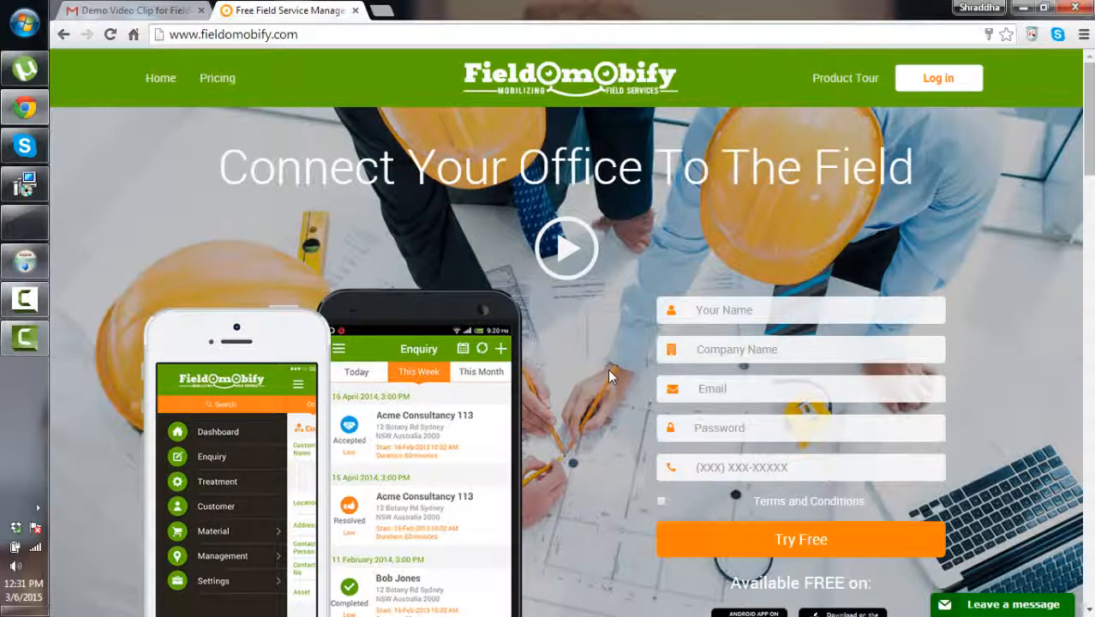
# Scroll through the Fieldomobify homepage to look over its content
pyautogui.scroll(-1, 608, 375)
pyautogui.scroll(-1, 609, 374)
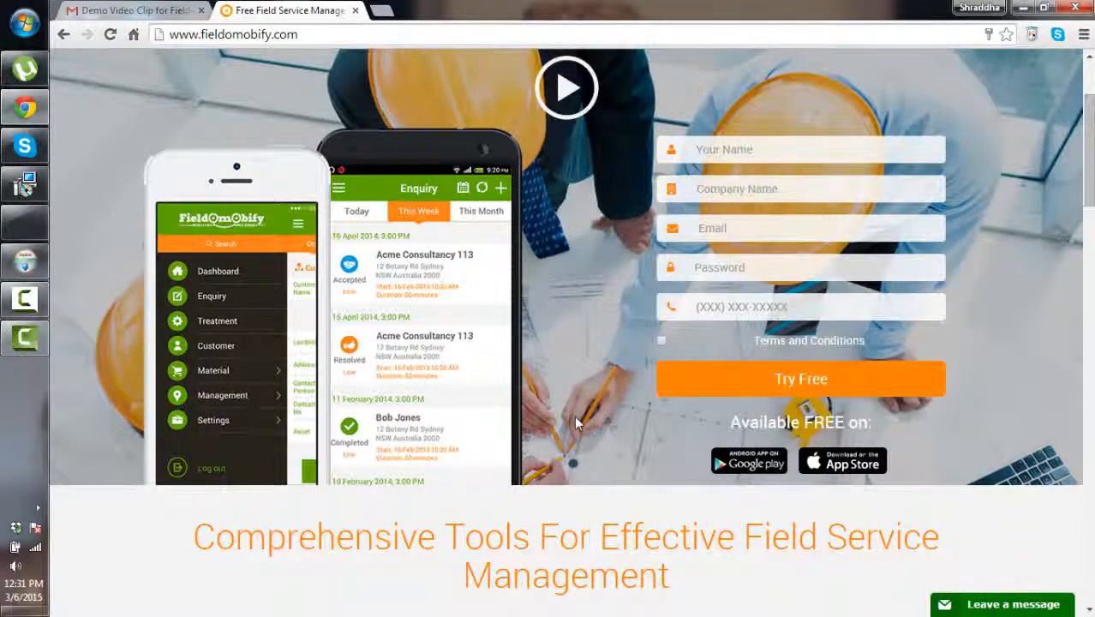
pyautogui.scroll(-2, 575, 417)
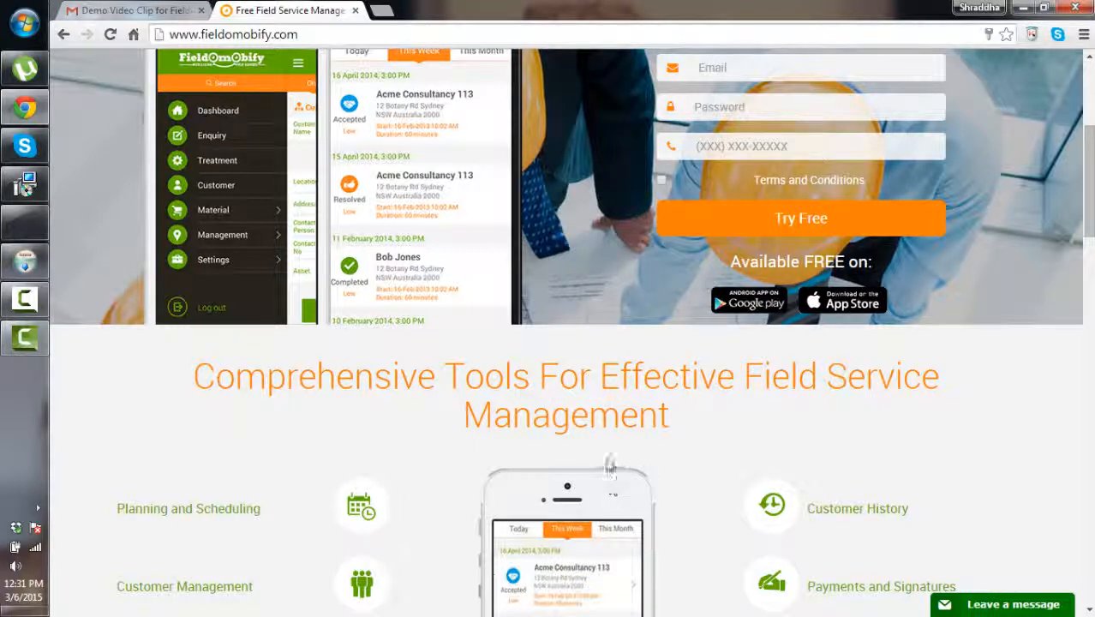
pyautogui.scroll(-3, 606, 462)
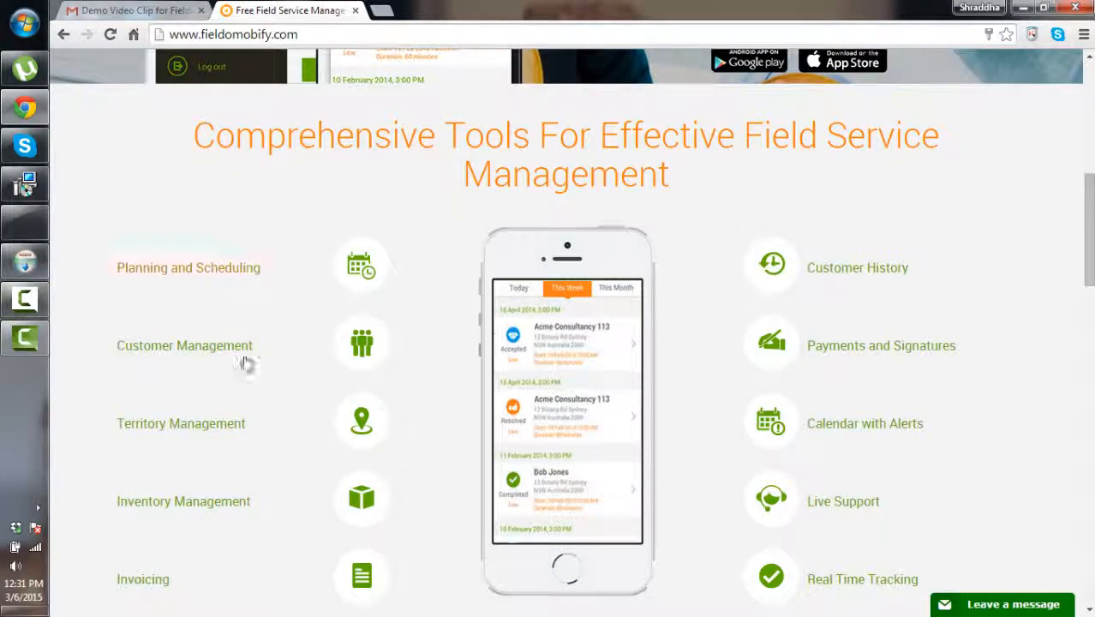
pyautogui.scroll(-3, 183, 476)
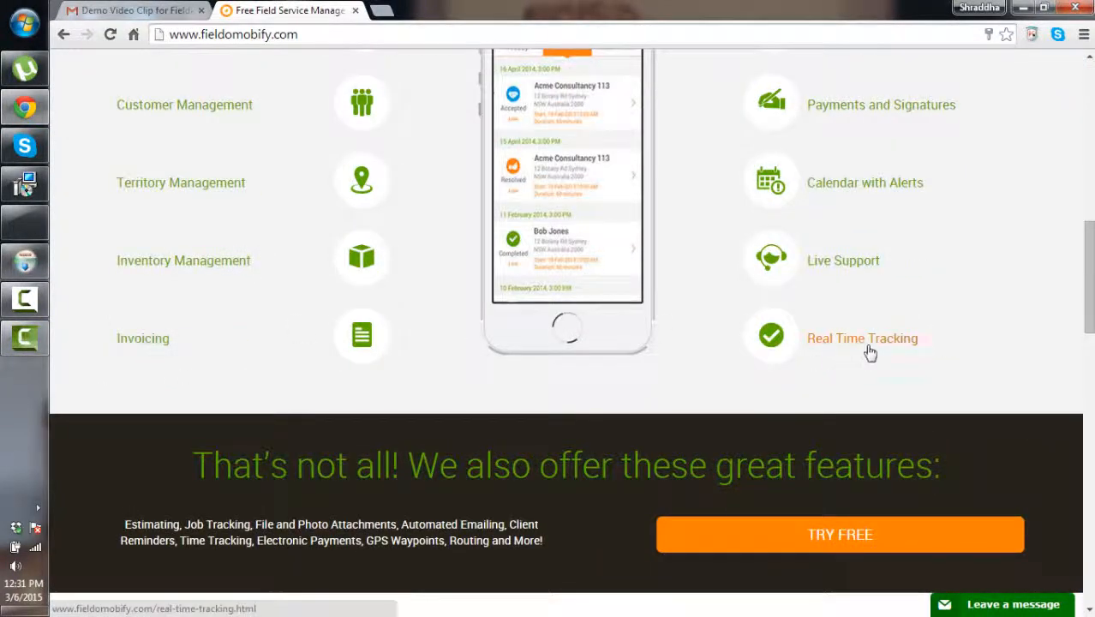
pyautogui.scroll(-1, 595, 358)
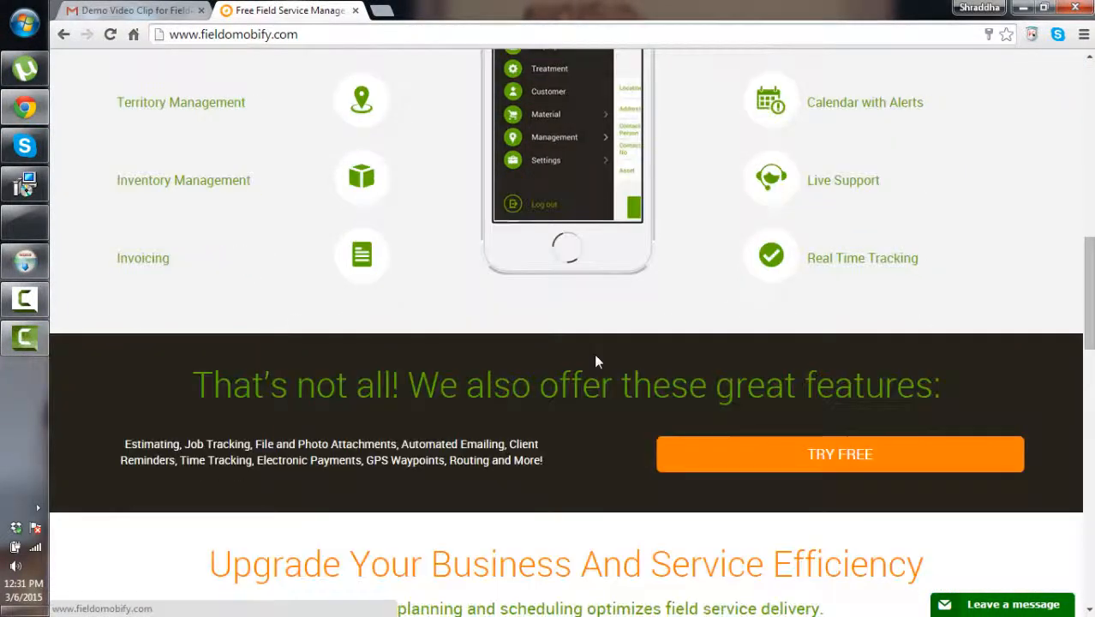
pyautogui.scroll(-2, 594, 354)
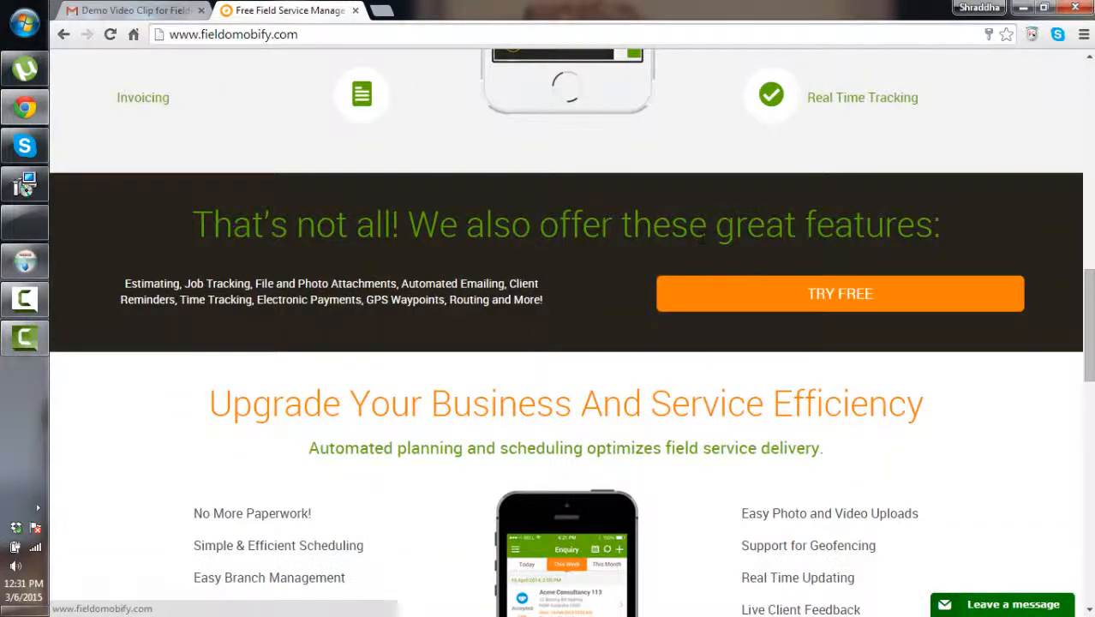
pyautogui.scroll(-2, 371, 359)
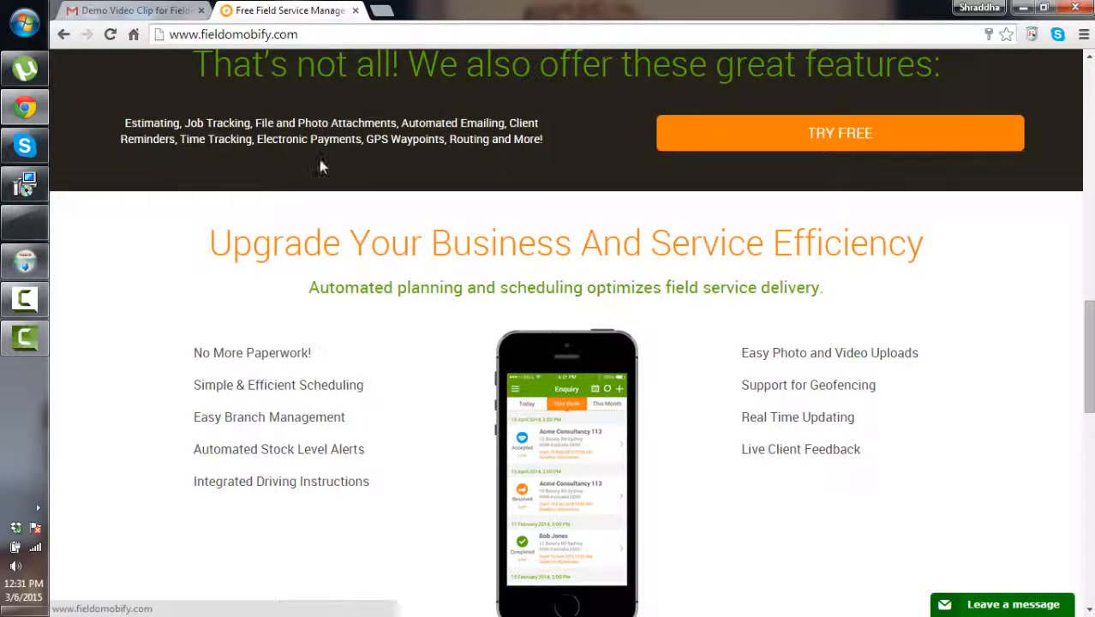
pyautogui.scroll(-5, 317, 310)
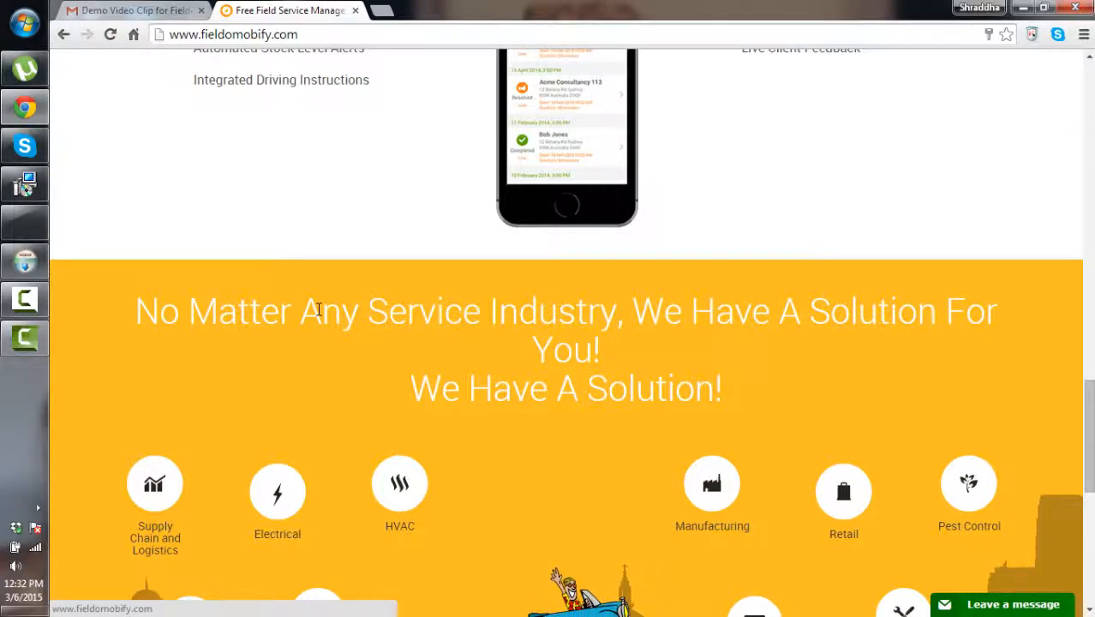
pyautogui.scroll(3, 318, 310)
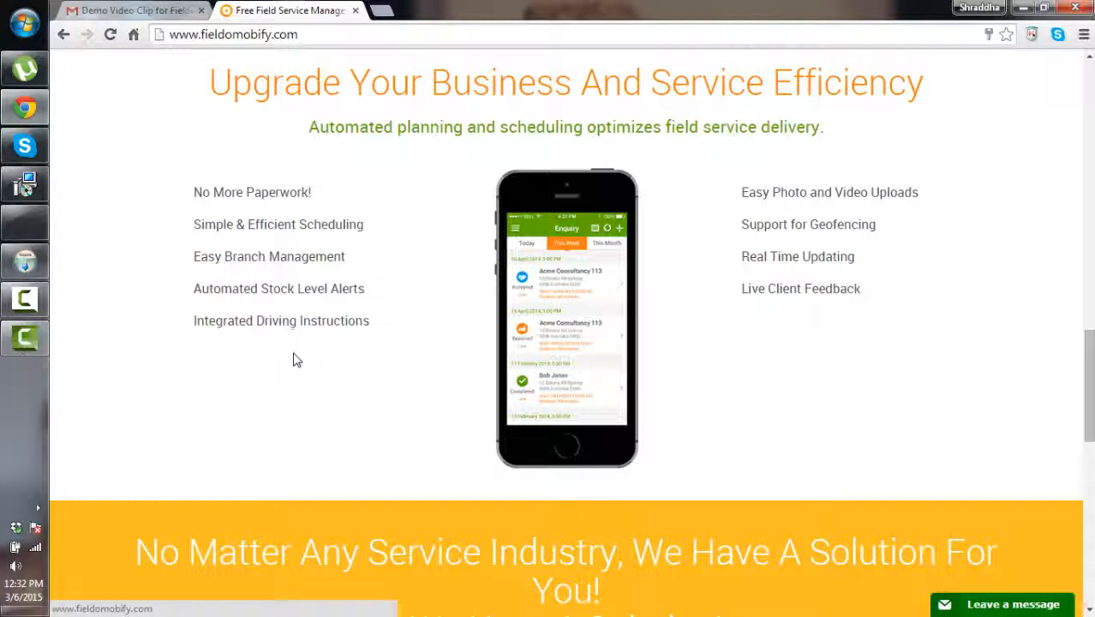
pyautogui.scroll(-5, 292, 360)
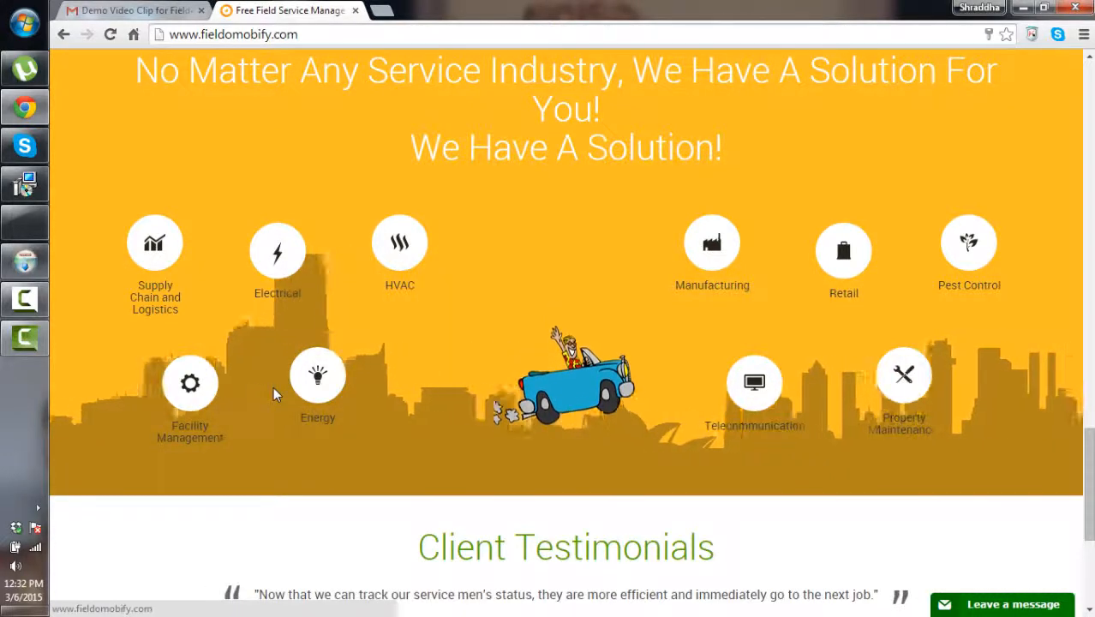
pyautogui.scroll(-2, 274, 390)
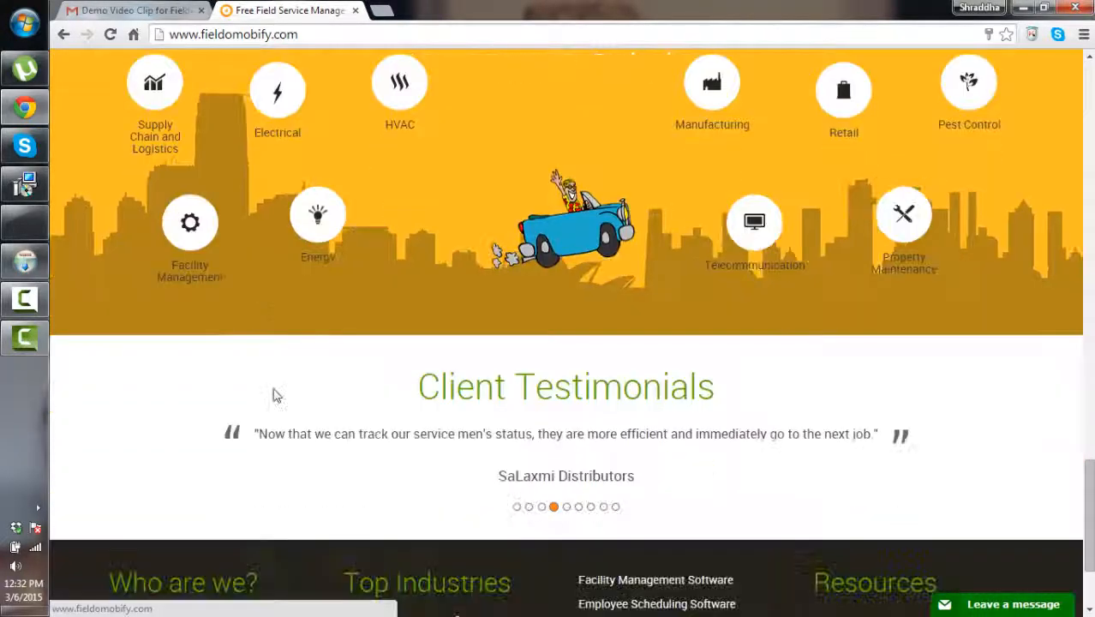
pyautogui.scroll(-2, 273, 393)
pyautogui.scroll(3, 273, 392)
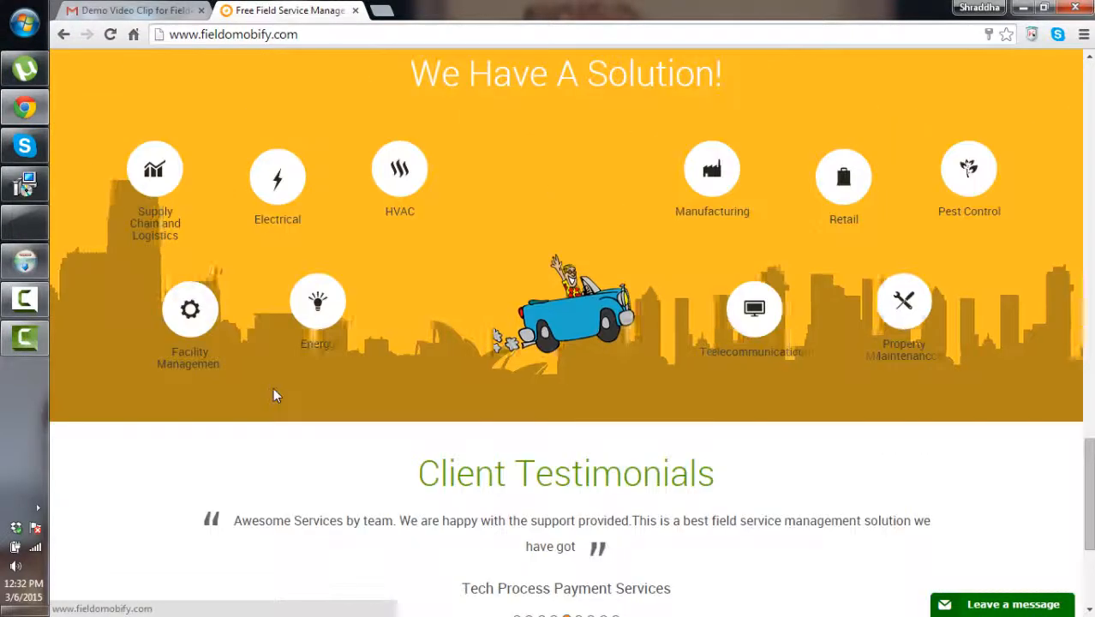
pyautogui.scroll(6, 273, 387)
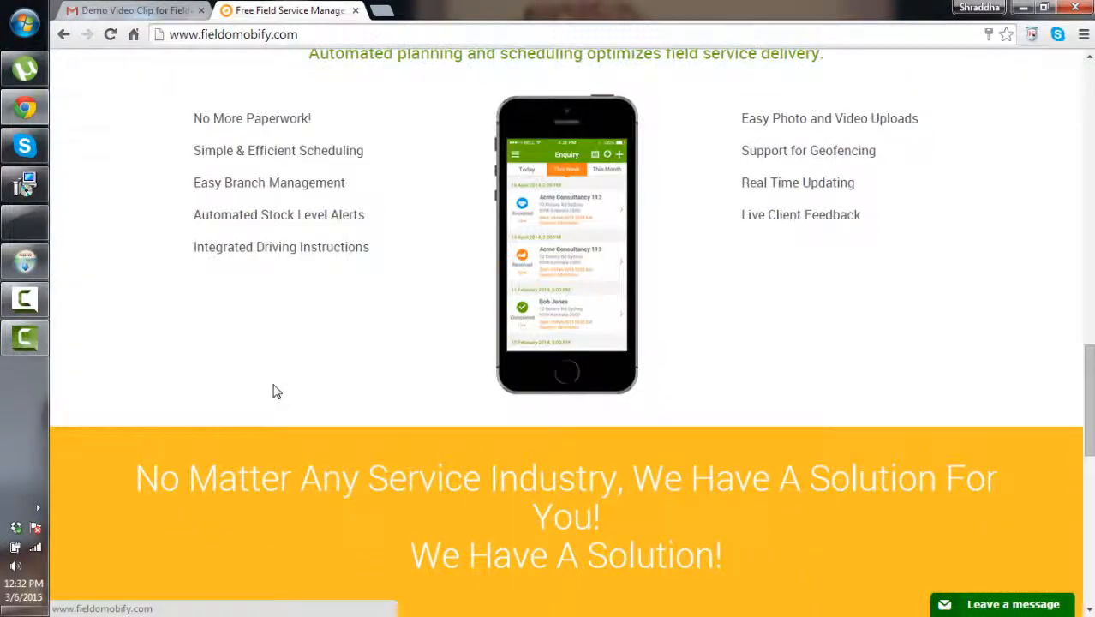
pyautogui.scroll(14, 273, 392)
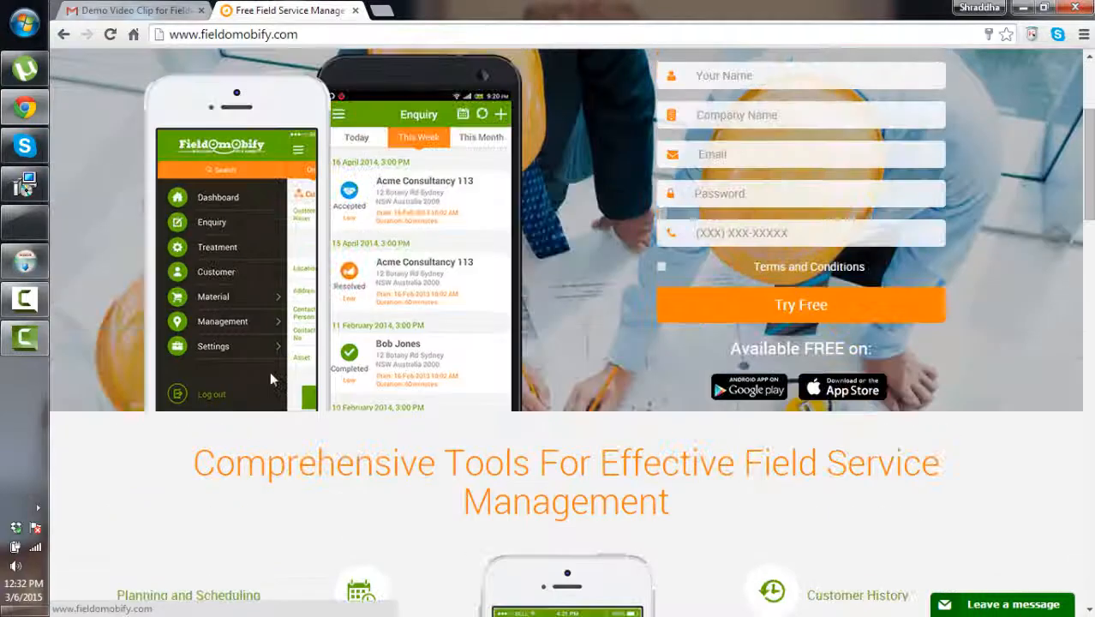
pyautogui.scroll(3, 270, 377)
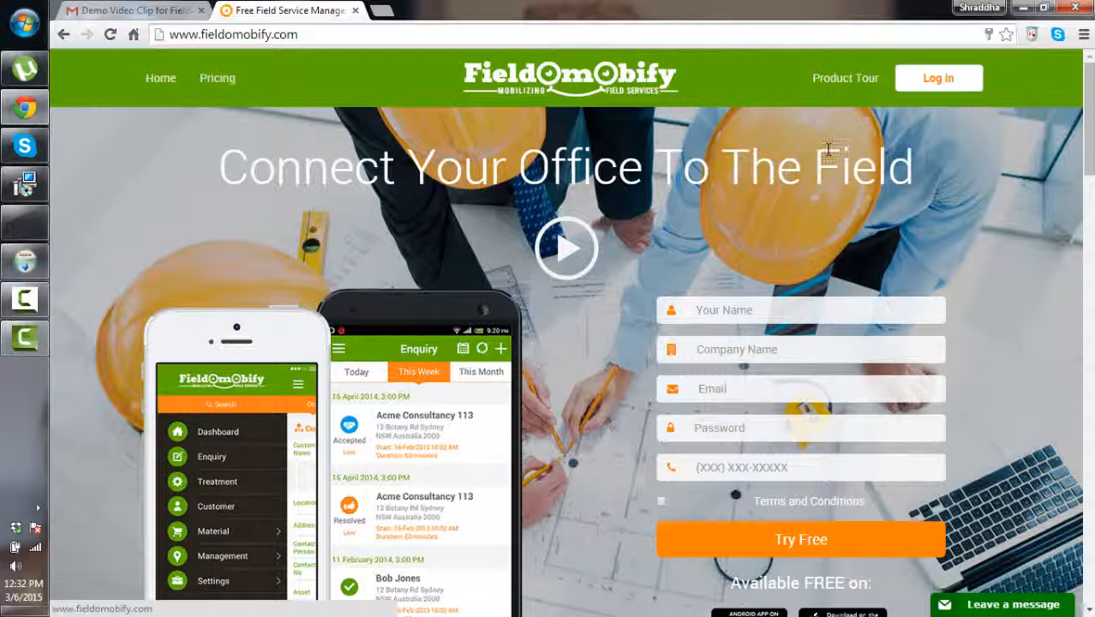
# Open the login page, inspect its web address, then go back to the homepage
pyautogui.click(934, 81)
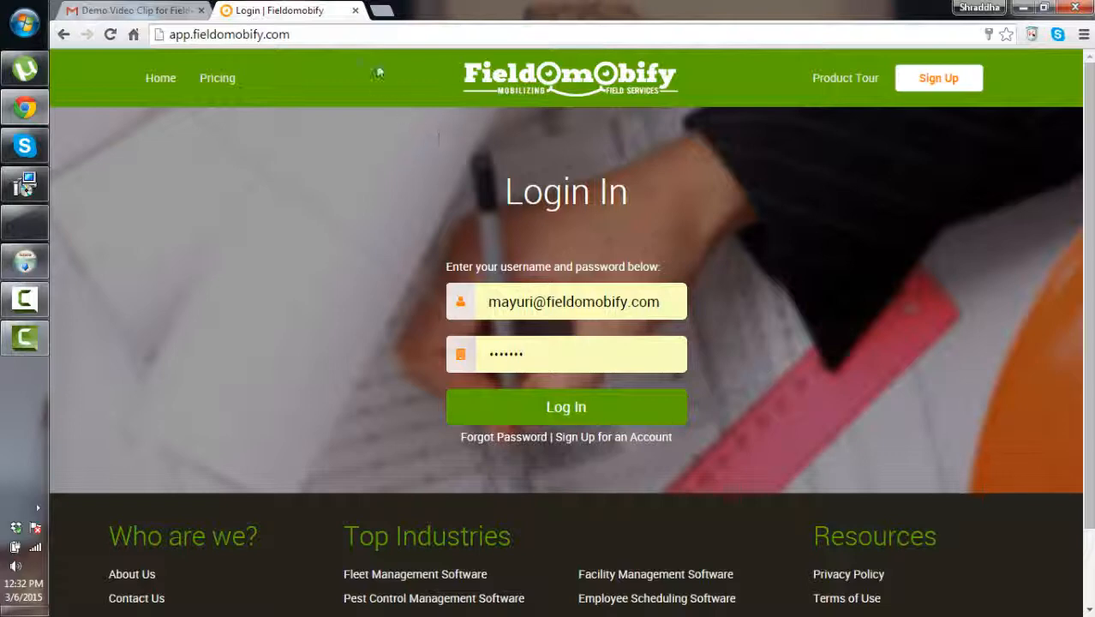
pyautogui.click(364, 32)
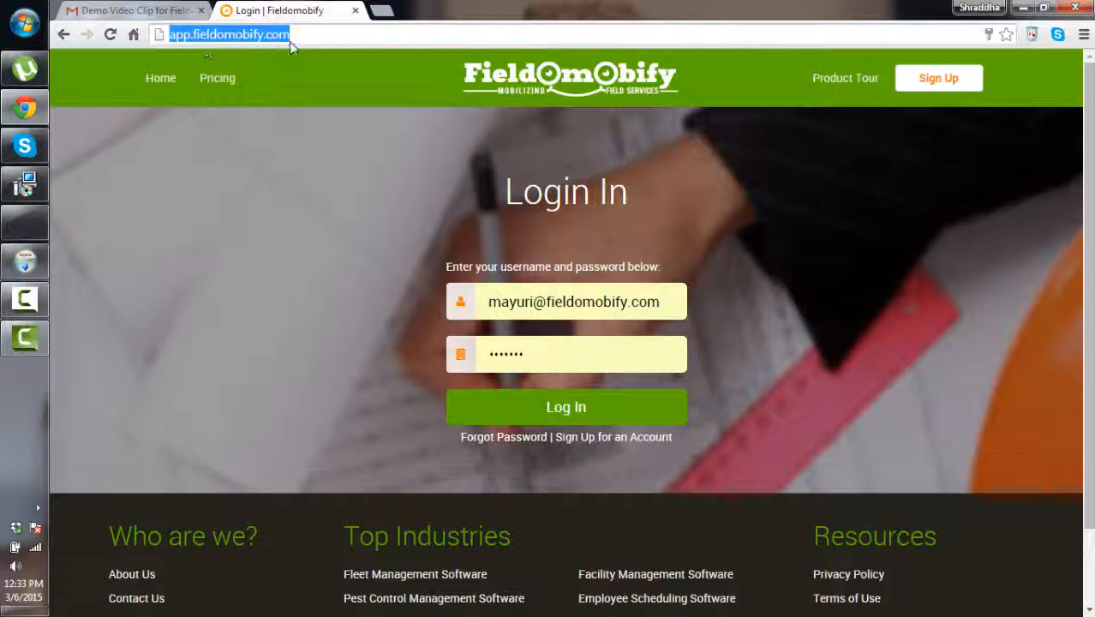
pyautogui.click(314, 36)
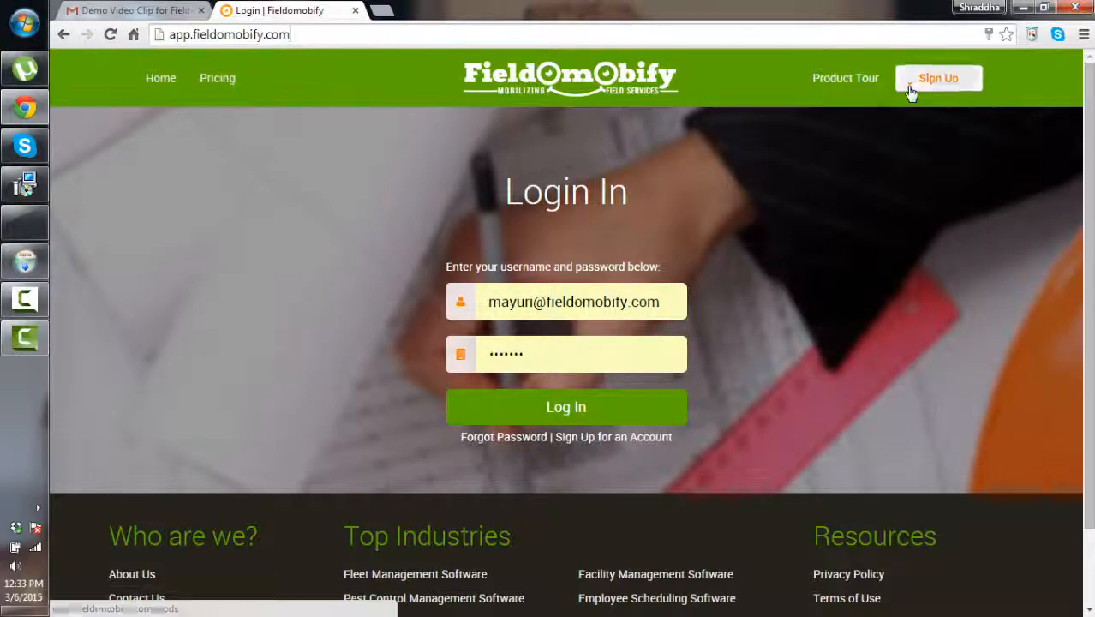
pyautogui.click(64, 38)
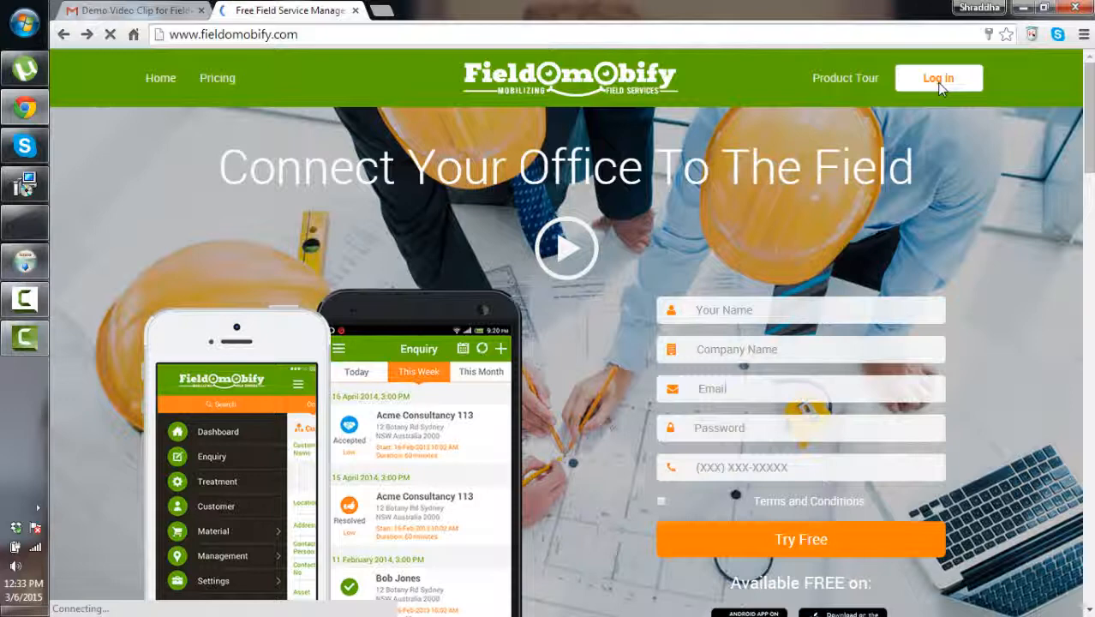
# Reopen the login page and place the caret in the prefilled password field
pyautogui.click(938, 82)
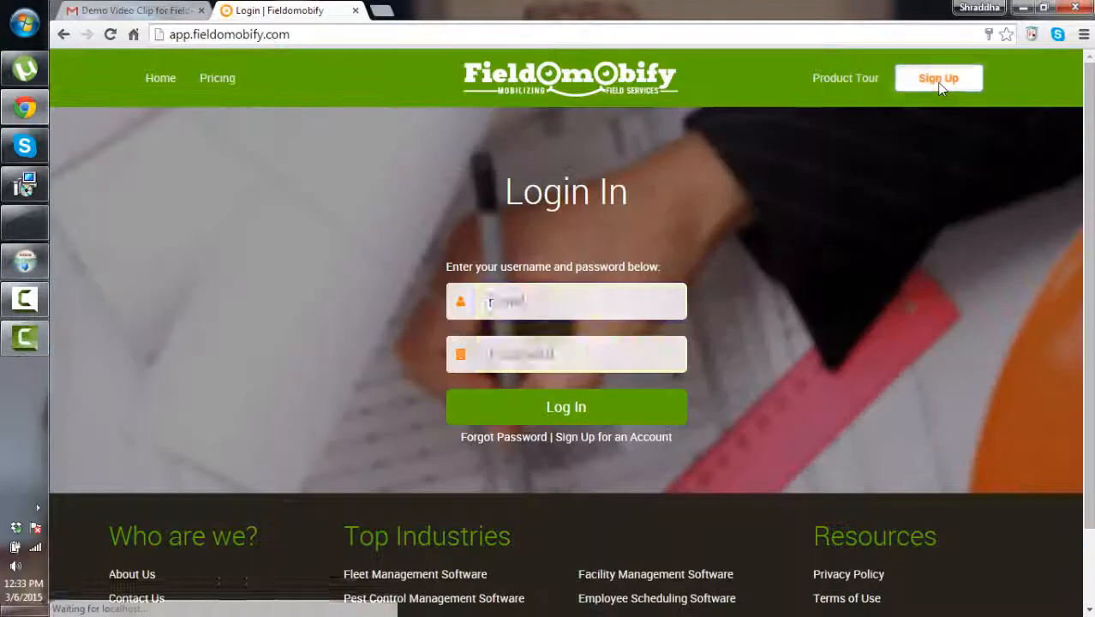
pyautogui.click(337, 36)
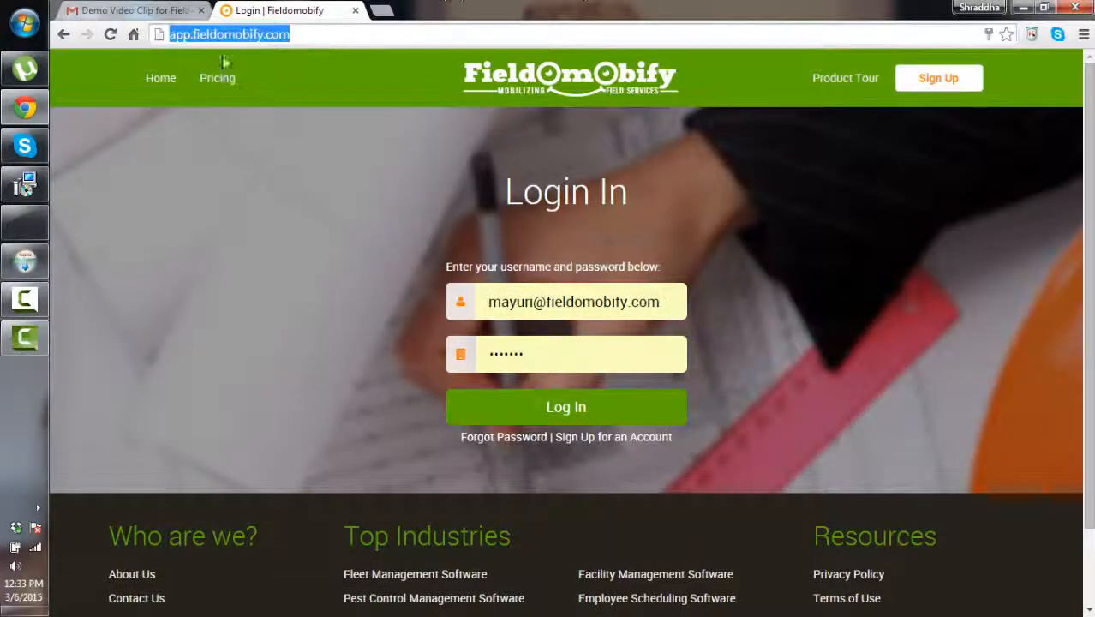
pyautogui.click(318, 36)
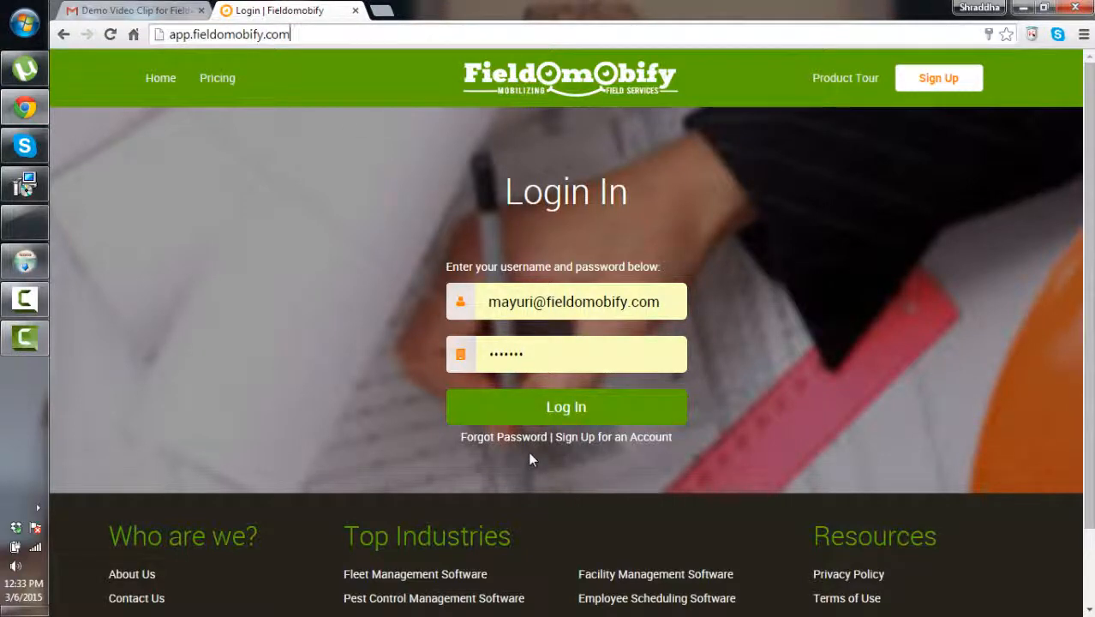
pyautogui.scroll(-1, 529, 454)
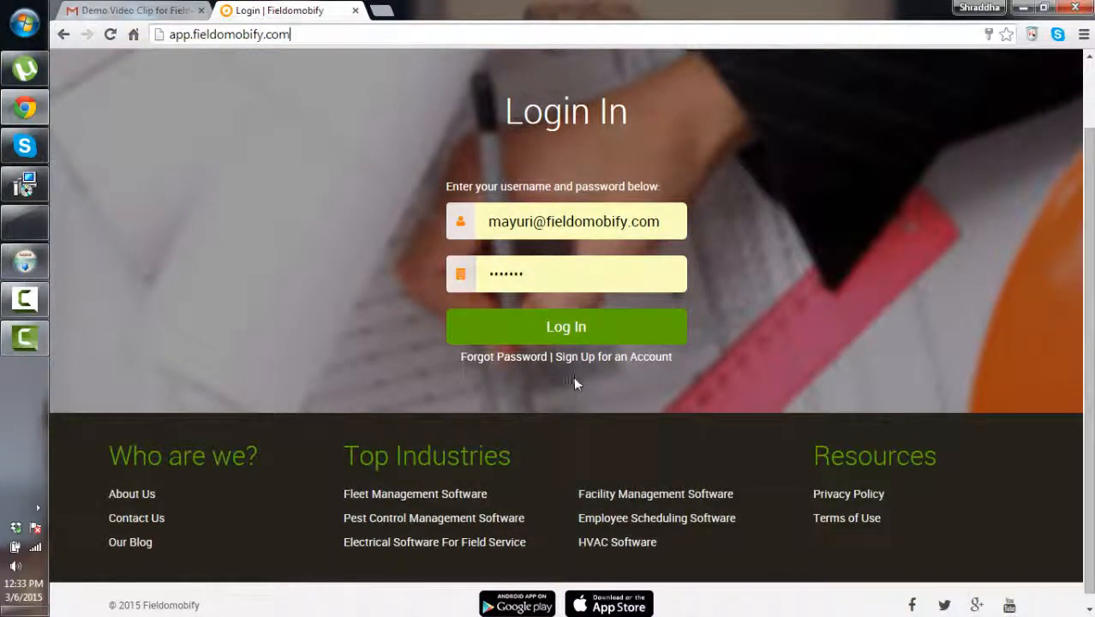
pyautogui.click(529, 287)
pyautogui.scroll(-1, 550, 332)
# Submit the credentials and sign into the Ascent IT SOlution account
pyautogui.click(552, 331)
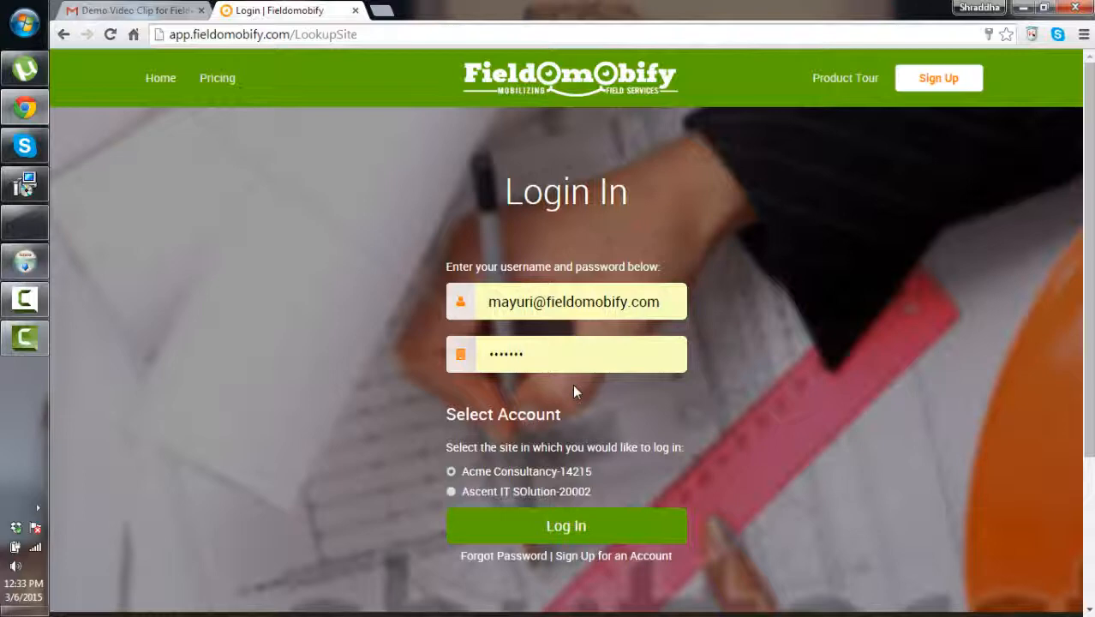
pyautogui.scroll(-1, 572, 384)
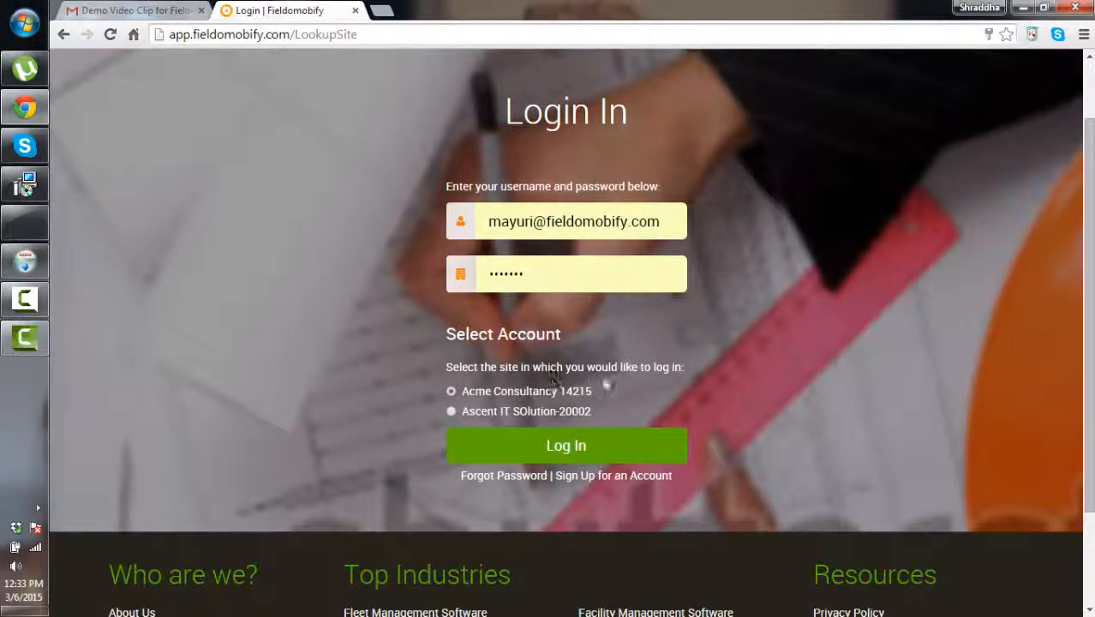
pyautogui.scroll(-1, 648, 392)
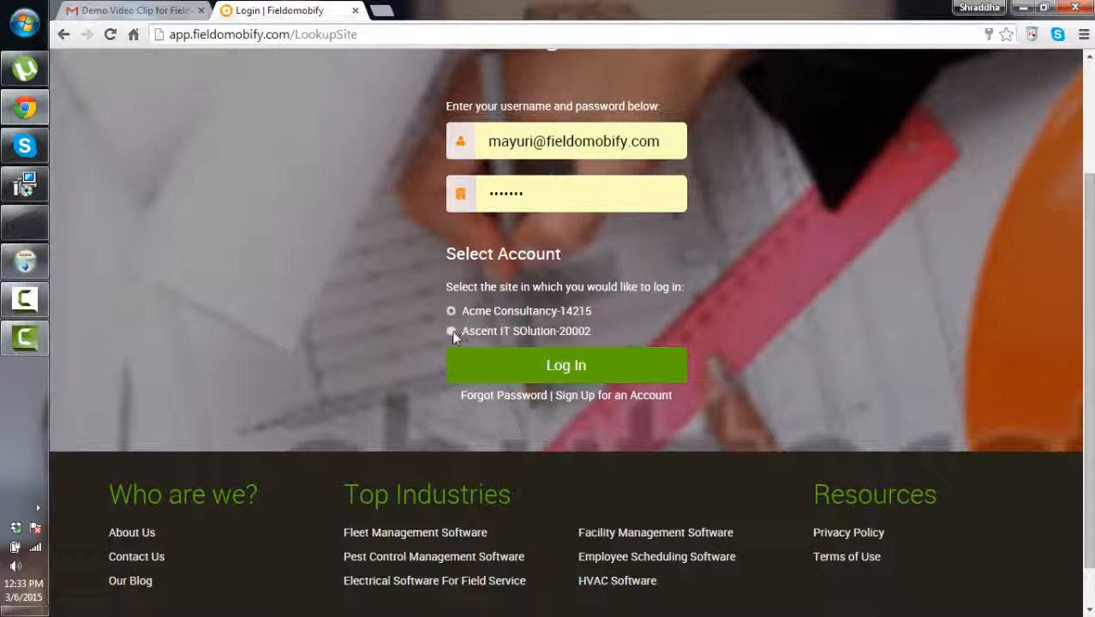
pyautogui.click(572, 377)
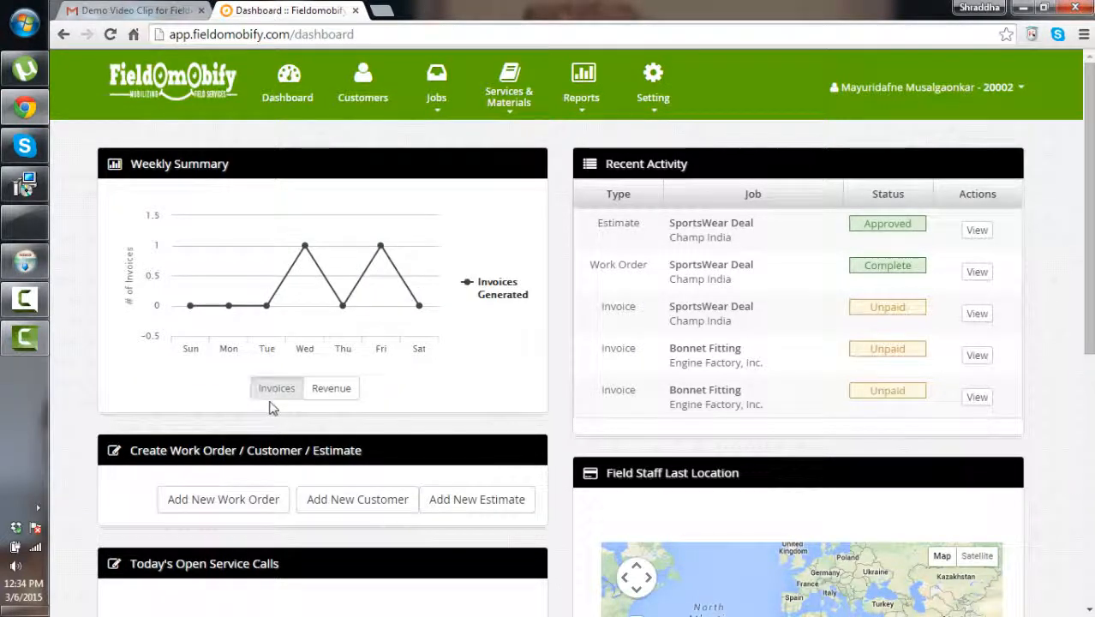
pyautogui.click(337, 394)
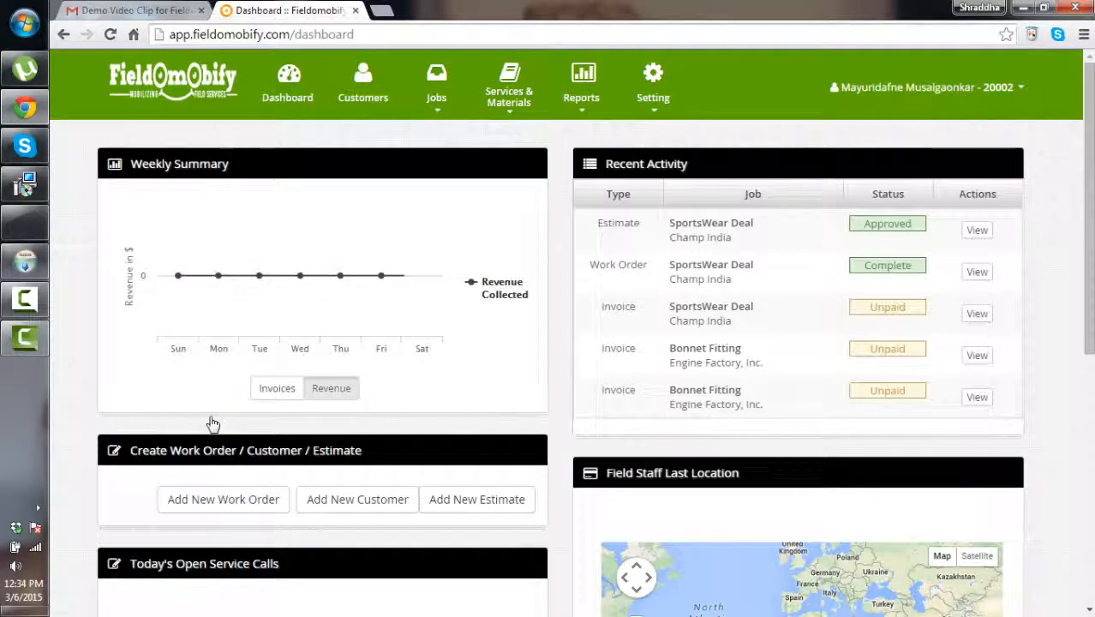
pyautogui.scroll(-2, 600, 353)
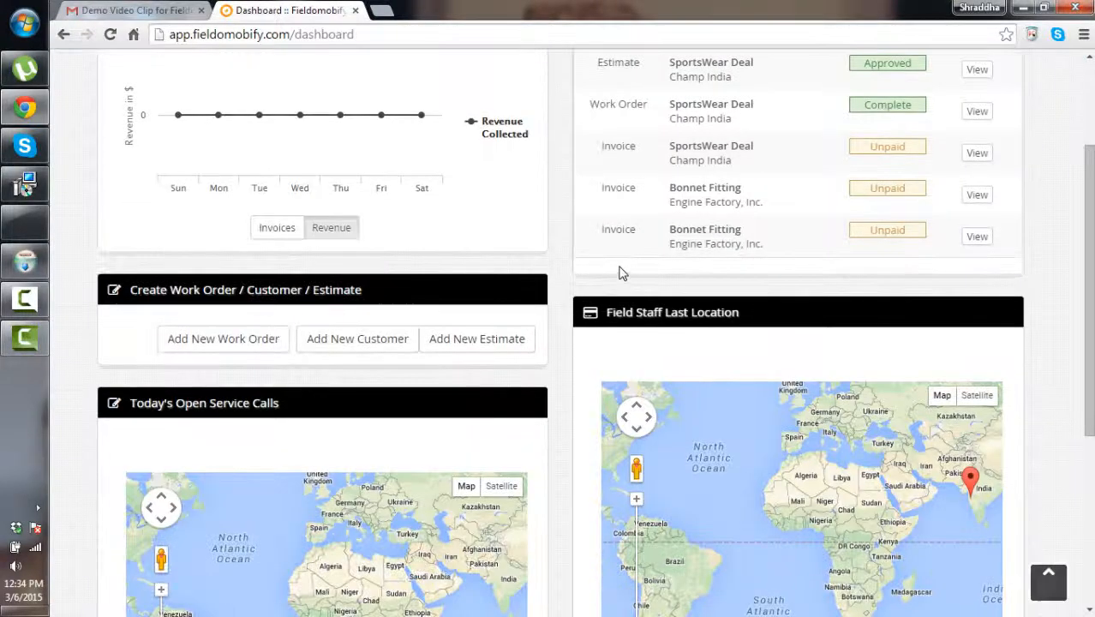
pyautogui.scroll(2, 625, 271)
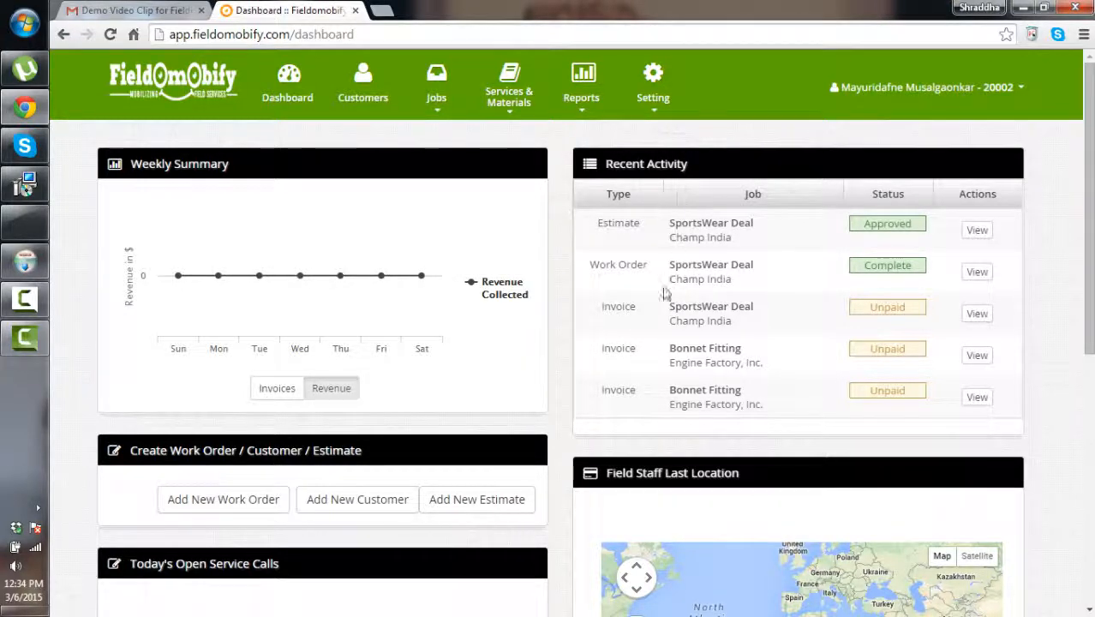
pyautogui.scroll(-2, 691, 385)
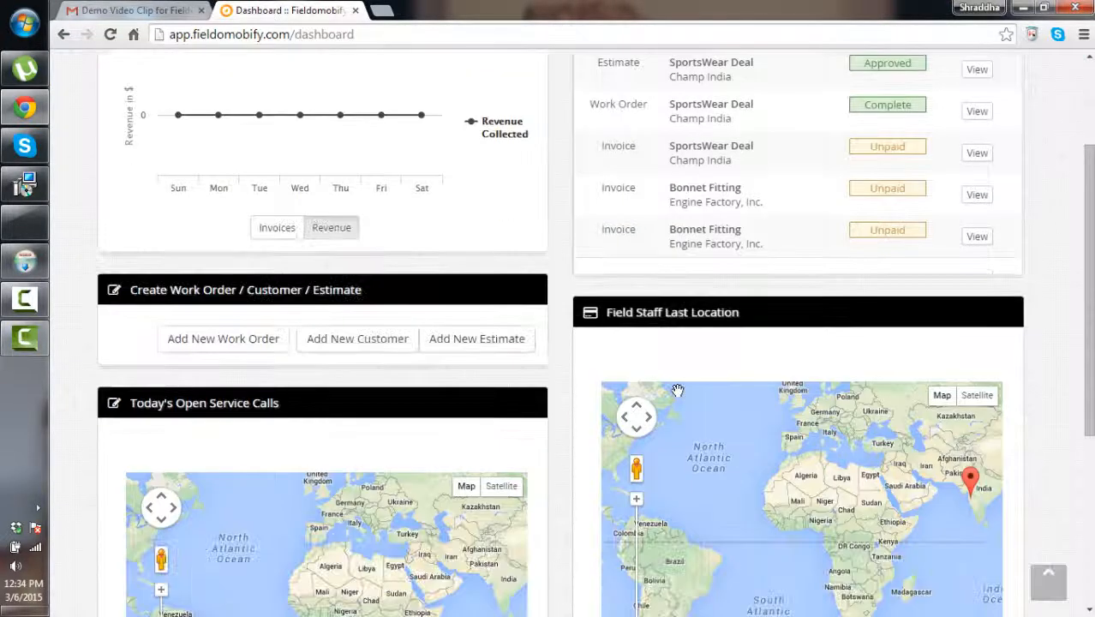
pyautogui.scroll(-3, 721, 345)
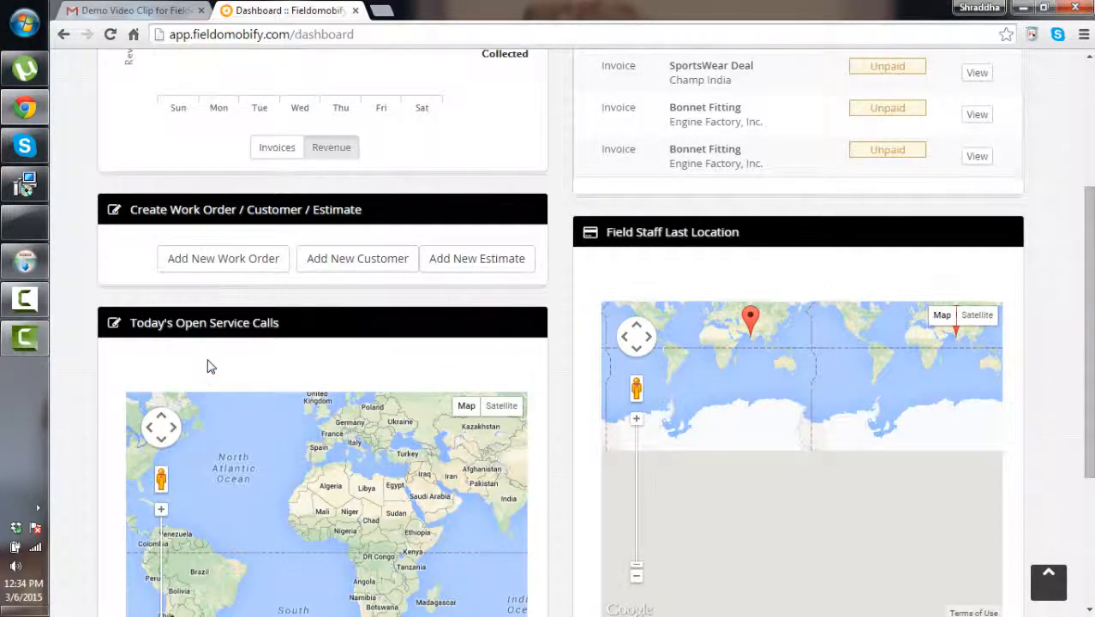
pyautogui.scroll(-1, 208, 361)
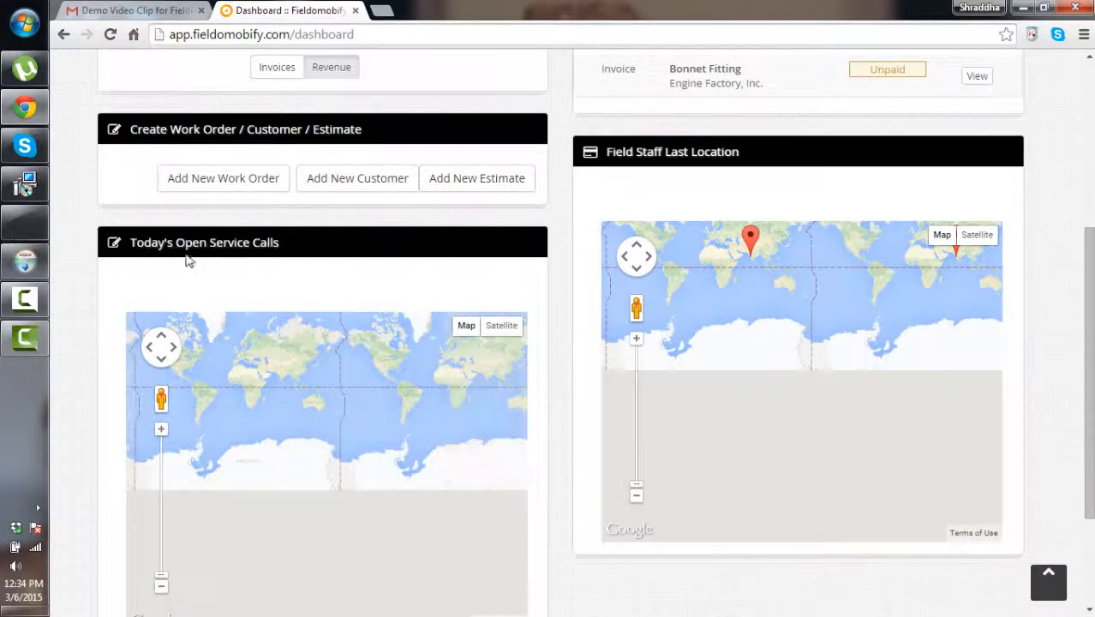
pyautogui.scroll(-1, 300, 266)
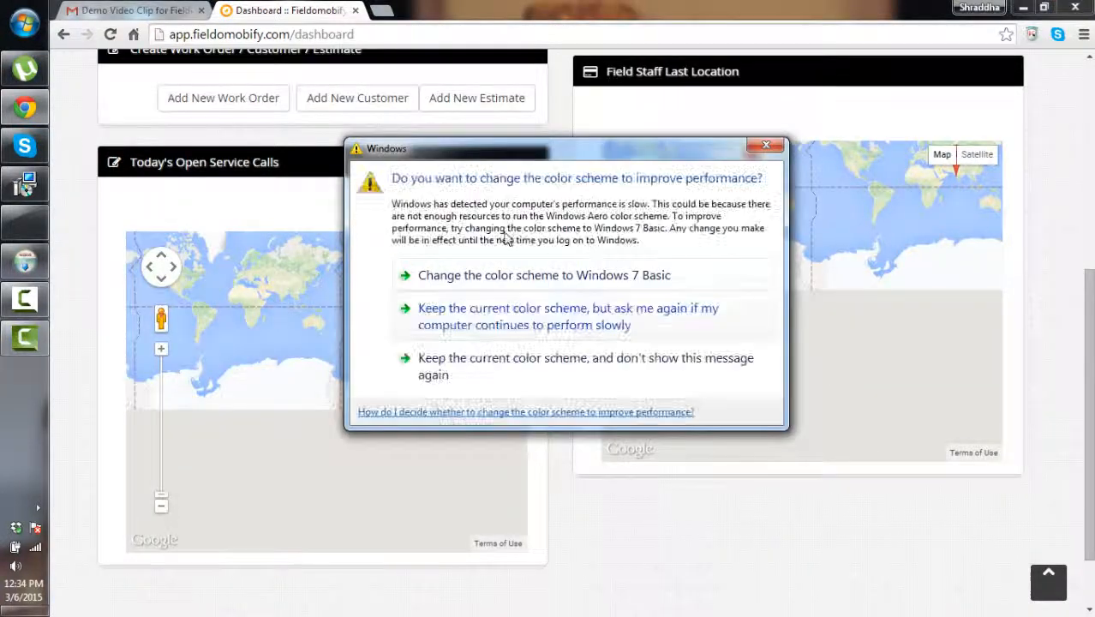
pyautogui.click(765, 147)
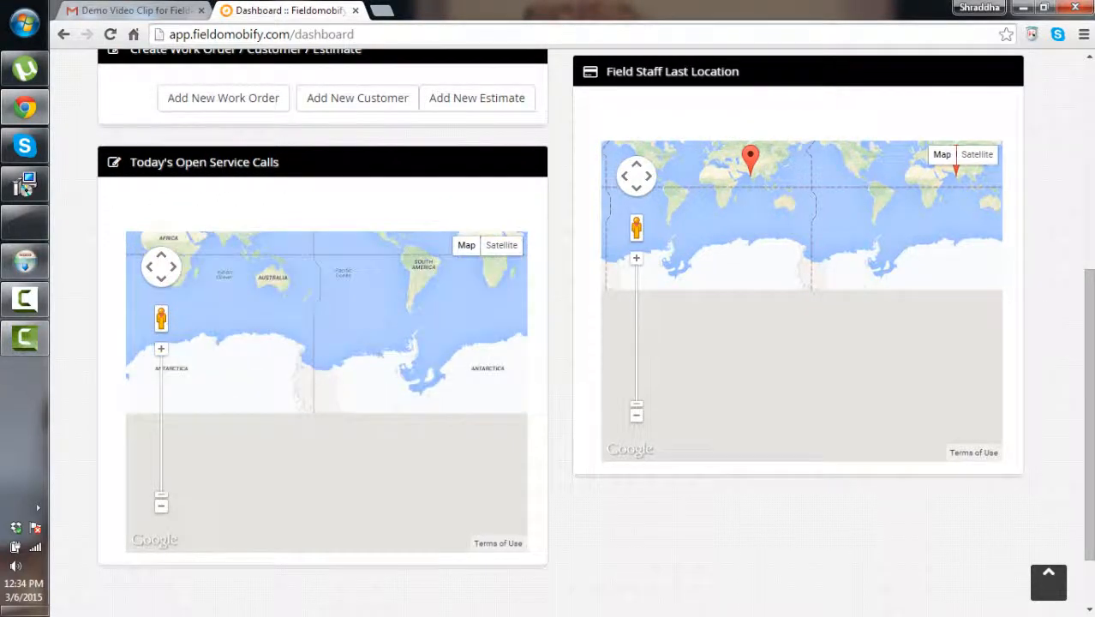
pyautogui.scroll(2, 121, 245)
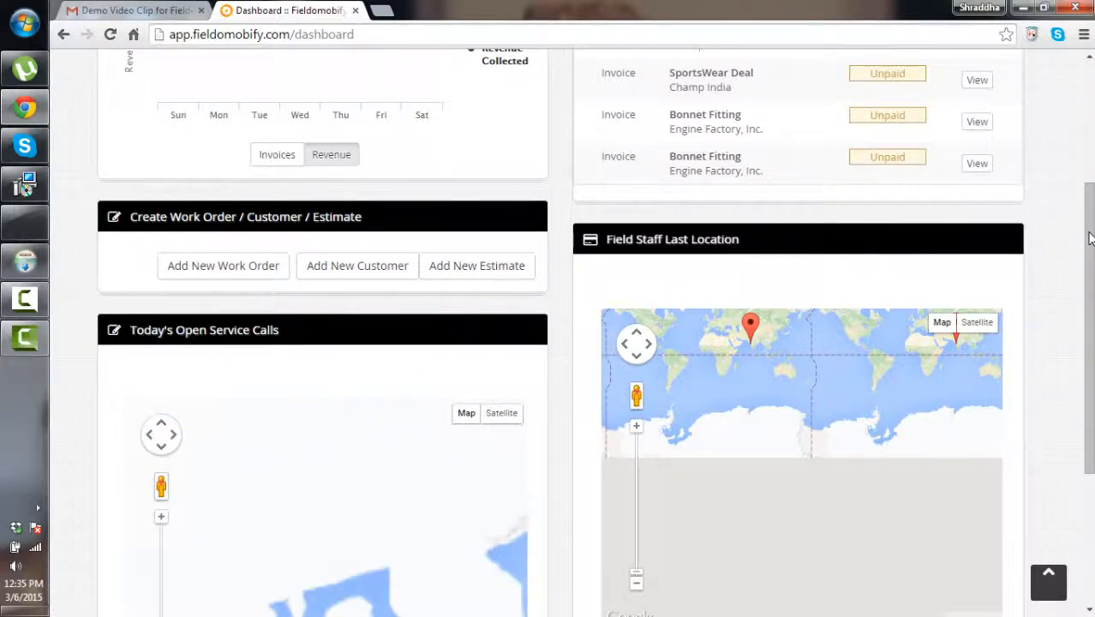
pyautogui.moveTo(1090, 239); pyautogui.dragTo(1090, 55)
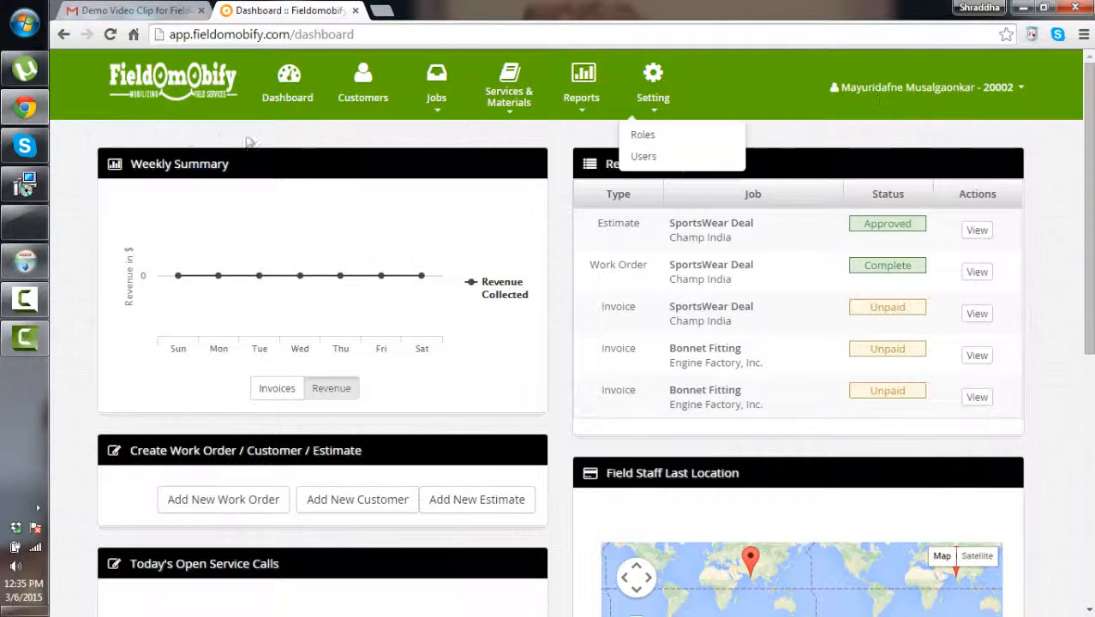
# Go to Customers and start a new customer with Add Customer
pyautogui.click(363, 112)
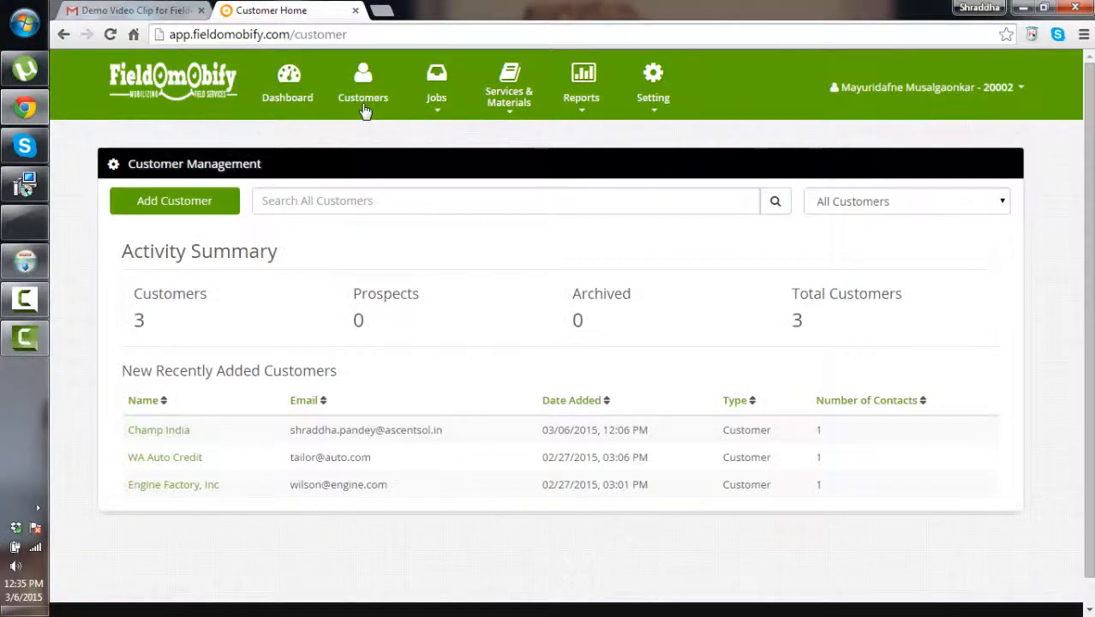
pyautogui.click(171, 198)
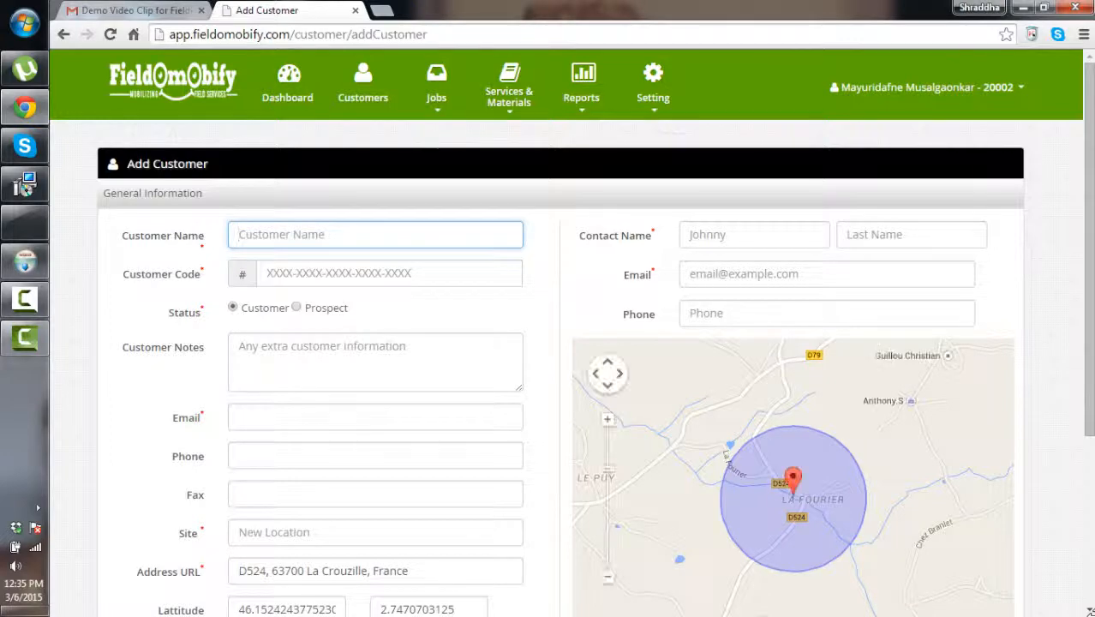
# Enter customer name Technofour, code 12334, the company e-mail and site location Pune
pyautogui.write('Technofour')
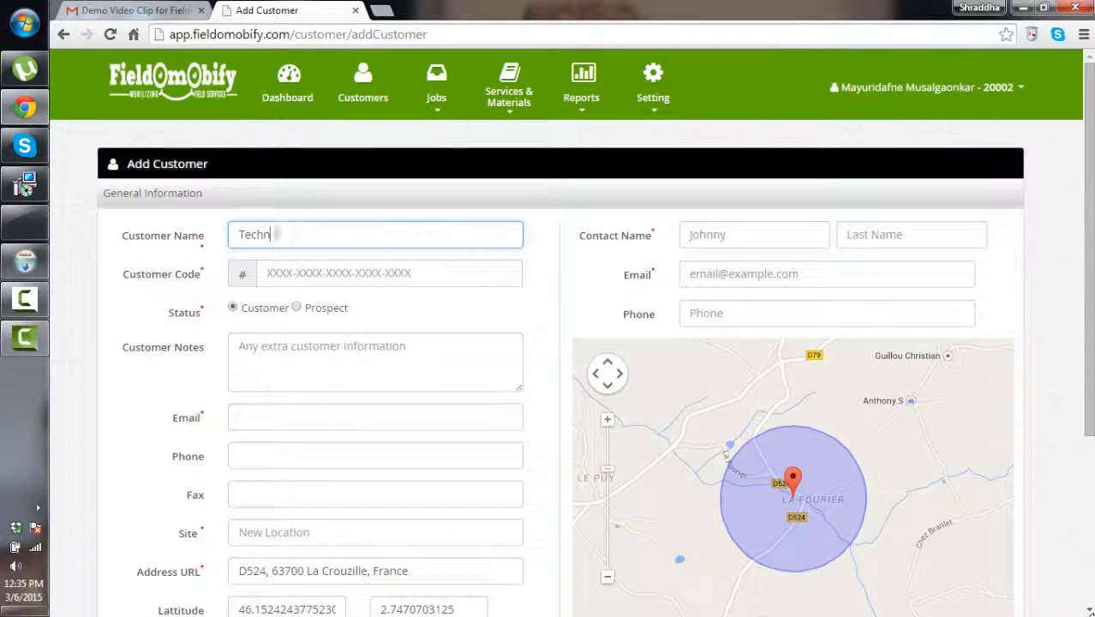
pyautogui.click(298, 281)
pyautogui.write('12334')
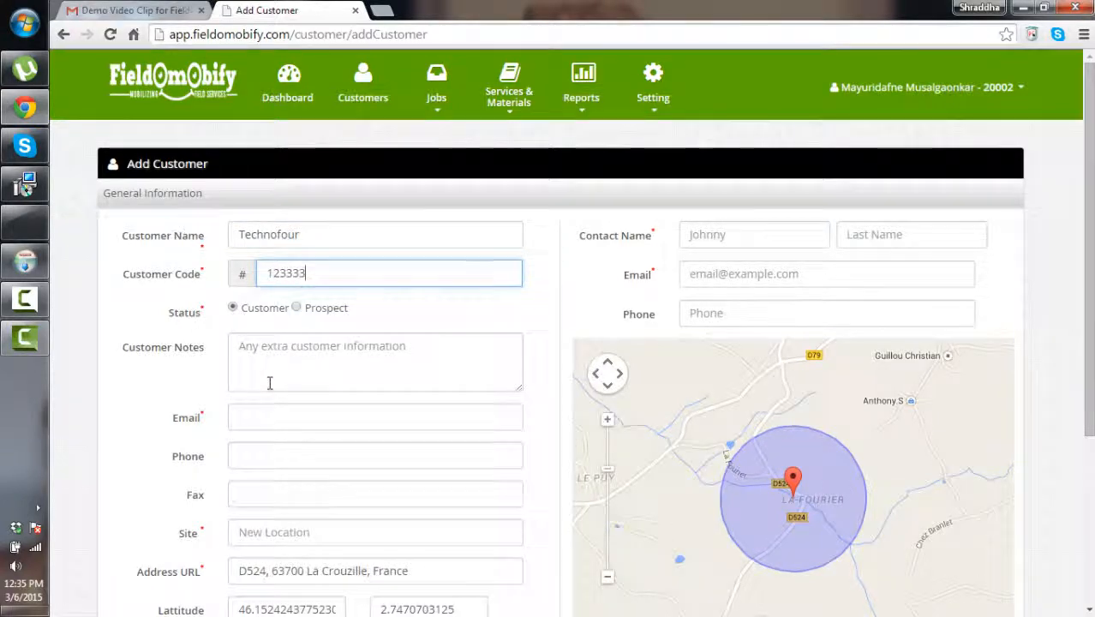
pyautogui.scroll(-3, 171, 247)
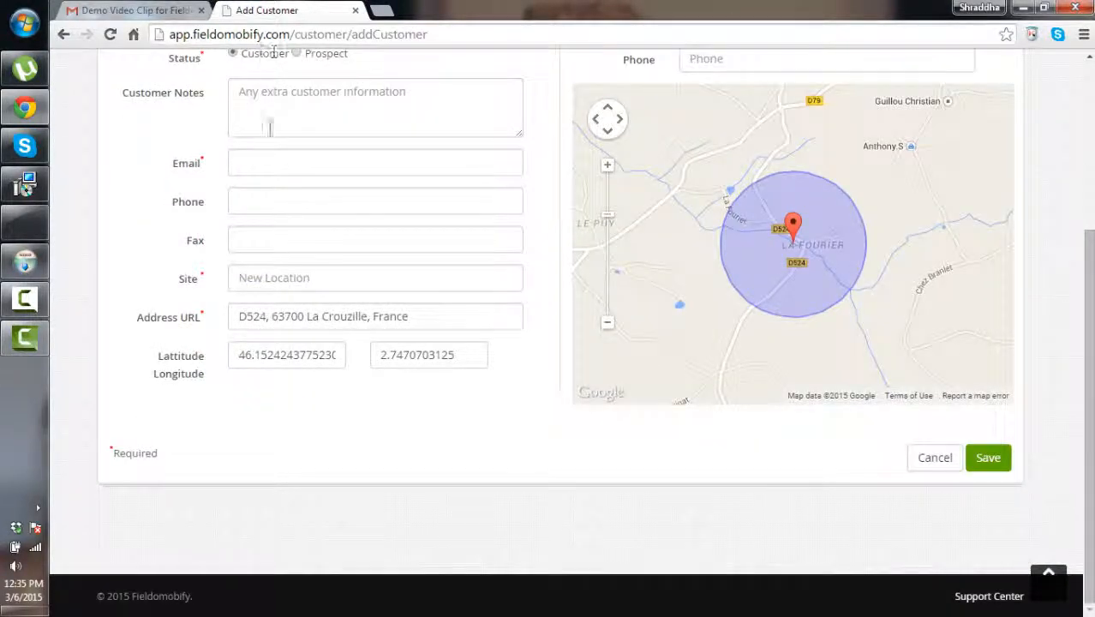
pyautogui.click(264, 166)
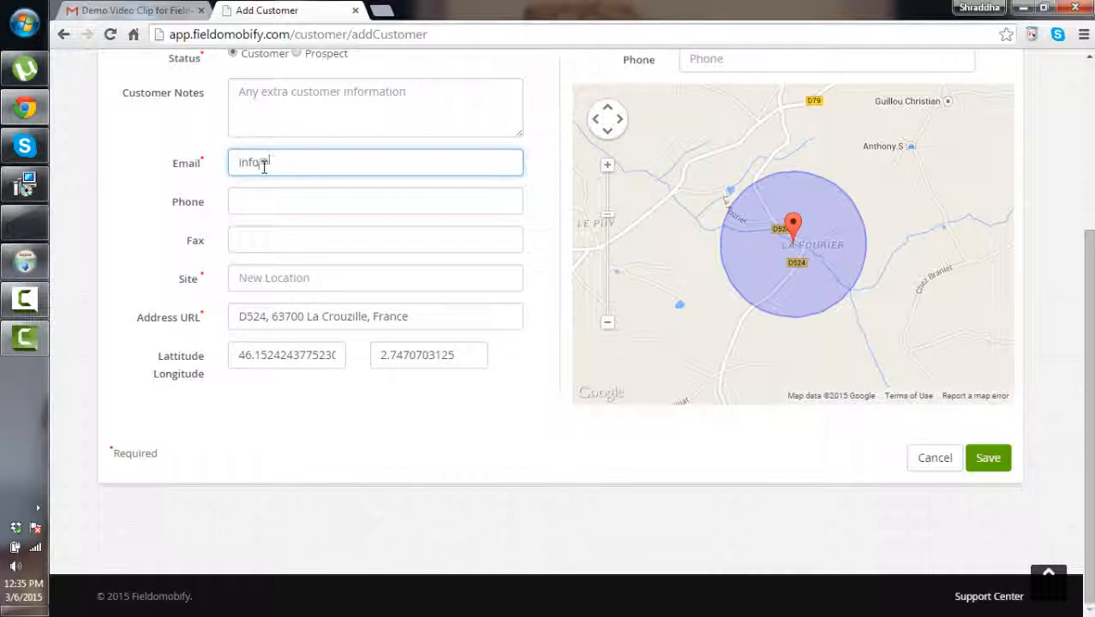
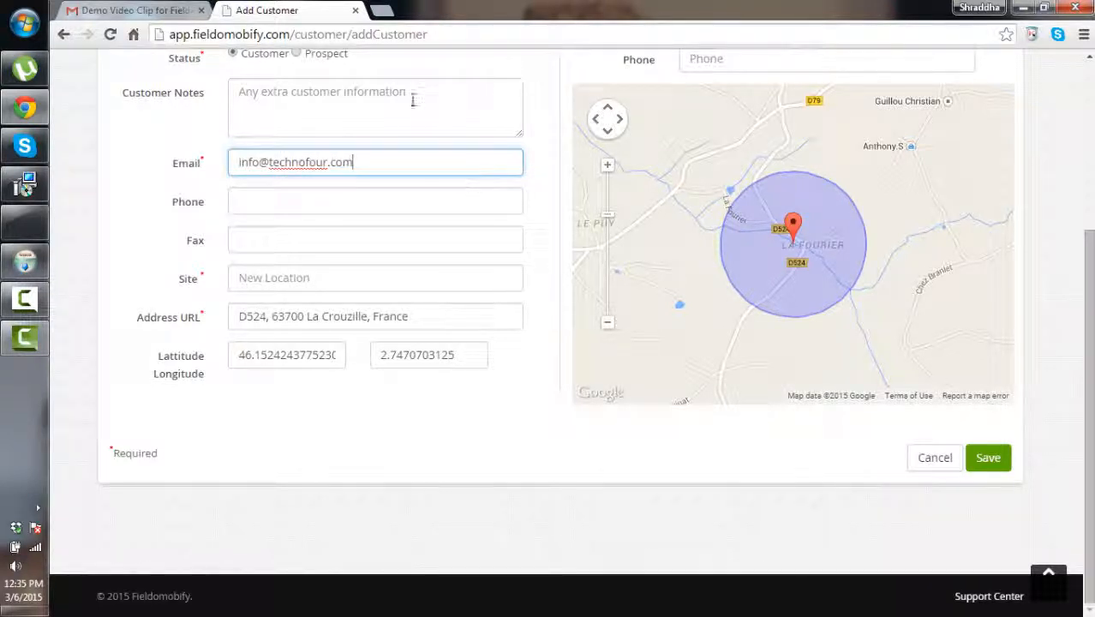
pyautogui.click(248, 277)
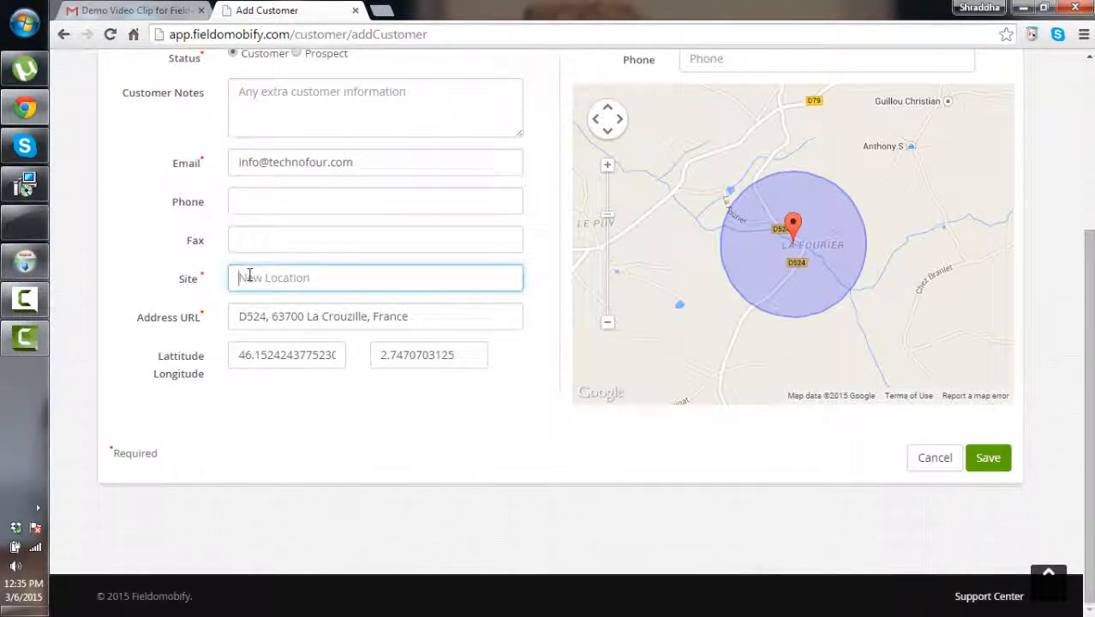
pyautogui.write('Pune')
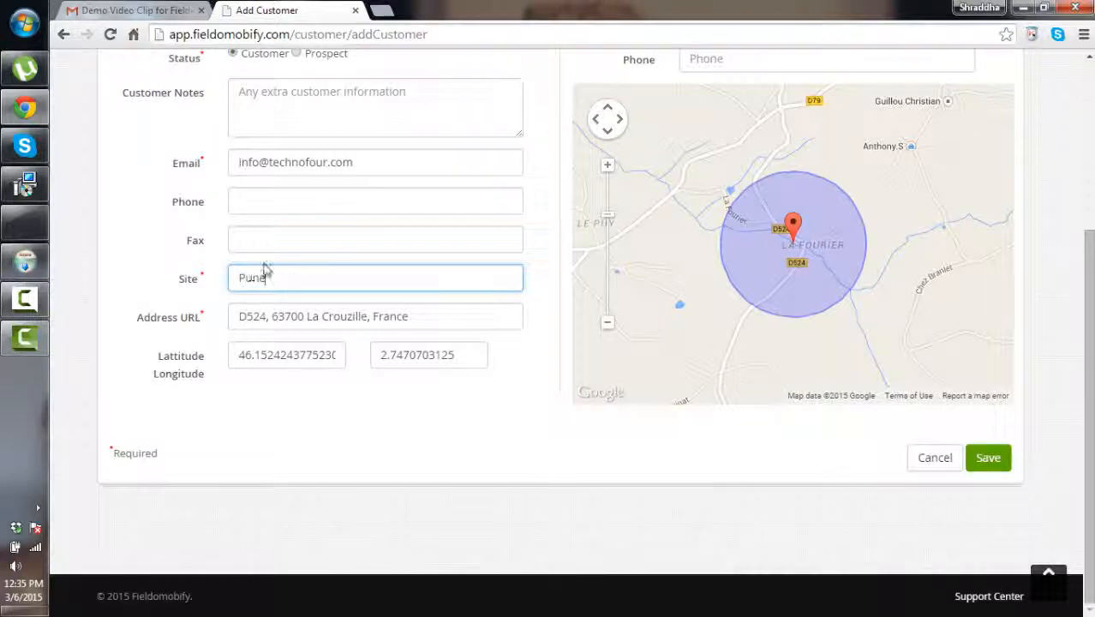
pyautogui.click(250, 350)
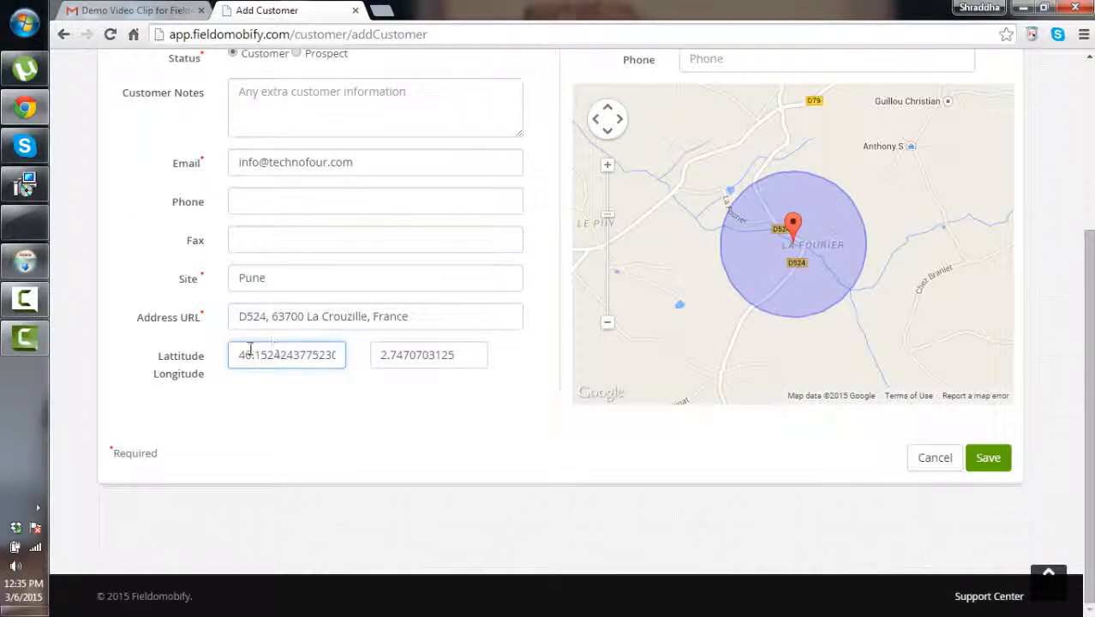
pyautogui.scroll(3, 504, 413)
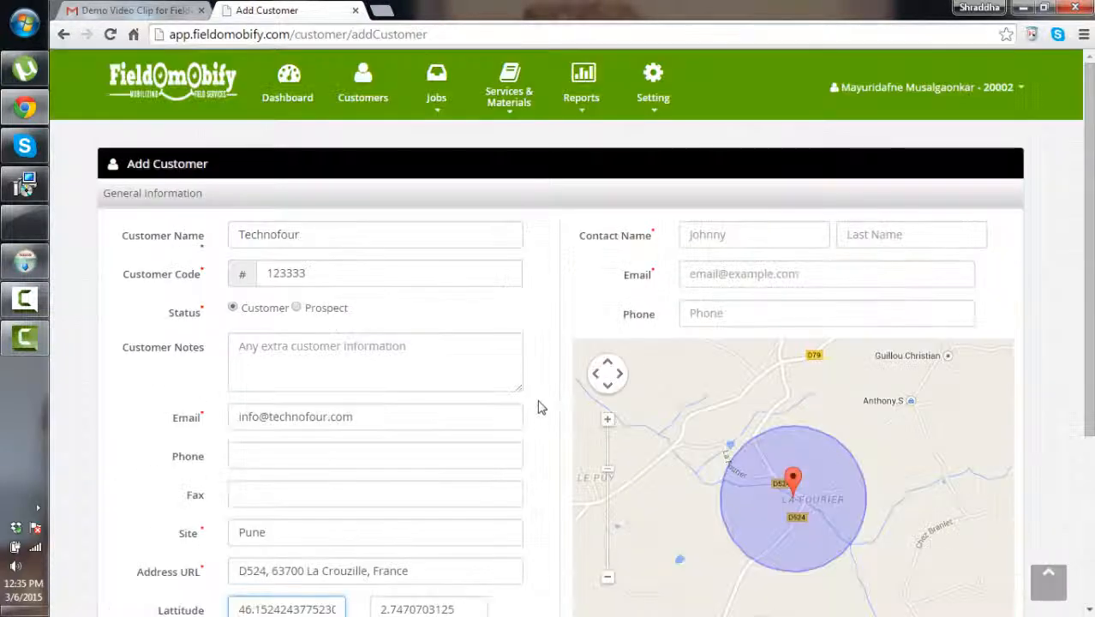
# Fill in the contact person's name, e-mail and phone number, then save the customer
pyautogui.click(705, 233)
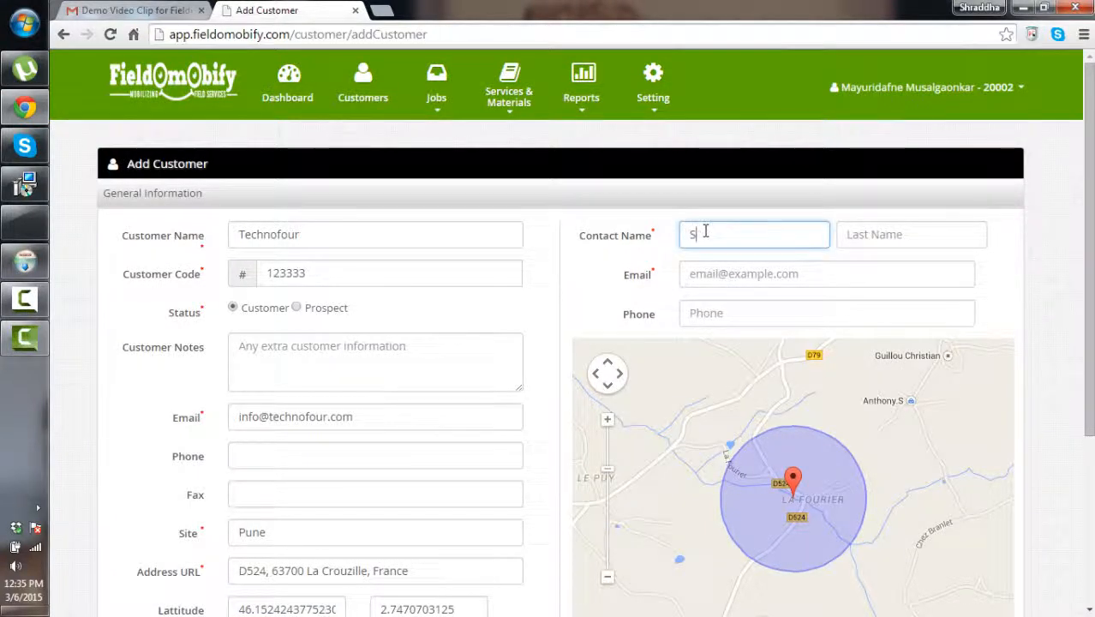
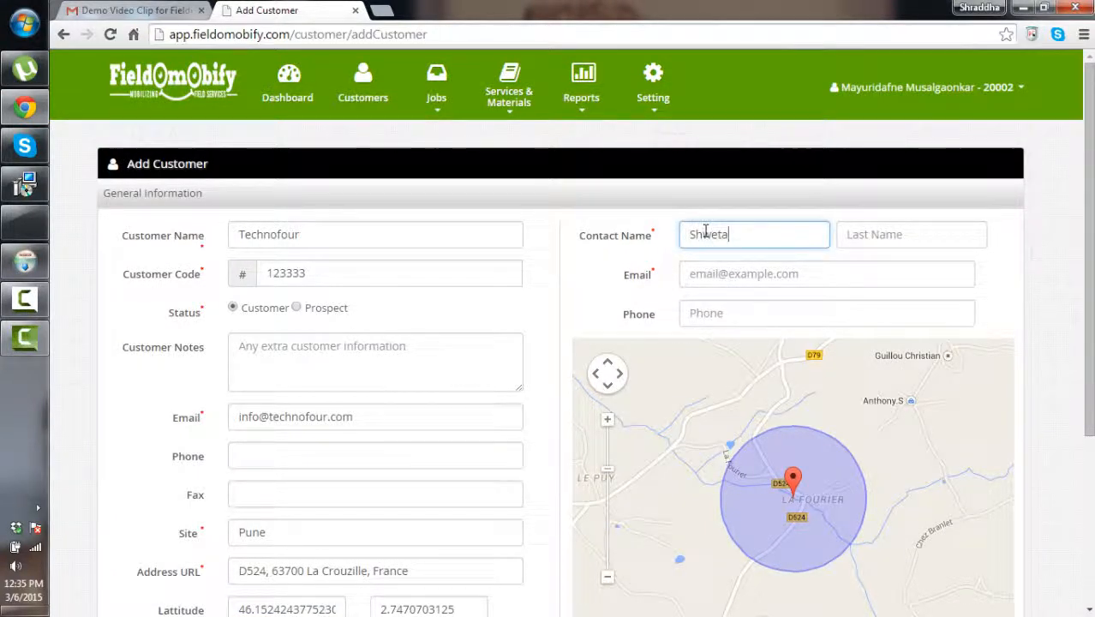
pyautogui.click(911, 233)
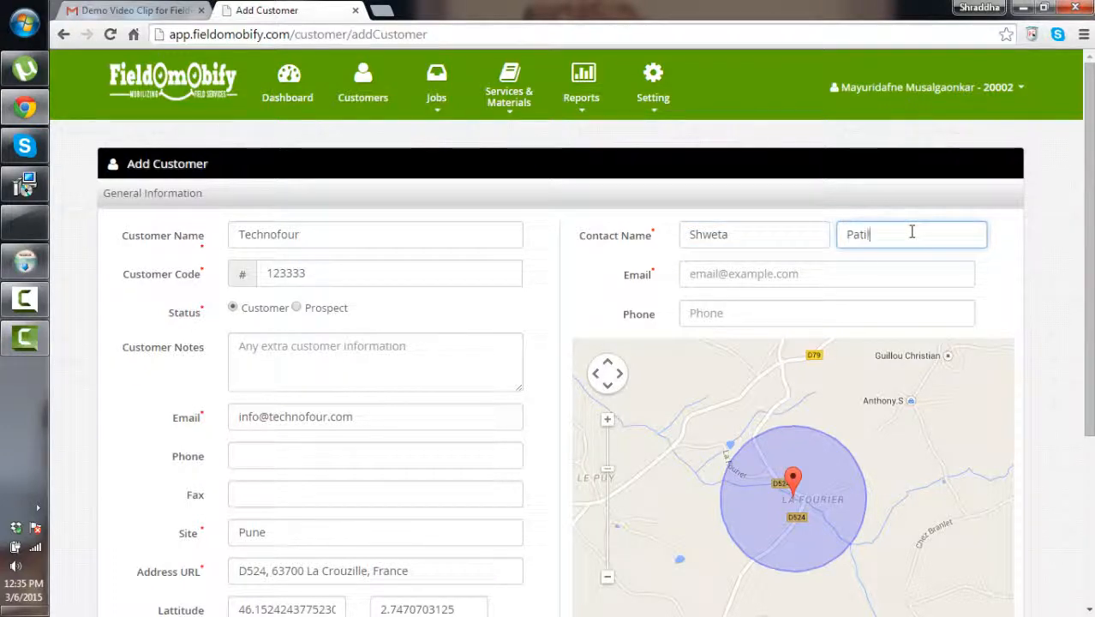
pyautogui.click(711, 274)
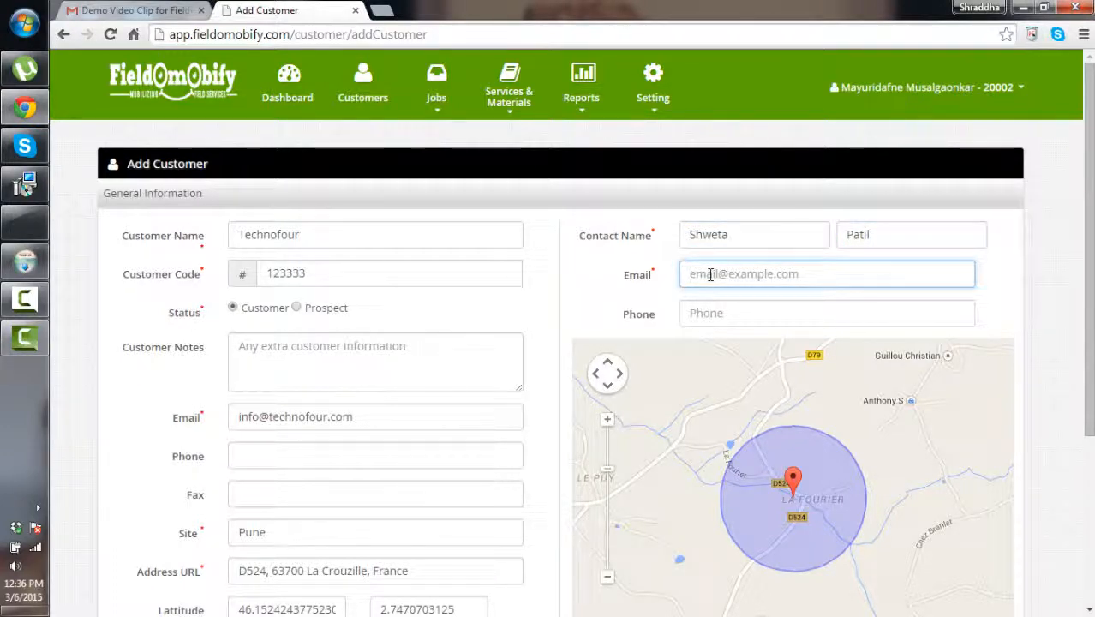
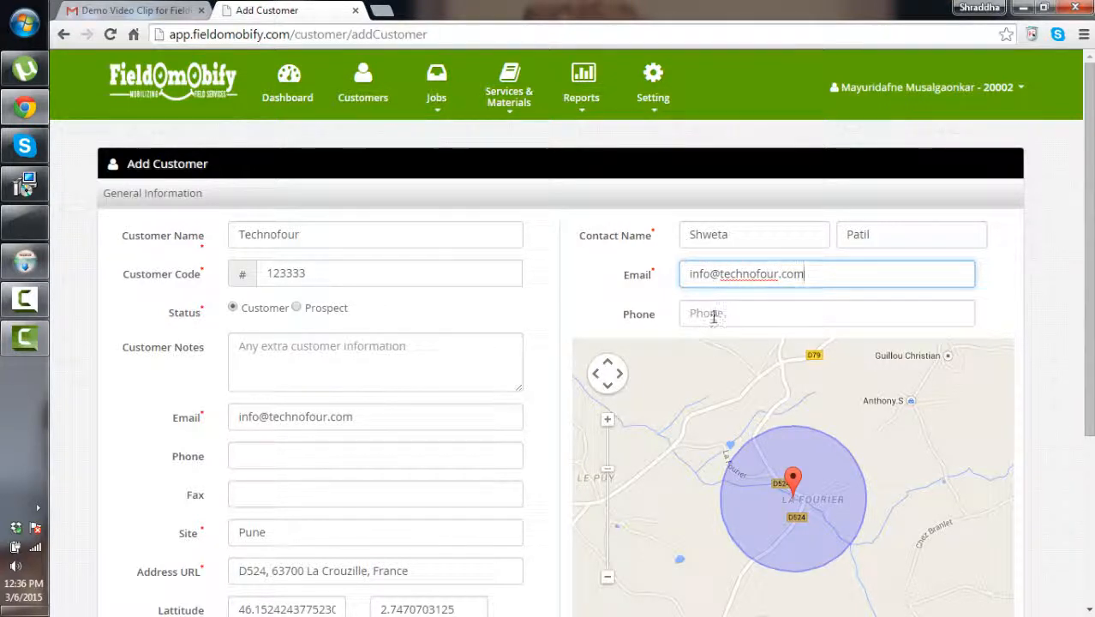
pyautogui.click(714, 315)
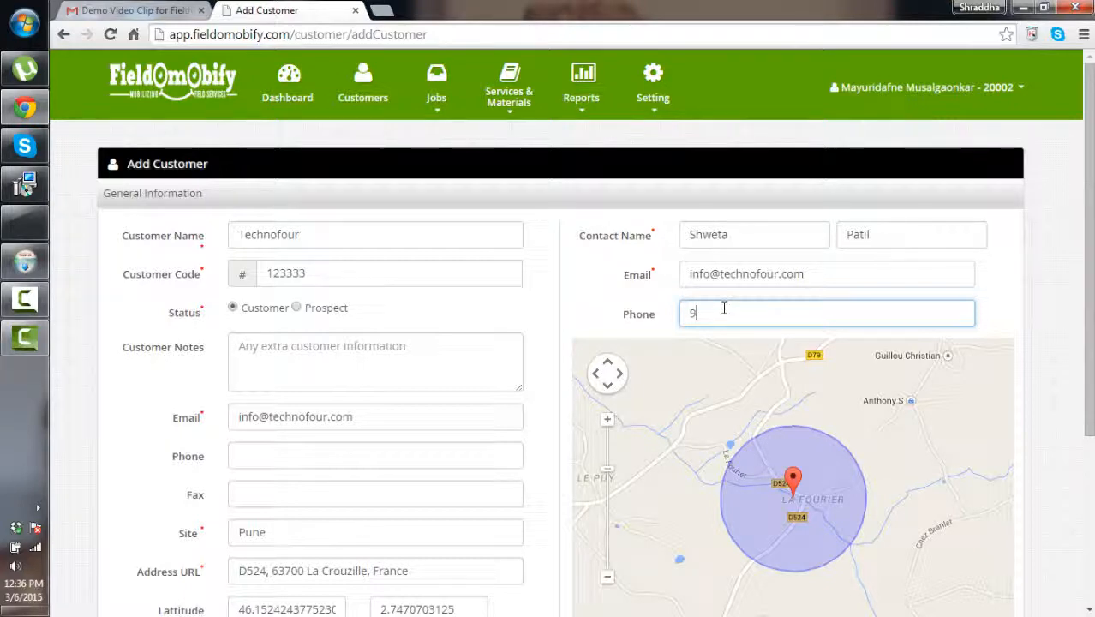
pyautogui.write('30')
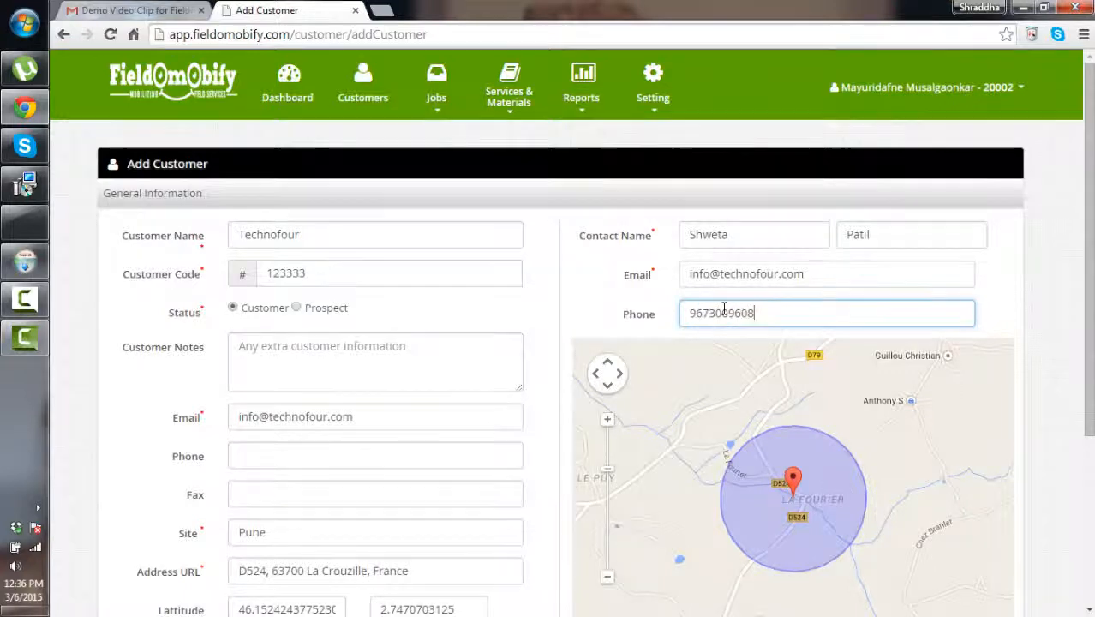
pyautogui.write('09608')
pyautogui.scroll(-1, 649, 314)
pyautogui.scroll(-2, 767, 423)
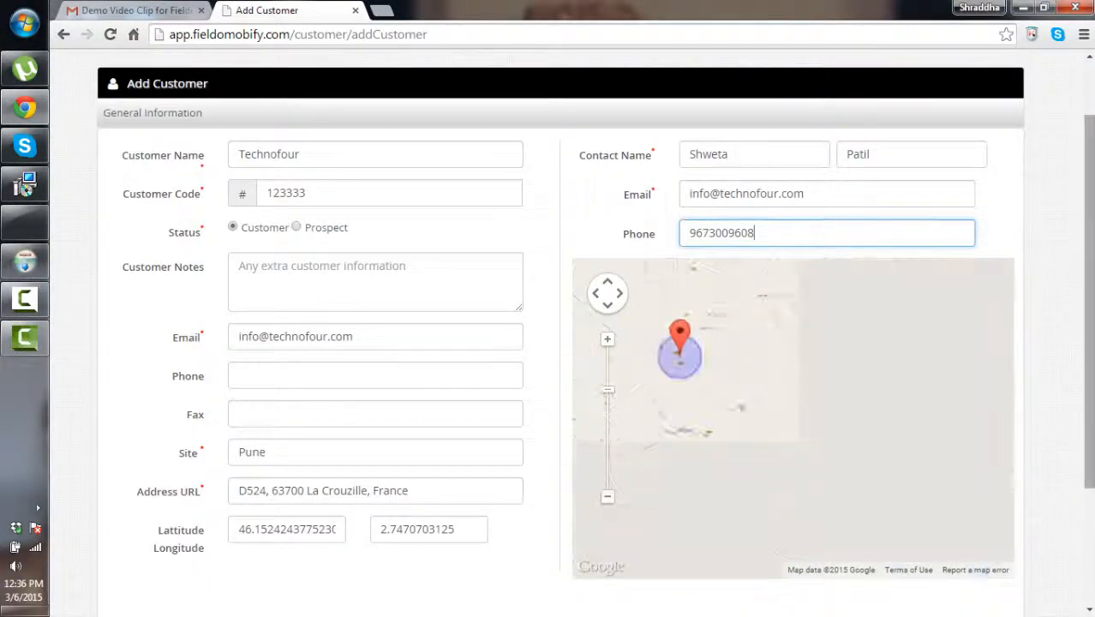
pyautogui.scroll(-2, 1050, 414)
pyautogui.click(994, 457)
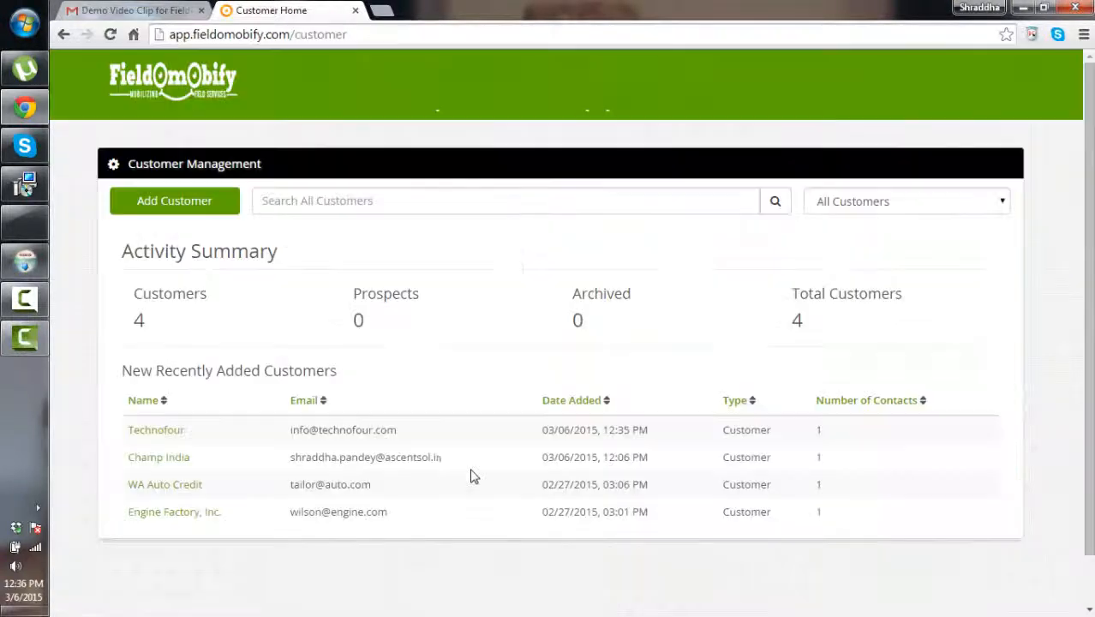
# Open Technofour's record from the New Recently Added Customers list
pyautogui.scroll(-1, 238, 310)
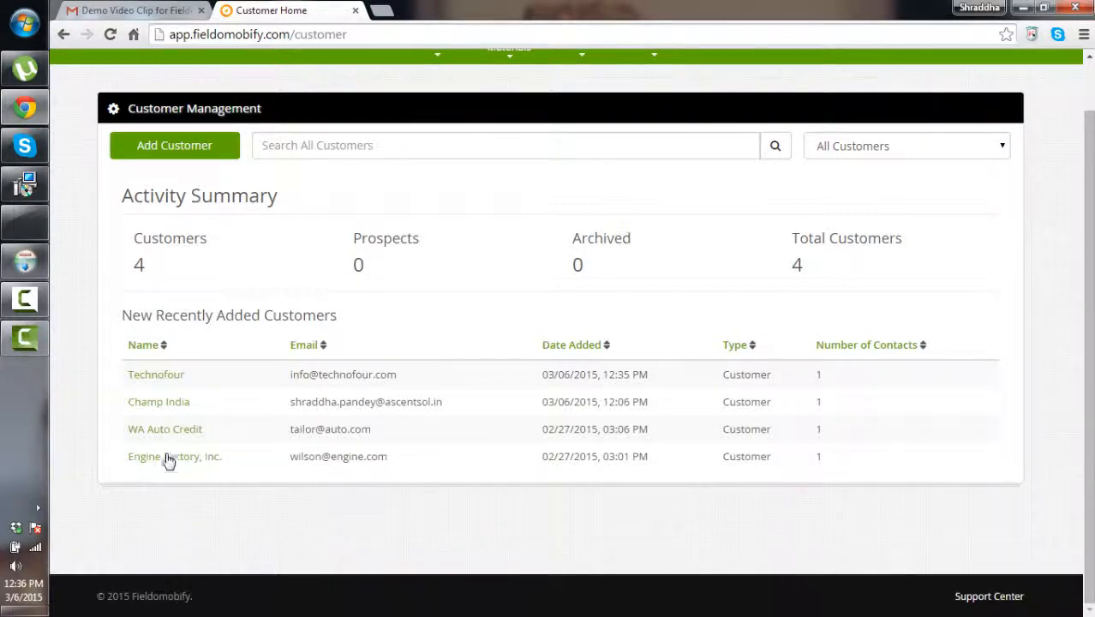
pyautogui.click(170, 379)
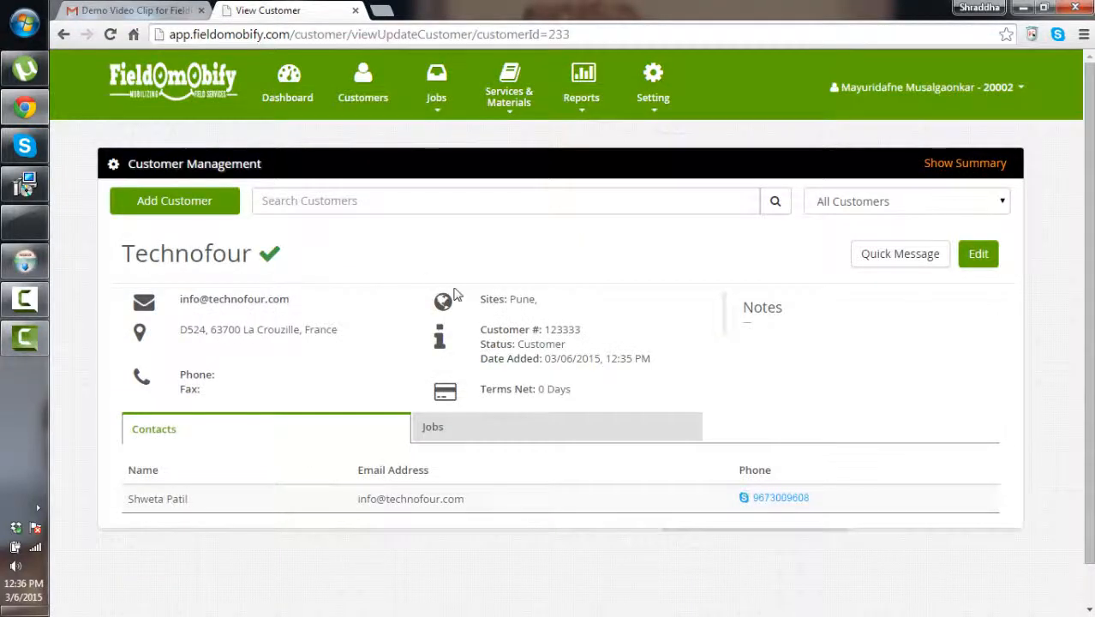
pyautogui.scroll(-1, 228, 343)
pyautogui.click(252, 391)
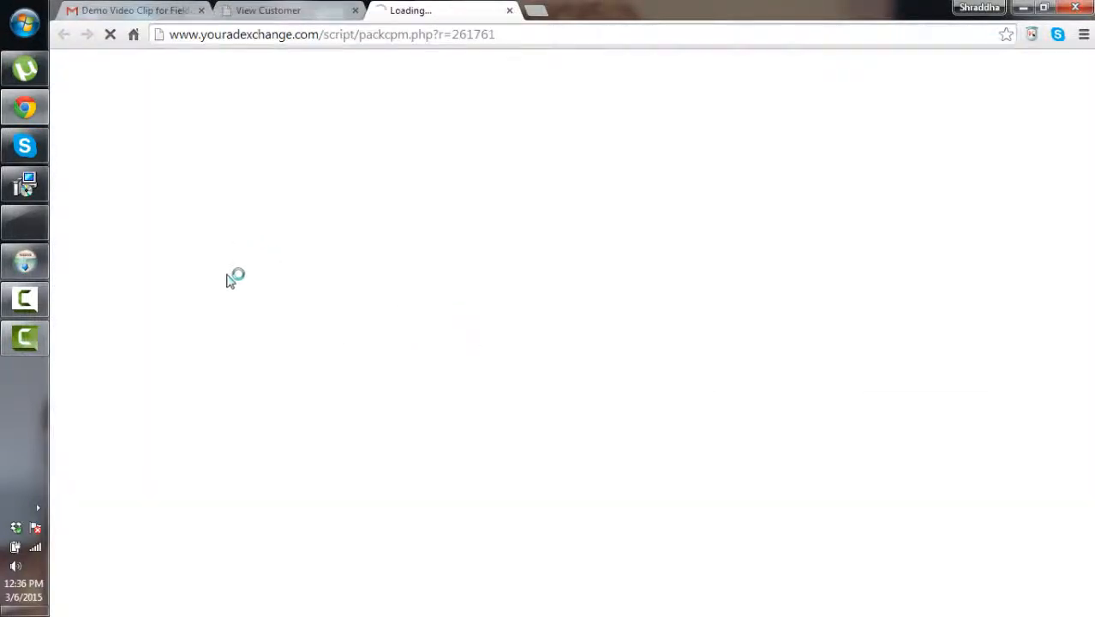
pyautogui.click(310, 9)
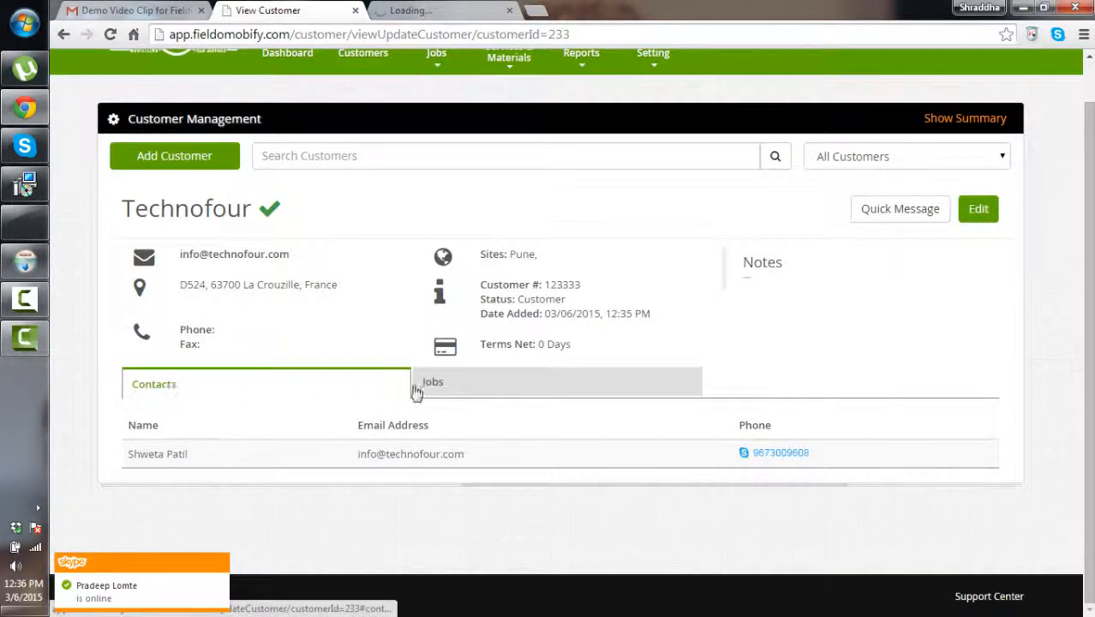
pyautogui.click(437, 424)
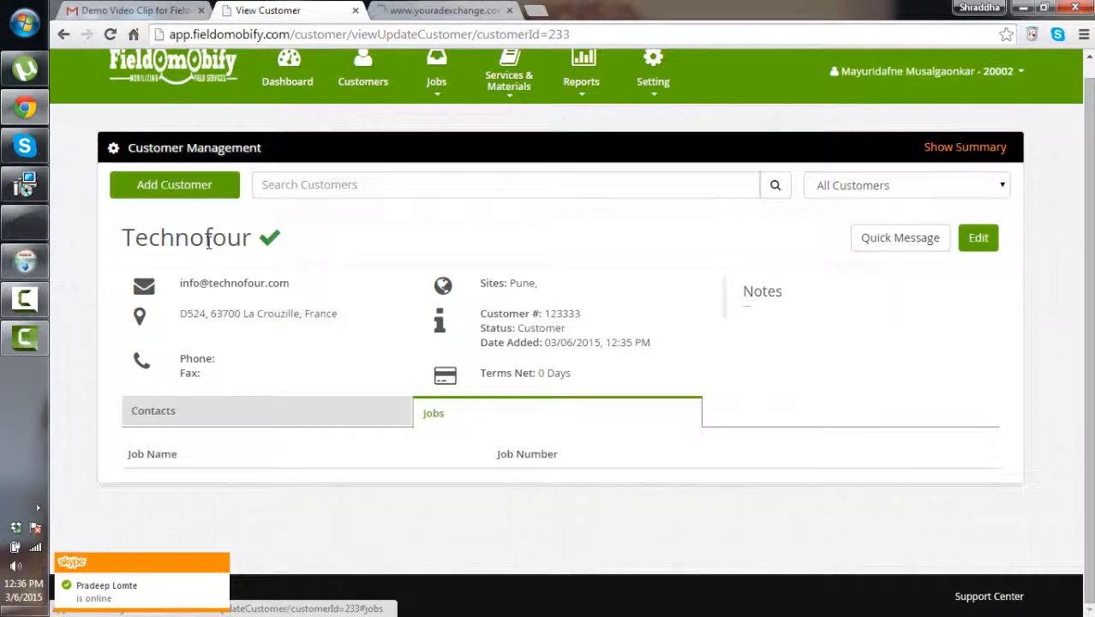
pyautogui.click(864, 239)
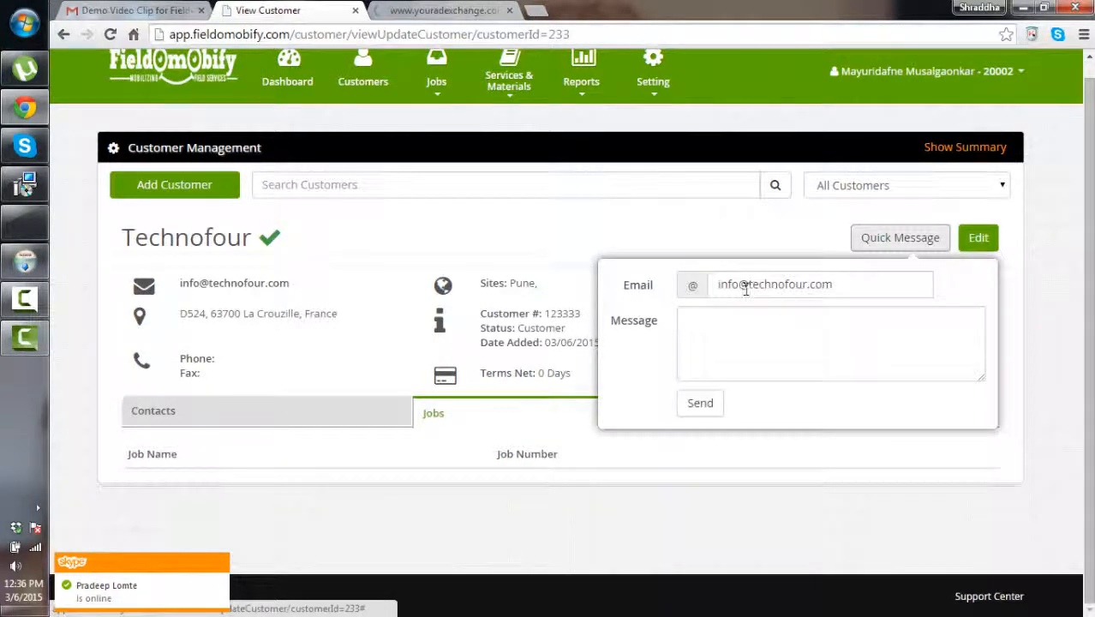
pyautogui.click(842, 285)
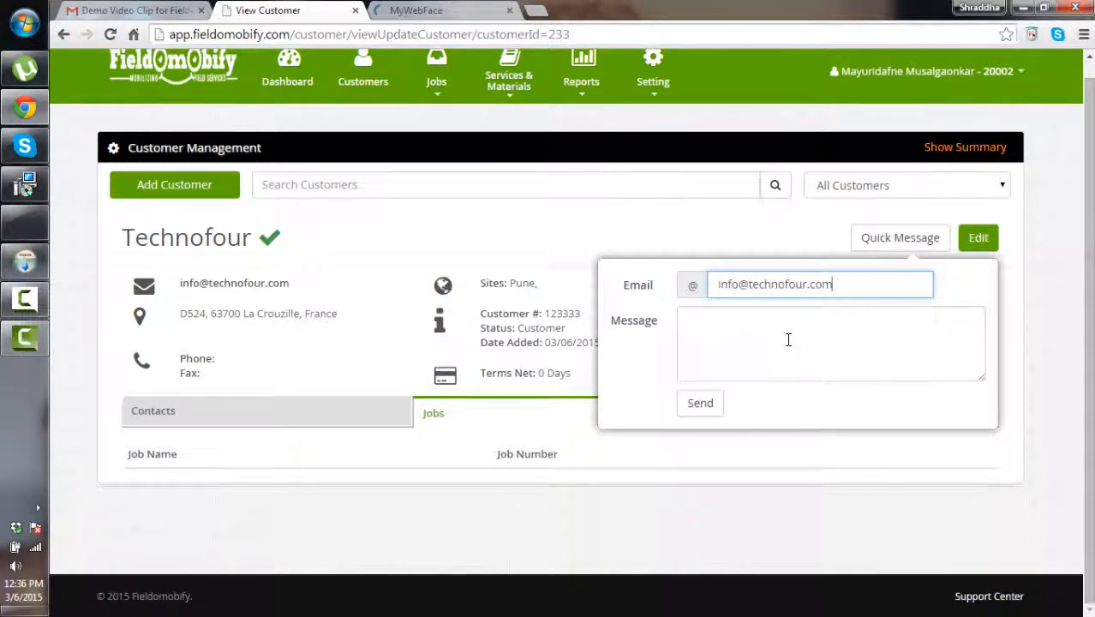
pyautogui.click(700, 403)
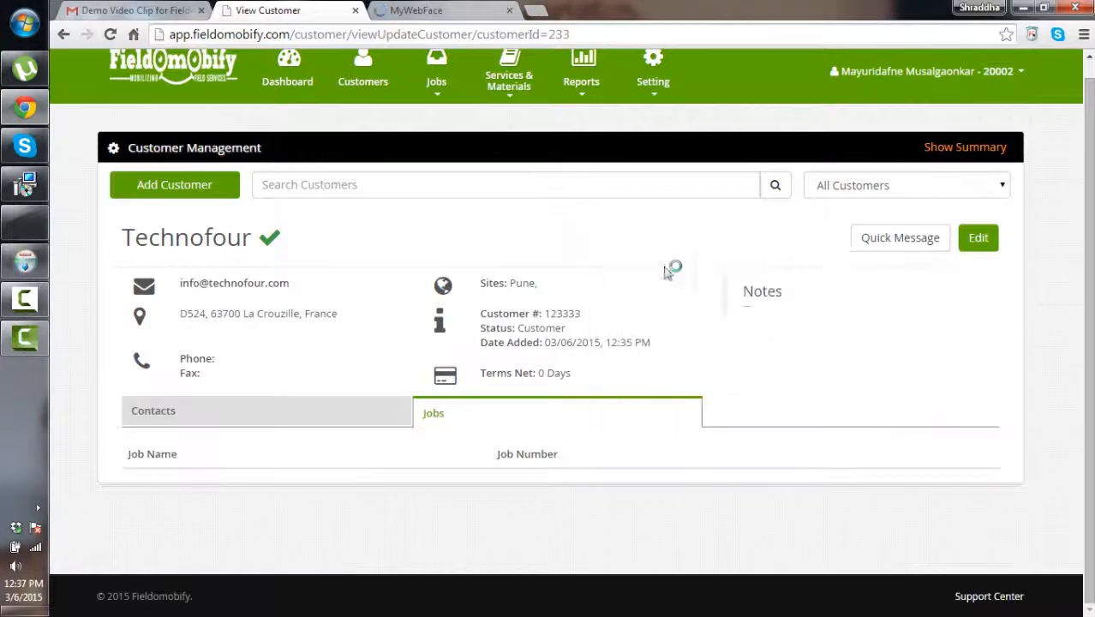
pyautogui.click(985, 239)
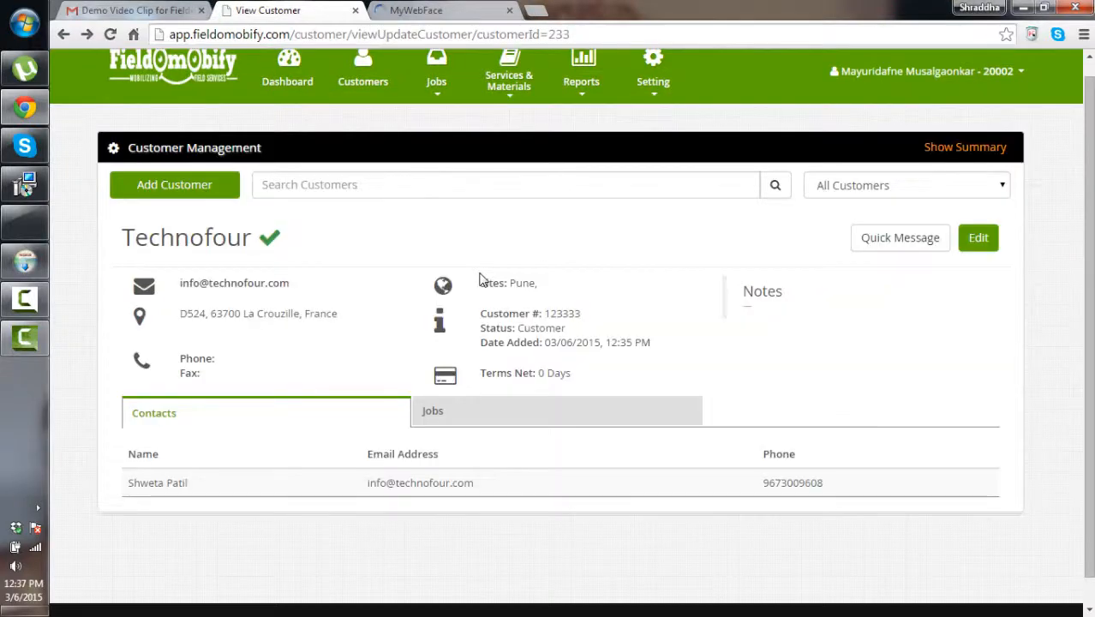
pyautogui.scroll(1, 466, 265)
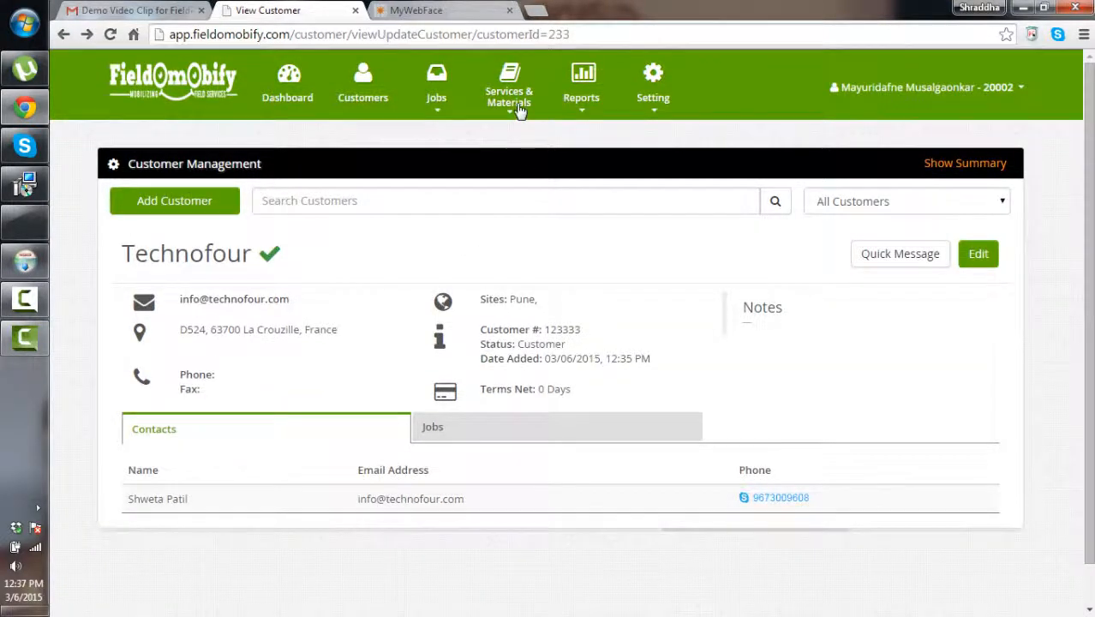
# Add the service 'car engine' with service code 1122 and save it
pyautogui.moveTo(509, 95)
pyautogui.click(508, 137)
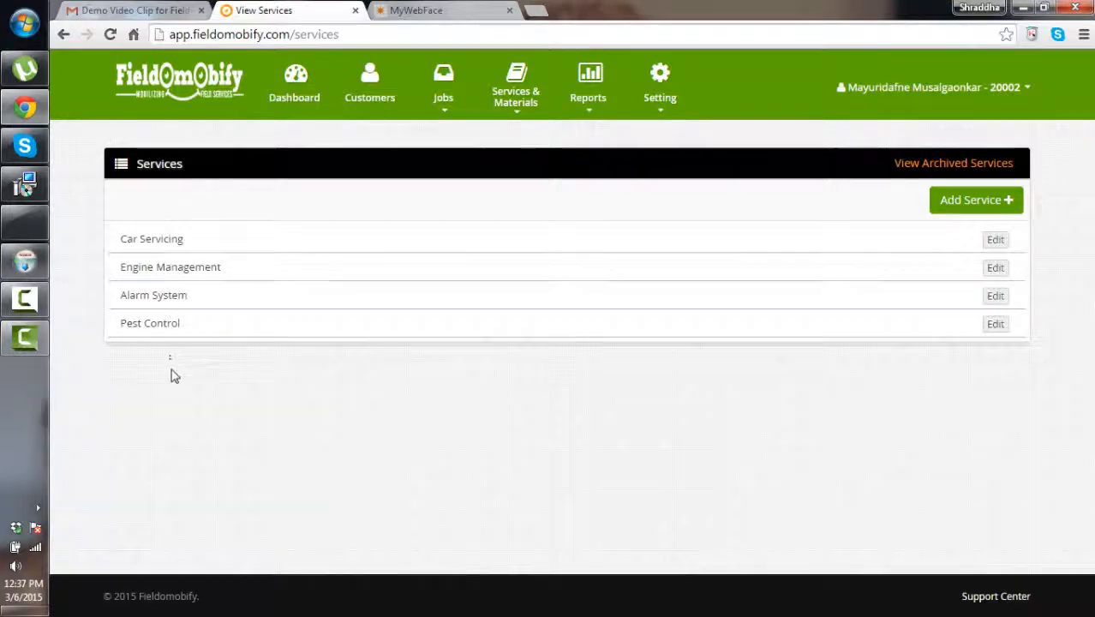
pyautogui.click(971, 200)
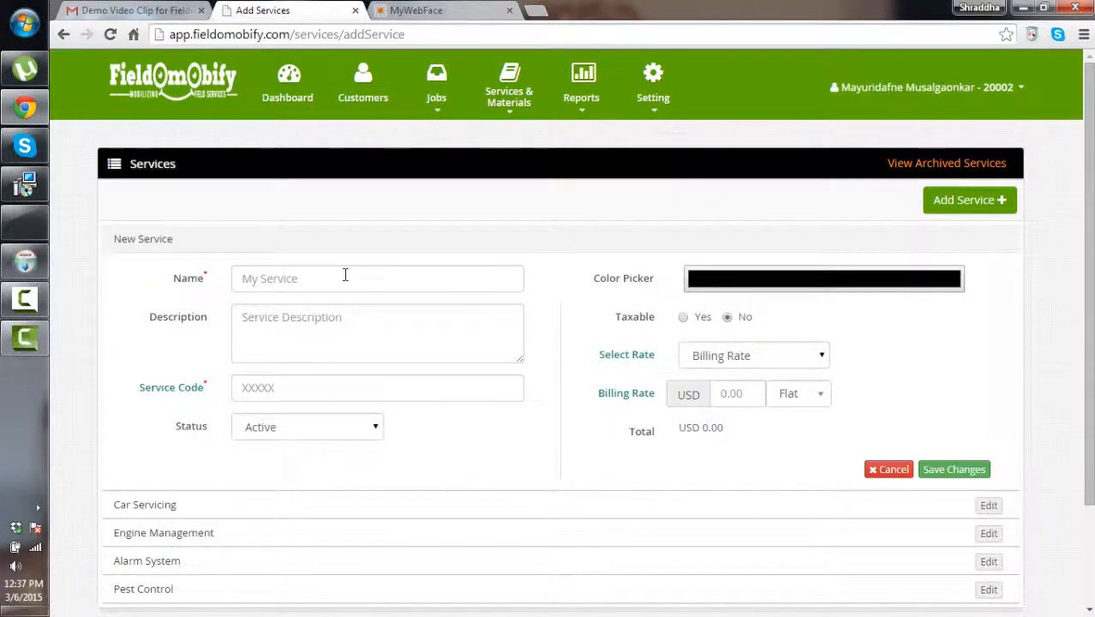
pyautogui.click(345, 274)
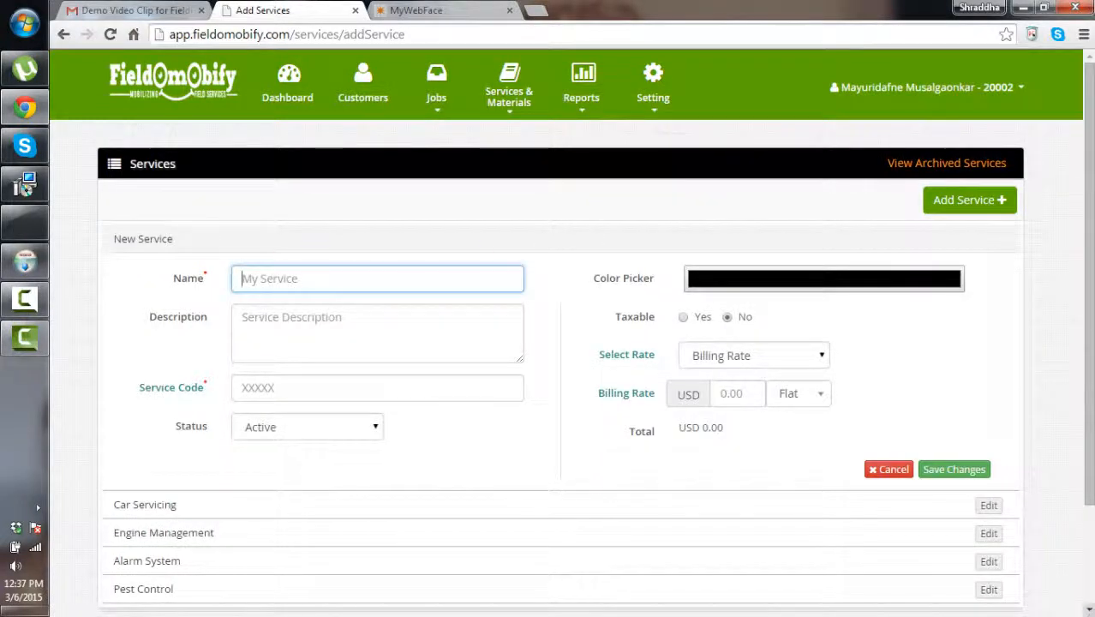
pyautogui.write('car engine')
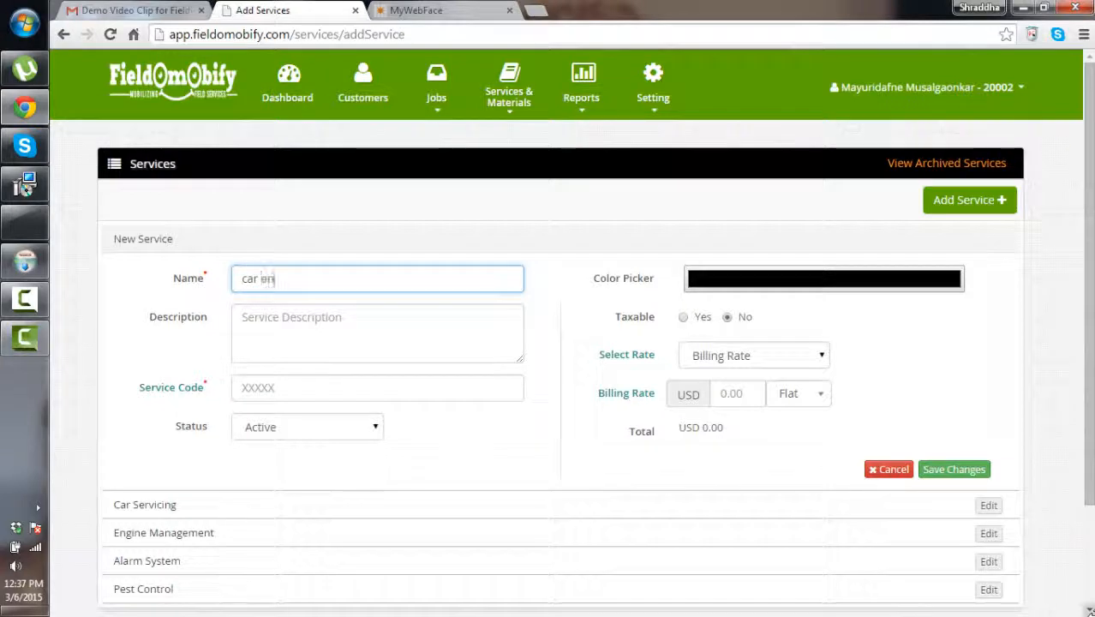
pyautogui.click(424, 392)
pyautogui.write('1122')
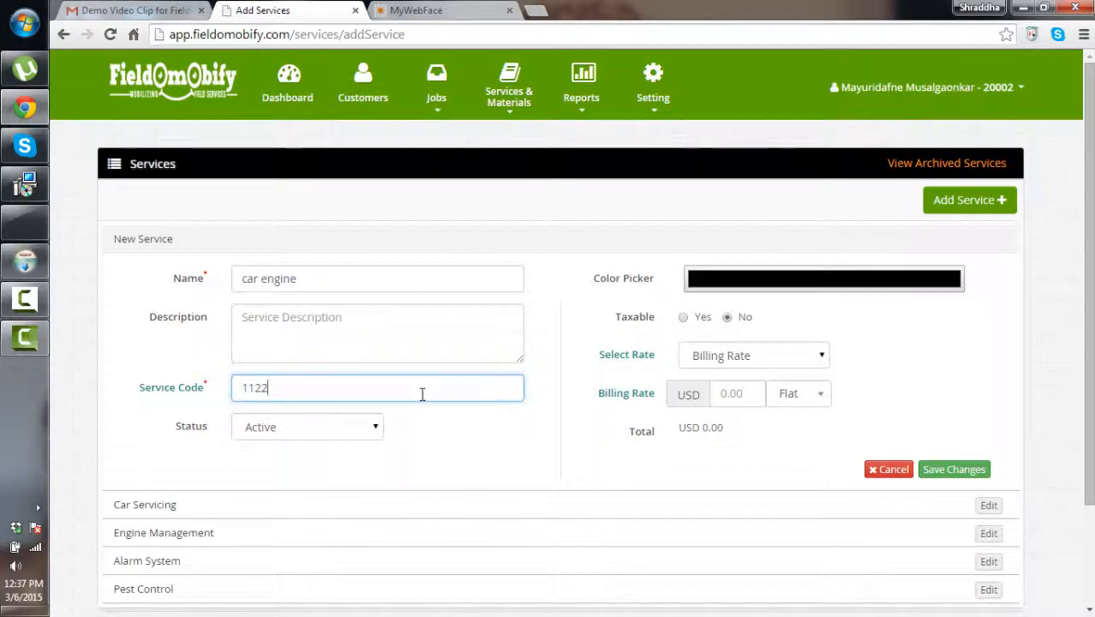
pyautogui.scroll(-1, 343, 424)
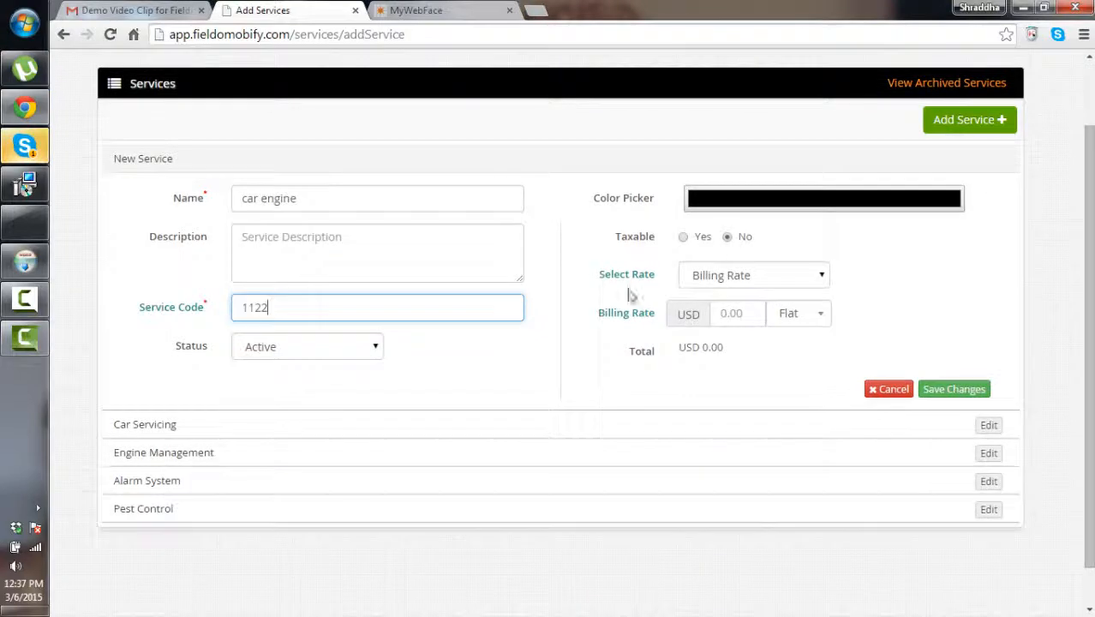
pyautogui.click(953, 391)
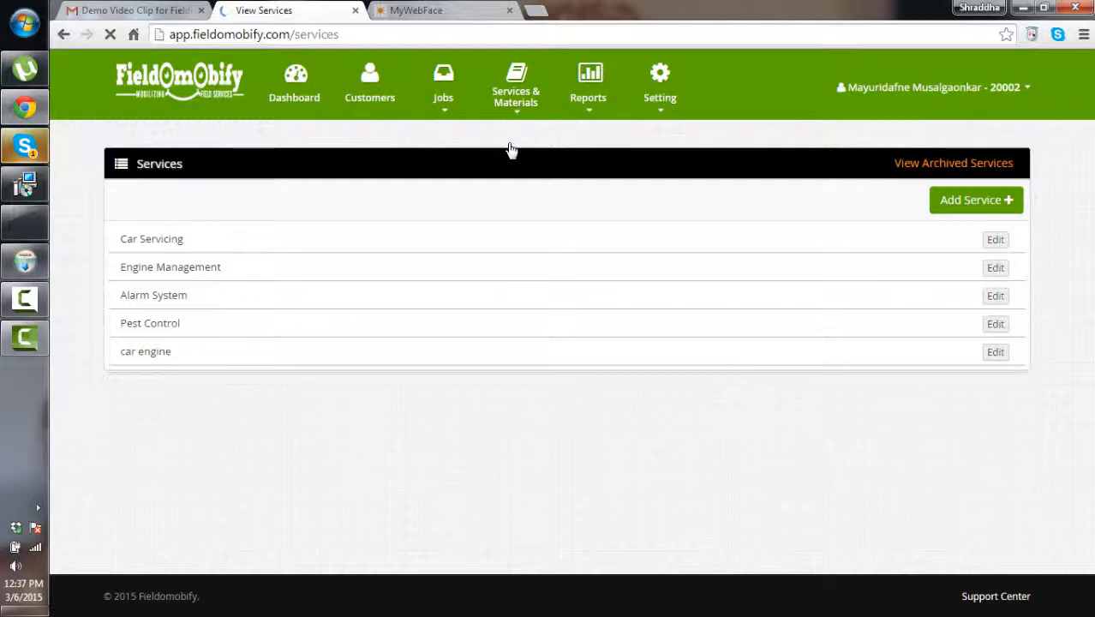
pyautogui.click(516, 97)
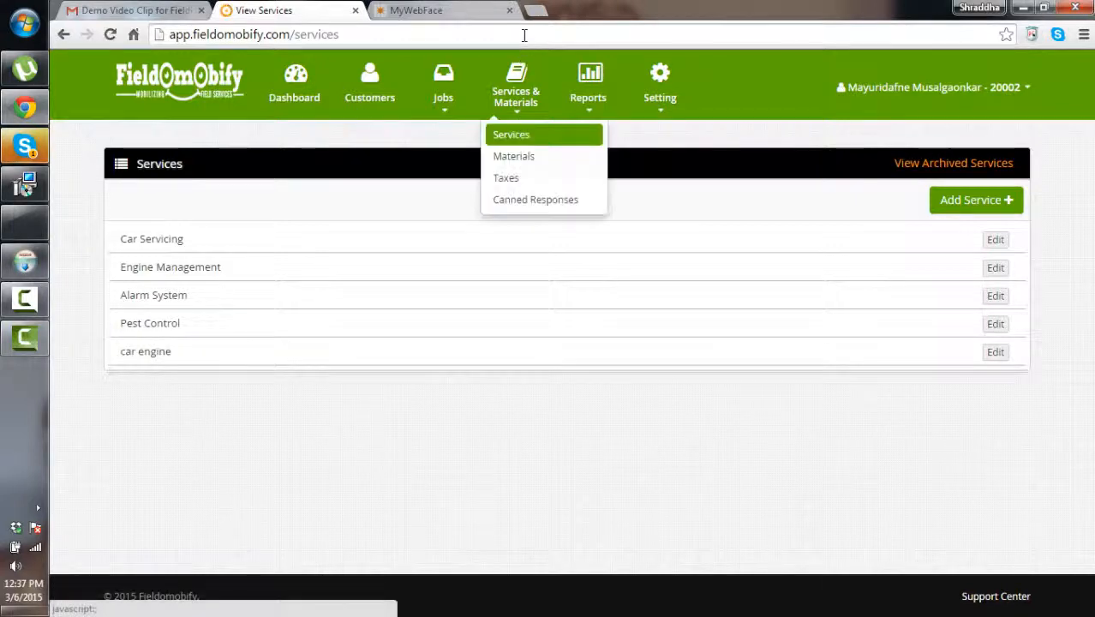
# Create material 'Iron' with material code 2333 and save it
pyautogui.click(518, 156)
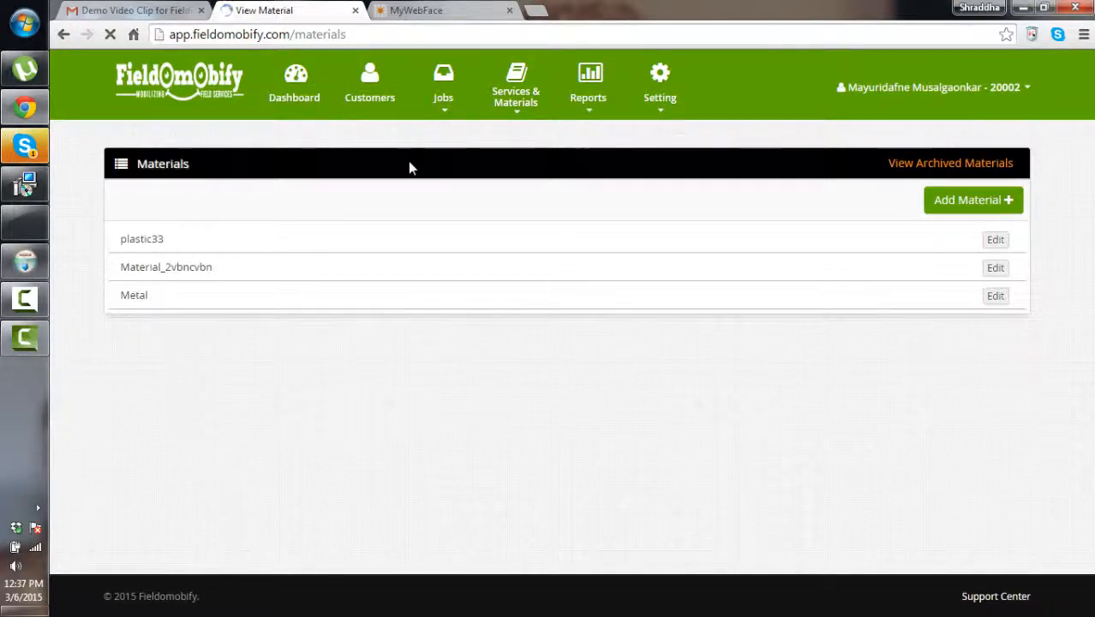
pyautogui.click(942, 200)
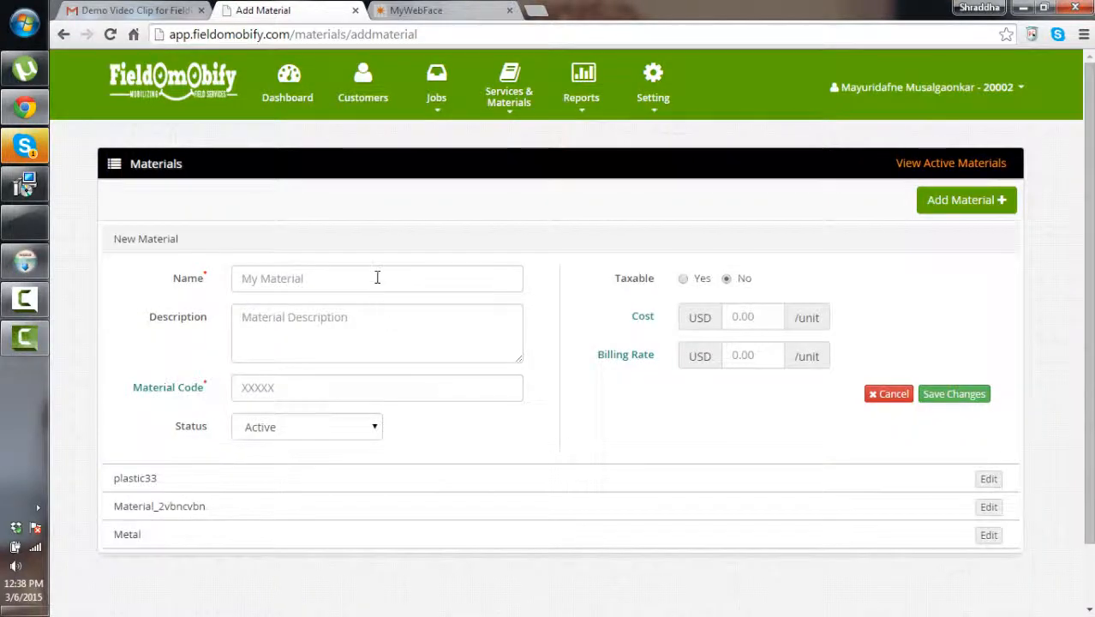
pyautogui.click(377, 277)
pyautogui.write('Iron')
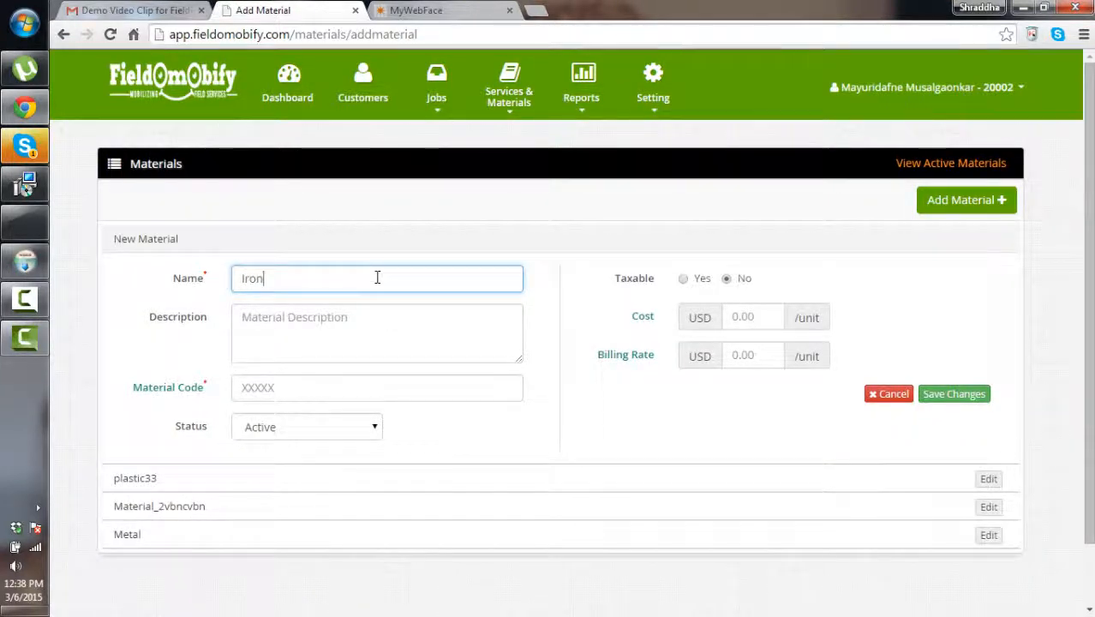
pyautogui.write('2333')
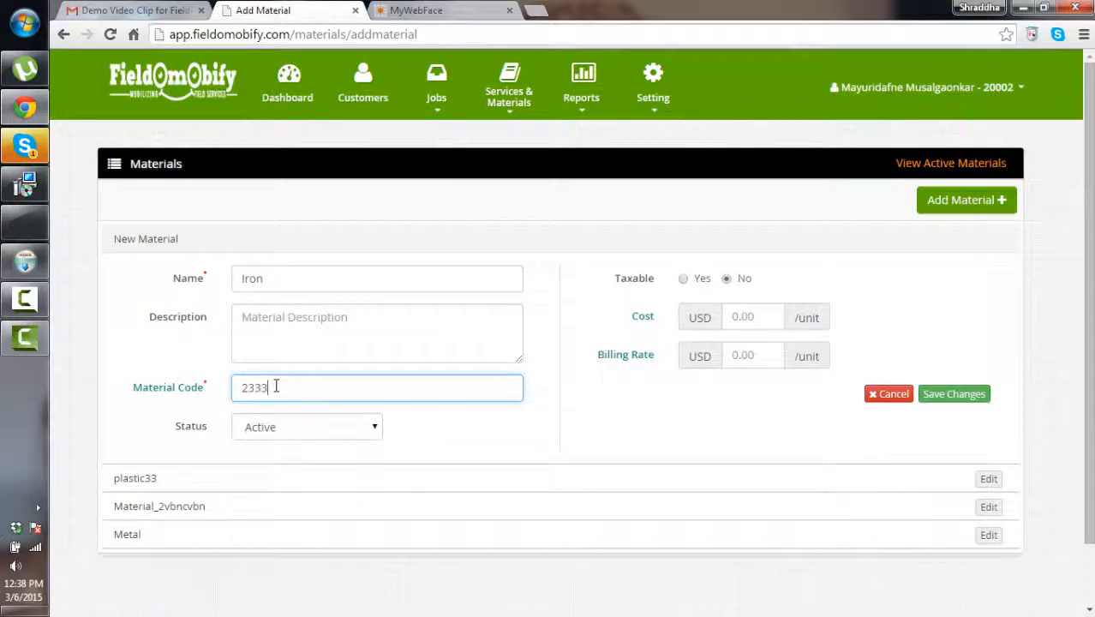
pyautogui.click(955, 396)
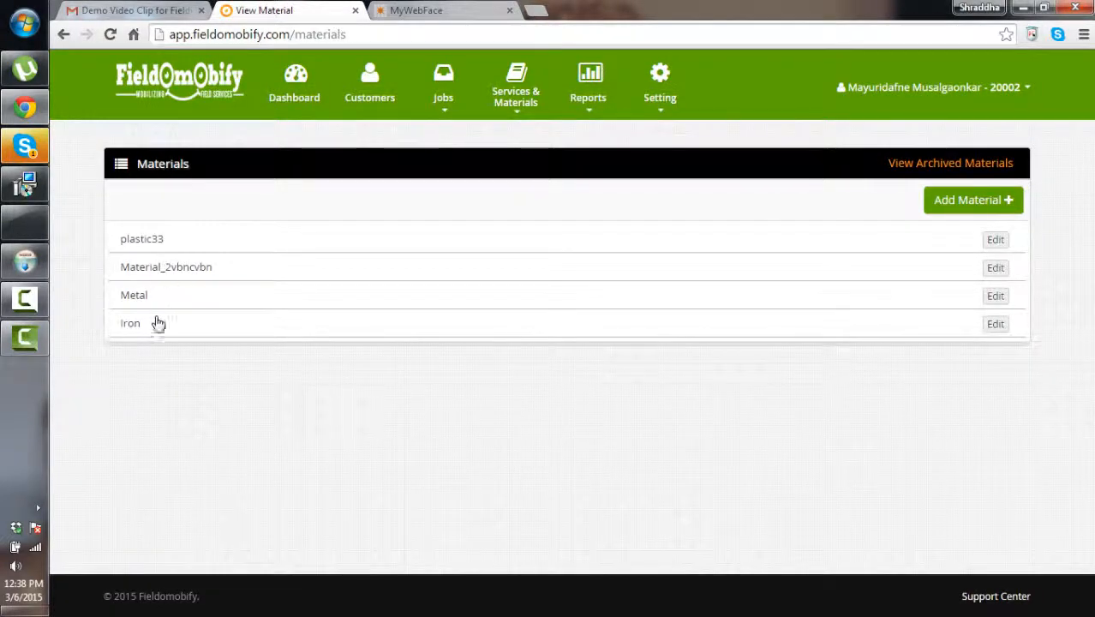
pyautogui.click(448, 105)
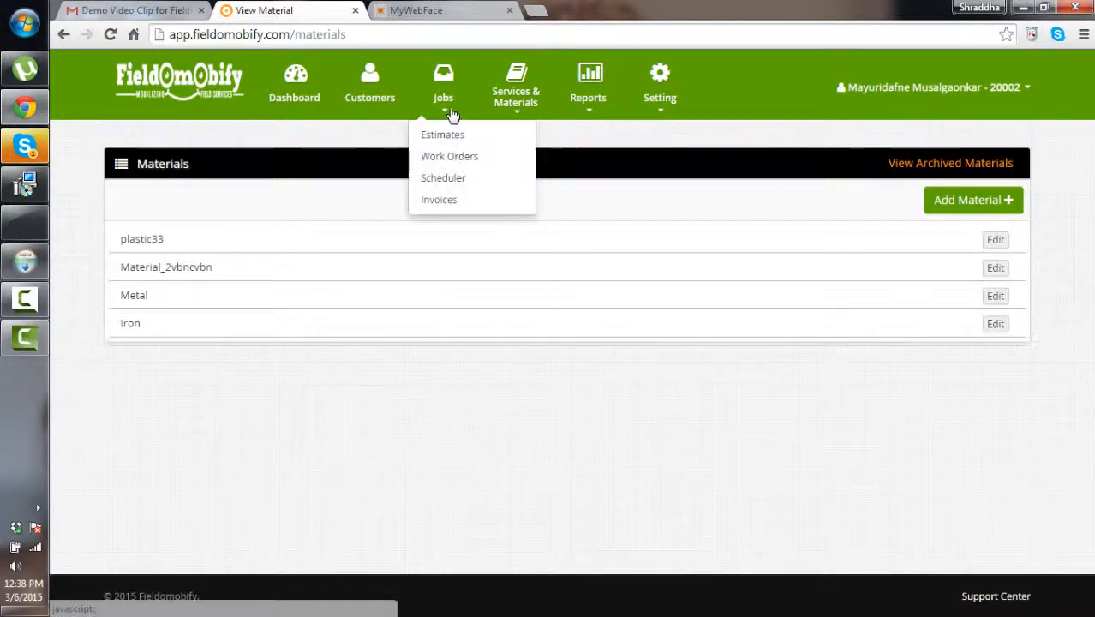
pyautogui.click(514, 95)
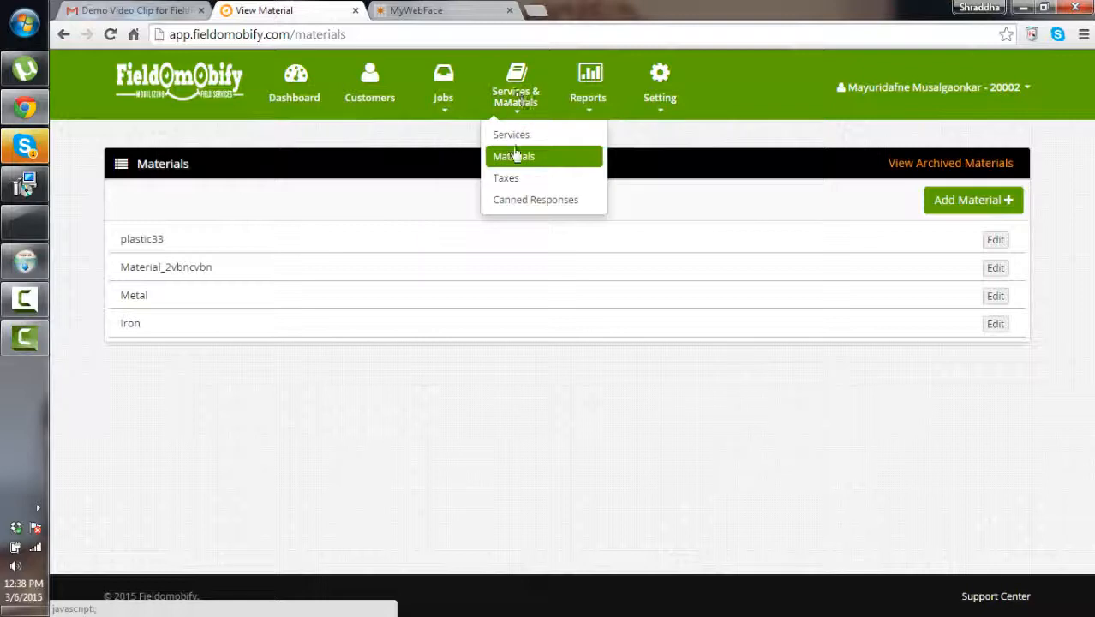
pyautogui.click(518, 188)
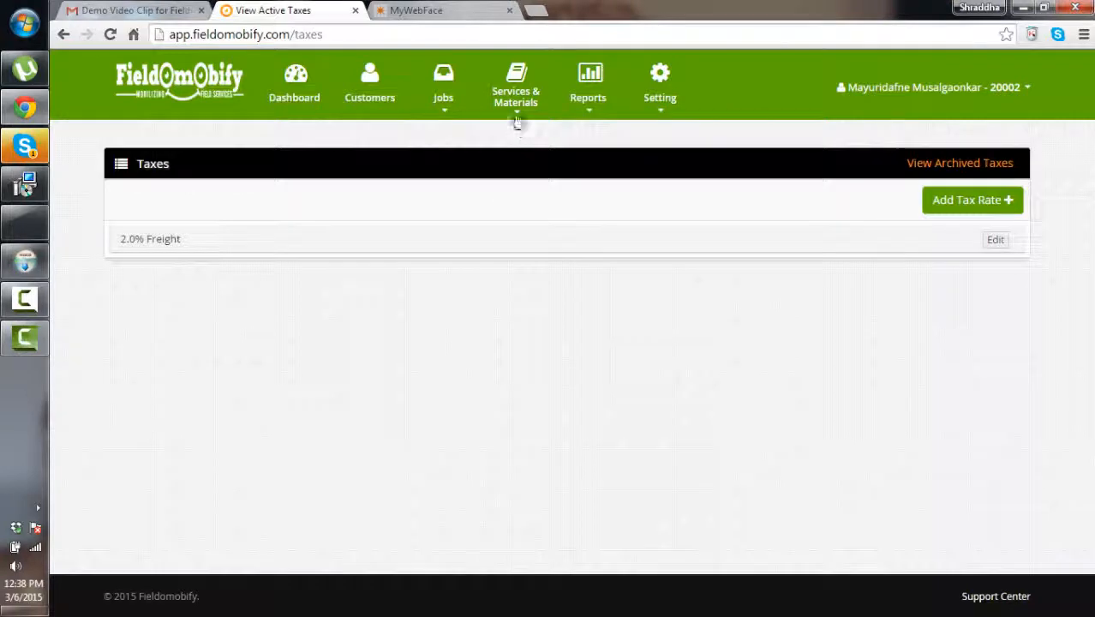
pyautogui.click(517, 120)
pyautogui.click(515, 200)
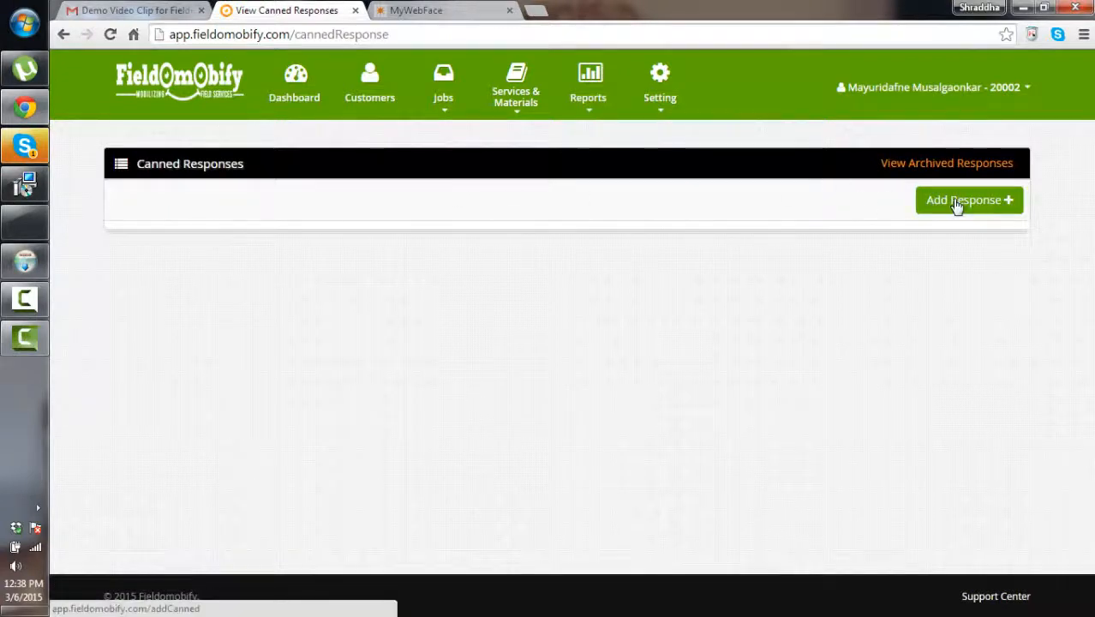
pyautogui.click(514, 109)
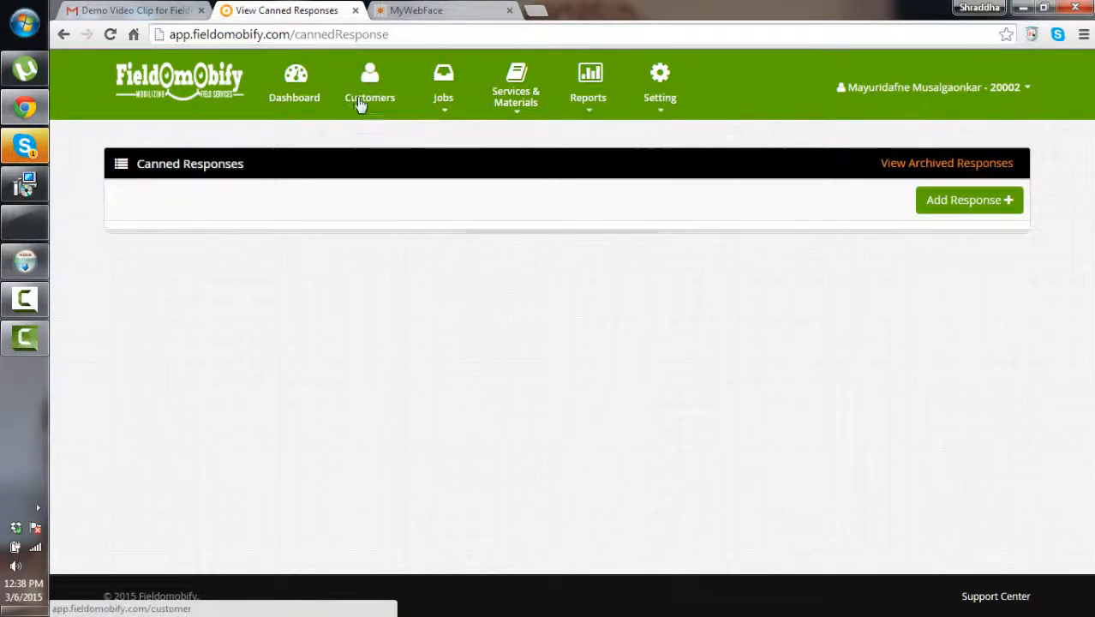
pyautogui.moveTo(496, 100)
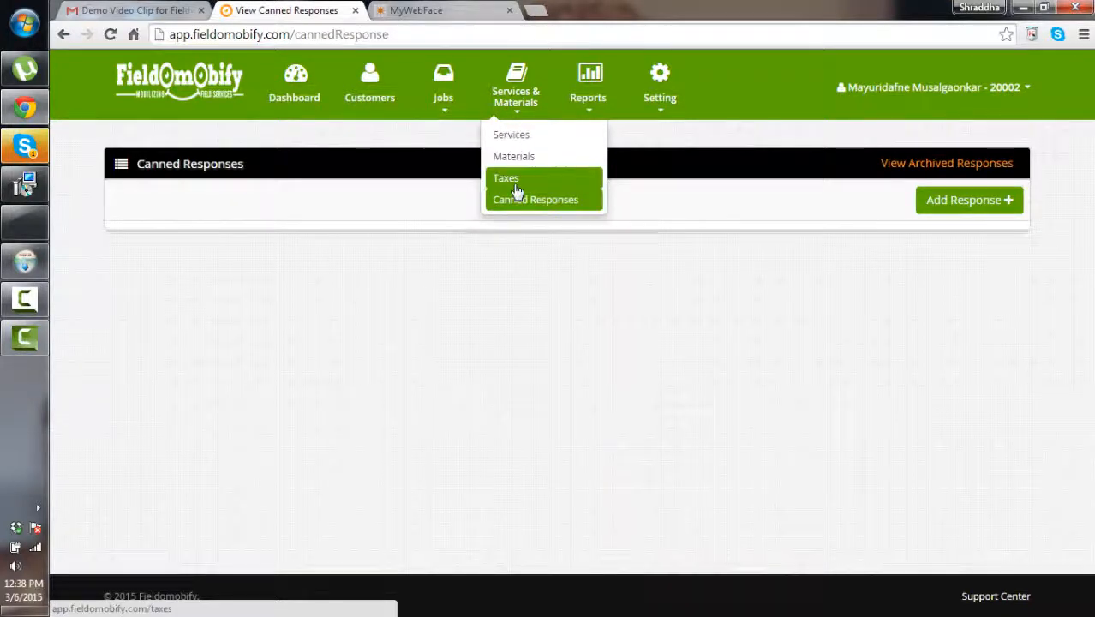
pyautogui.moveTo(443, 110)
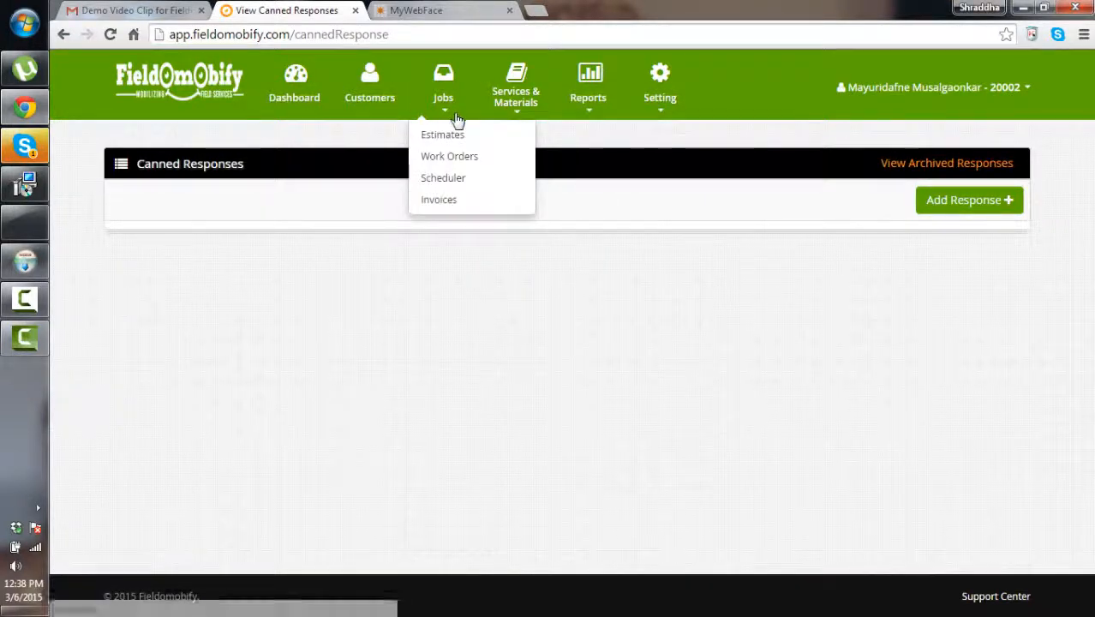
# Start a new estimate from Jobs > Estimates and enter its estimate number
pyautogui.click(455, 139)
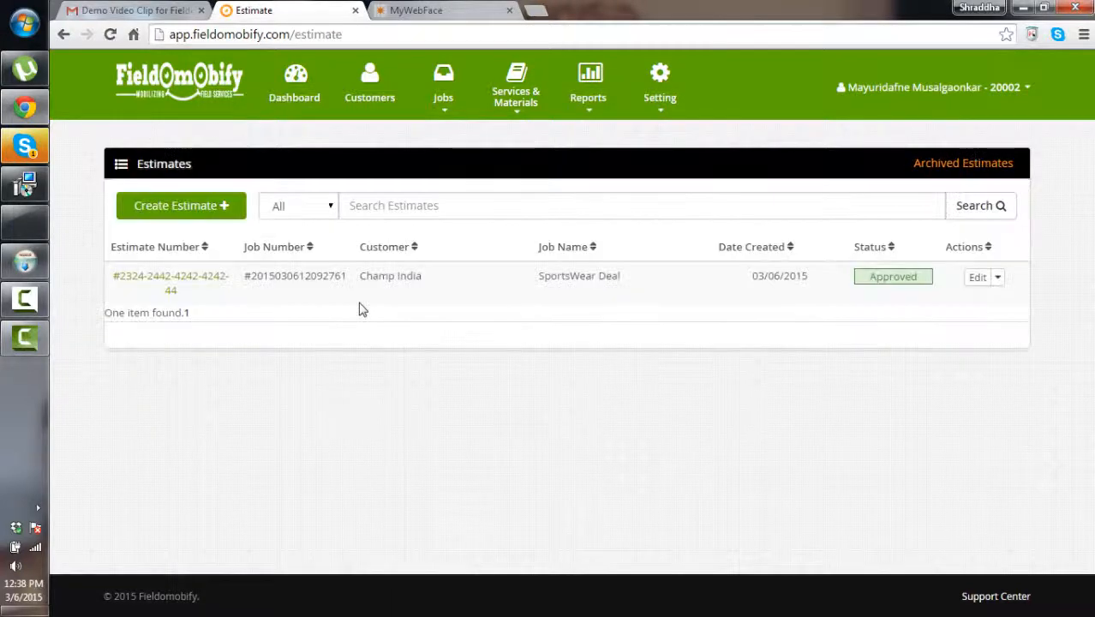
pyautogui.click(212, 211)
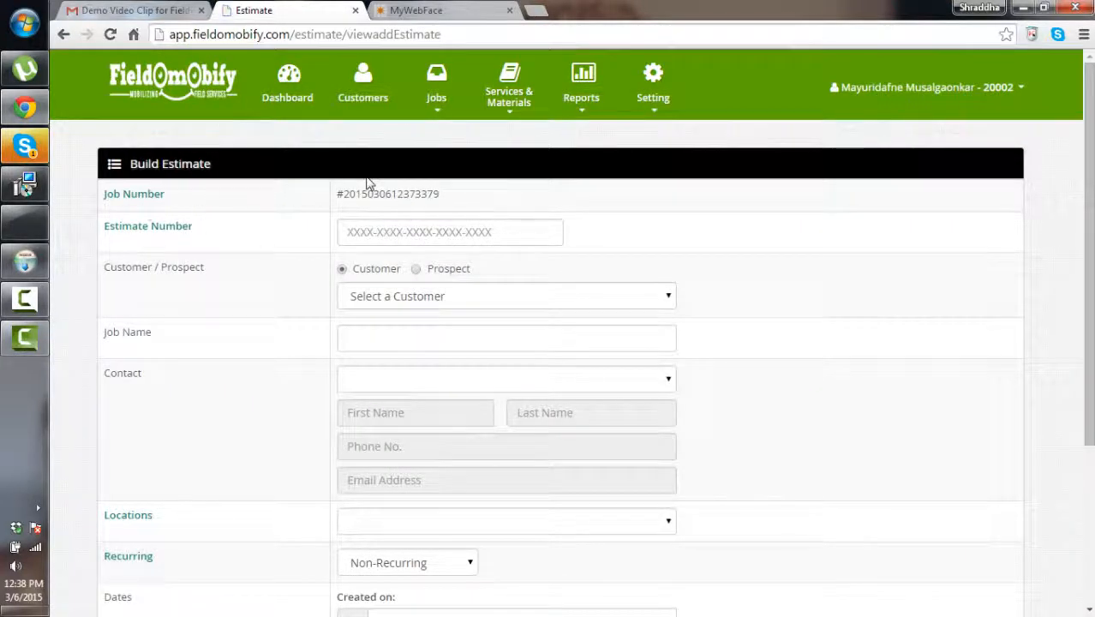
pyautogui.click(360, 234)
pyautogui.write('4')
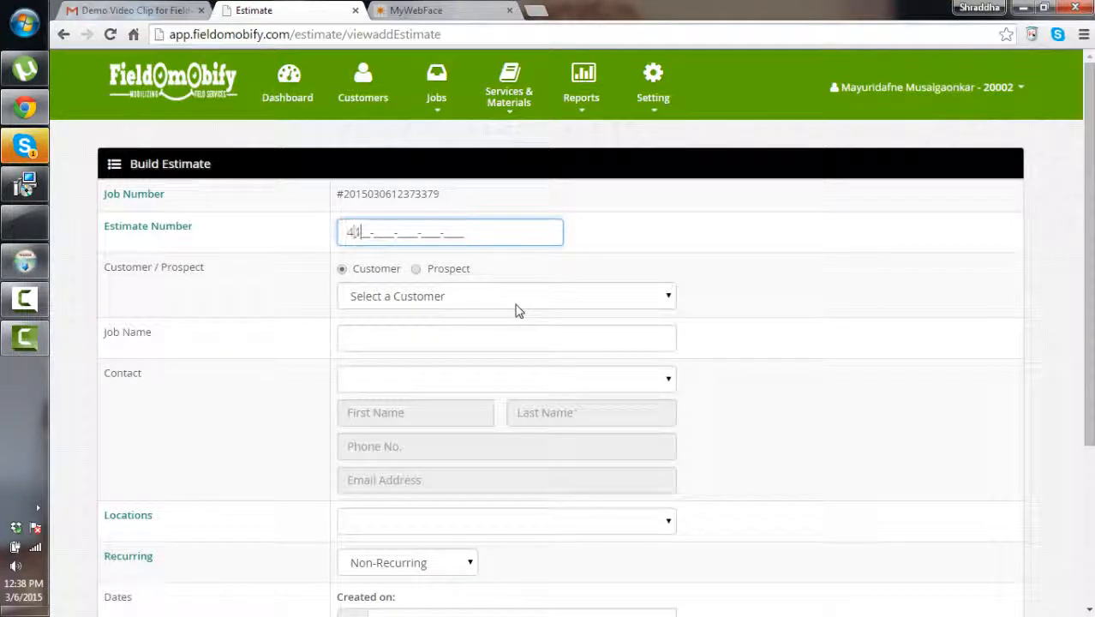
pyautogui.write('353-5663-6337-3737-3737')
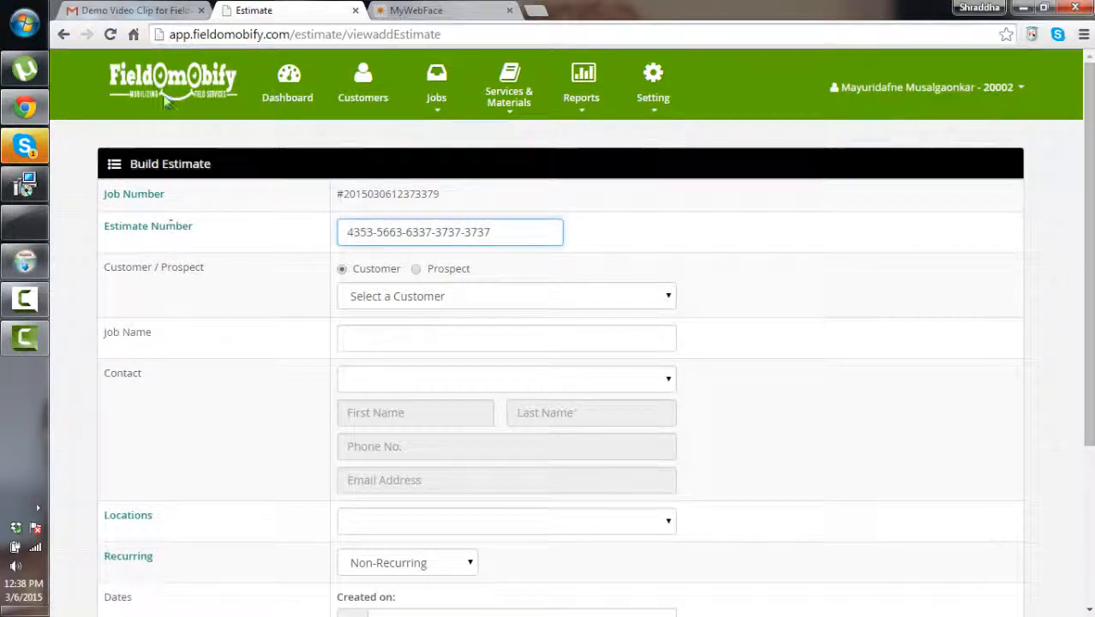
pyautogui.scroll(-3, 223, 137)
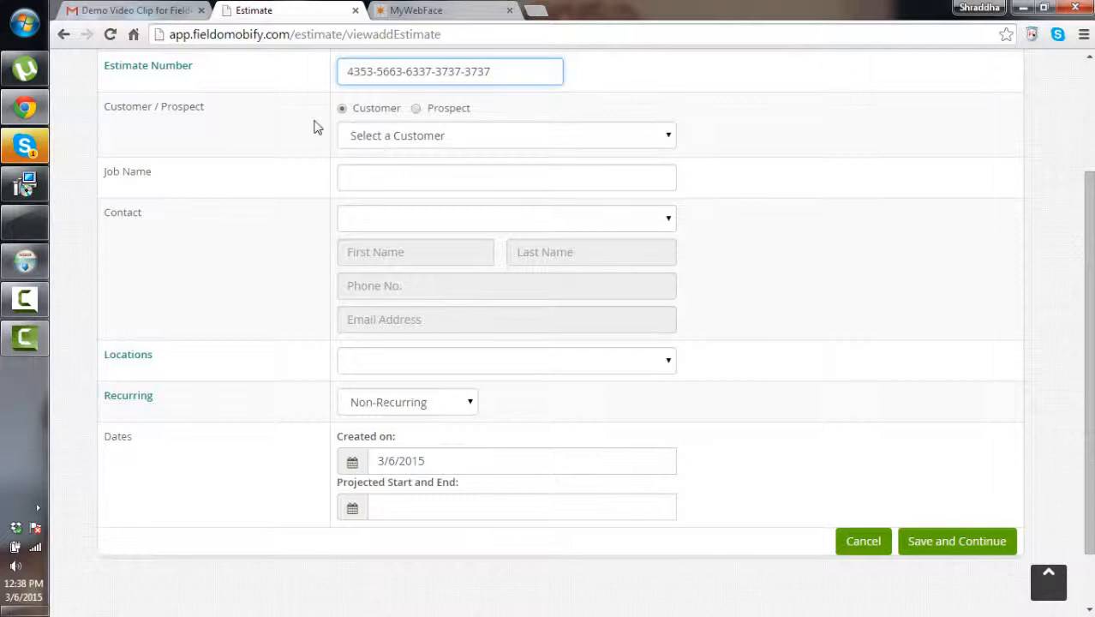
# Set customer Technofour, job name Technoifour Head, the contact and dates 03/06/2015–03/07/2015, then save
pyautogui.click(435, 137)
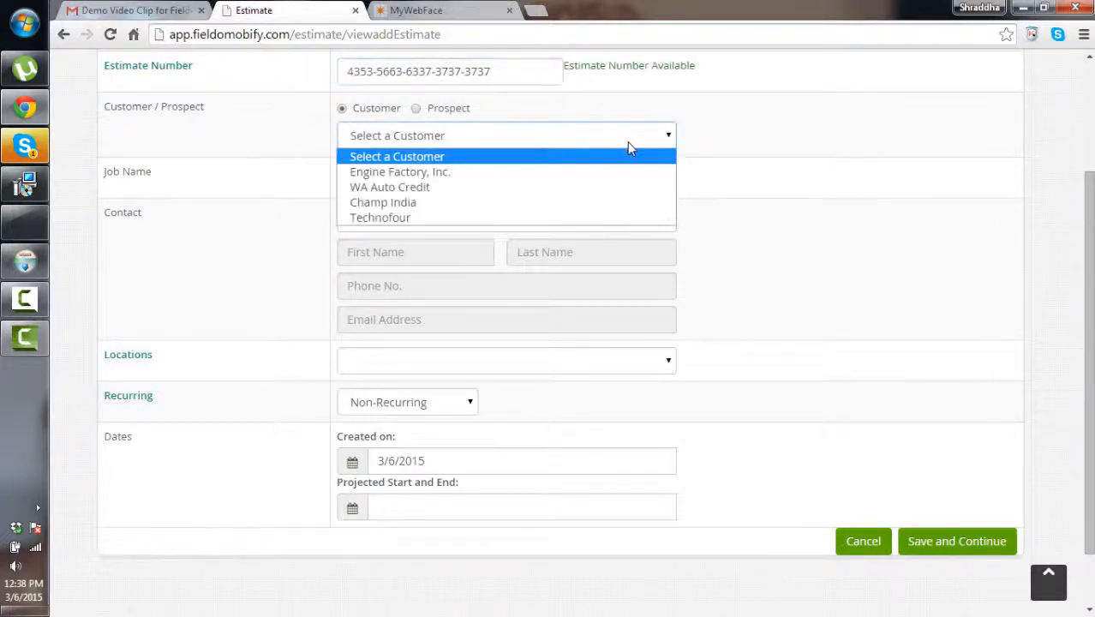
pyautogui.click(406, 221)
pyautogui.click(383, 185)
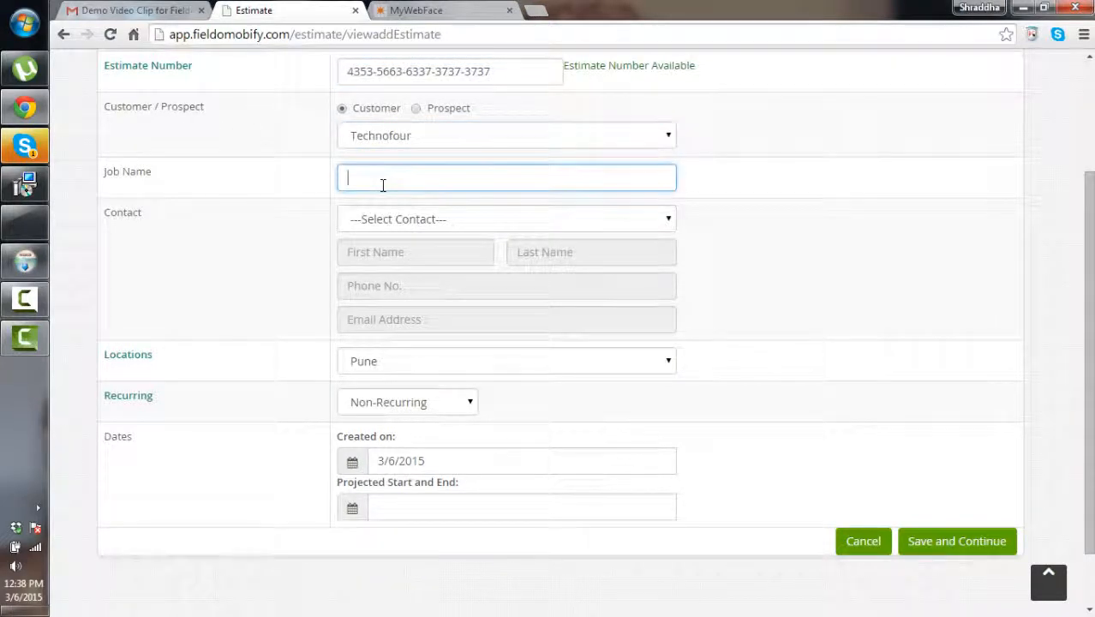
pyautogui.write('Technoifour Head')
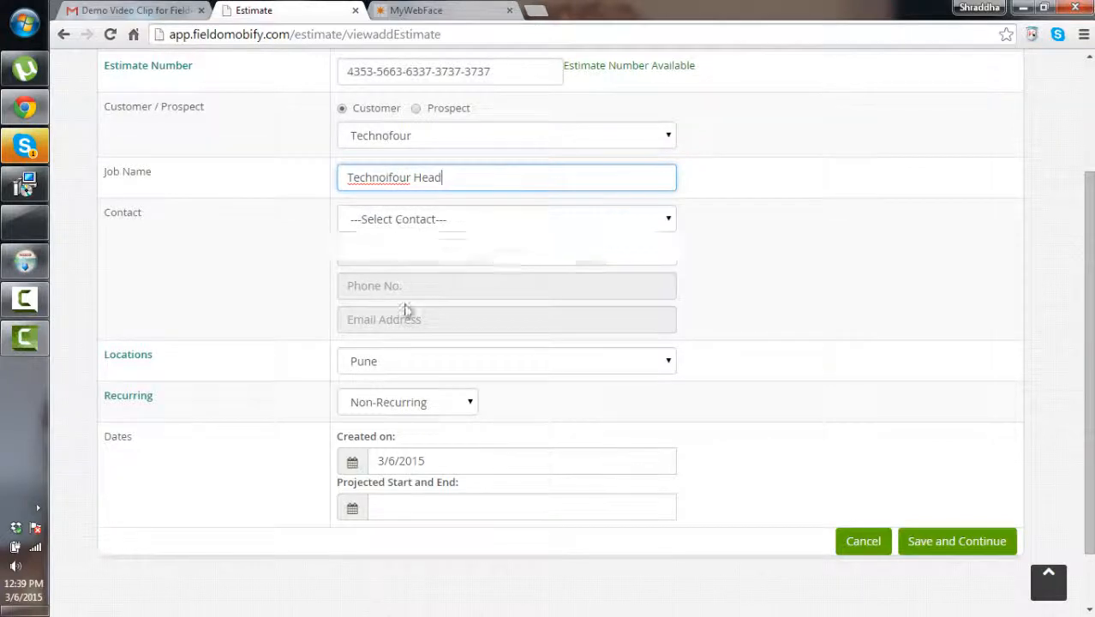
pyautogui.click(399, 221)
pyautogui.click(415, 255)
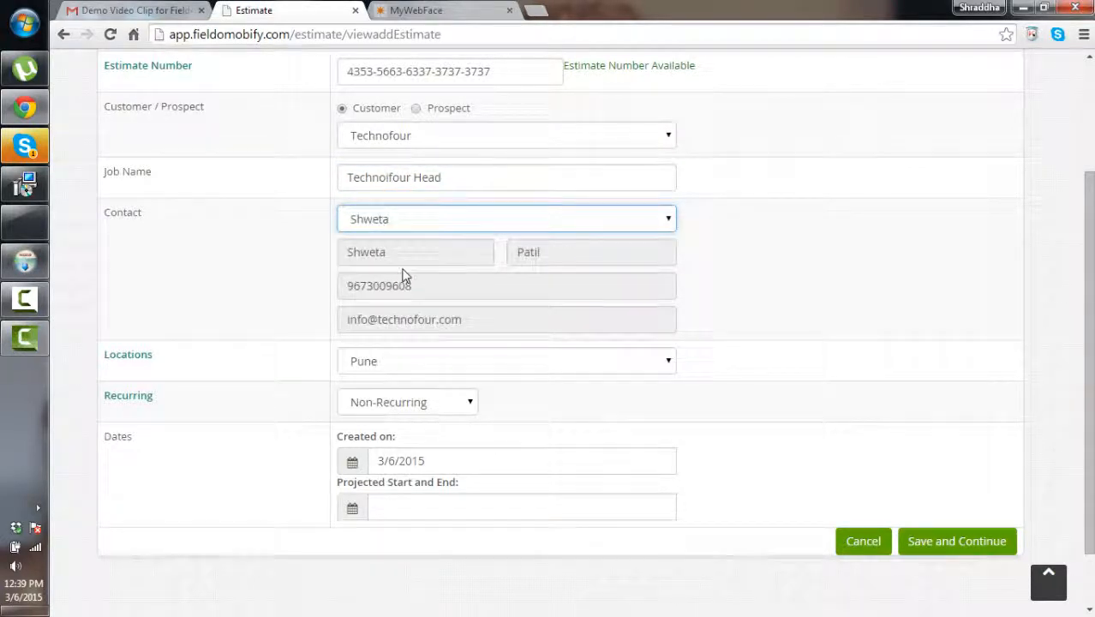
pyautogui.scroll(-2, 402, 461)
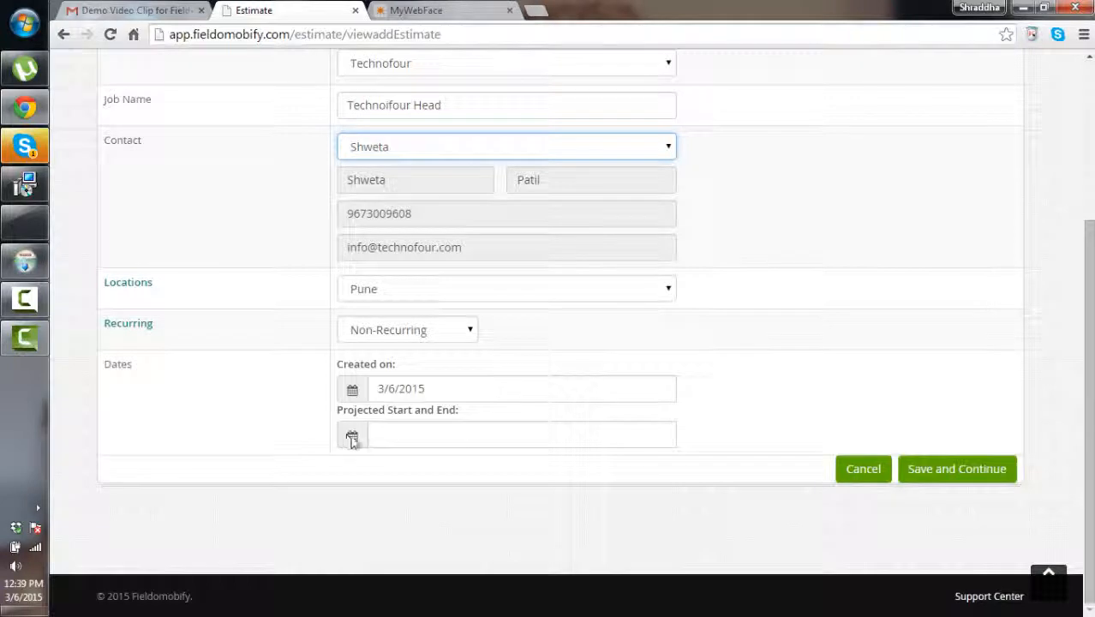
pyautogui.click(350, 438)
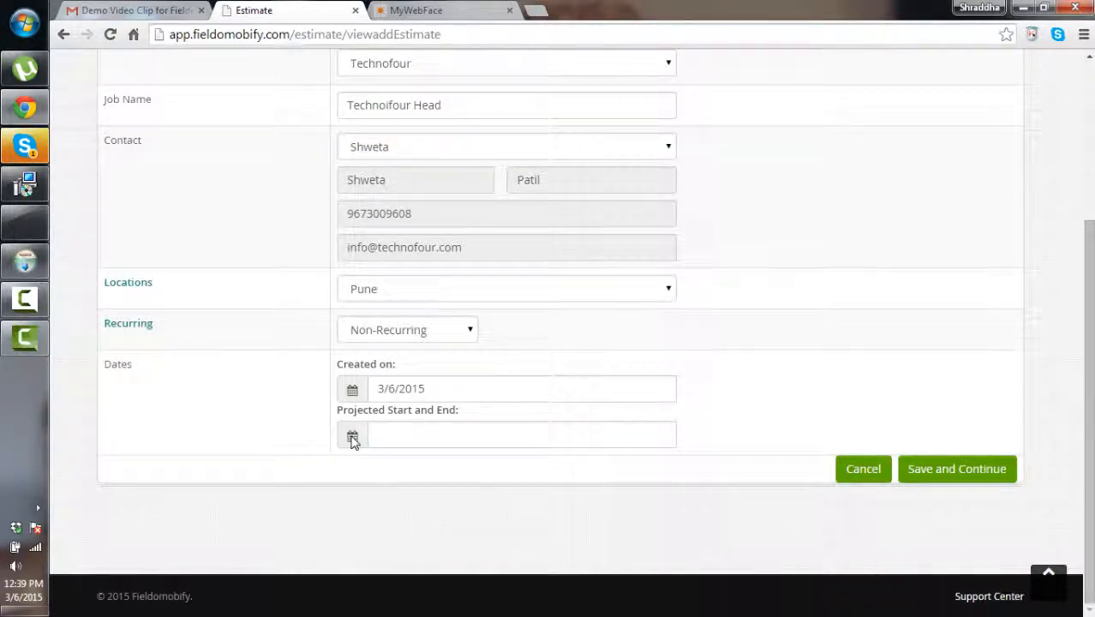
pyautogui.click(406, 442)
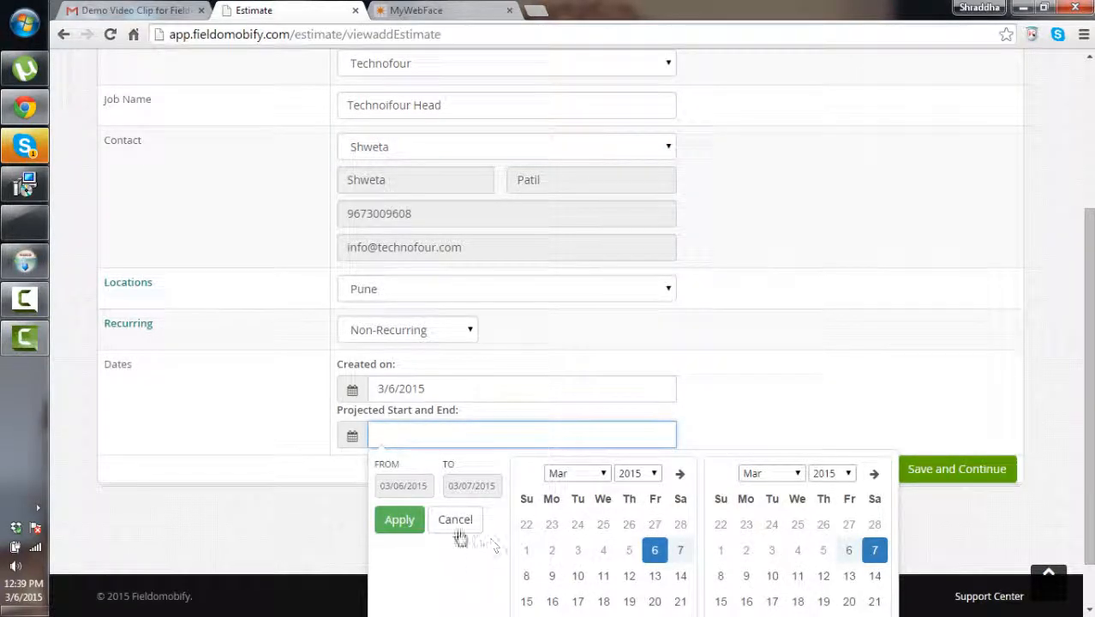
pyautogui.click(396, 522)
pyautogui.click(939, 476)
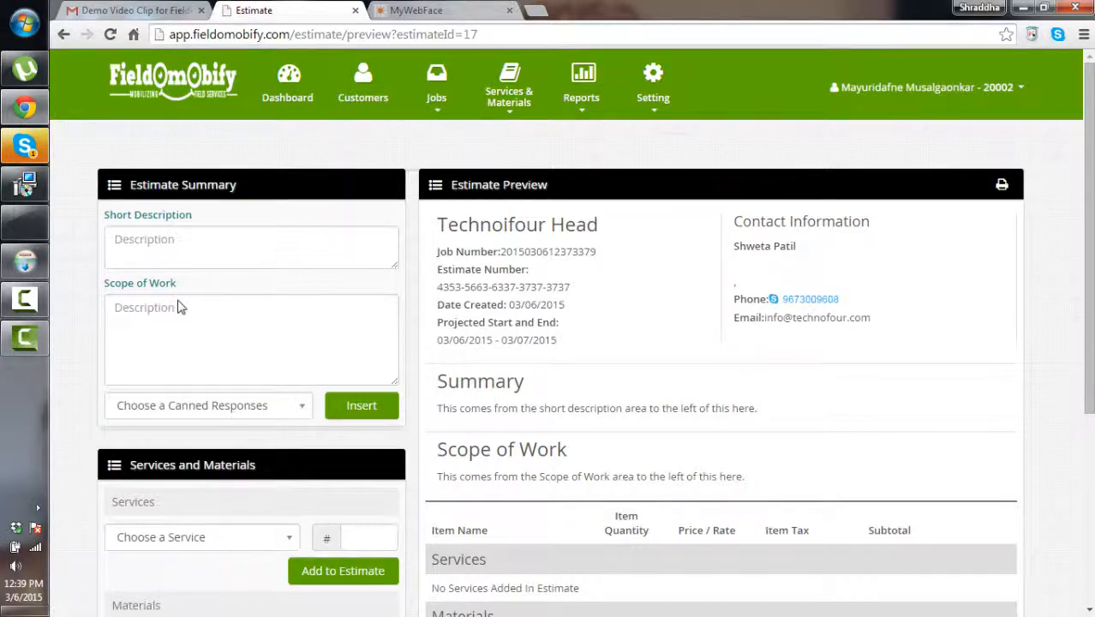
# Enter short description 'te' and scope of work 'dgfrs', discarding a new canned response
pyautogui.scroll(-2, 180, 304)
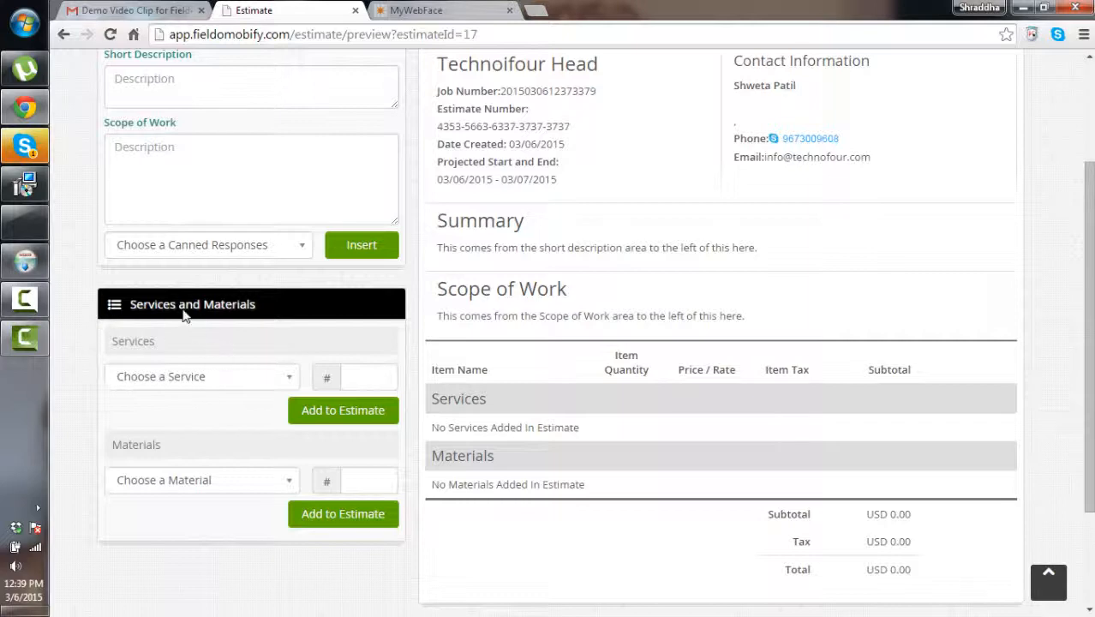
pyautogui.scroll(2, 240, 330)
pyautogui.moveTo(174, 214)
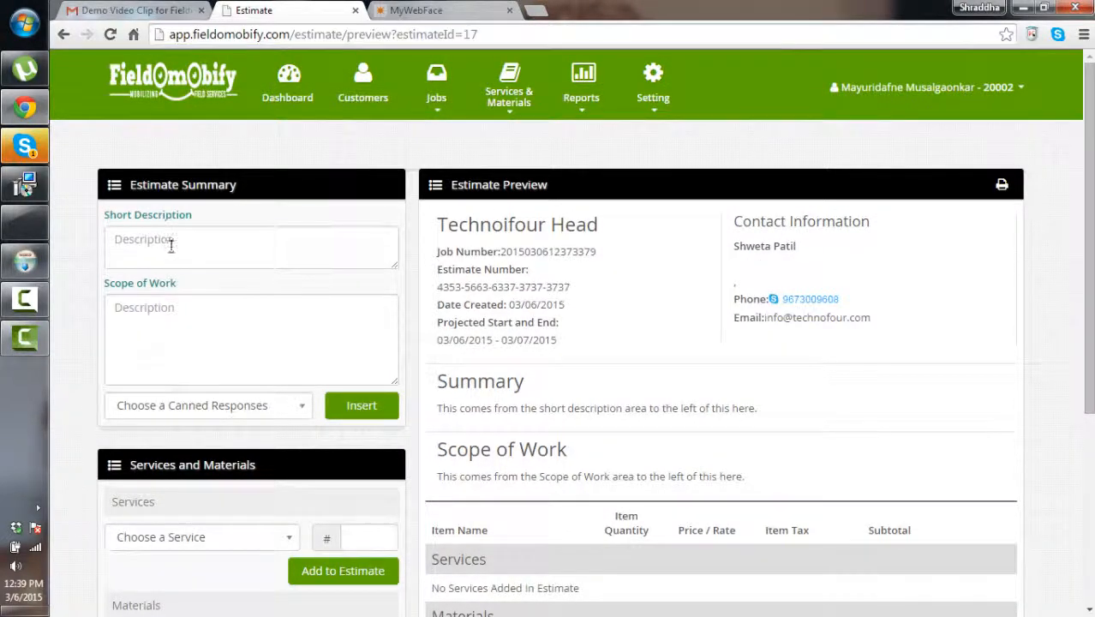
pyautogui.click(170, 245)
pyautogui.write('technojhbhhsxcsd')
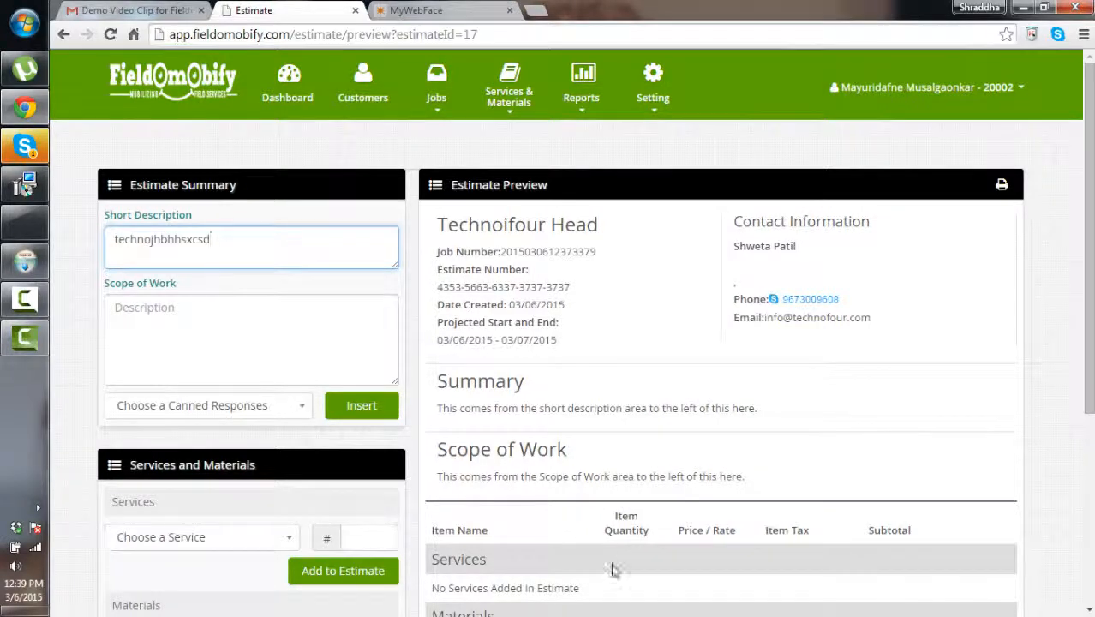
pyautogui.click(230, 342)
pyautogui.write('dgfrs')
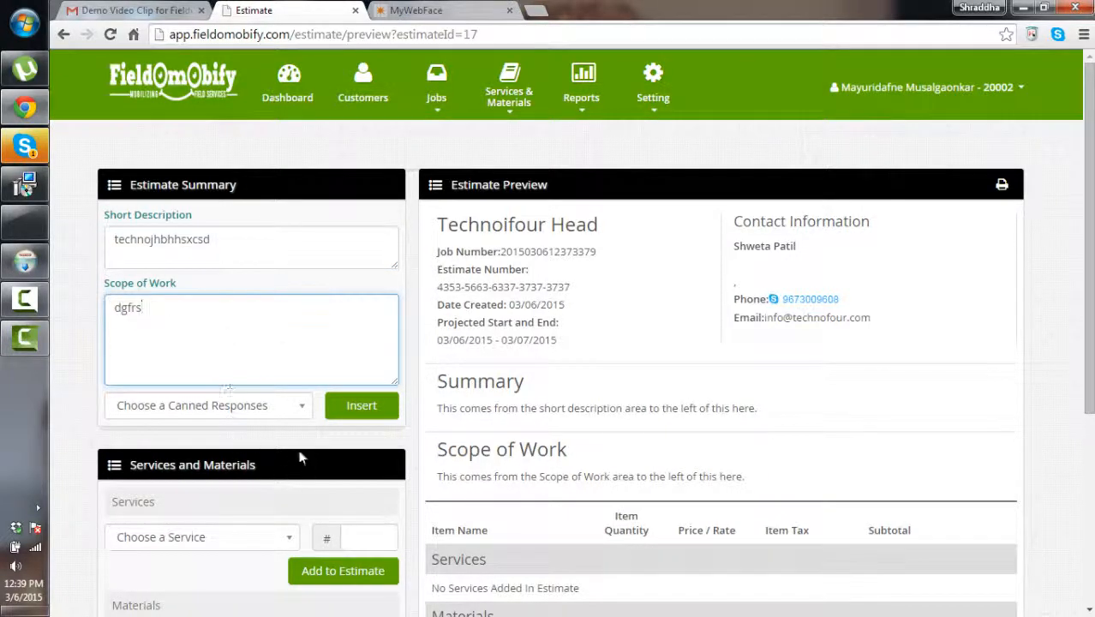
pyautogui.click(302, 406)
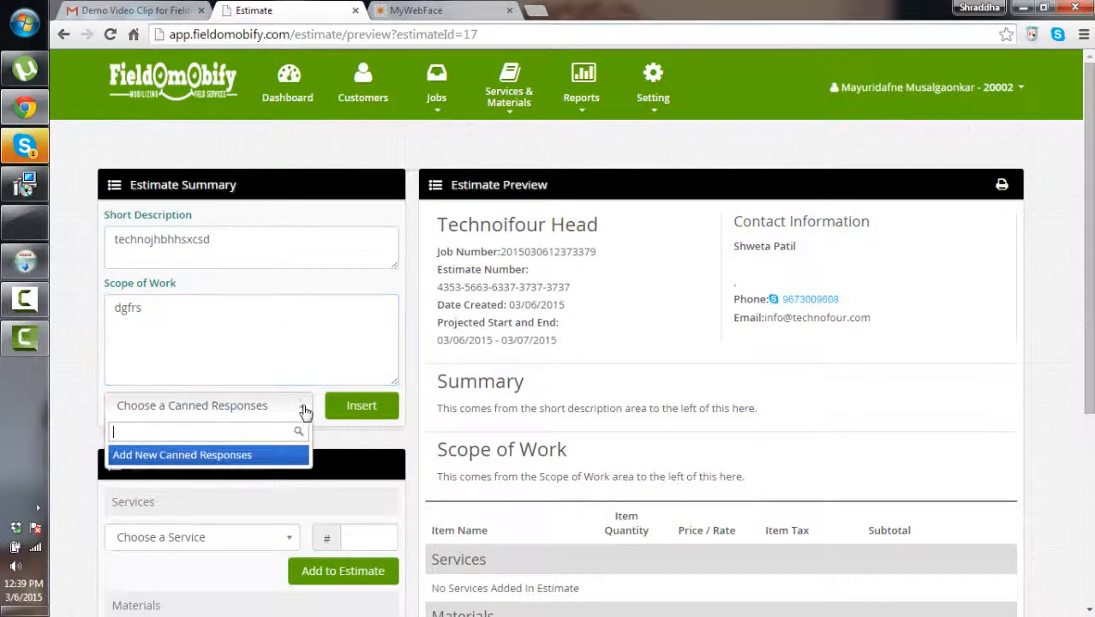
pyautogui.click(219, 456)
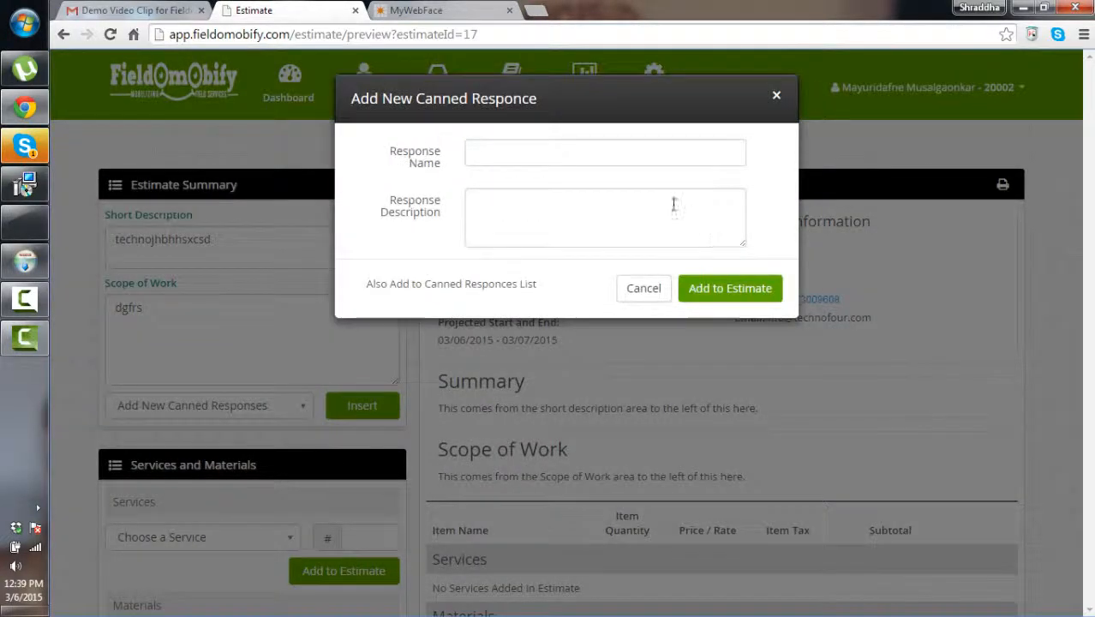
pyautogui.click(776, 95)
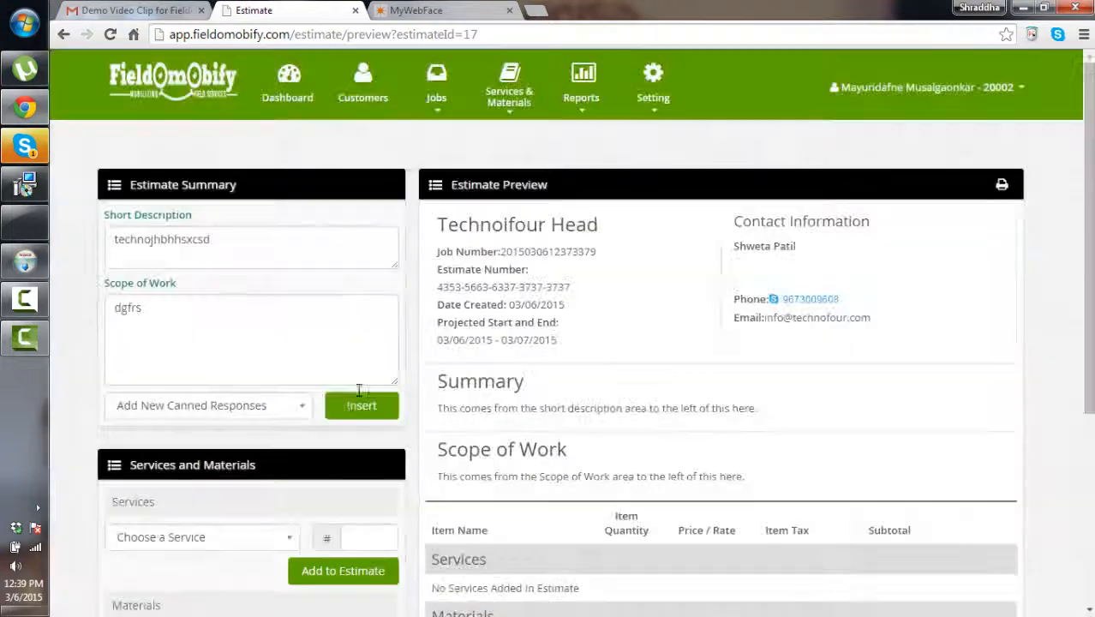
pyautogui.scroll(-1, 345, 418)
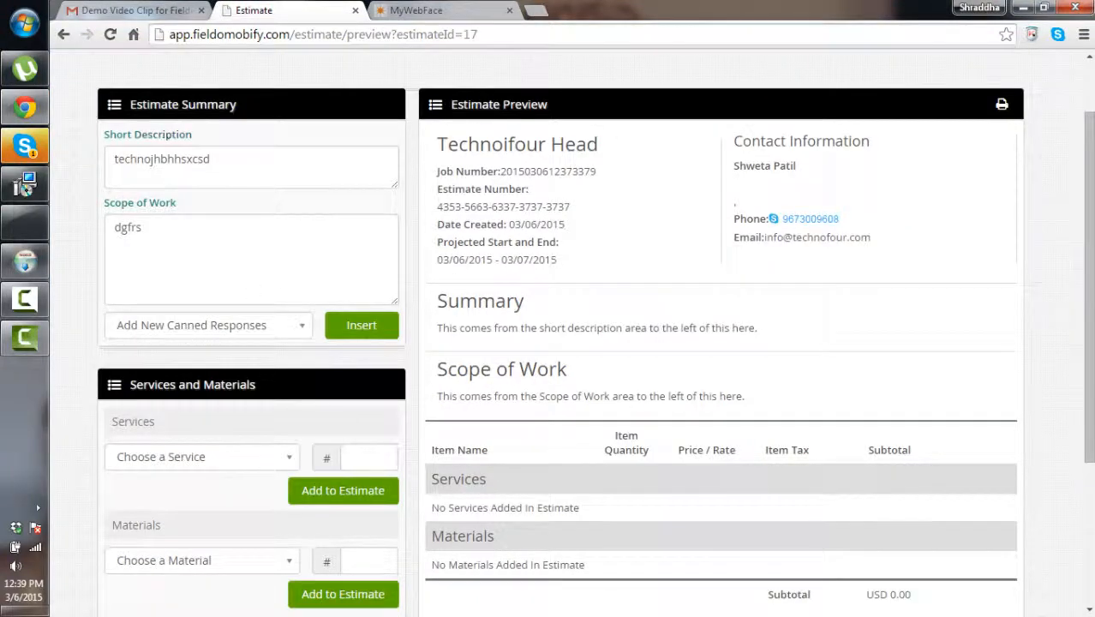
pyautogui.scroll(-2, 252, 366)
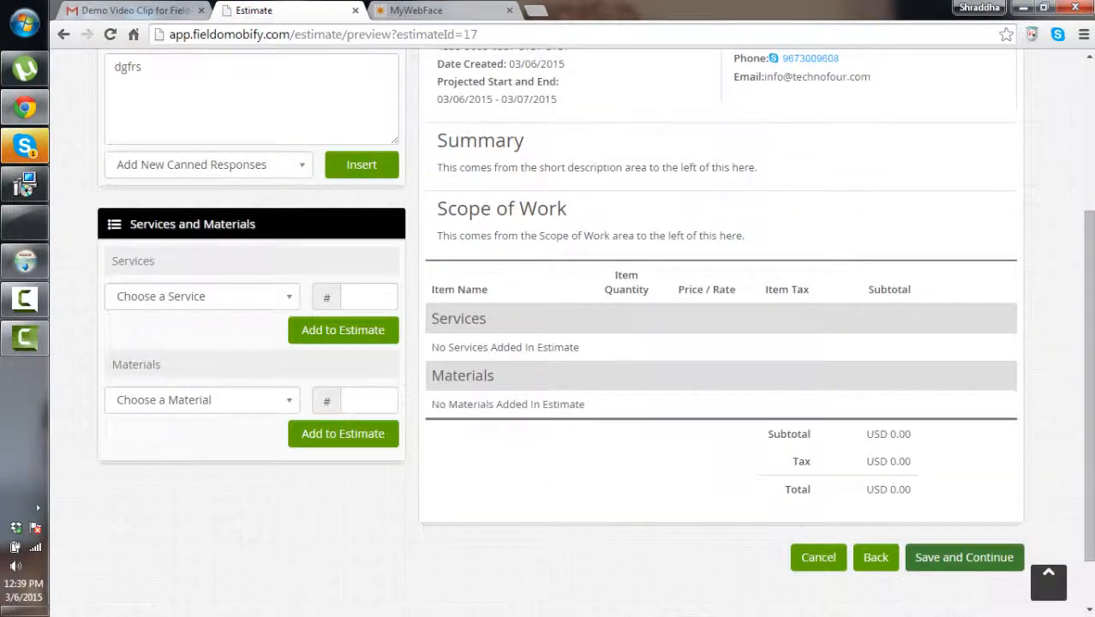
# Add the car engine service to the estimate at quantity 22 and check the totals
pyautogui.click(292, 300)
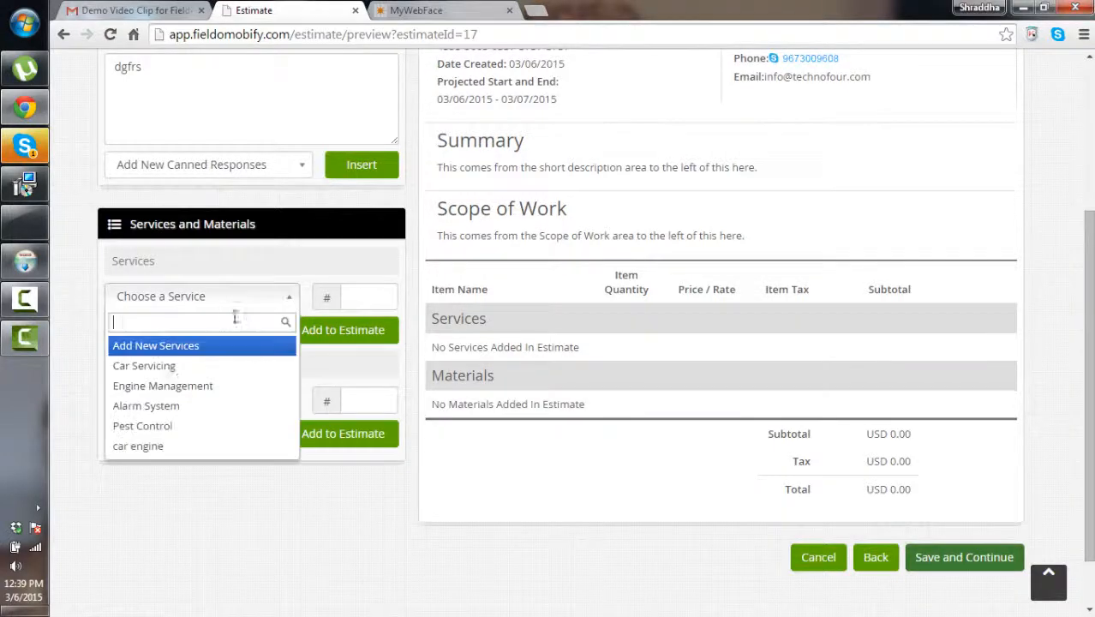
pyautogui.click(163, 448)
pyautogui.click(326, 334)
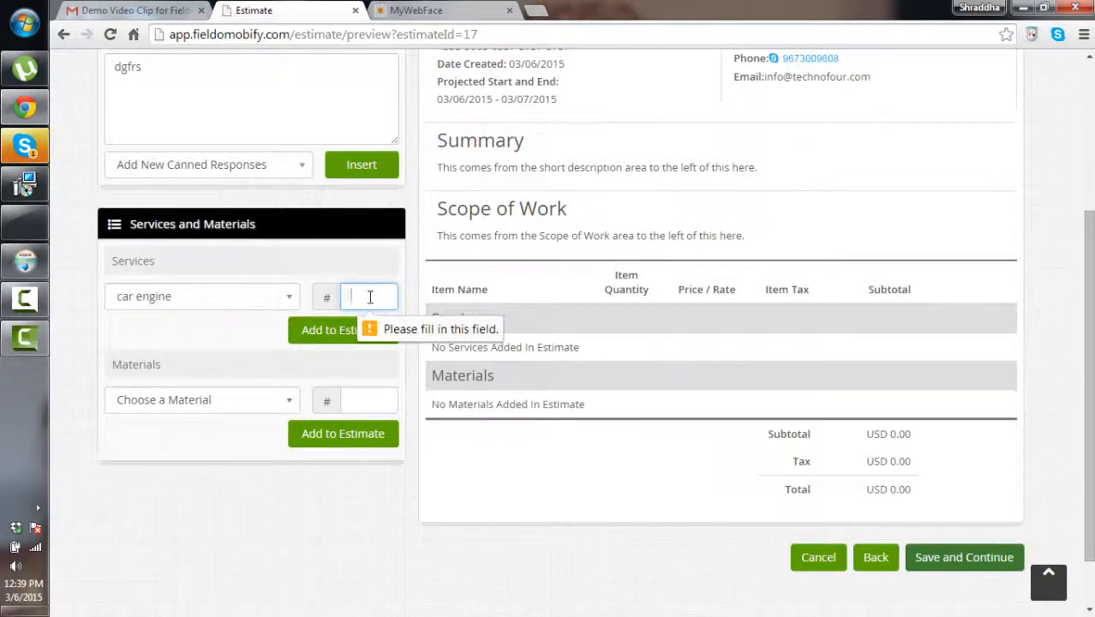
pyautogui.click(364, 297)
pyautogui.write('22')
pyautogui.click(347, 332)
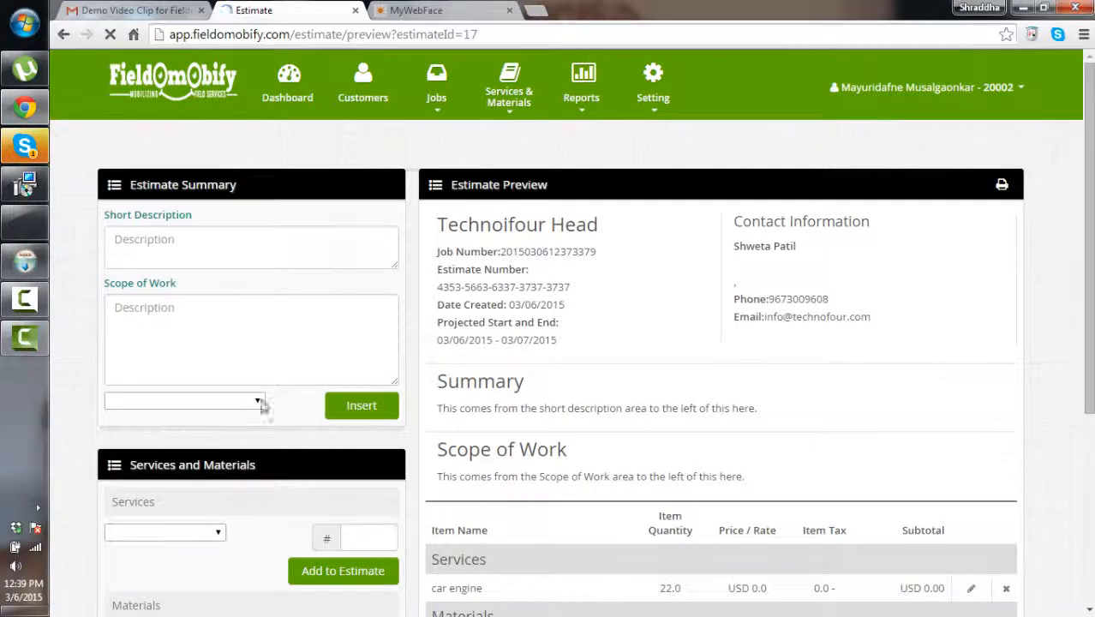
pyautogui.scroll(-5, 214, 429)
pyautogui.scroll(1, 446, 272)
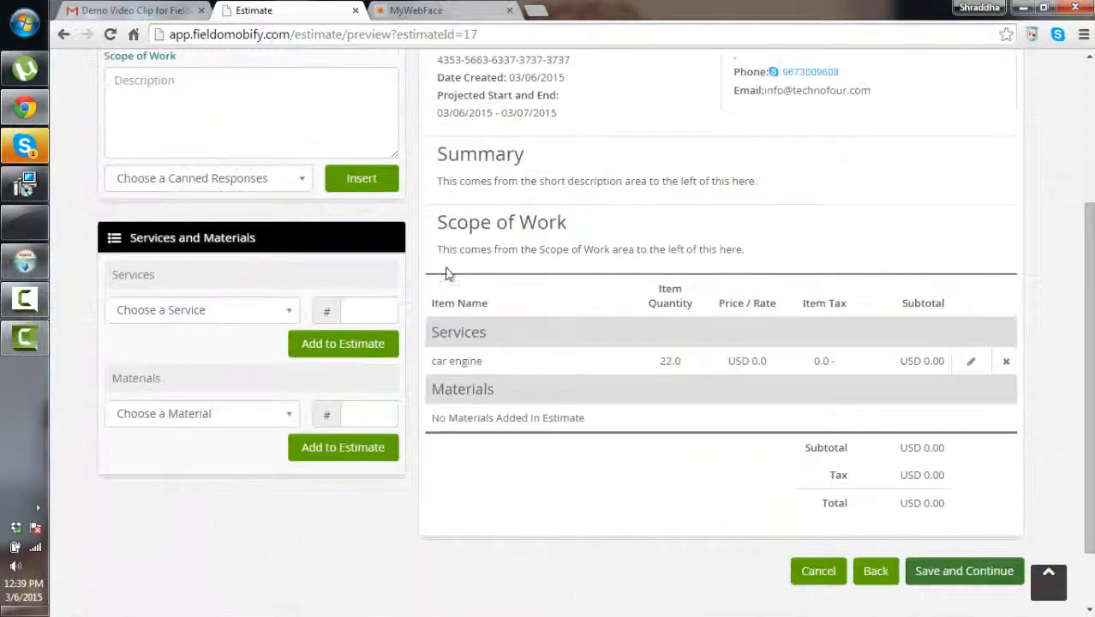
pyautogui.scroll(2, 518, 280)
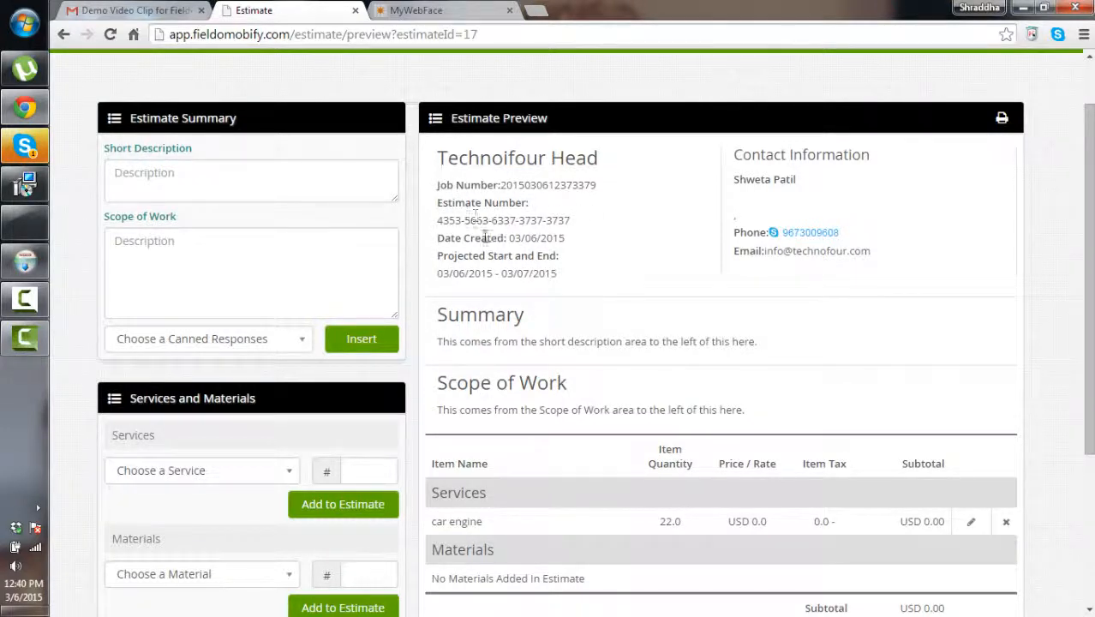
pyautogui.scroll(-2, 528, 333)
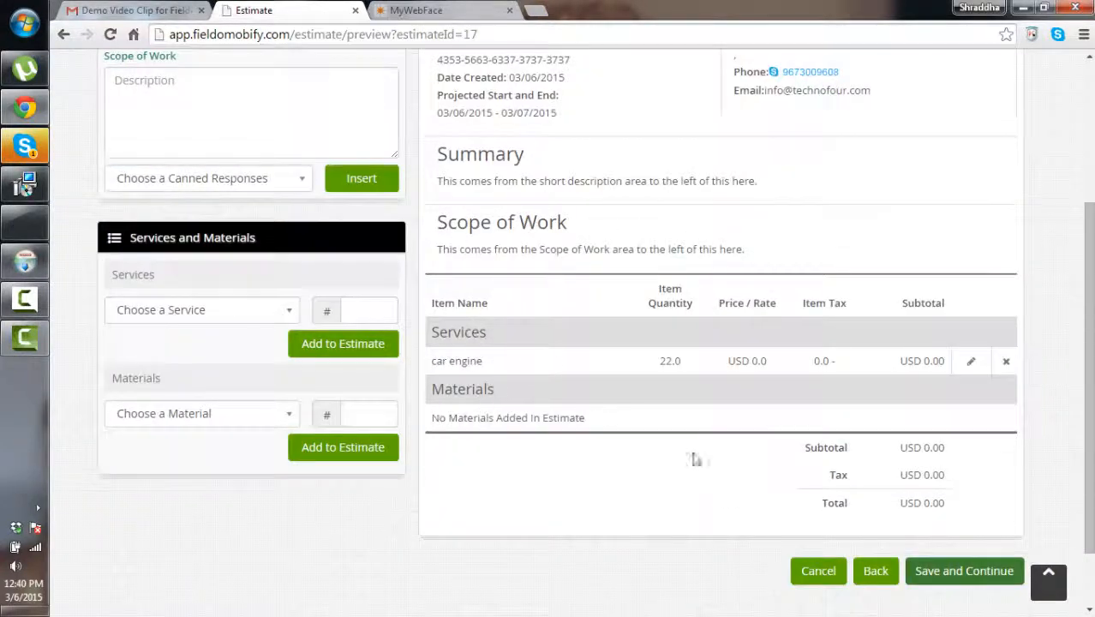
# Save the estimate with the suggested recipient e-mail and Create Work Order left on Yes
pyautogui.click(944, 571)
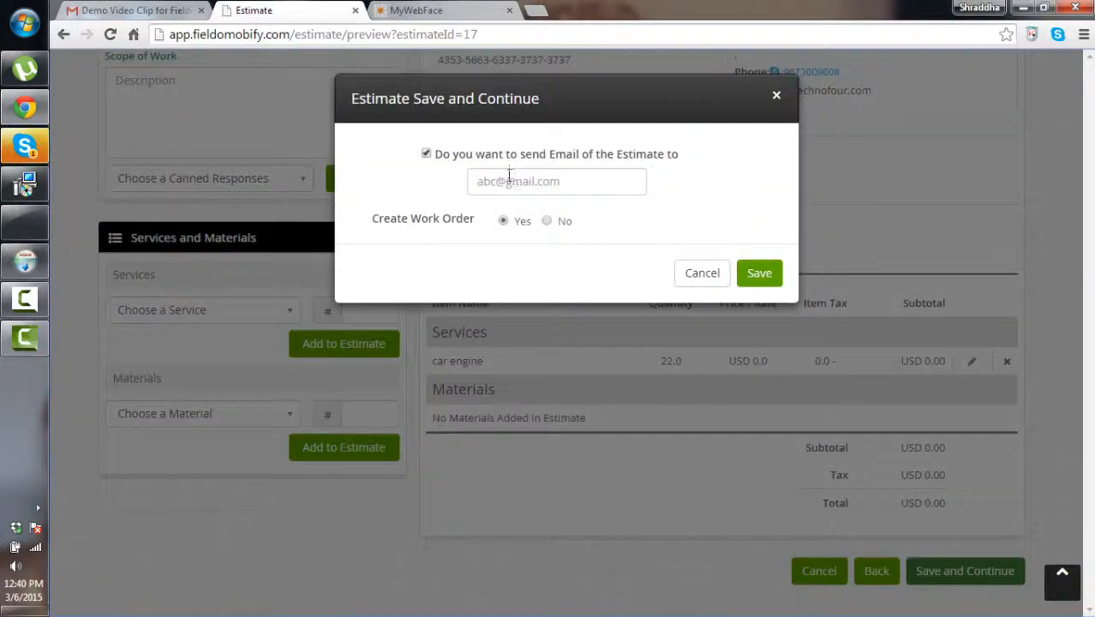
pyautogui.click(479, 180)
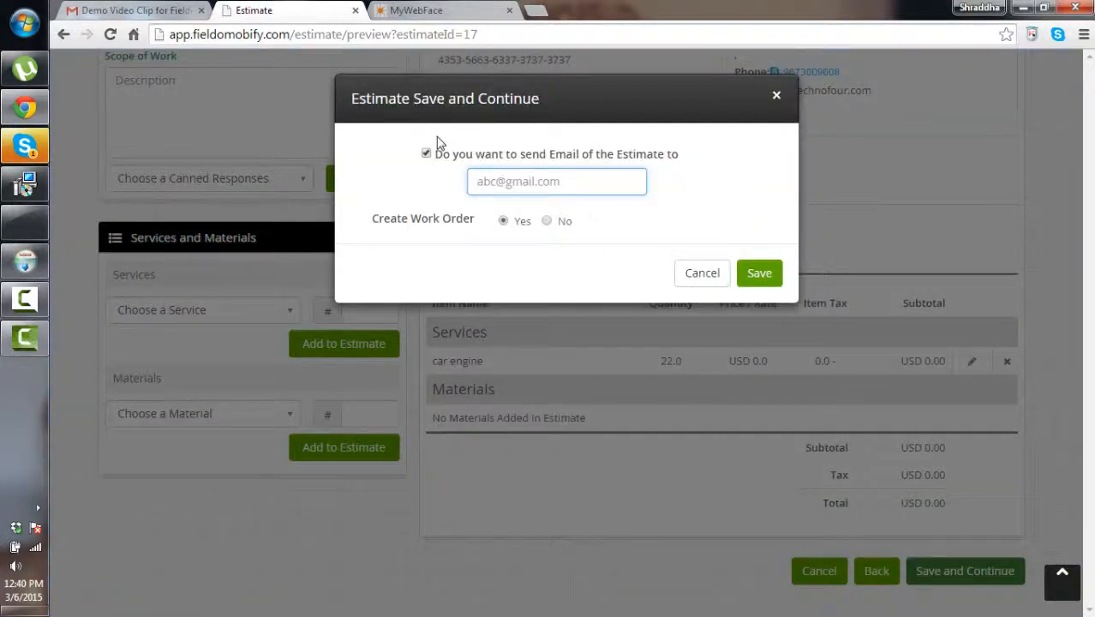
pyautogui.click(553, 183)
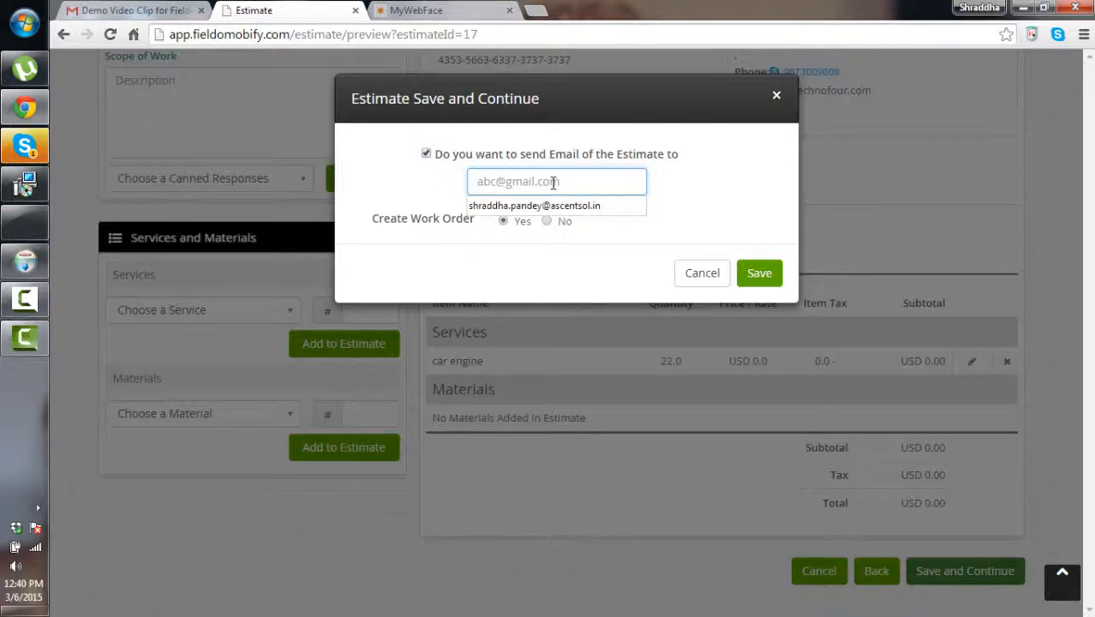
pyautogui.click(547, 207)
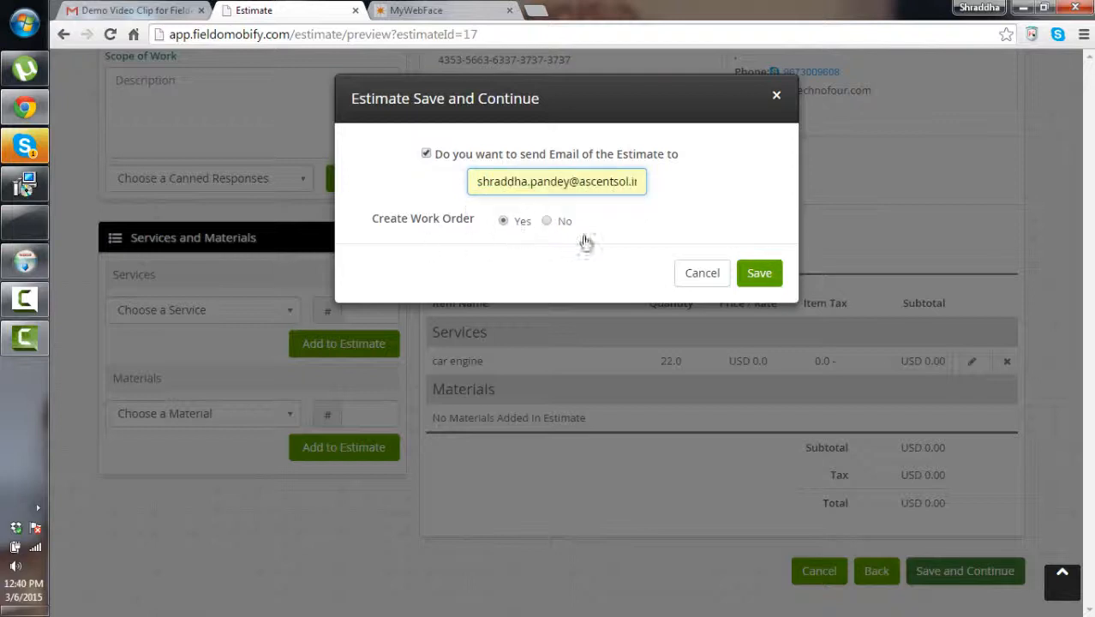
pyautogui.click(754, 276)
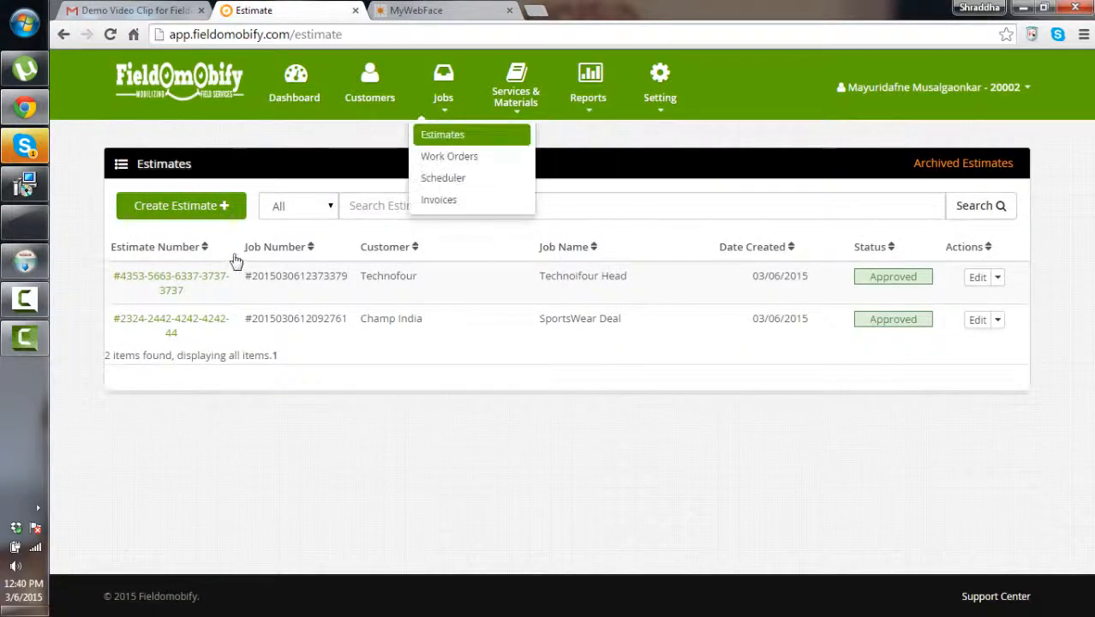
# From the Work Orders list, start a new work order and look over the blank Build Work Order form
pyautogui.moveTo(442, 108)
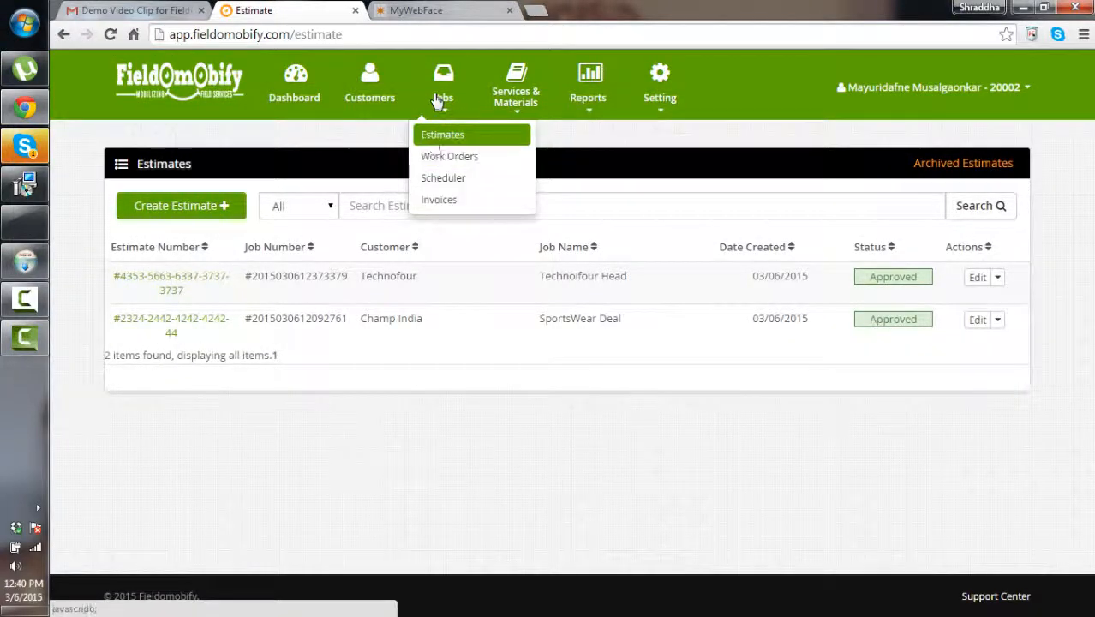
pyautogui.click(430, 161)
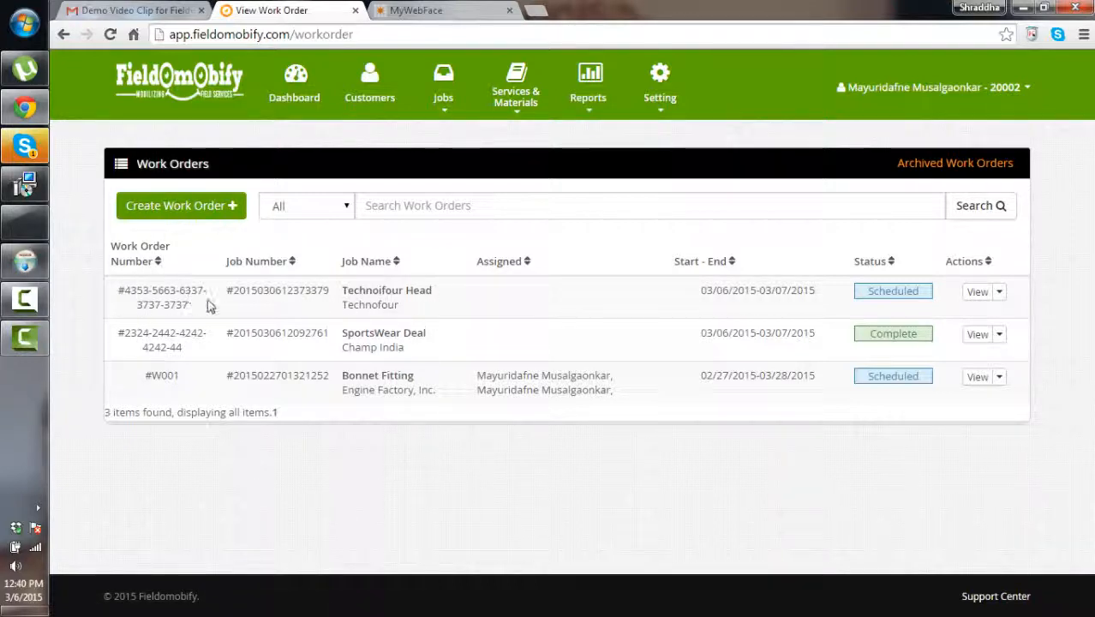
pyautogui.click(216, 218)
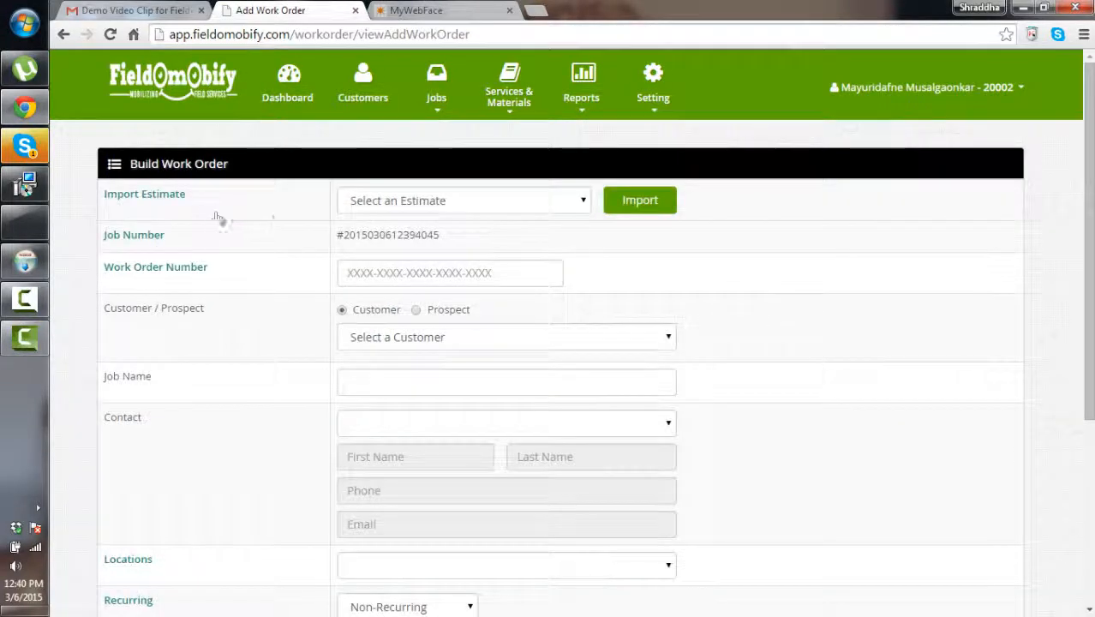
pyautogui.scroll(-2, 500, 249)
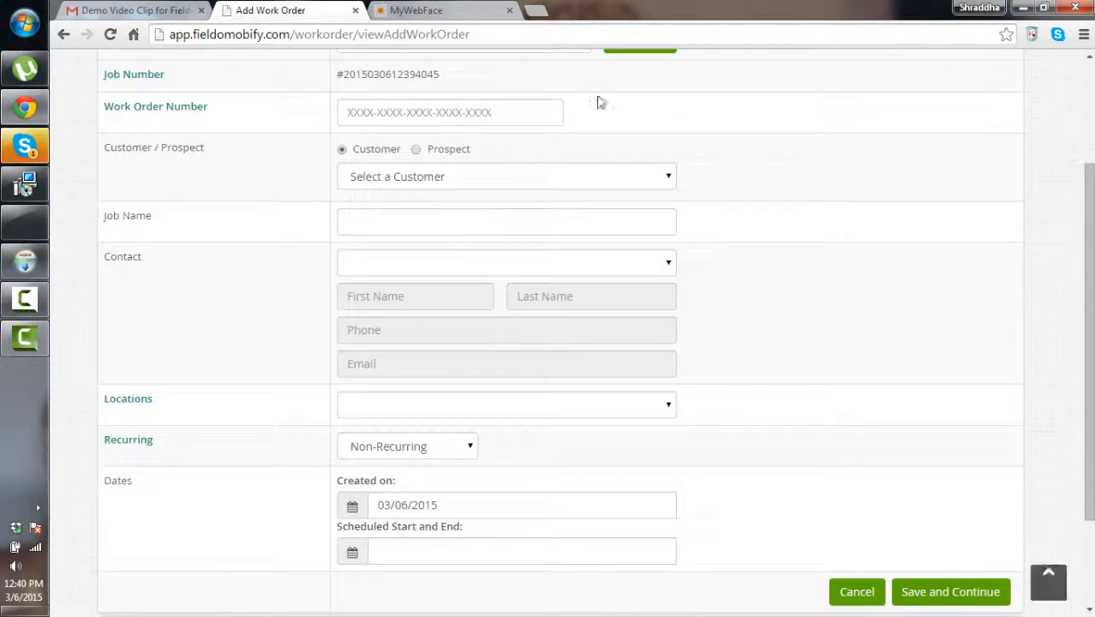
pyautogui.scroll(-2, 359, 208)
pyautogui.scroll(3, 359, 209)
pyautogui.scroll(1, 355, 185)
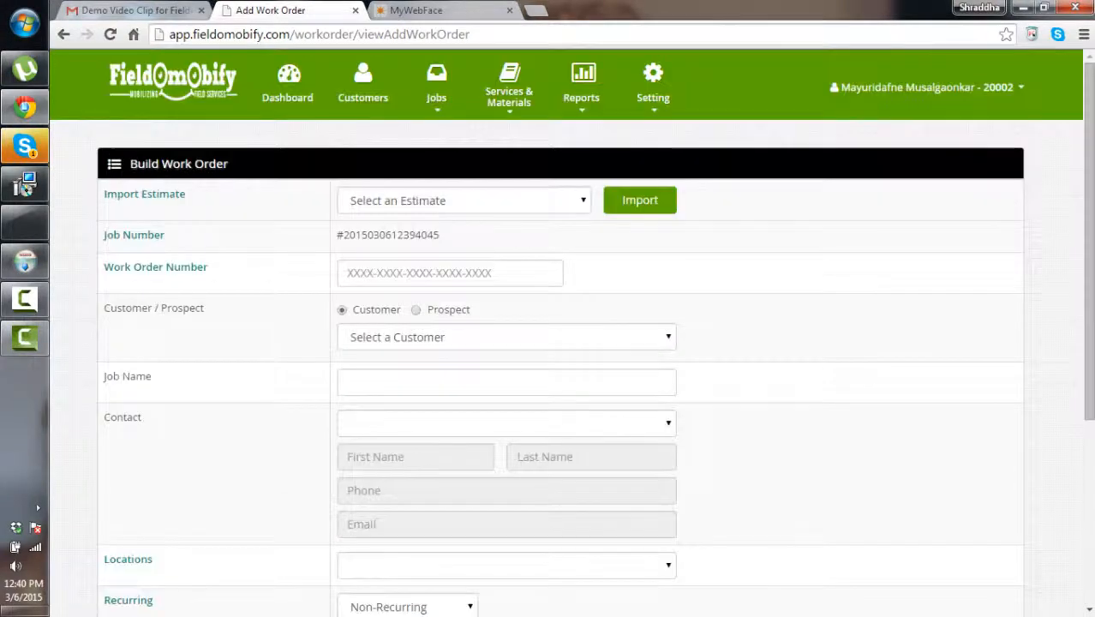
pyautogui.click(438, 101)
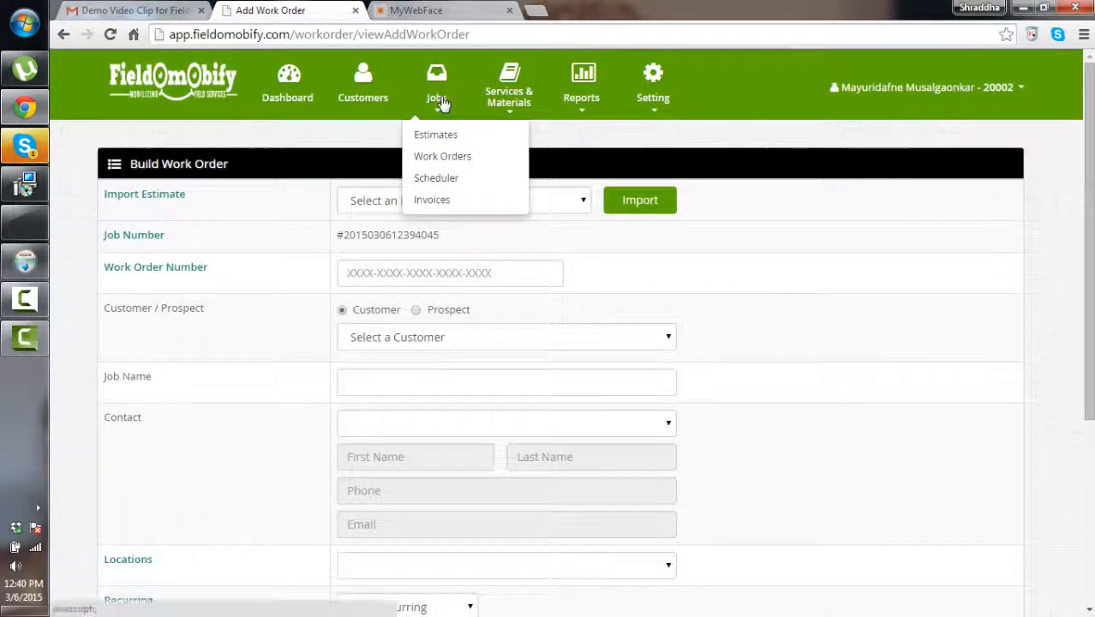
# Import the SportsWear Deal work order into a new invoice, then return to the Invoices list
pyautogui.click(432, 202)
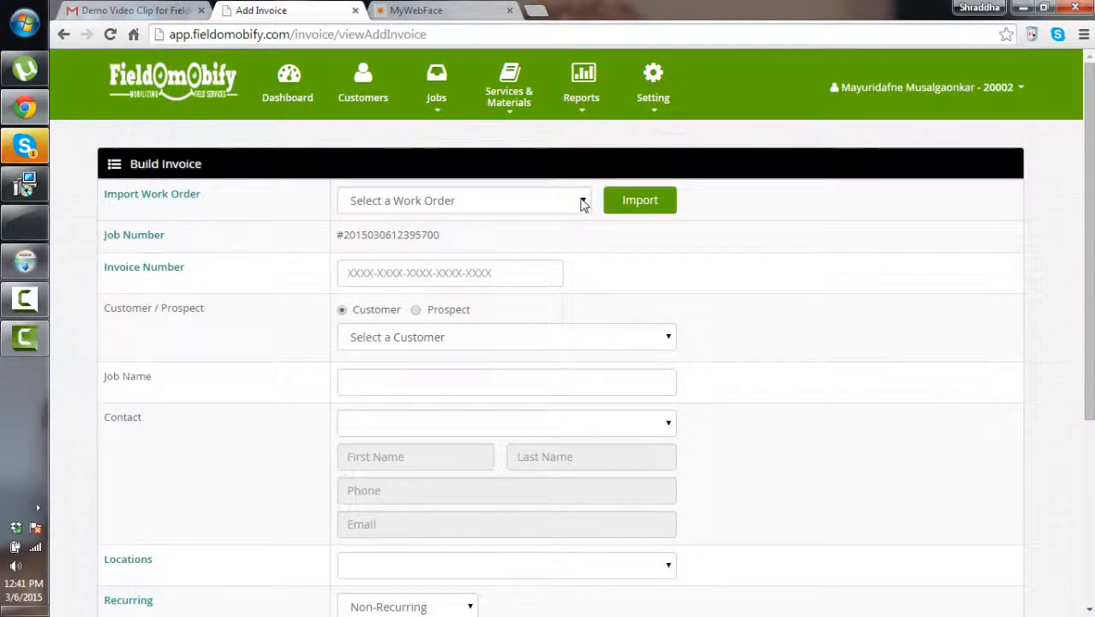
pyautogui.click(449, 201)
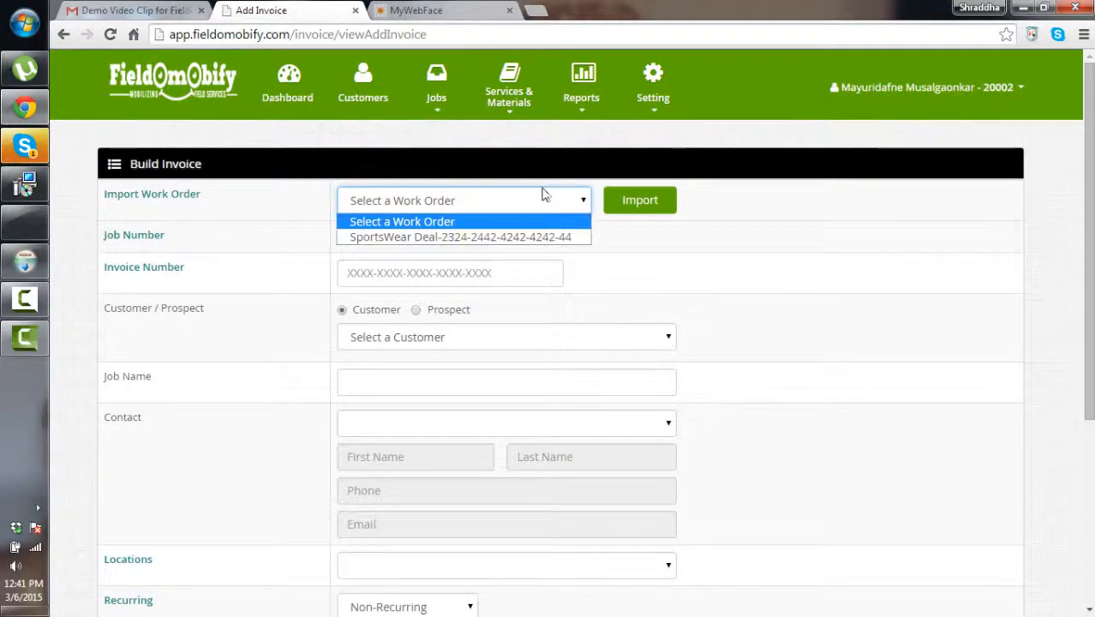
pyautogui.click(580, 202)
pyautogui.click(553, 205)
pyautogui.click(508, 241)
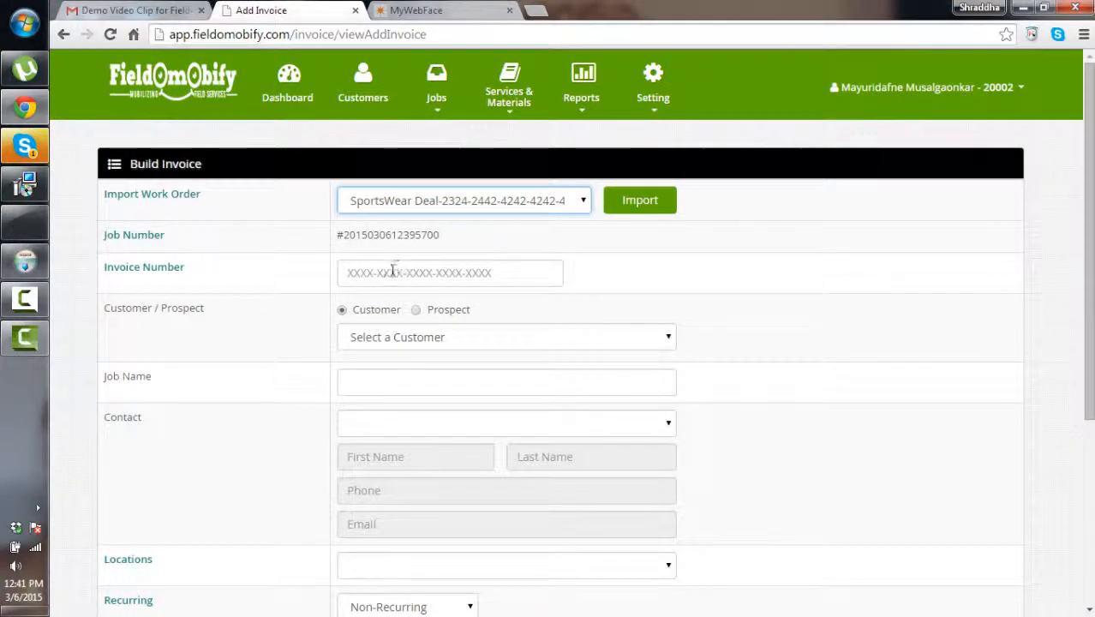
pyautogui.click(401, 273)
pyautogui.moveTo(436, 94)
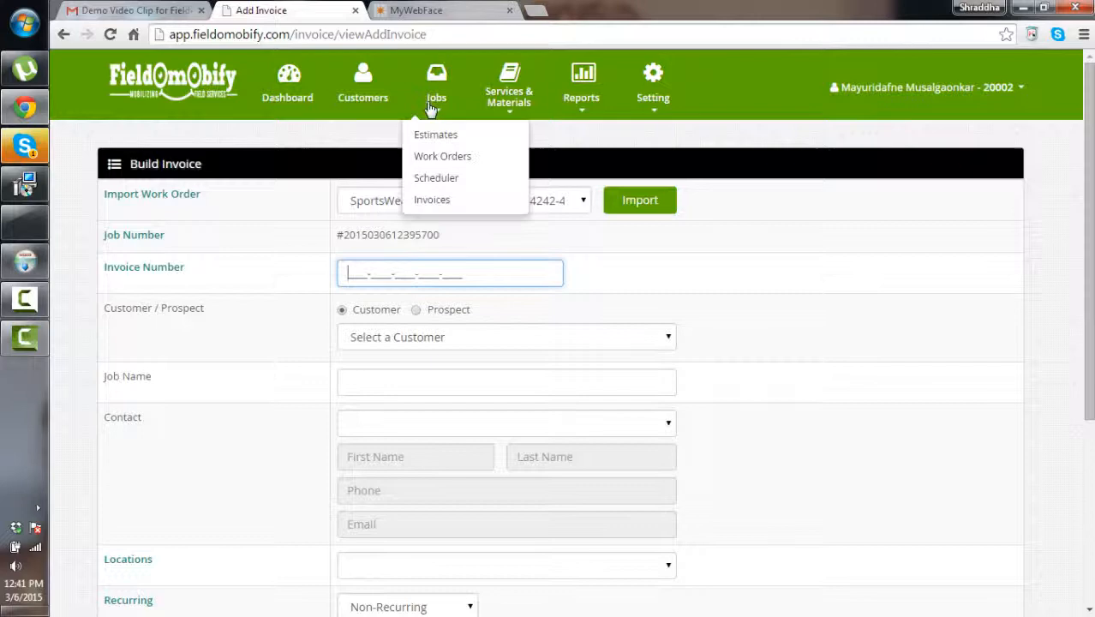
pyautogui.click(435, 202)
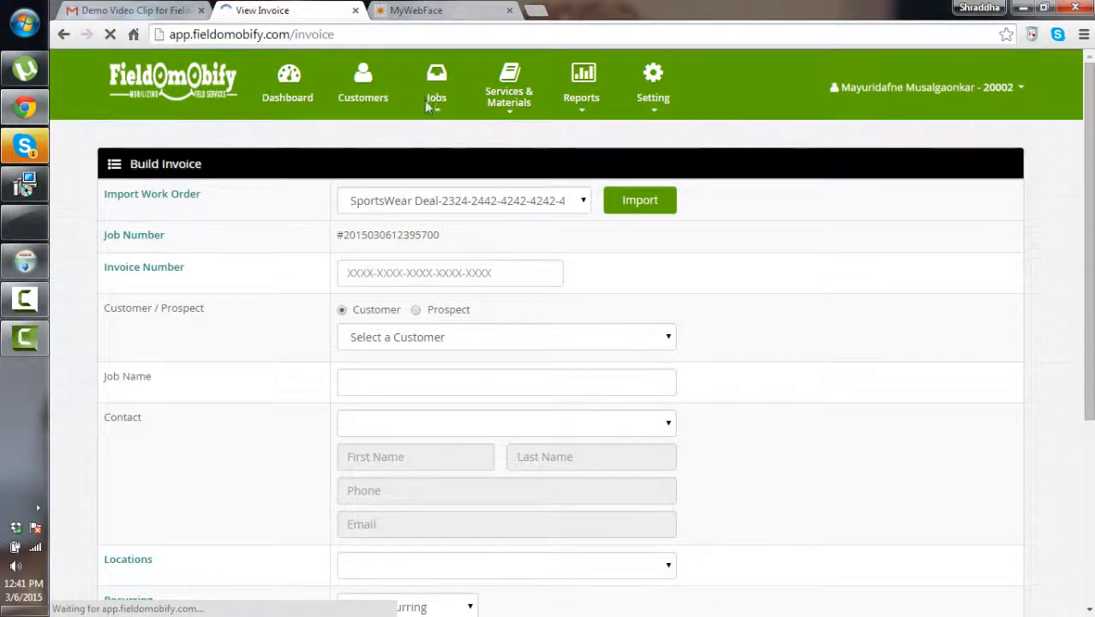
# Mark the Technoifour Head work order Complete in the Work Orders list
pyautogui.moveTo(437, 107)
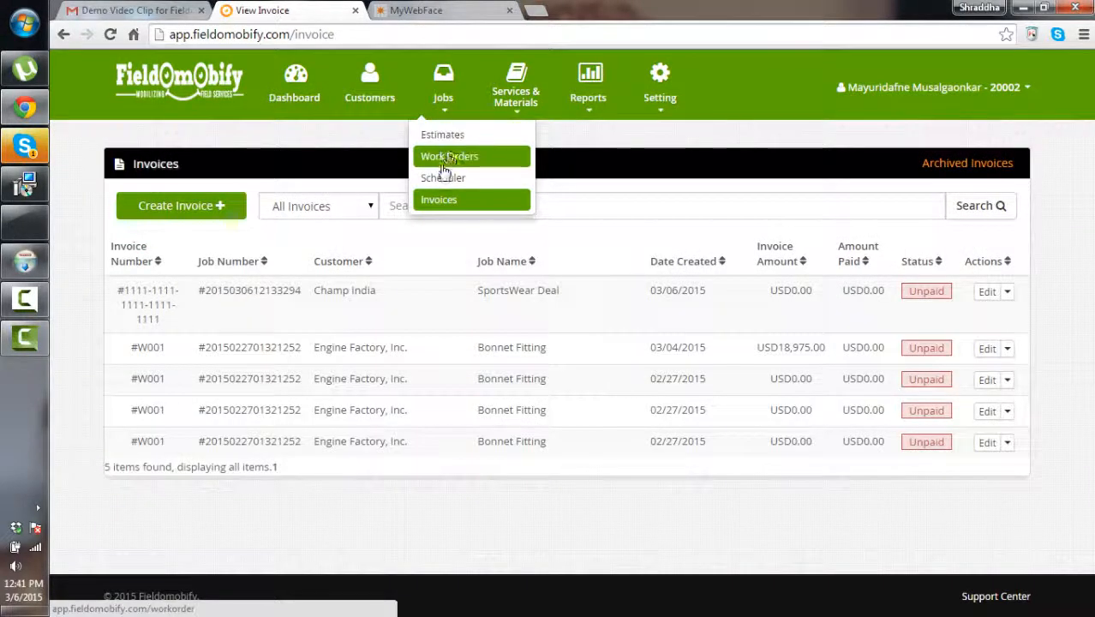
pyautogui.click(448, 157)
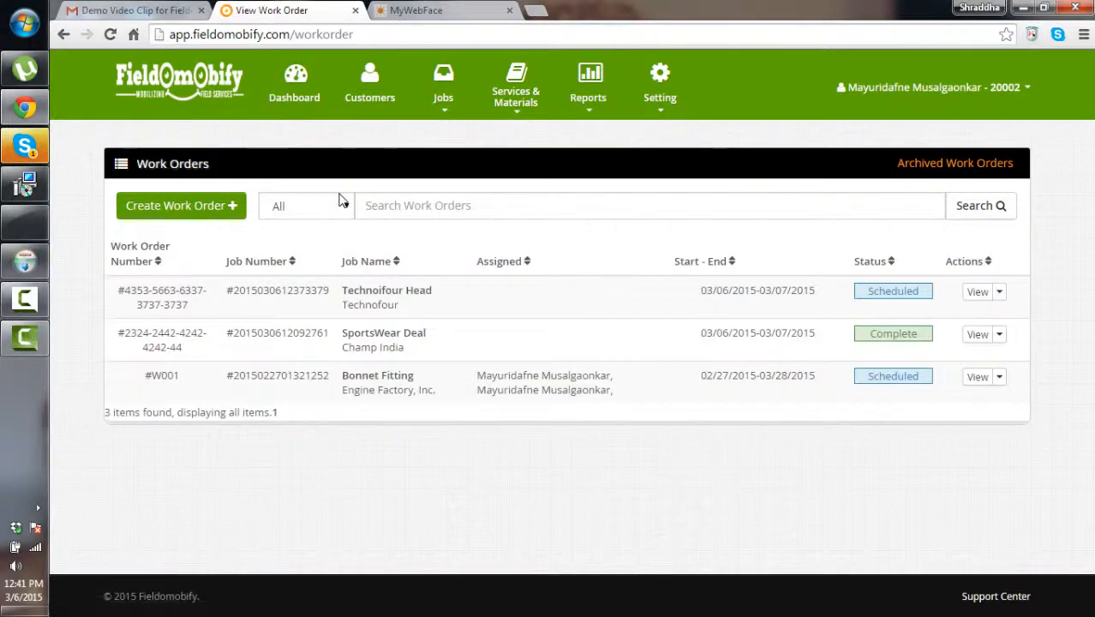
pyautogui.click(999, 291)
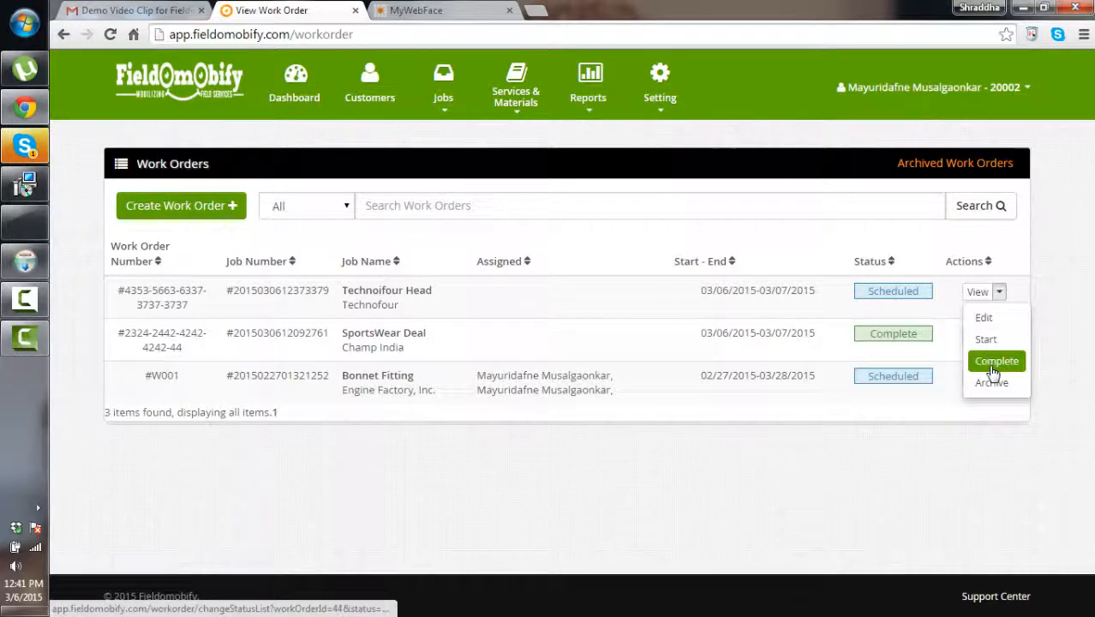
pyautogui.click(994, 371)
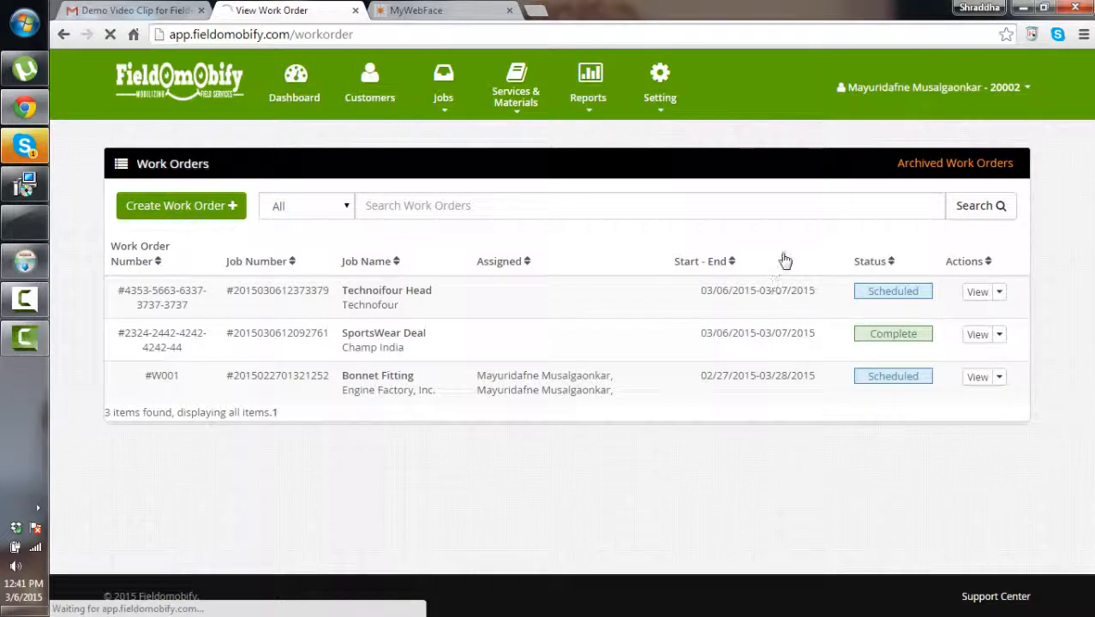
# Check the completed work order's Copy to Invoice action, then go to the Invoices list
pyautogui.click(1001, 293)
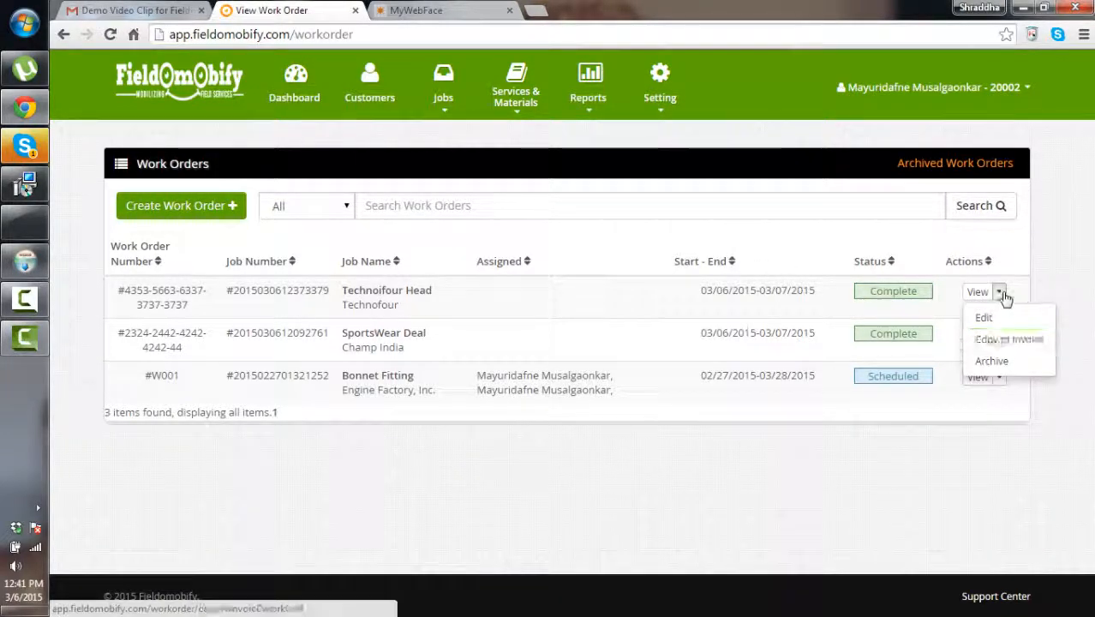
pyautogui.click(931, 237)
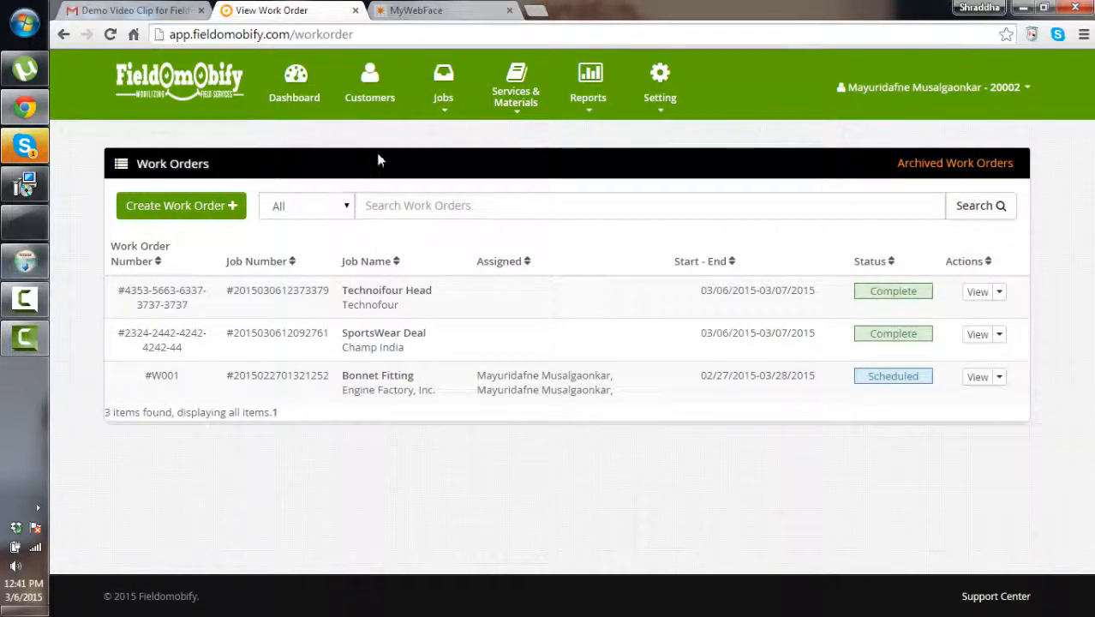
pyautogui.click(443, 96)
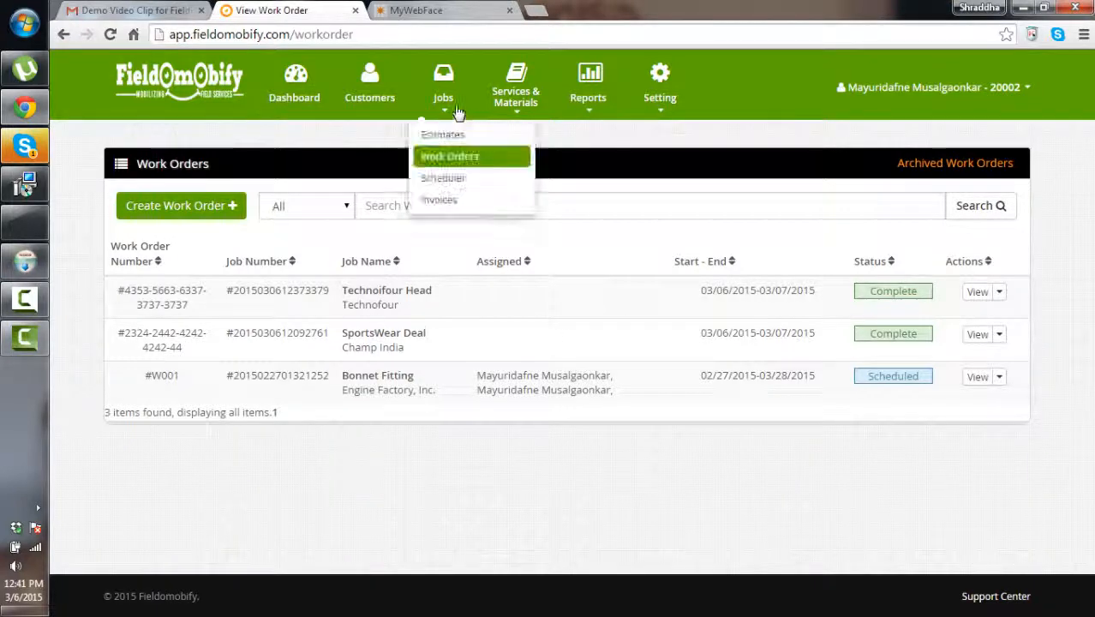
pyautogui.click(441, 198)
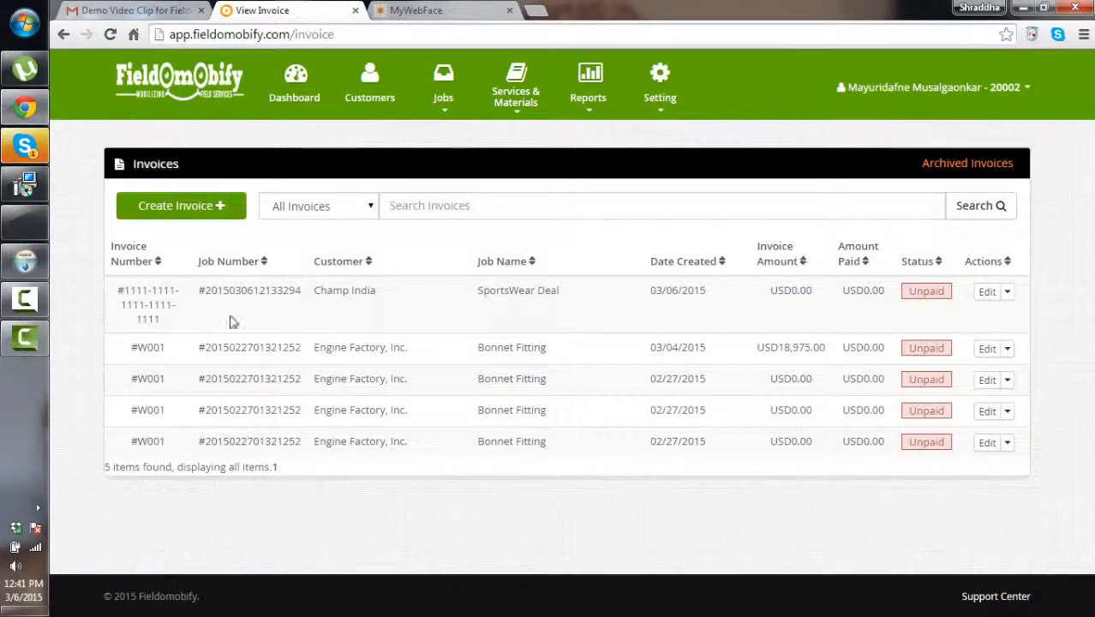
# Start a new invoice from the Technoifour Head work order and enter its invoice number
pyautogui.click(213, 209)
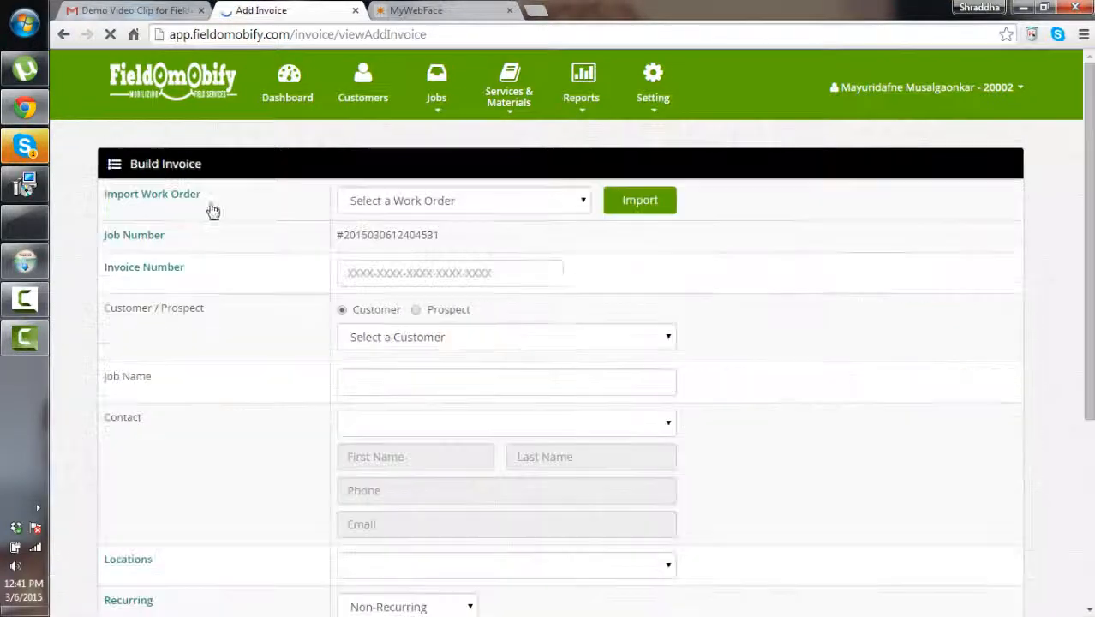
pyautogui.click(515, 210)
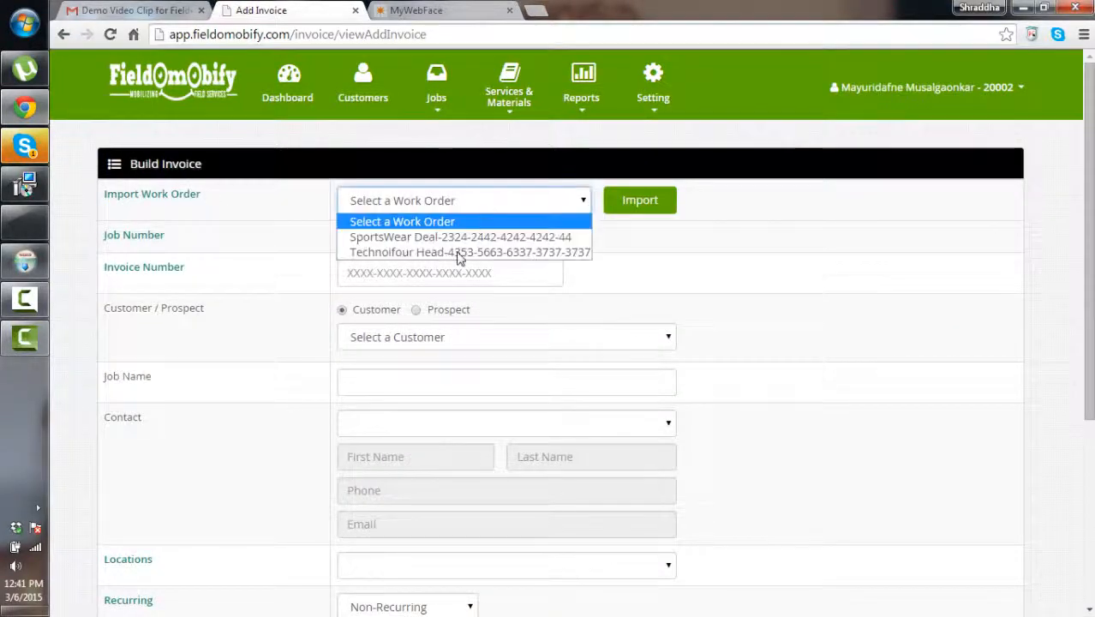
pyautogui.click(460, 255)
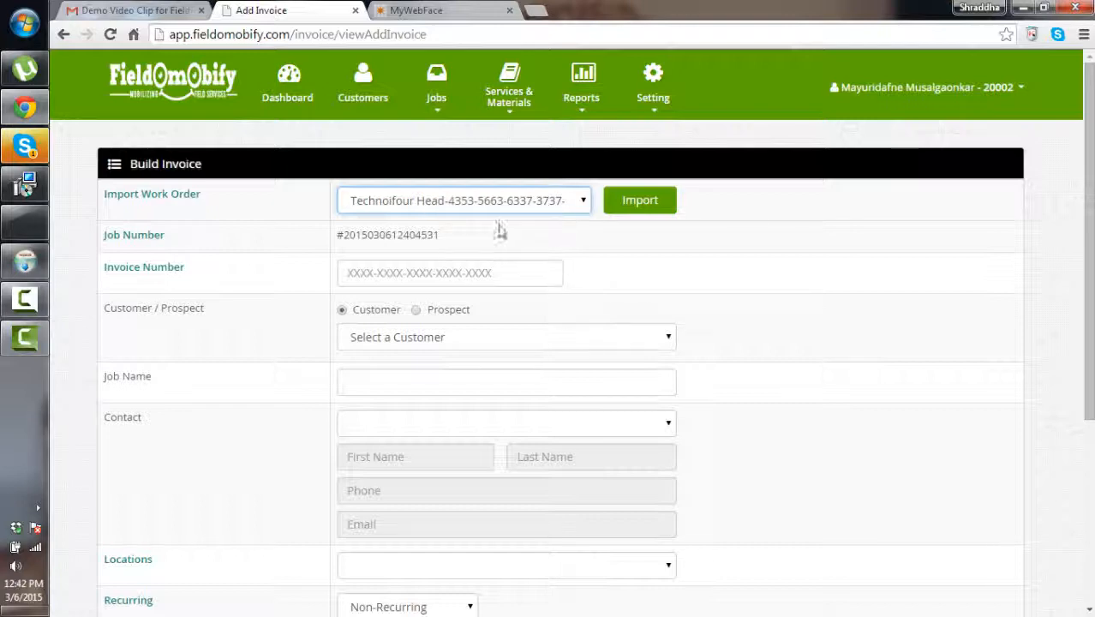
pyautogui.click(415, 274)
pyautogui.write('2324-2')
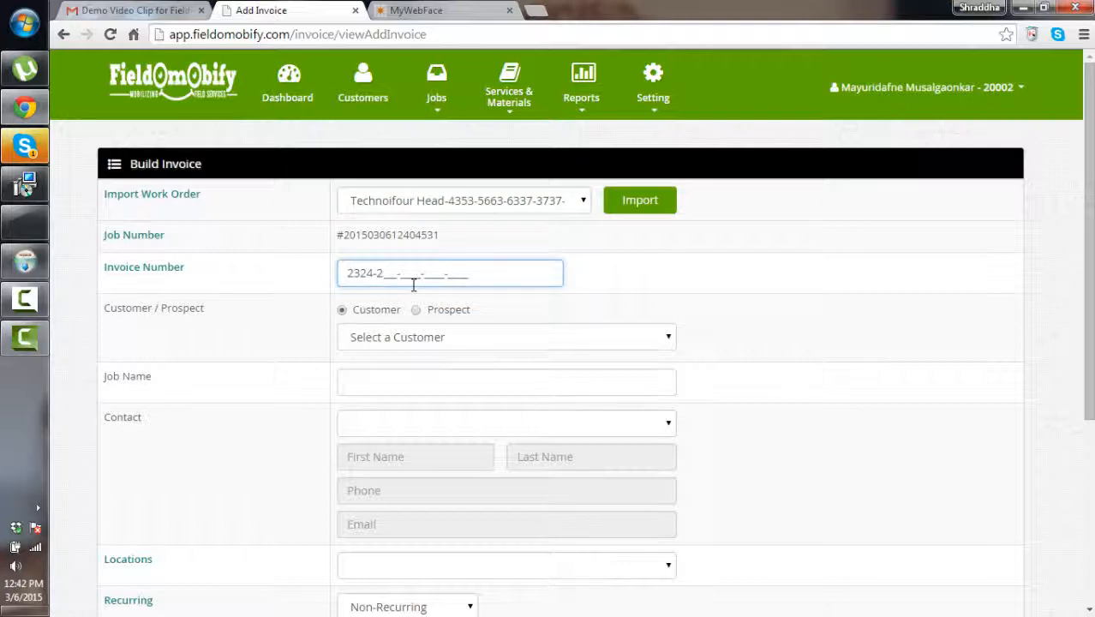
pyautogui.write('552-6262-2222-')
# Set the invoice customer to Technofour, job Technoifour Head, and pick the customer's contact
pyautogui.click(417, 337)
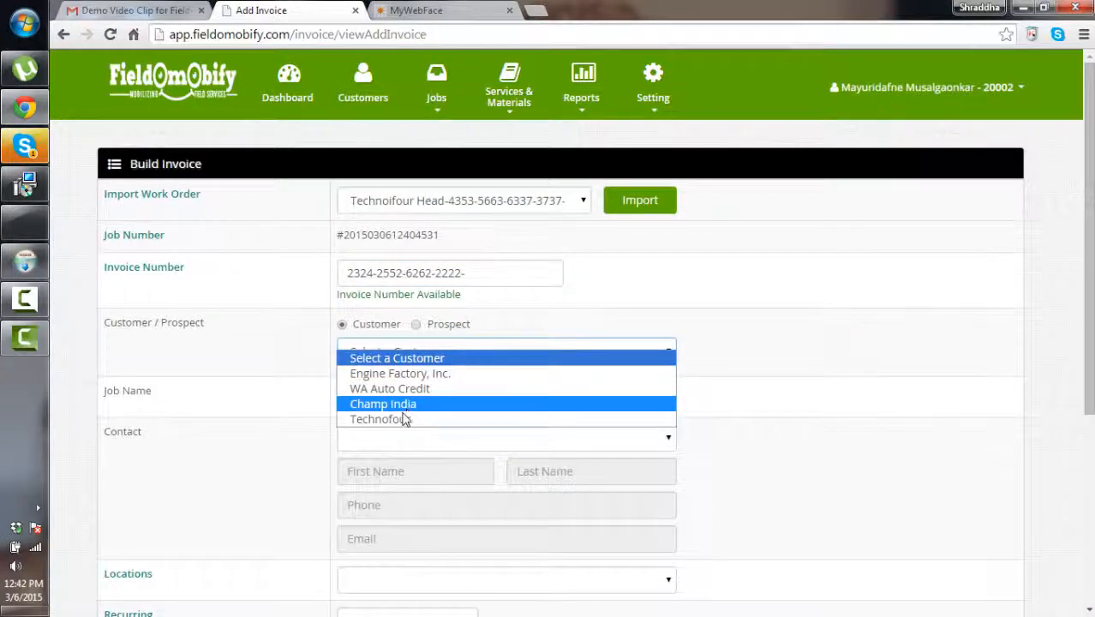
pyautogui.click(403, 419)
pyautogui.scroll(-3, 391, 357)
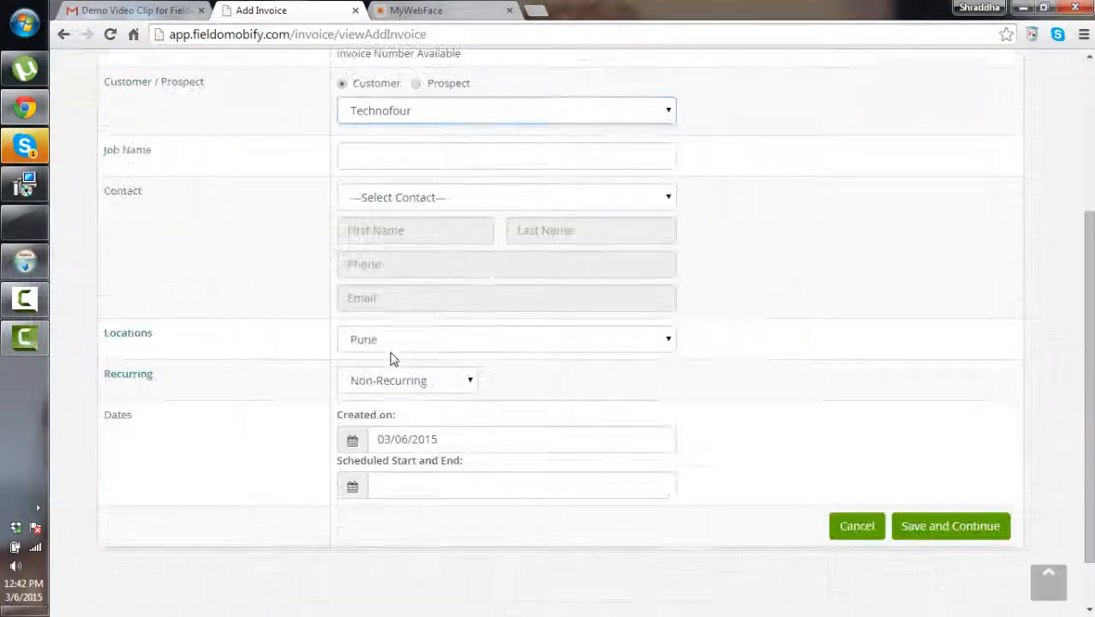
pyautogui.click(390, 167)
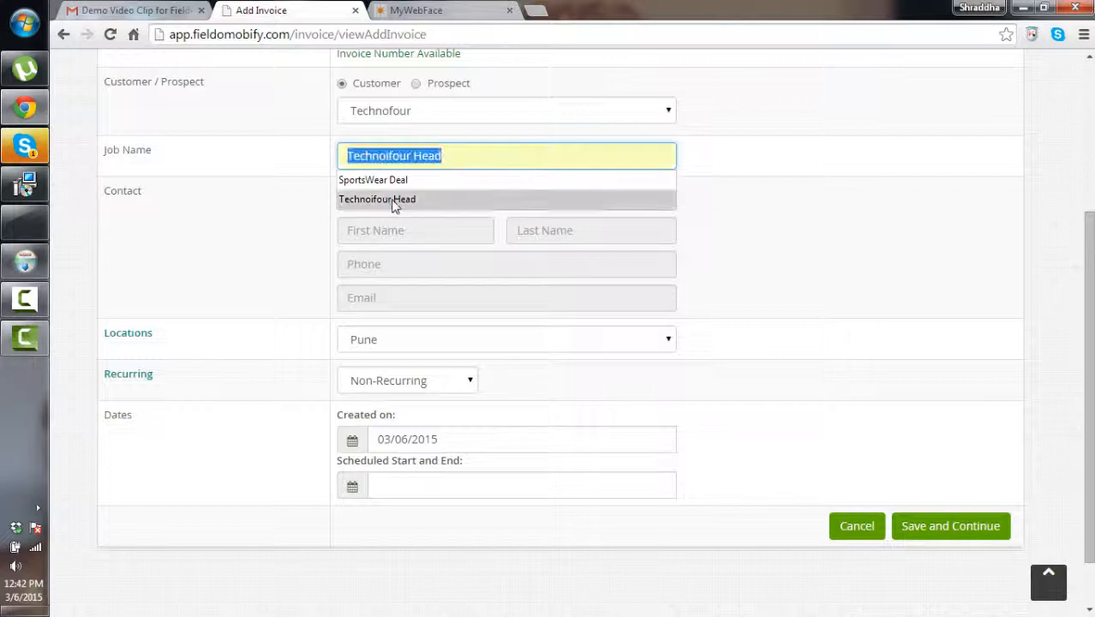
pyautogui.click(390, 201)
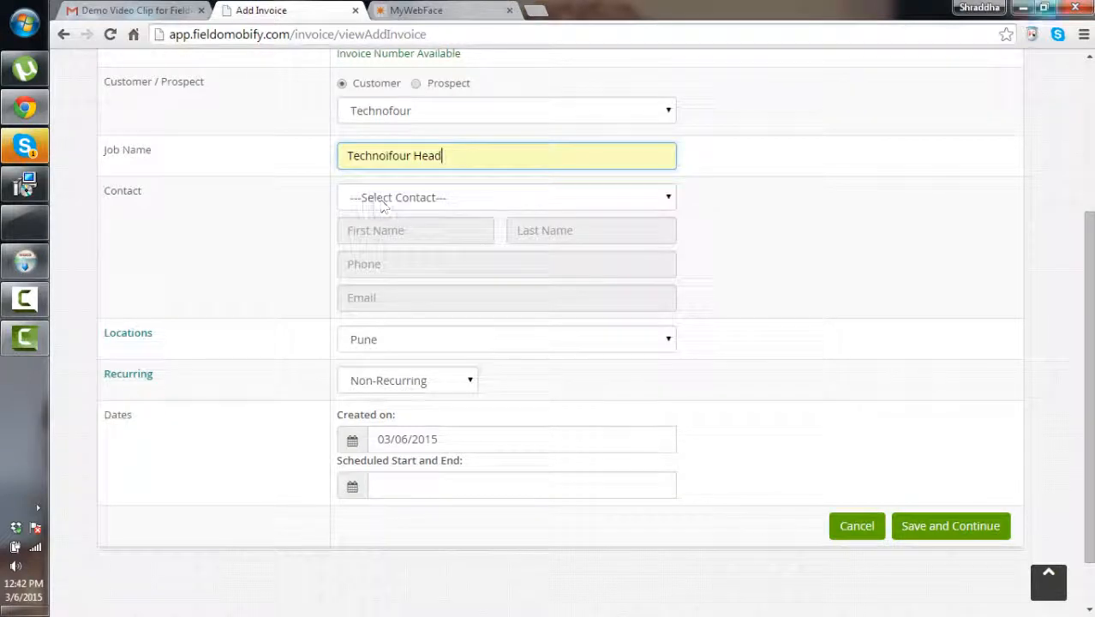
pyautogui.click(502, 201)
pyautogui.click(454, 234)
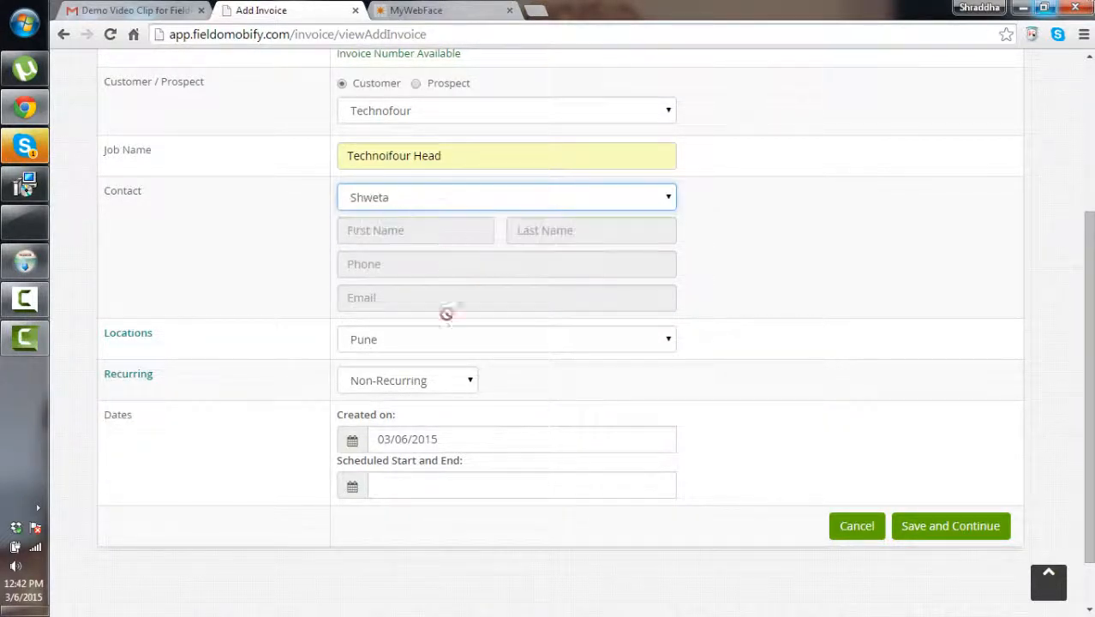
# Schedule the invoice for 03/06/2015 - 03/07/2015 and save it
pyautogui.click(355, 490)
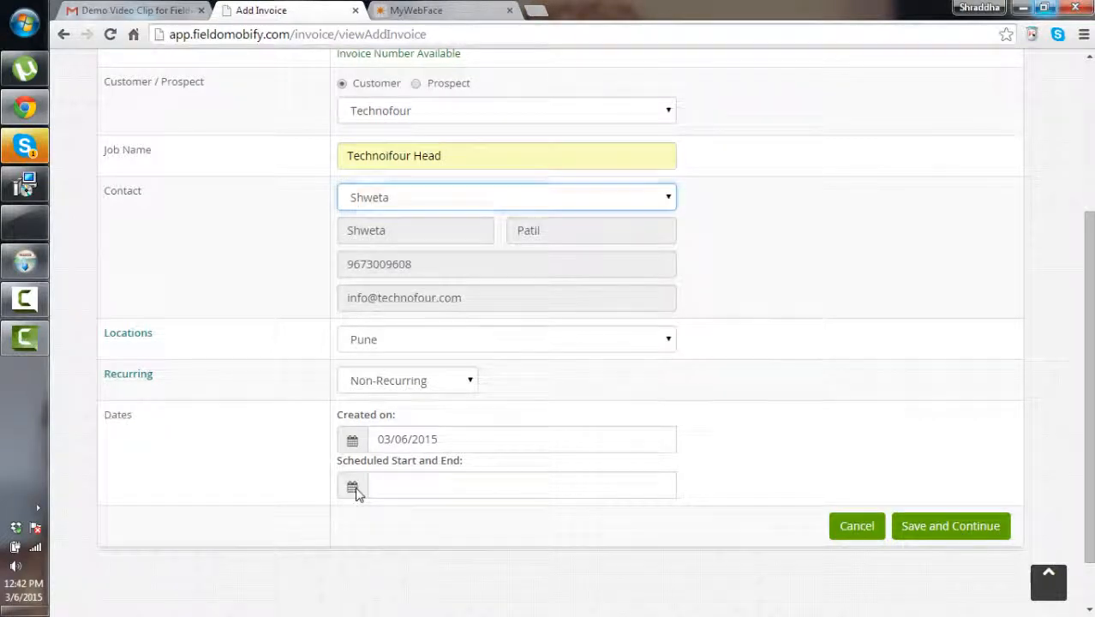
pyautogui.click(389, 496)
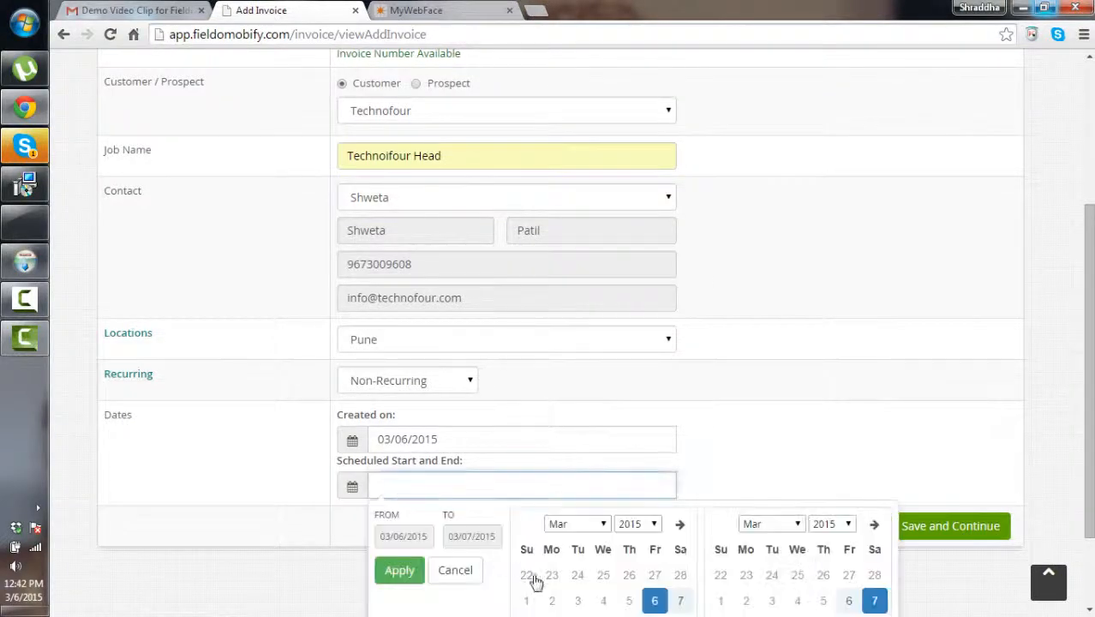
pyautogui.click(399, 571)
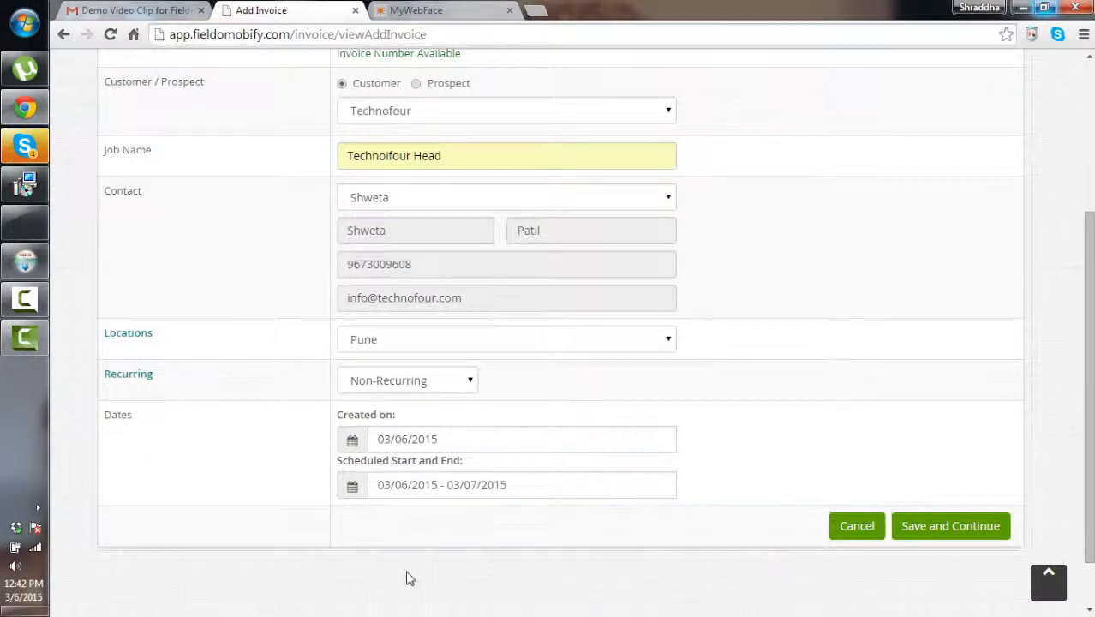
pyautogui.click(915, 535)
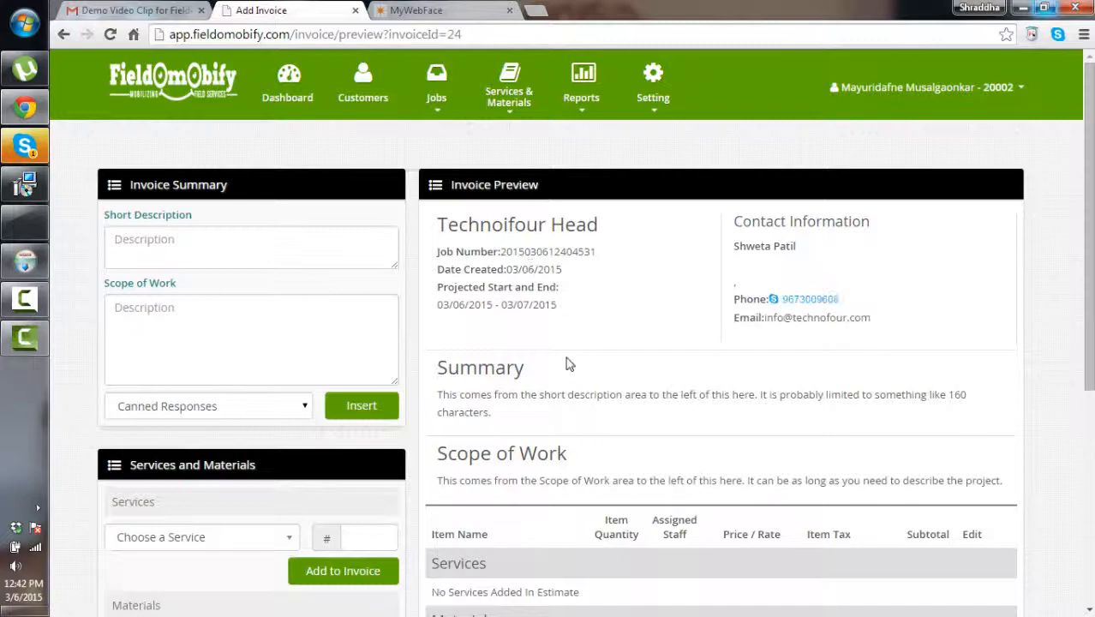
pyautogui.scroll(-1, 565, 364)
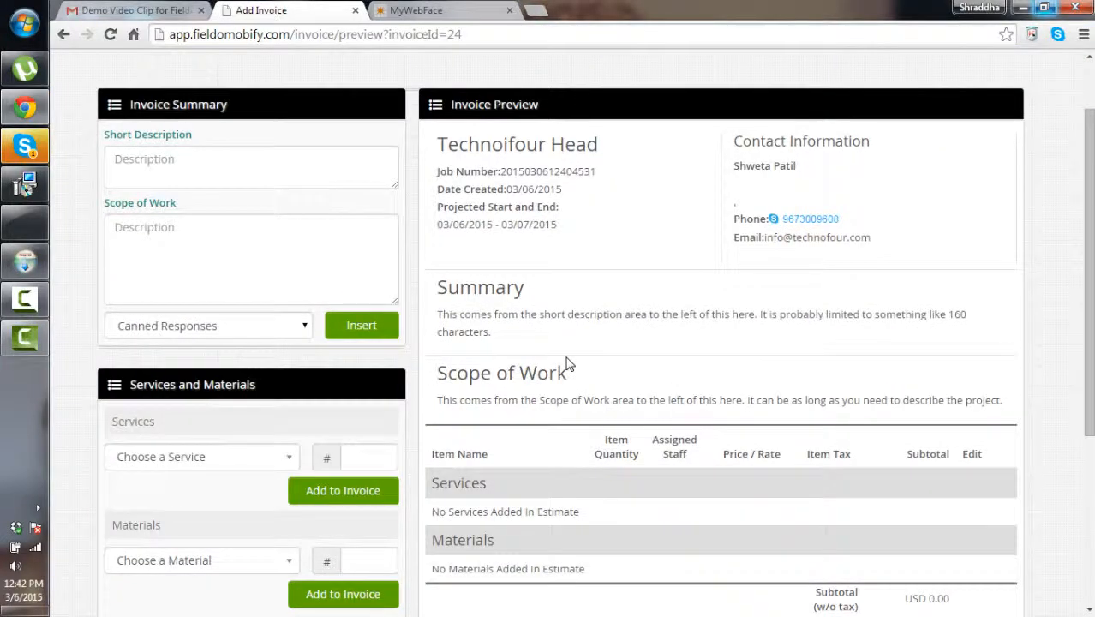
pyautogui.scroll(-2, 565, 364)
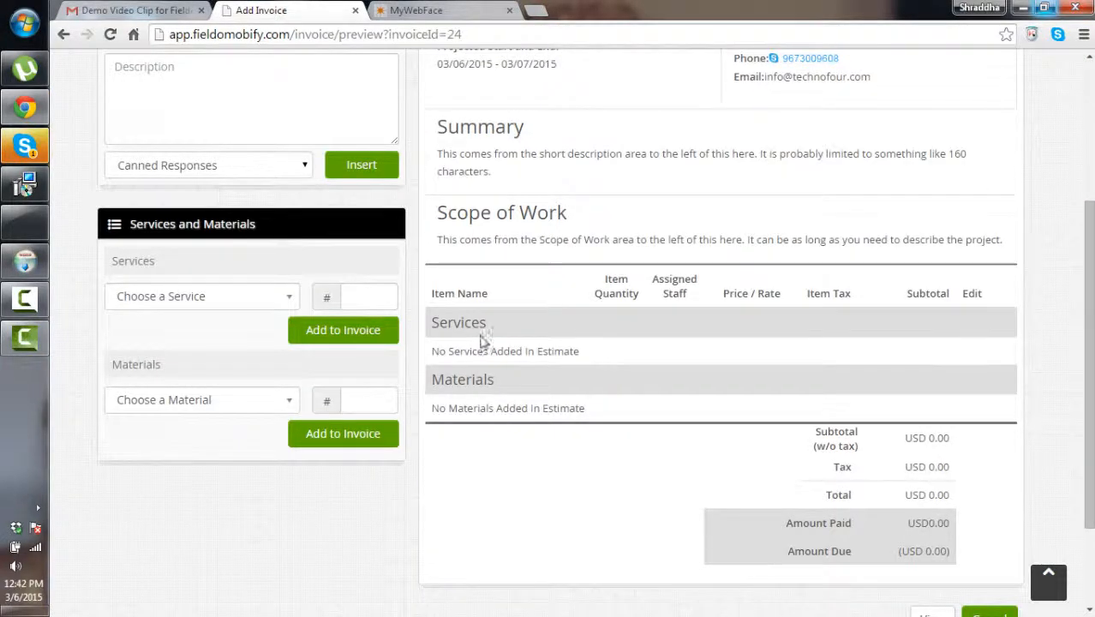
pyautogui.scroll(3, 592, 397)
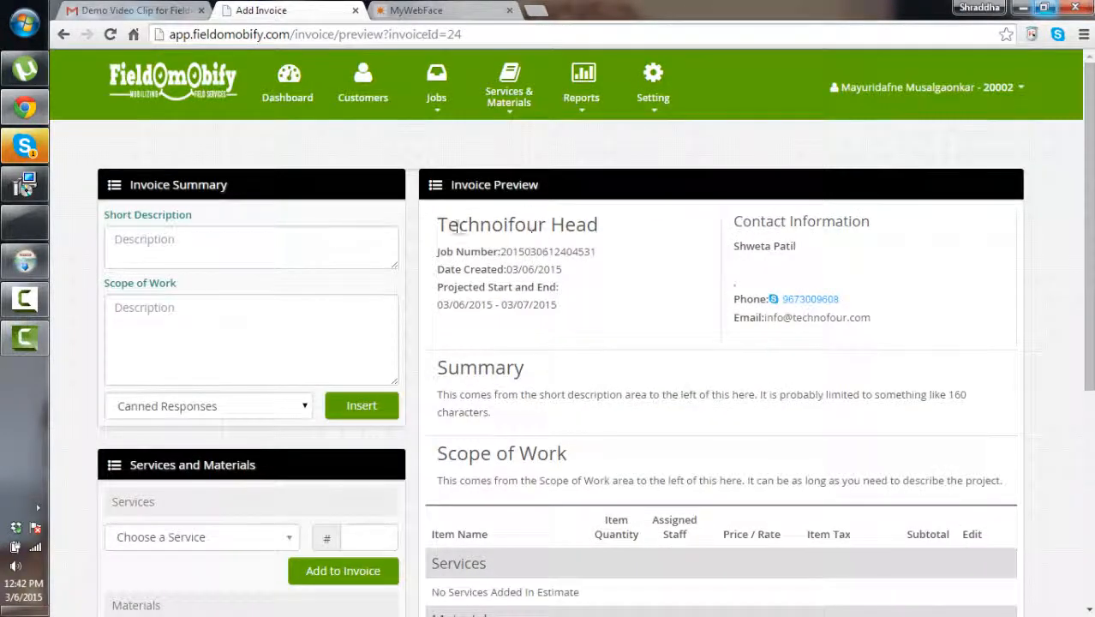
pyautogui.scroll(-4, 650, 394)
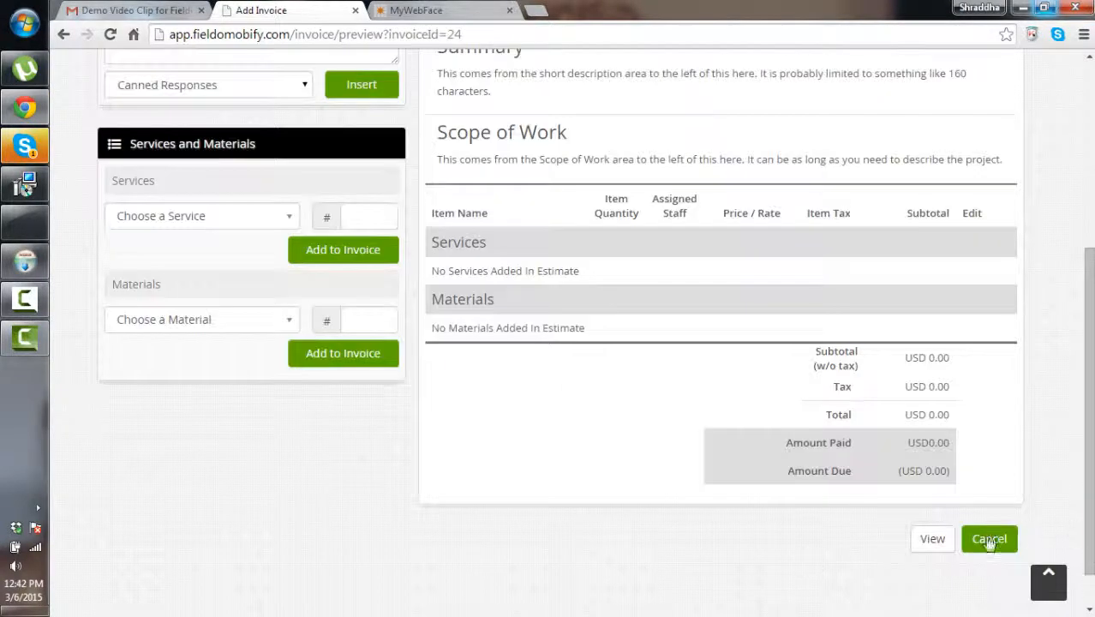
pyautogui.click(933, 546)
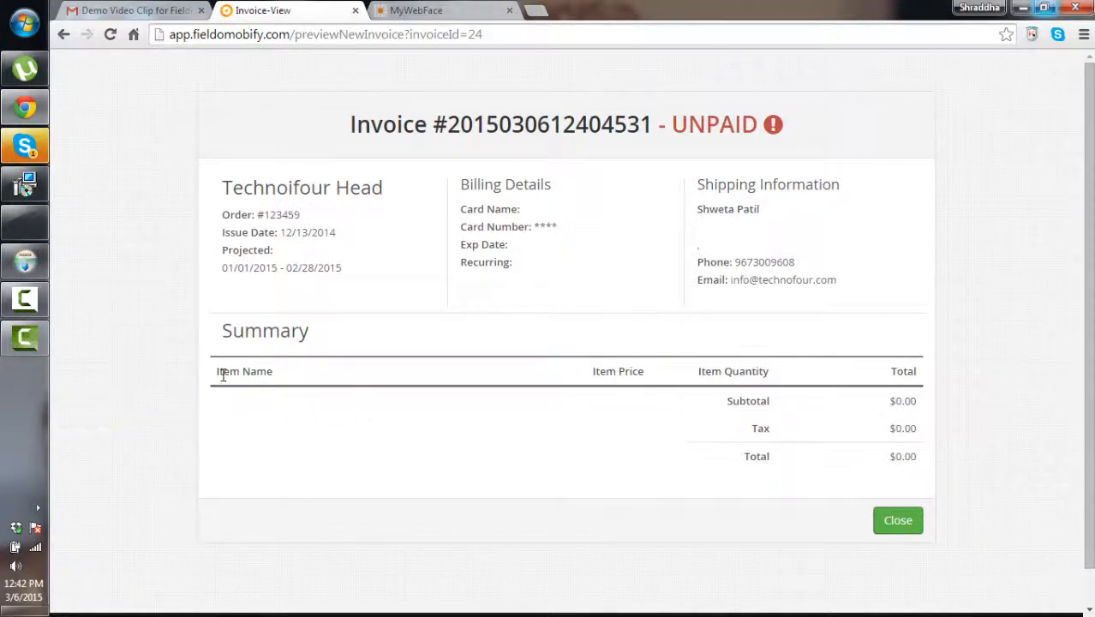
pyautogui.click(894, 520)
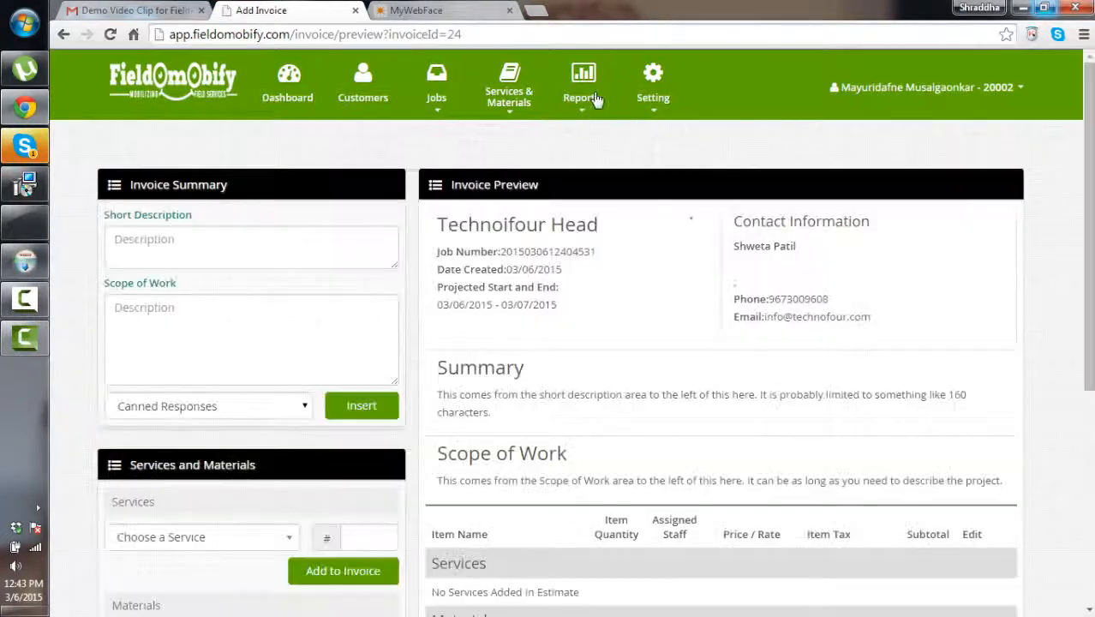
pyautogui.click(582, 84)
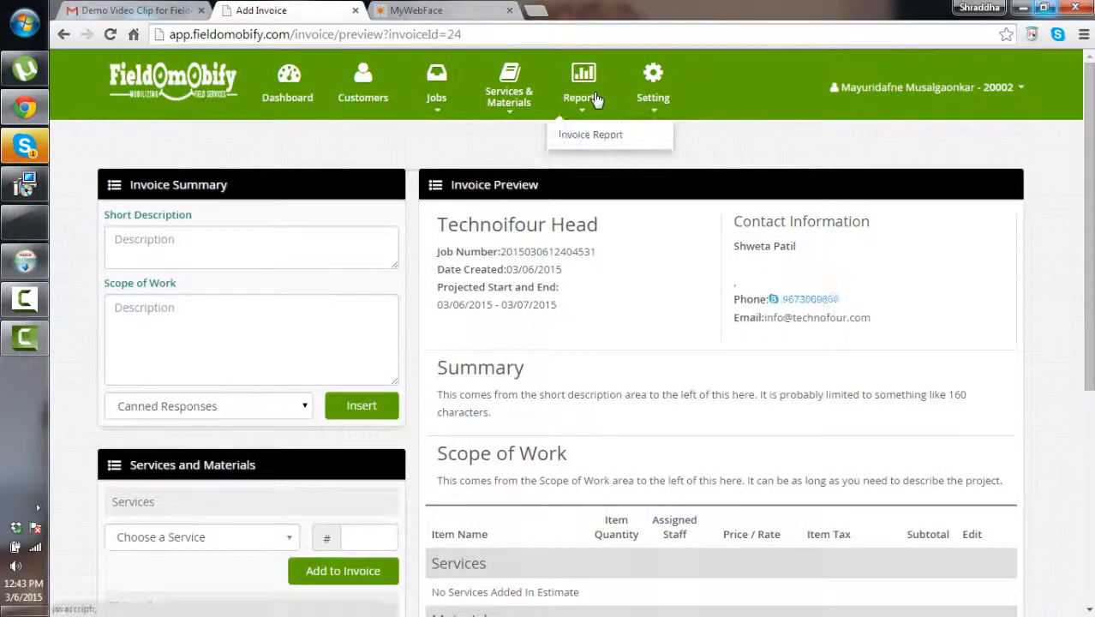
# Review the Technofour invoice's payment history in the Invoice Report, then open Setting > Roles
pyautogui.click(585, 139)
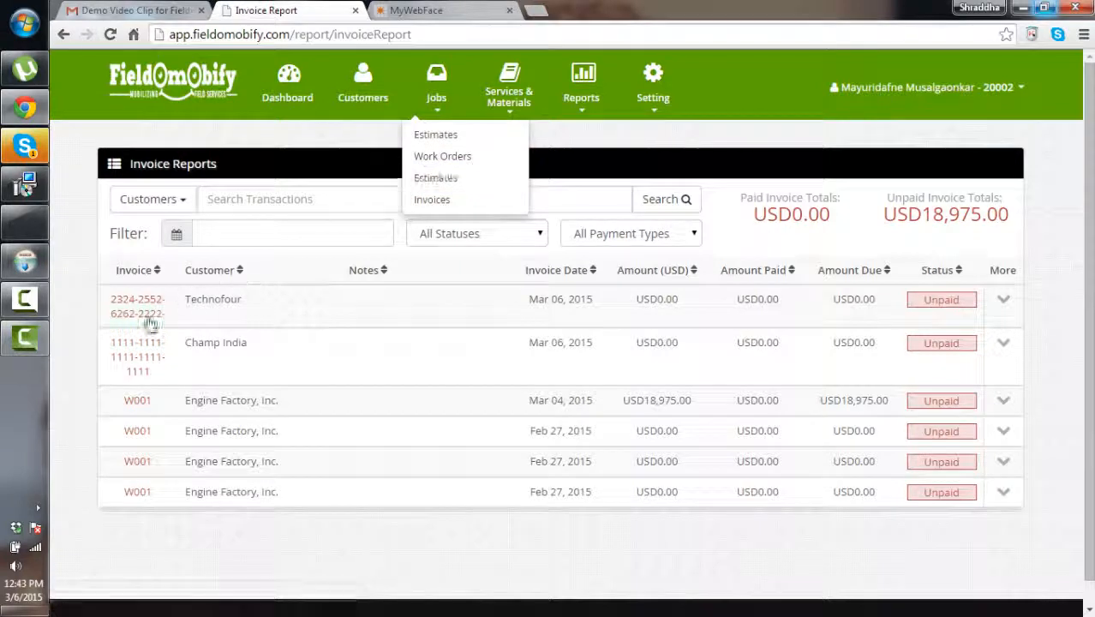
pyautogui.click(150, 321)
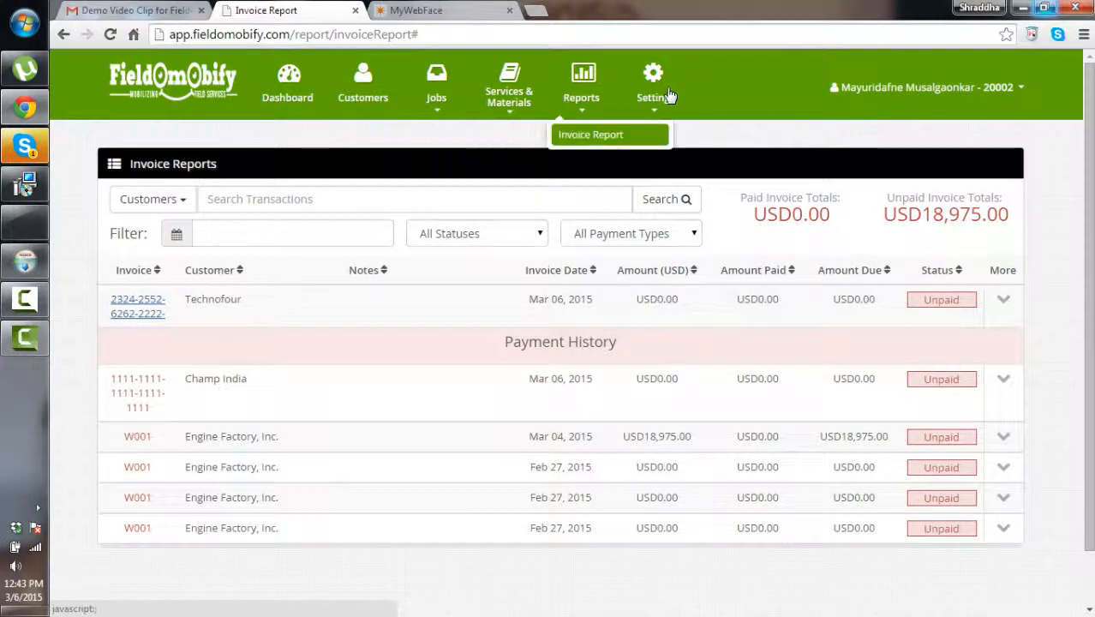
pyautogui.moveTo(653, 96)
pyautogui.click(645, 138)
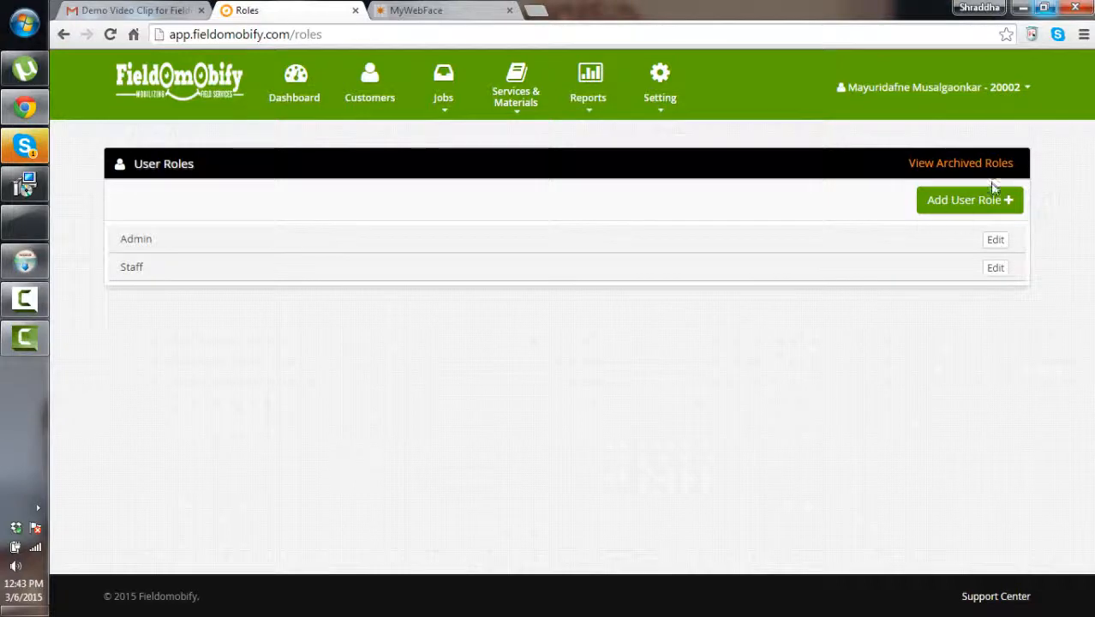
# Add an Active user role named employee with full admin permissions and save it
pyautogui.click(984, 206)
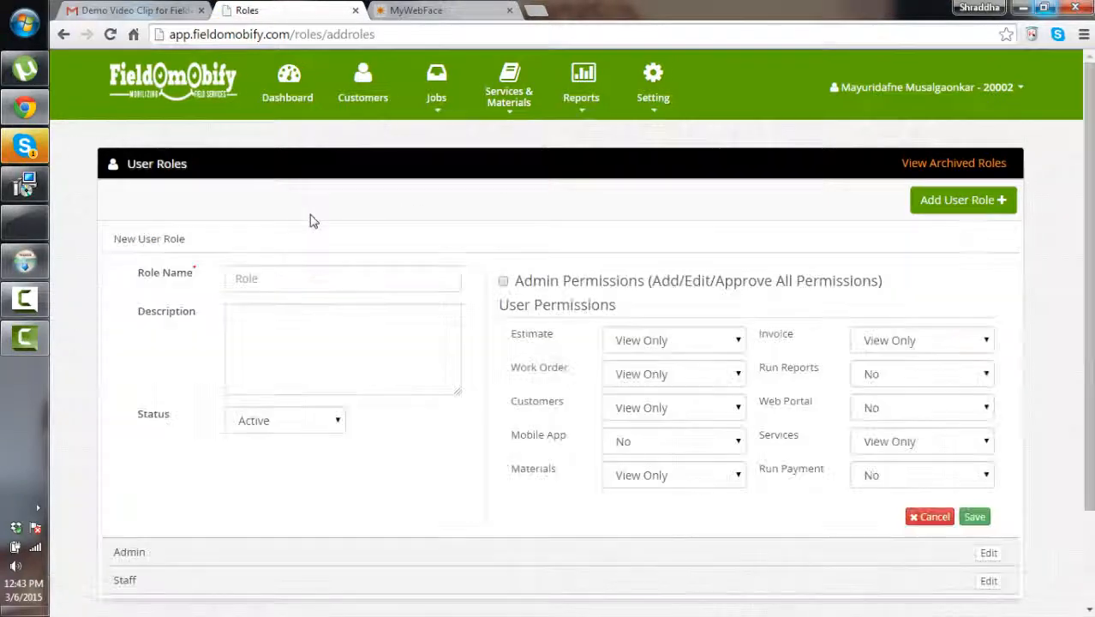
pyautogui.click(302, 280)
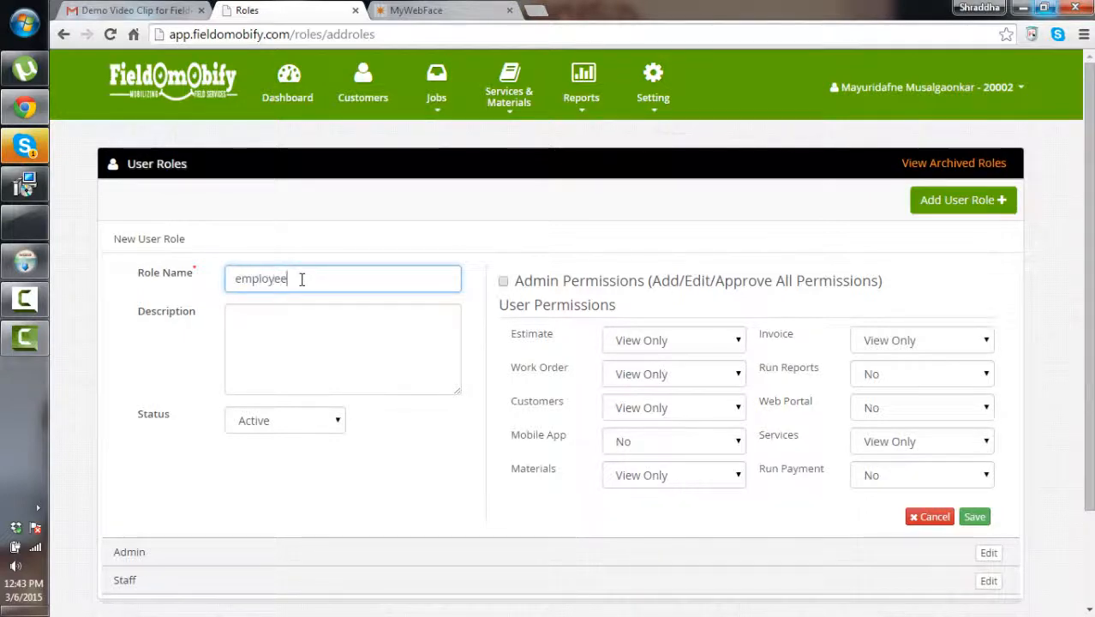
pyautogui.click(317, 424)
pyautogui.click(273, 359)
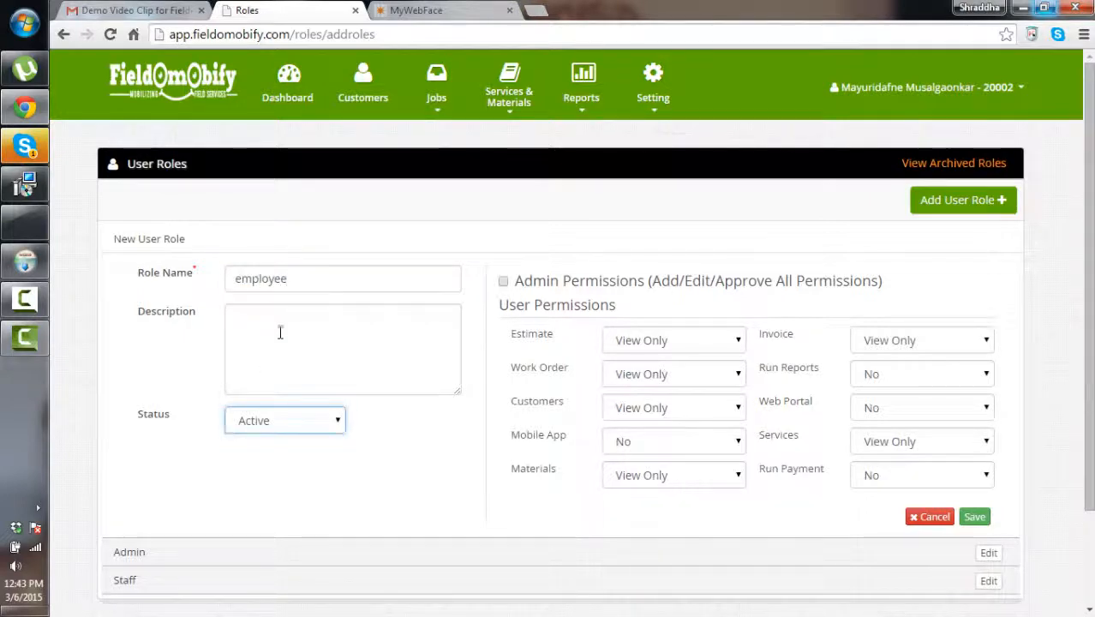
pyautogui.click(280, 332)
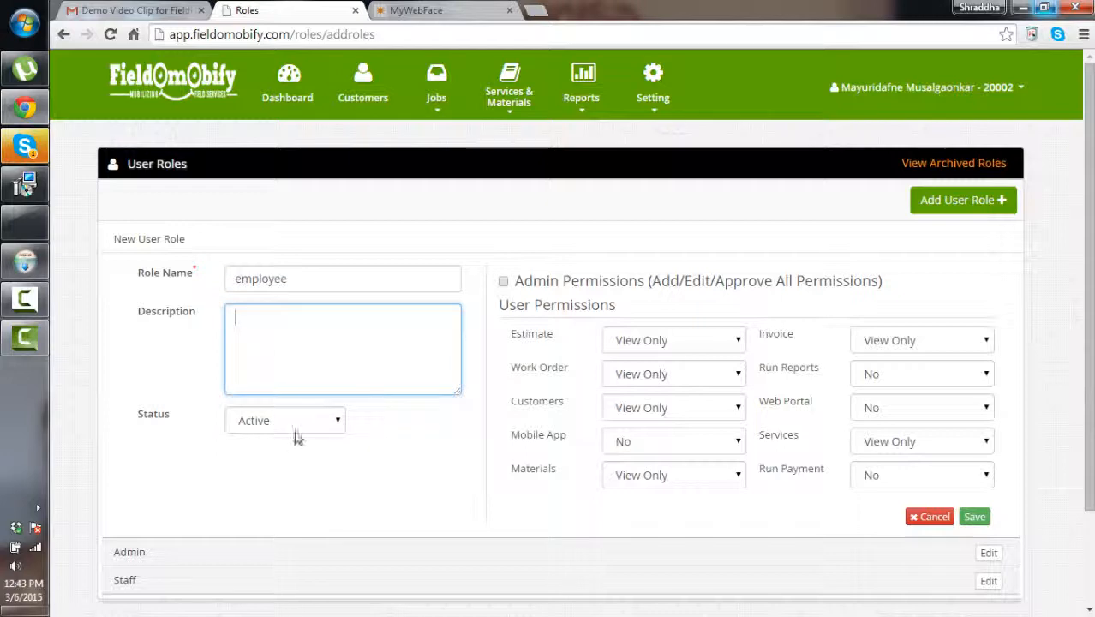
pyautogui.click(504, 282)
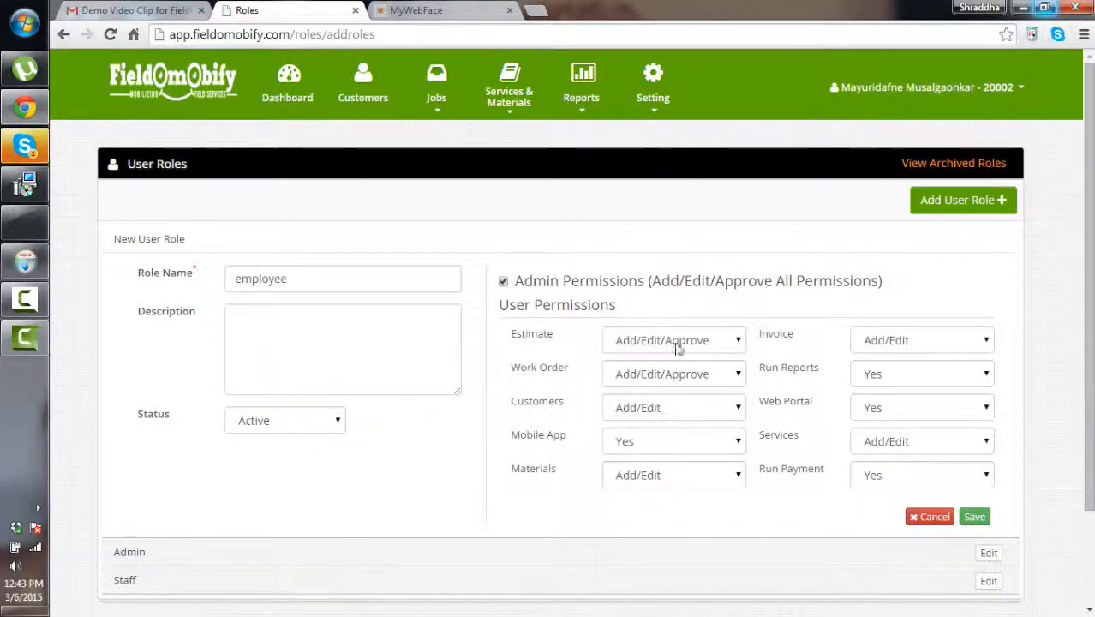
pyautogui.click(974, 517)
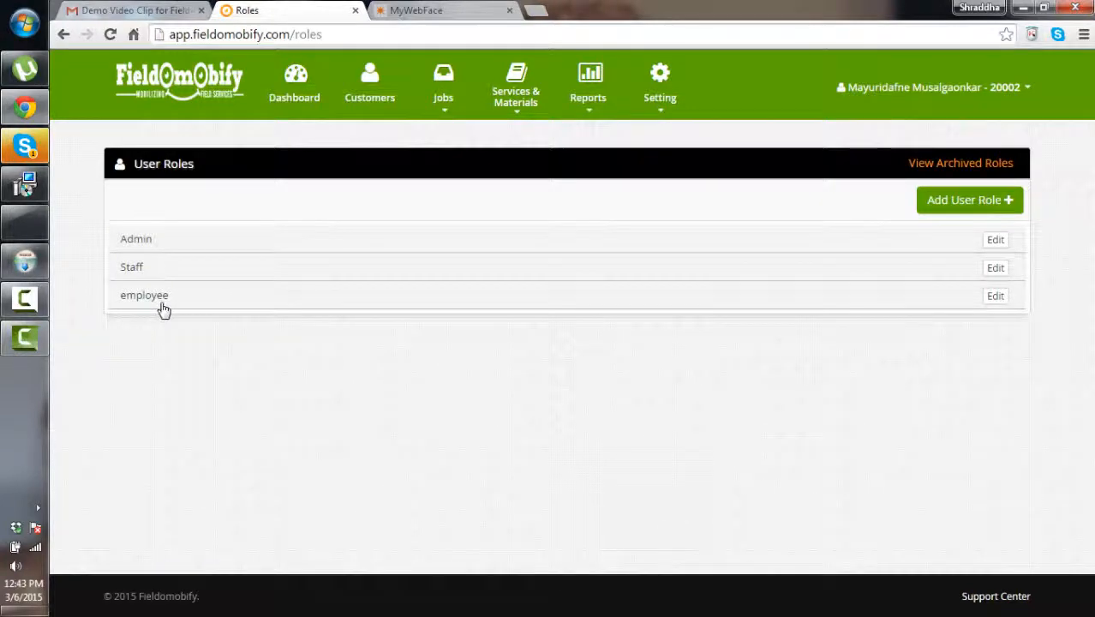
pyautogui.click(660, 108)
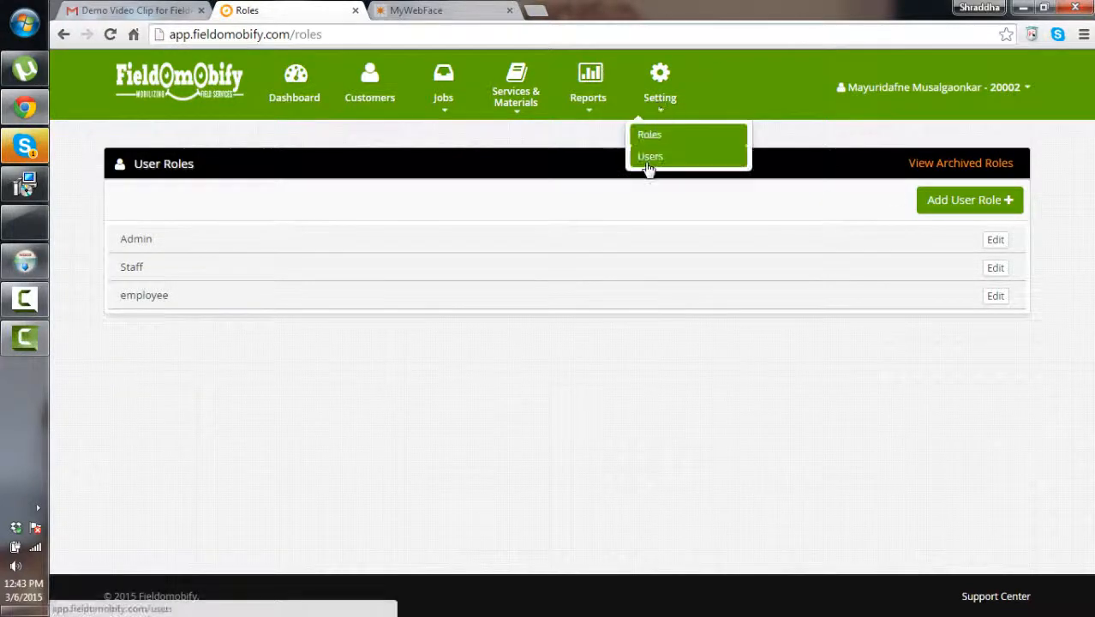
# Look at the Users list and Add User form, then open the Jobs Scheduler
pyautogui.click(650, 158)
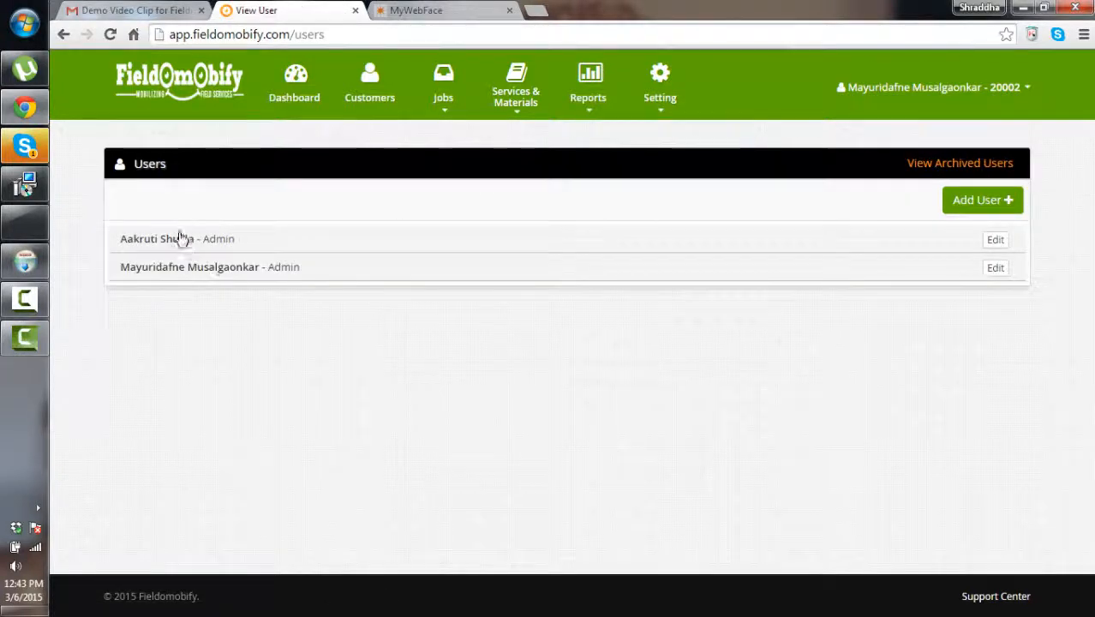
pyautogui.click(990, 201)
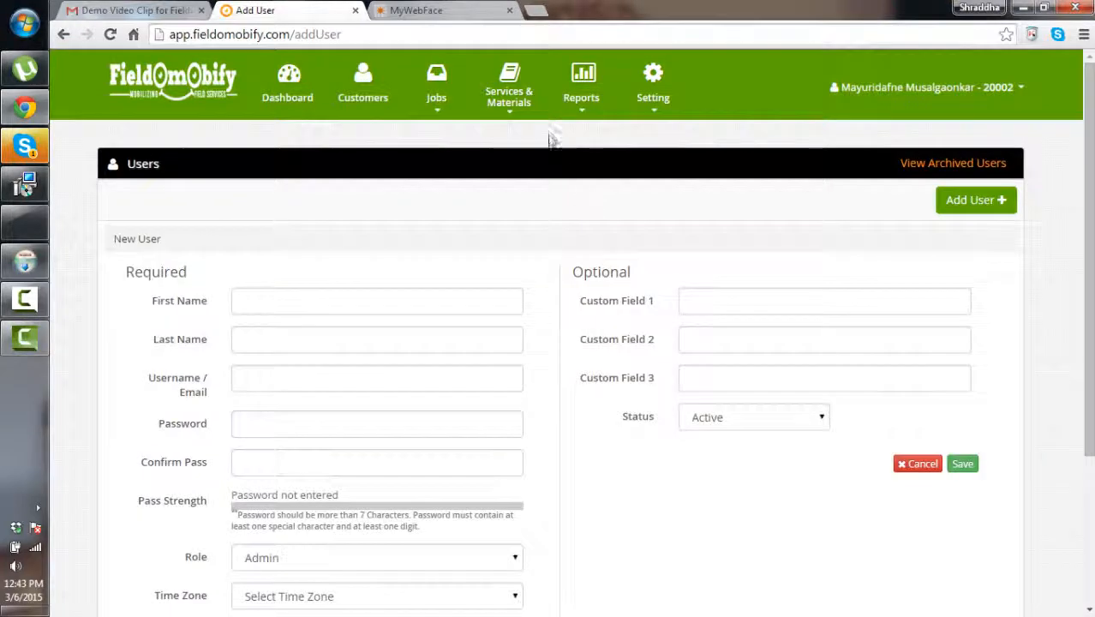
pyautogui.moveTo(454, 119)
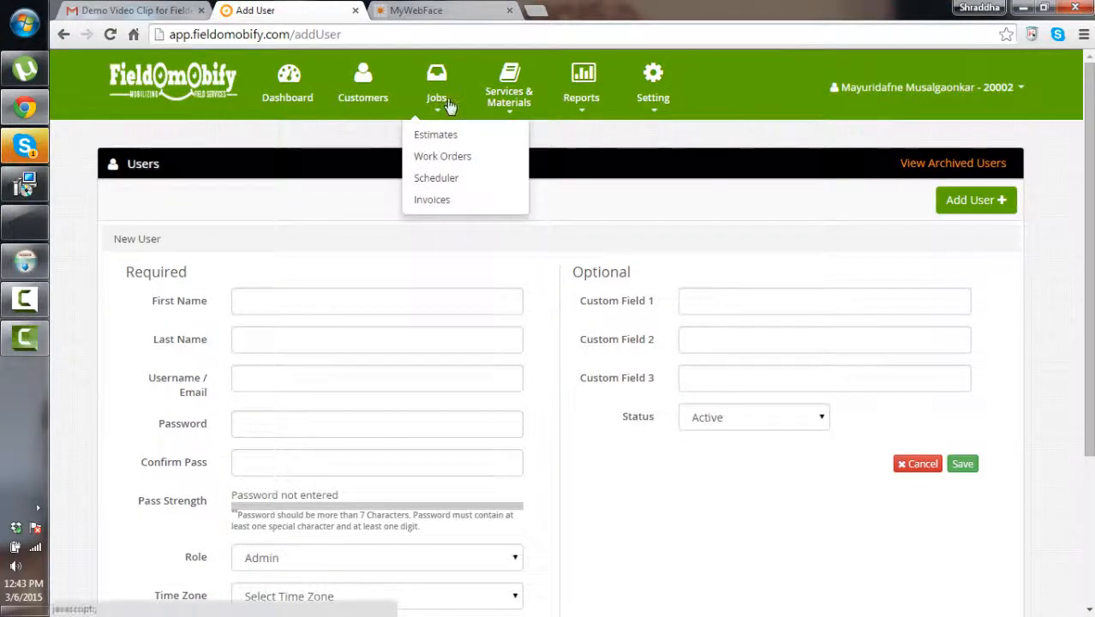
pyautogui.click(438, 178)
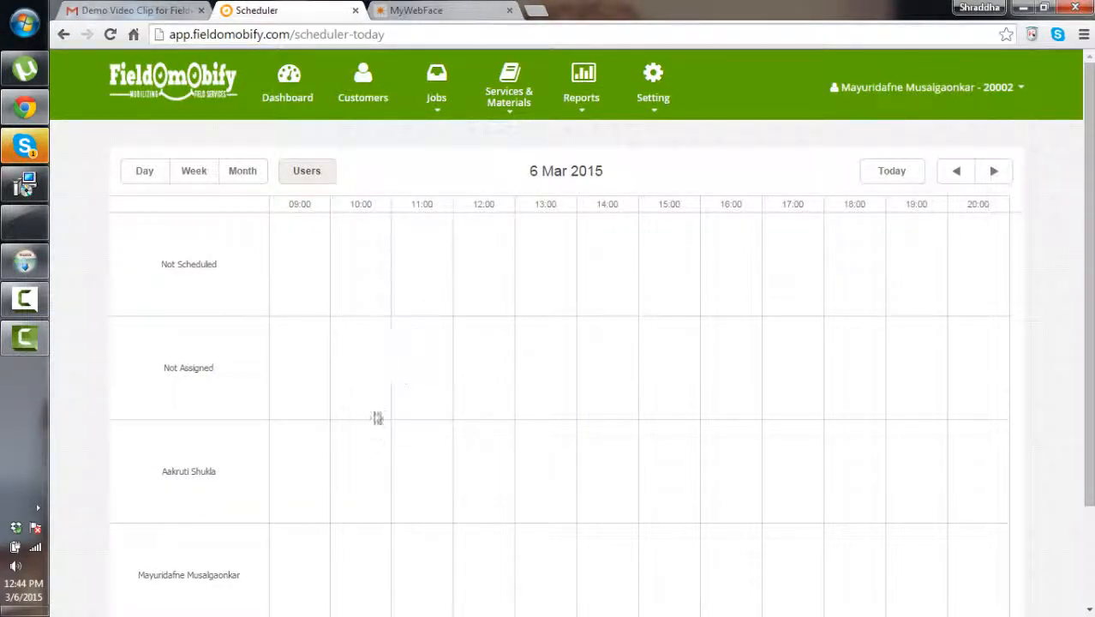
# Switch the Scheduler to Month view and inspect the W001 Bonnet Fitting events on 4–5 March
pyautogui.scroll(-1, 379, 412)
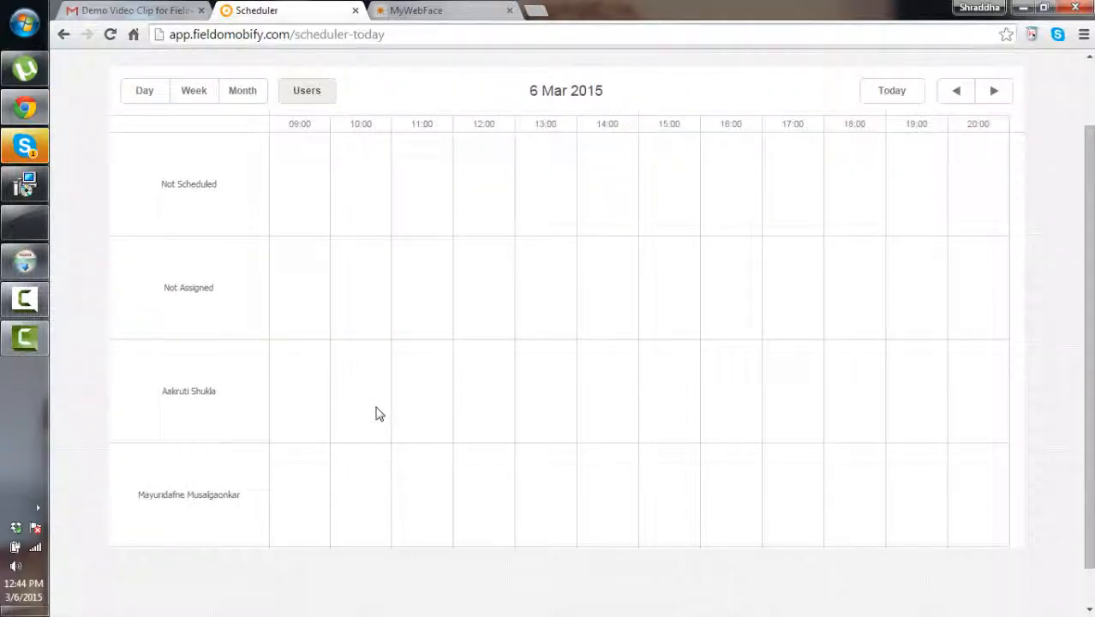
pyautogui.scroll(1, 379, 412)
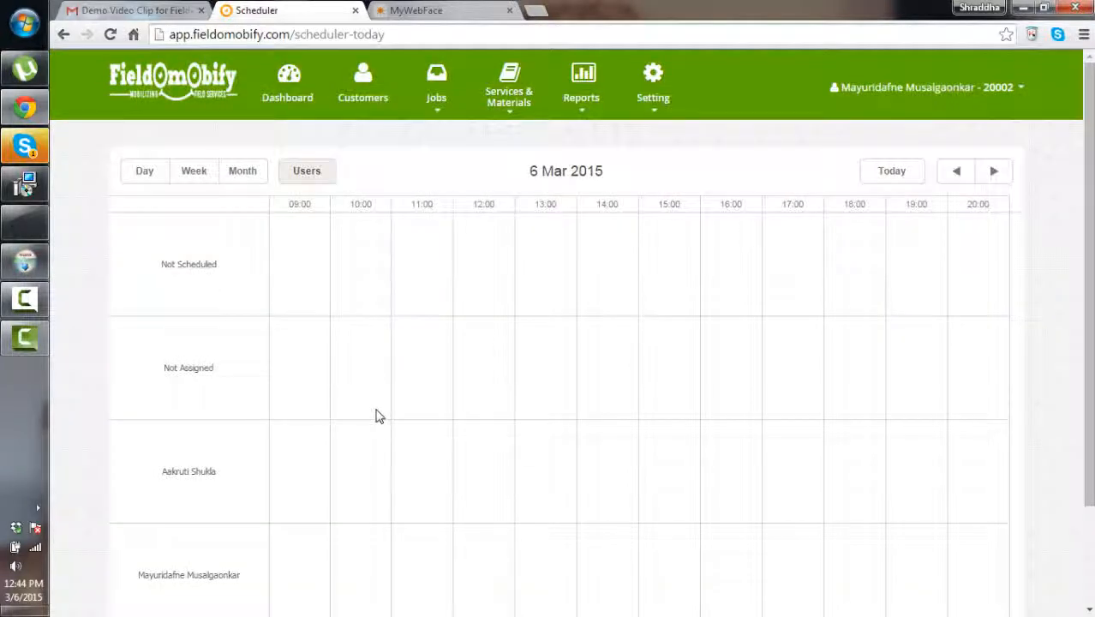
pyautogui.scroll(-1, 377, 416)
pyautogui.scroll(1, 377, 418)
pyautogui.click(243, 181)
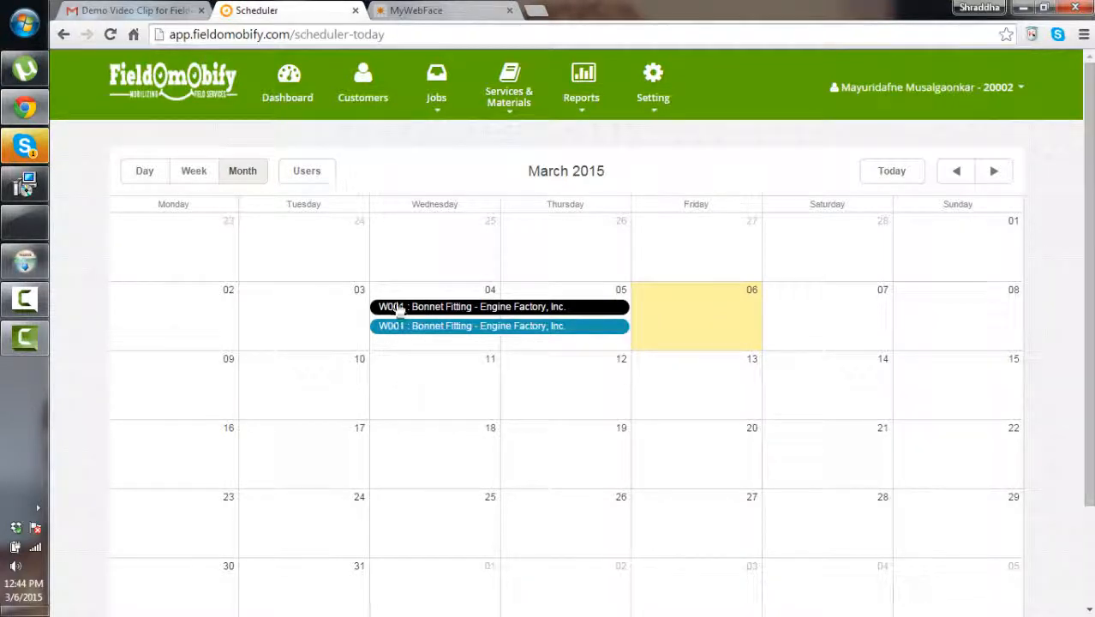
pyautogui.moveTo(428, 321)
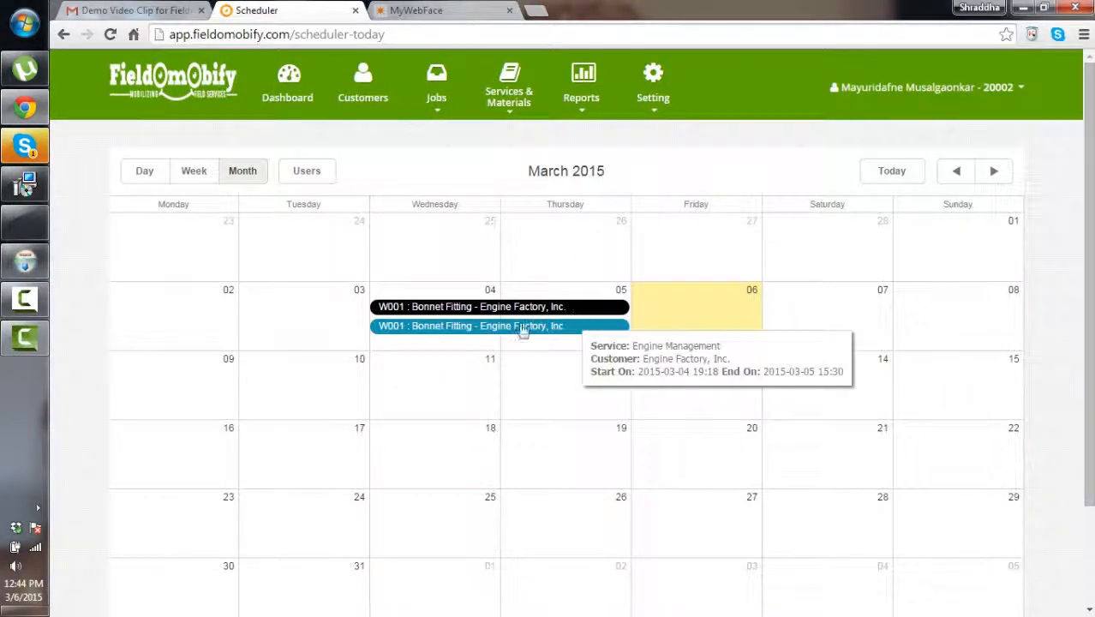
pyautogui.moveTo(550, 310)
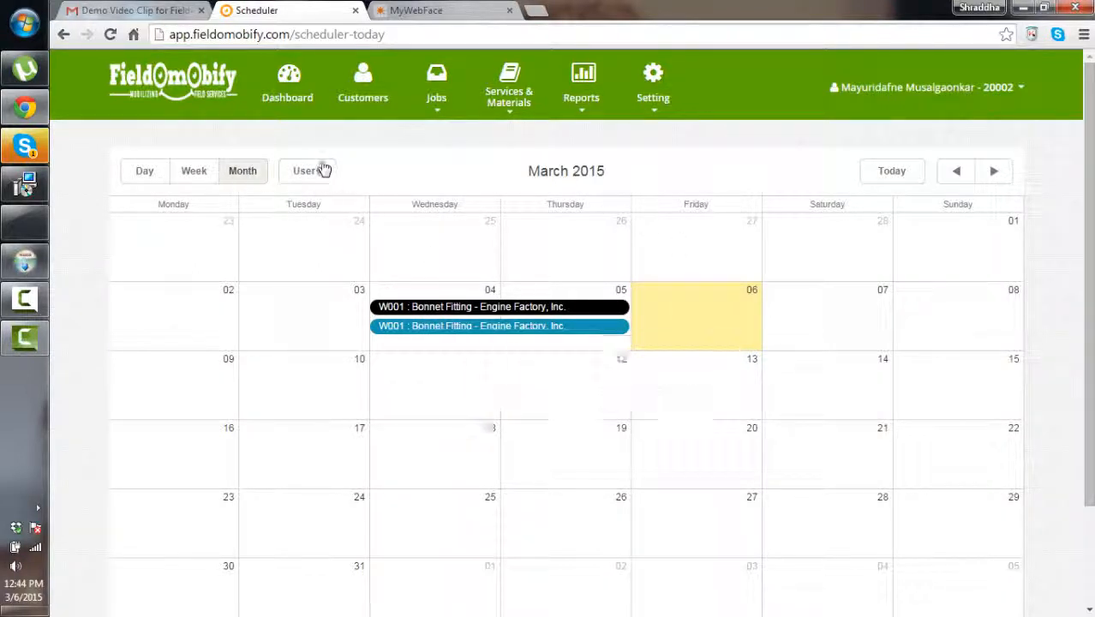
# Close the work order details popup and open Account Settings from the user menu
pyautogui.click(436, 101)
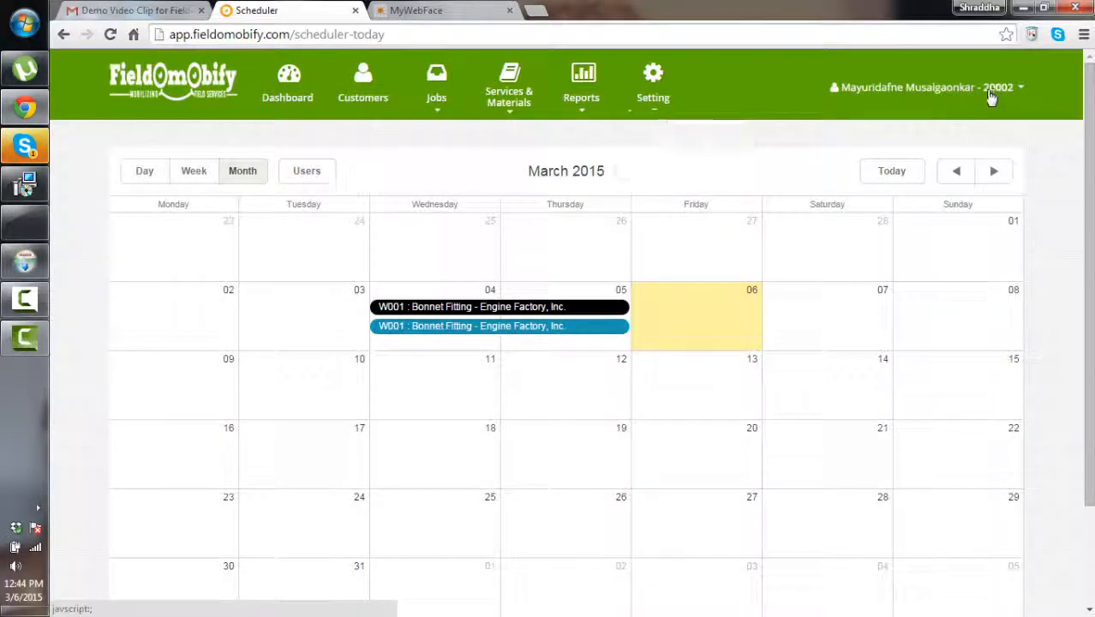
pyautogui.moveTo(991, 96)
pyautogui.click(957, 133)
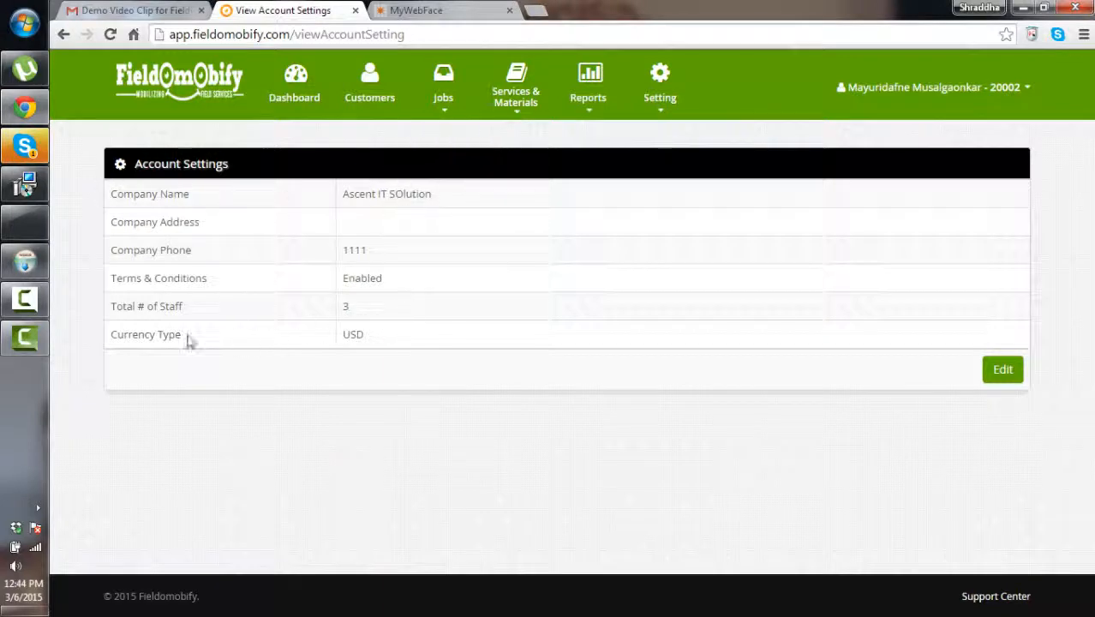
# Open the account edit form, view currency types, cancel without changes, then open online help
pyautogui.click(1003, 373)
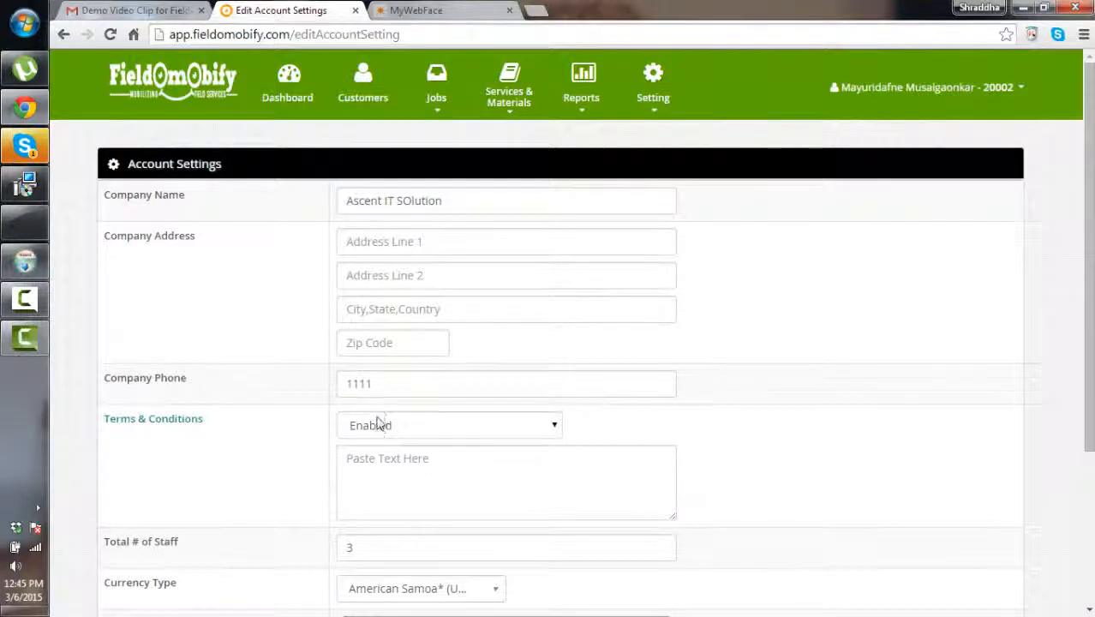
pyautogui.scroll(-3, 376, 420)
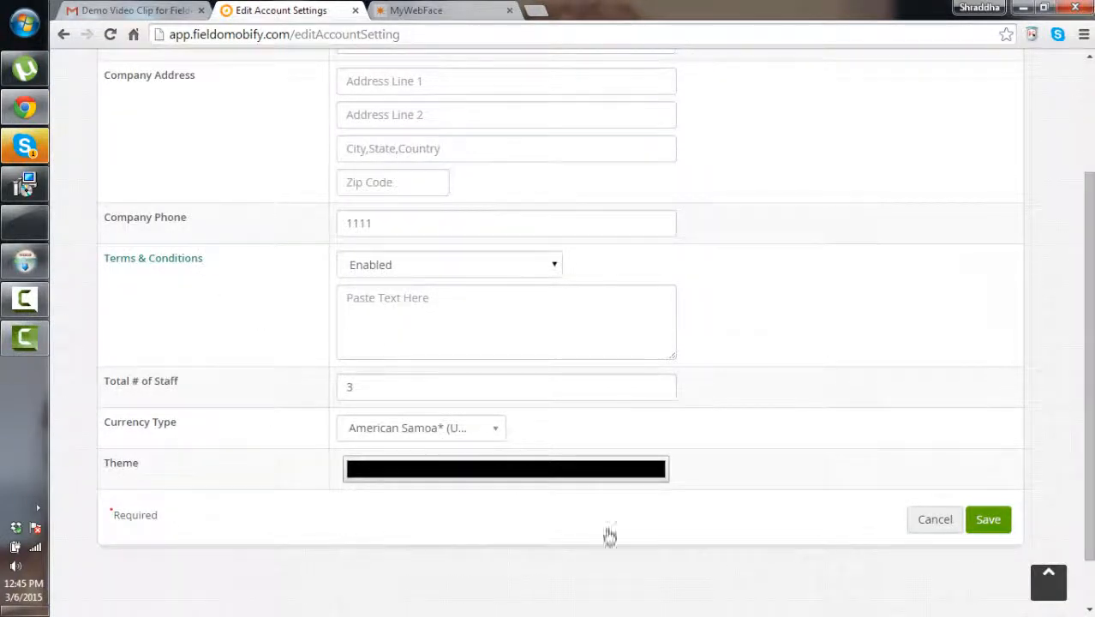
pyautogui.click(344, 433)
pyautogui.click(935, 519)
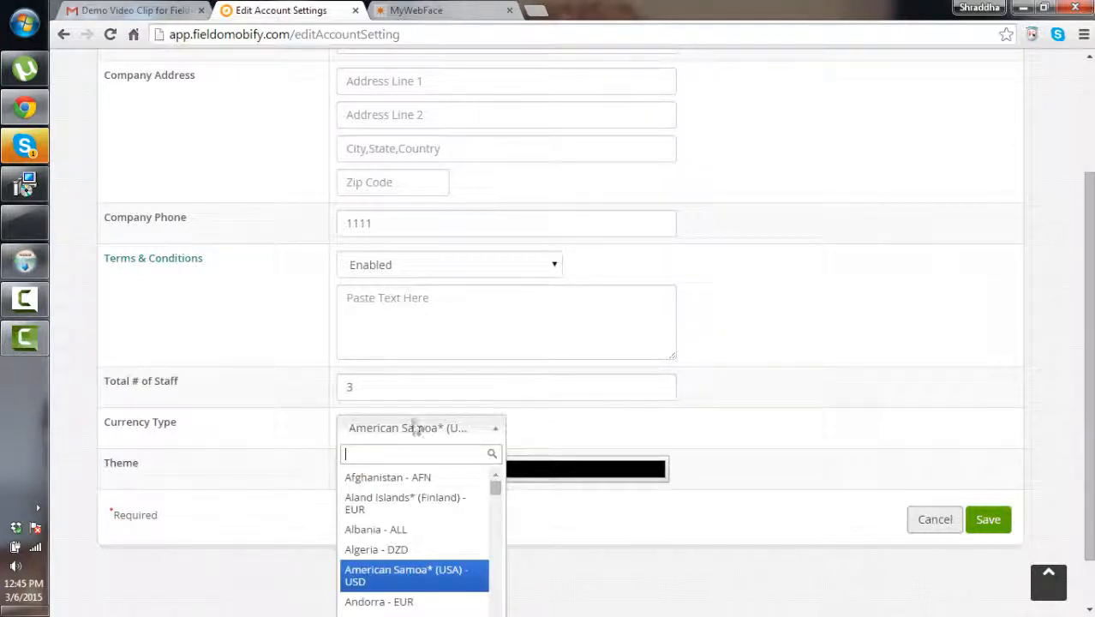
pyautogui.scroll(-1, 651, 368)
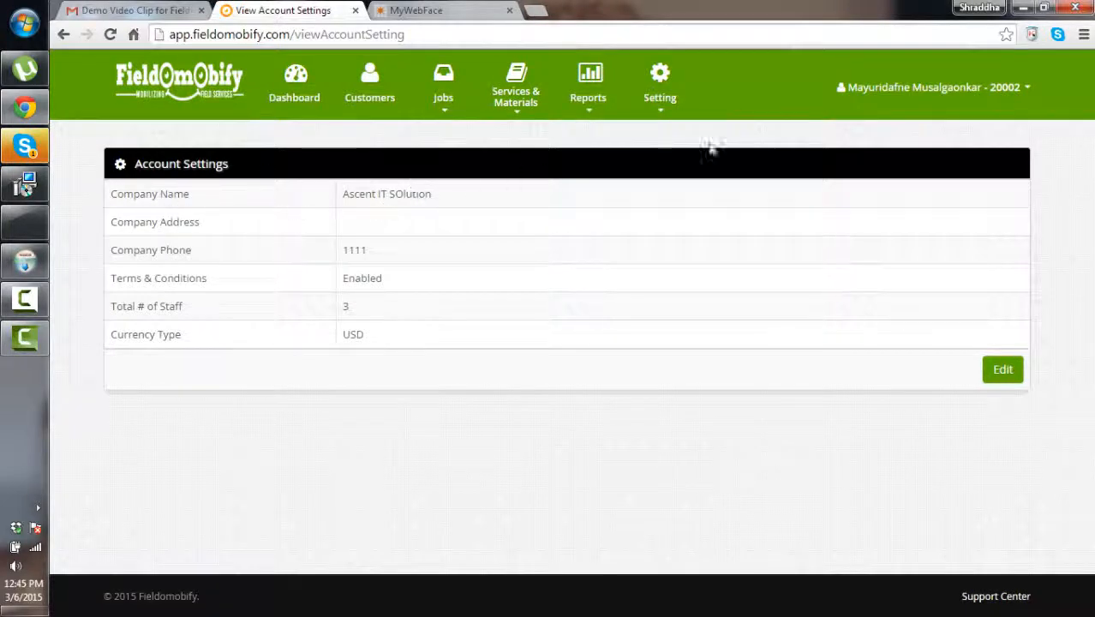
pyautogui.click(983, 89)
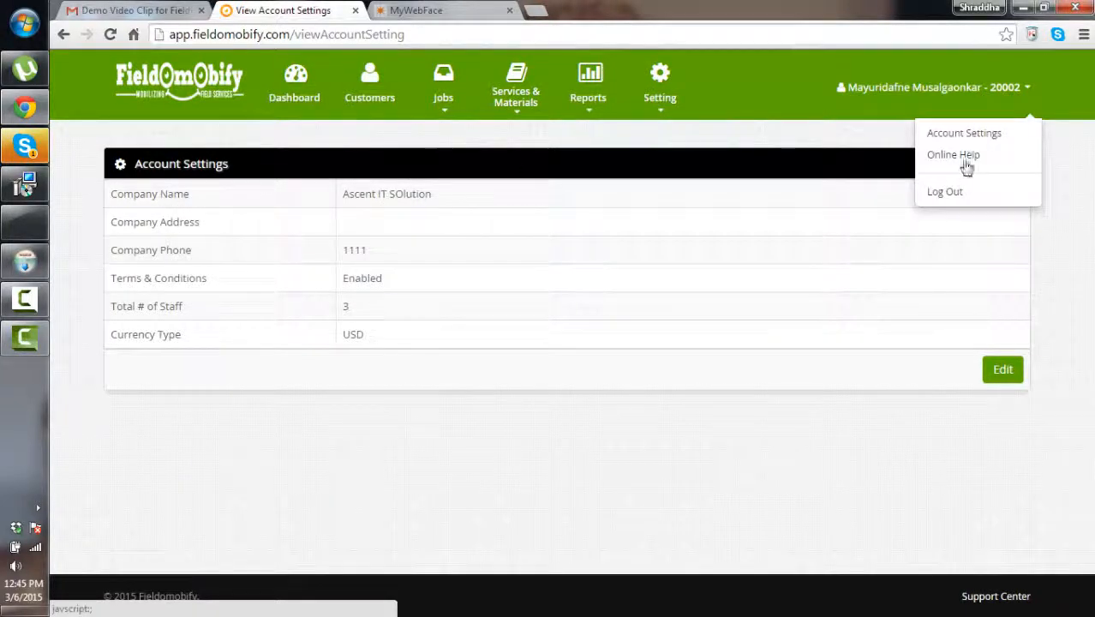
pyautogui.click(964, 156)
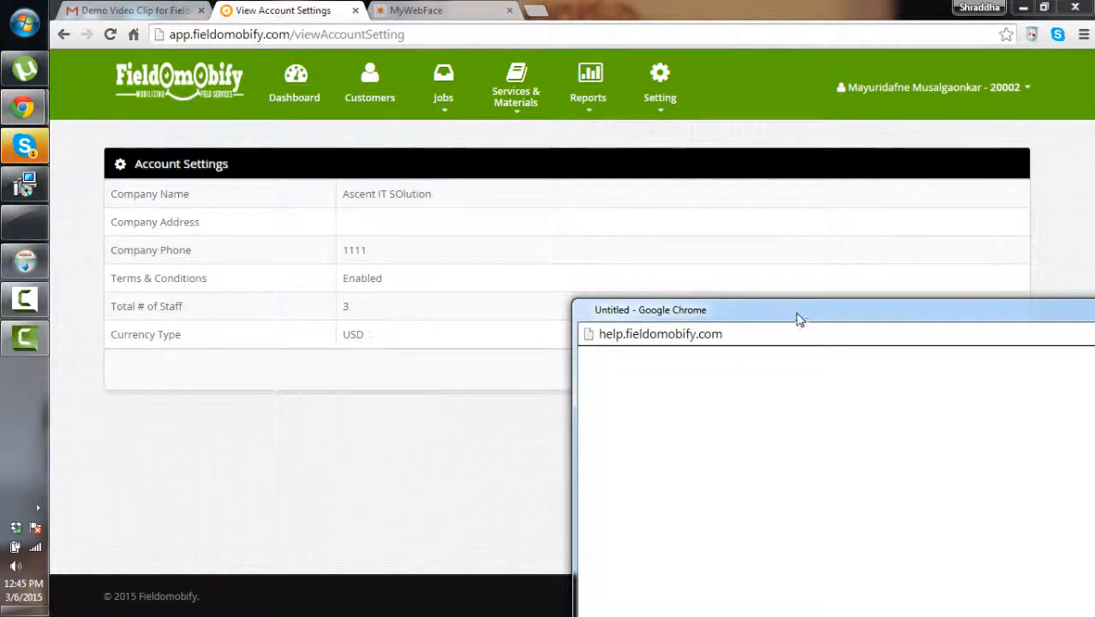
pyautogui.moveTo(797, 314); pyautogui.dragTo(673, 286)
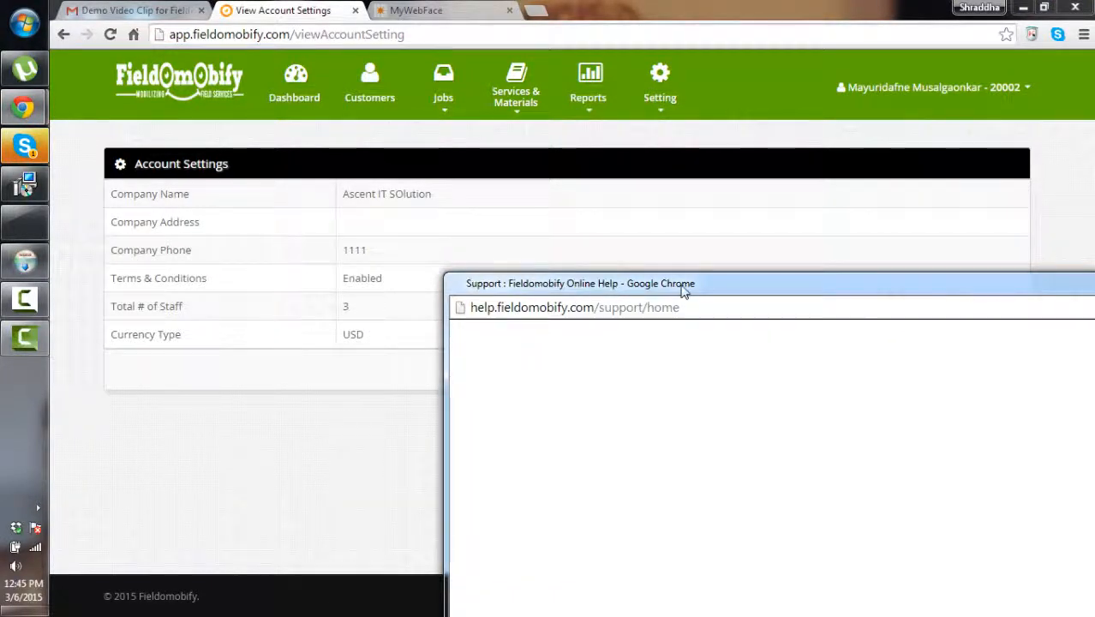
pyautogui.moveTo(684, 284); pyautogui.dragTo(276, 200)
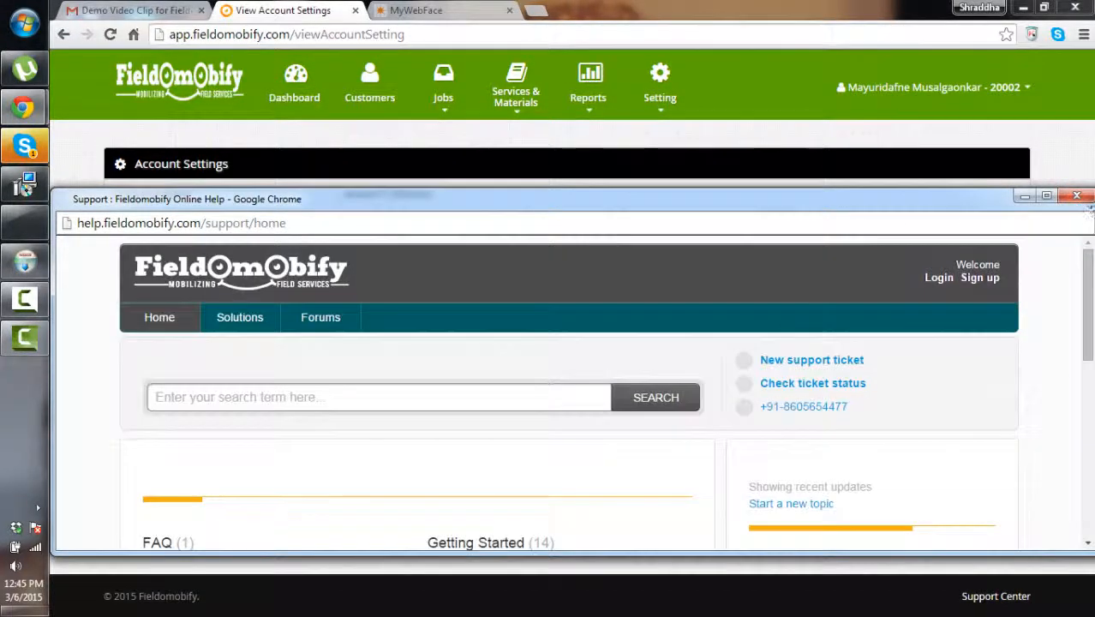
pyautogui.click(1077, 195)
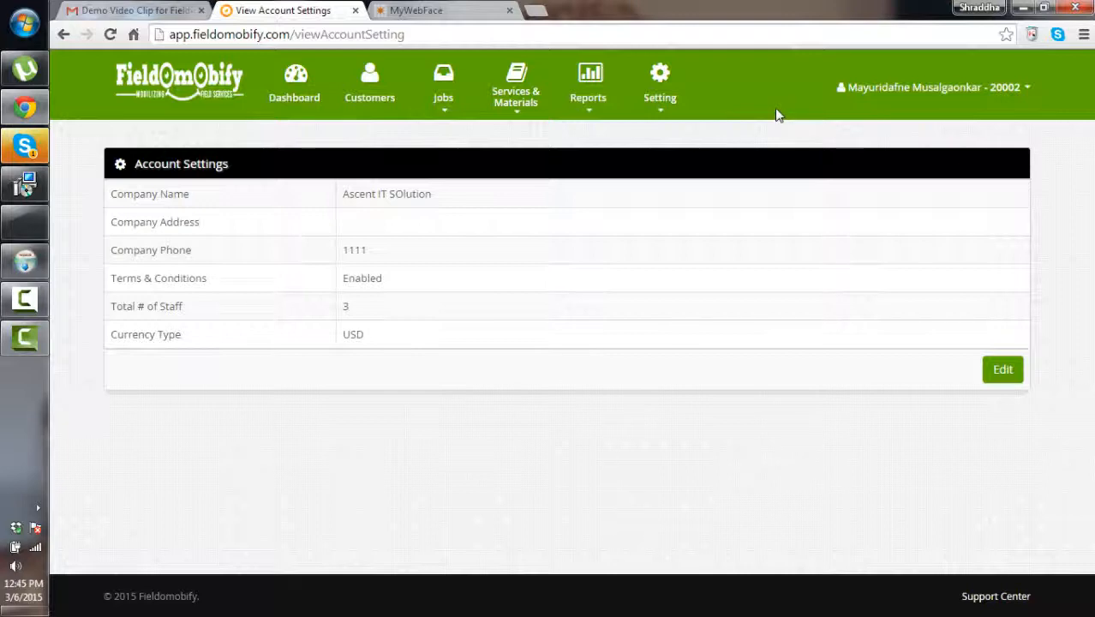
# Browse the Dashboard's invoices chart, activity list and staff map, then open Customers
pyautogui.click(295, 83)
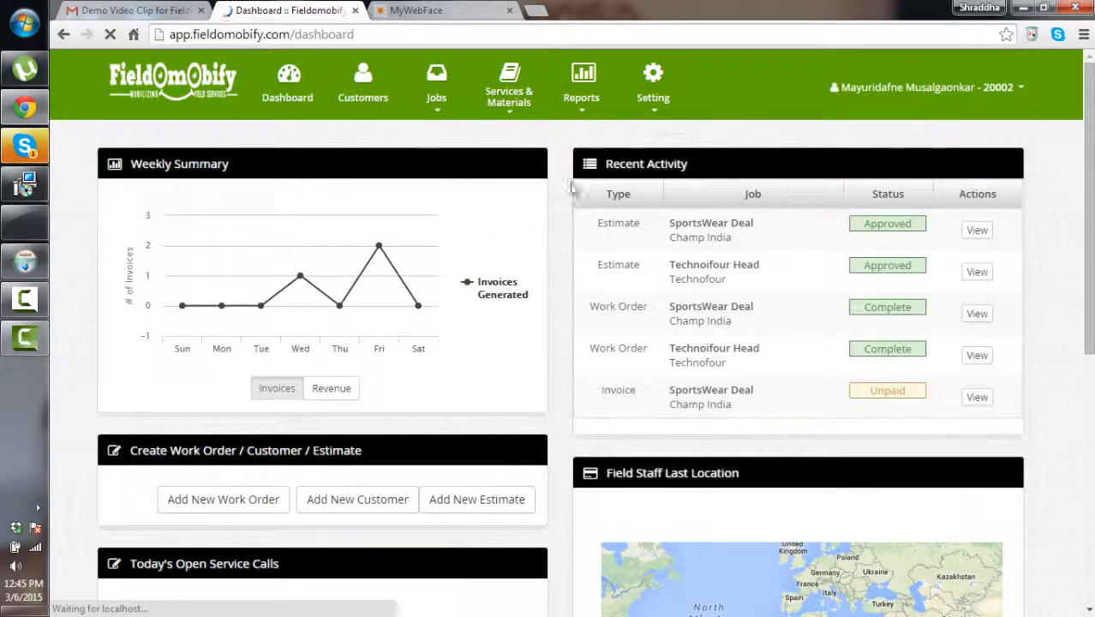
pyautogui.scroll(-2, 655, 531)
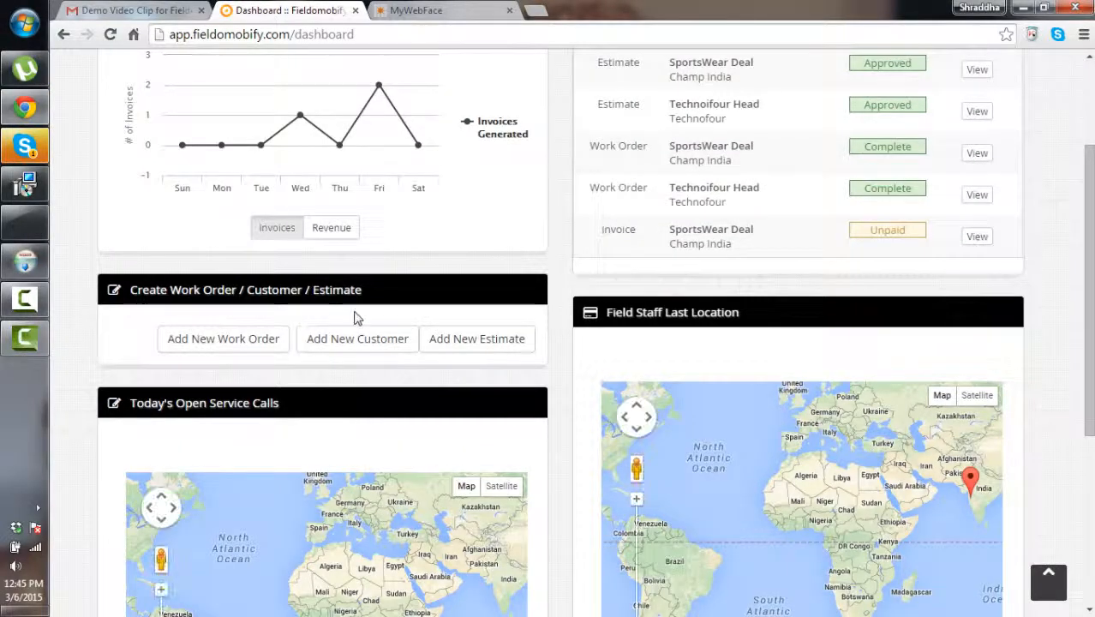
pyautogui.scroll(-1, 340, 465)
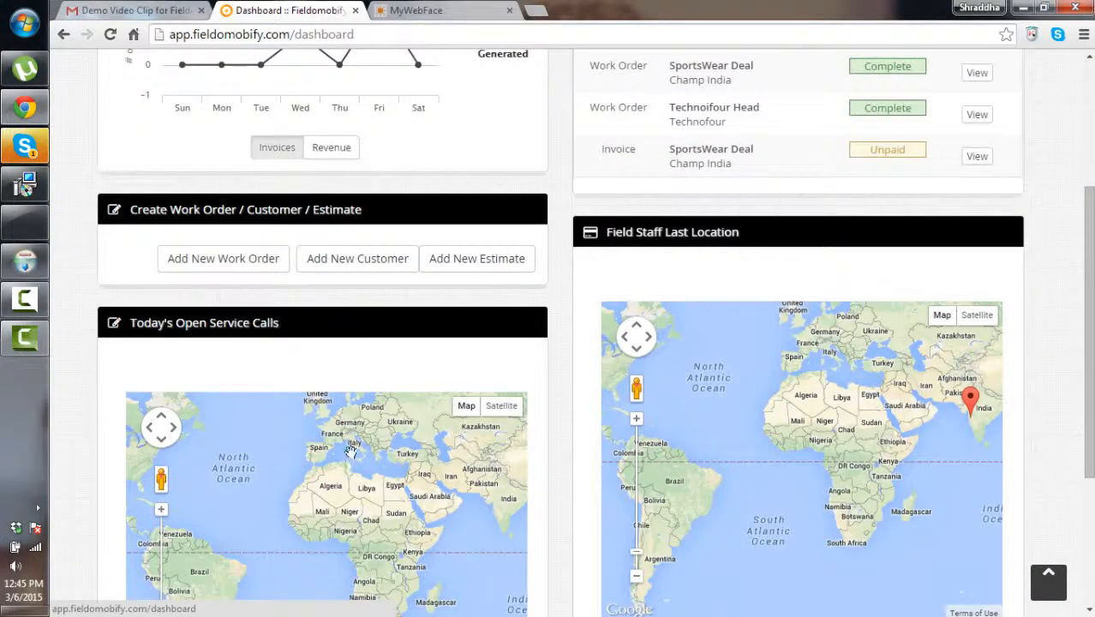
pyautogui.scroll(6, 356, 449)
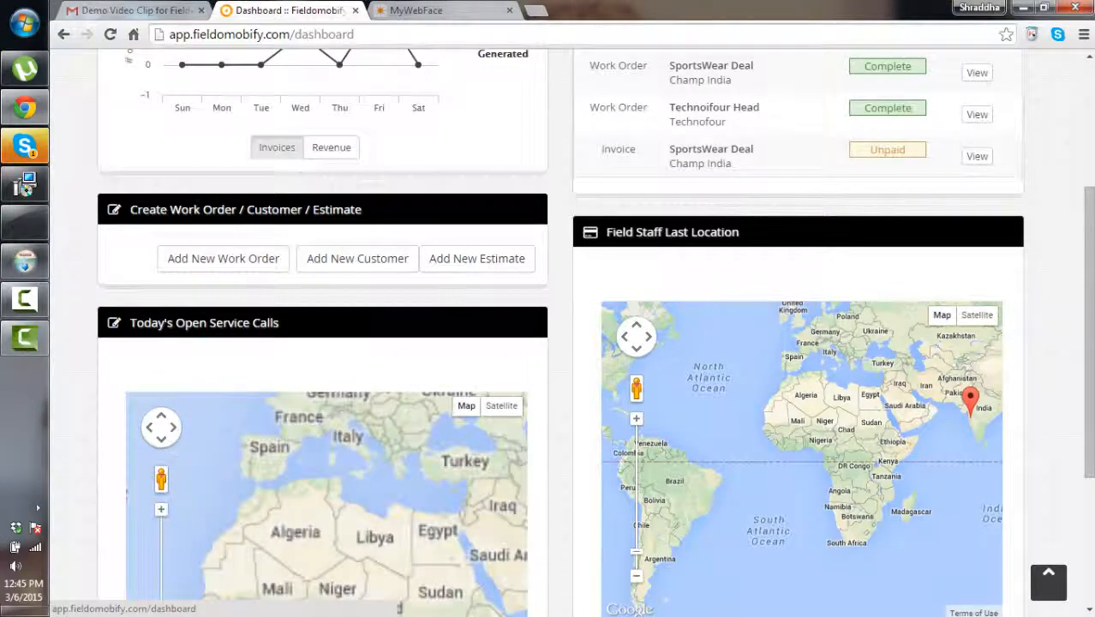
pyautogui.scroll(2, 359, 98)
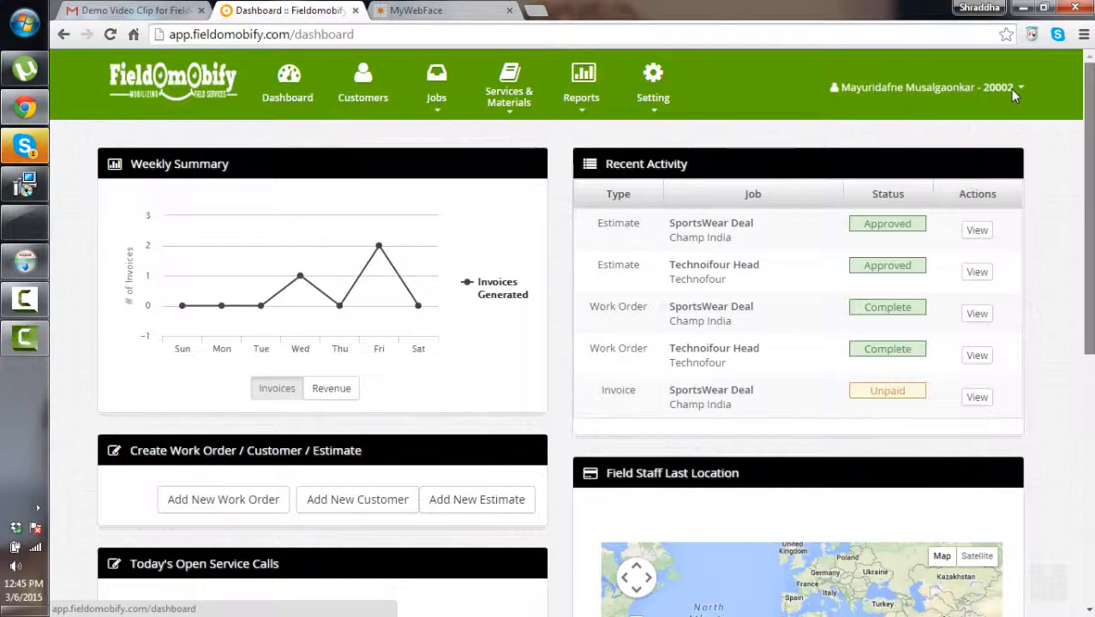
pyautogui.click(353, 97)
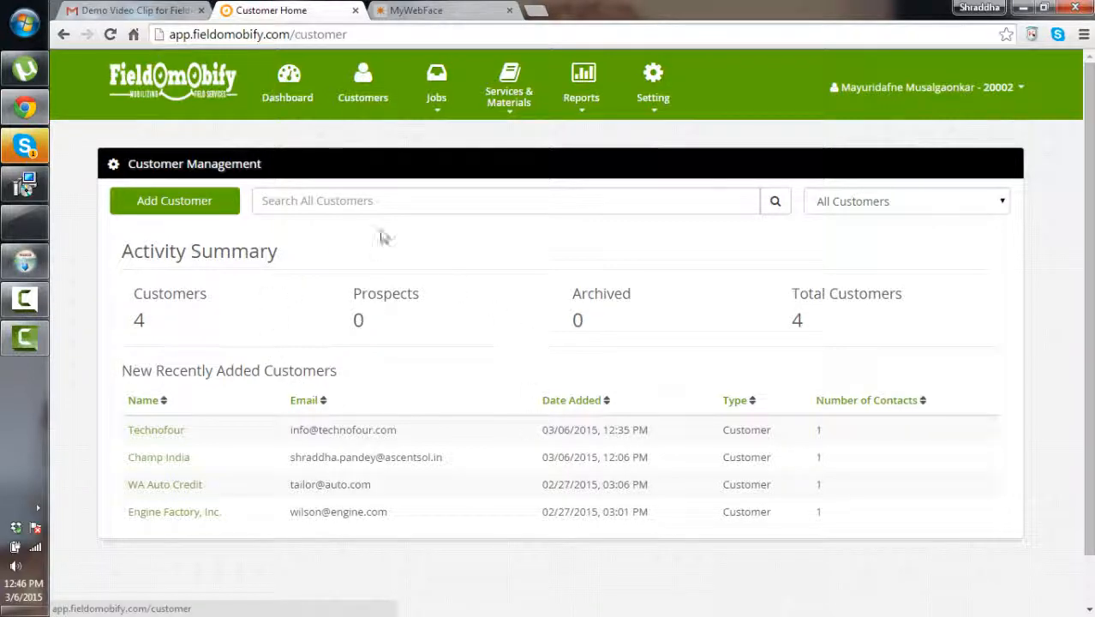
# Show the Jobs and Reports menu options, then return to the Customer Management page
pyautogui.click(437, 102)
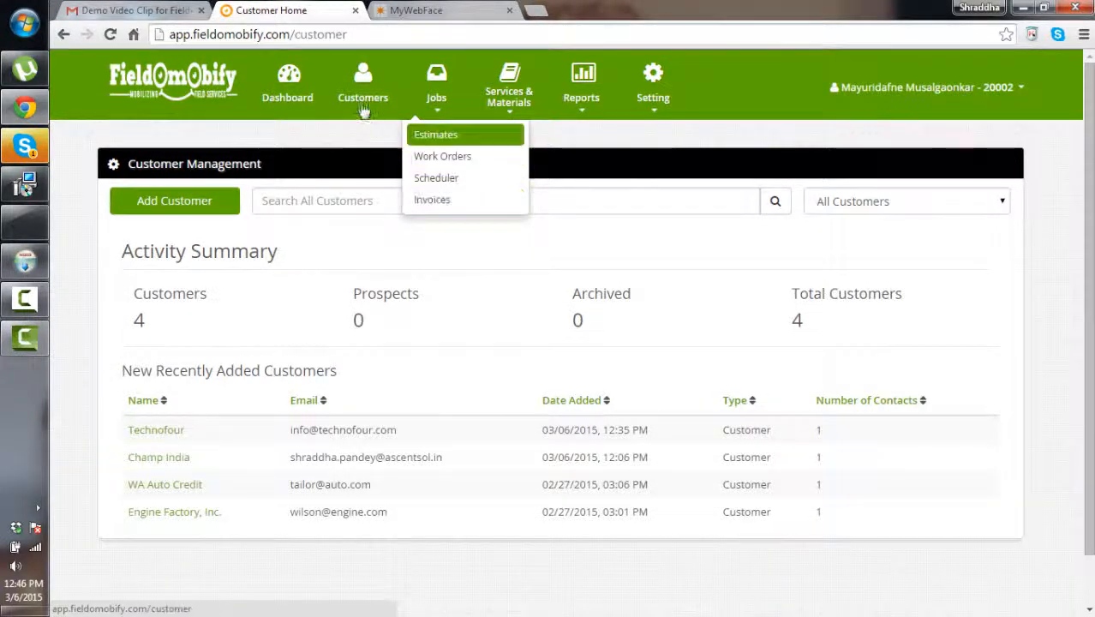
pyautogui.click(323, 109)
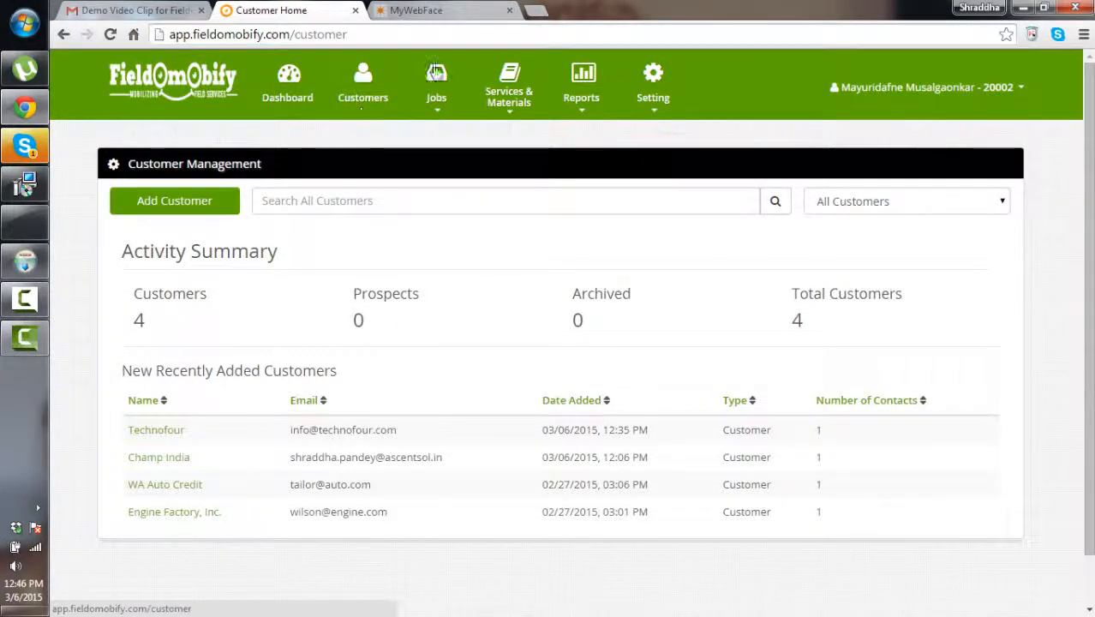
pyautogui.moveTo(509, 102)
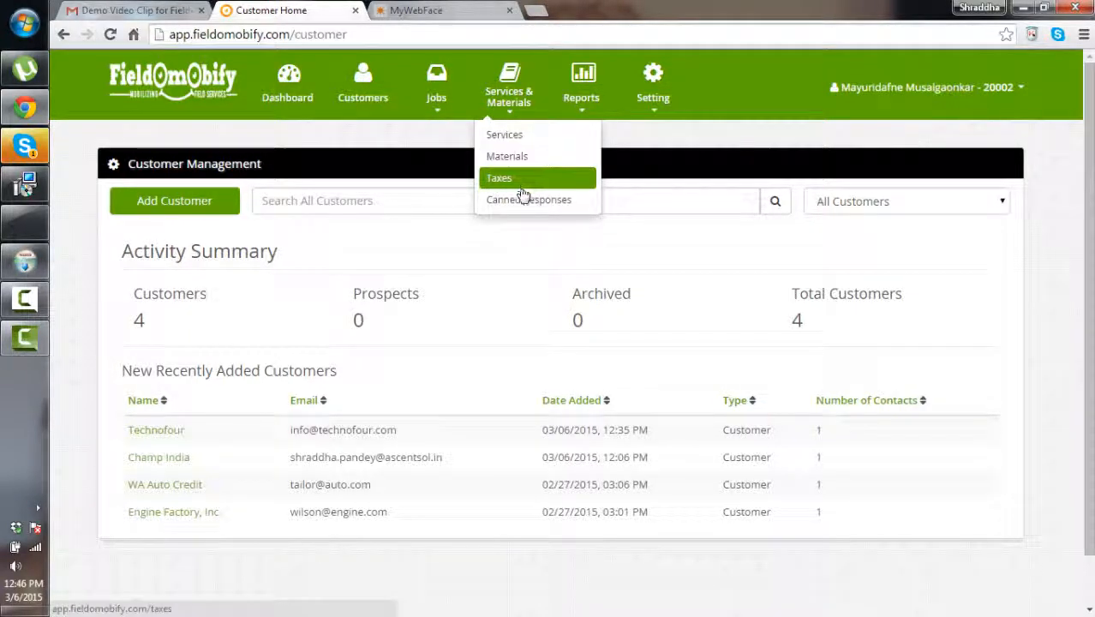
pyautogui.moveTo(638, 114)
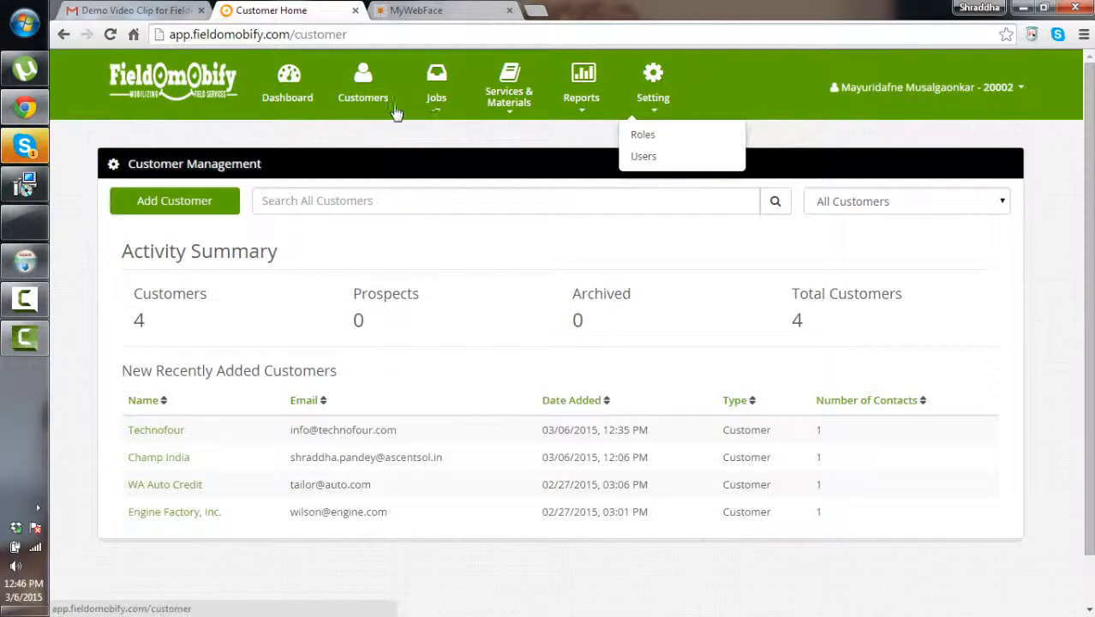
pyautogui.moveTo(424, 108)
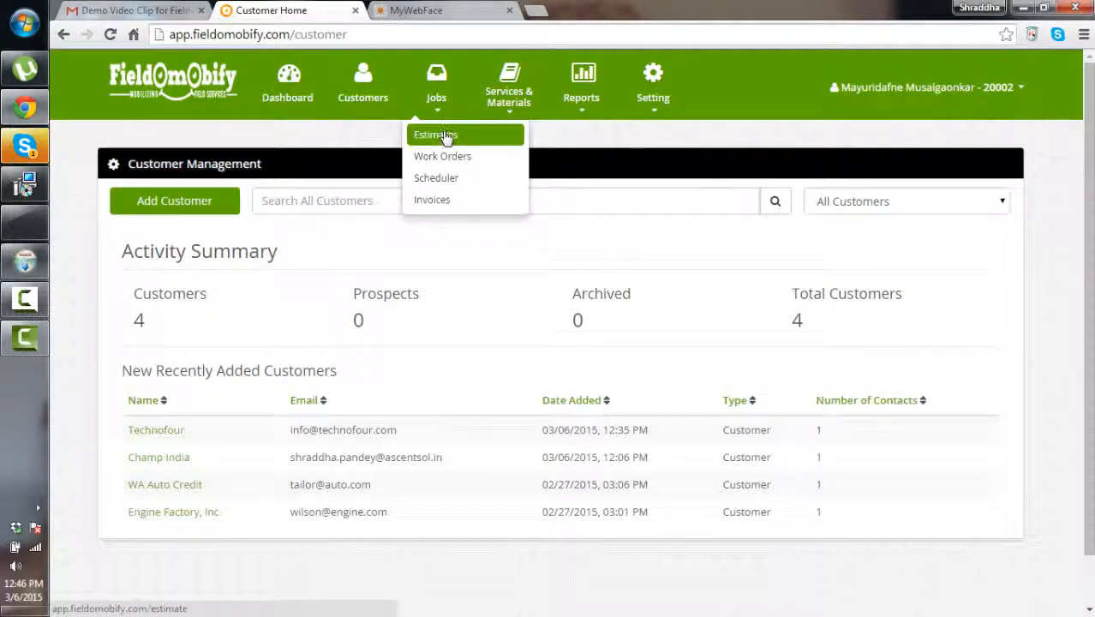
pyautogui.moveTo(437, 135)
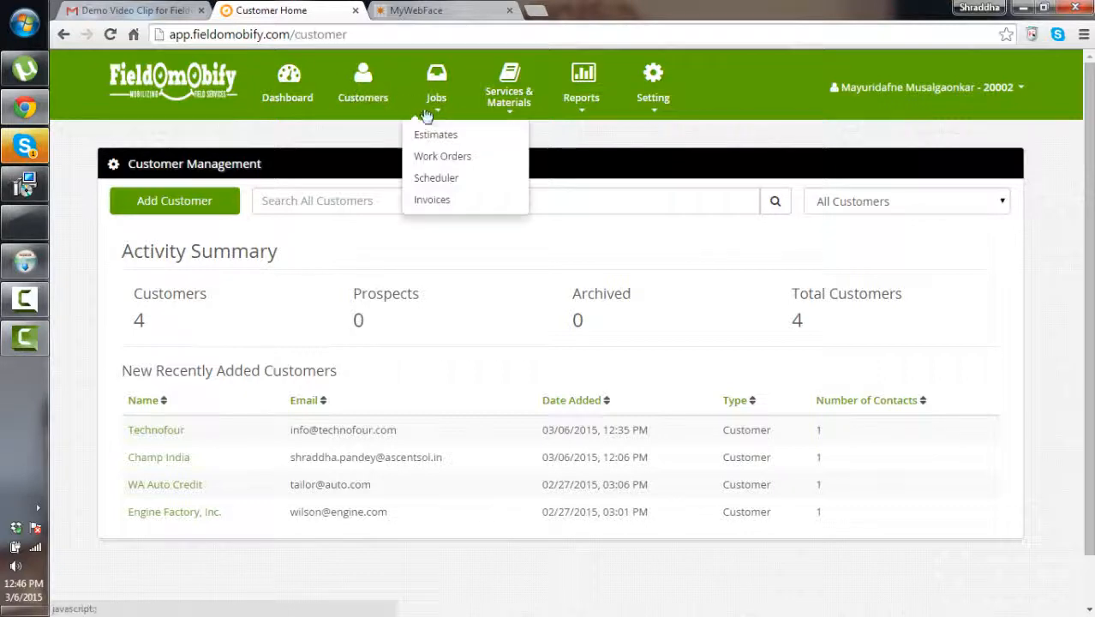
pyautogui.moveTo(583, 108)
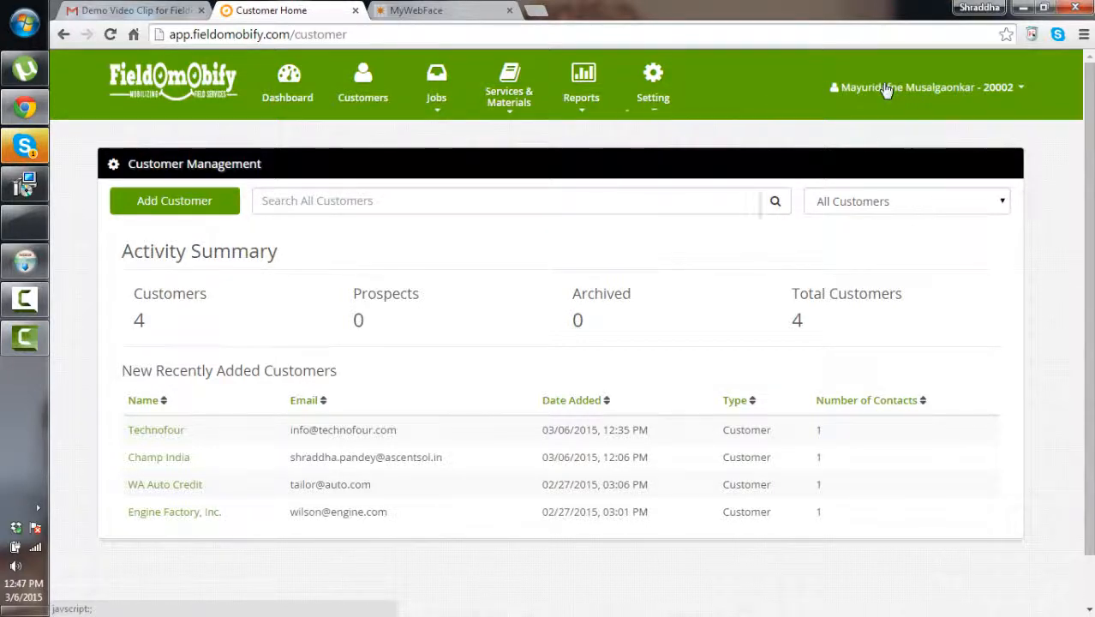
# Log out from the user account menu, dismissing the Windows color-scheme prompt first
pyautogui.click(960, 90)
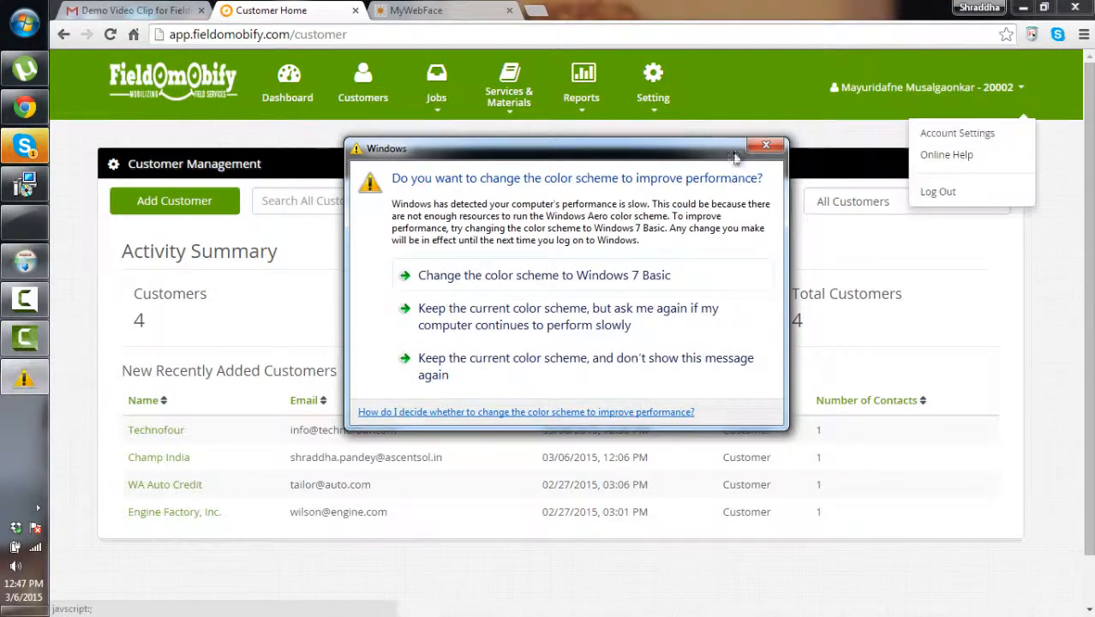
pyautogui.click(765, 145)
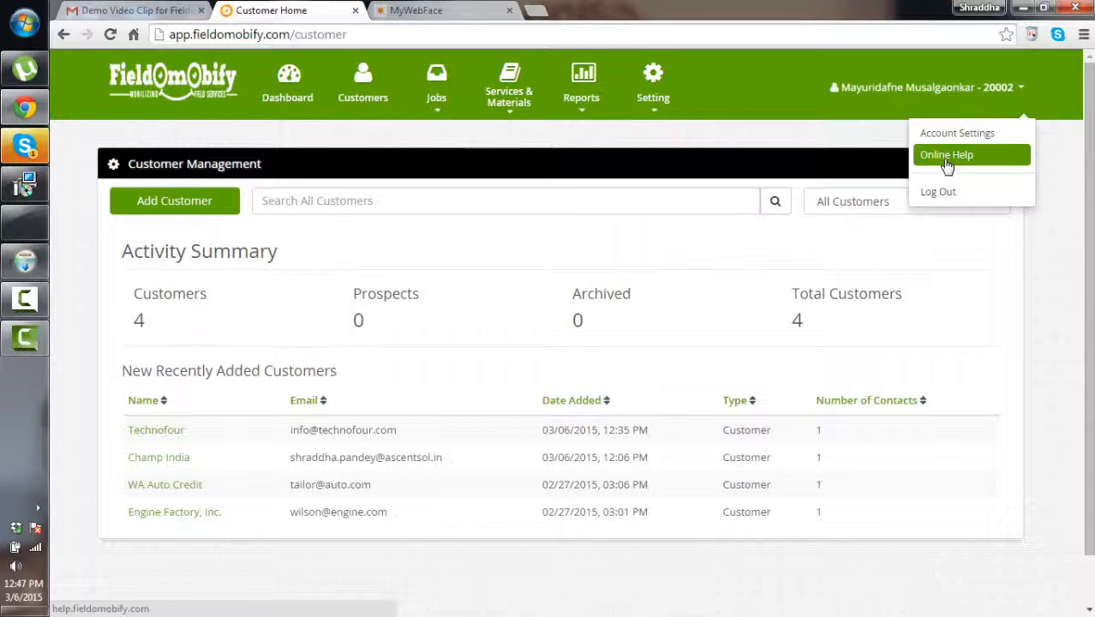
pyautogui.click(941, 199)
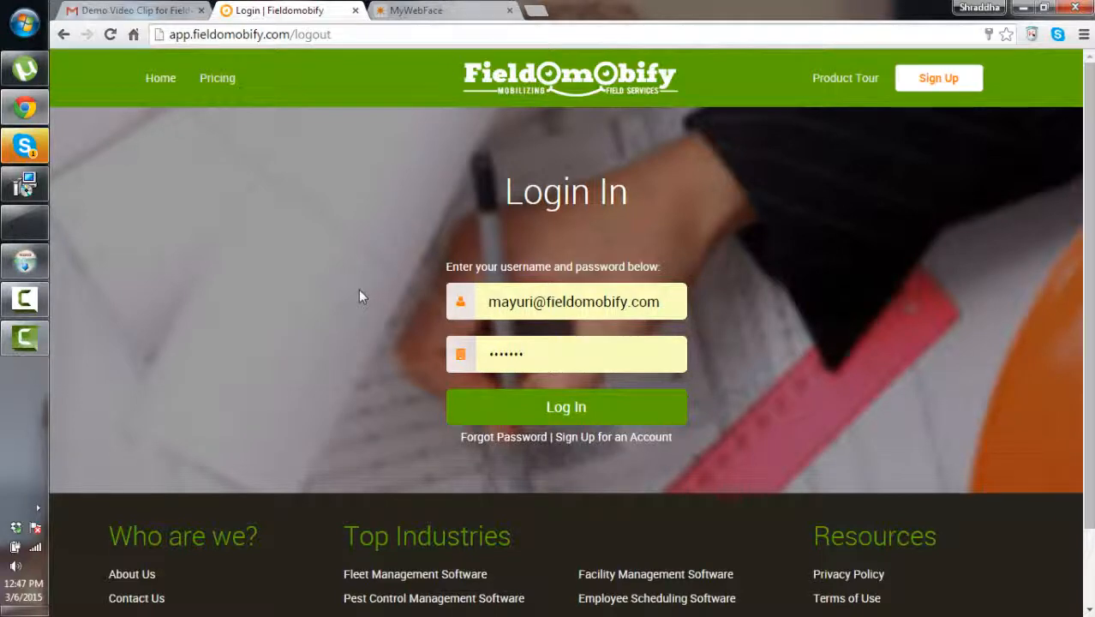
# Bring up the Camtasia Studio window and its screen recorder controls
pyautogui.click(25, 337)
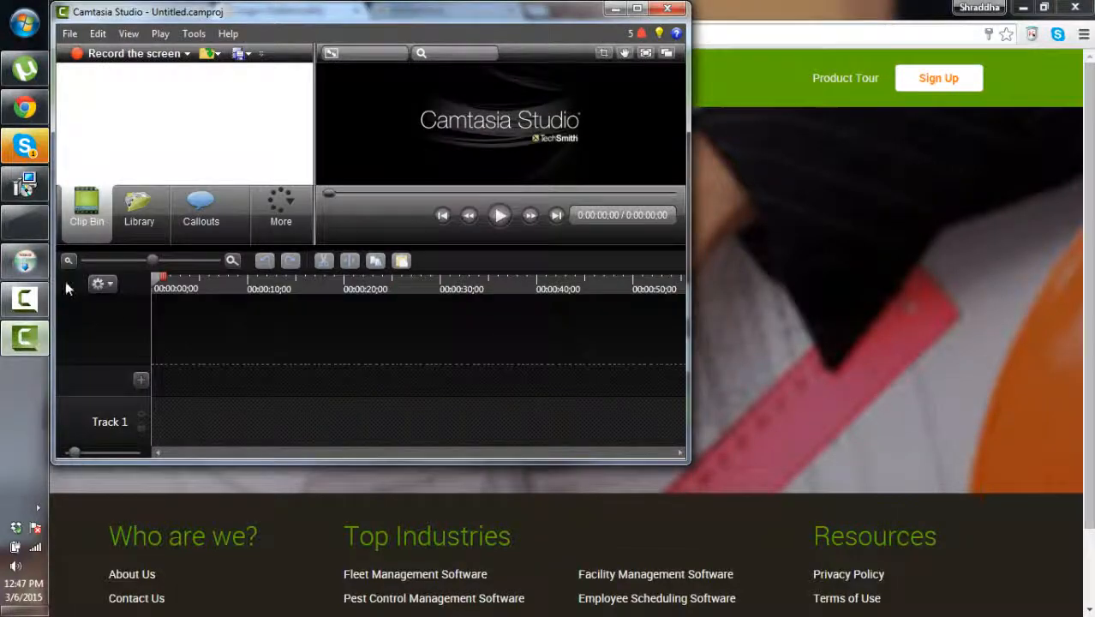
pyautogui.click(25, 298)
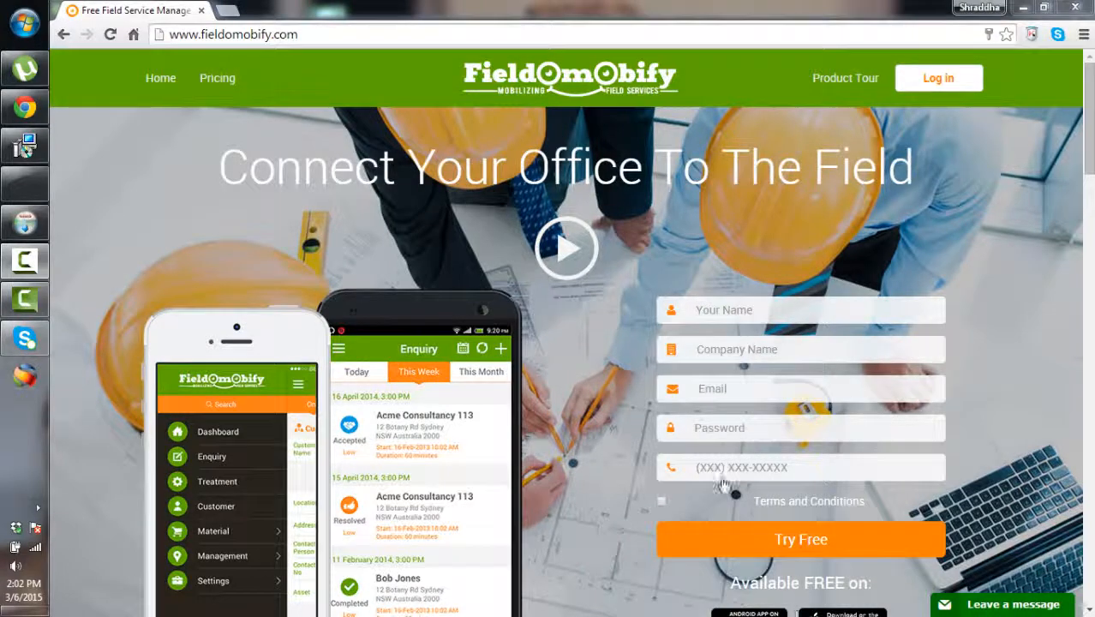
pyautogui.scroll(-5, 977, 349)
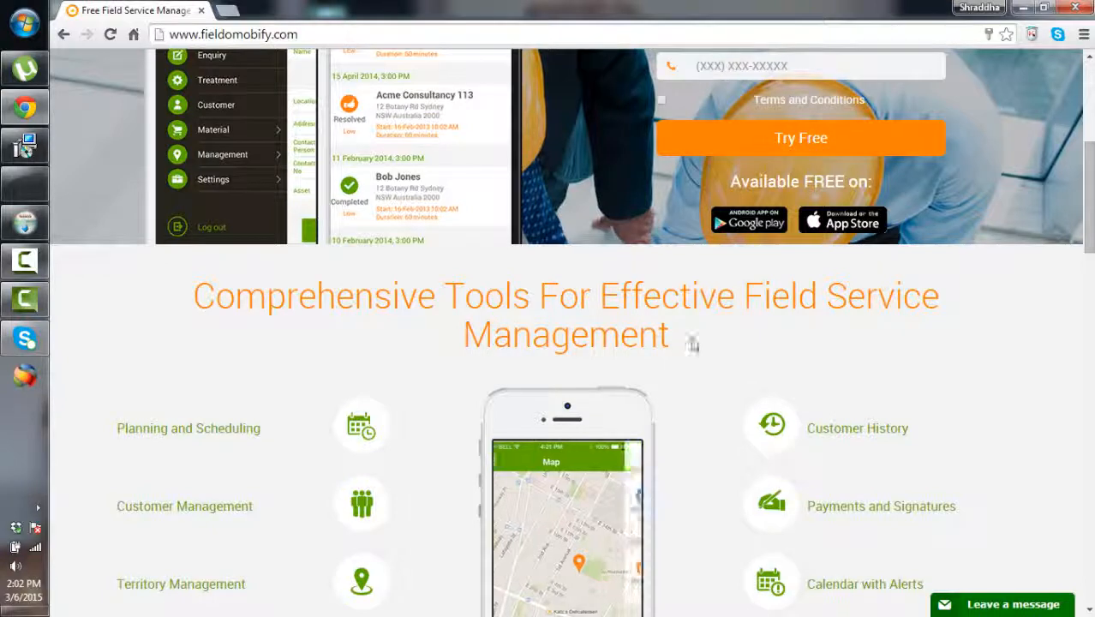
pyautogui.scroll(-3, 212, 406)
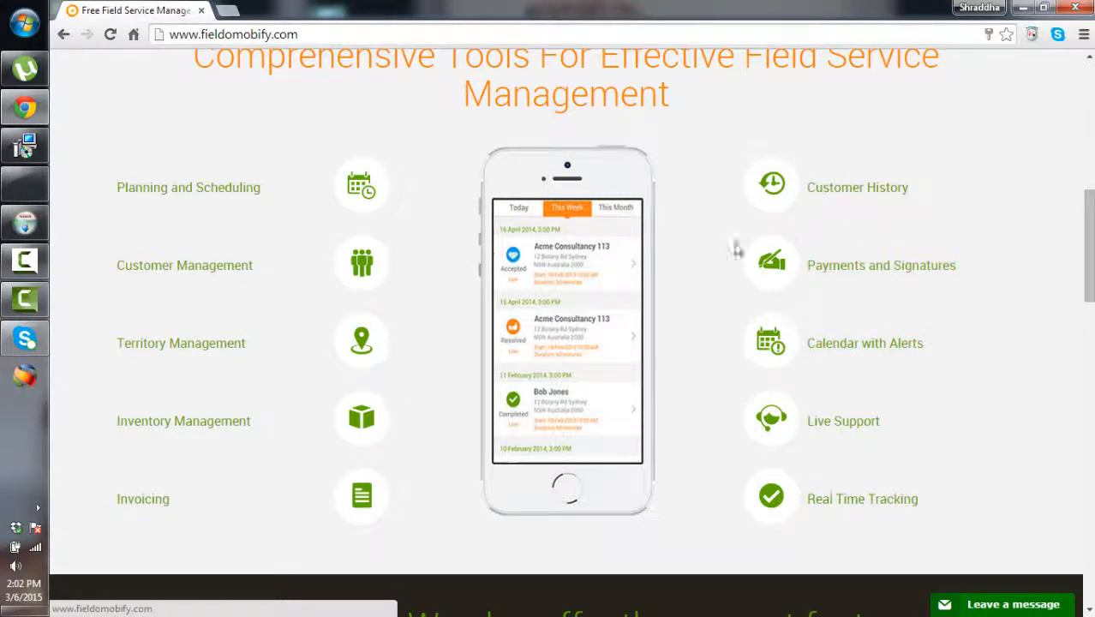
pyautogui.scroll(-4, 307, 492)
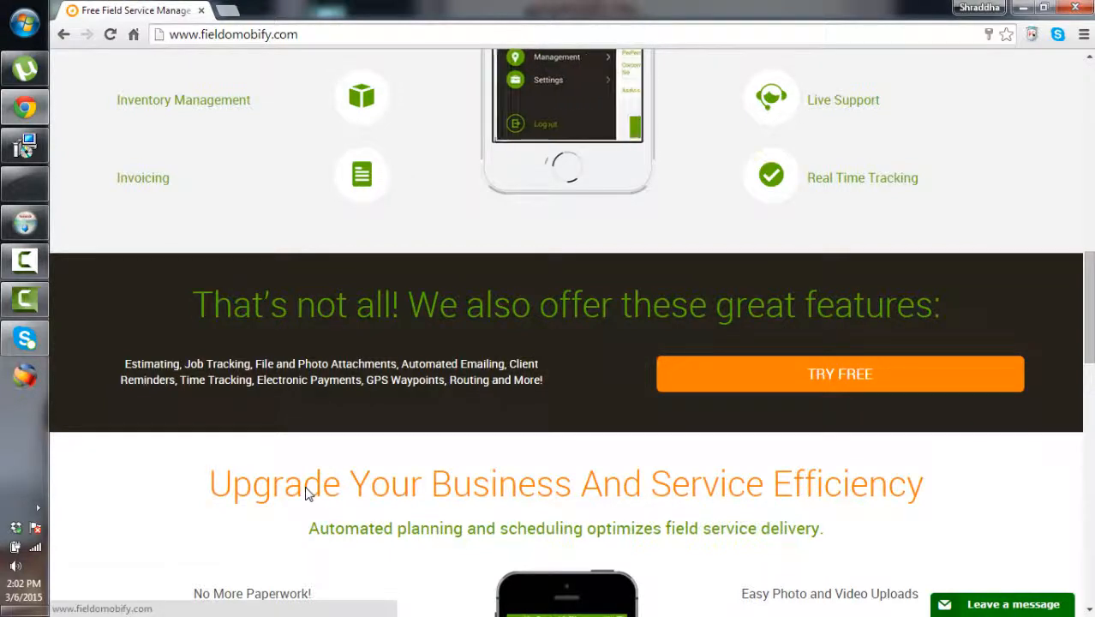
pyautogui.scroll(-3, 327, 480)
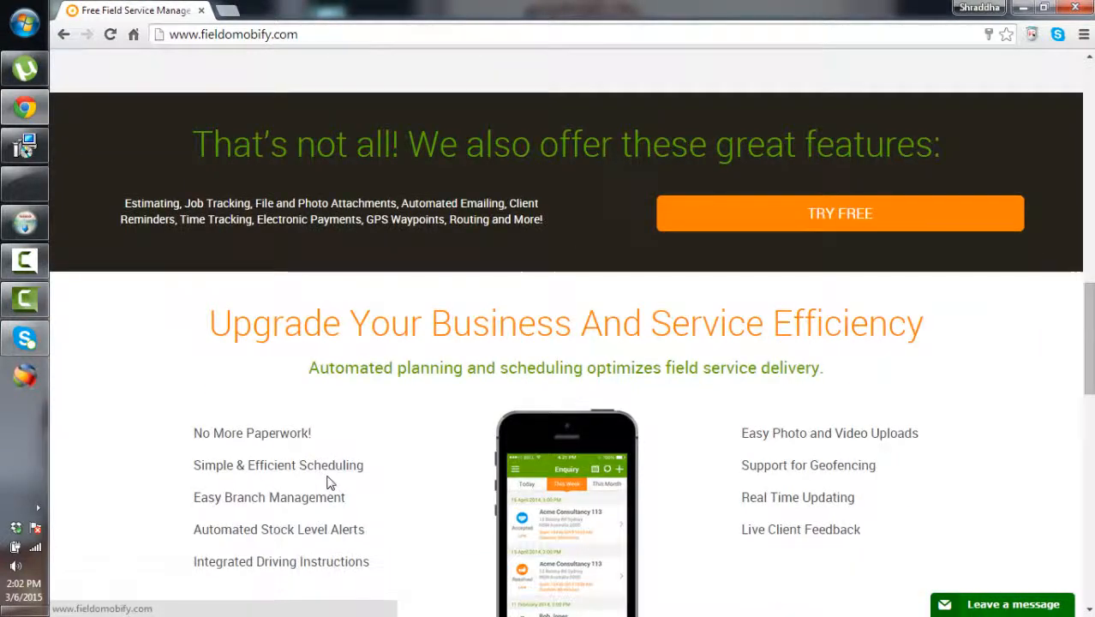
pyautogui.scroll(-1, 326, 480)
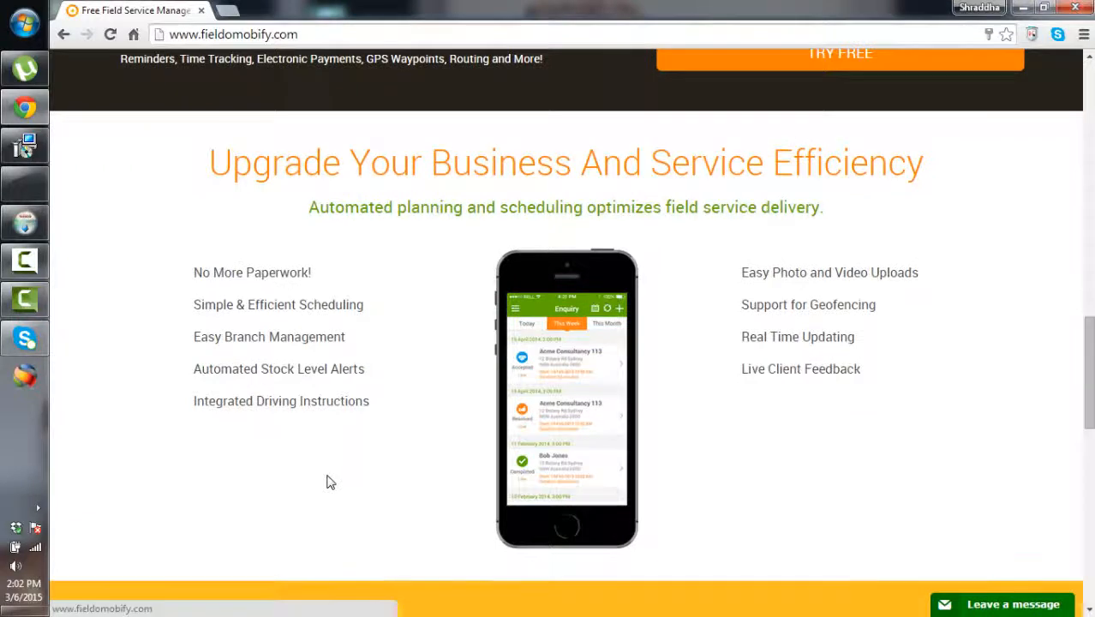
pyautogui.scroll(-2, 326, 480)
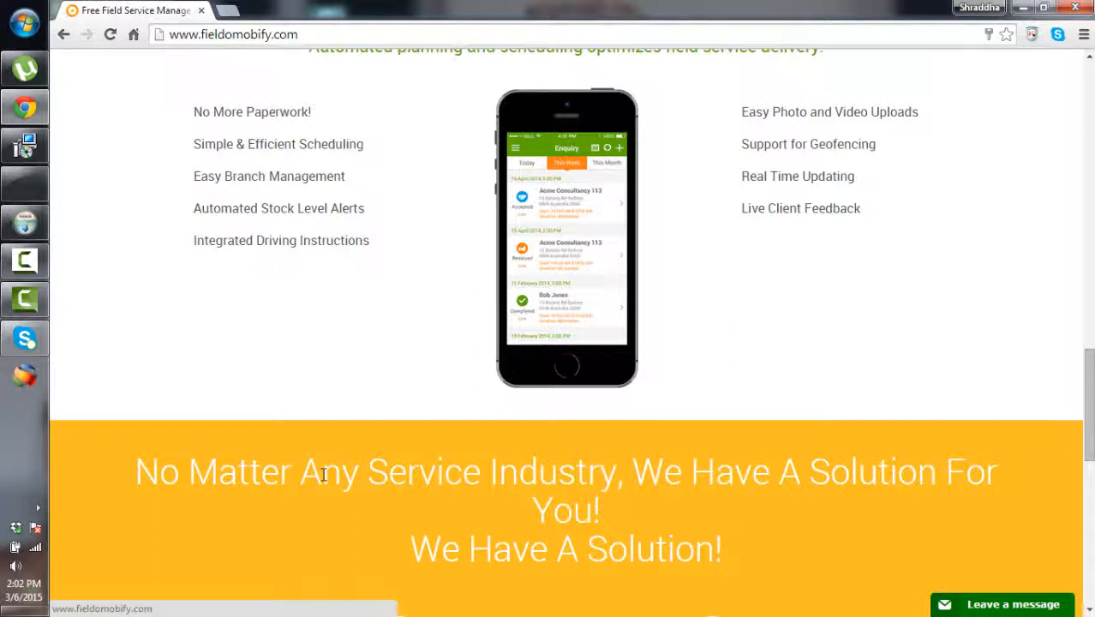
pyautogui.scroll(-2, 320, 470)
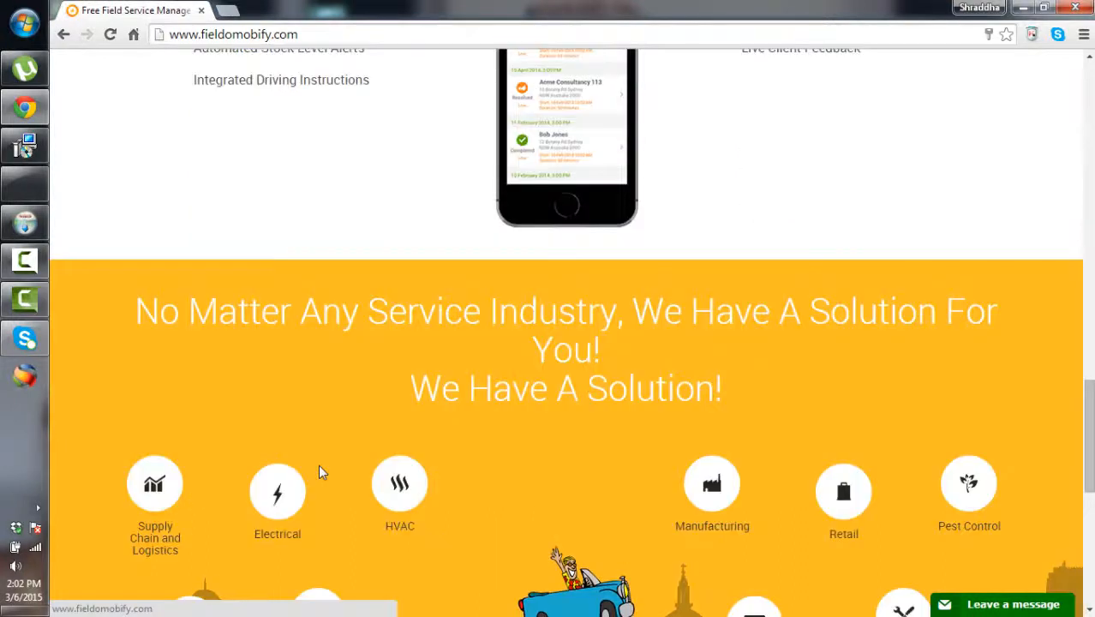
pyautogui.scroll(-1, 319, 471)
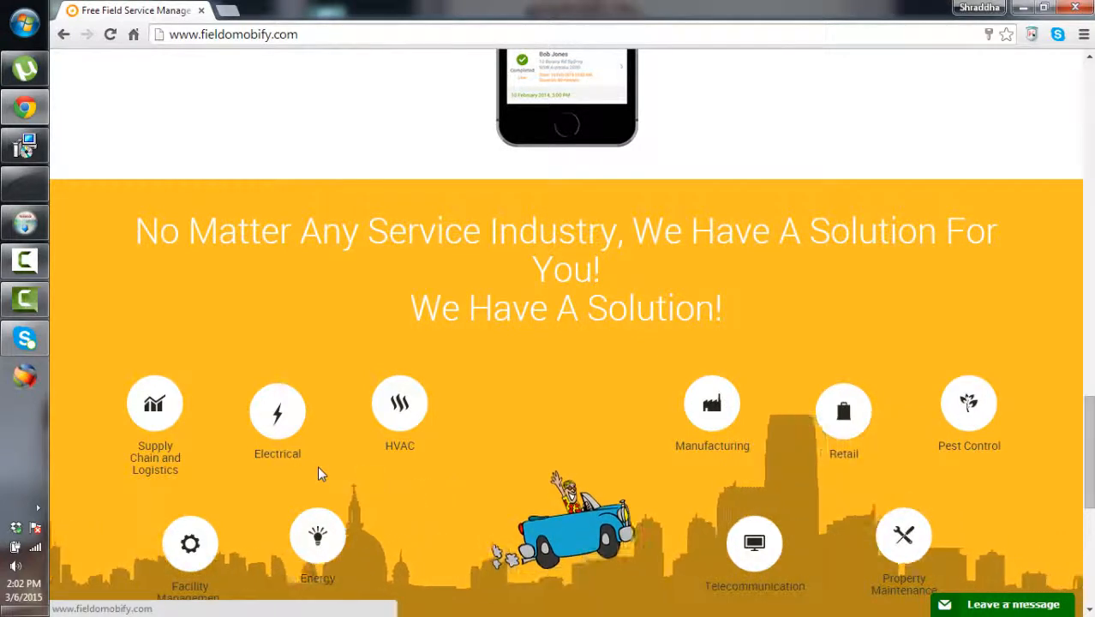
pyautogui.scroll(-3, 318, 468)
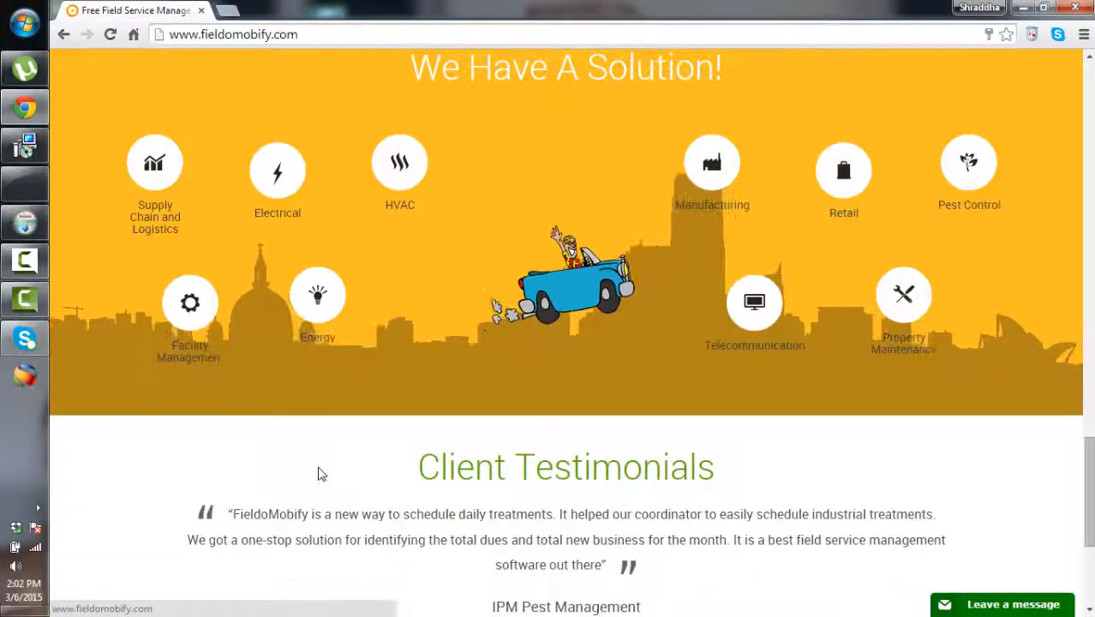
pyautogui.scroll(-2, 317, 474)
pyautogui.scroll(3, 312, 463)
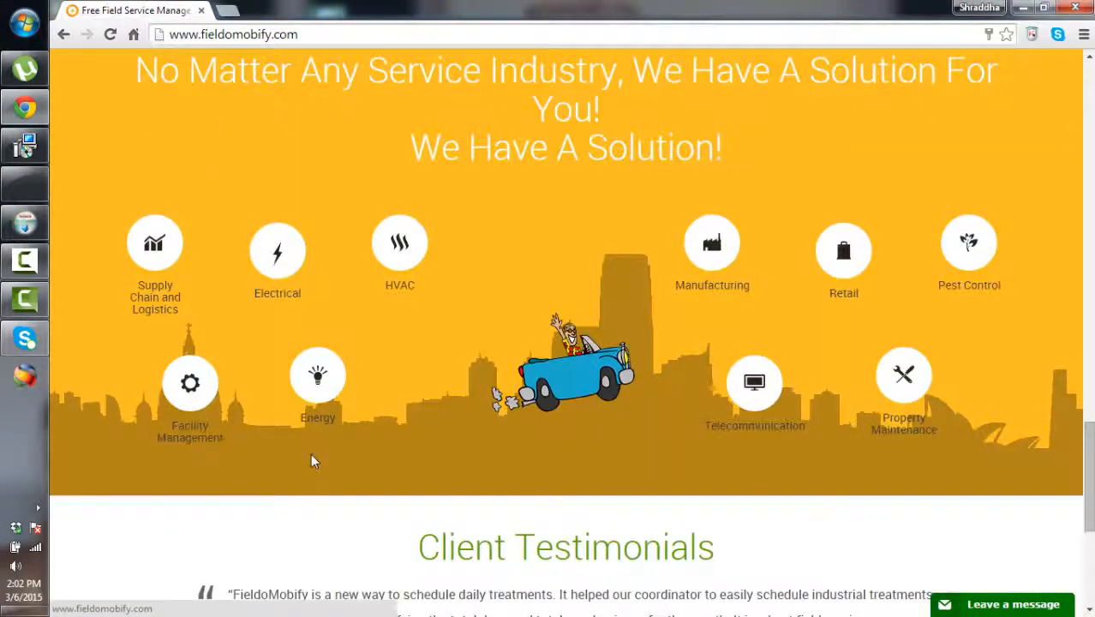
pyautogui.scroll(15, 310, 454)
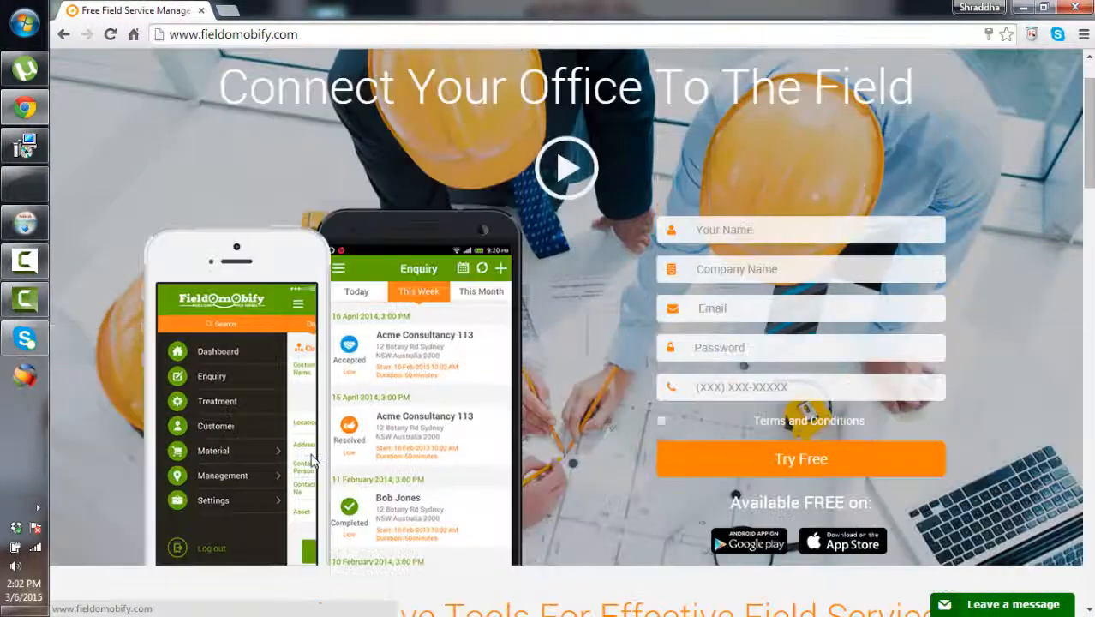
pyautogui.scroll(1, 312, 461)
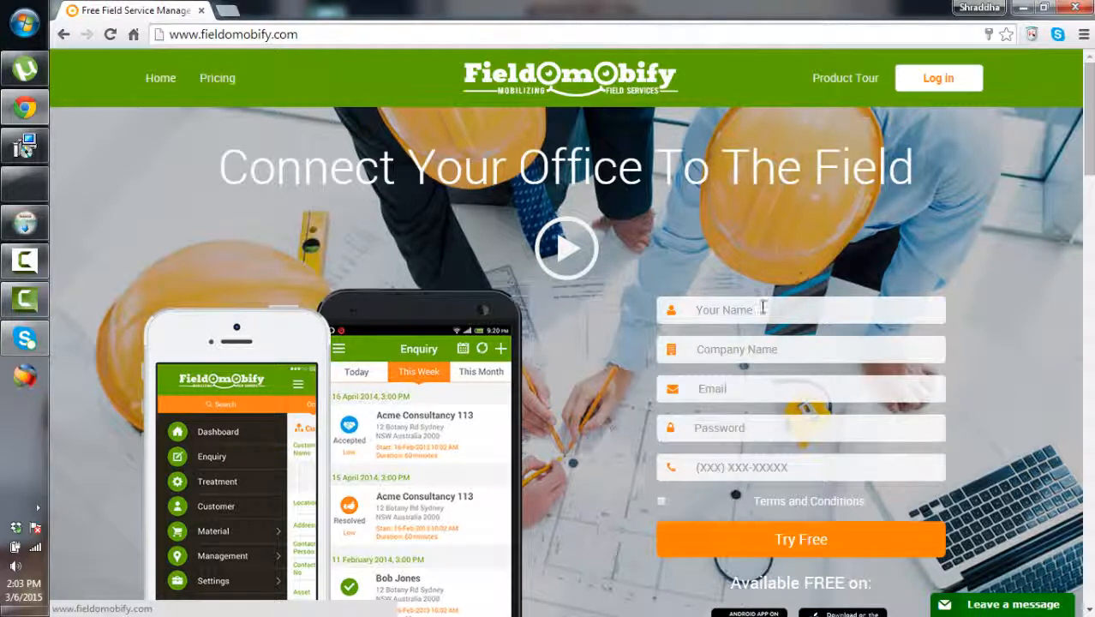
pyautogui.scroll(-2, 727, 334)
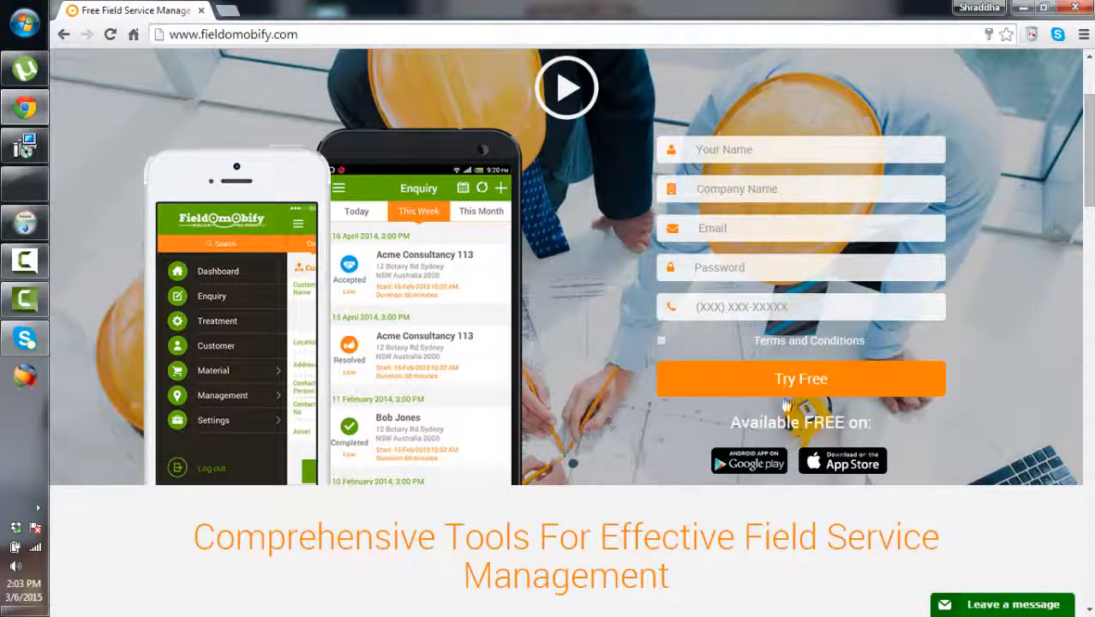
pyautogui.scroll(2, 565, 385)
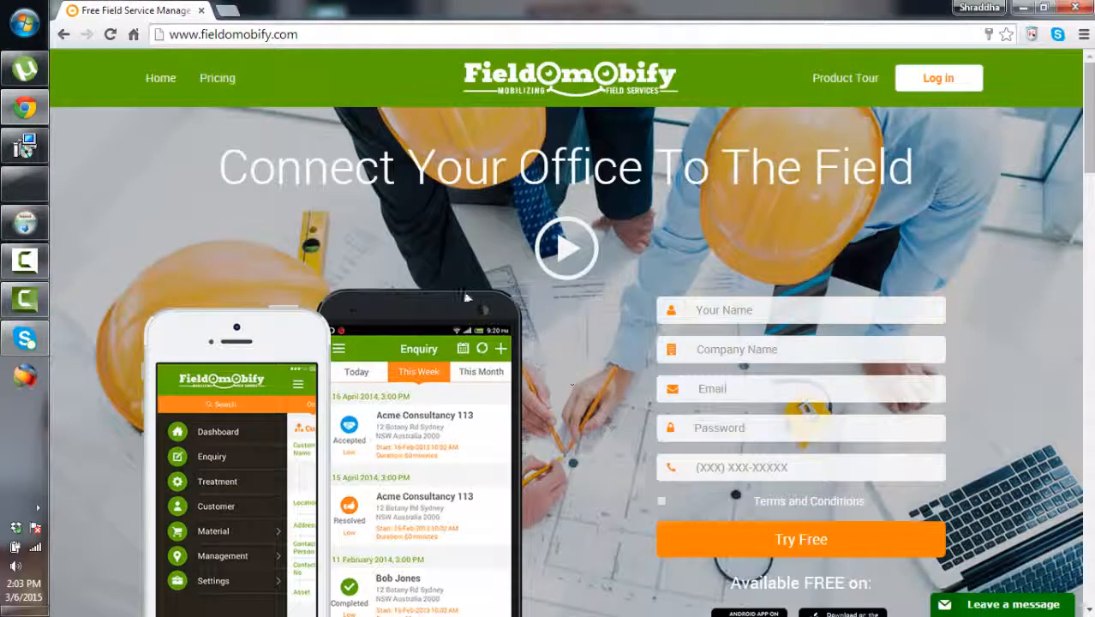
pyautogui.click(336, 34)
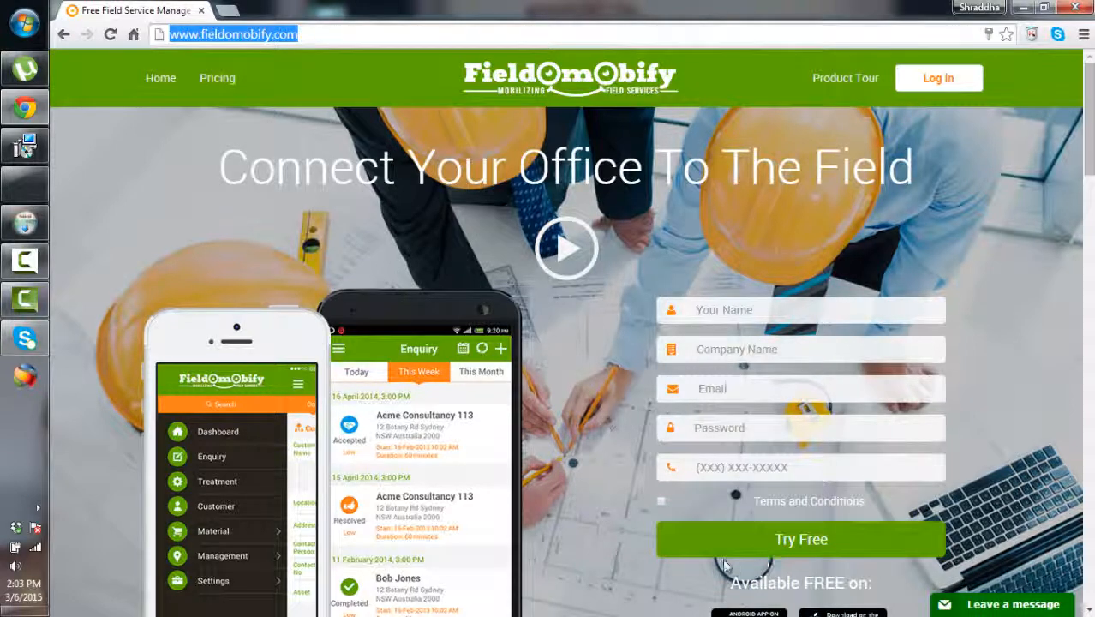
pyautogui.scroll(-2, 643, 458)
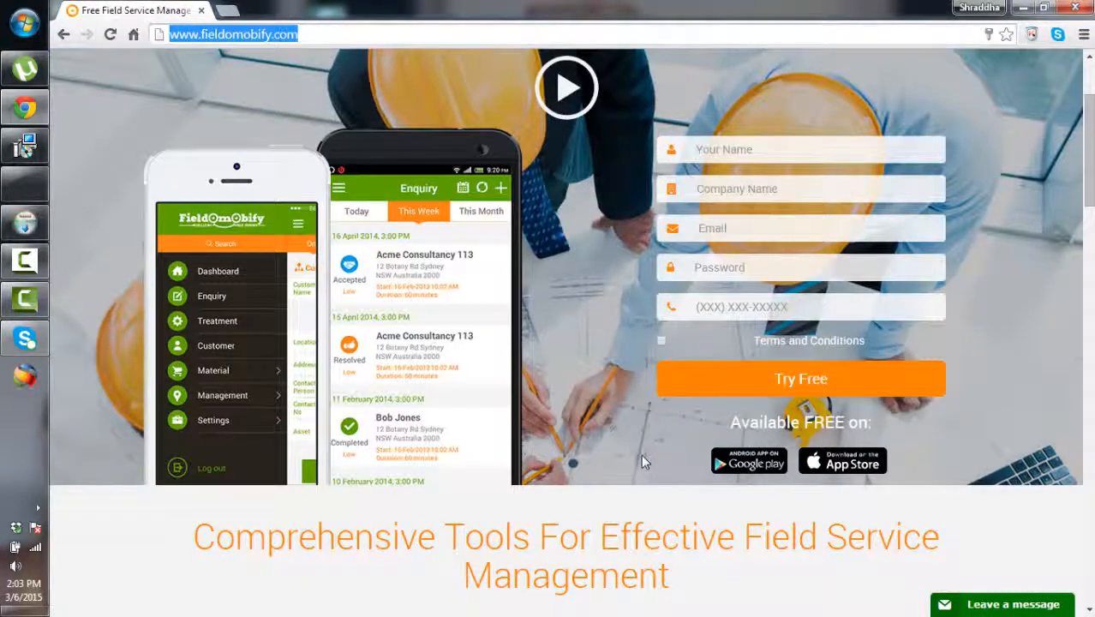
pyautogui.scroll(2, 643, 460)
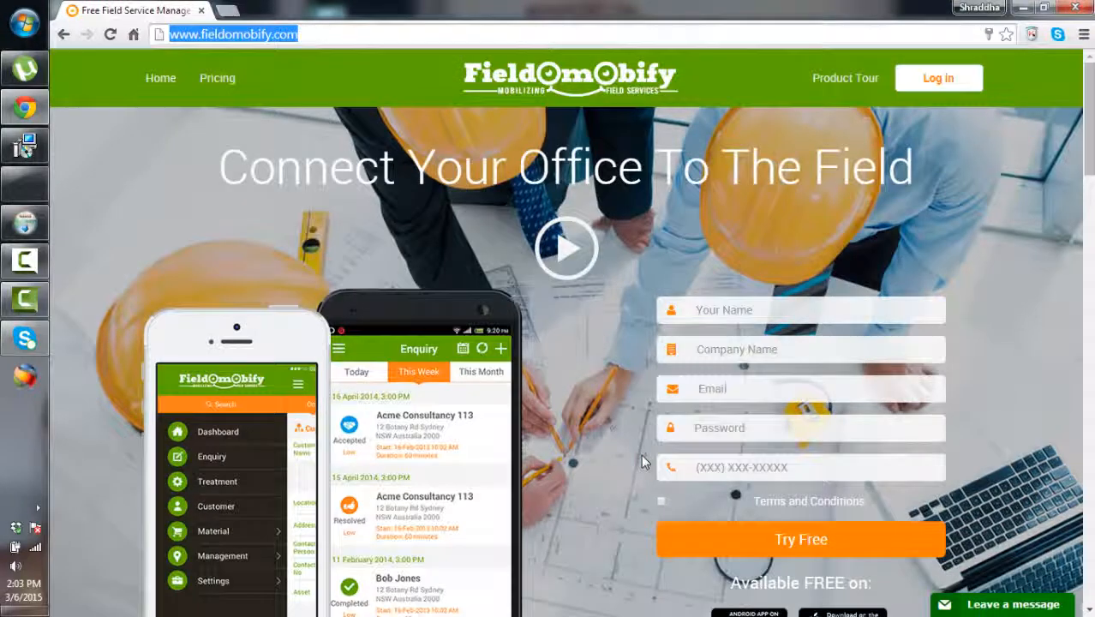
# Log back in with the saved credentials and enter the Ascent IT SOlution-20002 site
pyautogui.click(918, 85)
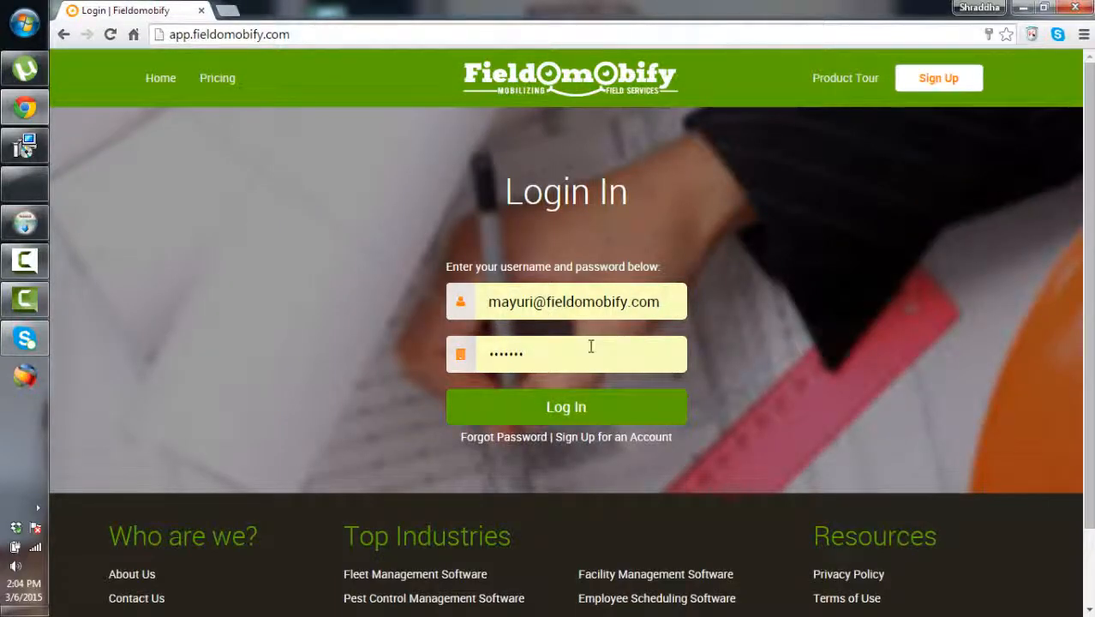
pyautogui.click(565, 411)
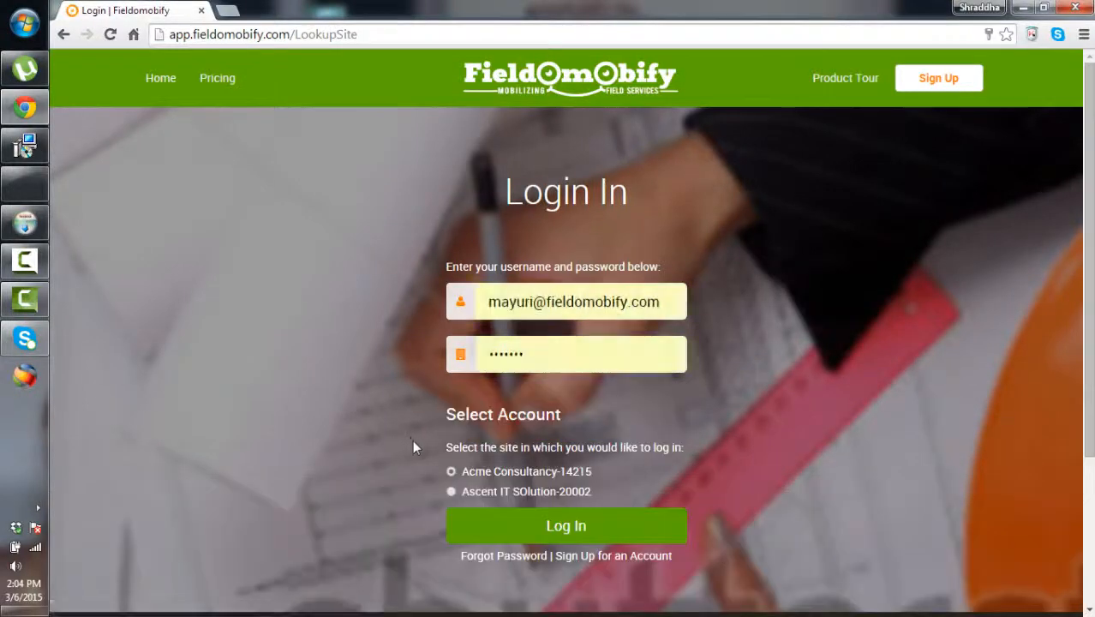
pyautogui.scroll(-1, 581, 433)
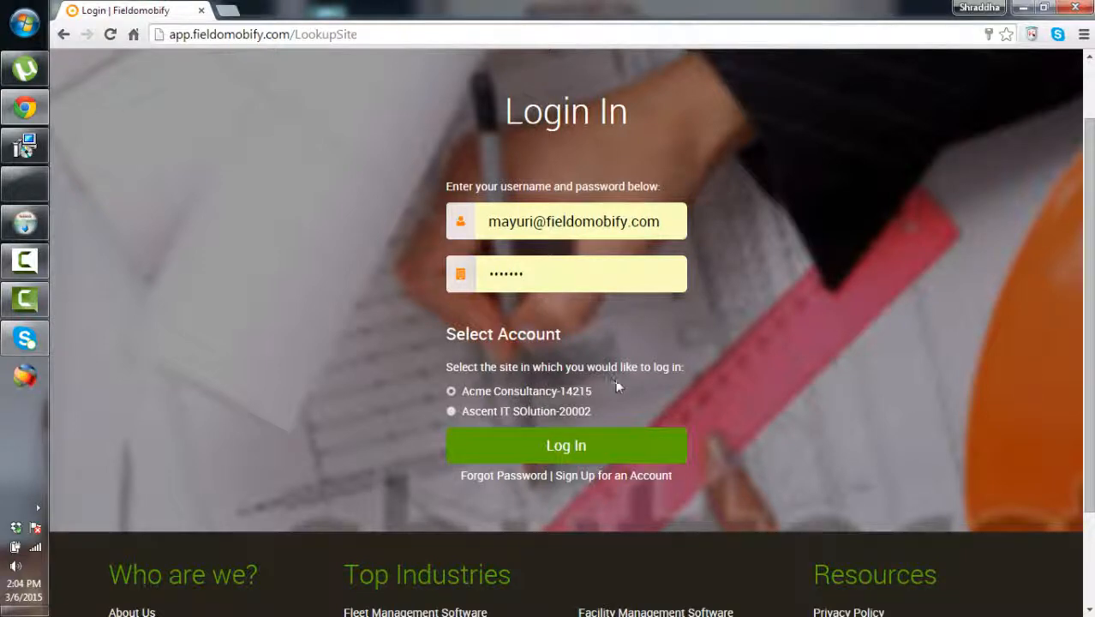
pyautogui.click(450, 412)
pyautogui.click(492, 454)
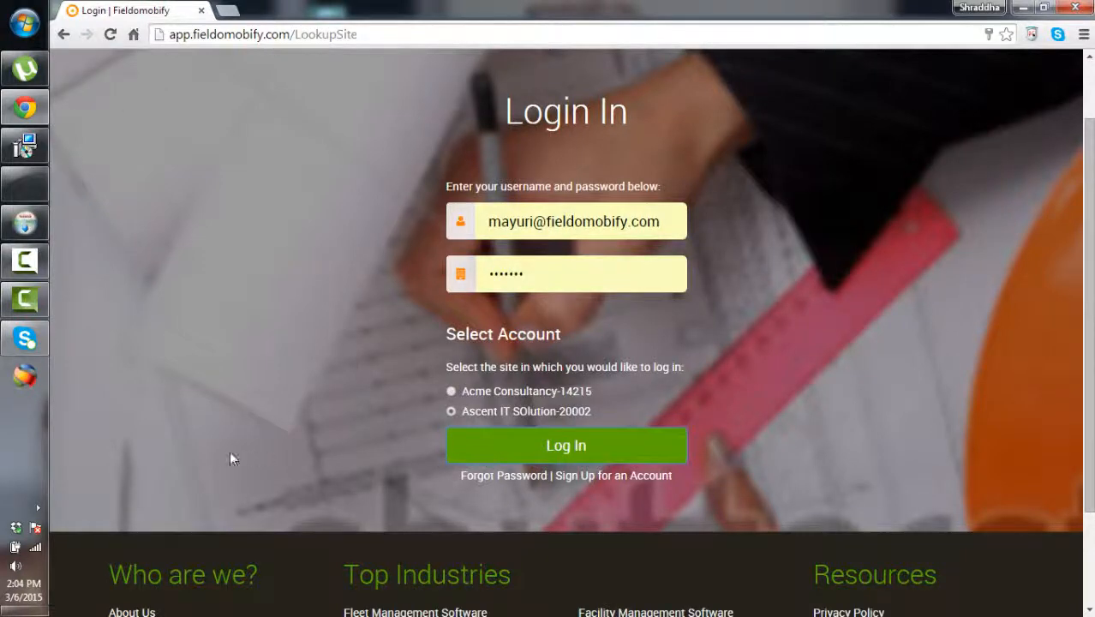
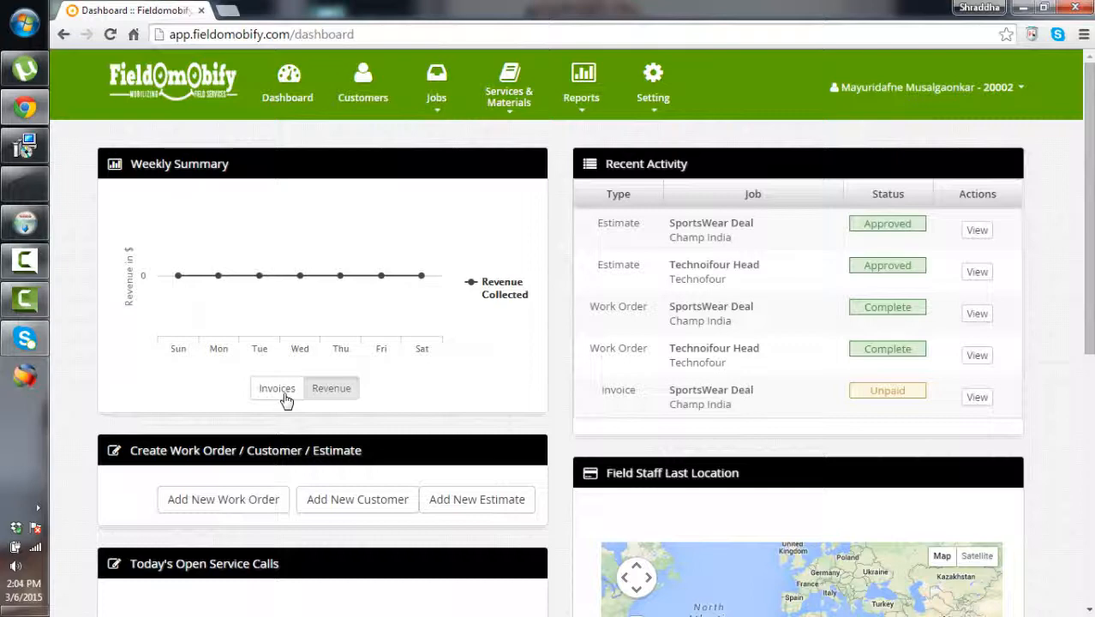
# Dismiss the color-scheme prompt and start adding a new customer from the Customers page
pyautogui.scroll(-3, 287, 401)
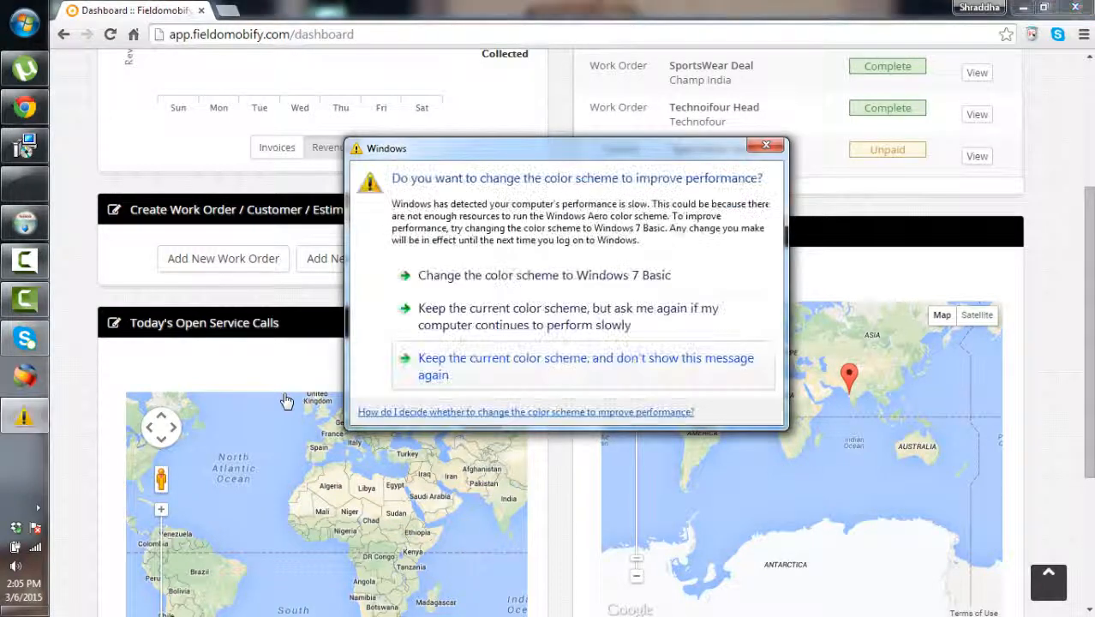
pyautogui.press('Escape')
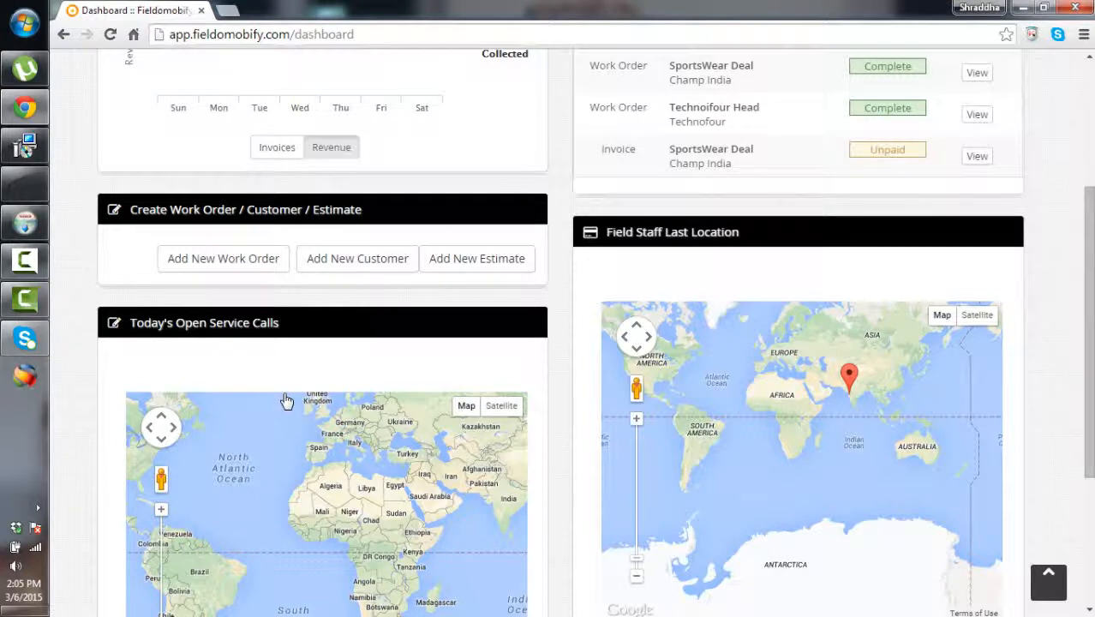
pyautogui.press('Tab')
pyautogui.scroll(-1, 287, 401)
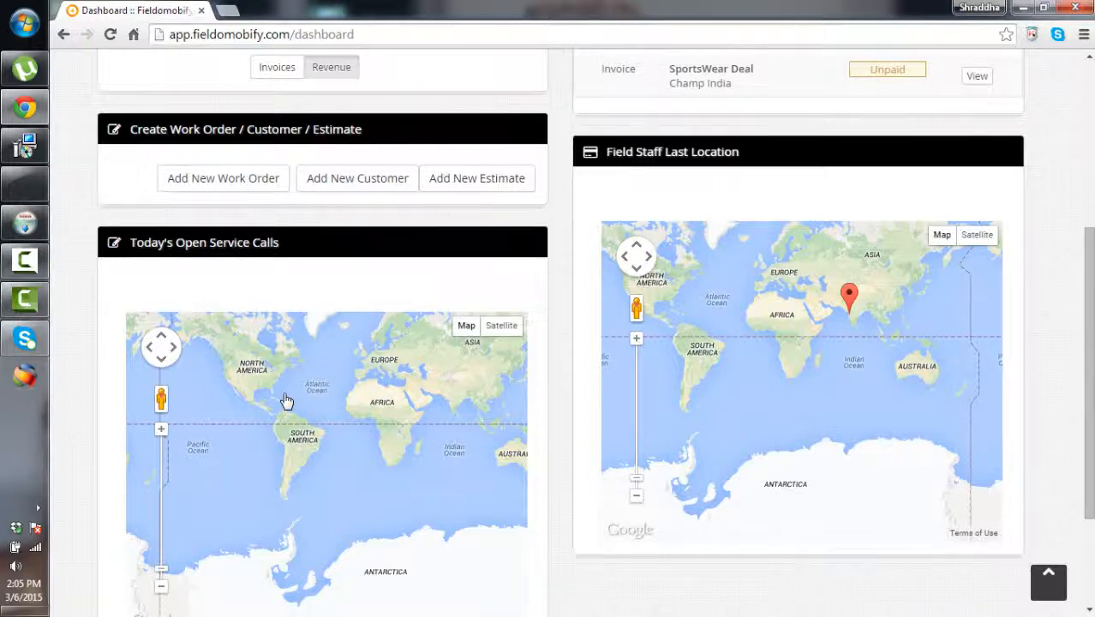
pyautogui.scroll(4, 287, 401)
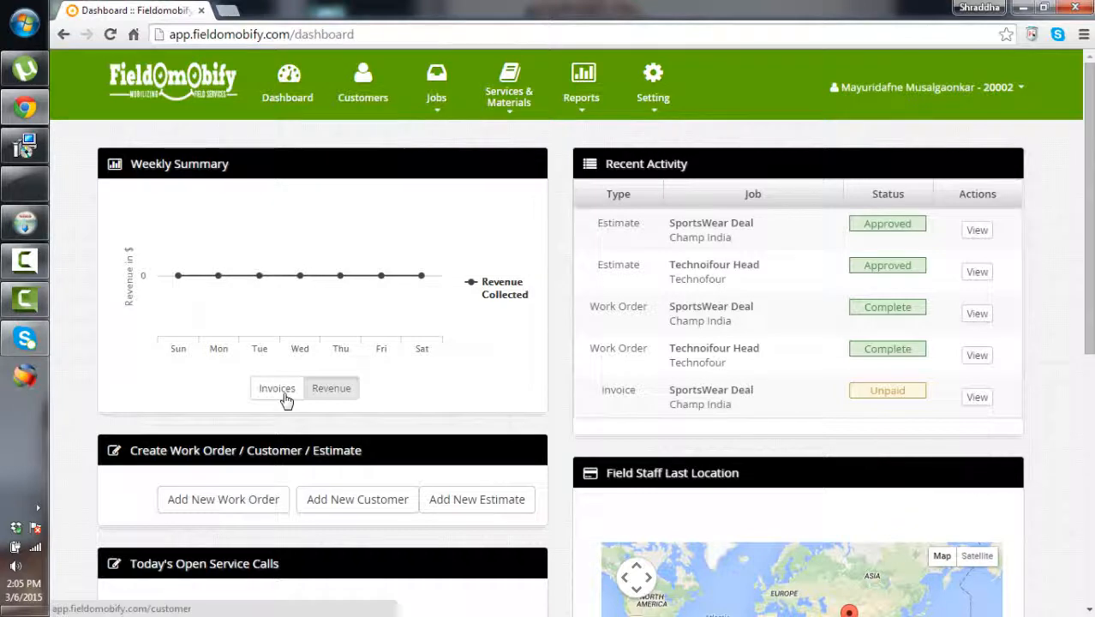
pyautogui.click(363, 83)
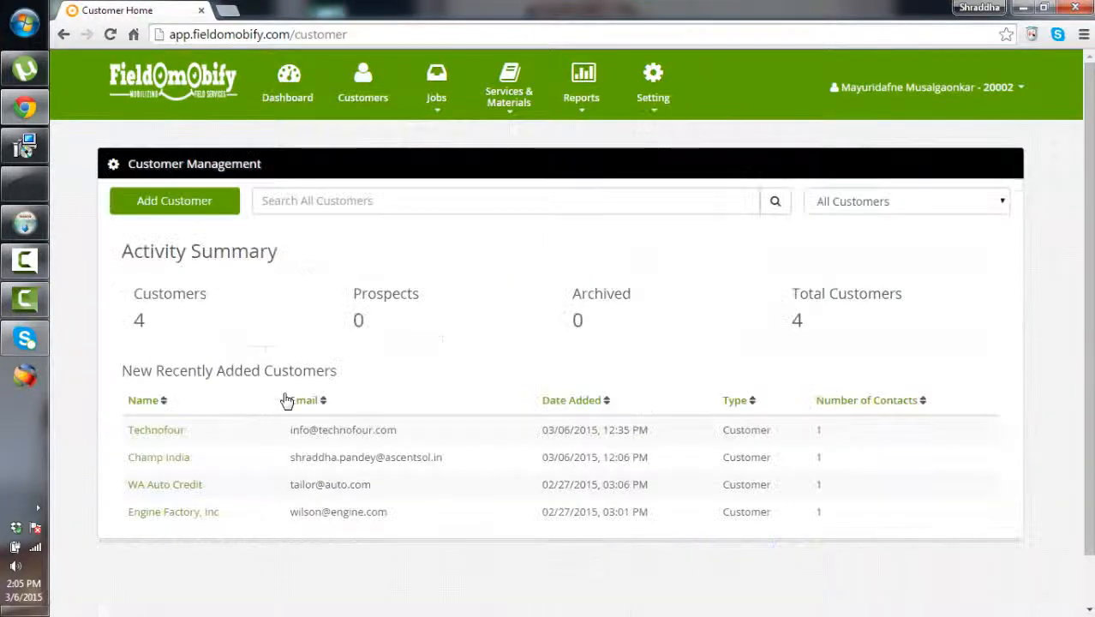
pyautogui.click(174, 201)
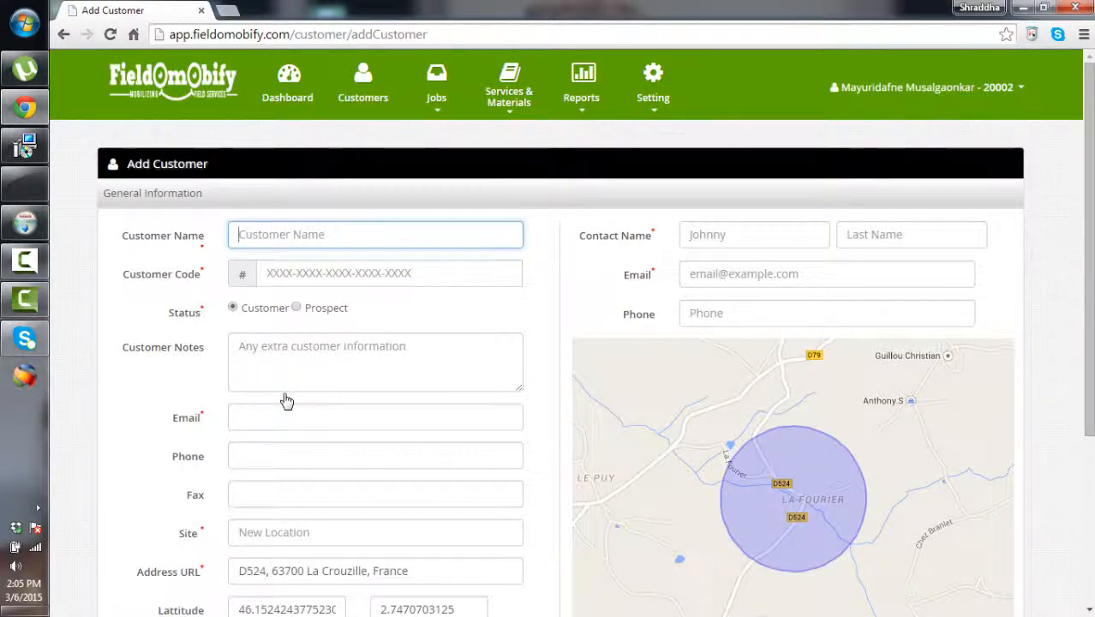
# Enter Pest Control as the customer name along with its customer code
pyautogui.write('Pest Control')
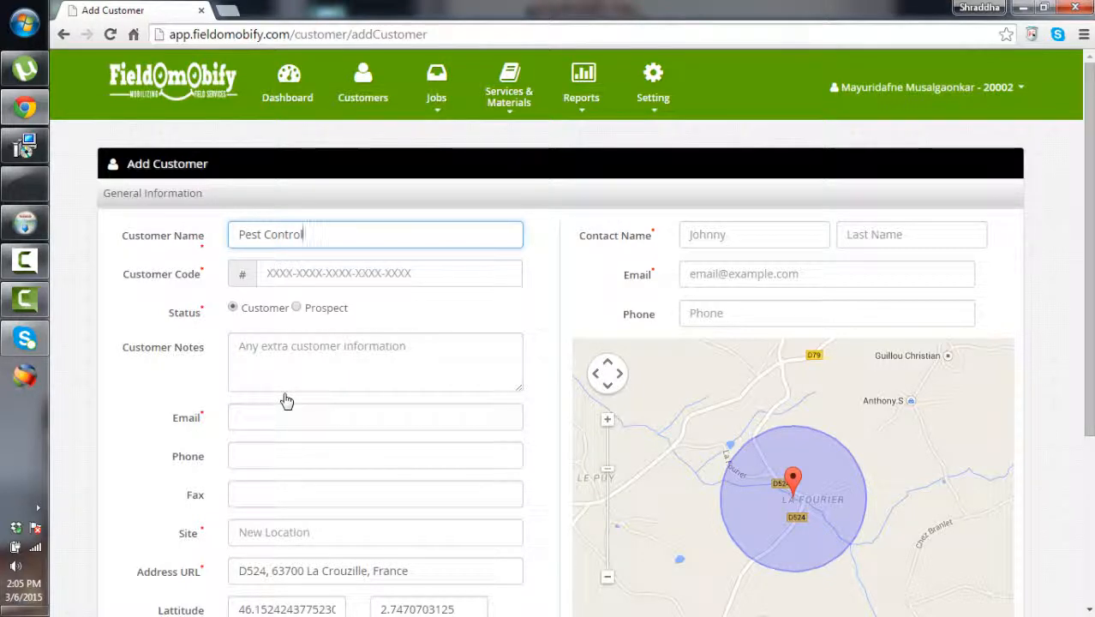
pyautogui.press('Tab')
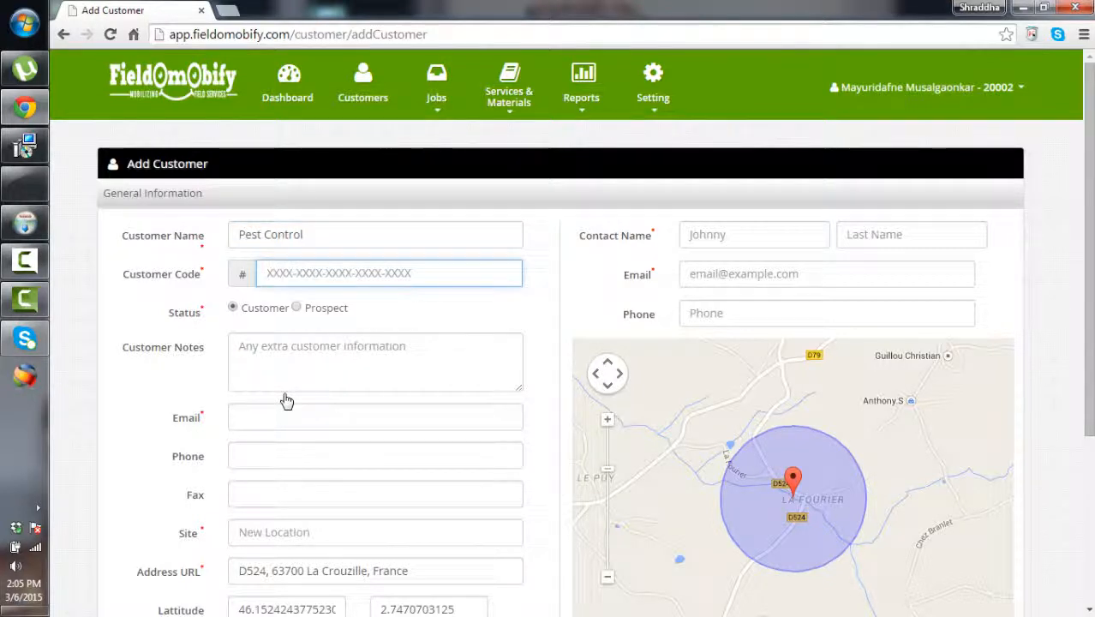
pyautogui.write('123344444')
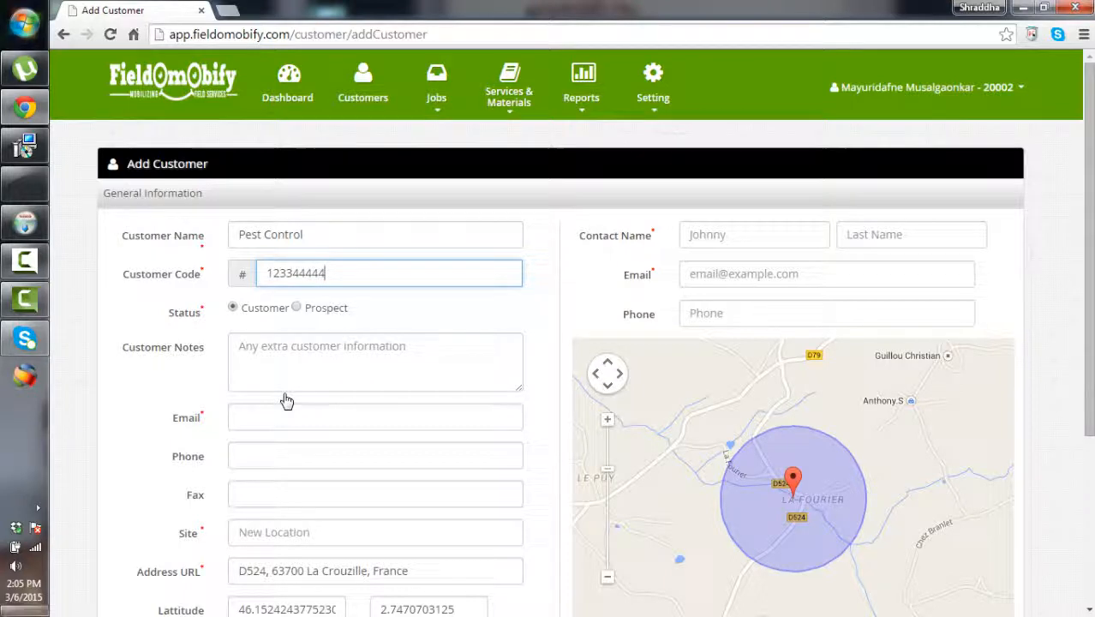
pyautogui.scroll(-1, 287, 401)
pyautogui.scroll(-1, 287, 401)
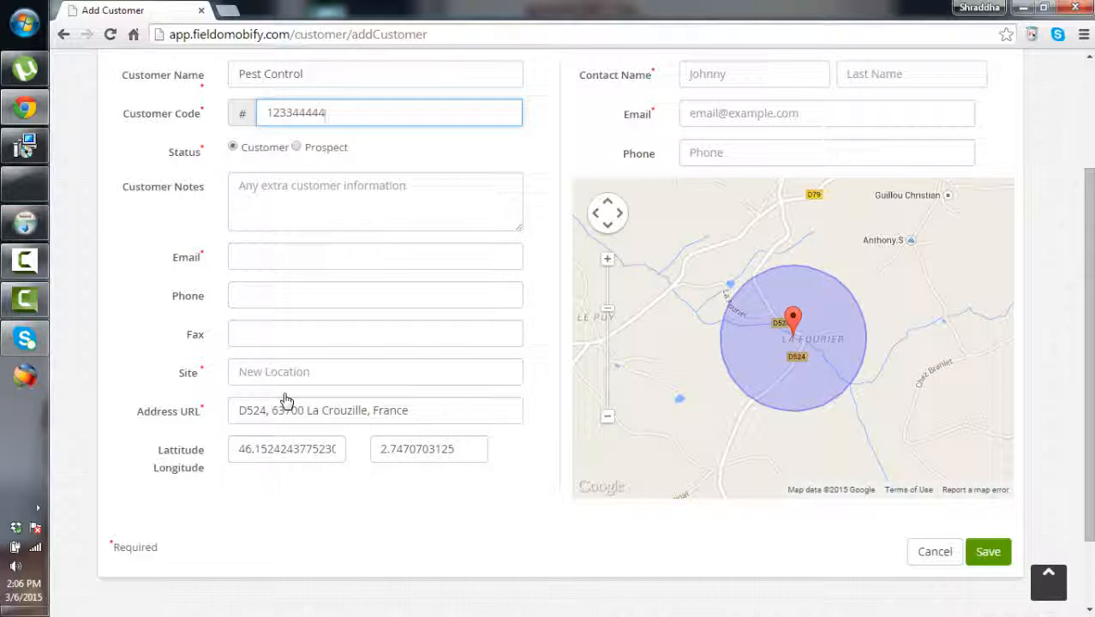
# Fill in the customer's email address and set the site to Pune
pyautogui.press('Tab')
pyautogui.press('Tab')
pyautogui.press('Tab')
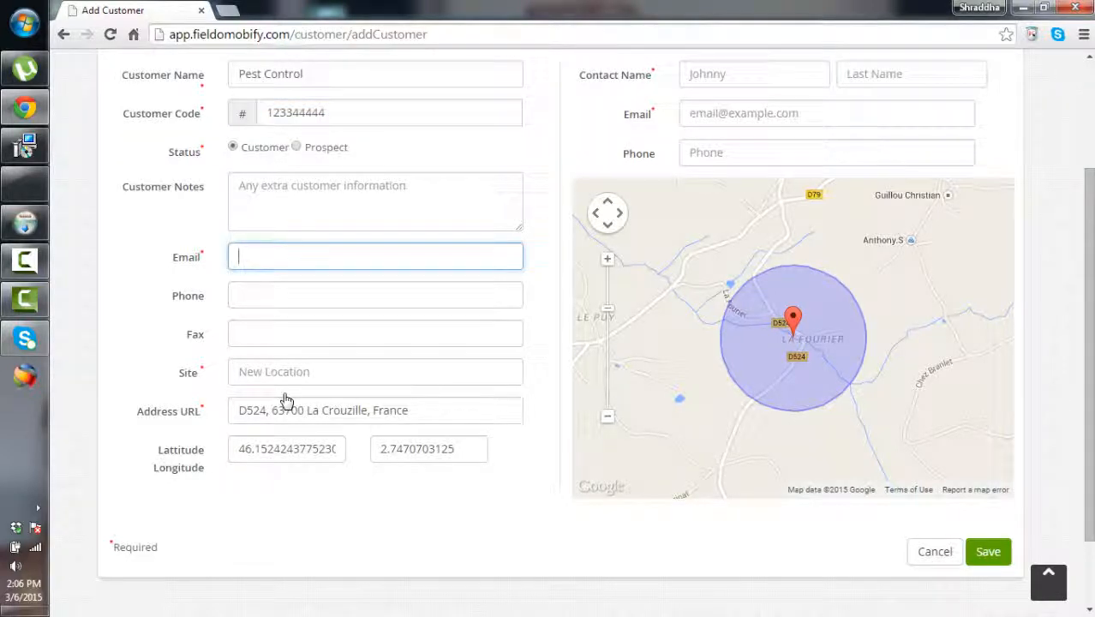
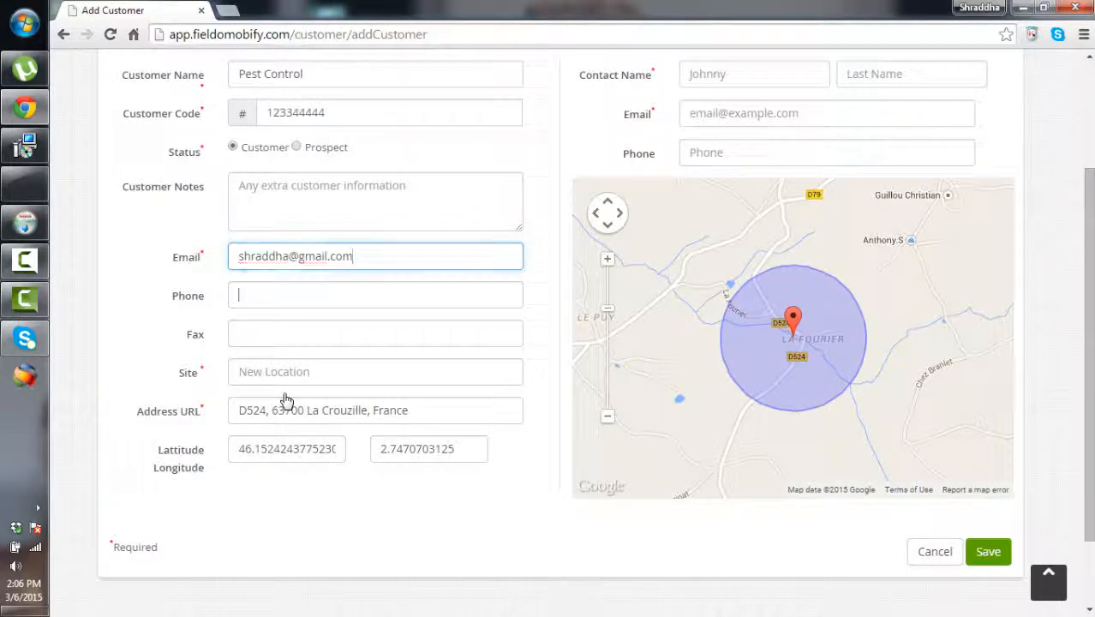
pyautogui.press('Tab')
pyautogui.press('Tab')
pyautogui.press('Tab')
pyautogui.write('p;une')
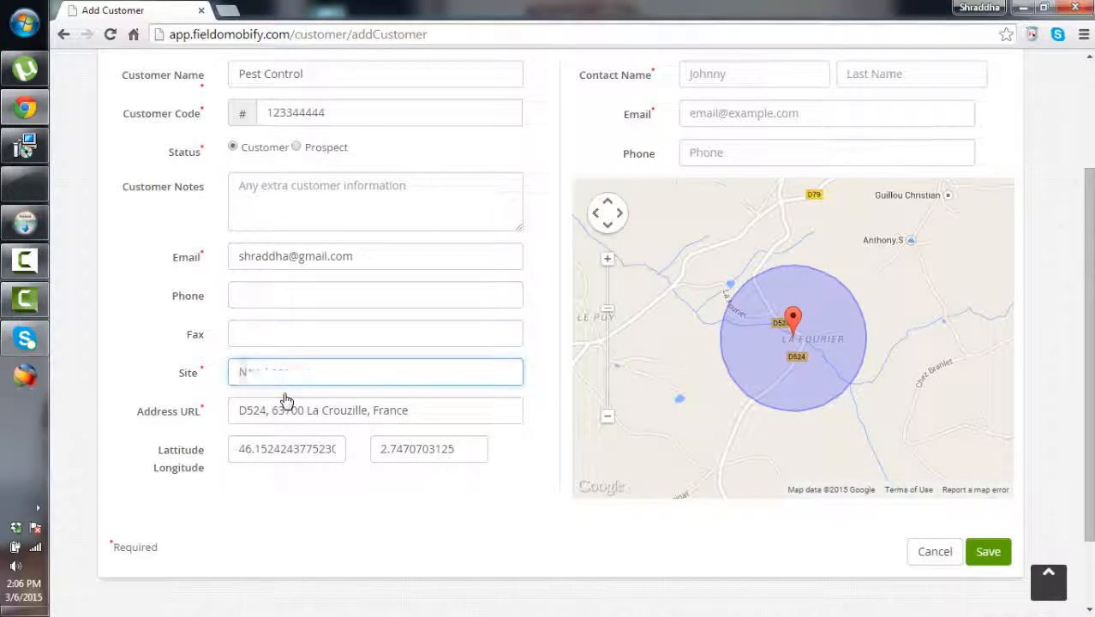
pyautogui.press('BackSpace')
pyautogui.press('BackSpace')
pyautogui.press('BackSpace')
pyautogui.press('BackSpace')
pyautogui.press('BackSpace')
pyautogui.write('Pune')
# Enter the contact person's first and last name, fixing a typo in the last name
pyautogui.scroll(2, 286, 401)
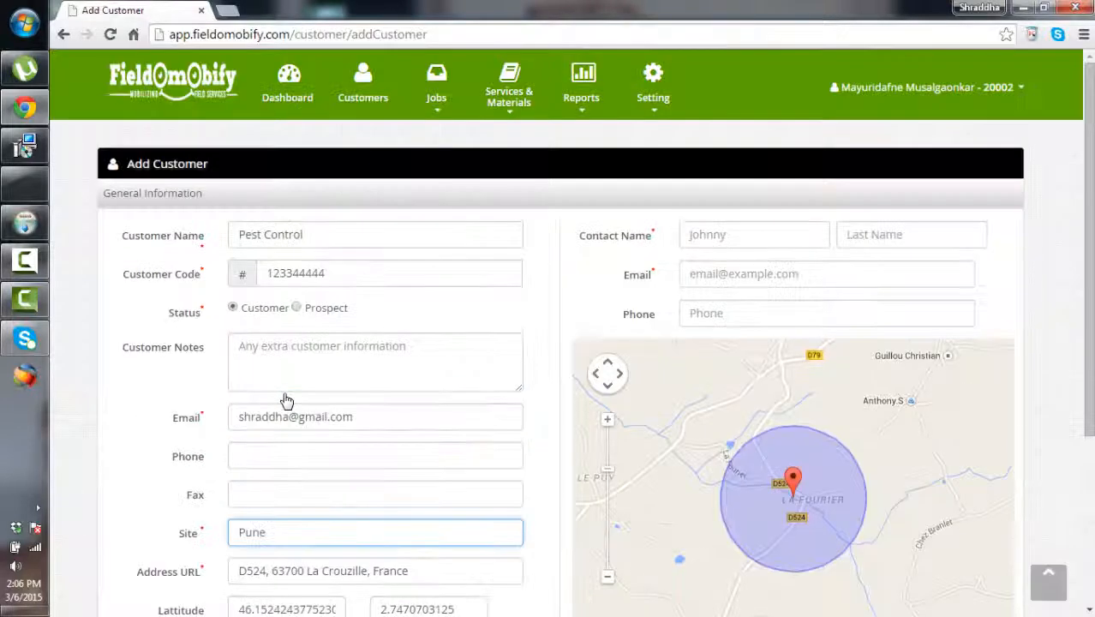
pyautogui.press('Tab')
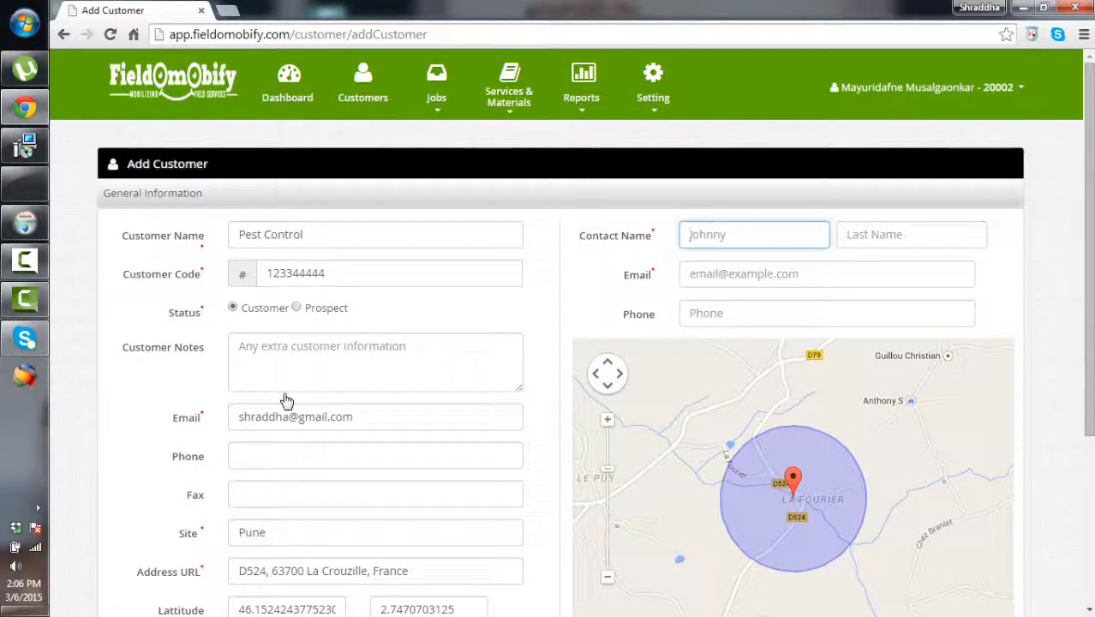
pyautogui.press('Tab')
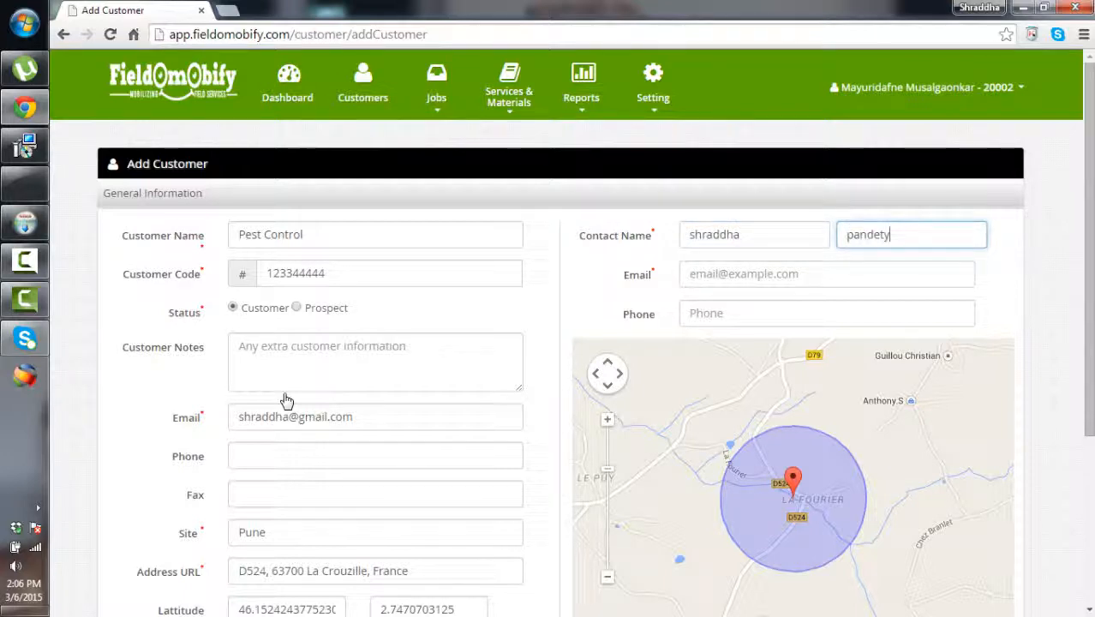
pyautogui.write('y')
# Add the contact's email address and phone number, then save the customer
pyautogui.press('Tab')
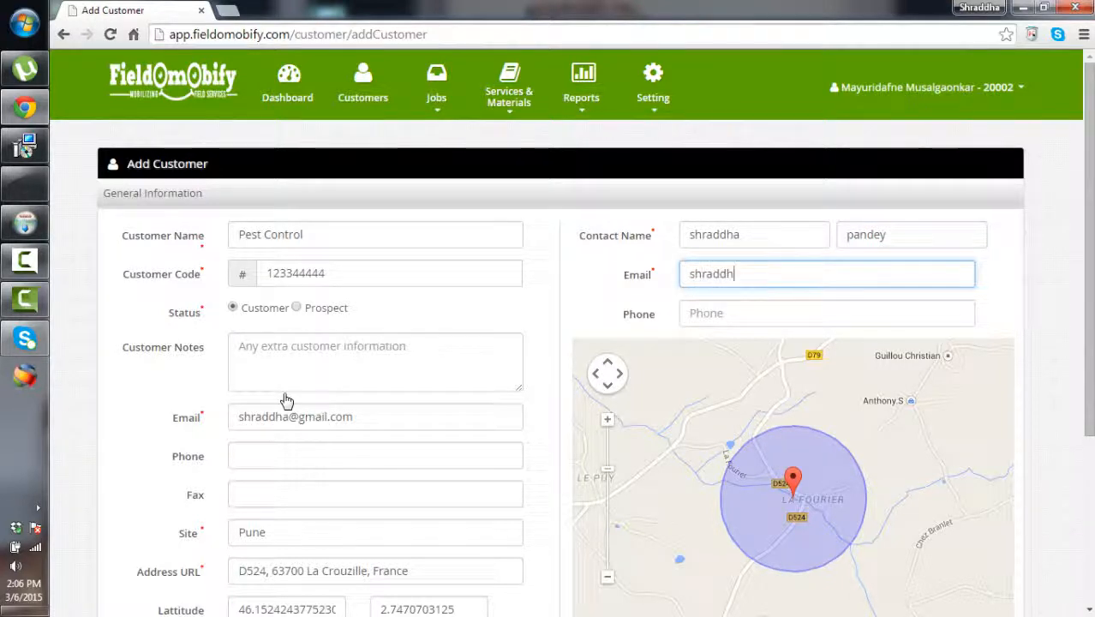
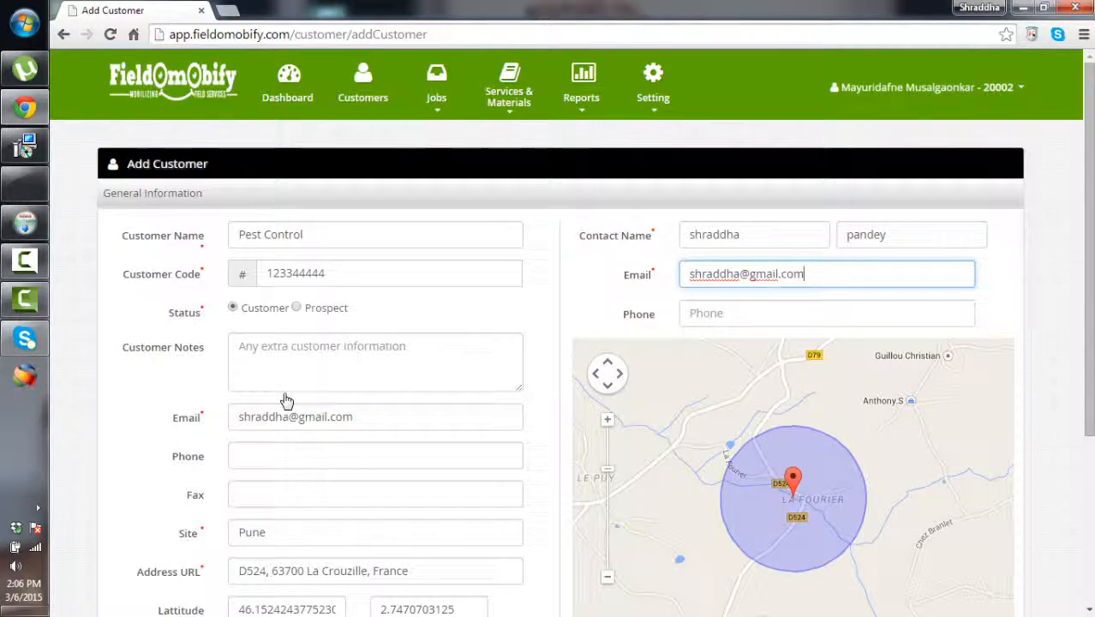
pyautogui.press('Tab')
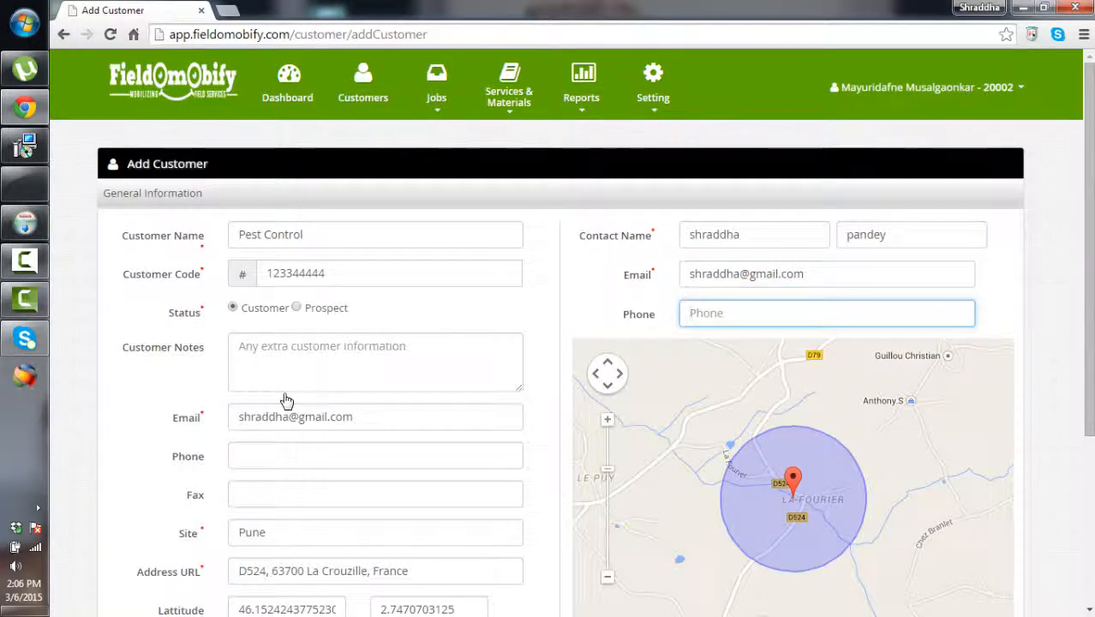
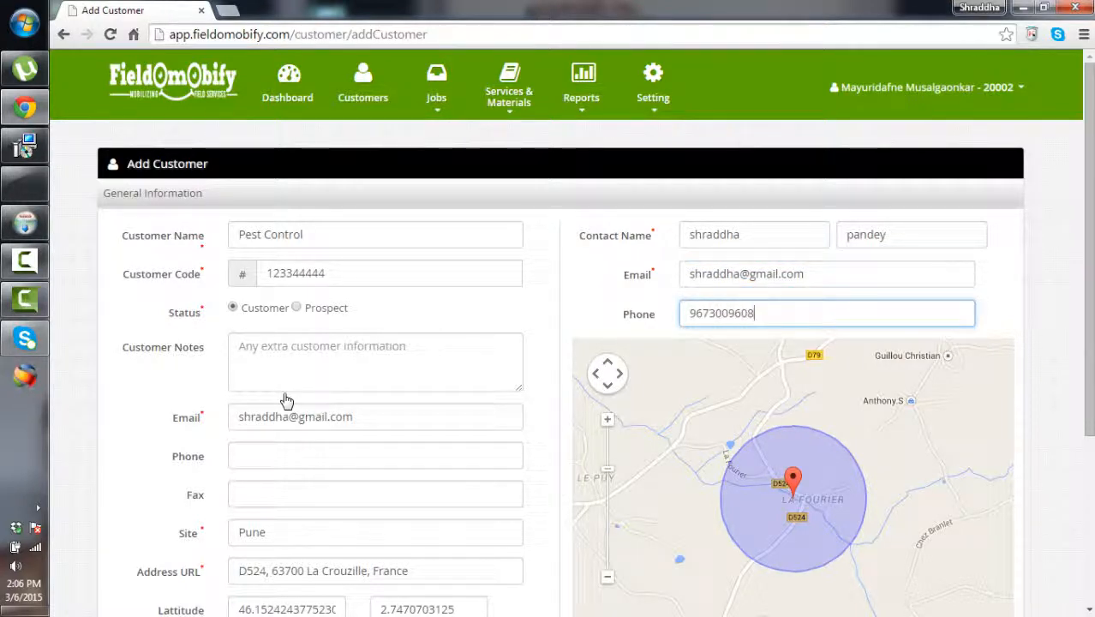
pyautogui.scroll(-3, 286, 400)
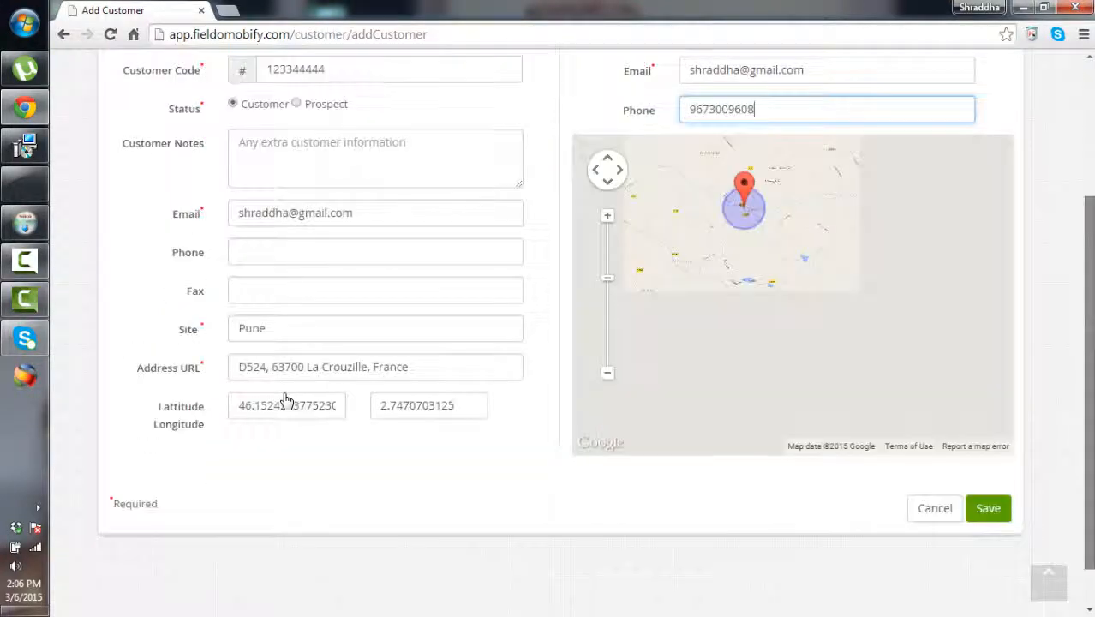
pyautogui.press('Return')
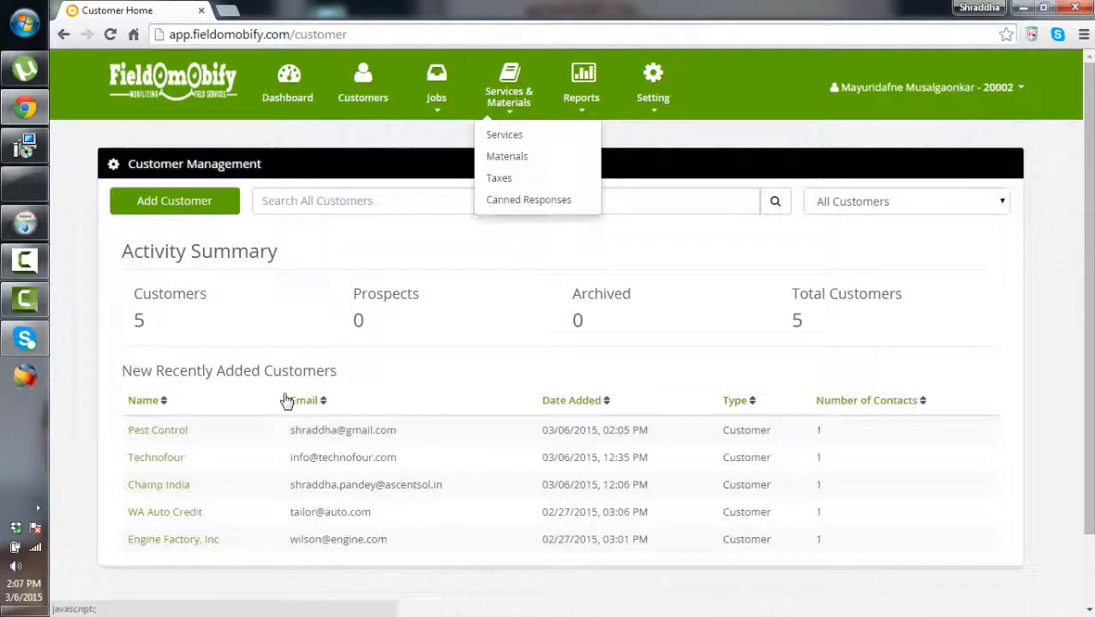
# Add a service named Car service with service code 22343
pyautogui.click(503, 135)
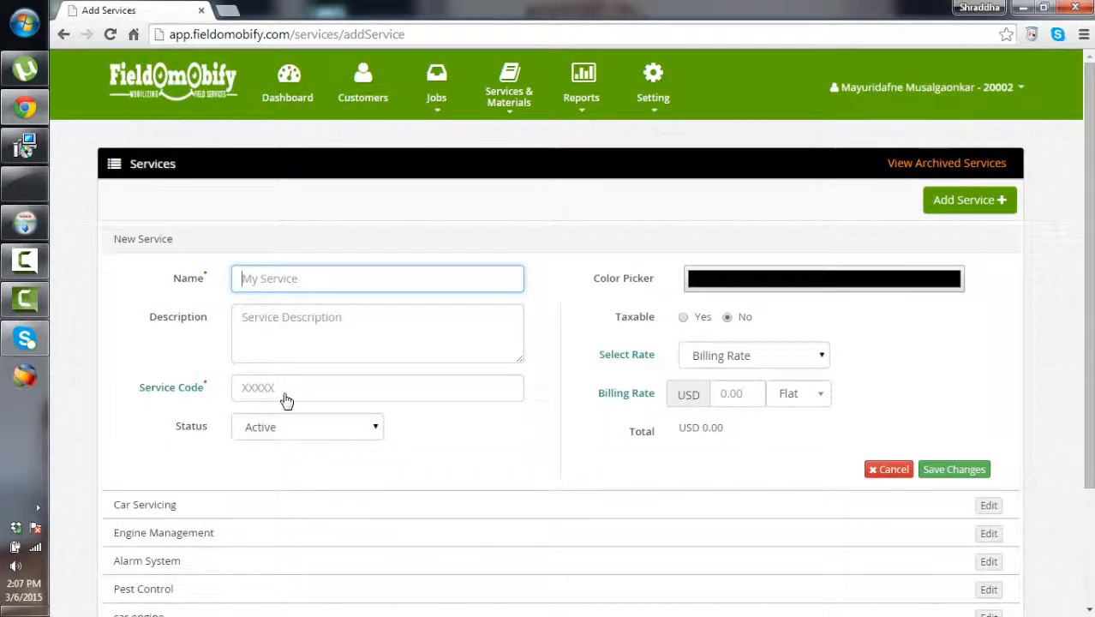
pyautogui.write('Car service')
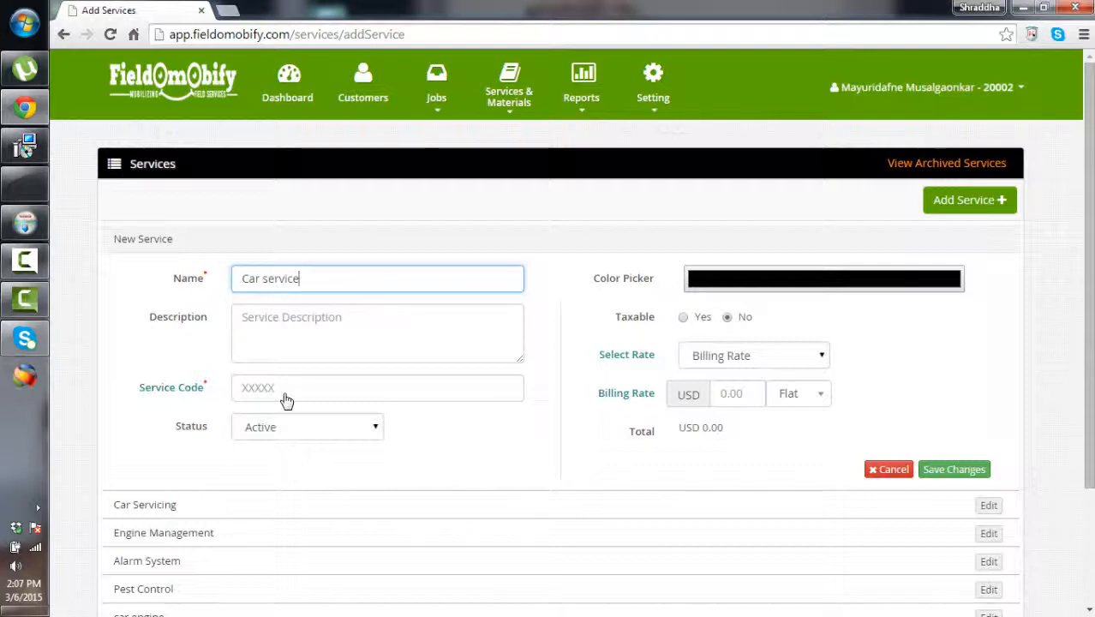
pyautogui.click(286, 399)
pyautogui.write('22343')
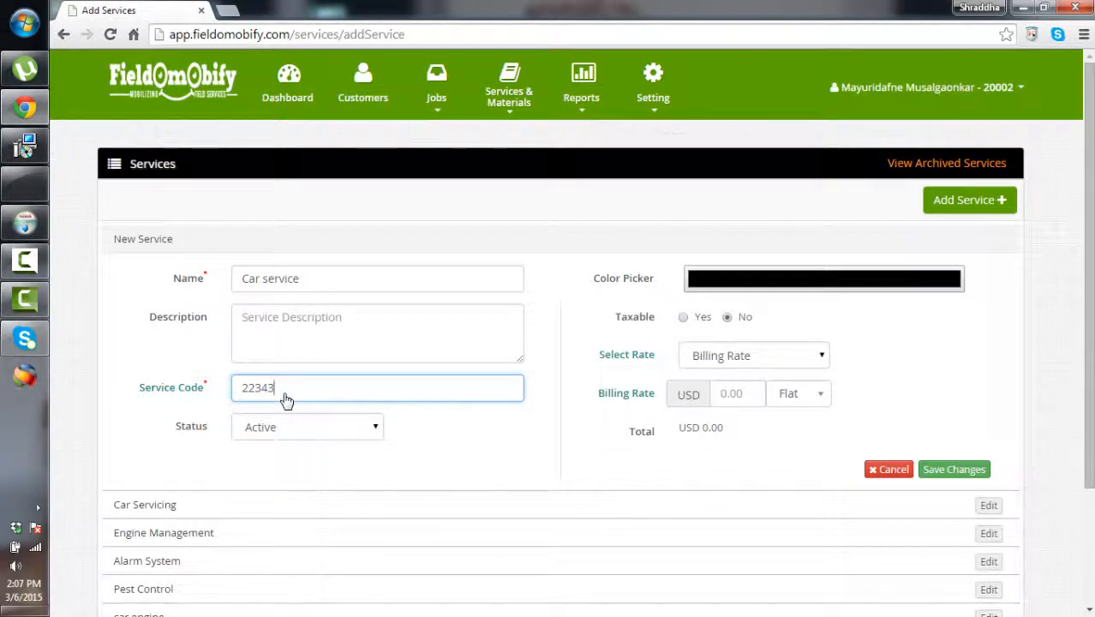
pyautogui.press('Return')
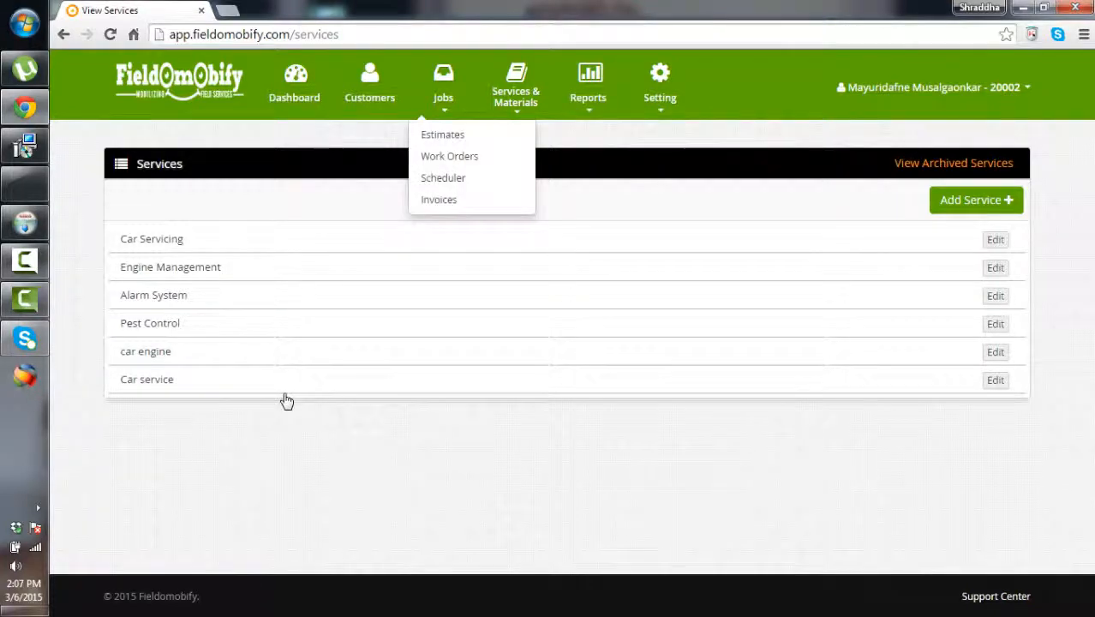
# Create the material 'irony' with material code 3444334
pyautogui.moveTo(516, 98)
pyautogui.click(513, 156)
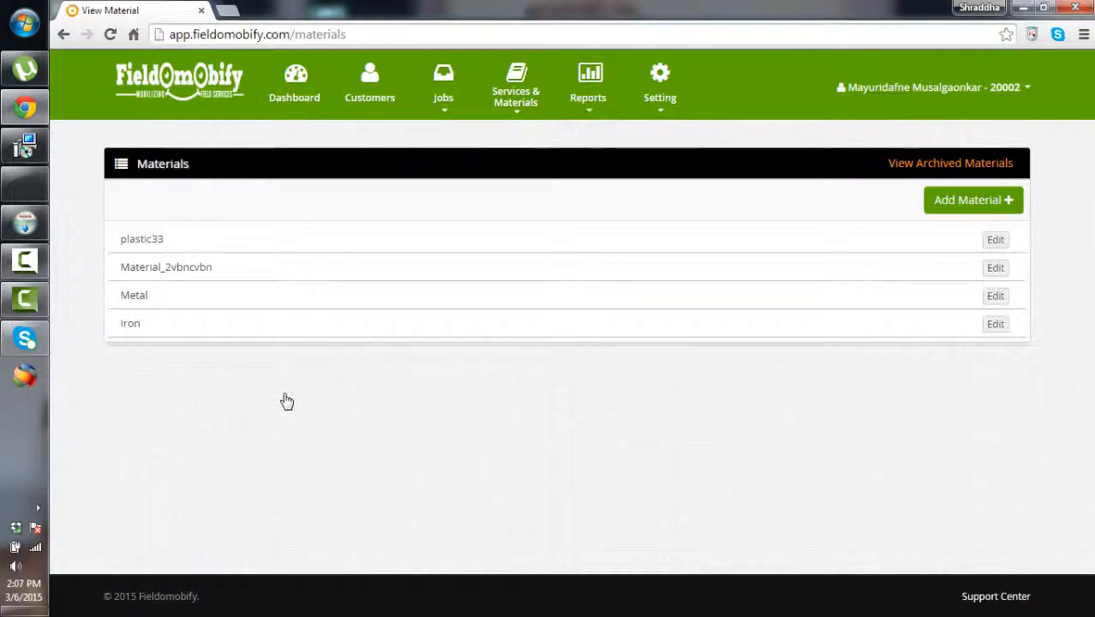
pyautogui.click(516, 97)
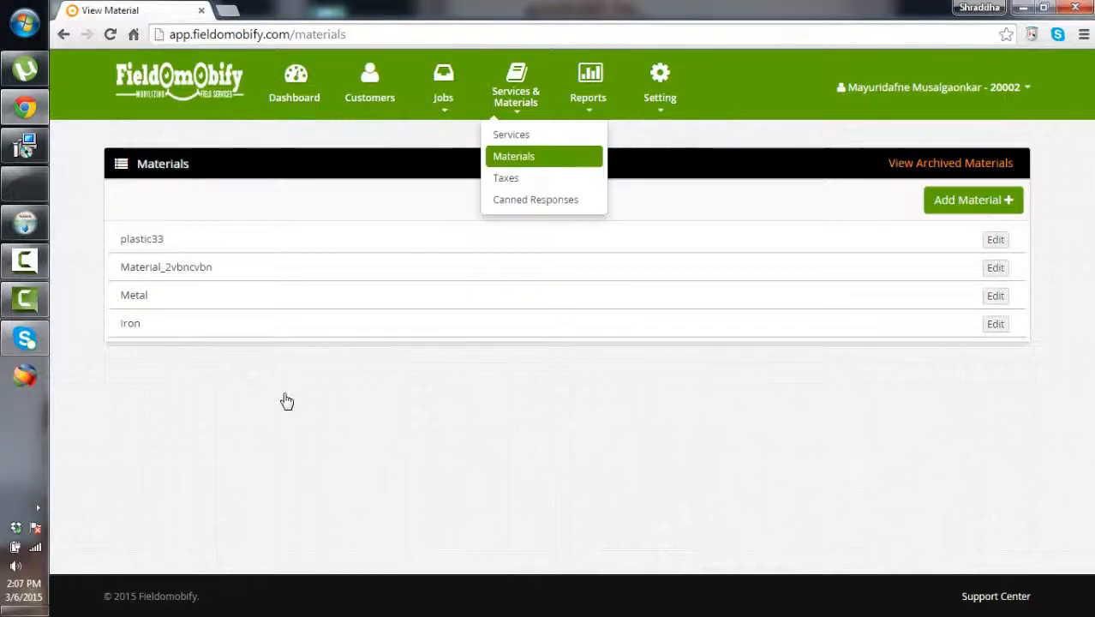
pyautogui.click(973, 200)
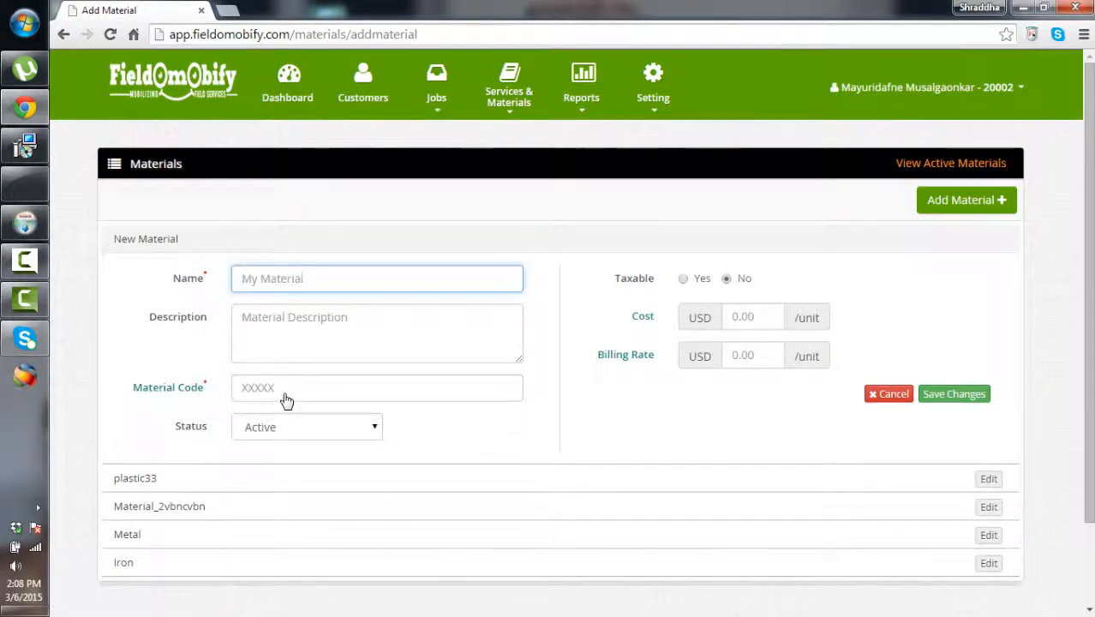
pyautogui.write('irony')
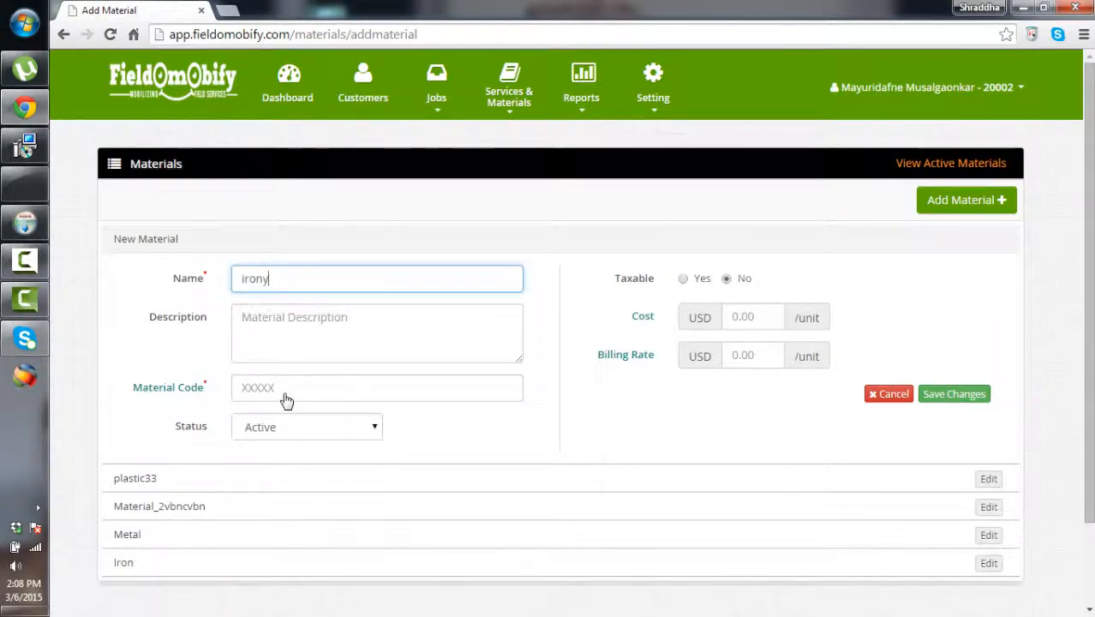
pyautogui.click(287, 399)
pyautogui.write('3444334')
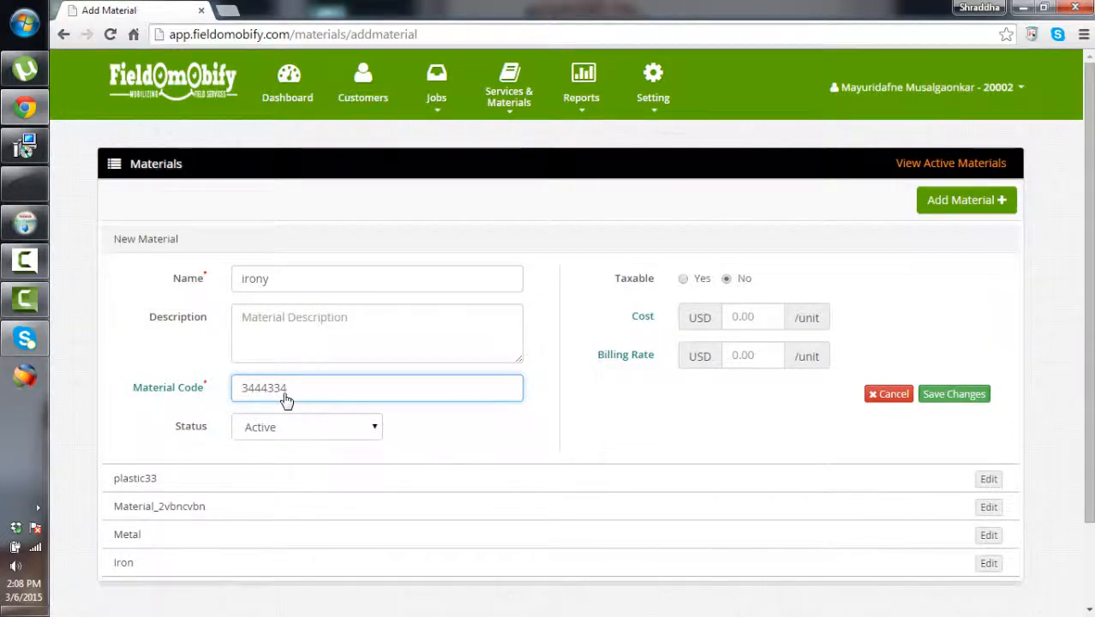
pyautogui.press('Return')
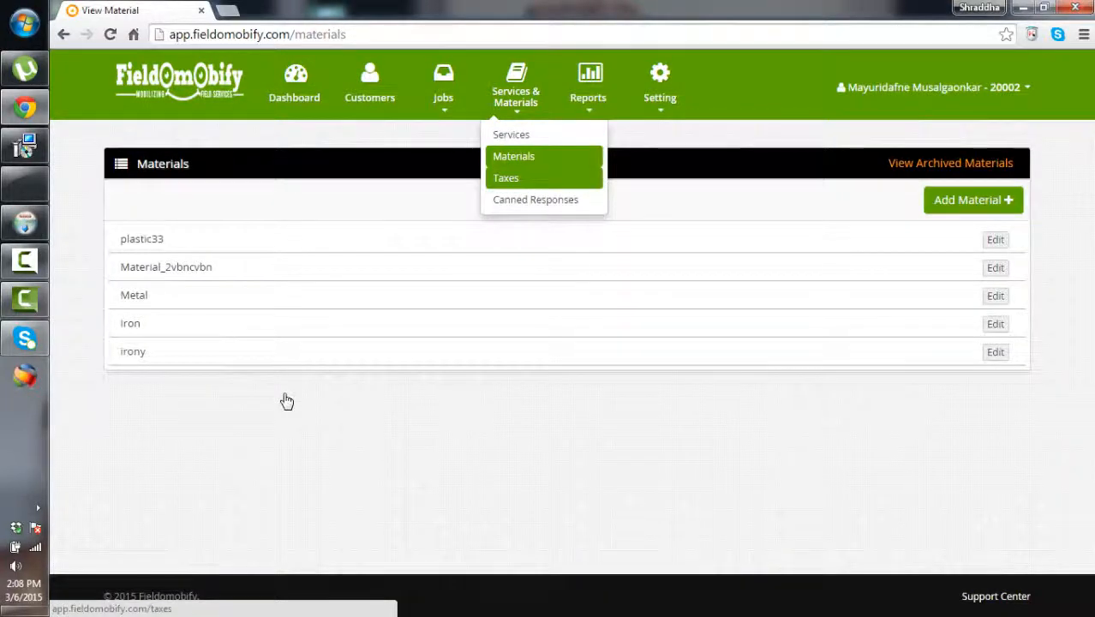
# Add a tax rate named 'freght' at 2%
pyautogui.click(506, 179)
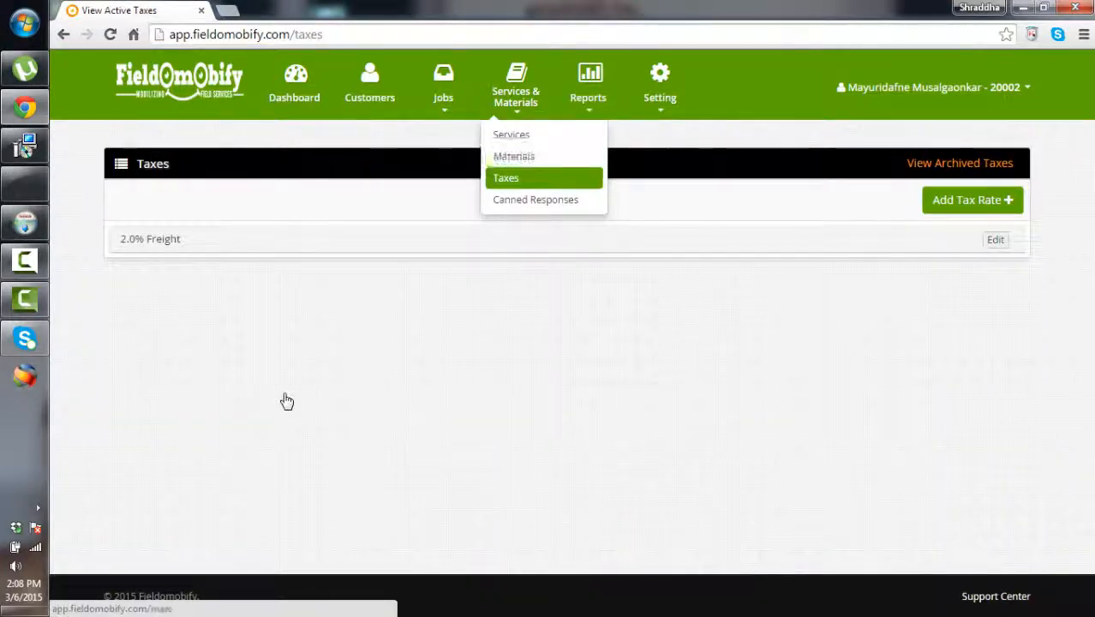
pyautogui.click(287, 401)
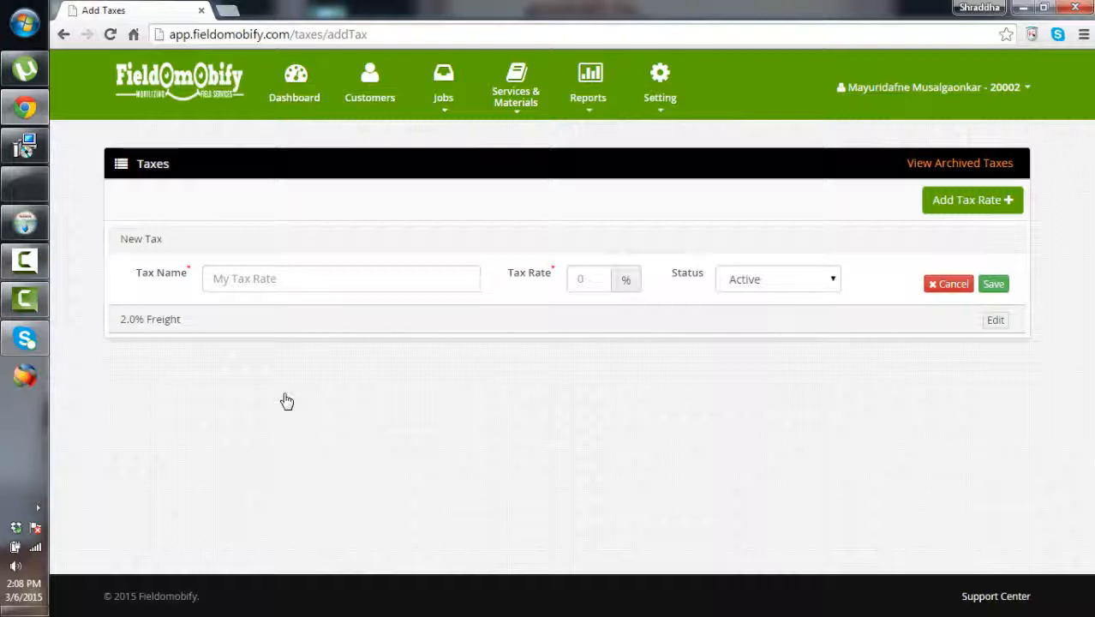
pyautogui.press('Tab')
pyautogui.write('freg')
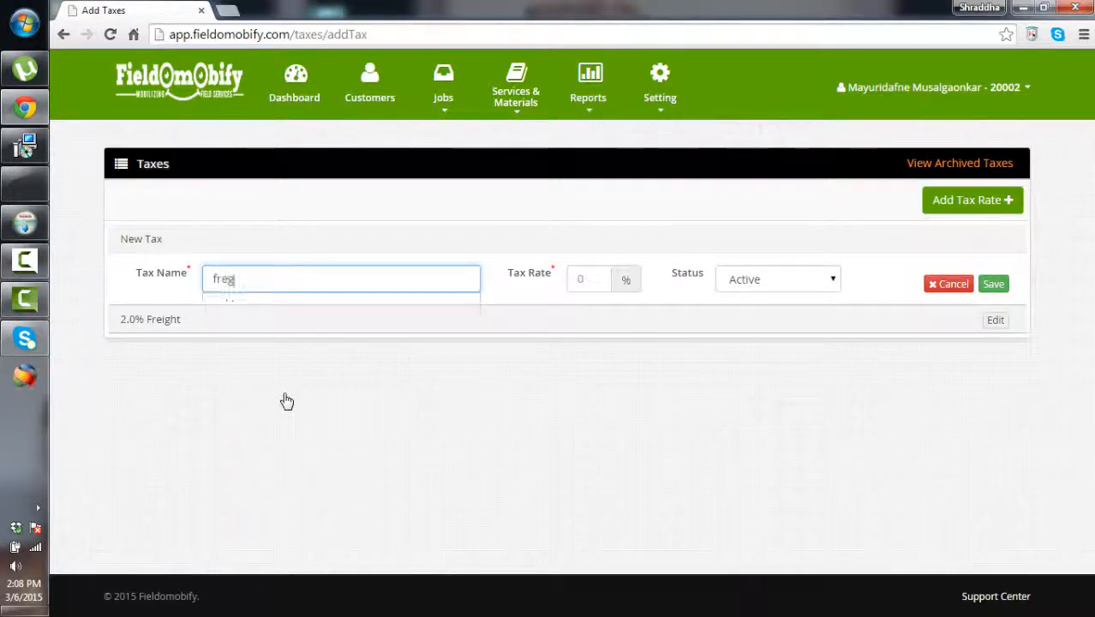
pyautogui.write('ht')
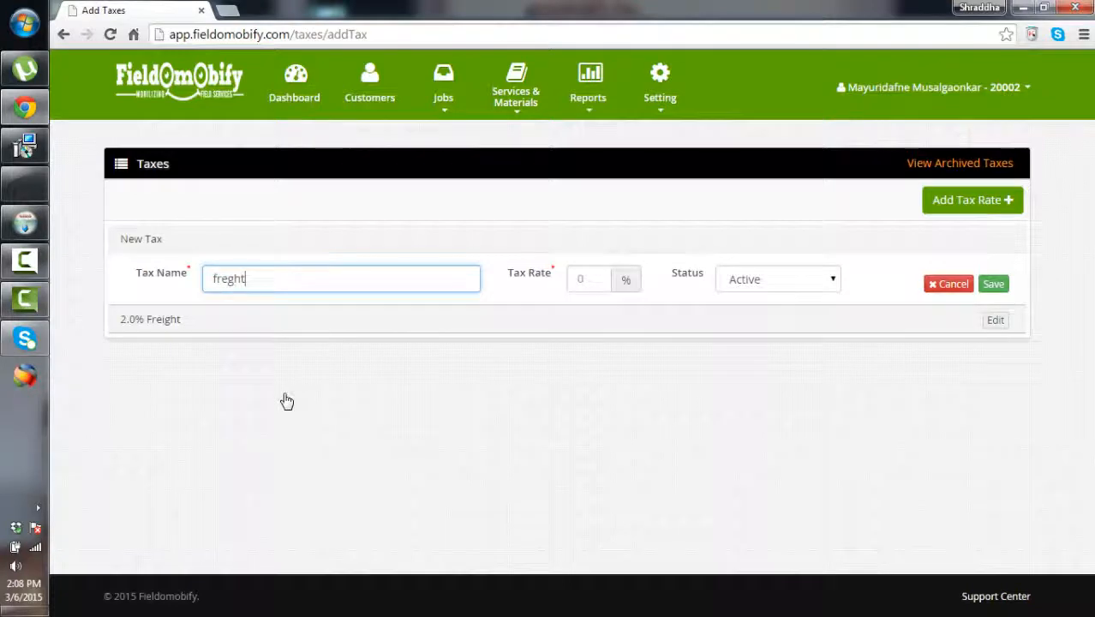
pyautogui.press('Tab')
pyautogui.write('2')
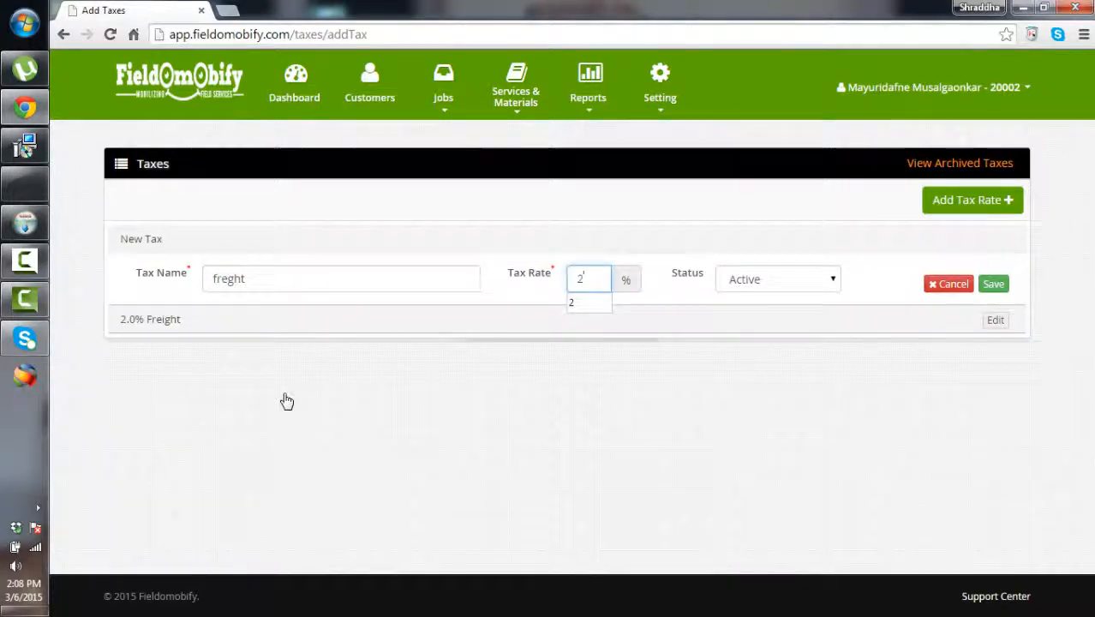
pyautogui.press('Return')
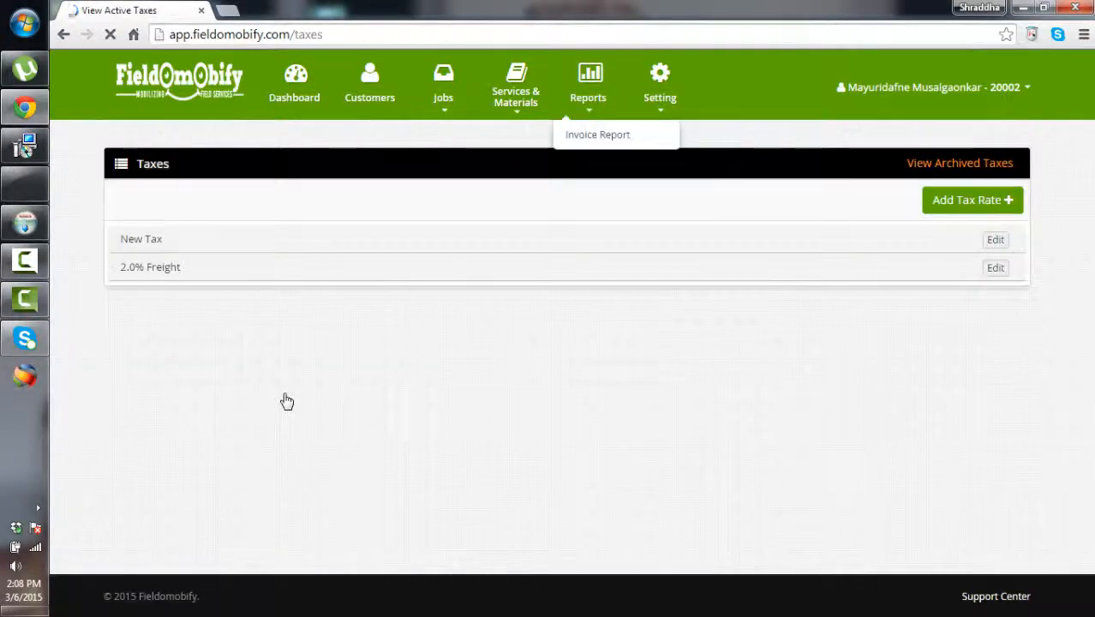
# Go to the Estimates list under Jobs
pyautogui.moveTo(516, 97)
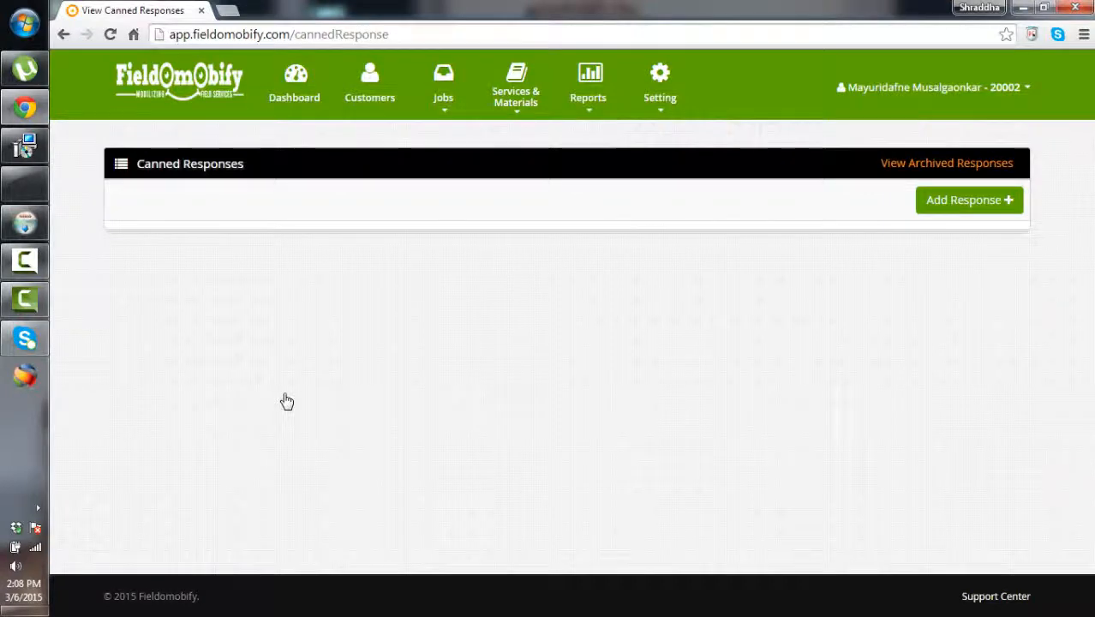
pyautogui.moveTo(443, 98)
pyautogui.click(442, 134)
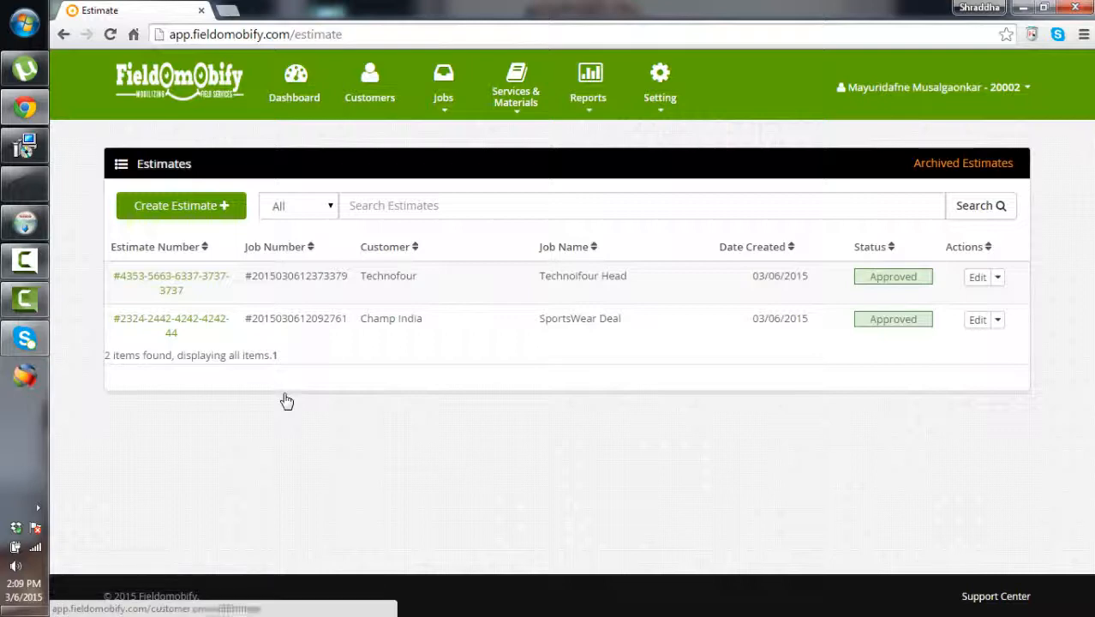
# Start a new estimate with an estimate number, customer Pest Control and job name Pest Mangement
pyautogui.click(180, 205)
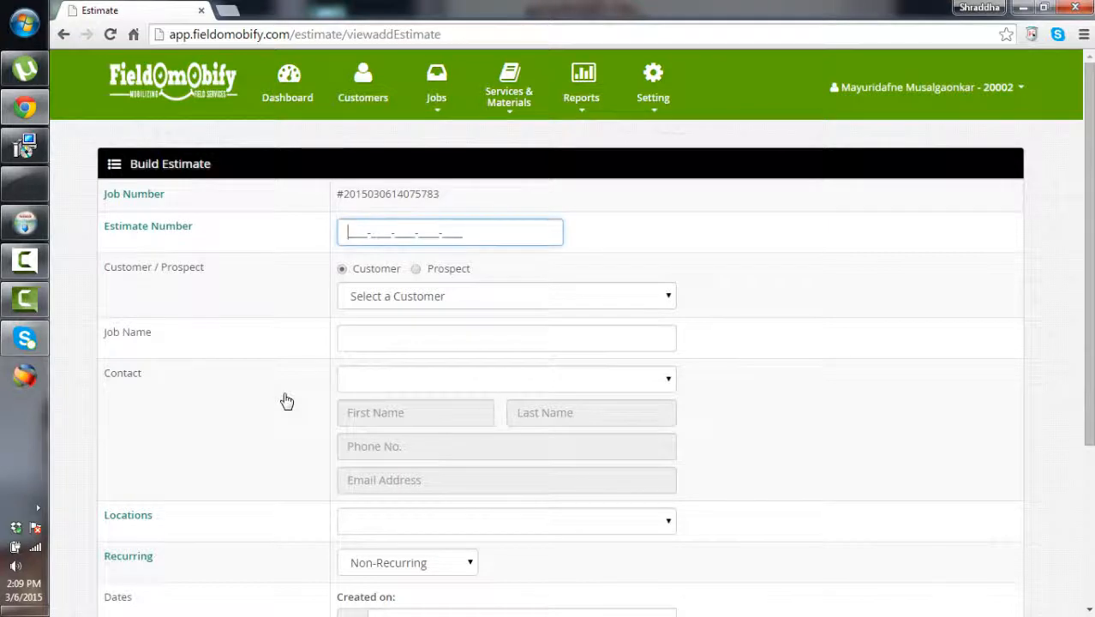
pyautogui.write('4345-3536-3636-3673-7373')
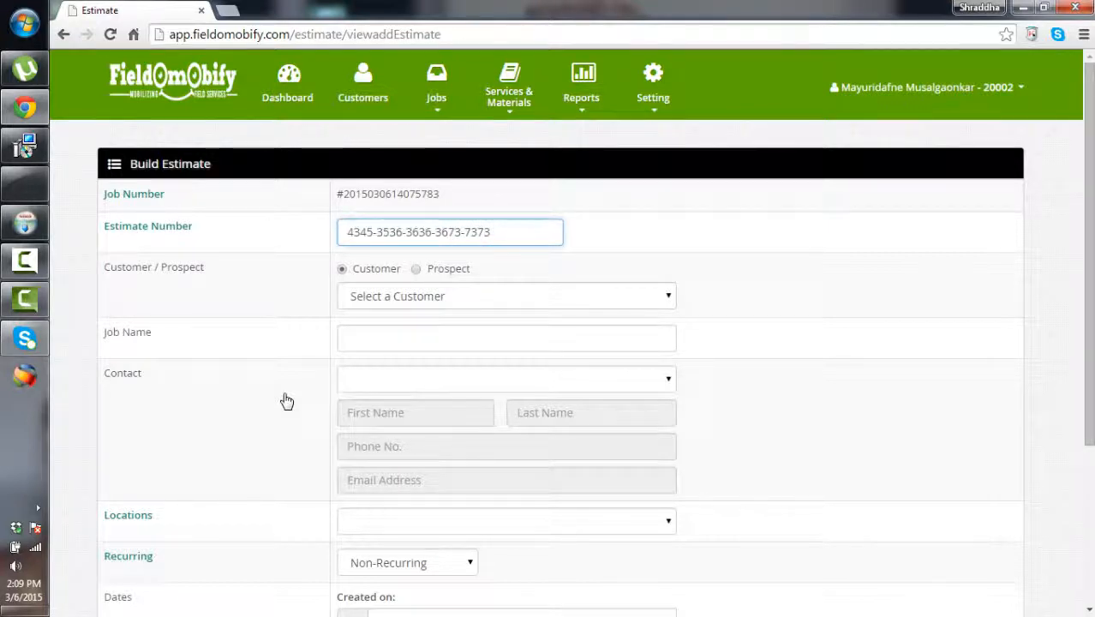
pyautogui.press('Tab')
pyautogui.hotkey('shift', 'Tab')
pyautogui.hotkey('alt', 'Down')
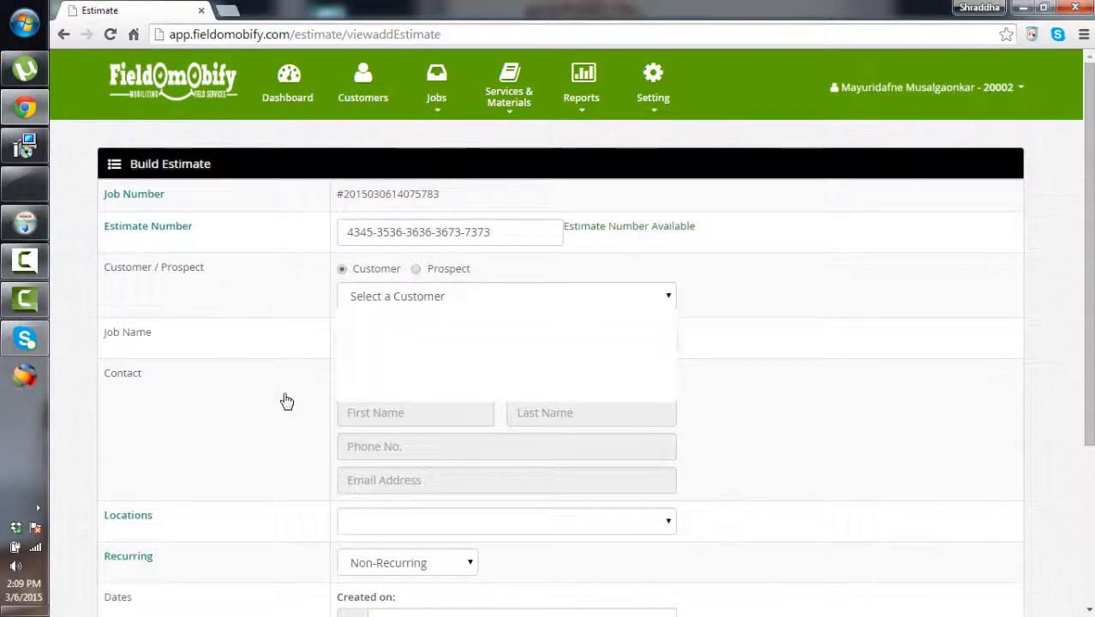
pyautogui.press('Down')
pyautogui.press('Down')
pyautogui.press('Down')
pyautogui.press('Down')
pyautogui.press('Down')
pyautogui.press('Return')
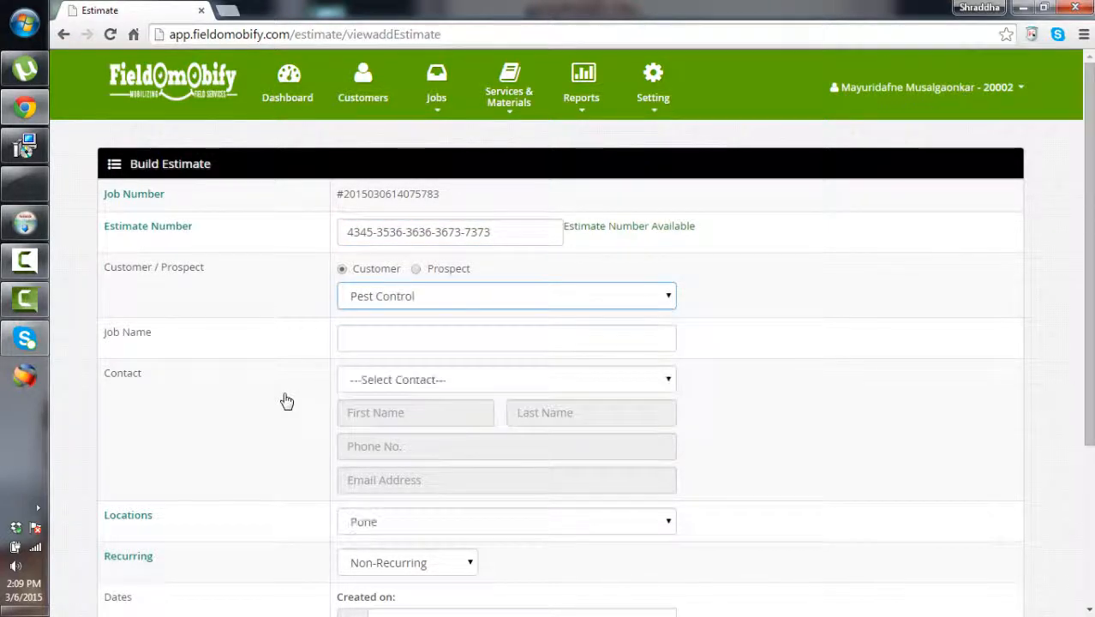
pyautogui.press('Tab')
pyautogui.write('Pest Mangem')
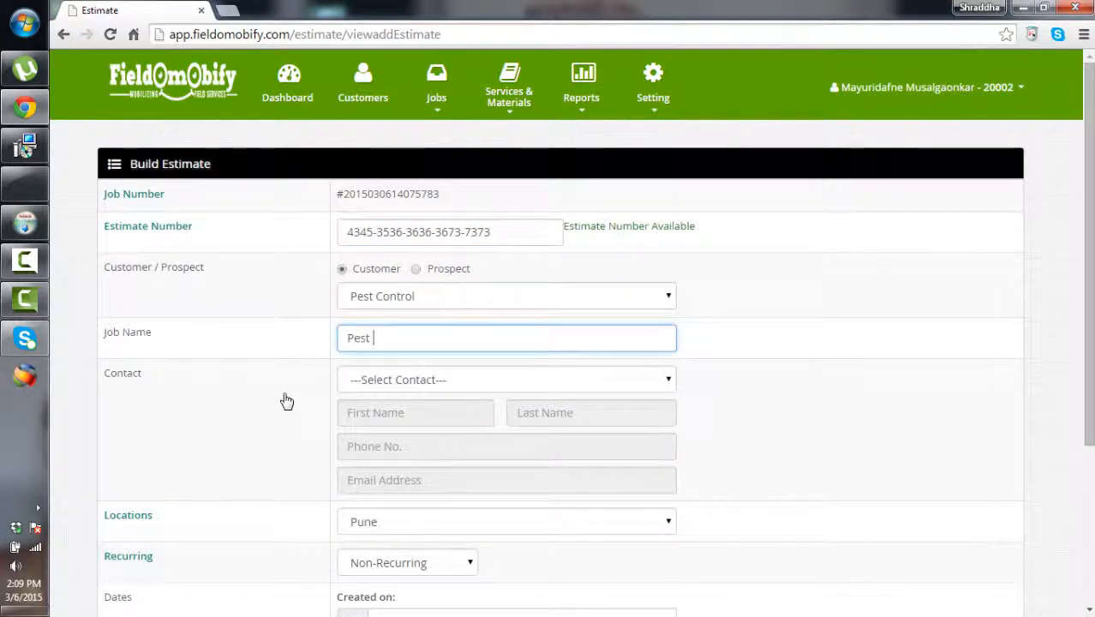
pyautogui.write('ent')
# Pick the customer's contact, apply the 03/06/2015–03/07/2015 date range and save the estimate
pyautogui.press('Tab')
pyautogui.hotkey('alt', 'Down')
pyautogui.press('Down')
pyautogui.press('Return')
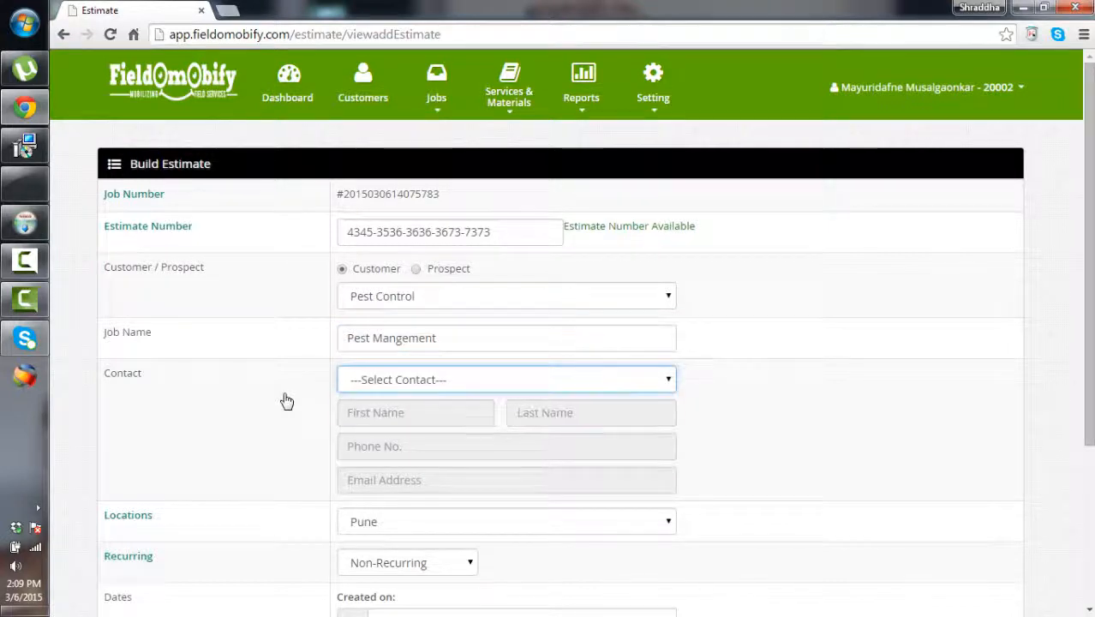
pyautogui.scroll(-3, 287, 401)
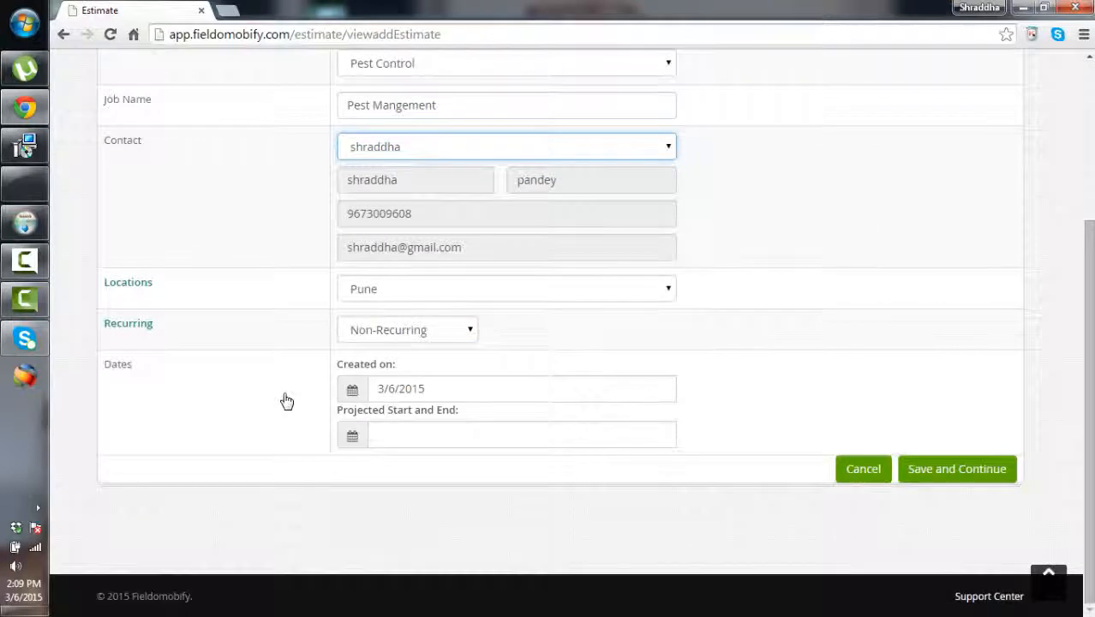
pyautogui.press('Tab')
pyautogui.press('Tab')
pyautogui.press('Tab')
pyautogui.press('Tab')
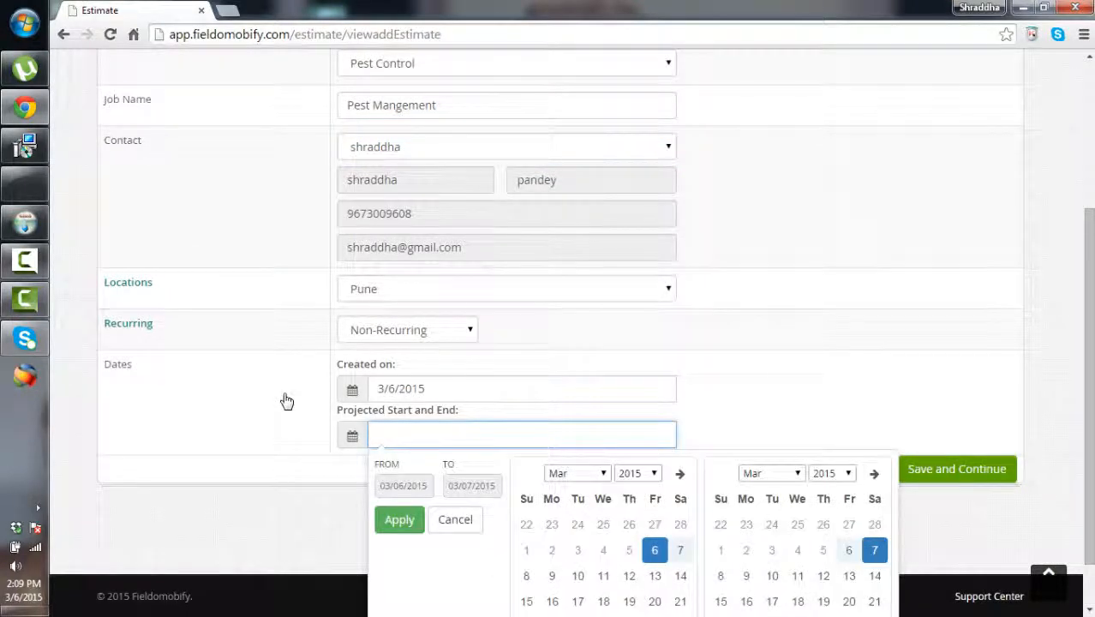
pyautogui.press('Return')
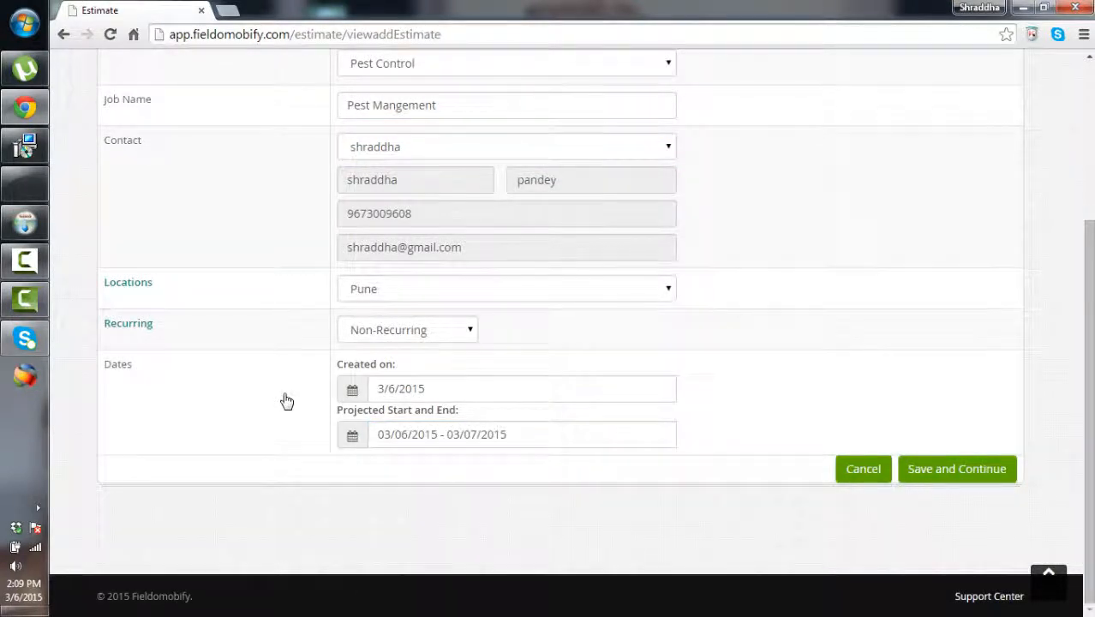
pyautogui.press('Return')
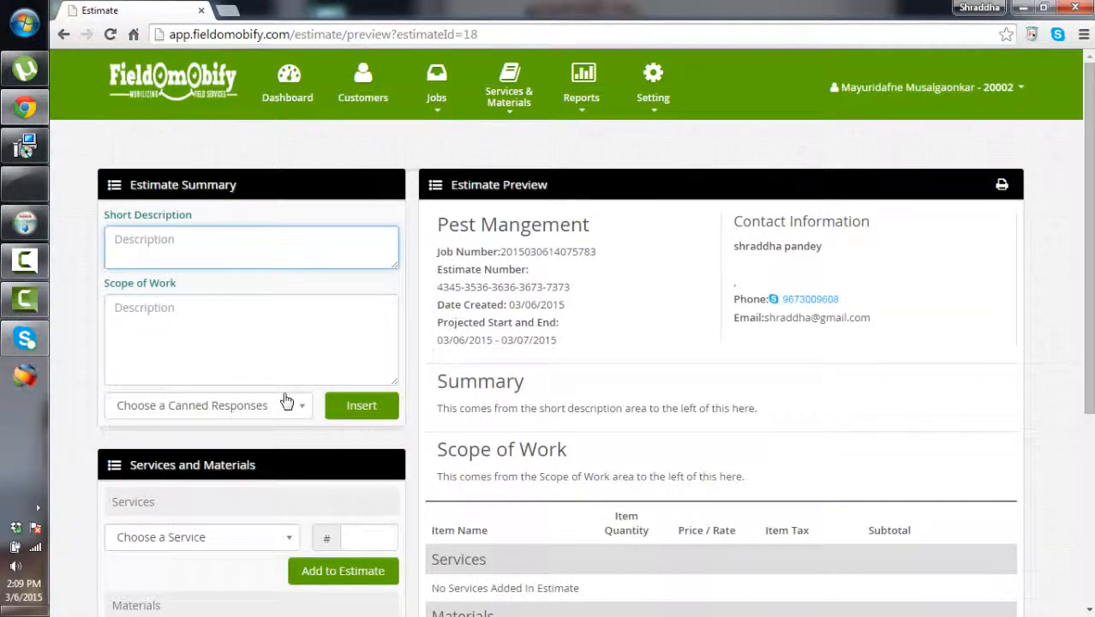
# Add Car Servicing with quantity 2 to the estimate's services
pyautogui.press('Tab')
pyautogui.scroll(-1, 286, 402)
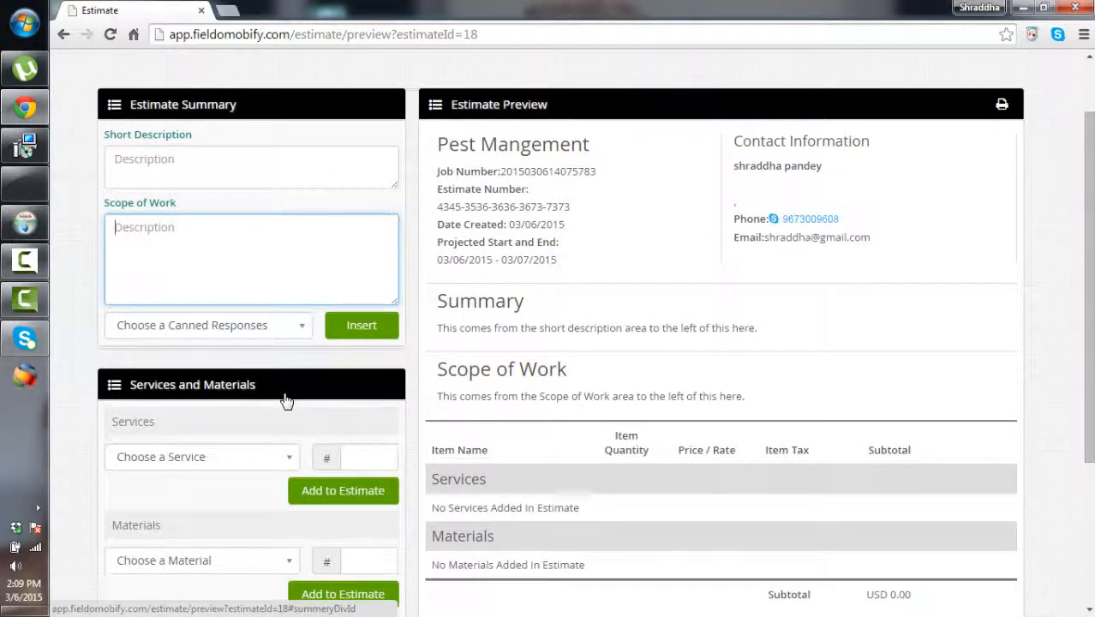
pyautogui.scroll(-2, 286, 401)
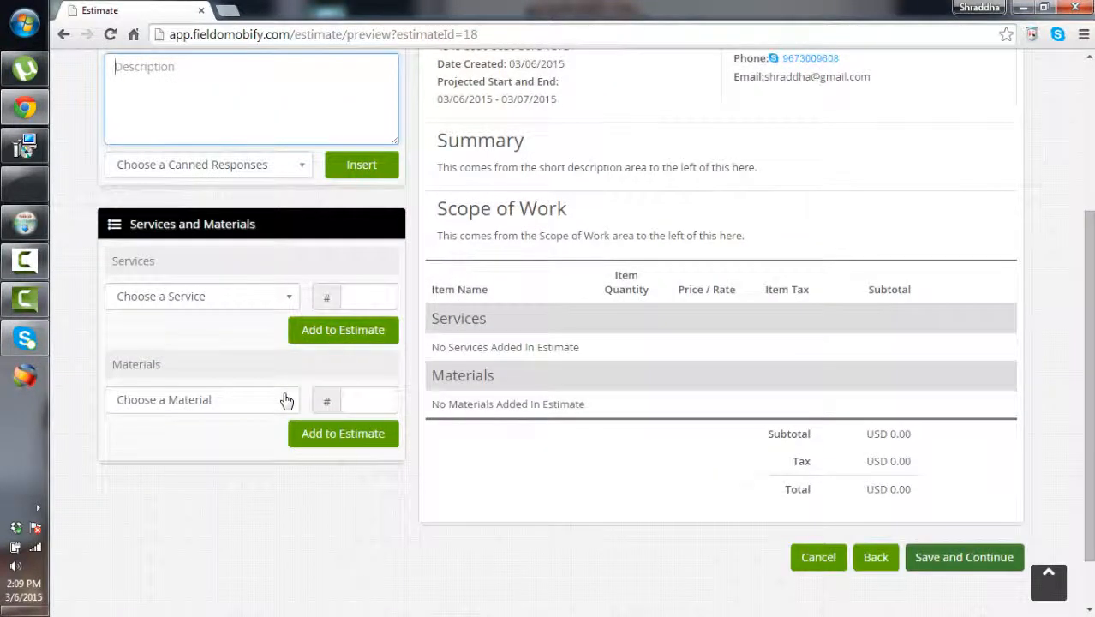
pyautogui.click(202, 297)
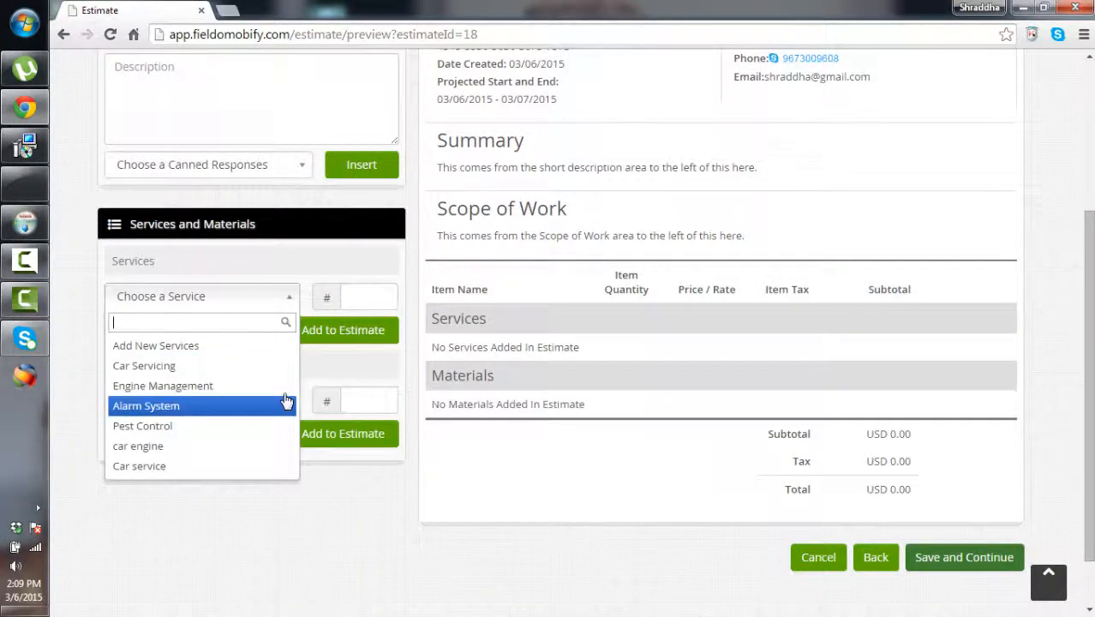
pyautogui.press('Return')
pyautogui.press('Tab')
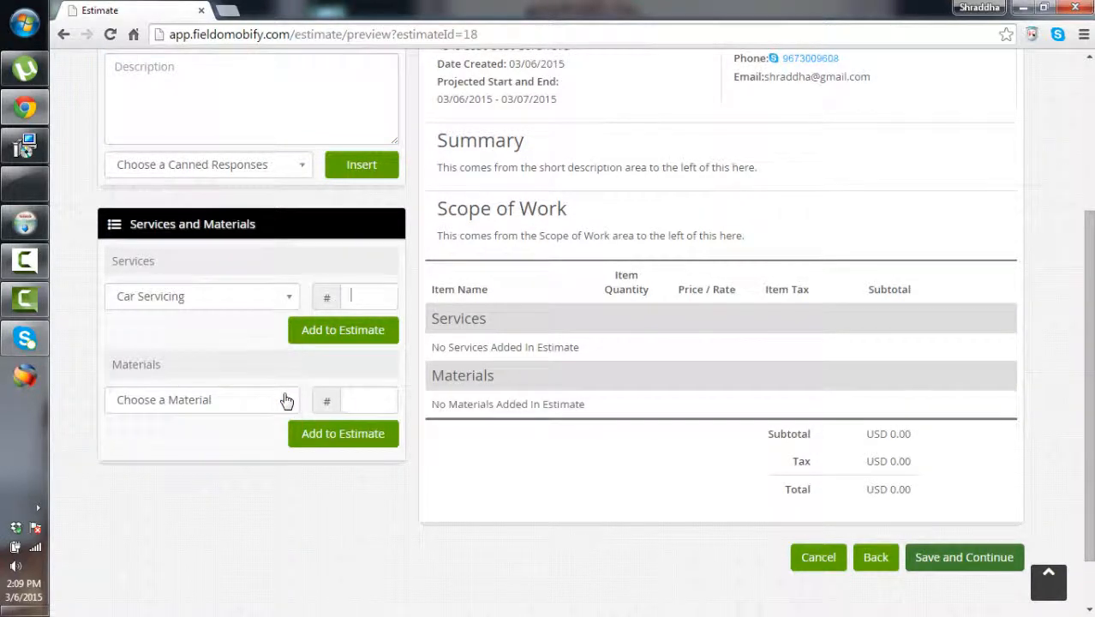
pyautogui.write('2')
pyautogui.press('Tab')
pyautogui.press('Return')
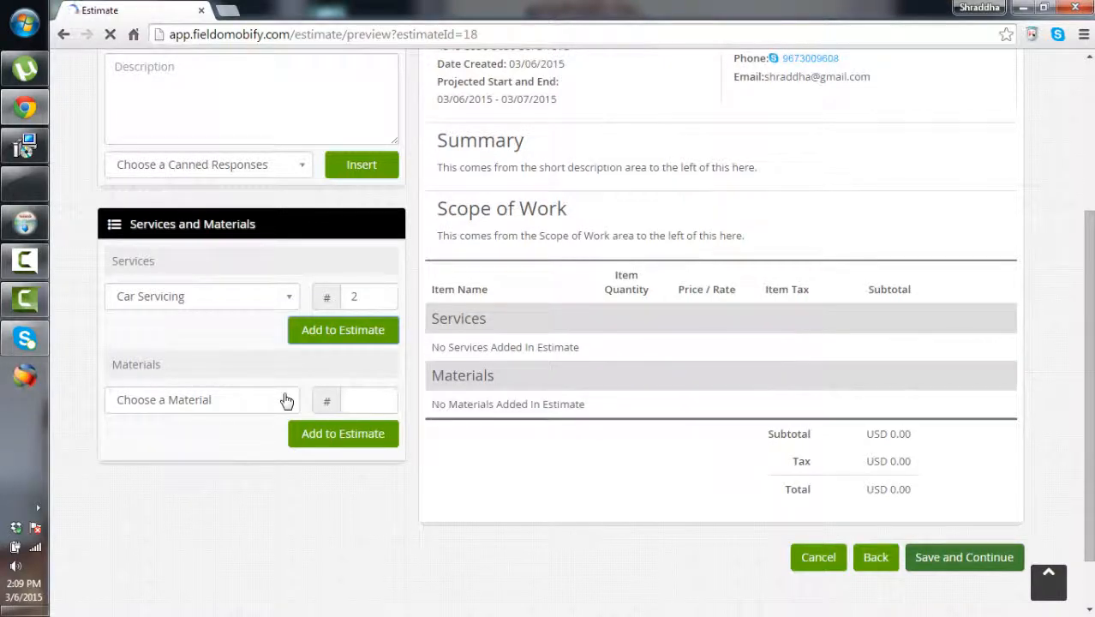
# Bring up the Save and Continue prompt from the bottom of the estimate
pyautogui.scroll(3, 286, 401)
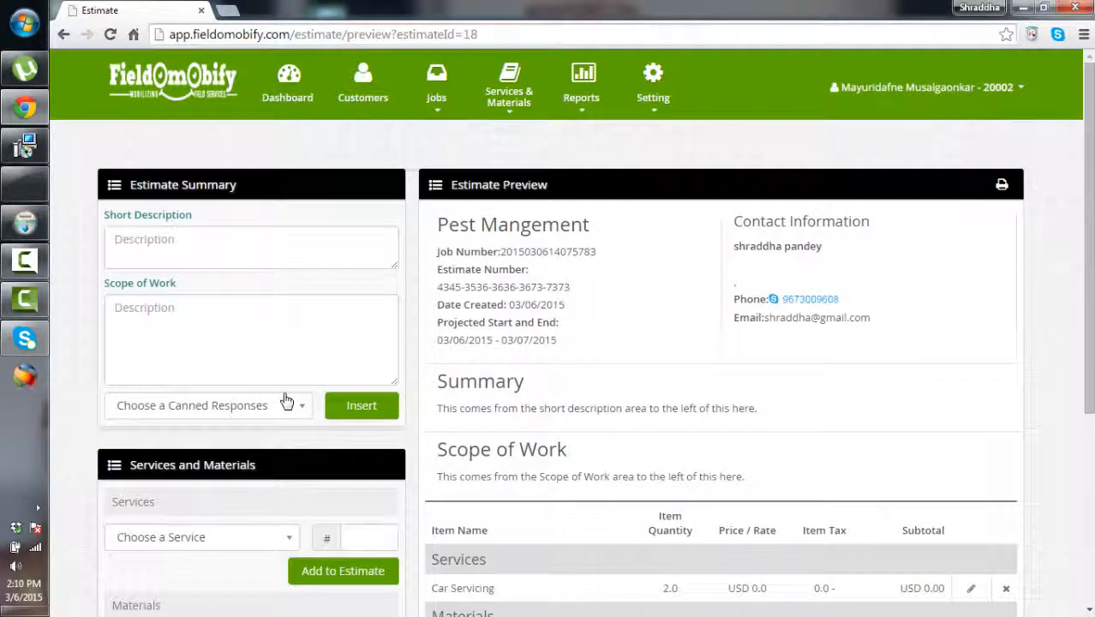
pyautogui.scroll(-1, 286, 401)
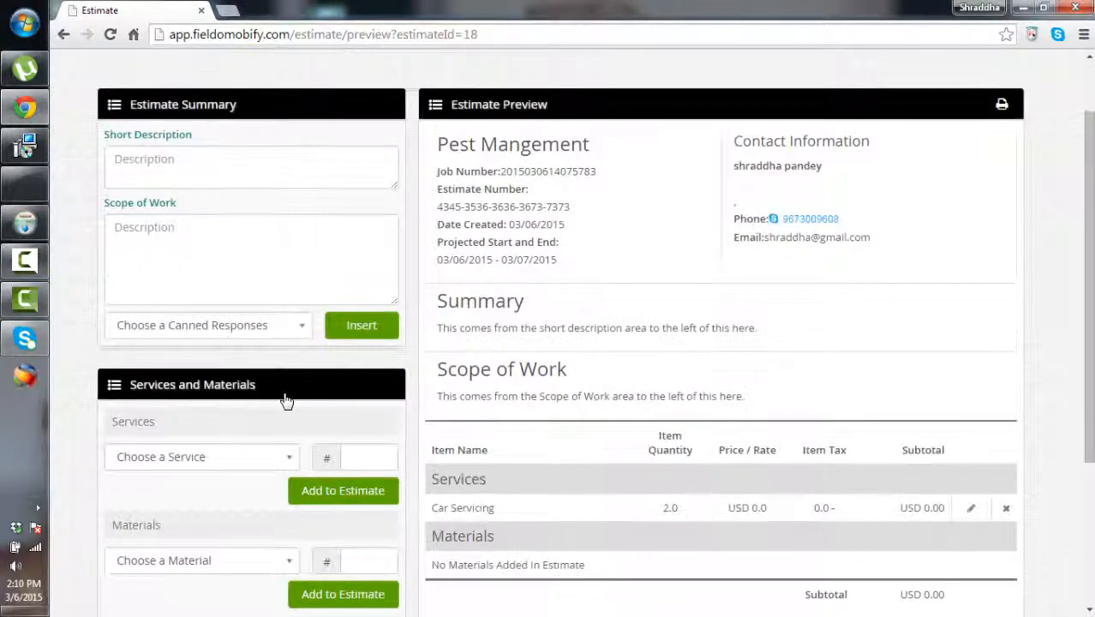
pyautogui.scroll(-1, 286, 401)
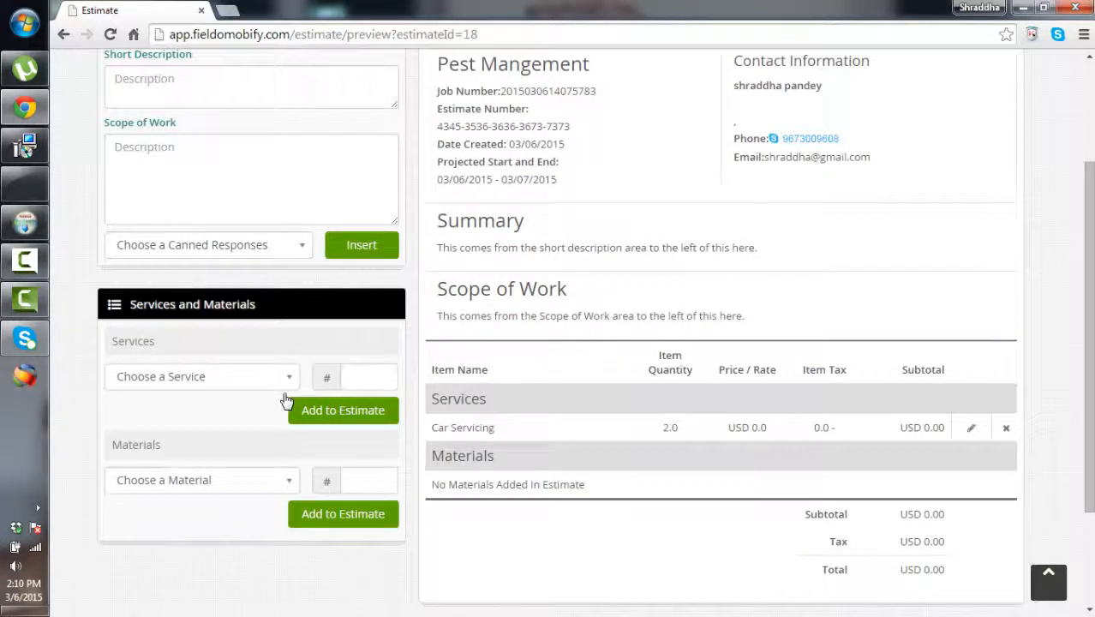
pyautogui.scroll(-2, 286, 401)
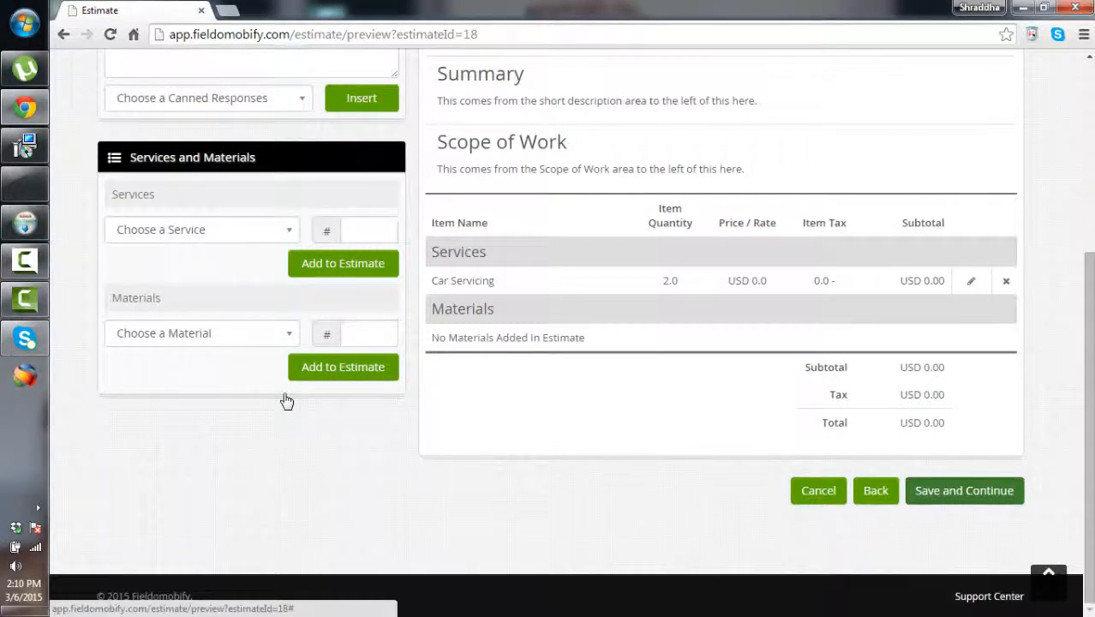
pyautogui.click(964, 491)
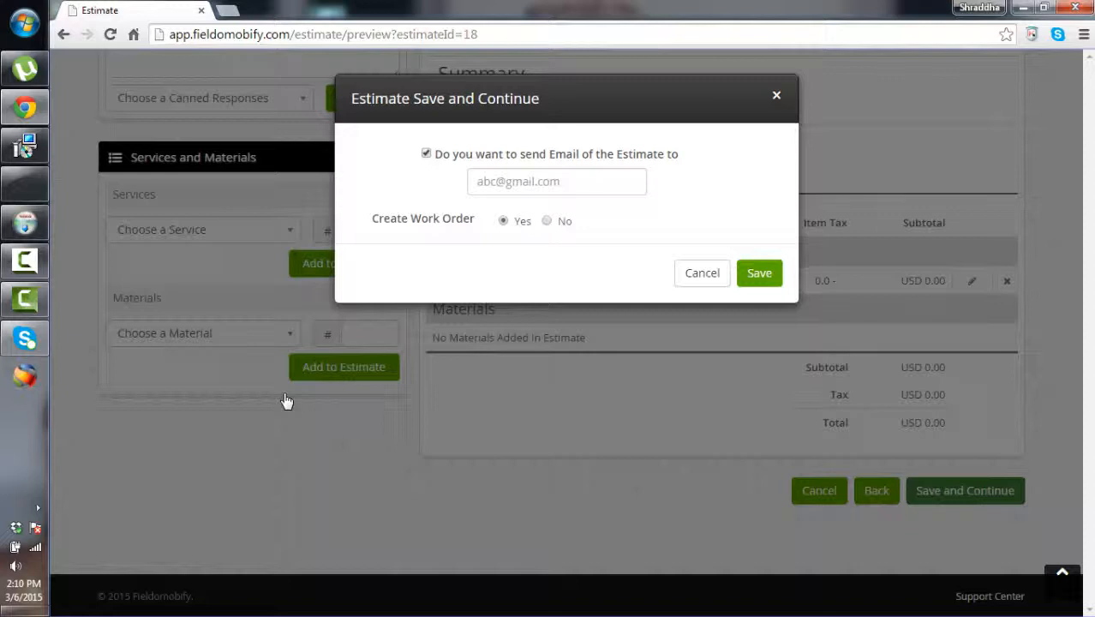
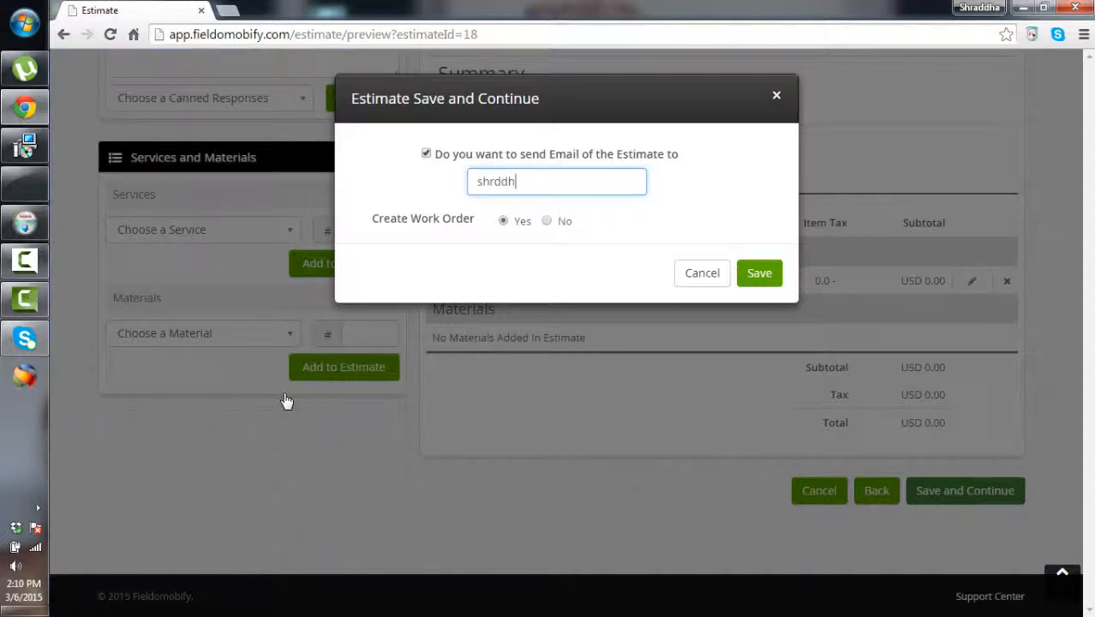
# Enter the recipient's email address, correcting the typo, and save the estimate with a work order
pyautogui.press('Menu')
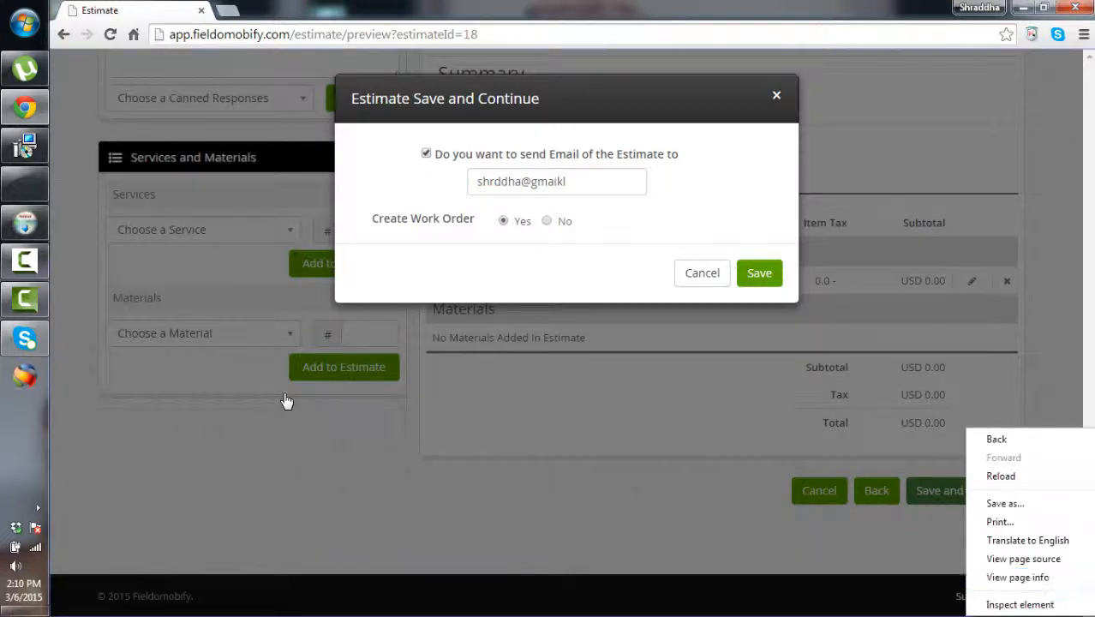
pyautogui.press('Escape')
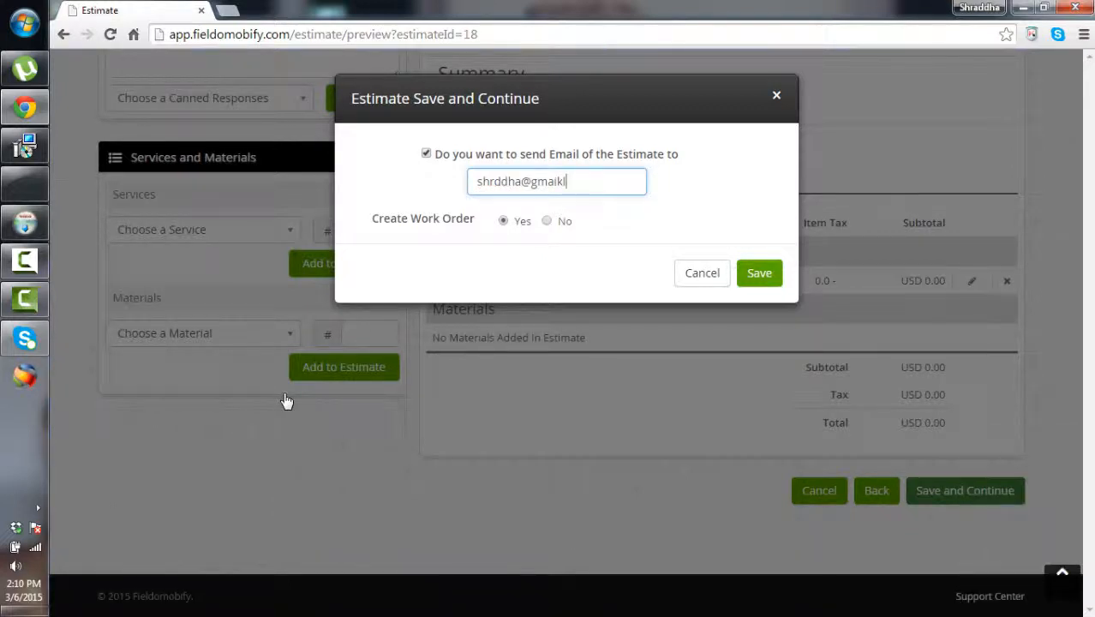
pyautogui.press('Return')
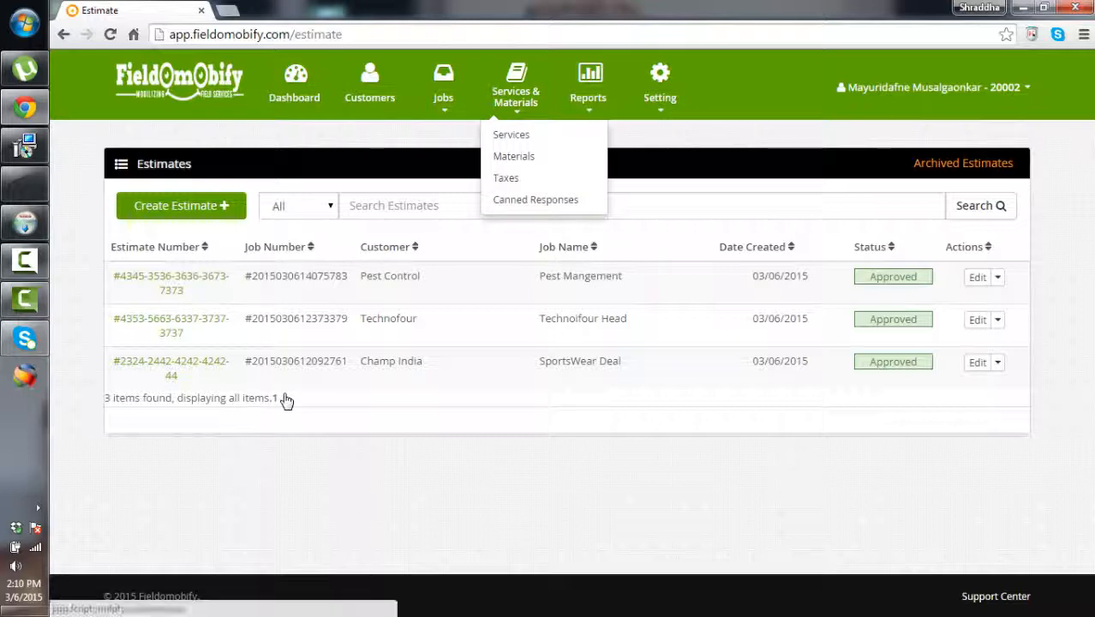
# Browse the Work Orders list, then move to Invoices and start a new invoice
pyautogui.moveTo(443, 97)
pyautogui.click(449, 156)
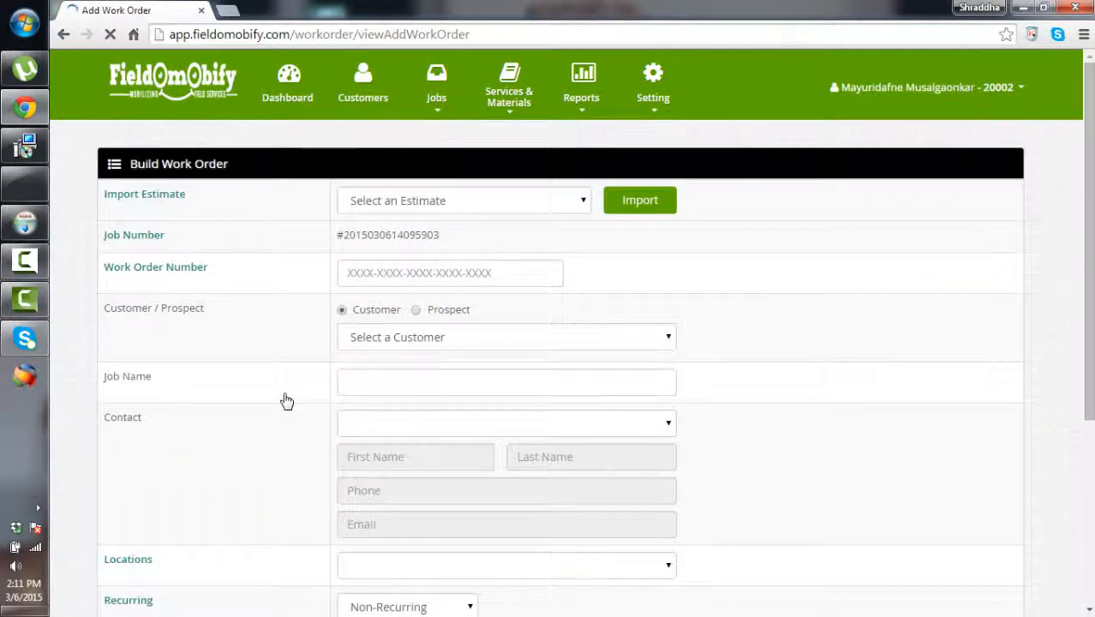
pyautogui.scroll(-4, 287, 401)
pyautogui.scroll(3, 287, 401)
pyautogui.scroll(1, 287, 401)
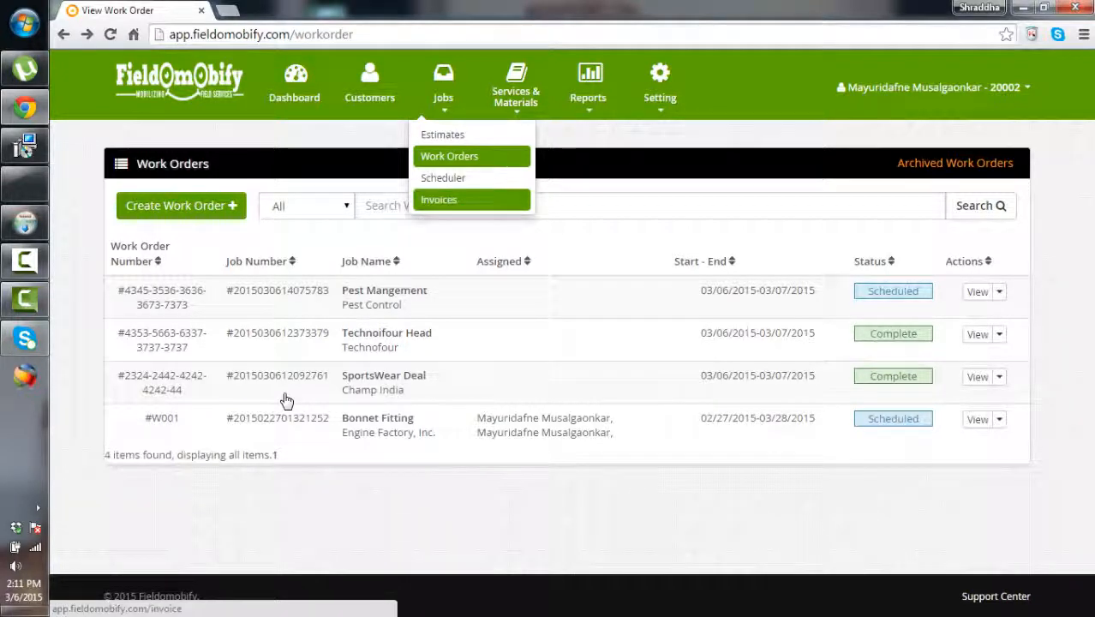
pyautogui.press('Return')
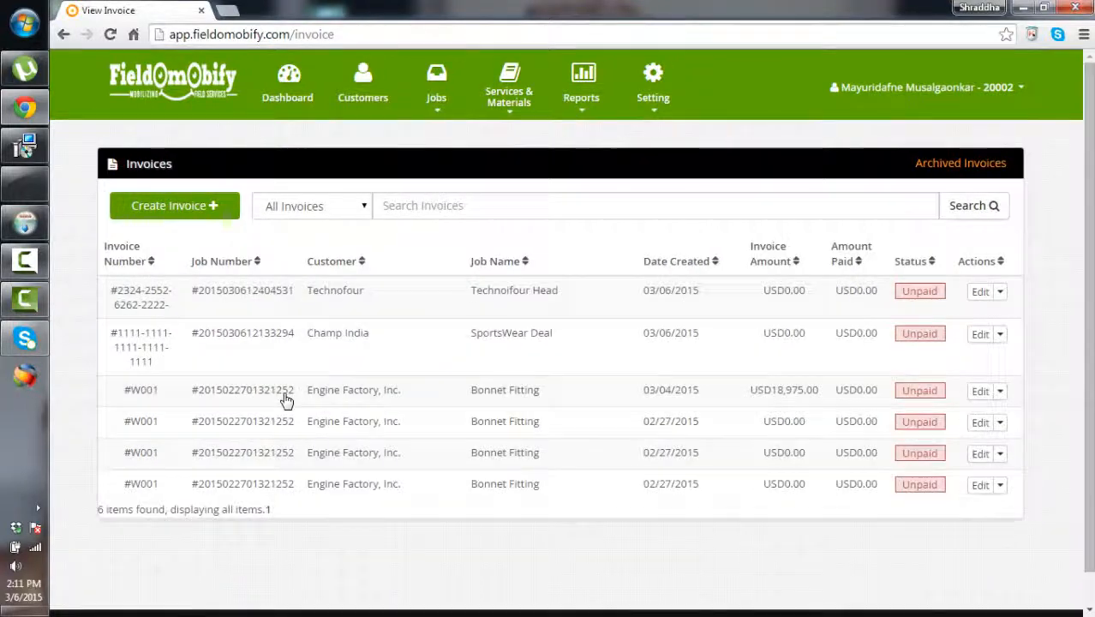
pyautogui.click(286, 400)
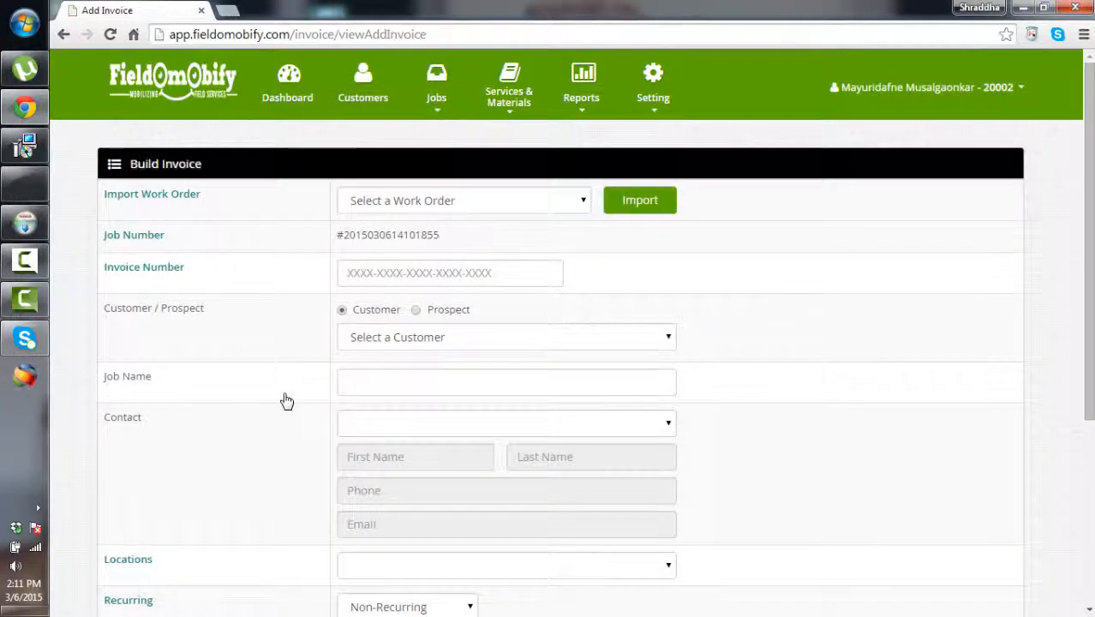
# Complete the Pest Mangement work order from its Actions menu and return to Create Invoice
pyautogui.click(464, 201)
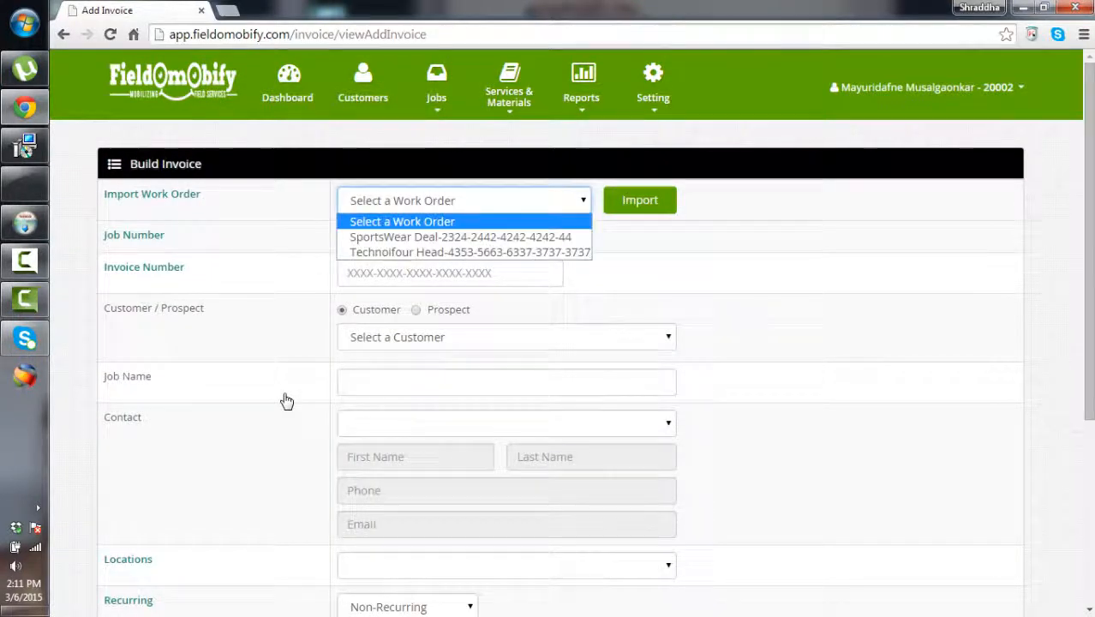
pyautogui.click(464, 200)
pyautogui.moveTo(436, 86)
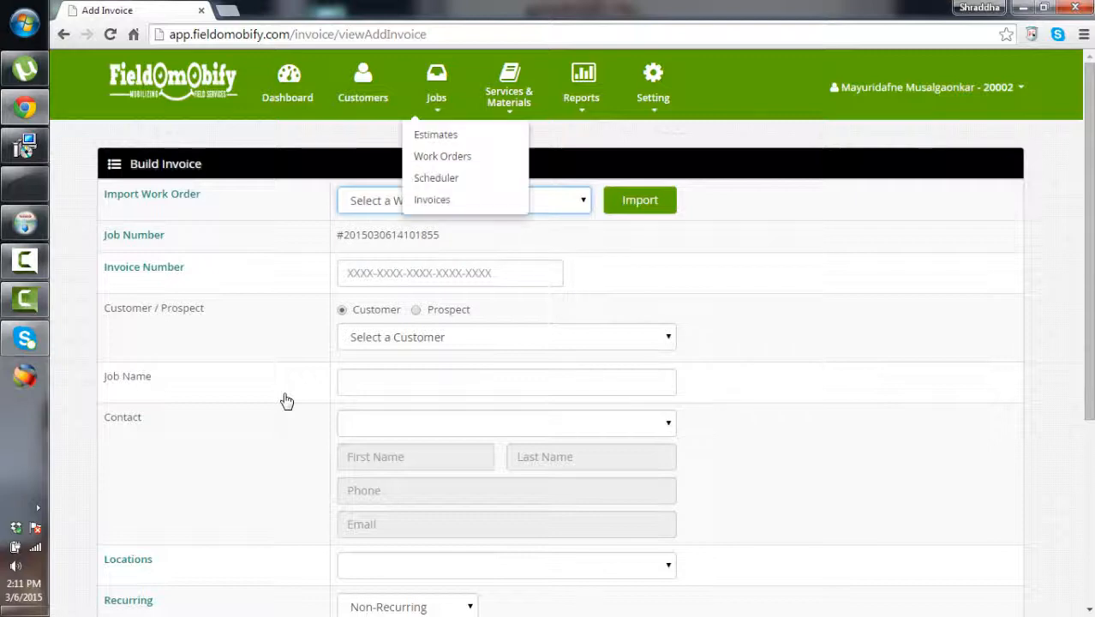
pyautogui.click(442, 156)
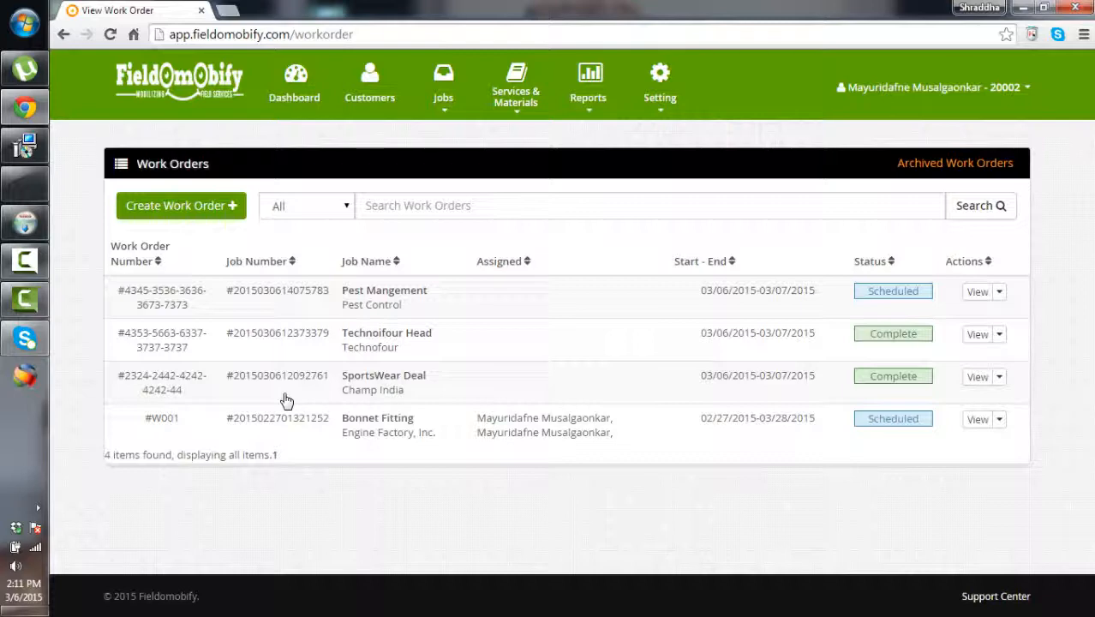
pyautogui.click(999, 291)
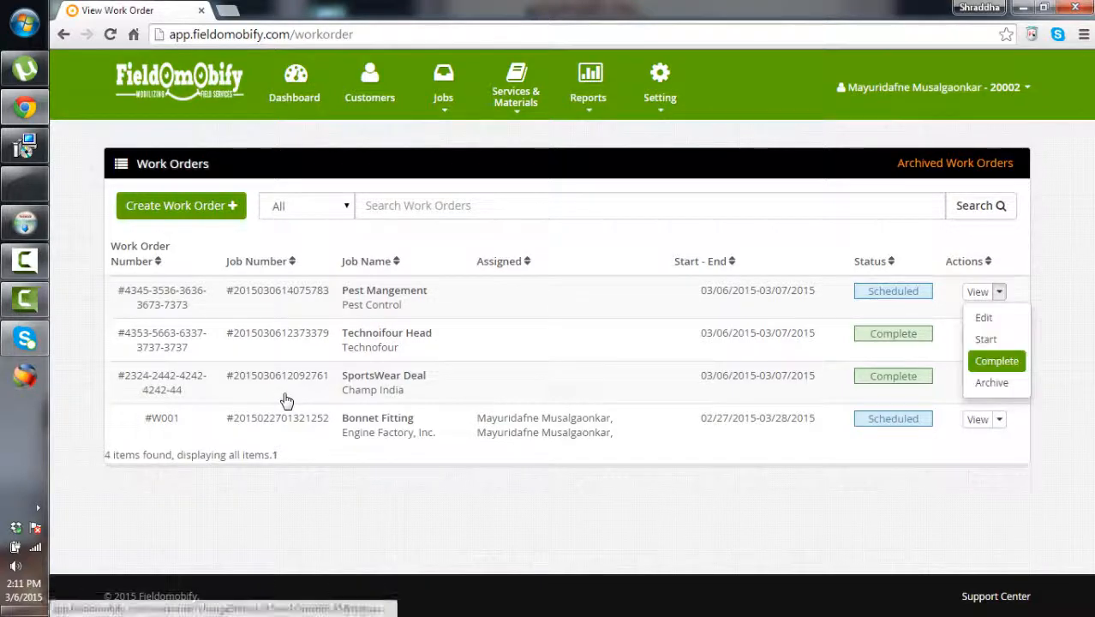
pyautogui.click(993, 360)
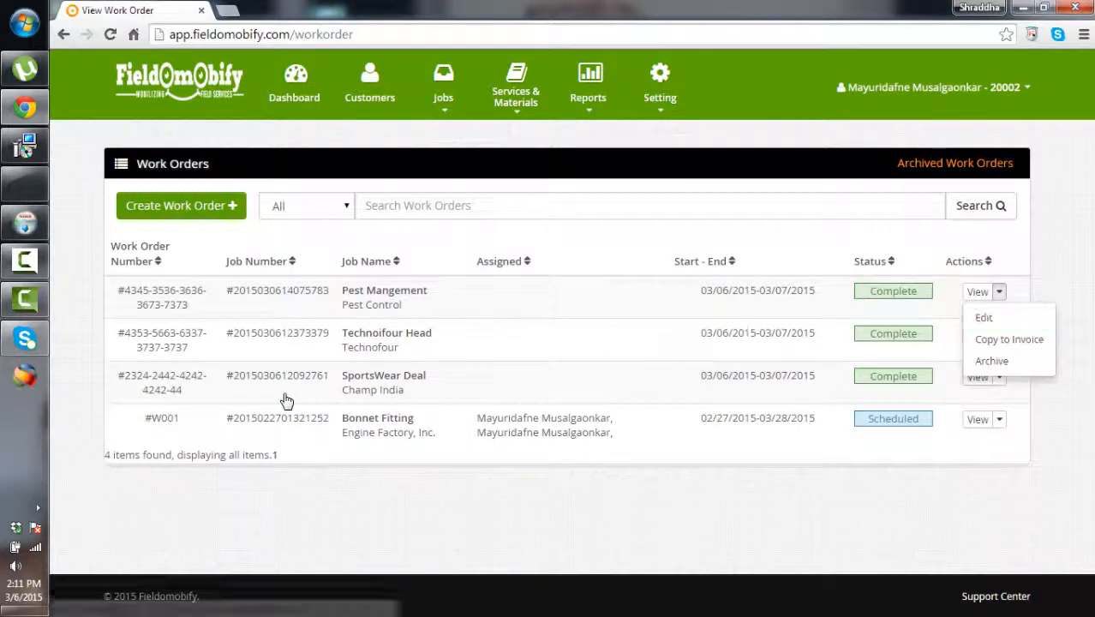
pyautogui.moveTo(443, 86)
pyautogui.click(440, 199)
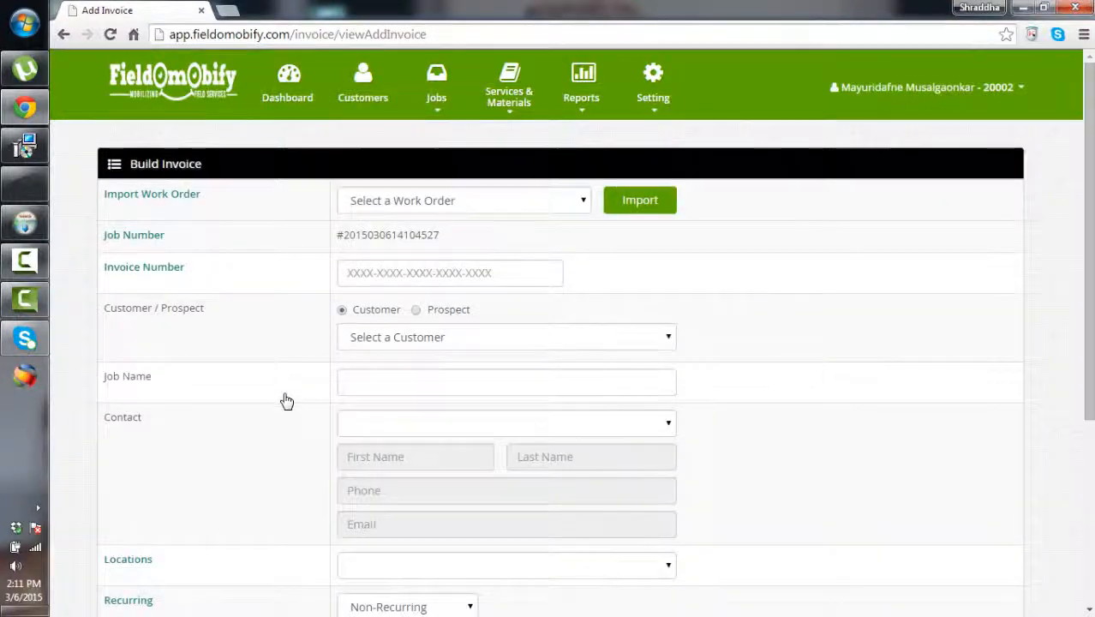
# Import the Pest Mangement work order and enter the invoice number
pyautogui.click(463, 201)
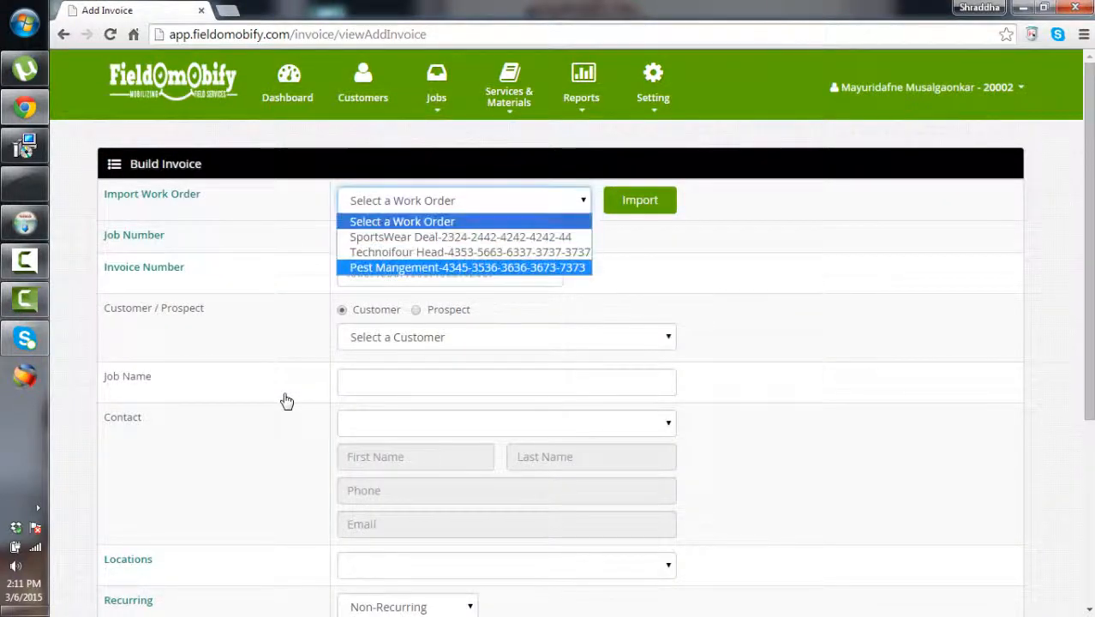
pyautogui.click(464, 267)
pyautogui.click(450, 274)
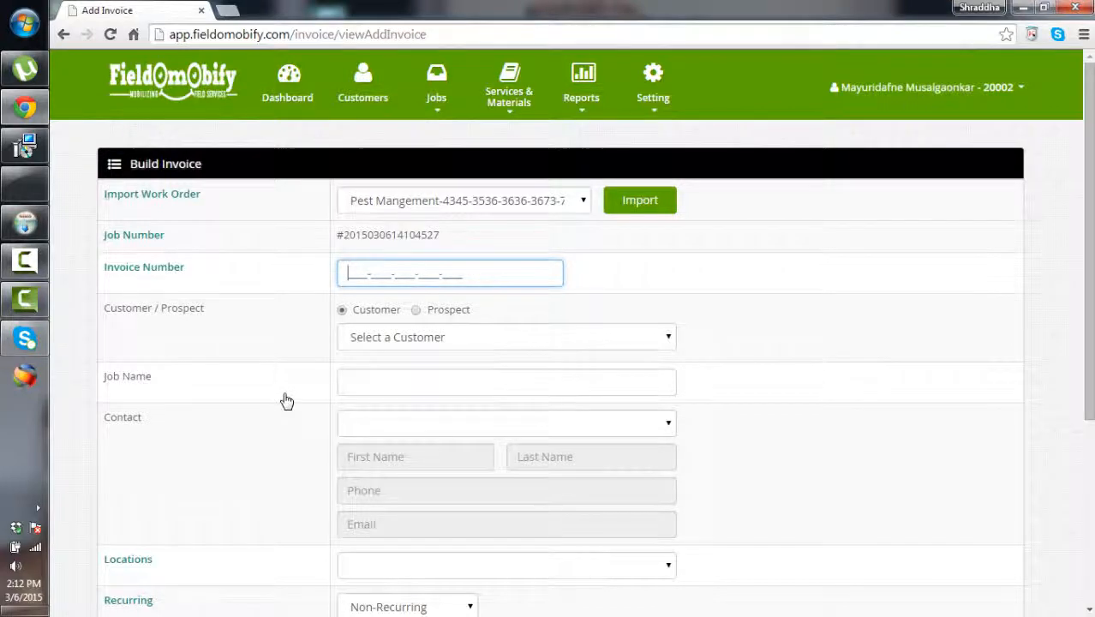
pyautogui.write('2134245466565767856')
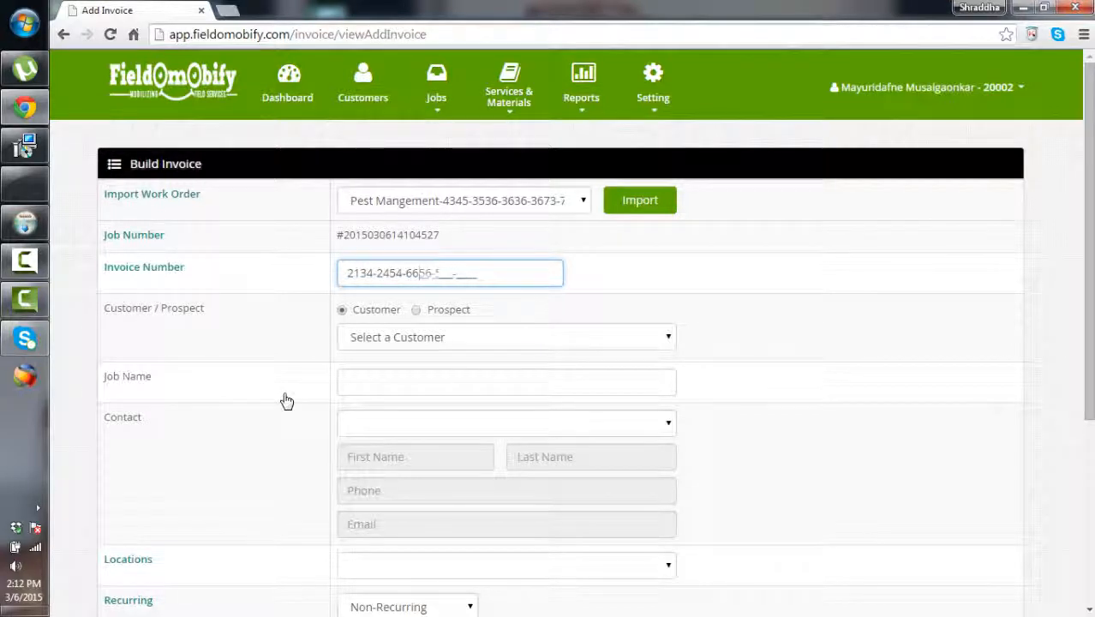
pyautogui.scroll(-3, 286, 401)
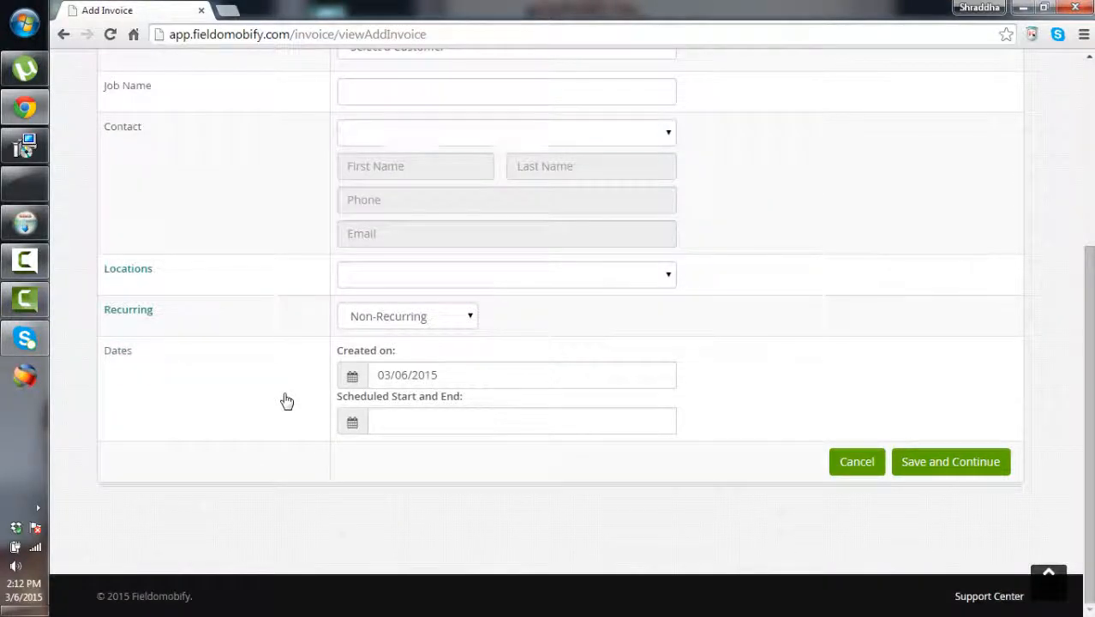
pyautogui.scroll(3, 286, 401)
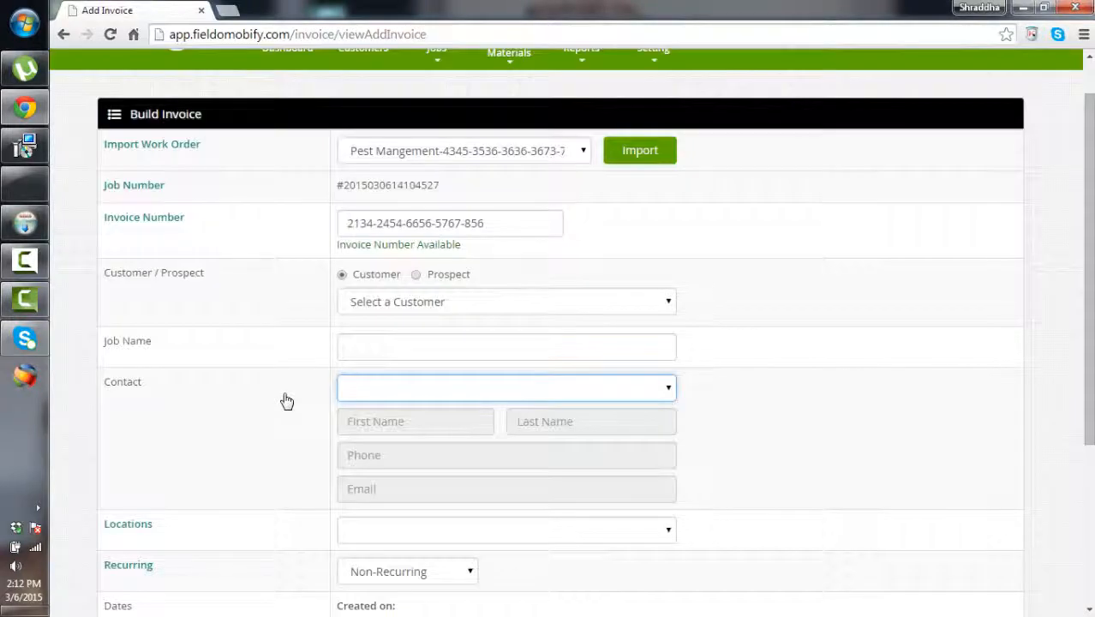
# Set customer Pest Control, job Pest Mangement, a contact and dates 03/06/2015–03/07/2015, then save
pyautogui.click(507, 302)
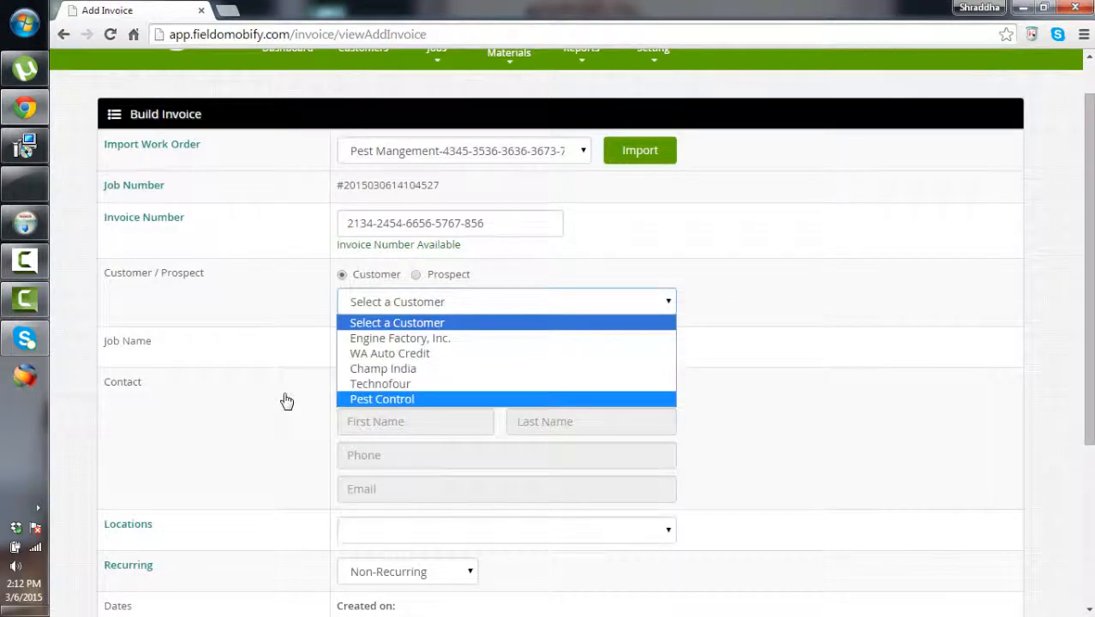
pyautogui.click(382, 399)
pyautogui.doubleClick(506, 347)
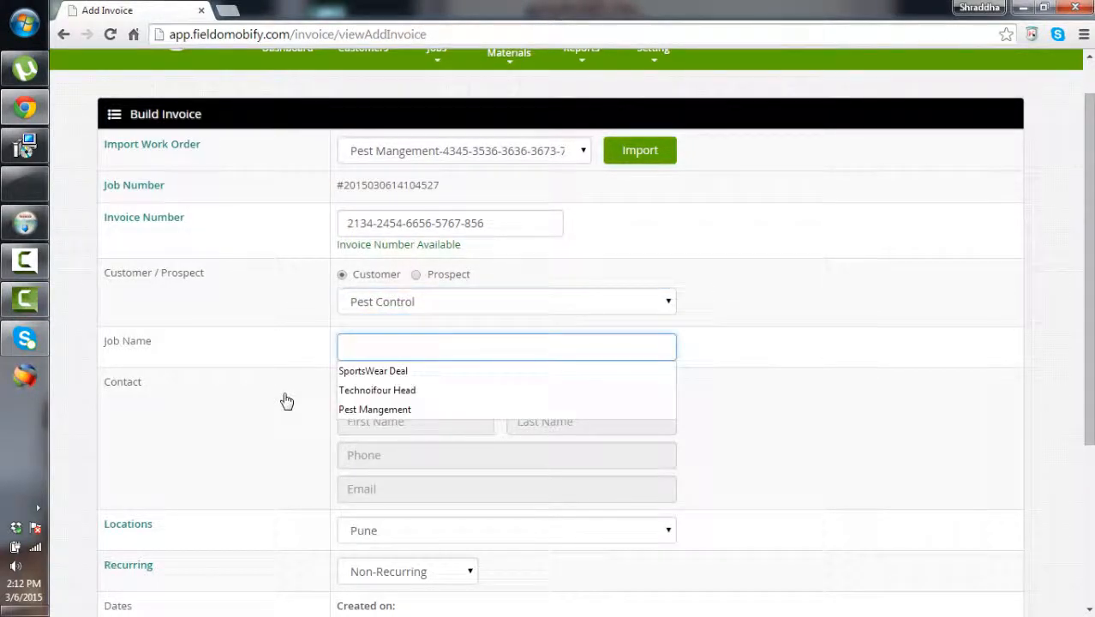
pyautogui.click(374, 410)
pyautogui.scroll(-1, 287, 401)
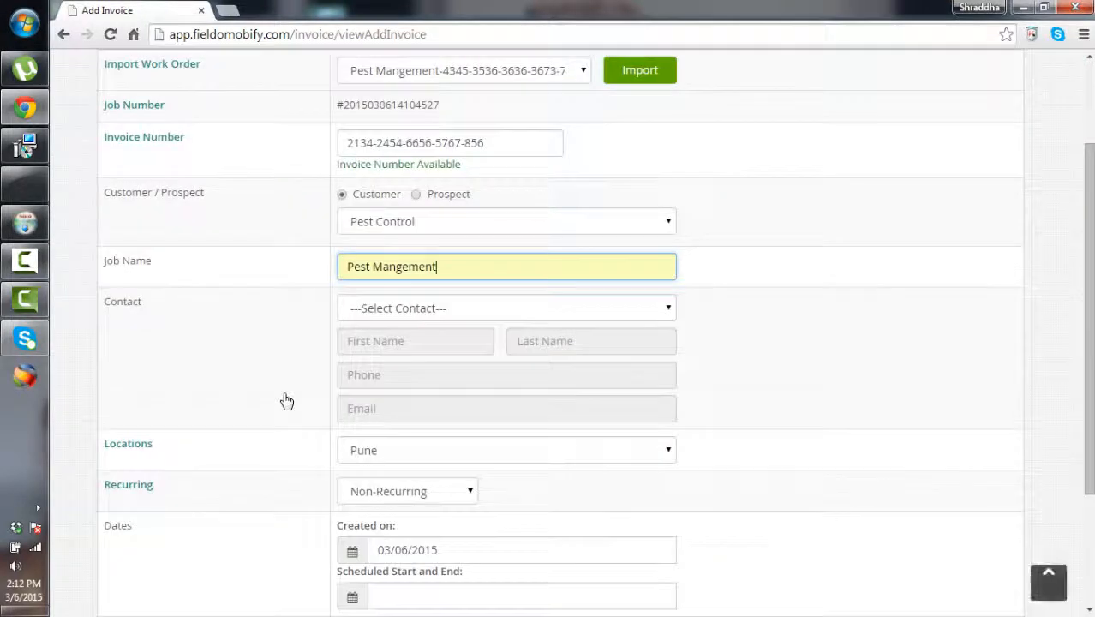
pyautogui.click(507, 308)
pyautogui.click(374, 344)
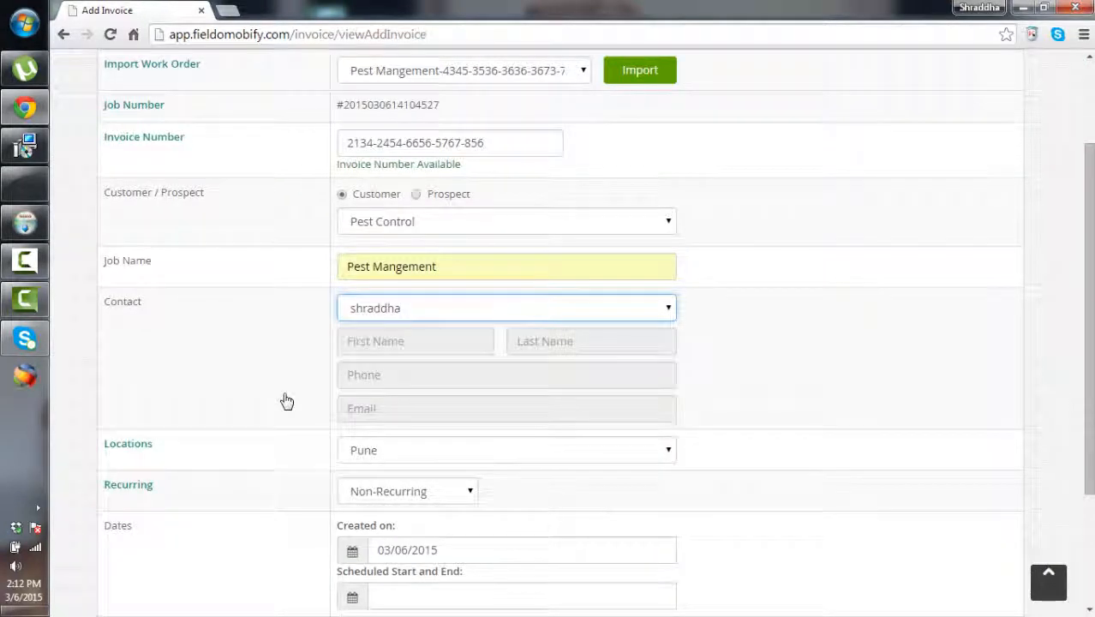
pyautogui.scroll(-2, 287, 401)
pyautogui.click(521, 435)
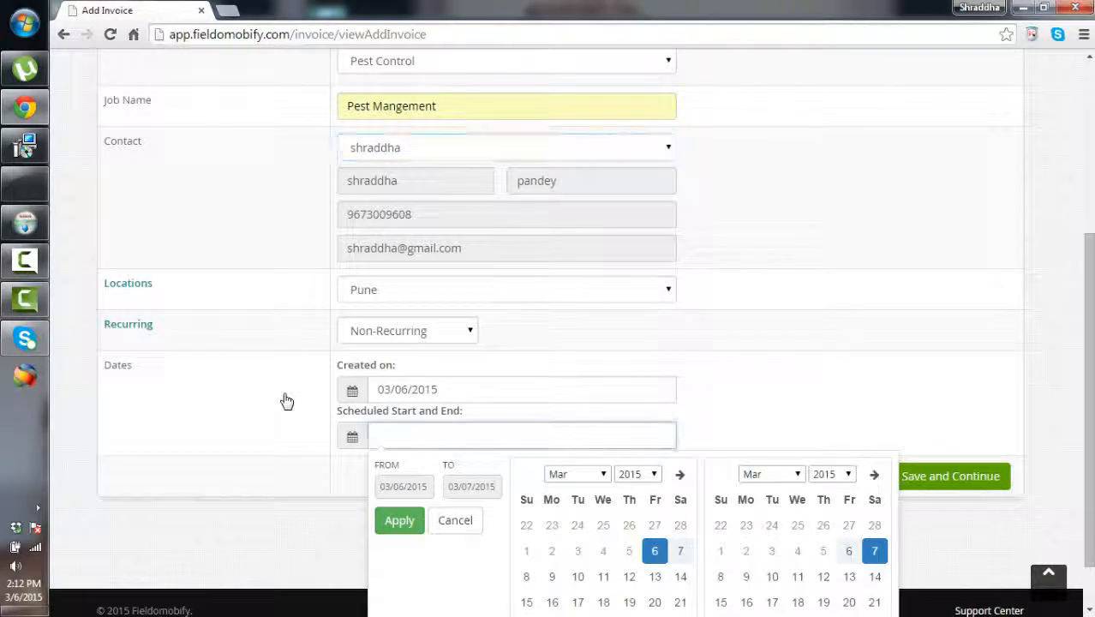
pyautogui.click(400, 520)
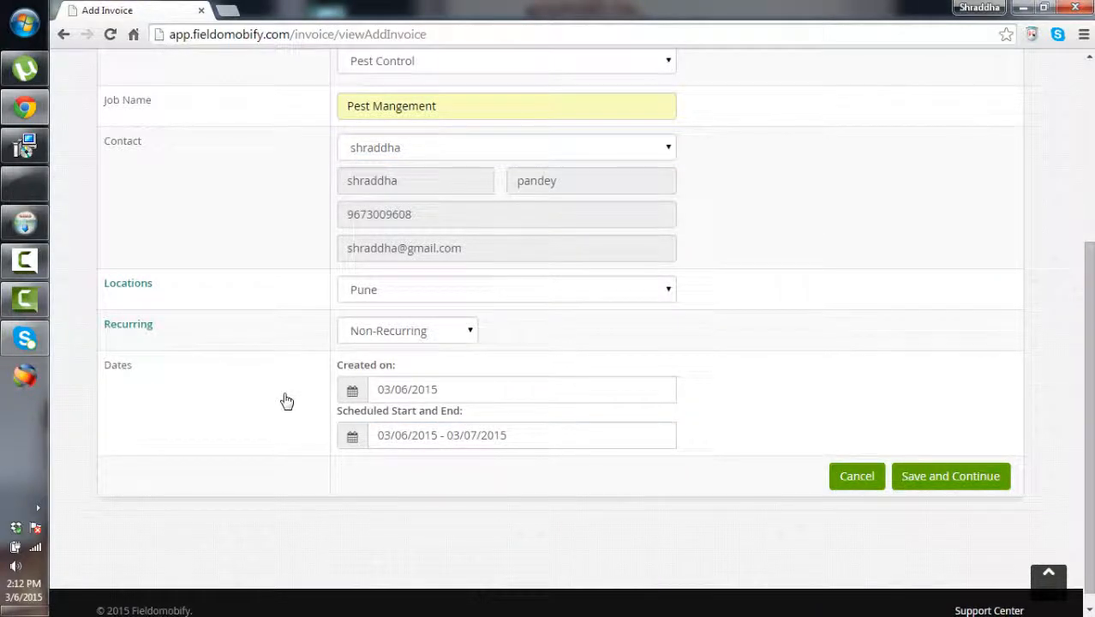
pyautogui.click(950, 476)
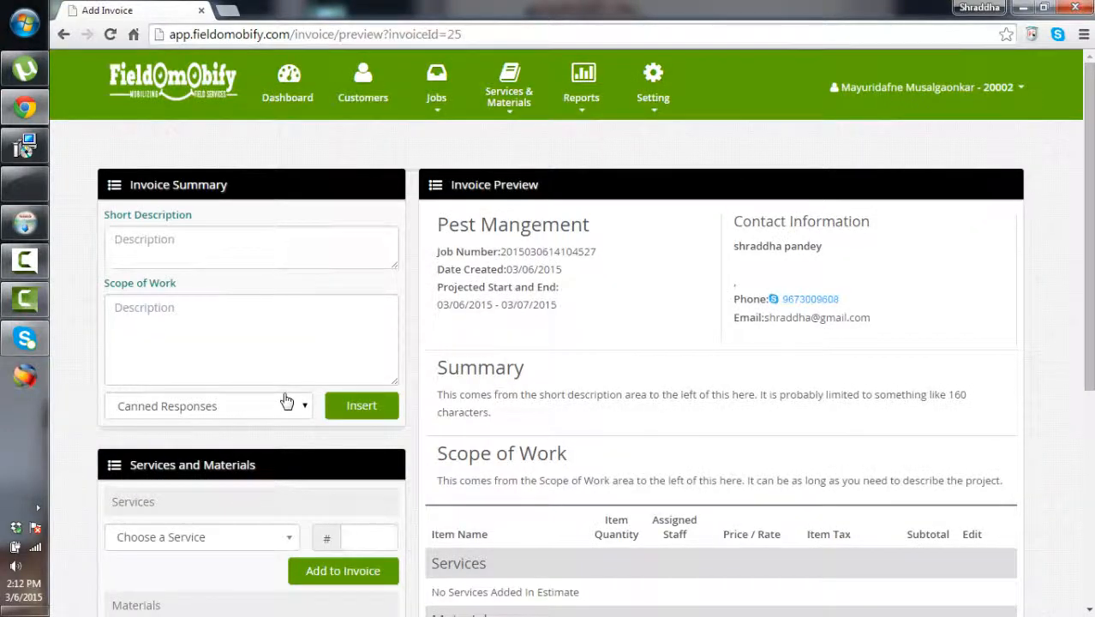
# Preview the saved invoice, then return to the invoice editing page
pyautogui.scroll(-3, 287, 402)
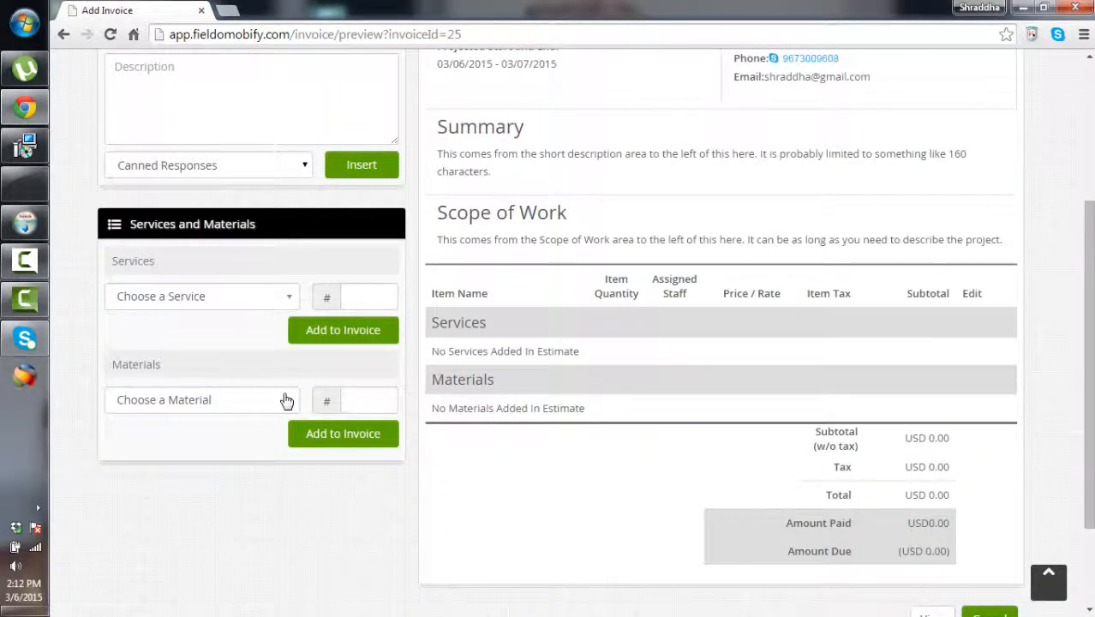
pyautogui.scroll(3, 287, 402)
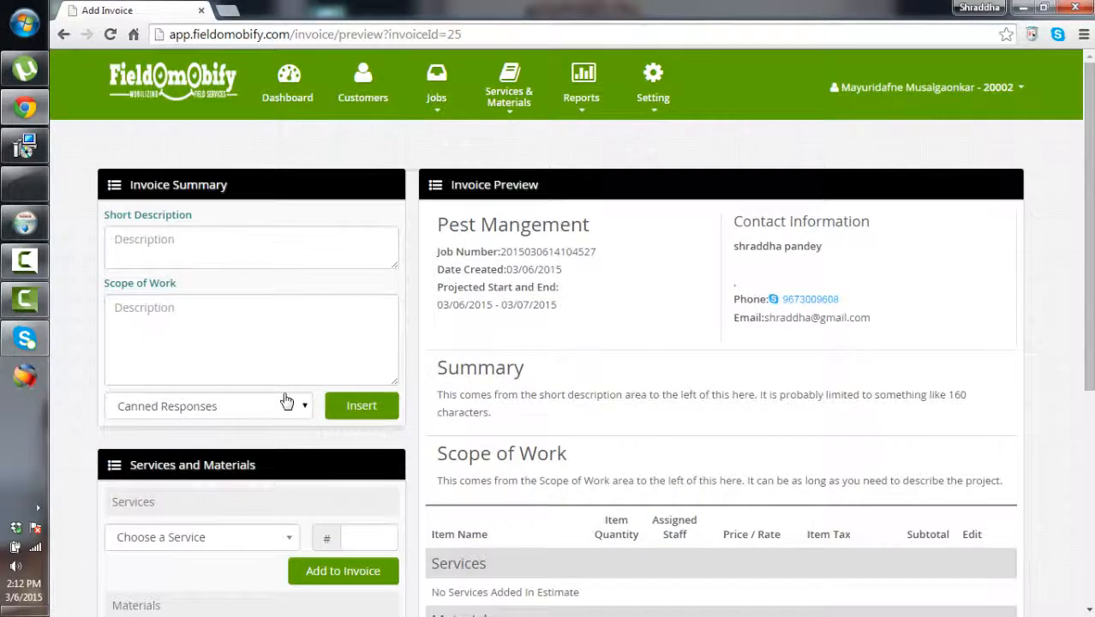
pyautogui.scroll(-4, 287, 402)
pyautogui.scroll(2, 287, 402)
pyautogui.scroll(2, 287, 402)
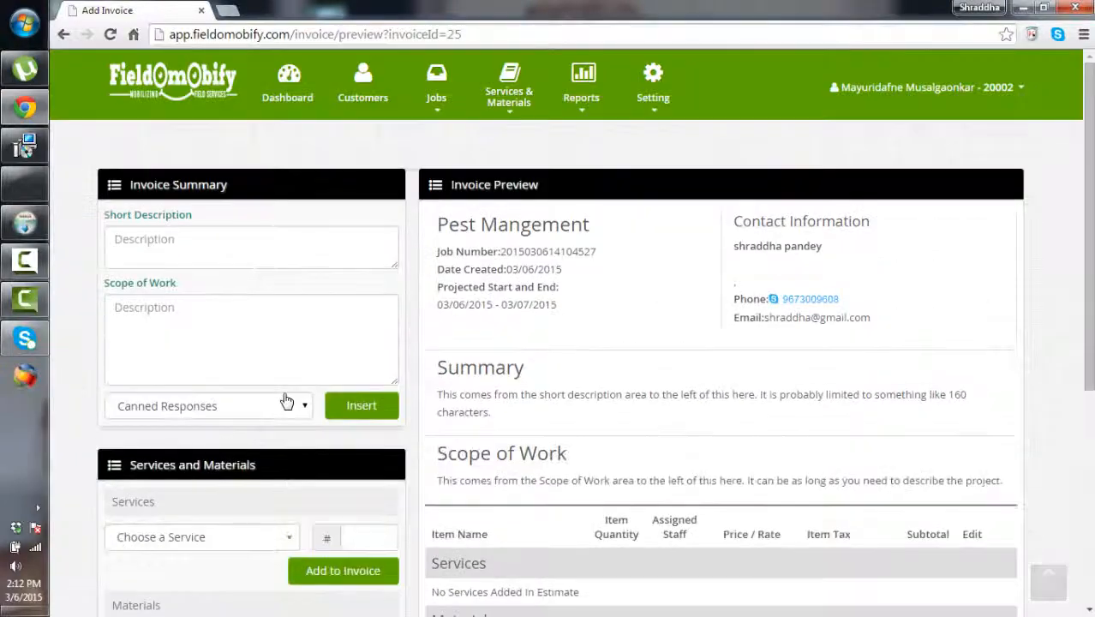
pyautogui.scroll(-5, 287, 402)
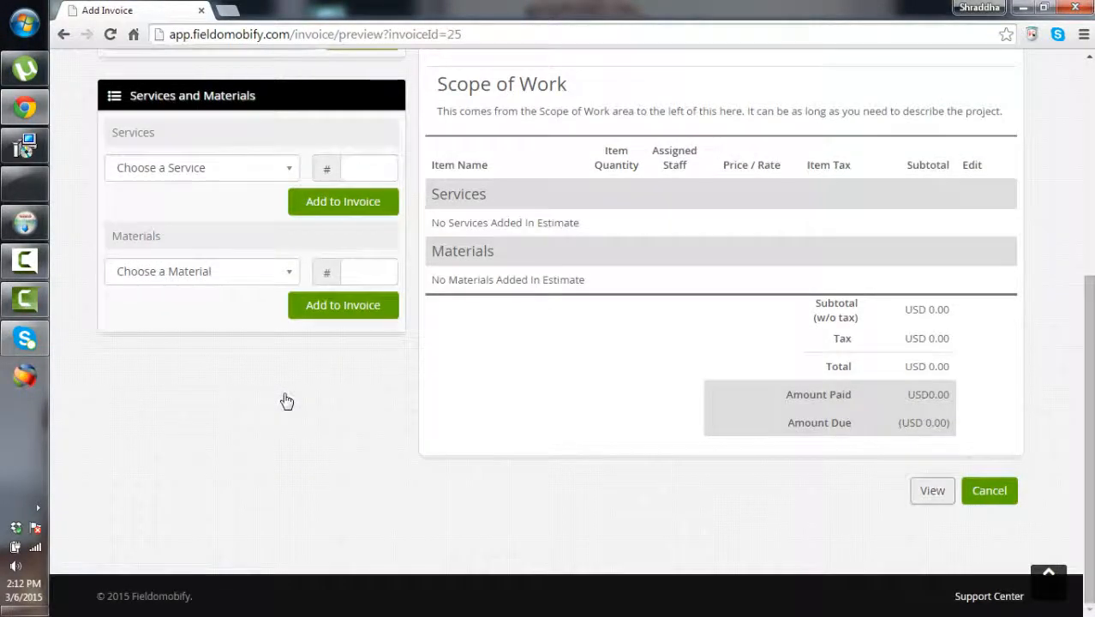
pyautogui.click(932, 491)
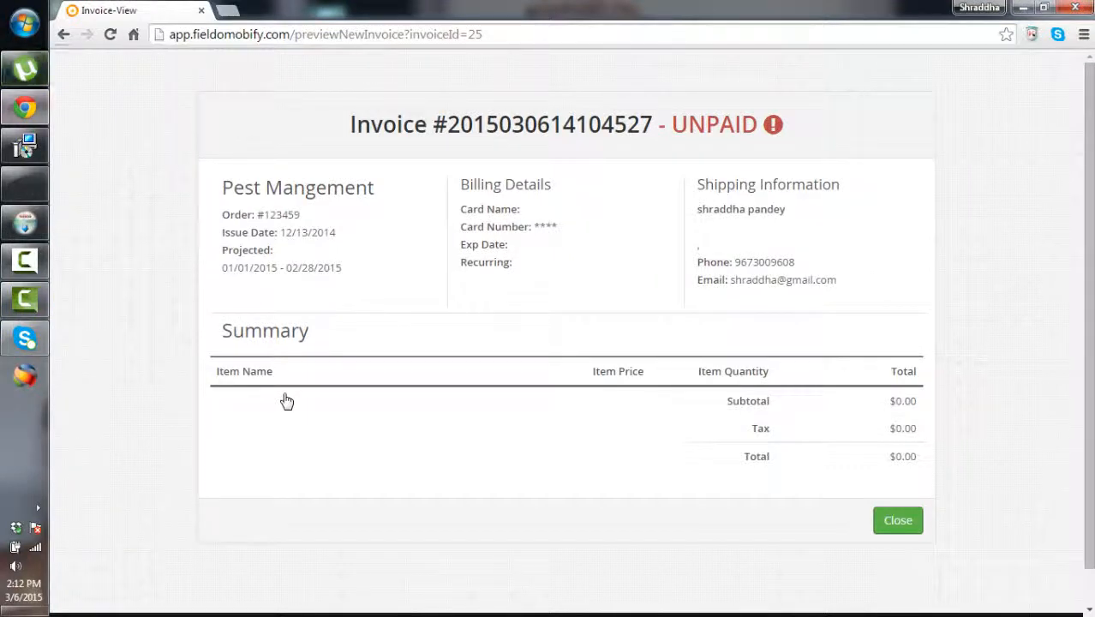
pyautogui.hotkey('alt', 'Left')
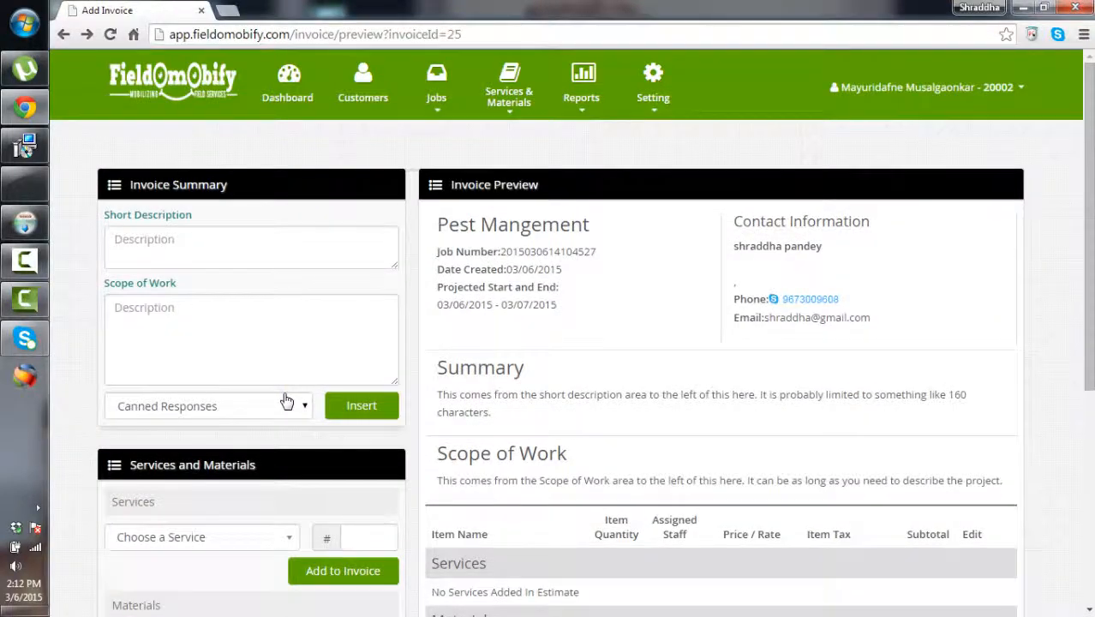
# Open the Invoice Report and keep all statuses and payment types in its filters
pyautogui.moveTo(581, 98)
pyautogui.click(591, 134)
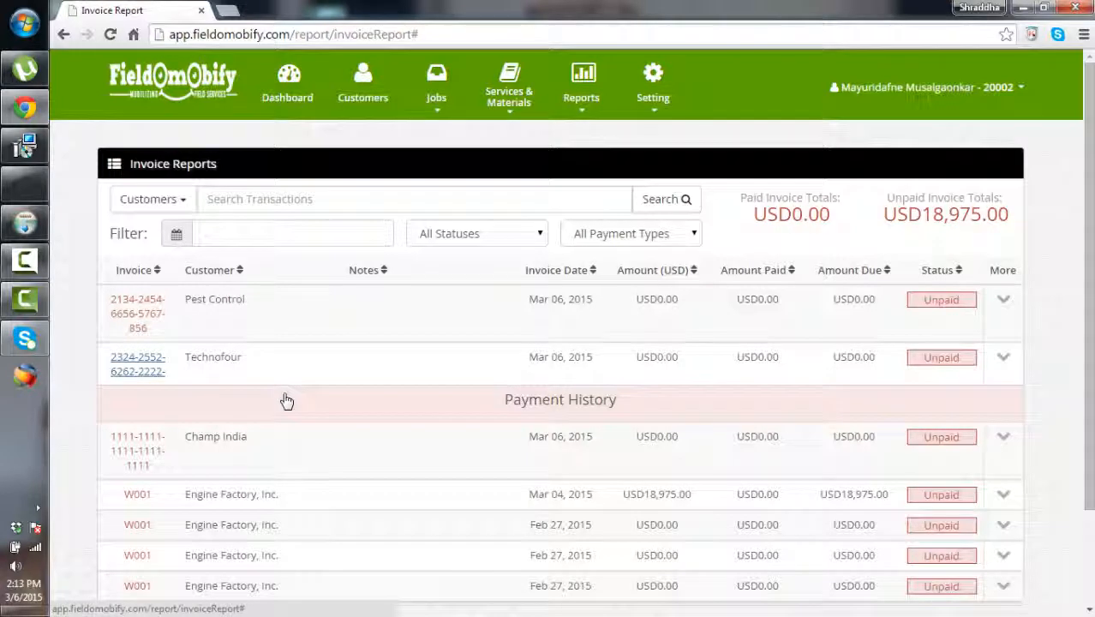
pyautogui.moveTo(582, 97)
pyautogui.click(476, 233)
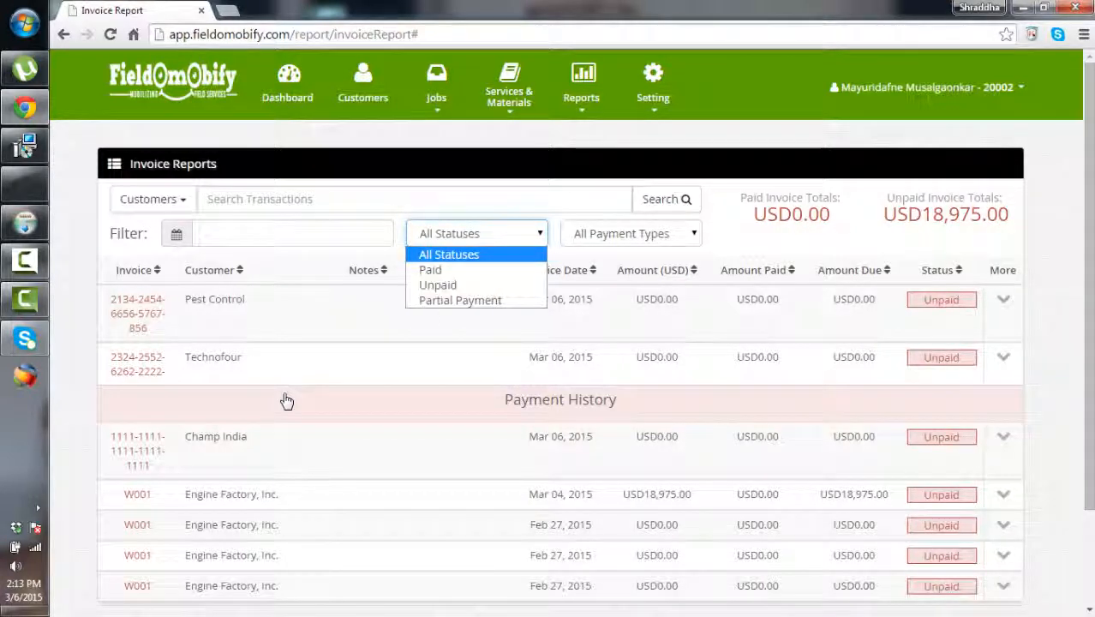
pyautogui.click(476, 254)
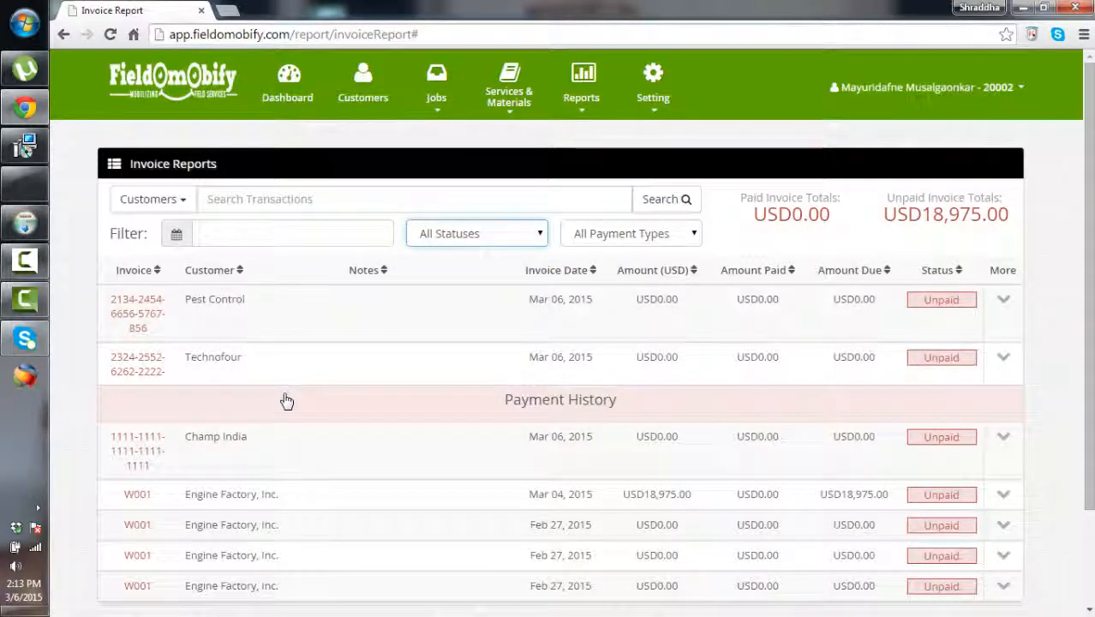
pyautogui.click(631, 233)
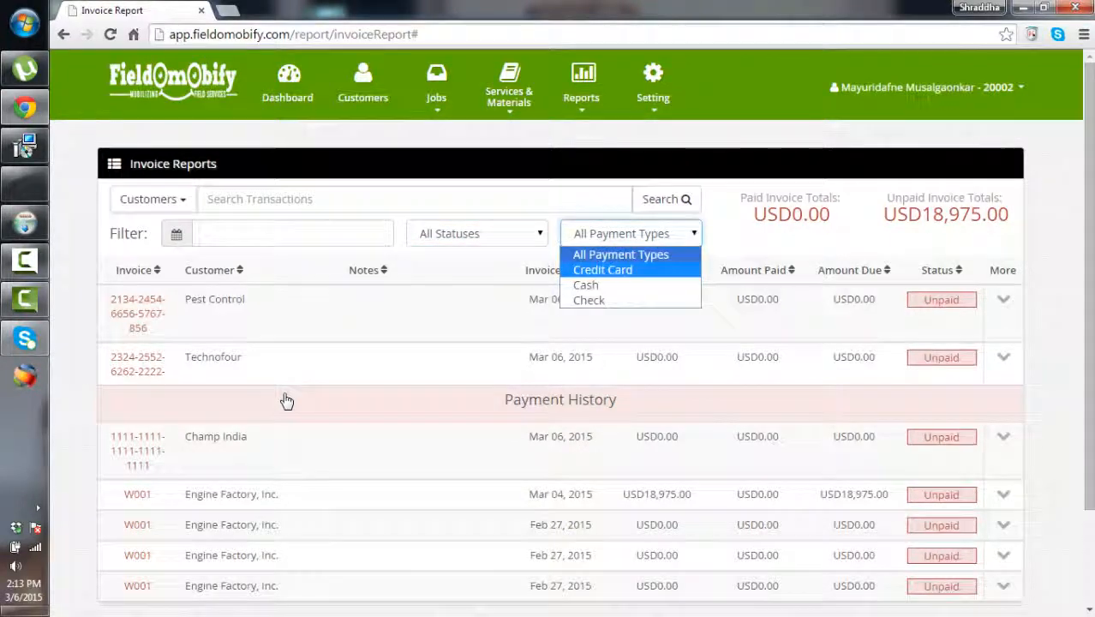
pyautogui.click(631, 254)
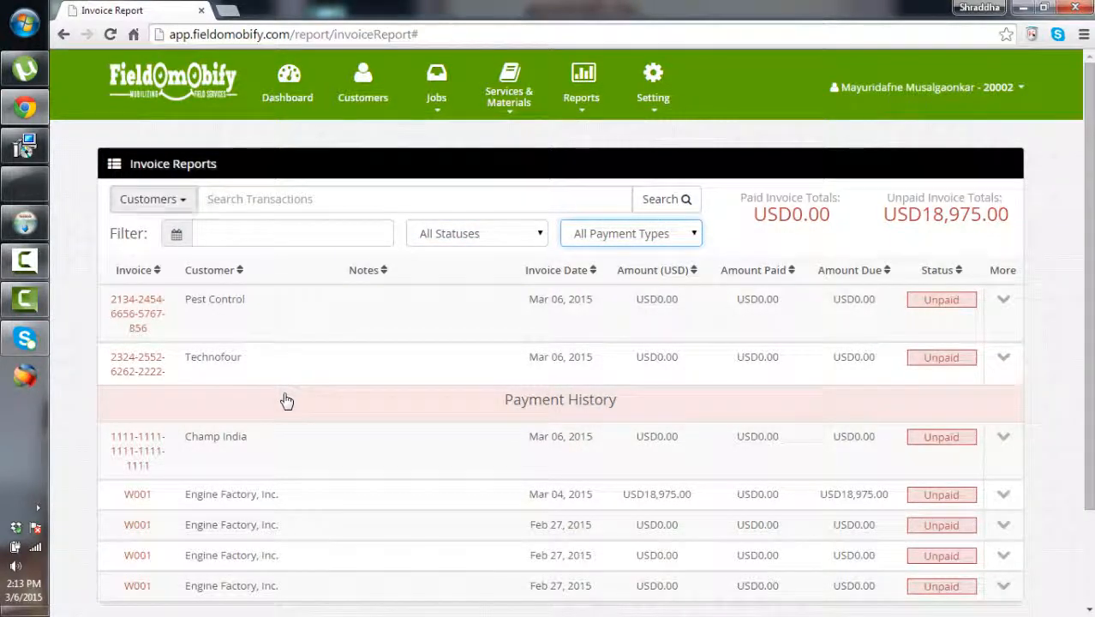
pyautogui.click(152, 199)
pyautogui.click(153, 199)
pyautogui.click(411, 199)
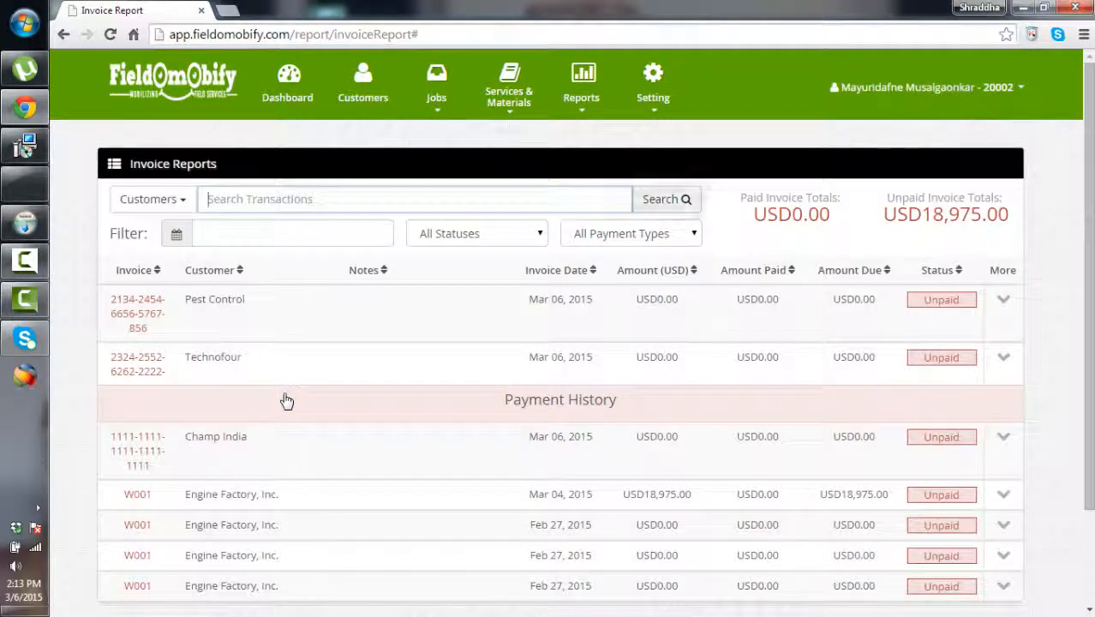
# Browse the User Roles page, then the Users list and its Add User form
pyautogui.moveTo(509, 96)
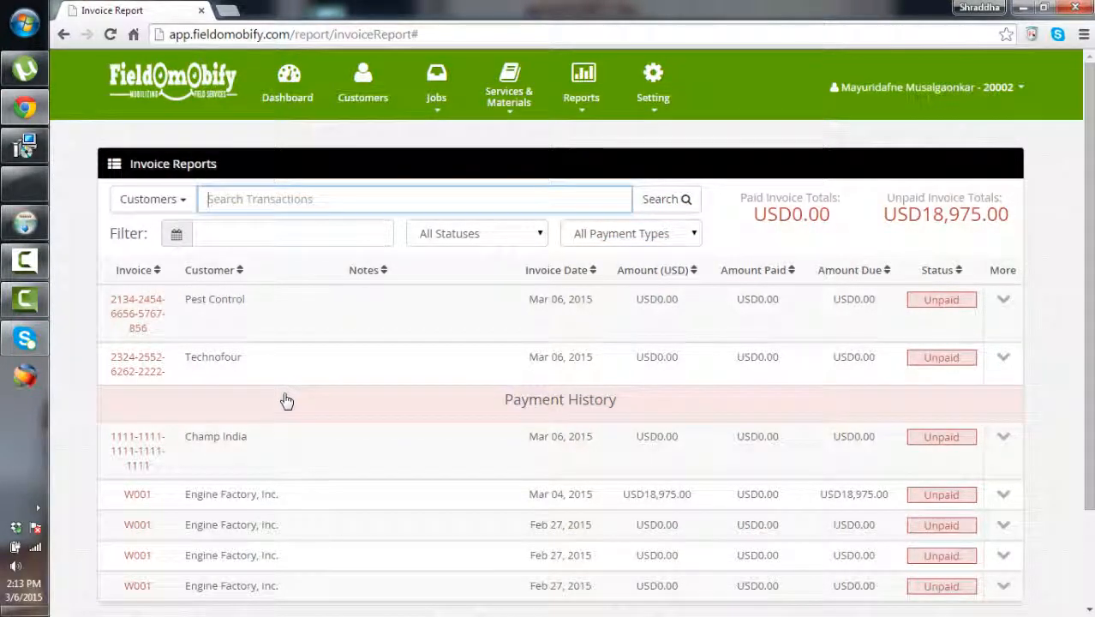
pyautogui.moveTo(581, 96)
pyautogui.moveTo(653, 96)
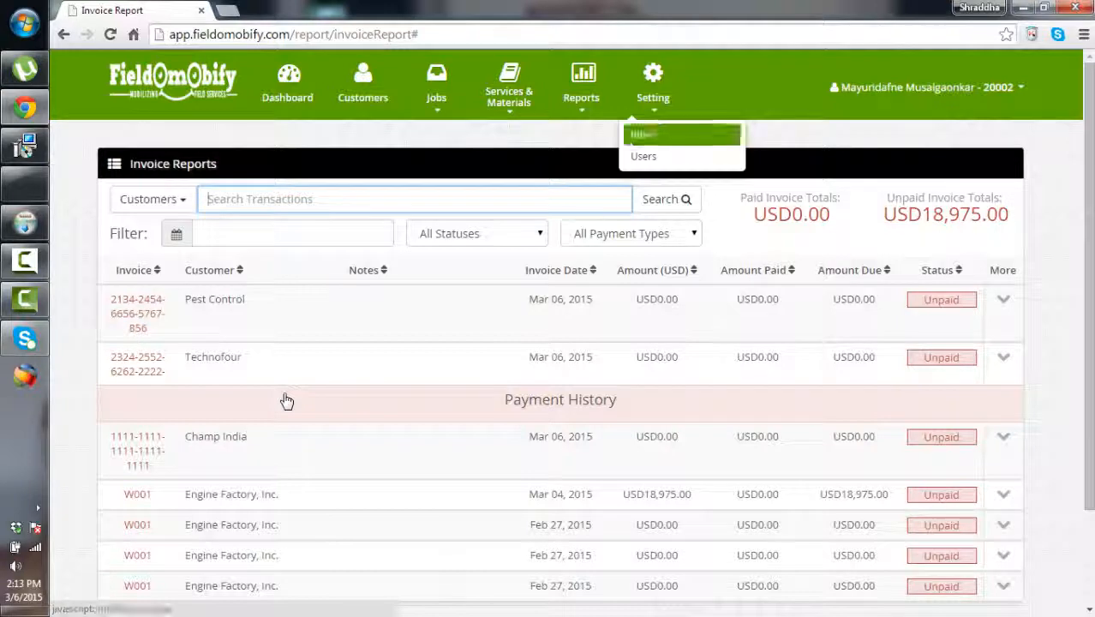
pyautogui.click(644, 134)
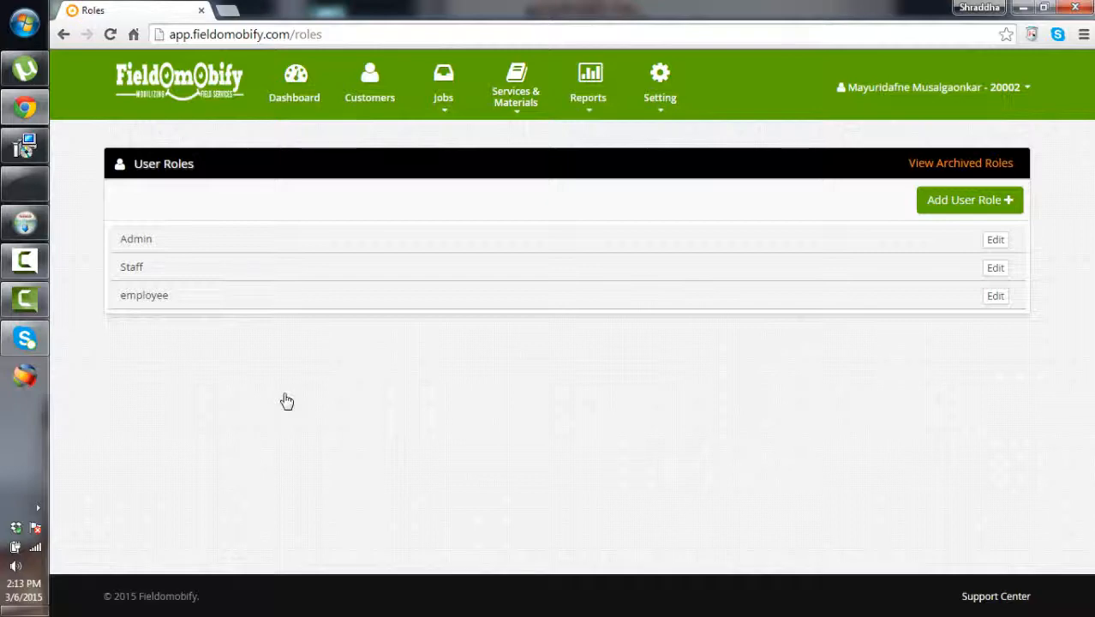
pyautogui.click(659, 86)
pyautogui.click(651, 156)
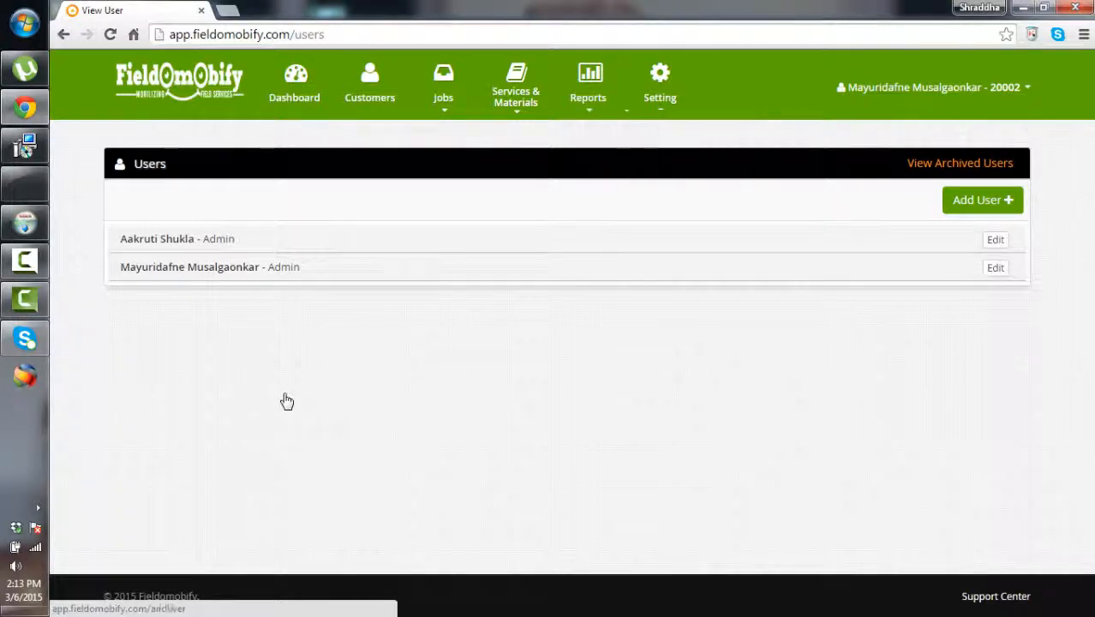
pyautogui.click(982, 200)
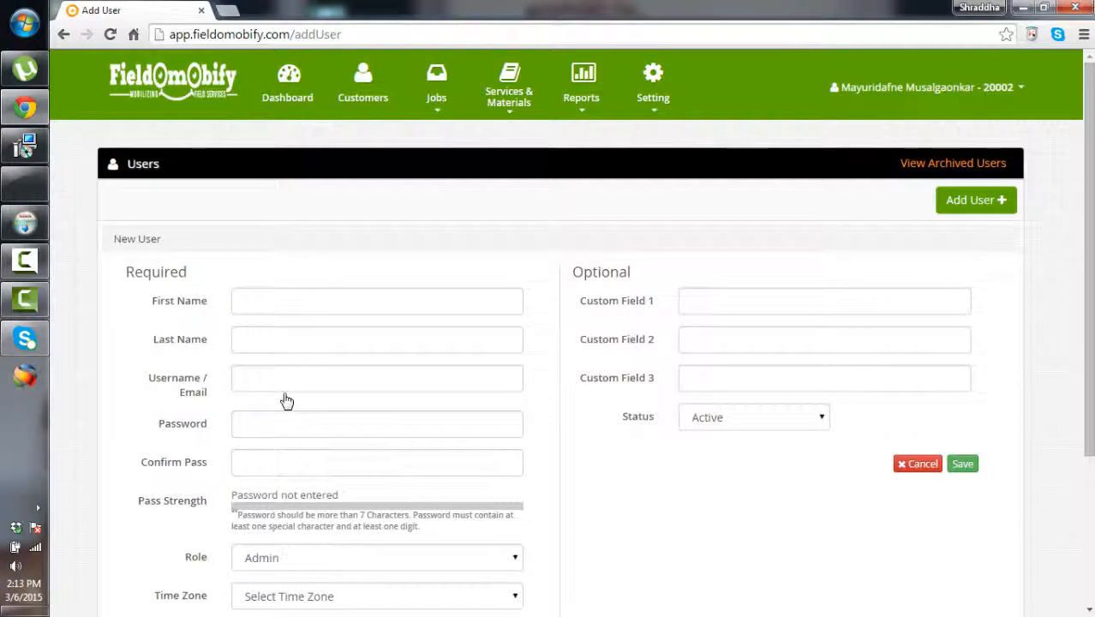
# Return to User Roles, view the Add User Role form, then go to Account Settings
pyautogui.moveTo(653, 97)
pyautogui.click(646, 135)
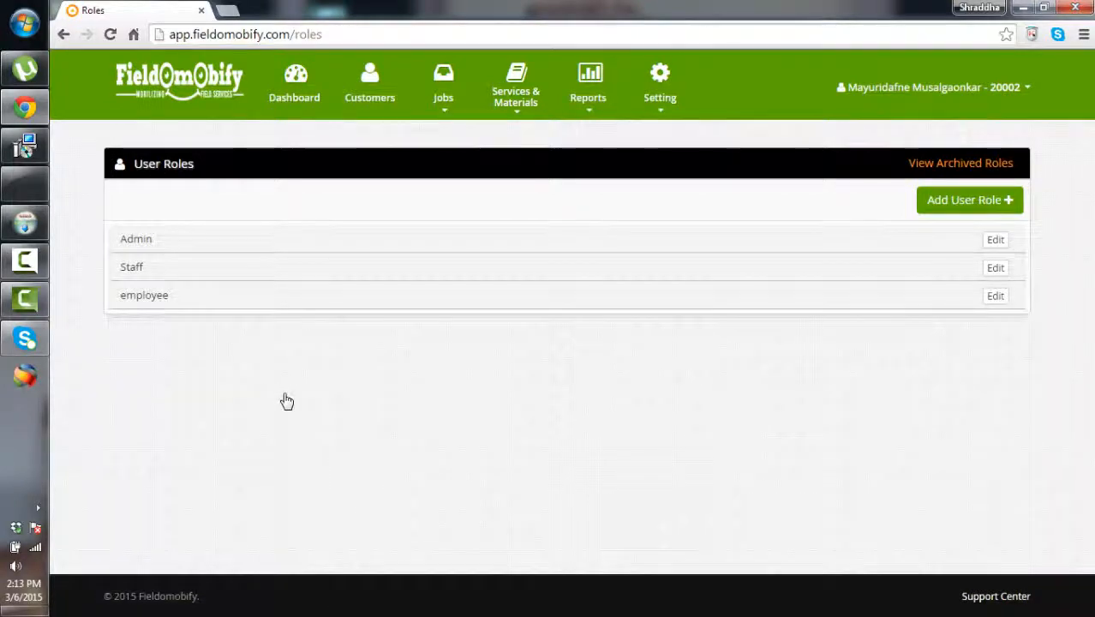
pyautogui.click(970, 200)
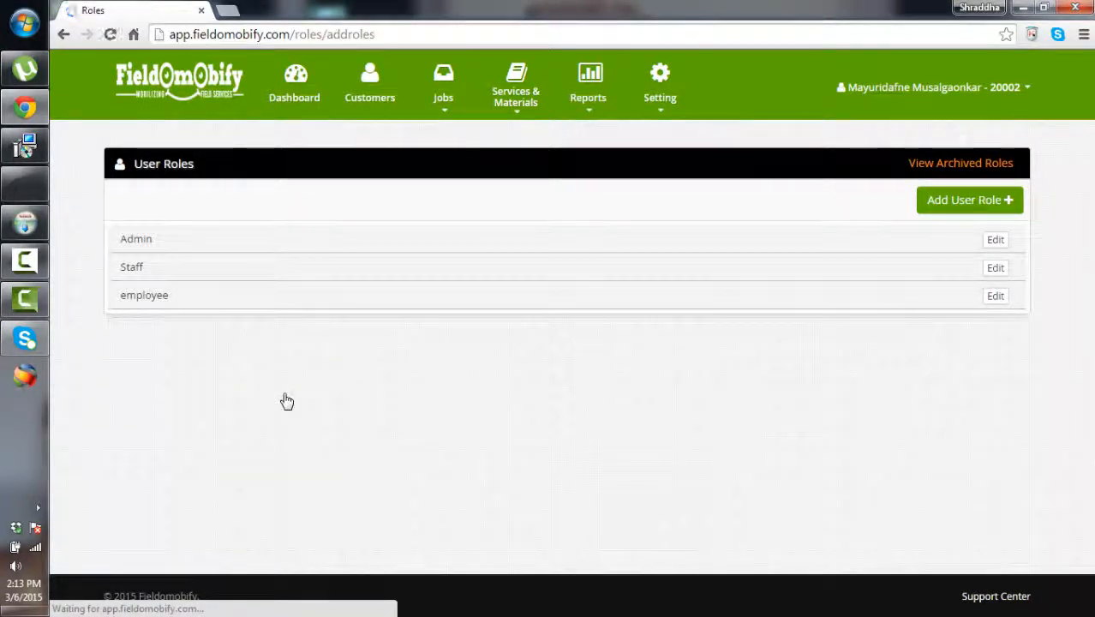
pyautogui.scroll(-3, 287, 401)
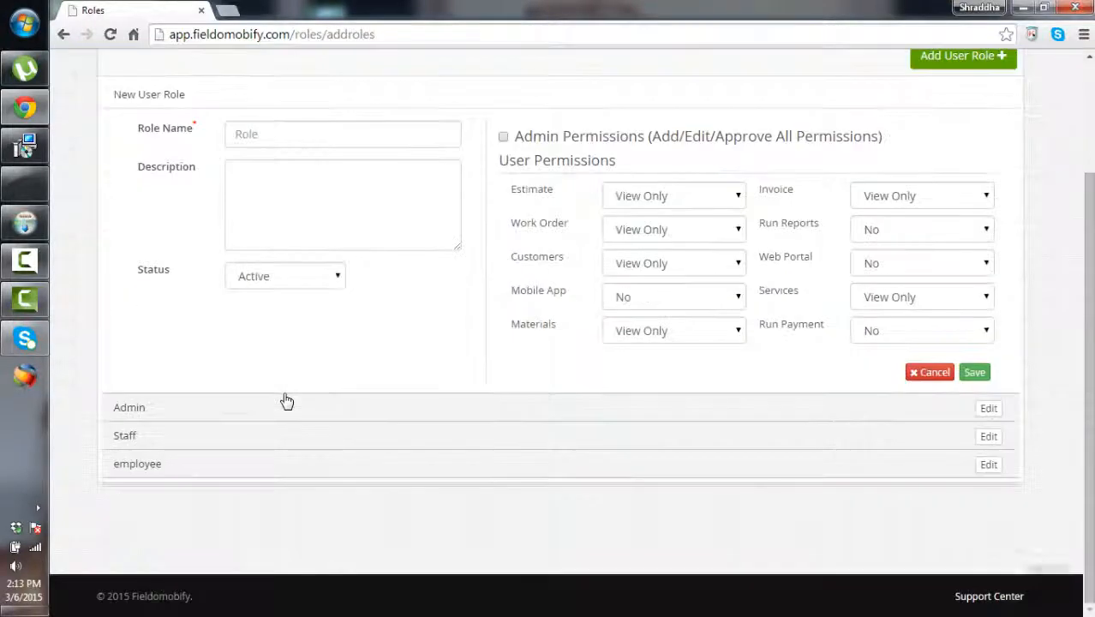
pyautogui.scroll(3, 287, 401)
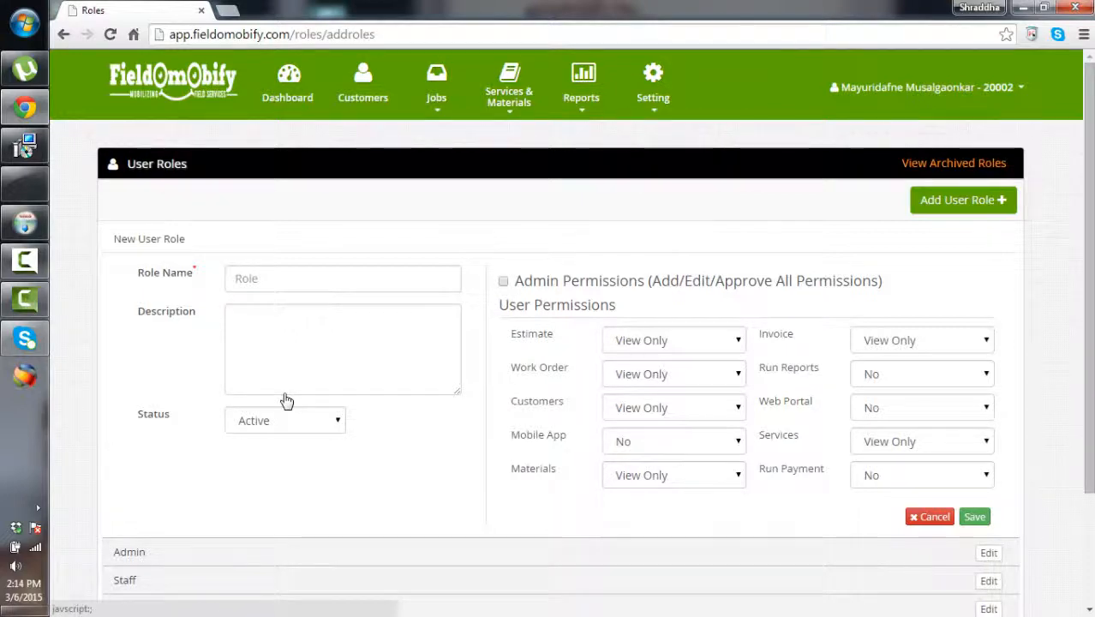
pyautogui.moveTo(931, 87)
pyautogui.click(958, 133)
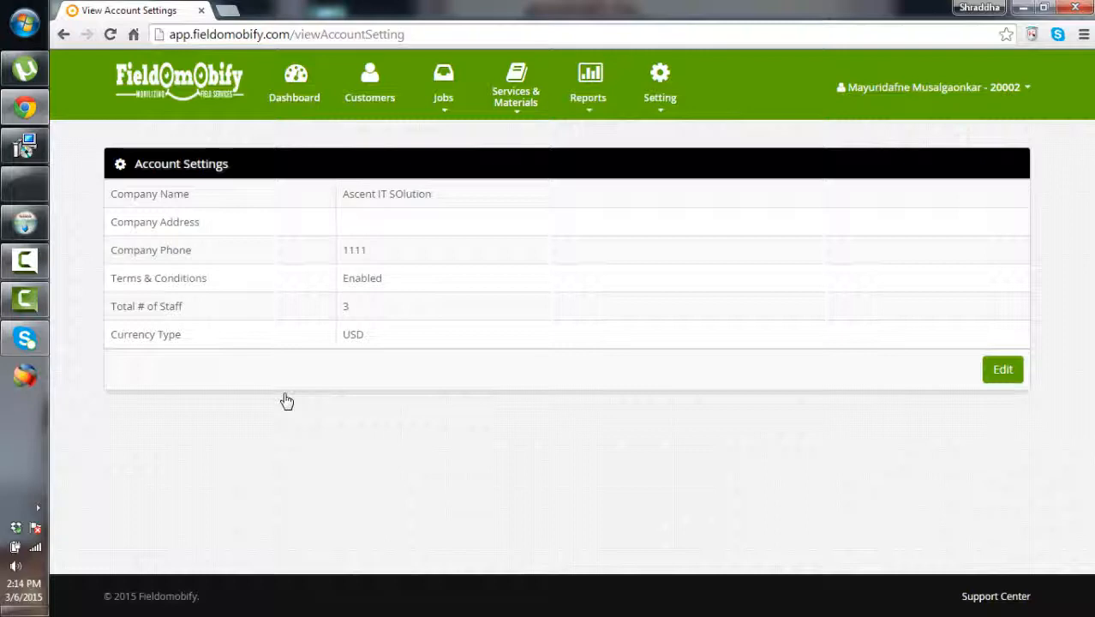
# Switch the Account Settings page into edit mode
pyautogui.click(1002, 369)
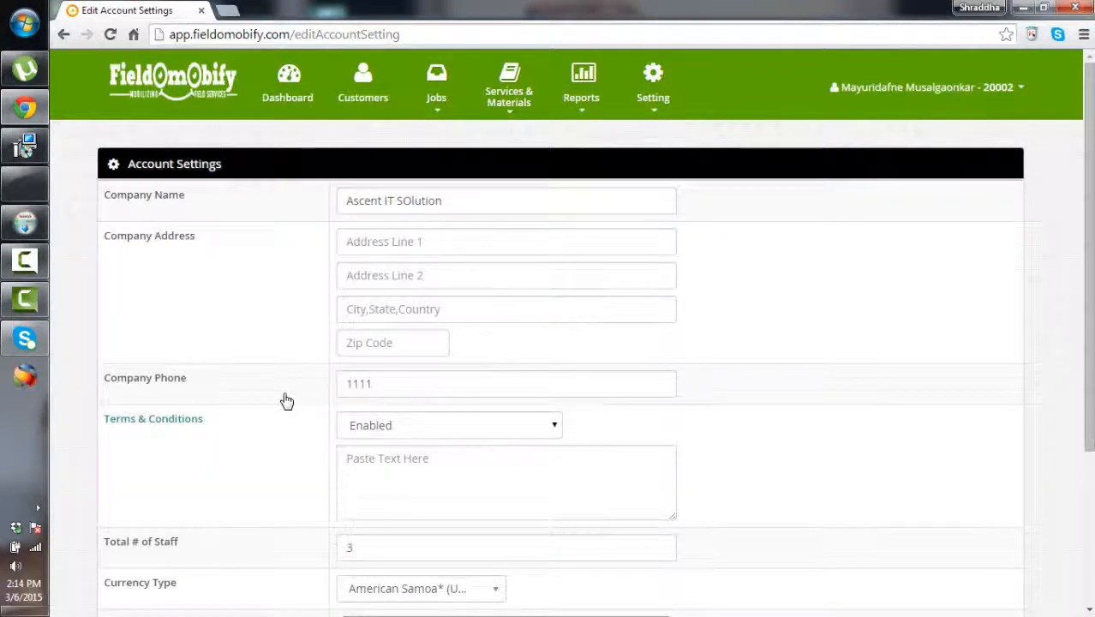
pyautogui.scroll(-3, 287, 401)
pyautogui.scroll(3, 288, 401)
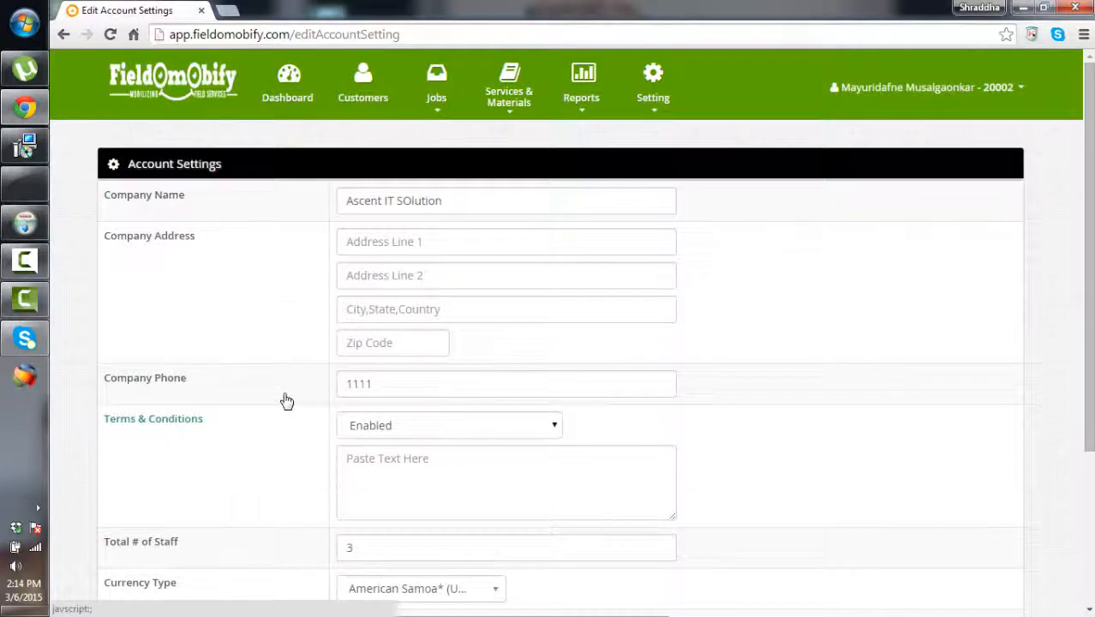
# View and close the Online Help window, then return to the dashboard
pyautogui.click(927, 88)
pyautogui.click(946, 154)
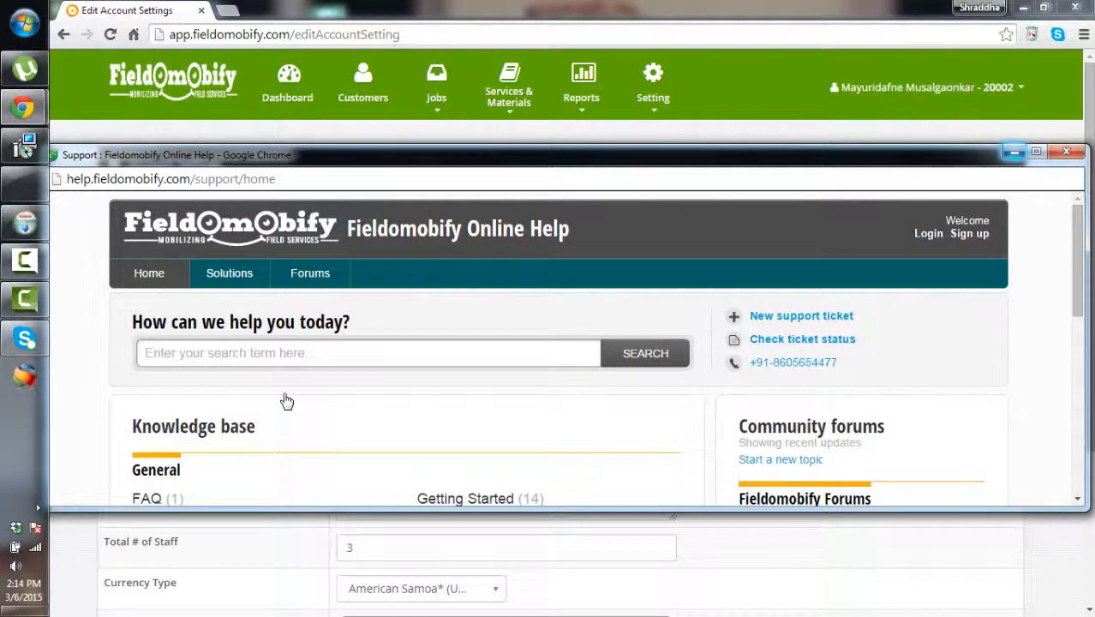
pyautogui.click(1066, 151)
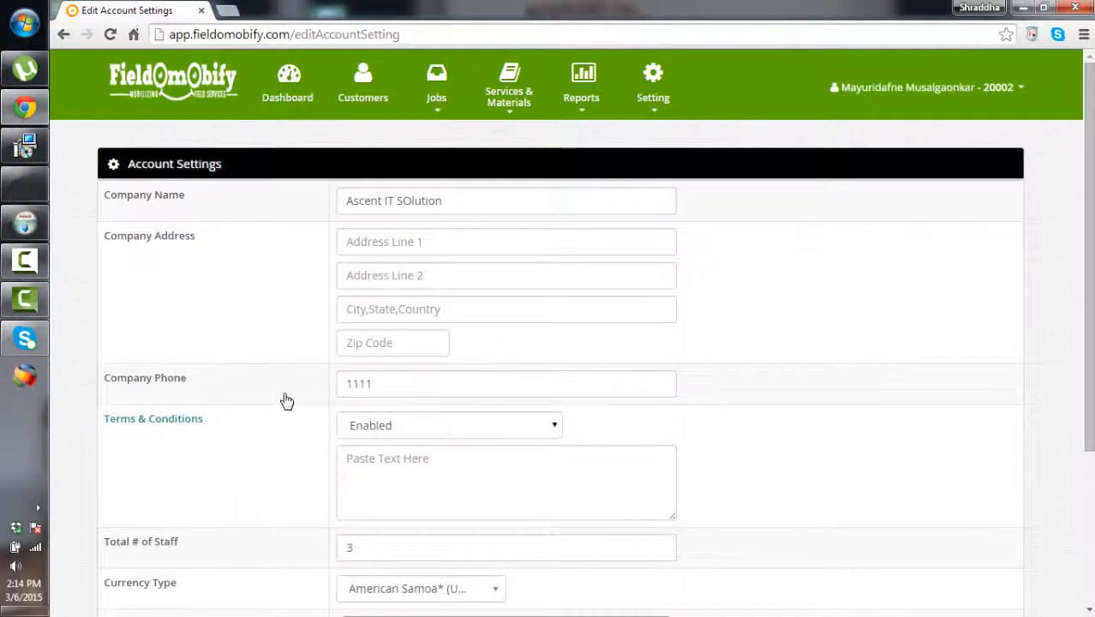
pyautogui.moveTo(436, 86)
pyautogui.click(287, 85)
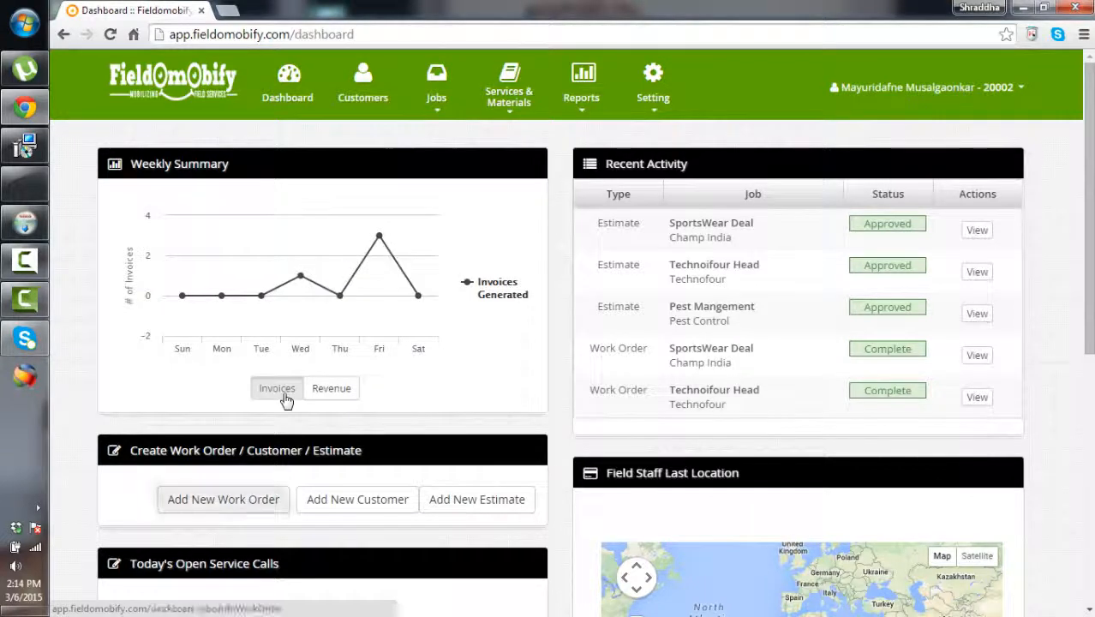
# Choose Scheduler from the Jobs menu to show the 6 Mar 2015 timeline grouped by user
pyautogui.scroll(-2, 286, 401)
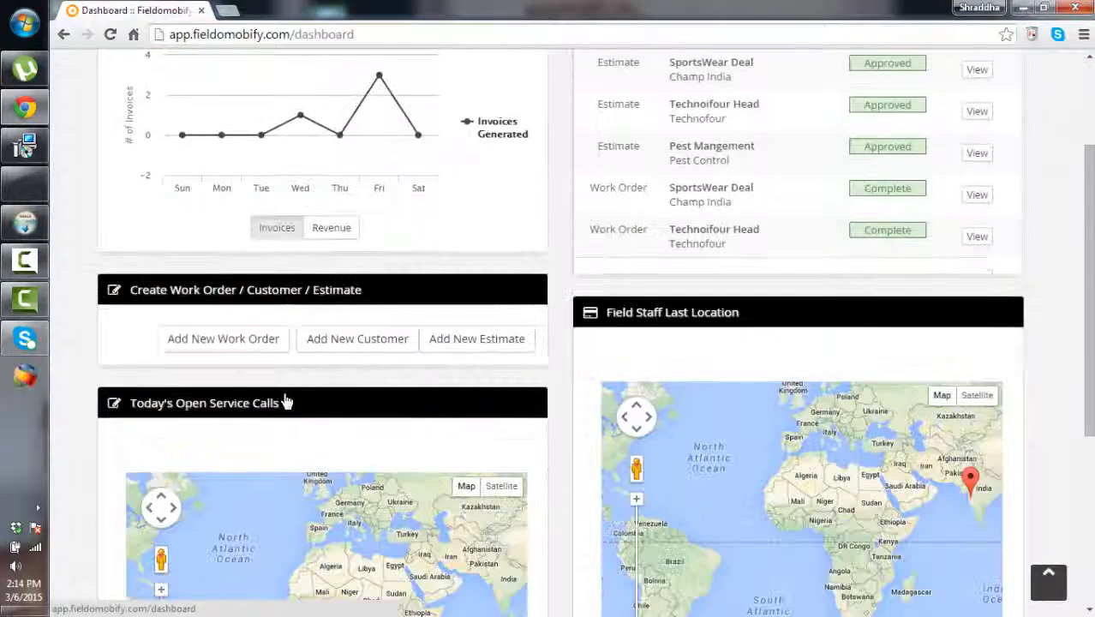
pyautogui.scroll(2, 286, 401)
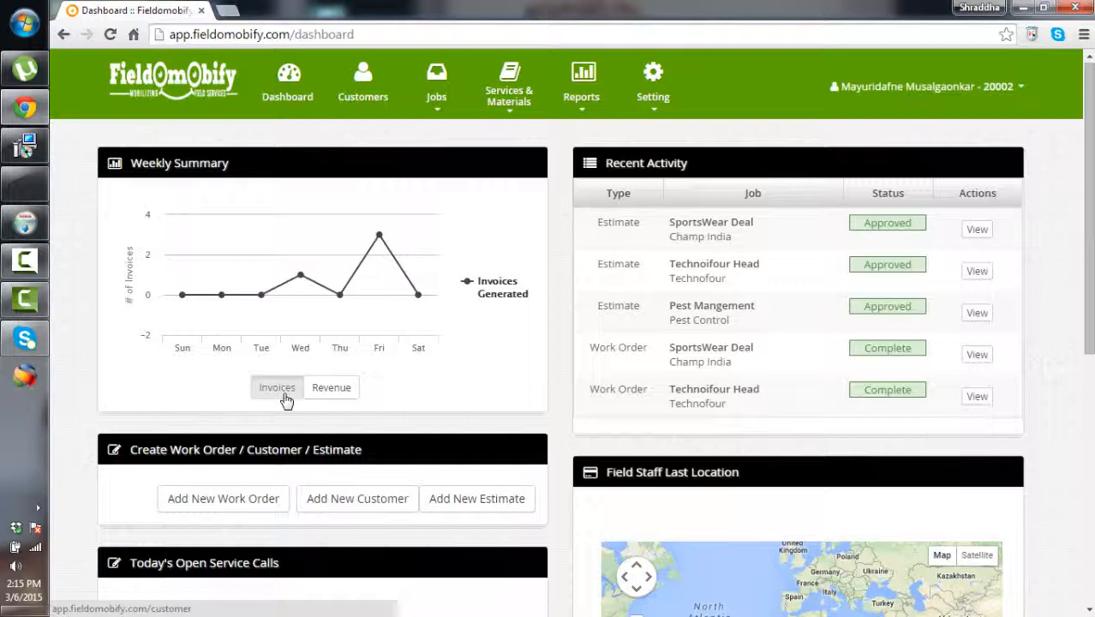
pyautogui.moveTo(509, 96)
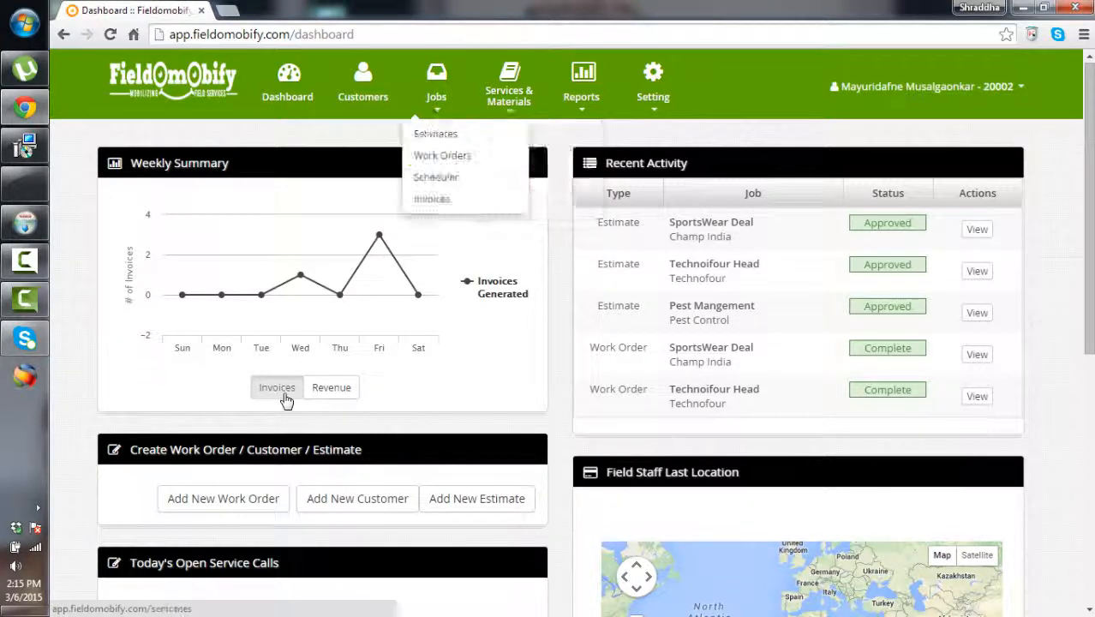
pyautogui.moveTo(436, 96)
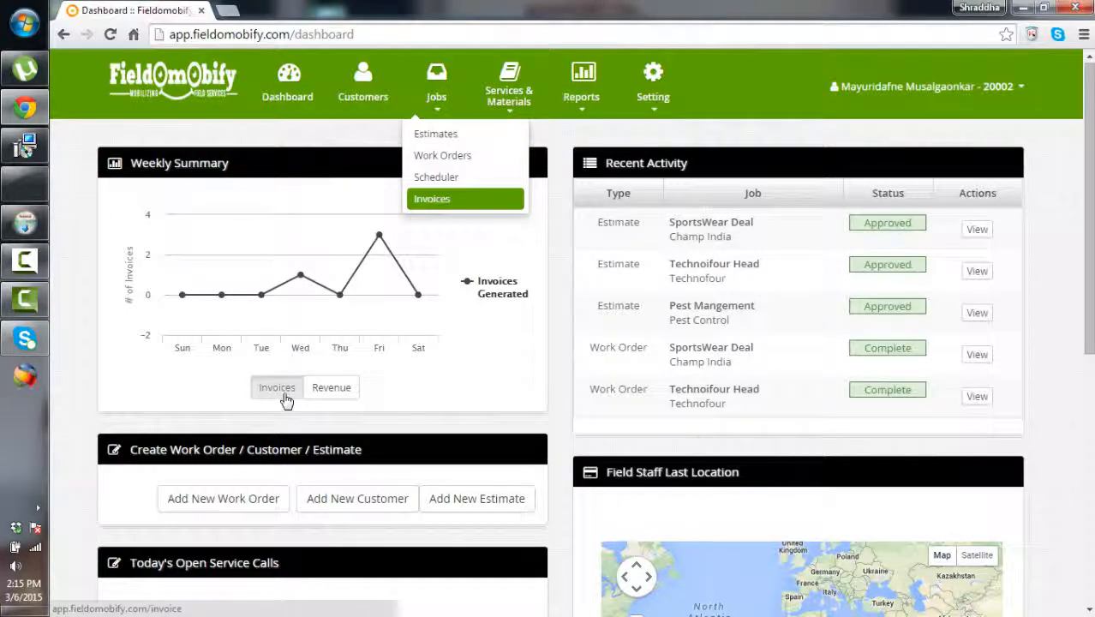
pyautogui.moveTo(581, 96)
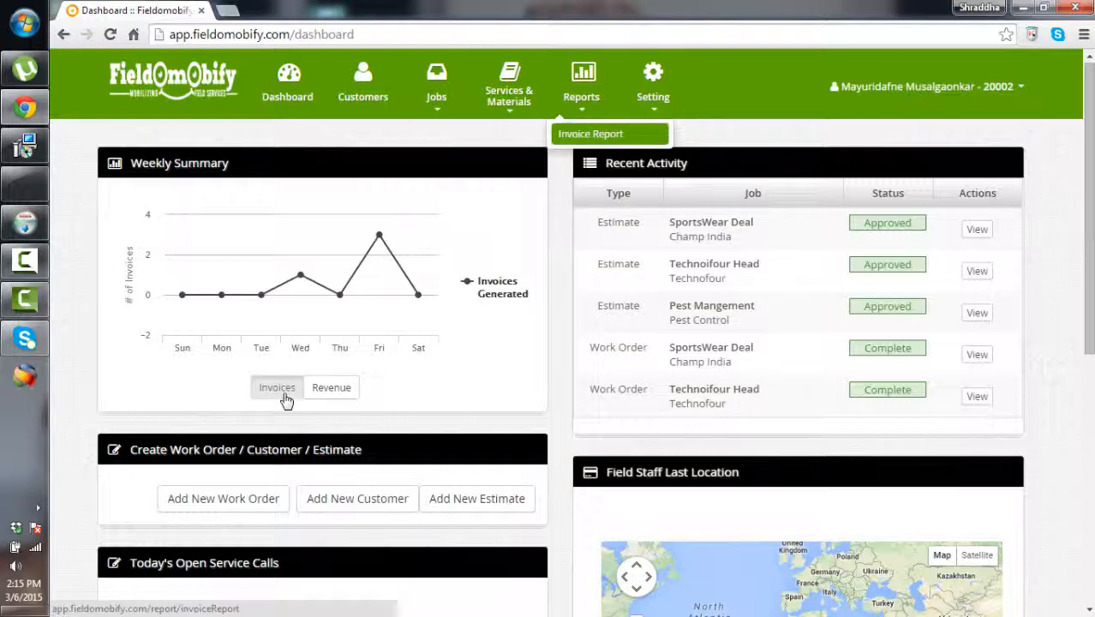
pyautogui.press('Down')
pyautogui.press('Down')
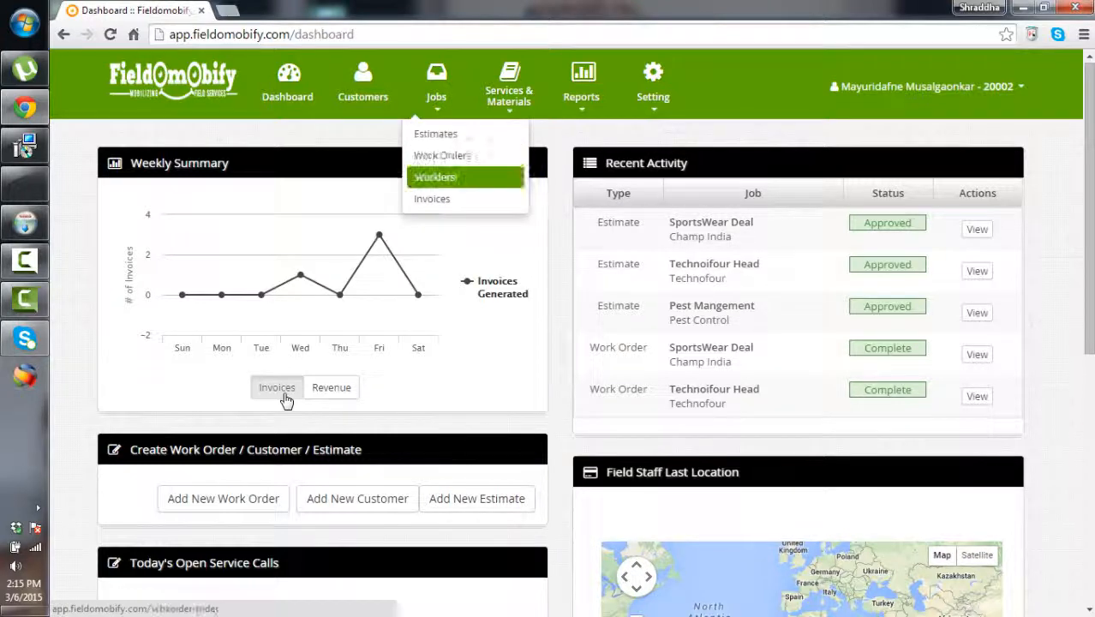
pyautogui.press('Return')
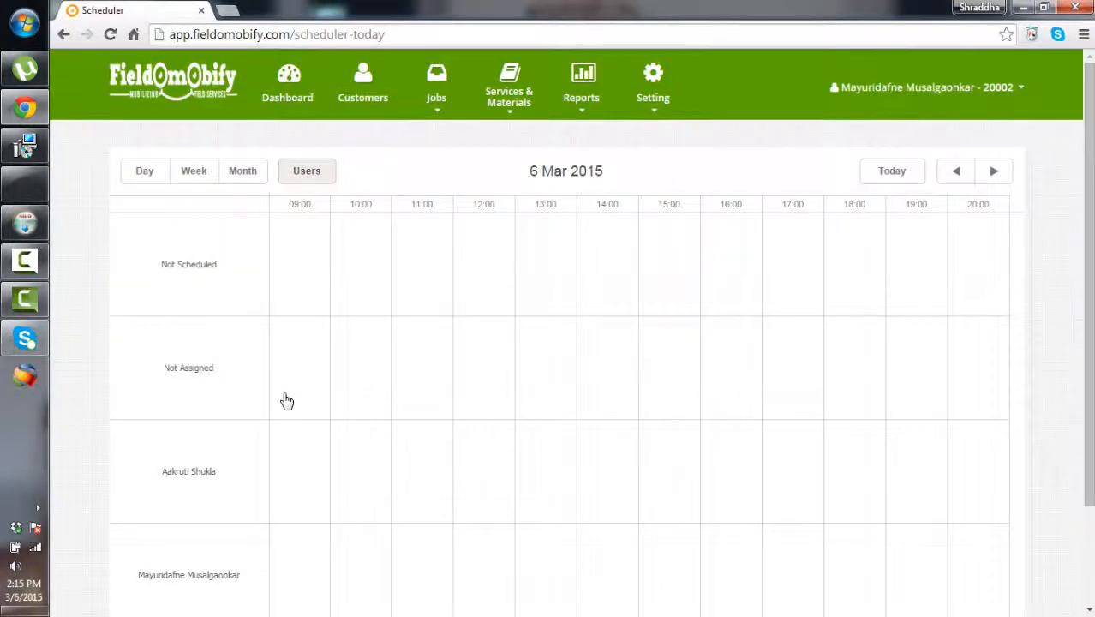
# Switch the scheduler to Week view and scroll through the grid
pyautogui.click(193, 171)
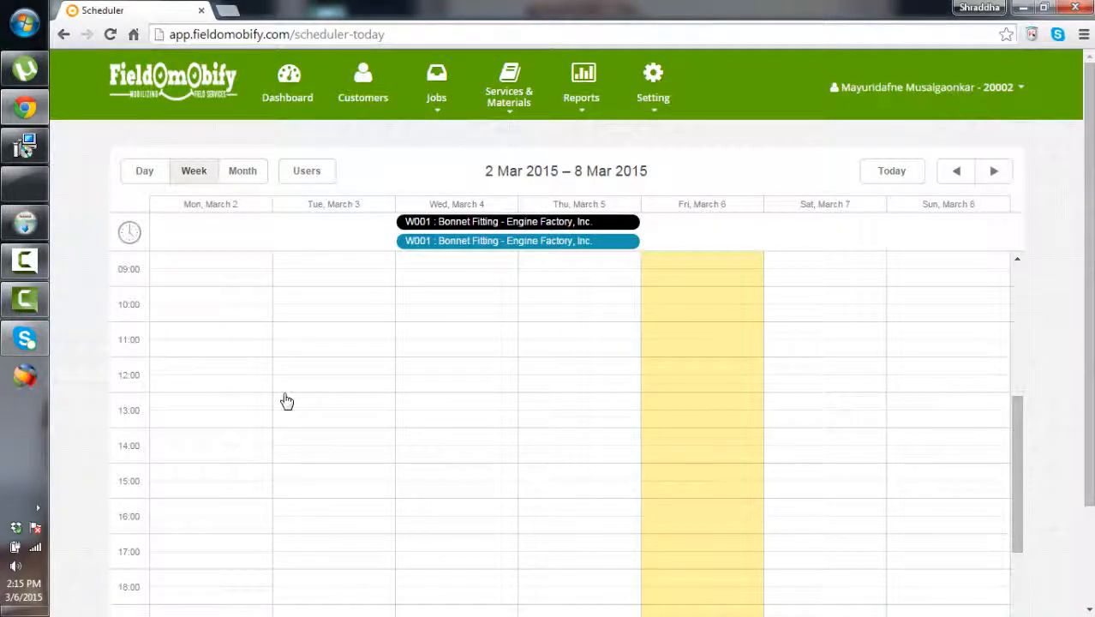
pyautogui.scroll(-2, 287, 401)
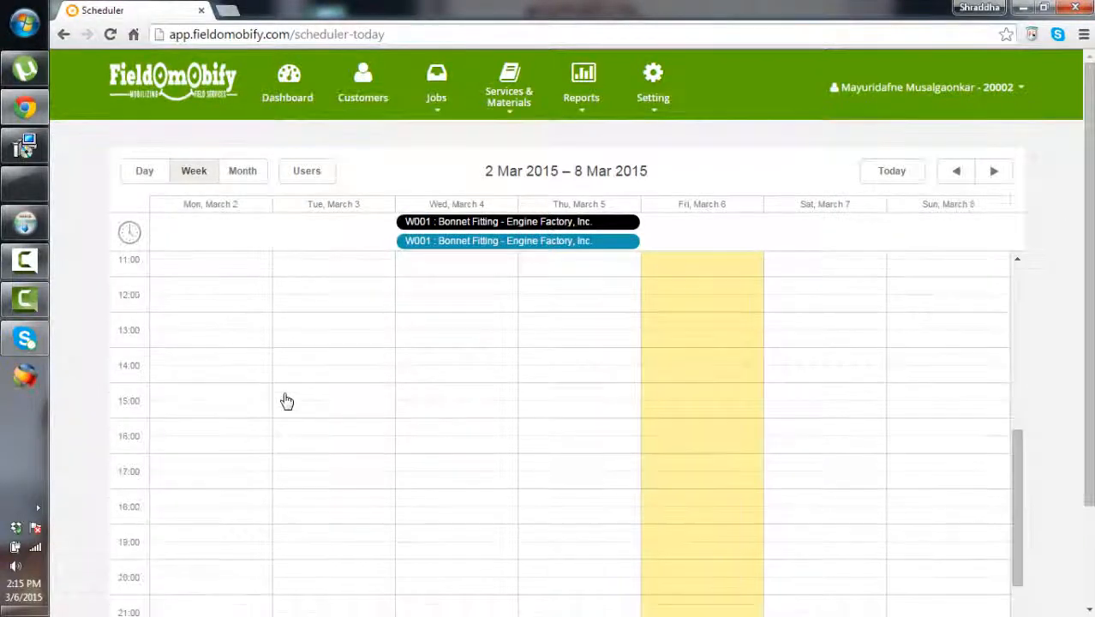
pyautogui.scroll(-2, 287, 401)
pyautogui.scroll(10, 287, 401)
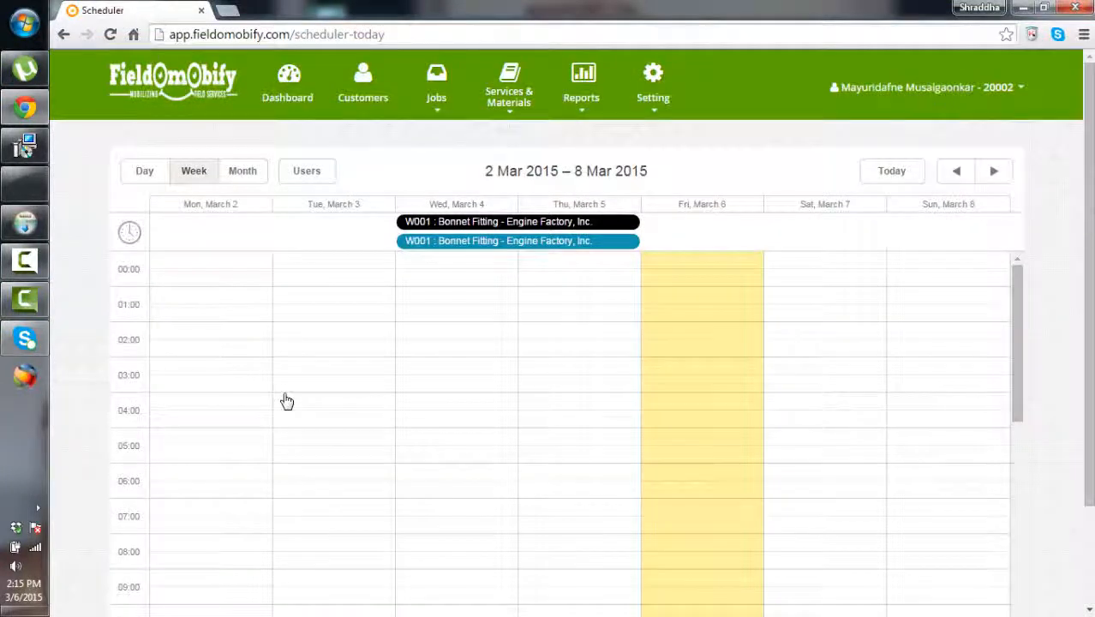
# Log out of the account from the account menu
pyautogui.moveTo(437, 85)
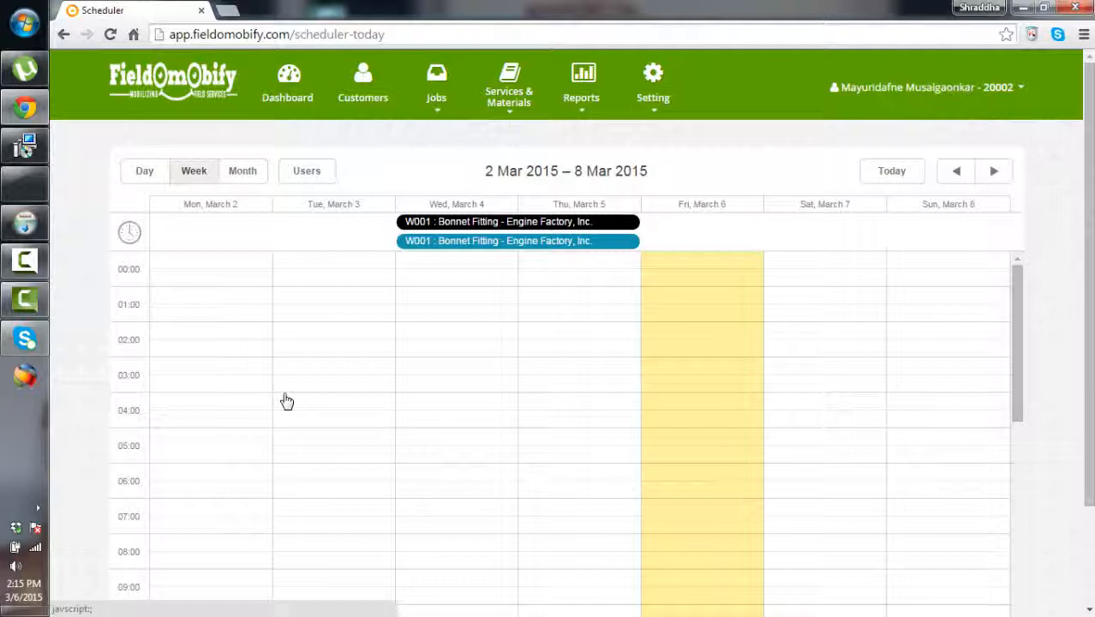
pyautogui.moveTo(927, 88)
pyautogui.click(938, 192)
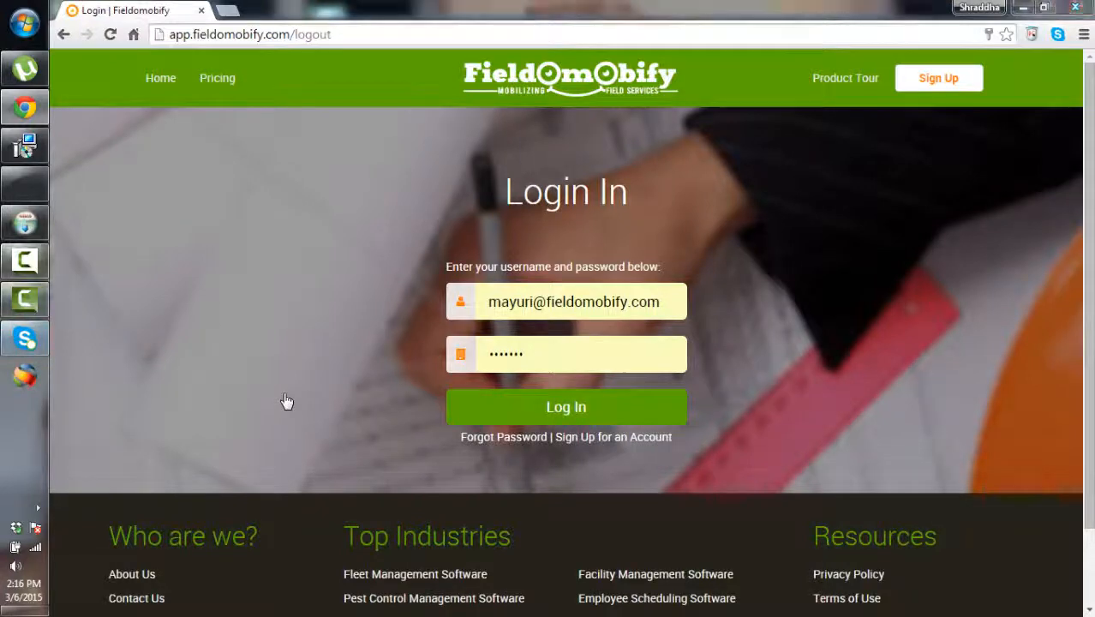
pyautogui.click(24, 262)
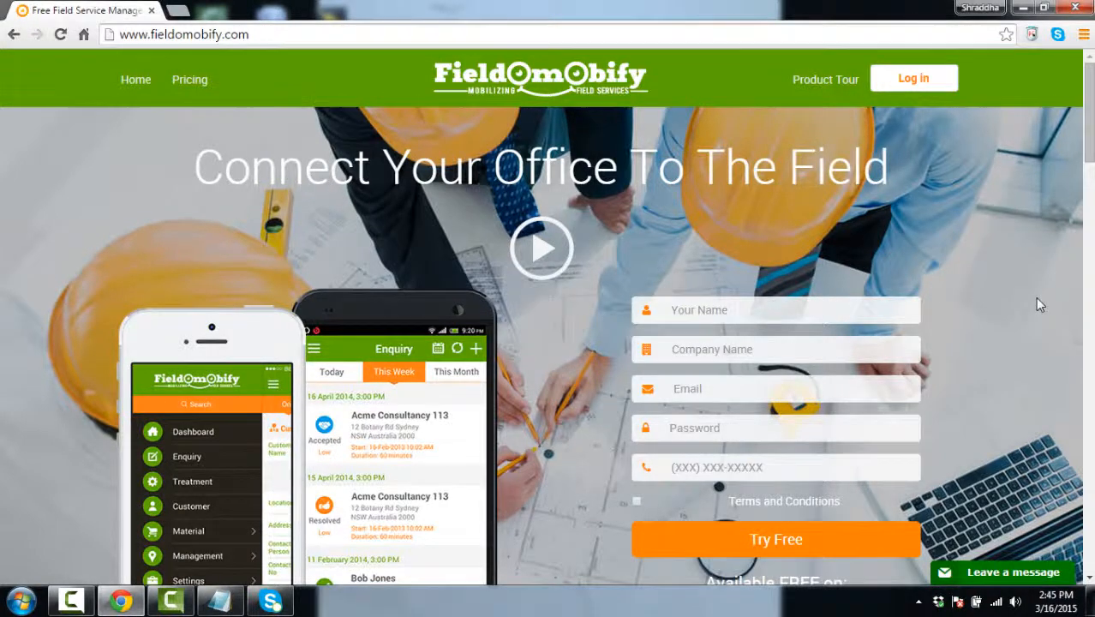
pyautogui.scroll(-4, 988, 331)
pyautogui.scroll(-2, 986, 323)
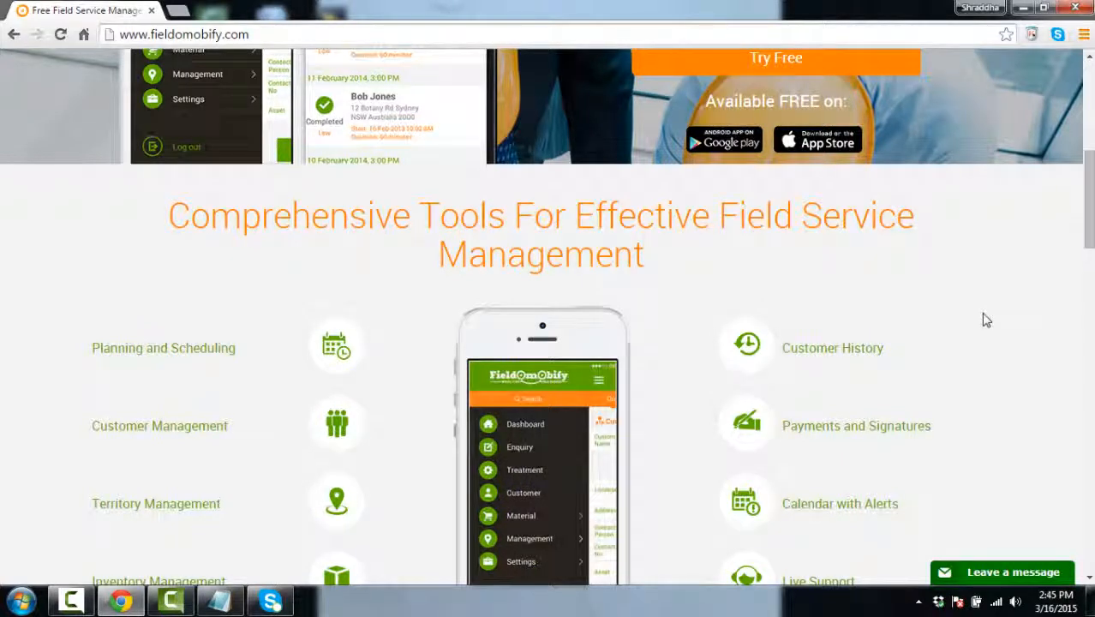
pyautogui.scroll(-5, 737, 424)
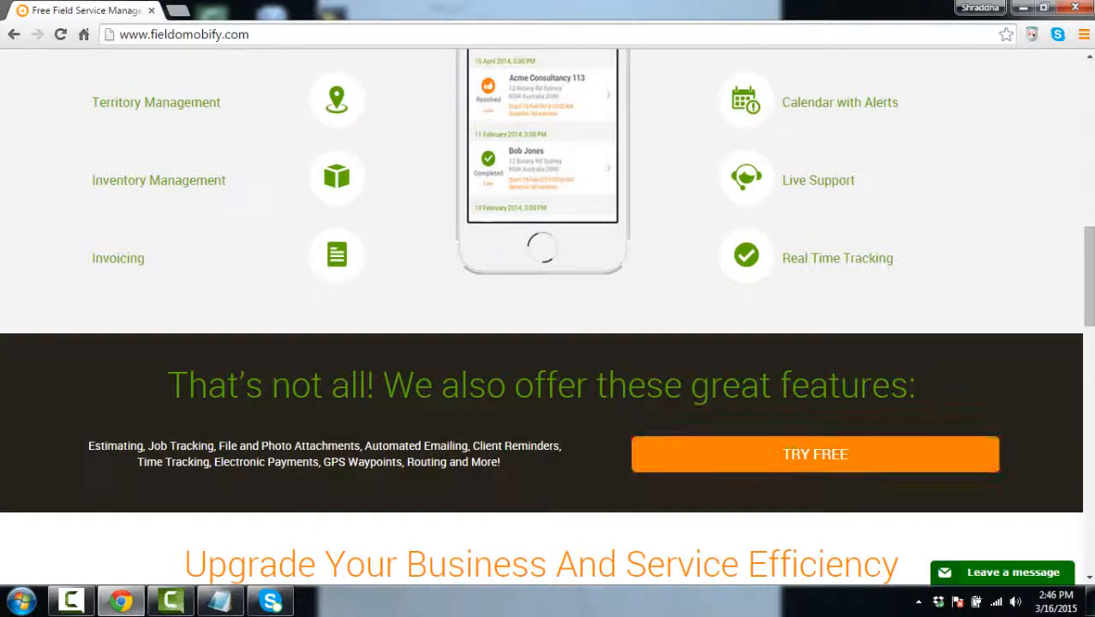
pyautogui.scroll(-2, 426, 406)
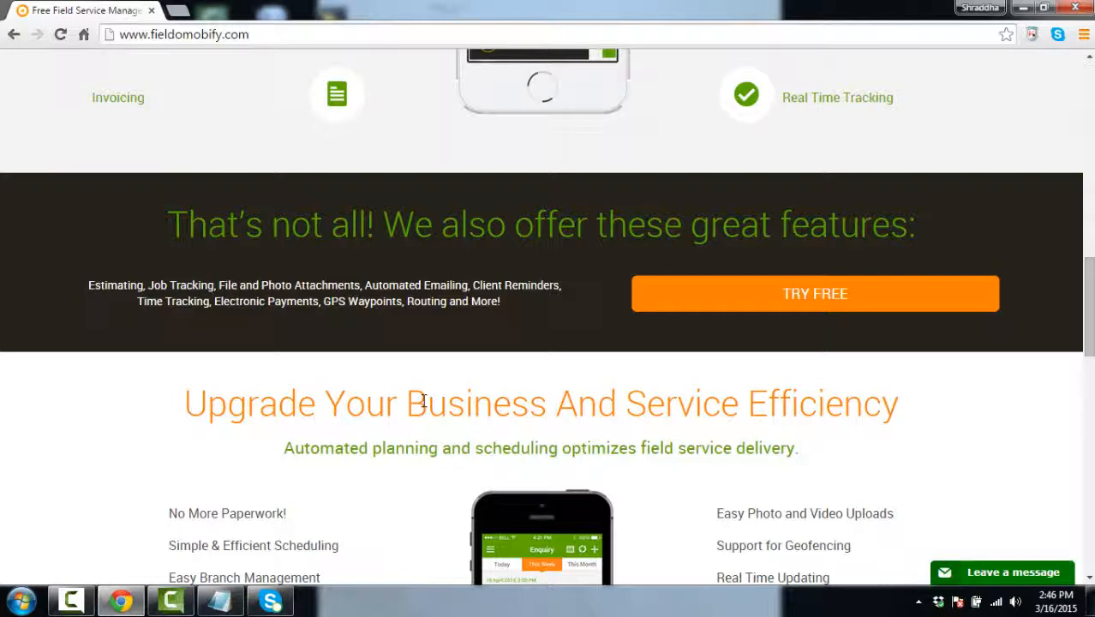
pyautogui.scroll(-1, 423, 401)
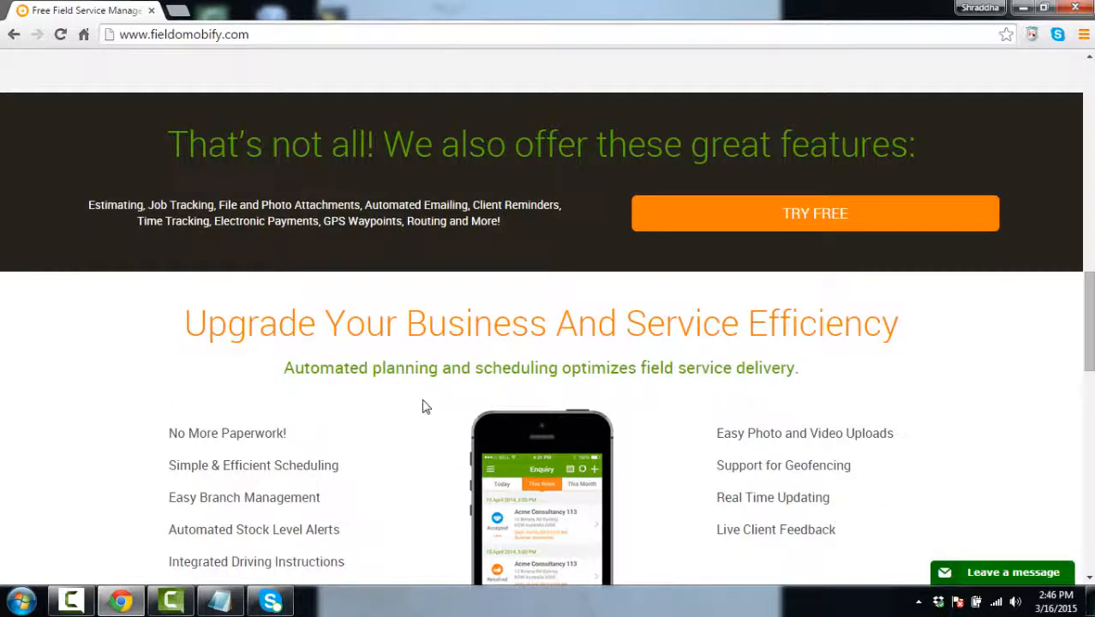
pyautogui.scroll(-2, 425, 406)
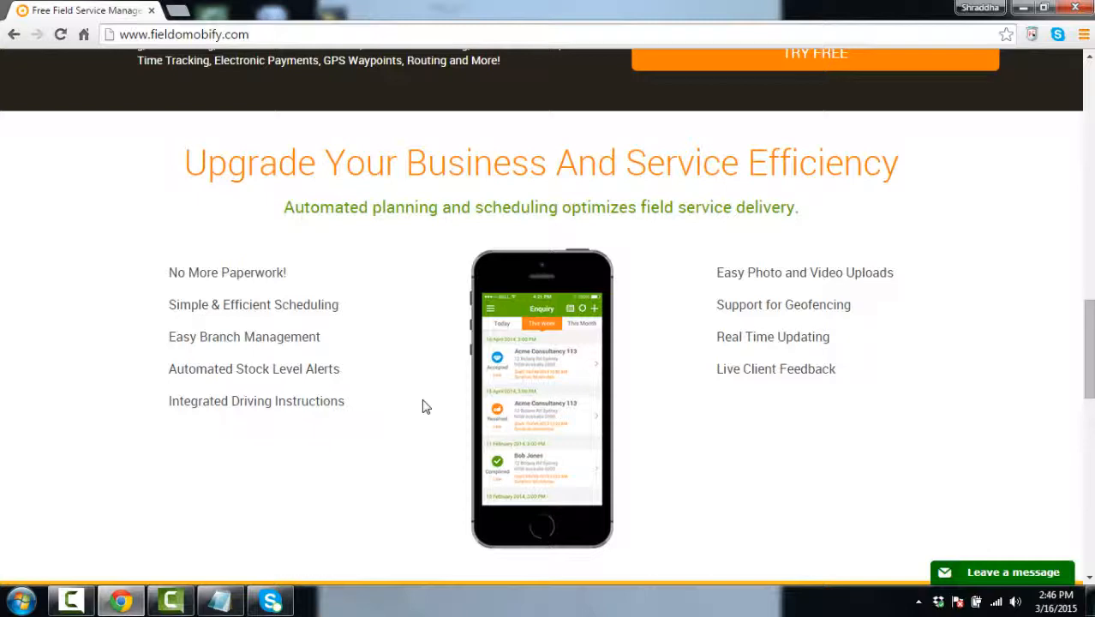
pyautogui.scroll(-5, 481, 370)
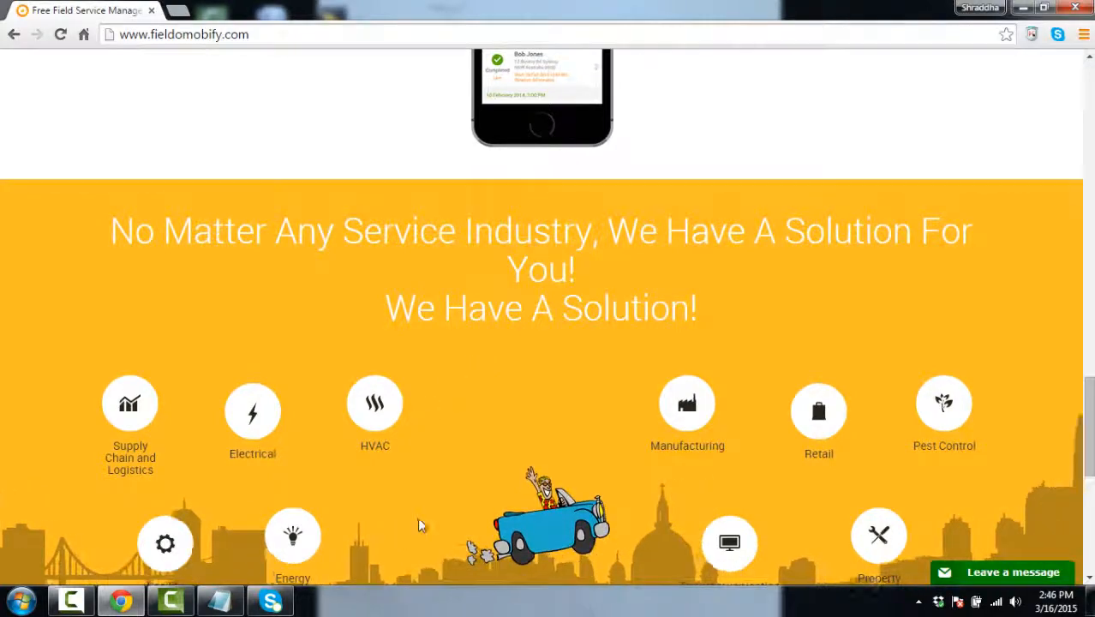
pyautogui.scroll(-2, 420, 521)
pyautogui.scroll(-2, 420, 521)
pyautogui.scroll(15, 420, 514)
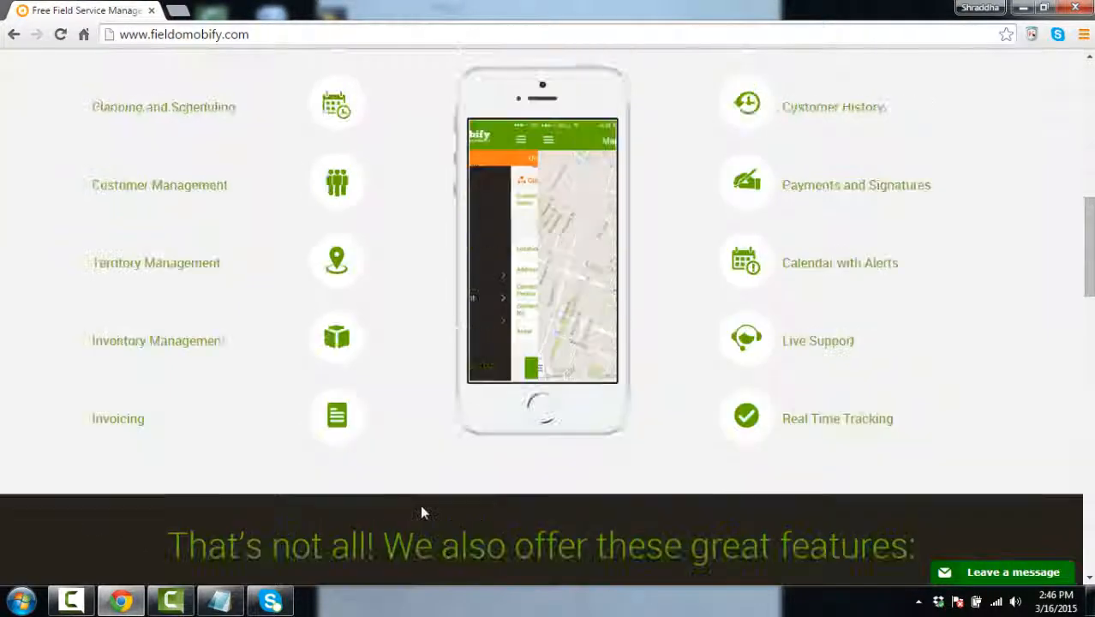
pyautogui.scroll(1, 421, 511)
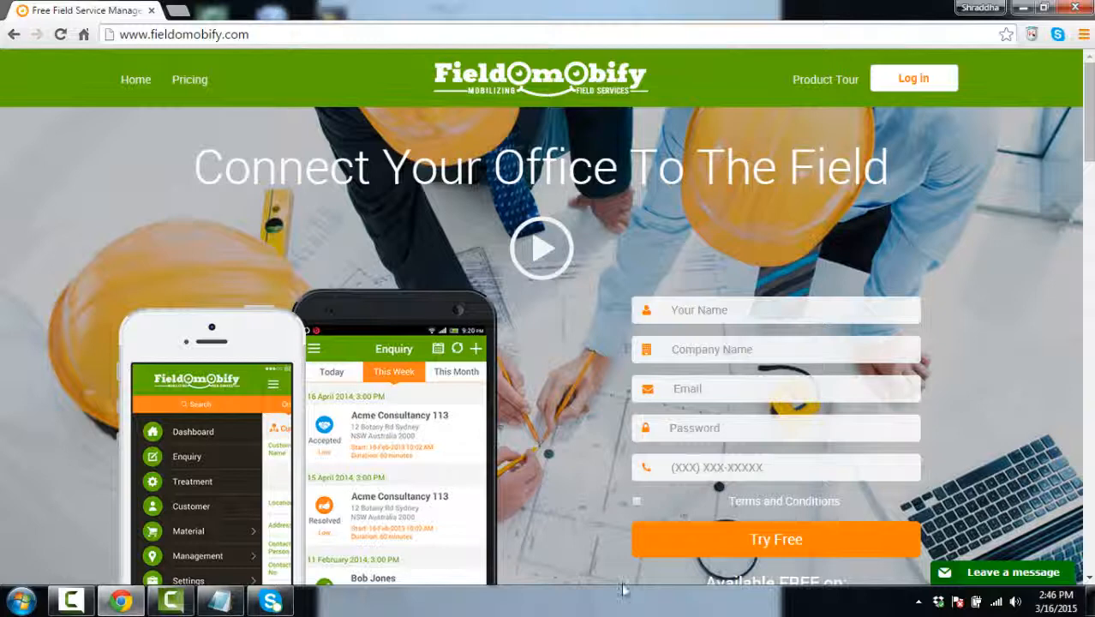
pyautogui.scroll(-1, 197, 382)
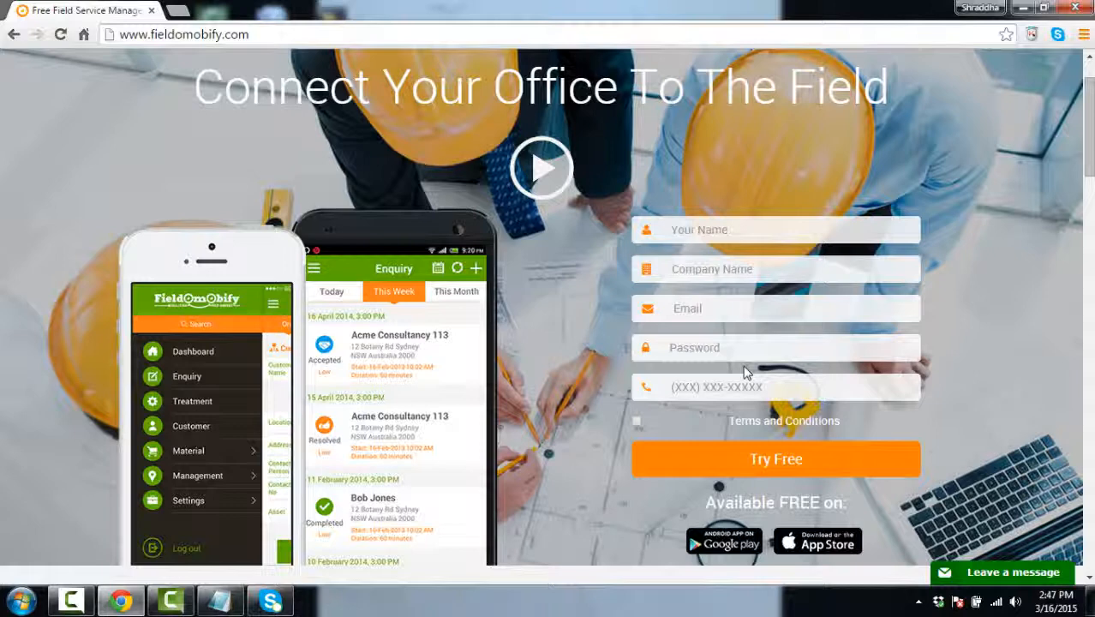
pyautogui.scroll(1, 745, 371)
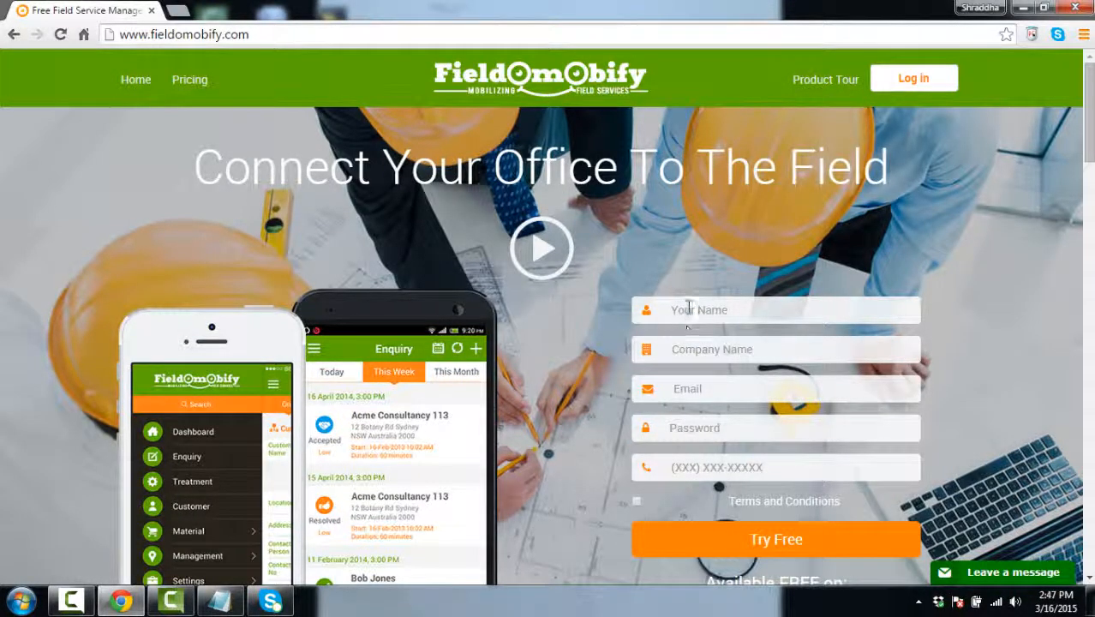
# Log back in with the account credentials, choosing the Ascent IT SOlution site
pyautogui.click(876, 83)
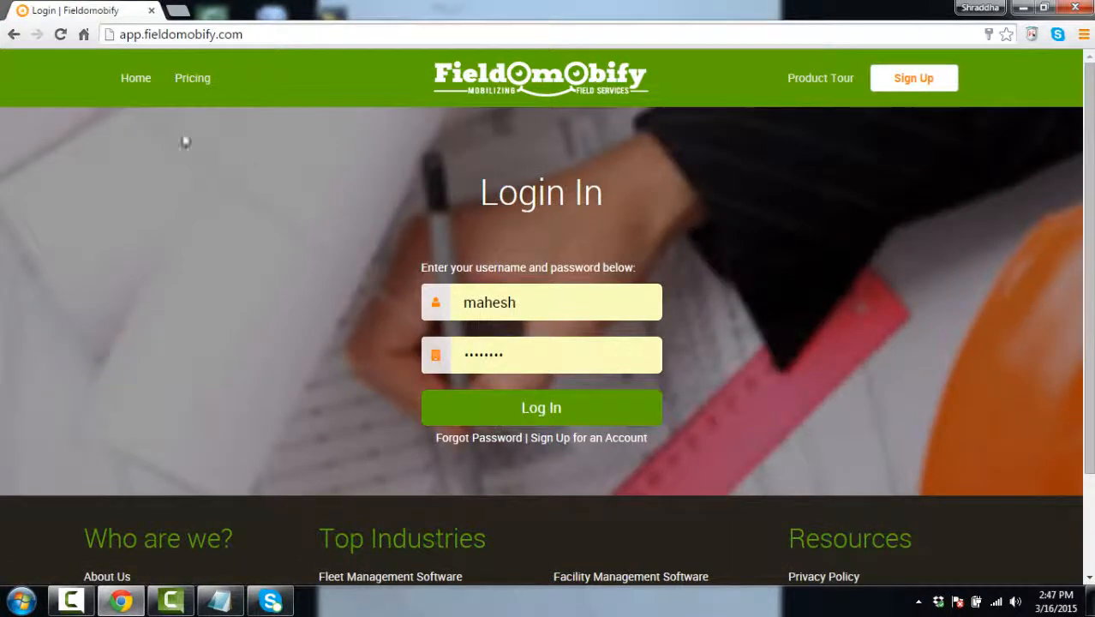
pyautogui.click(542, 409)
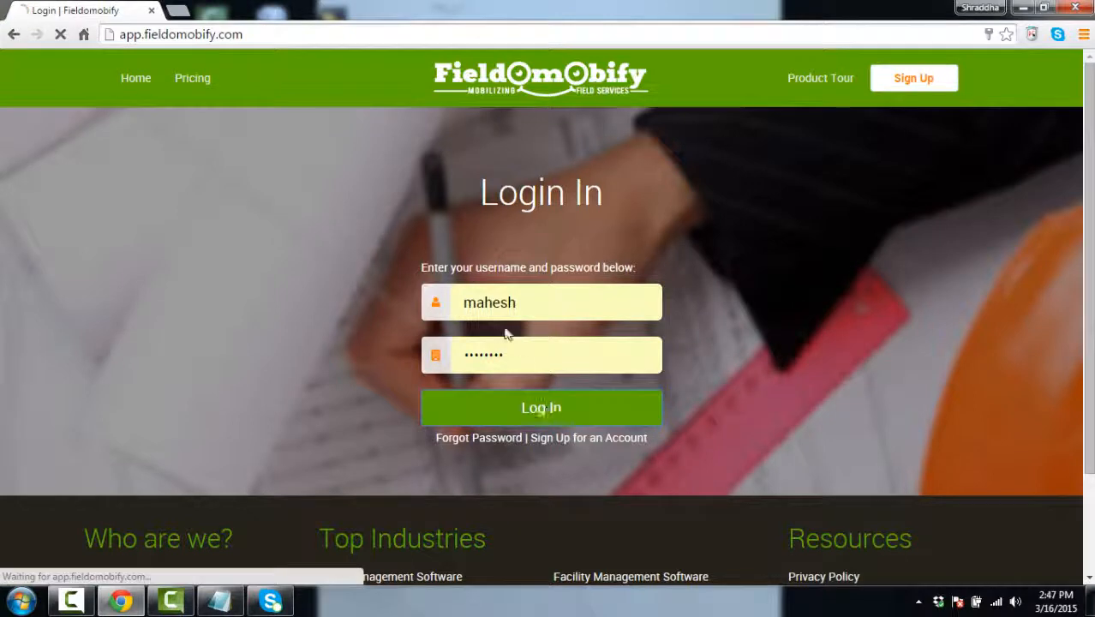
pyautogui.click(540, 423)
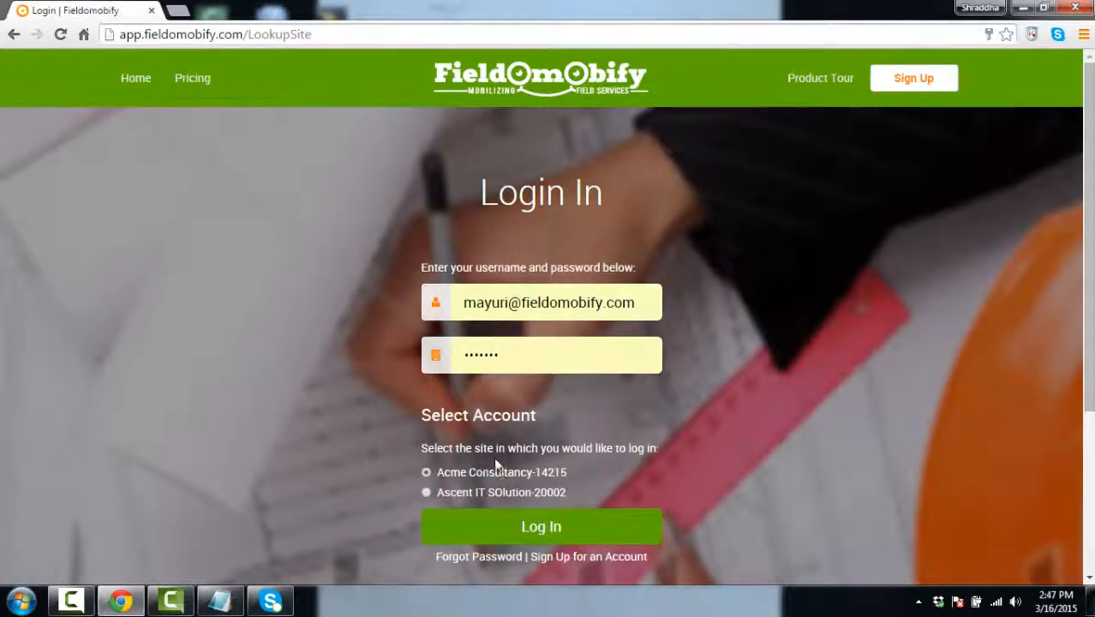
pyautogui.click(426, 494)
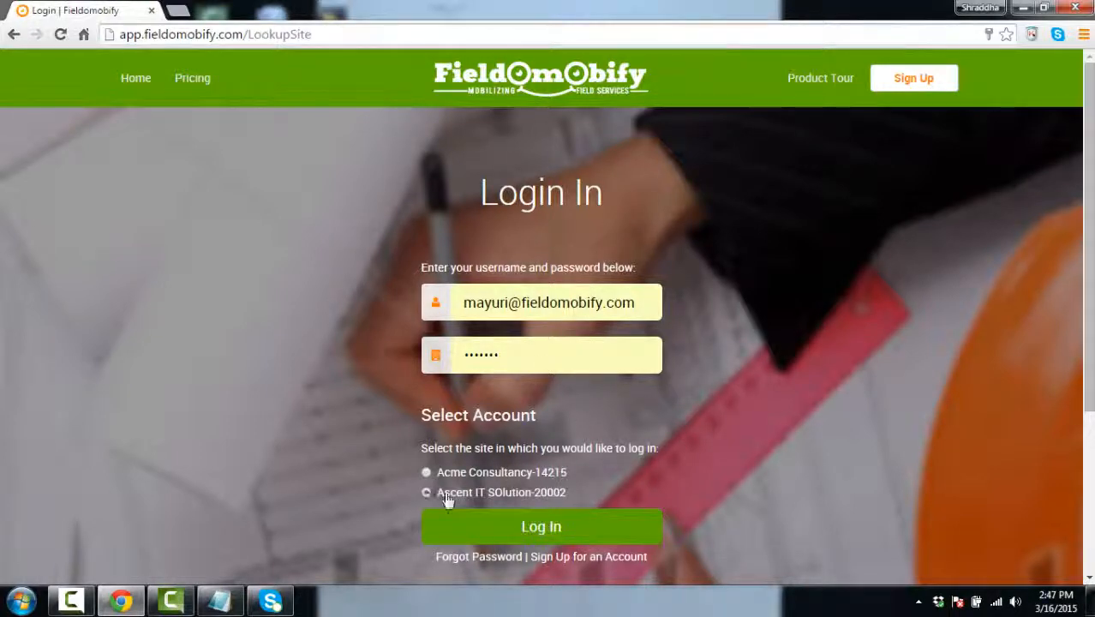
pyautogui.click(558, 536)
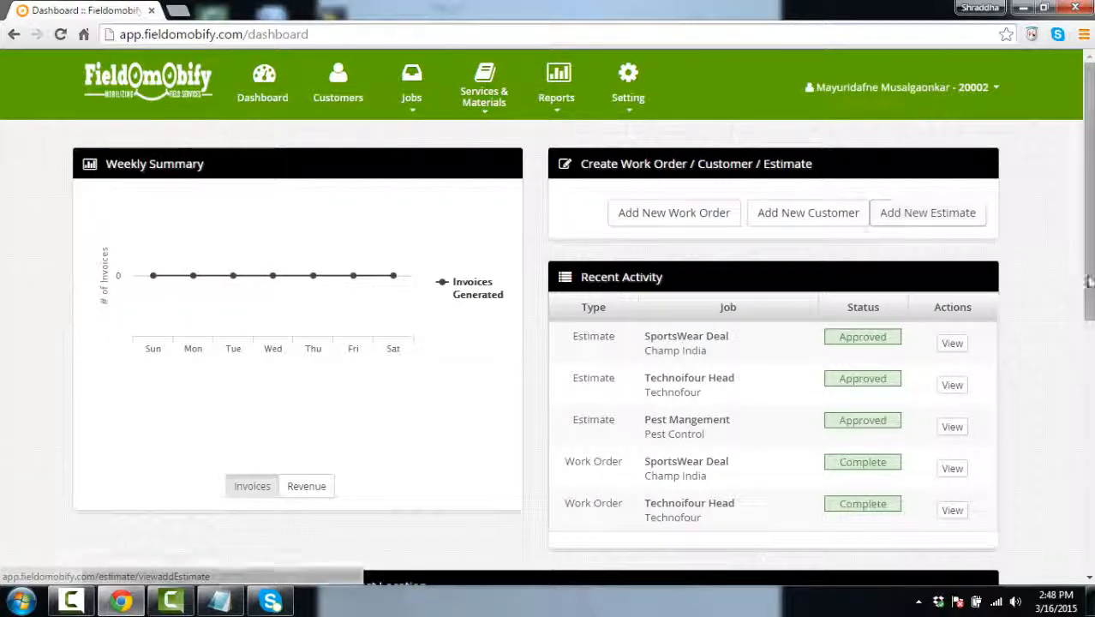
# Scroll the dashboard, zoom the service-calls map out one level and pan it
pyautogui.scroll(-2, 700, 157)
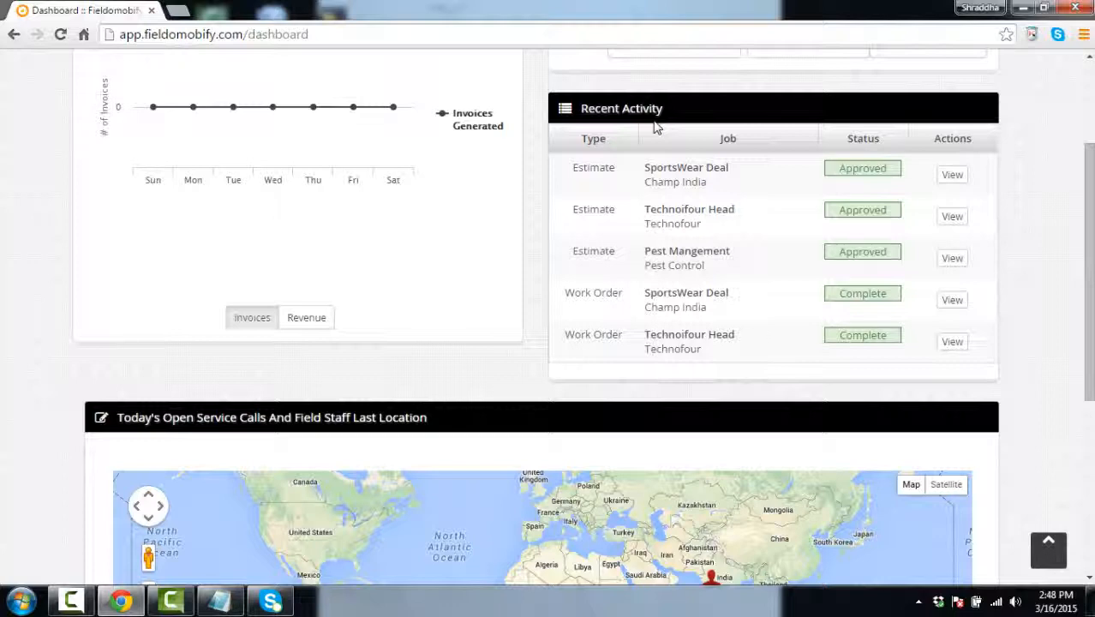
pyautogui.scroll(-3, 815, 429)
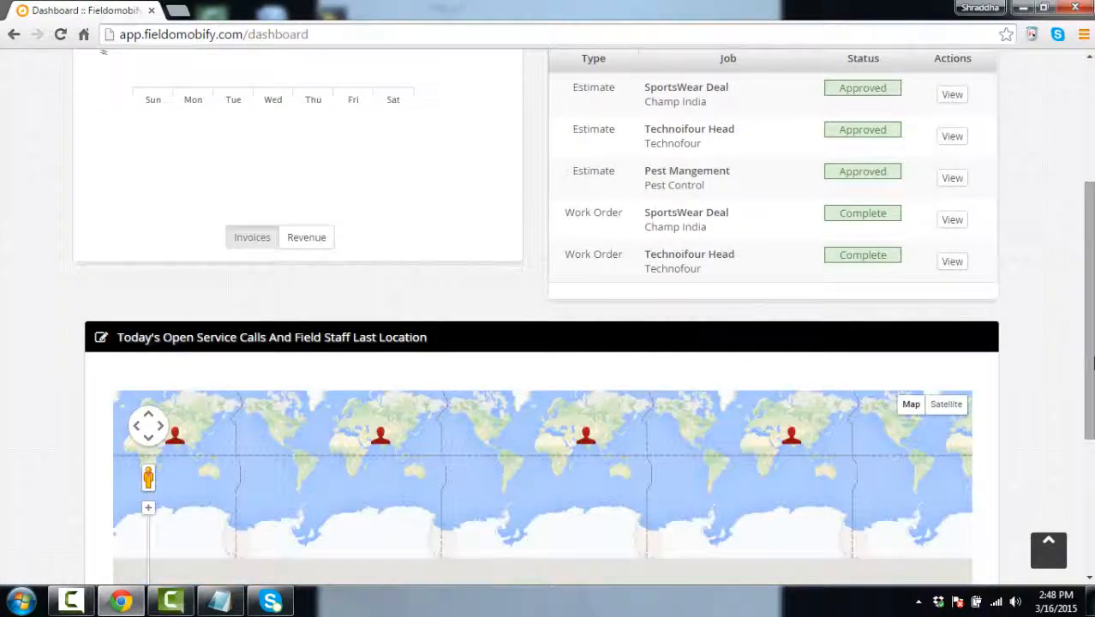
pyautogui.scroll(-5, 651, 358)
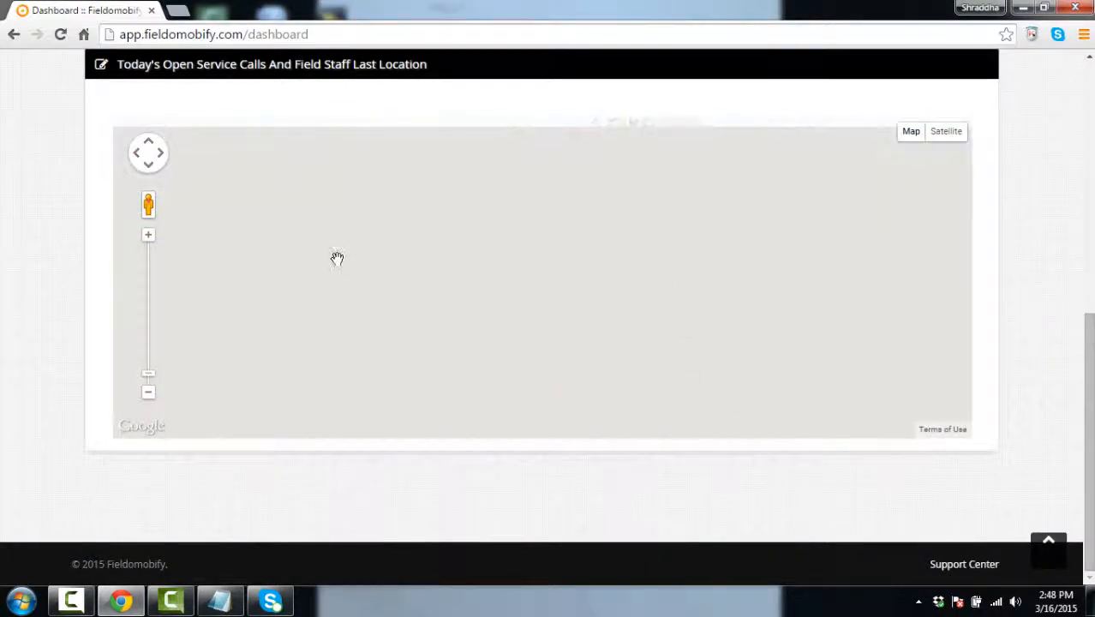
pyautogui.click(149, 394)
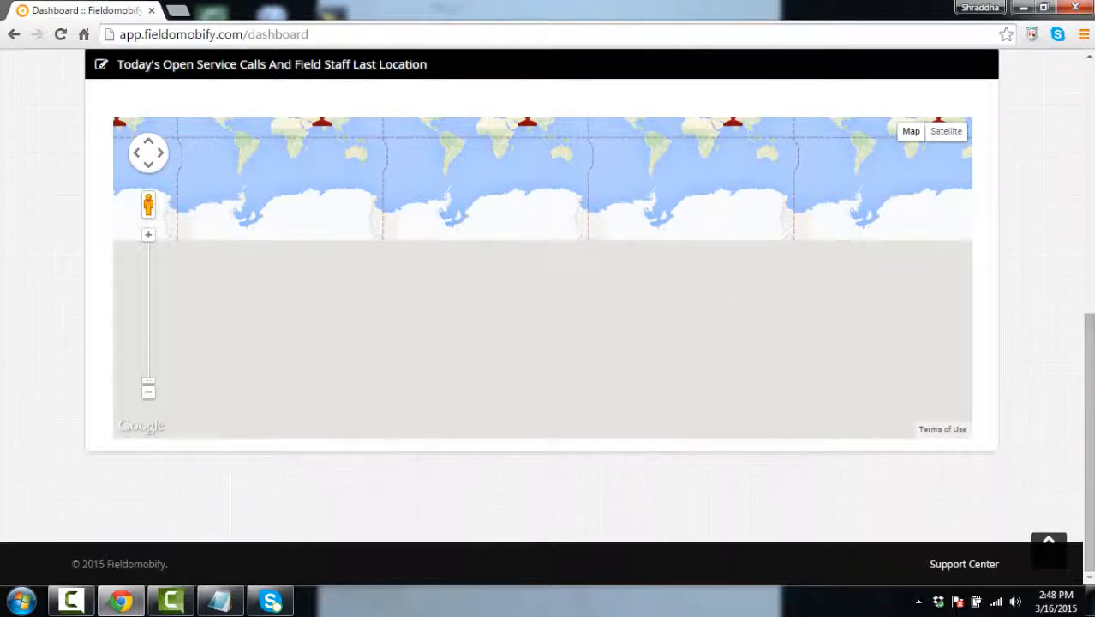
pyautogui.scroll(3, 1043, 269)
pyautogui.moveTo(477, 381); pyautogui.dragTo(520, 444)
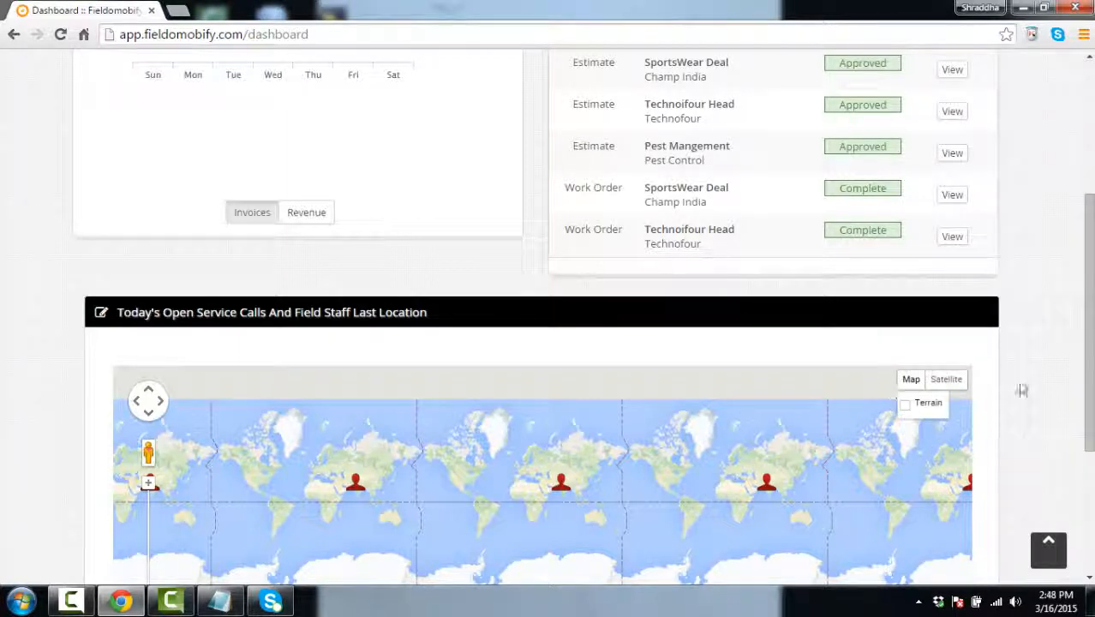
pyautogui.moveTo(1089, 385); pyautogui.dragTo(1089, 158)
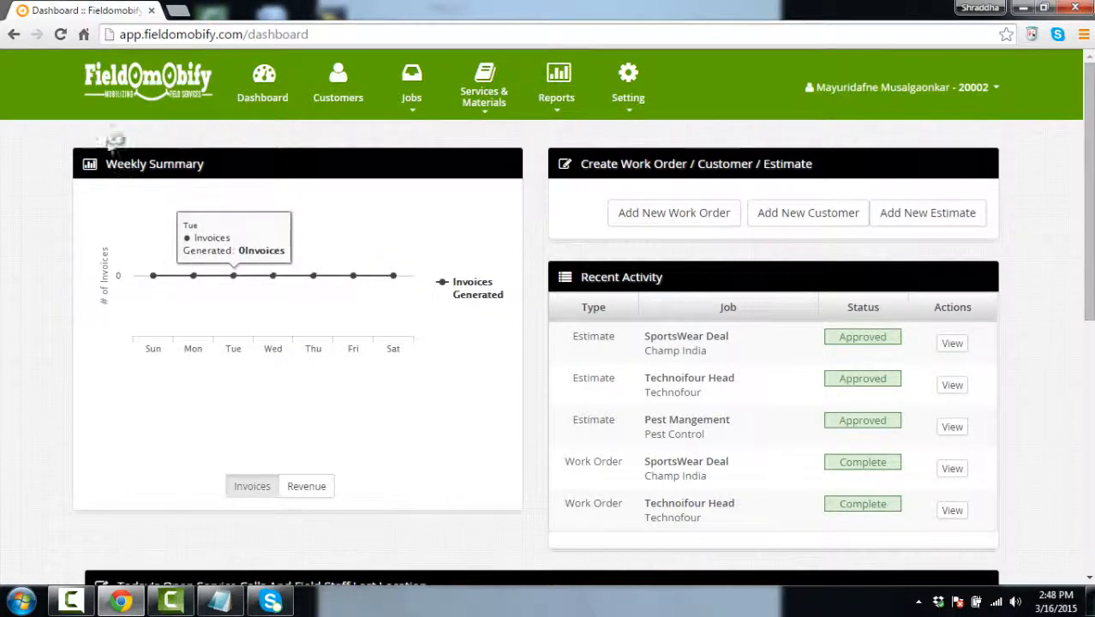
pyautogui.click(341, 100)
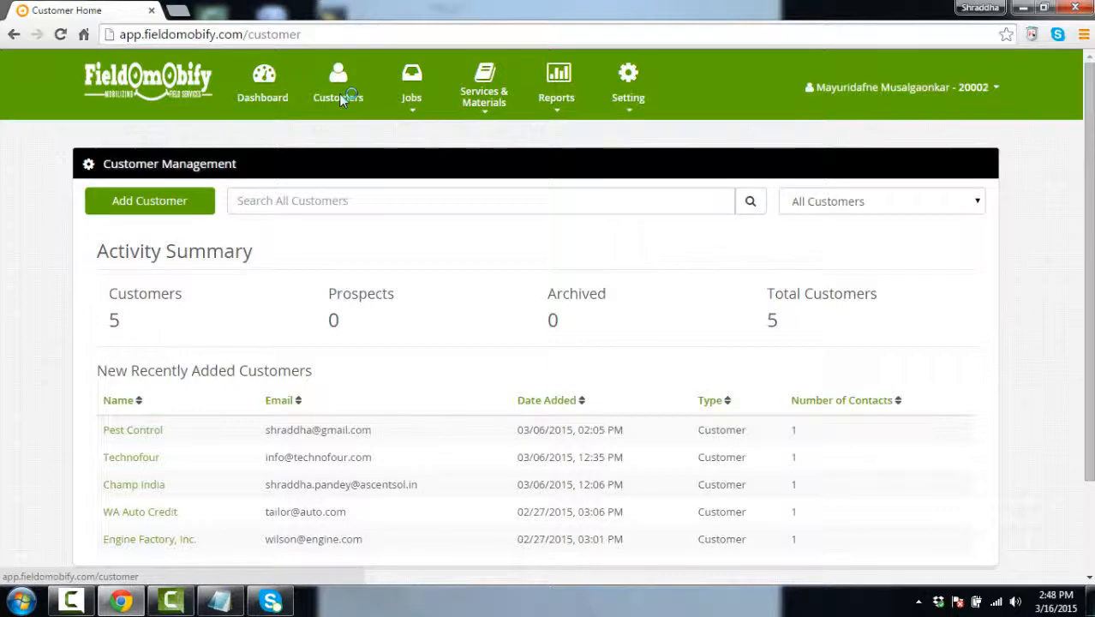
pyautogui.scroll(-2, 4, 196)
pyautogui.scroll(2, 4, 196)
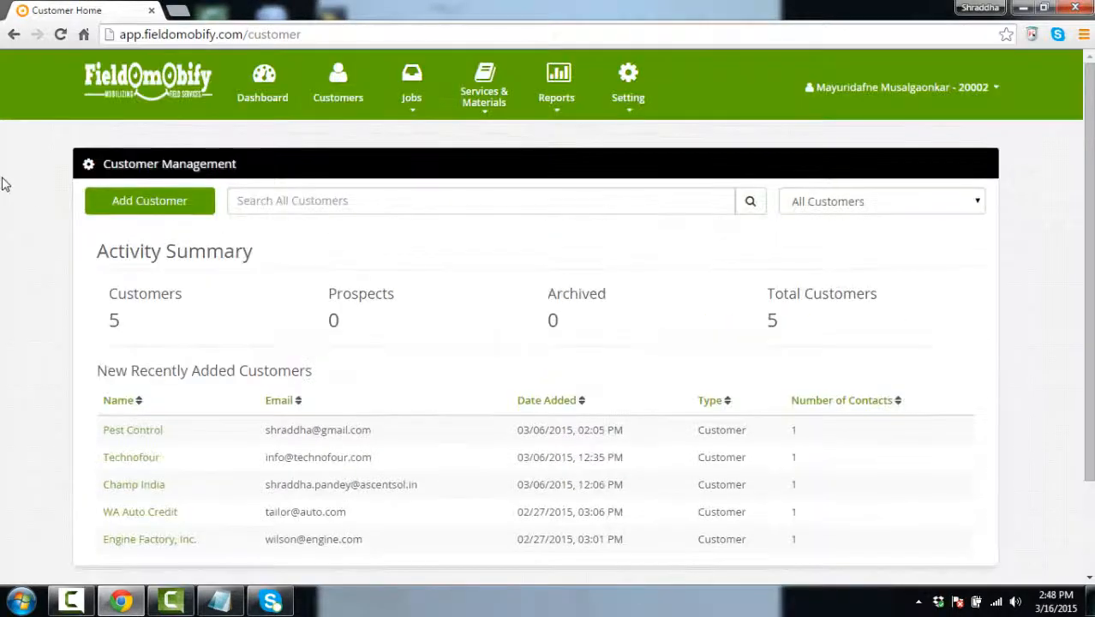
pyautogui.click(114, 209)
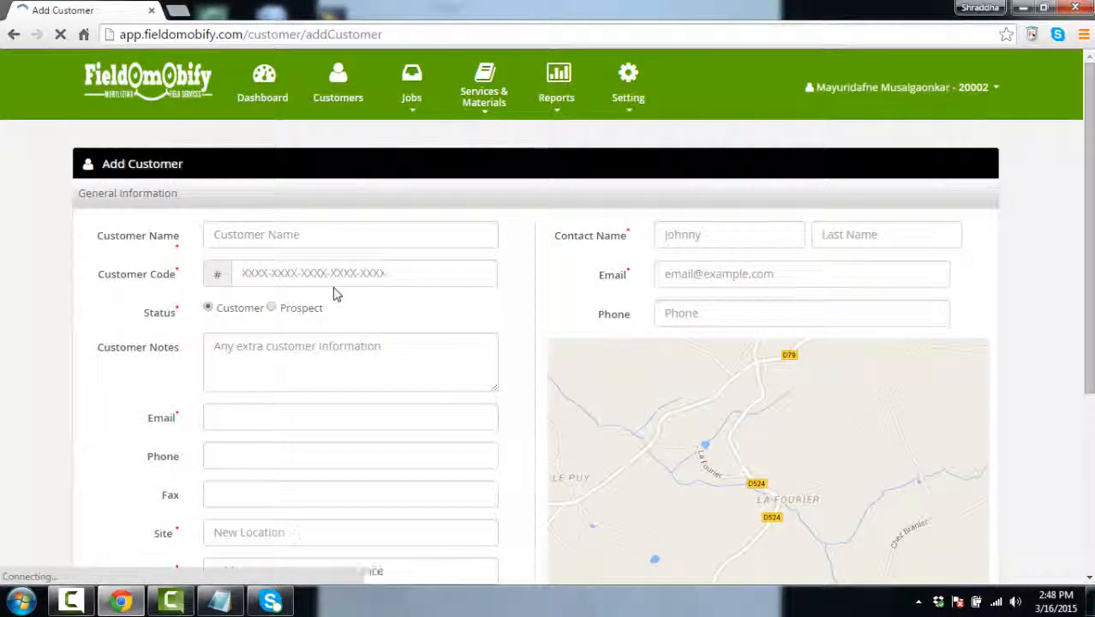
pyautogui.scroll(-4, 335, 293)
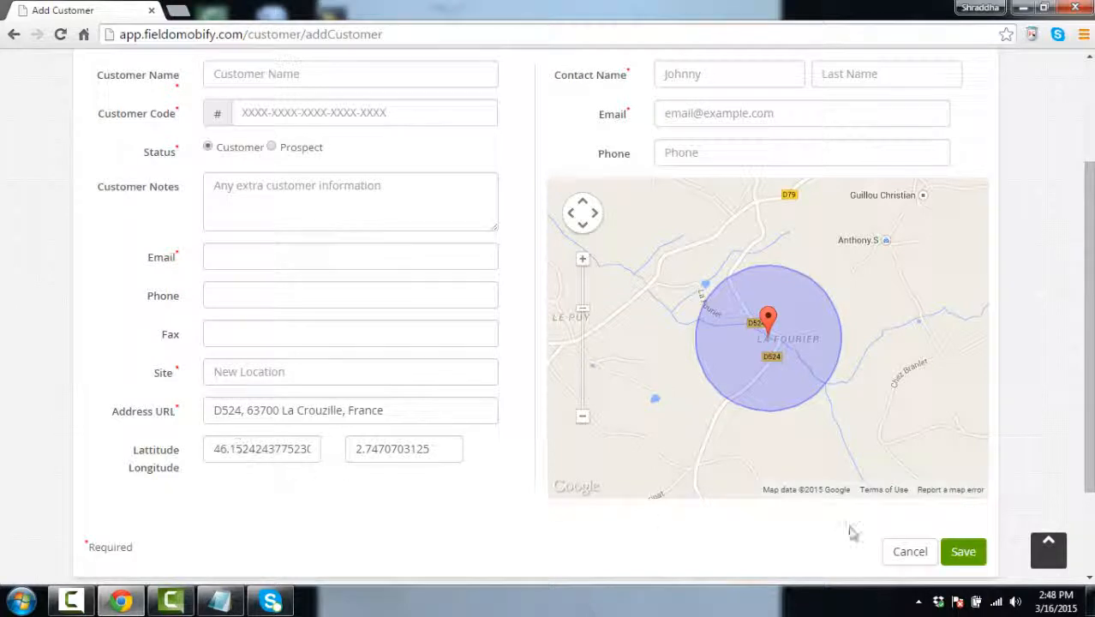
pyautogui.scroll(2, 689, 391)
pyautogui.scroll(3, 985, 231)
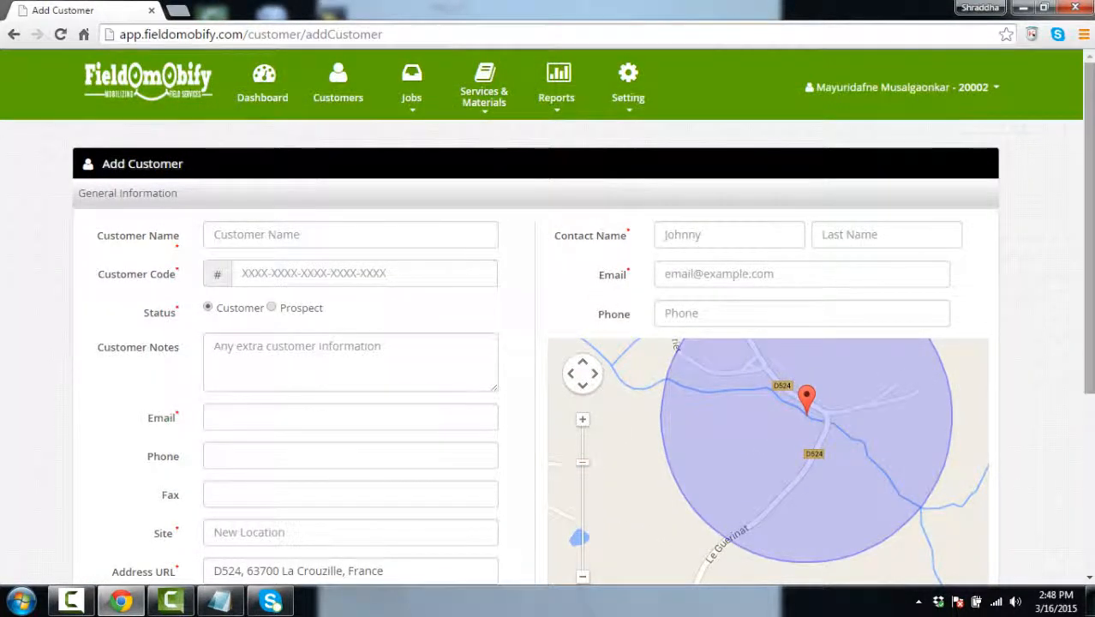
pyautogui.scroll(-3, 547, 343)
pyautogui.scroll(3, 547, 343)
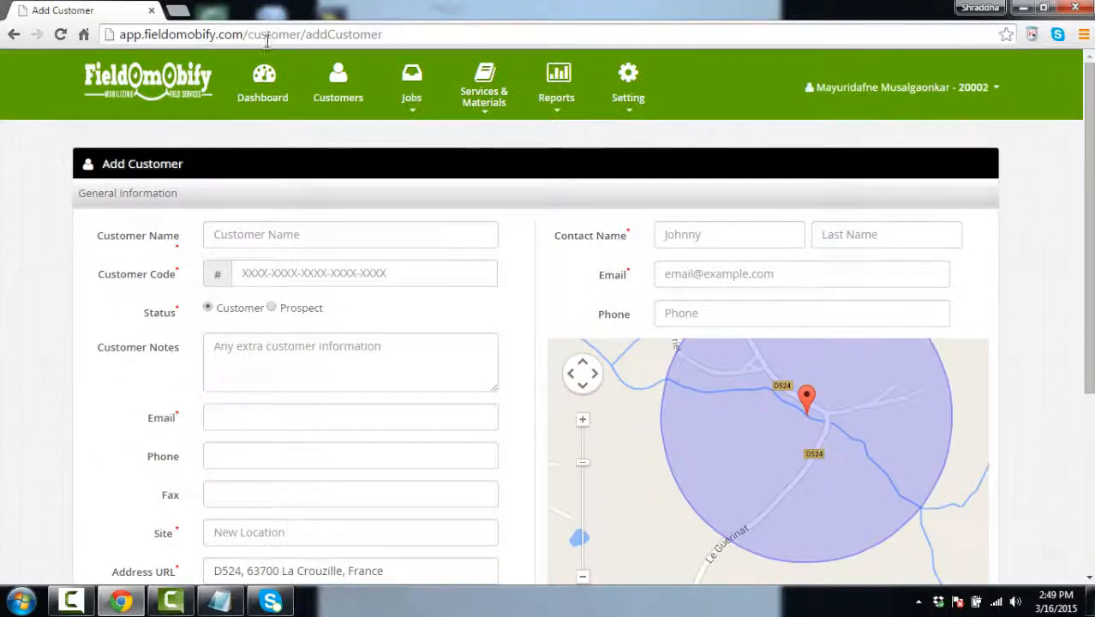
pyautogui.click(341, 101)
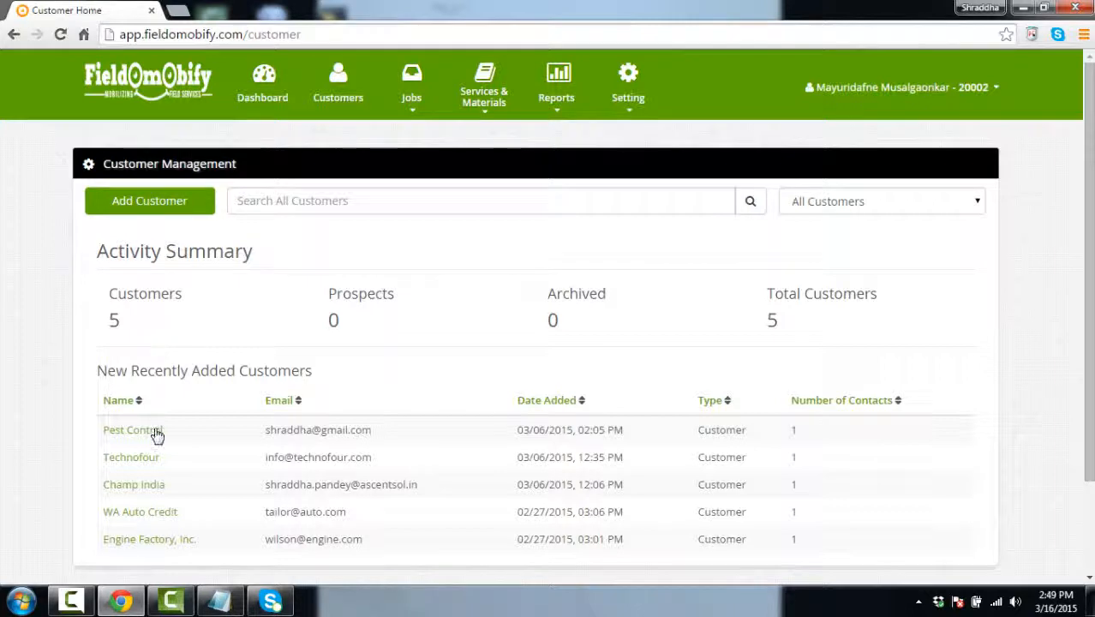
pyautogui.scroll(-1, 158, 433)
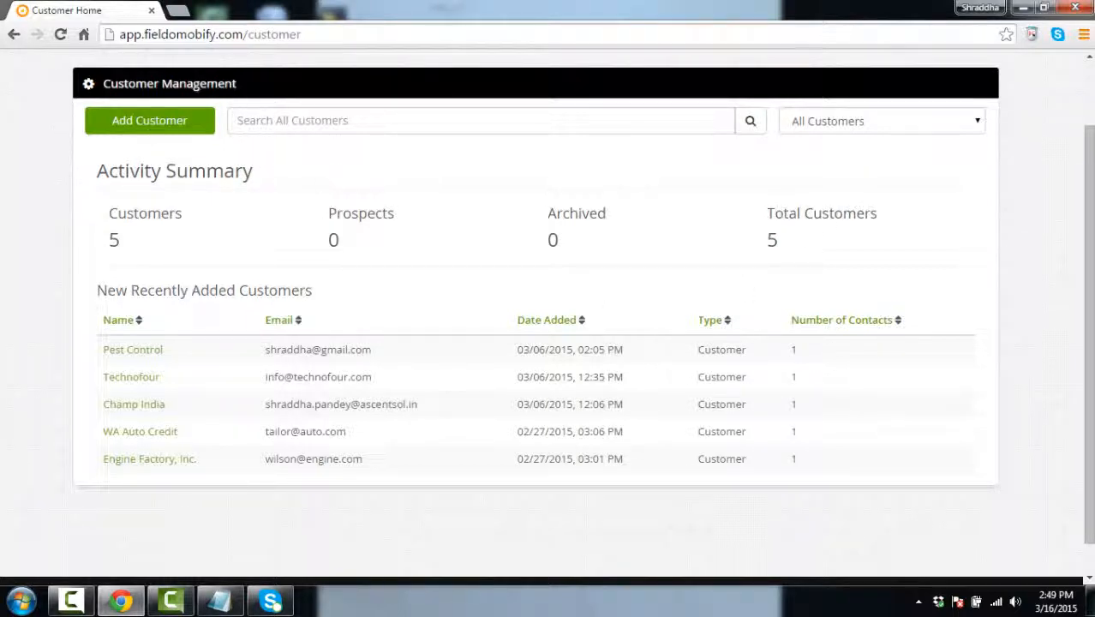
pyautogui.scroll(1, 809, 291)
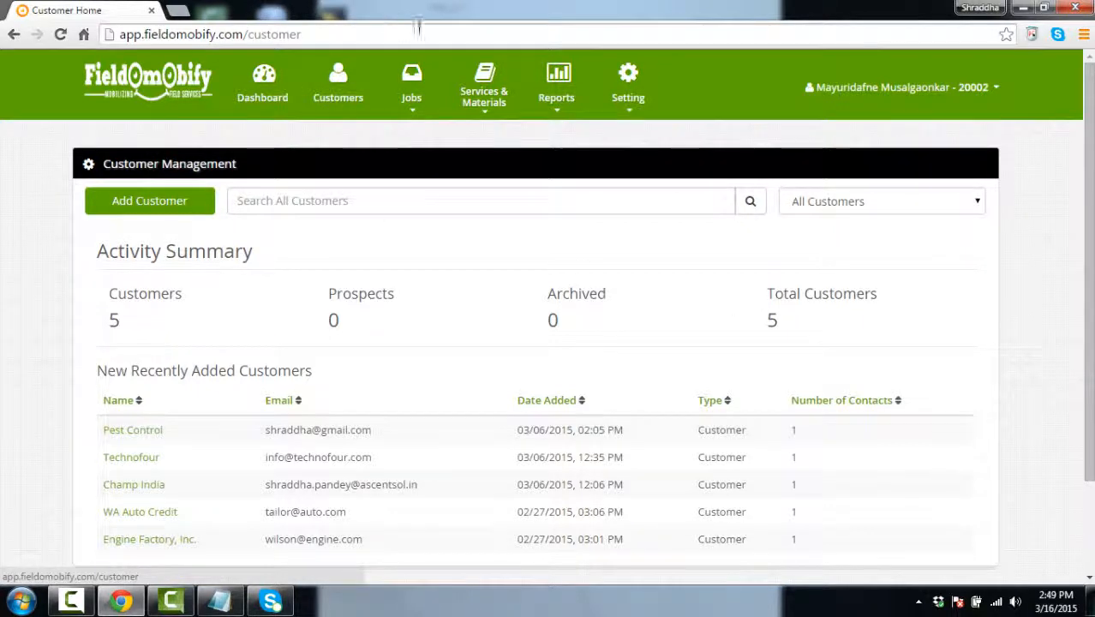
# Show the blank Add Service form above the six existing services on the Services page
pyautogui.moveTo(480, 92)
pyautogui.click(481, 136)
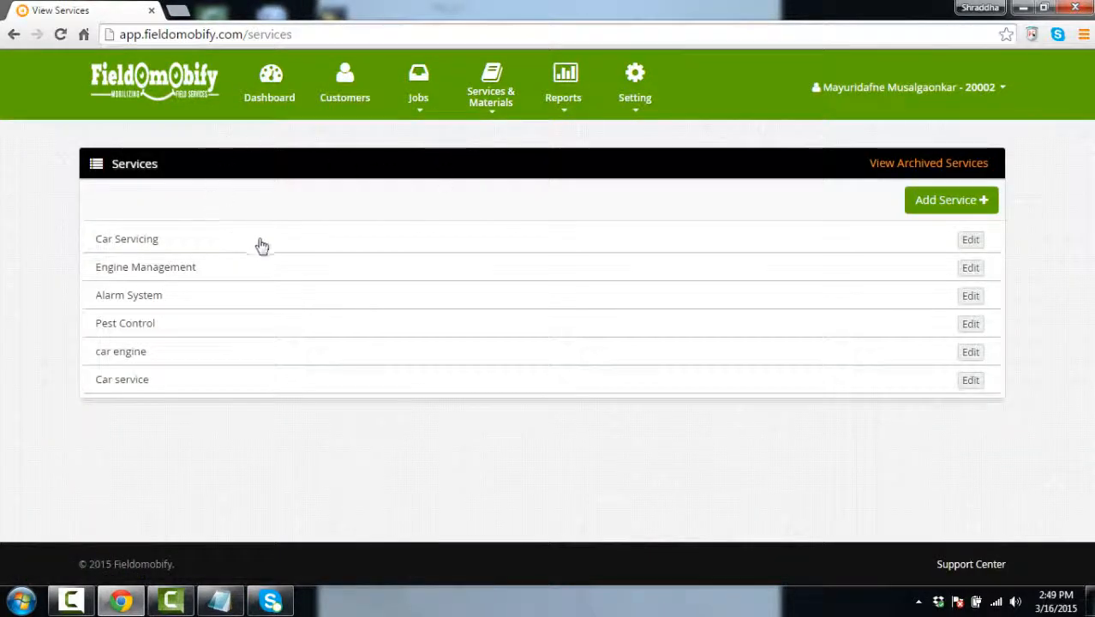
pyautogui.click(947, 209)
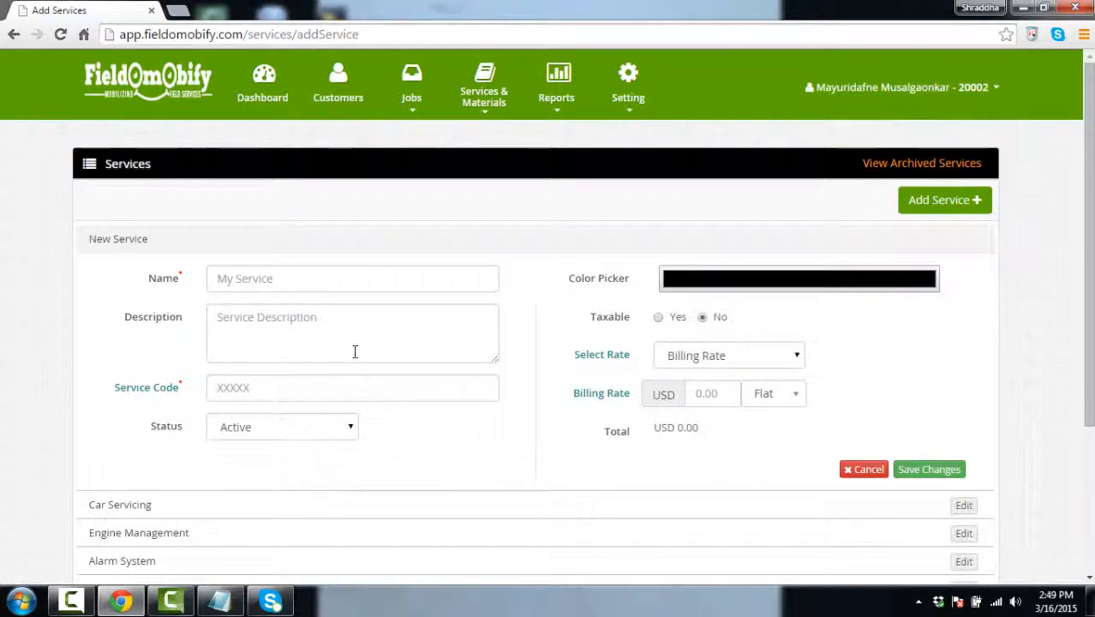
pyautogui.scroll(-1, 357, 353)
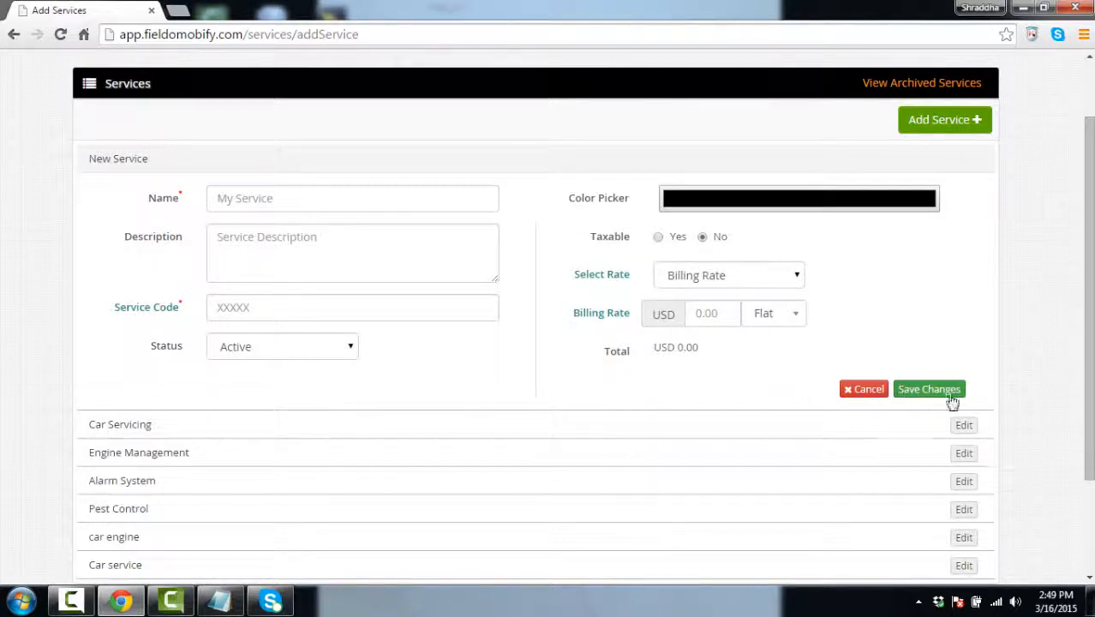
pyautogui.scroll(-2, 196, 384)
pyautogui.scroll(2, 204, 378)
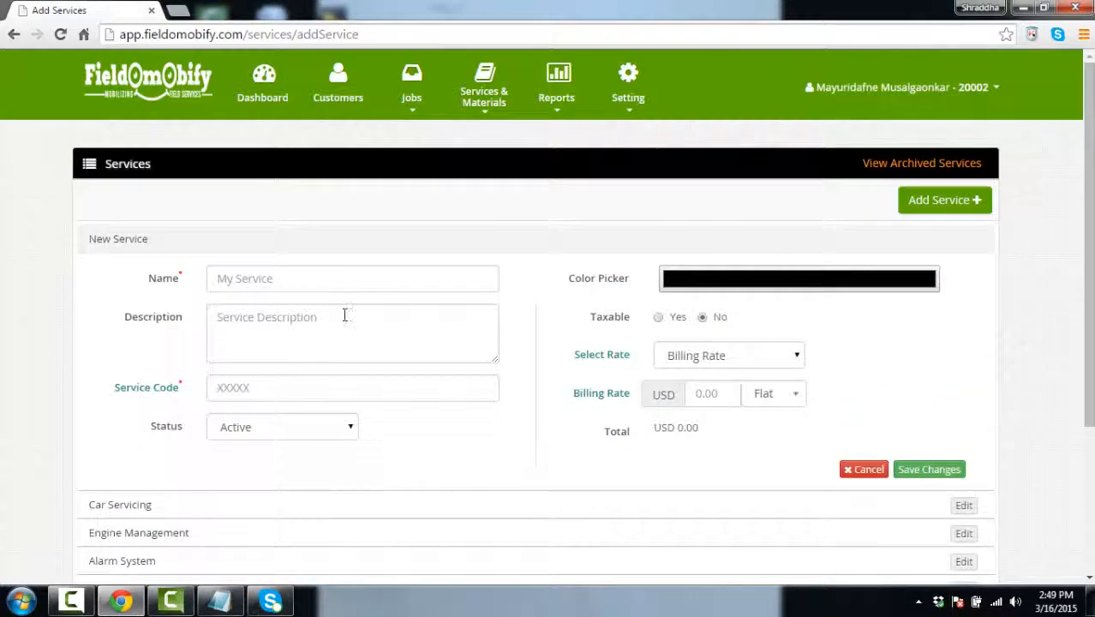
pyautogui.scroll(-2, 347, 310)
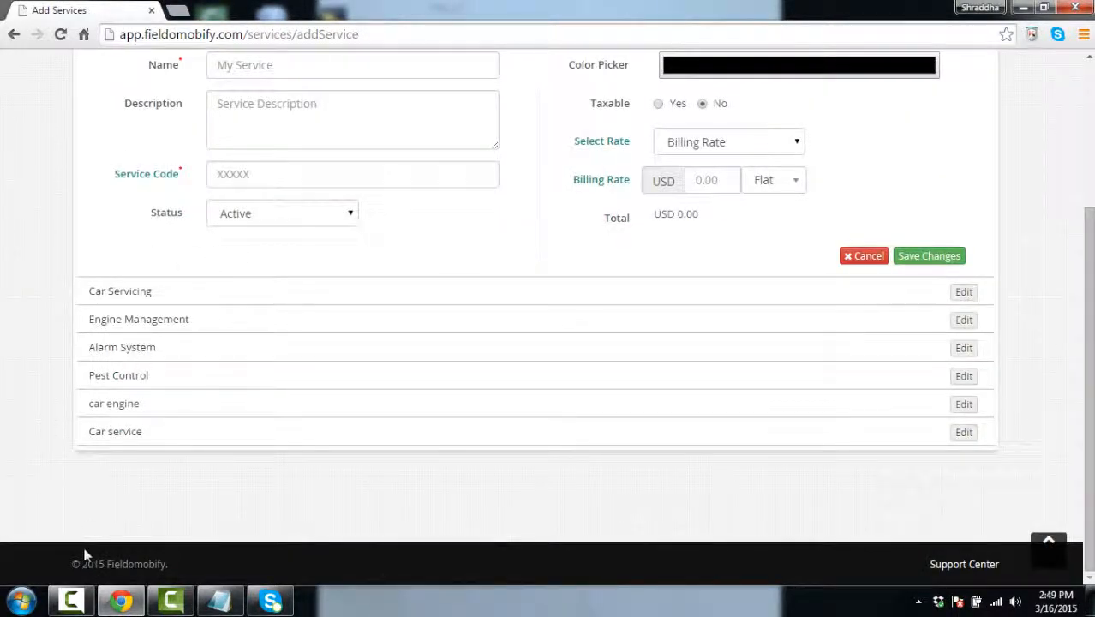
pyautogui.scroll(3, 337, 455)
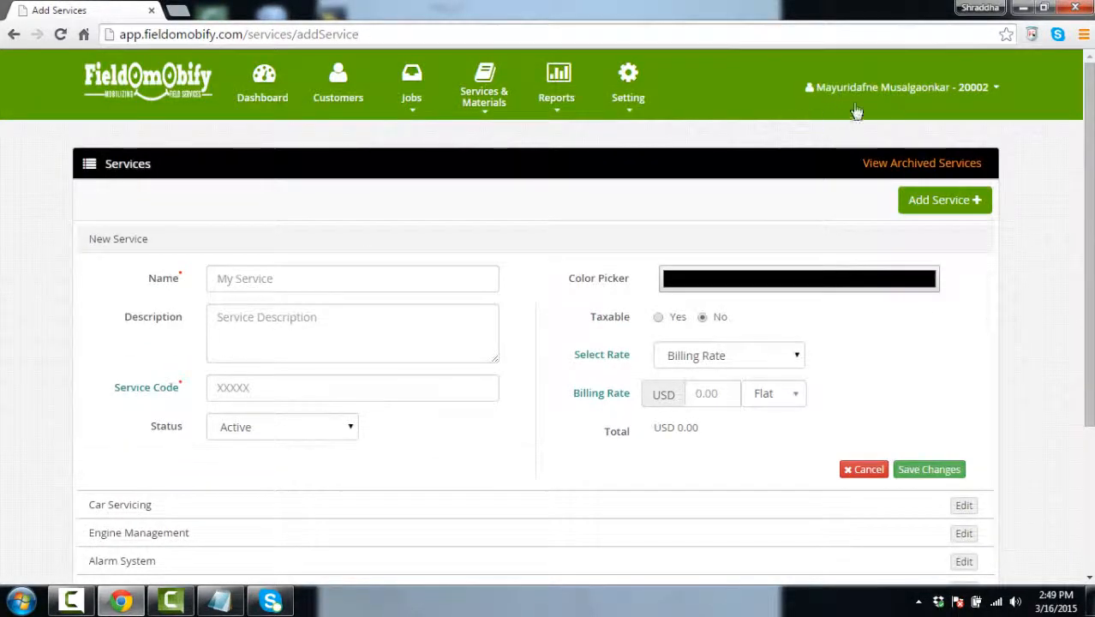
pyautogui.click(562, 101)
pyautogui.click(485, 99)
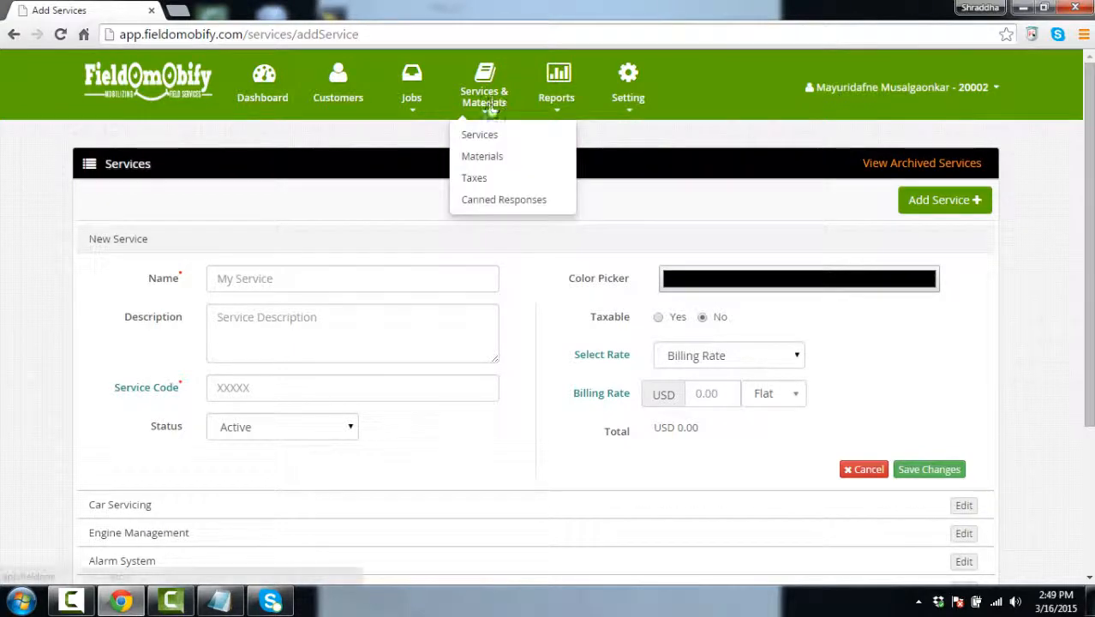
# Open the Materials list and its blank Add Material form
pyautogui.click(493, 166)
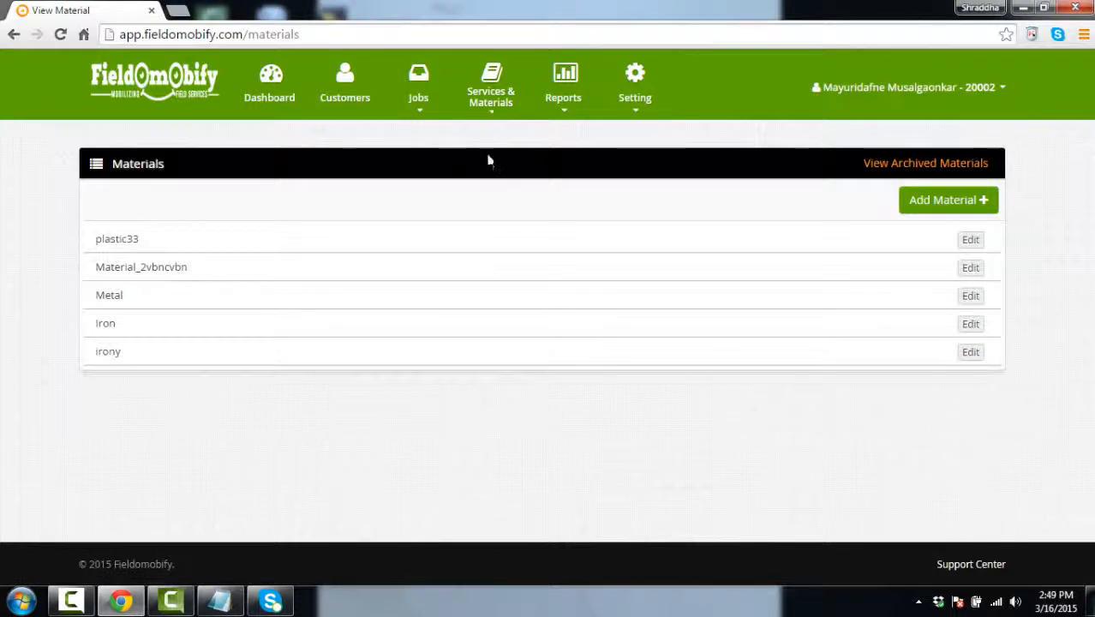
pyautogui.click(935, 202)
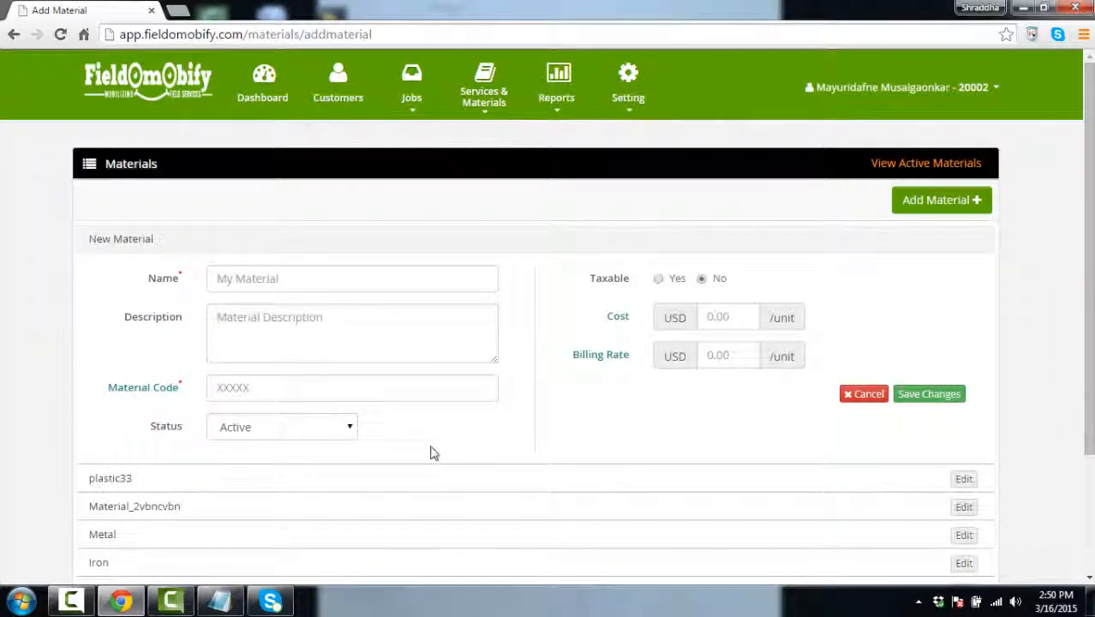
pyautogui.scroll(-1, 433, 453)
pyautogui.scroll(1, 897, 288)
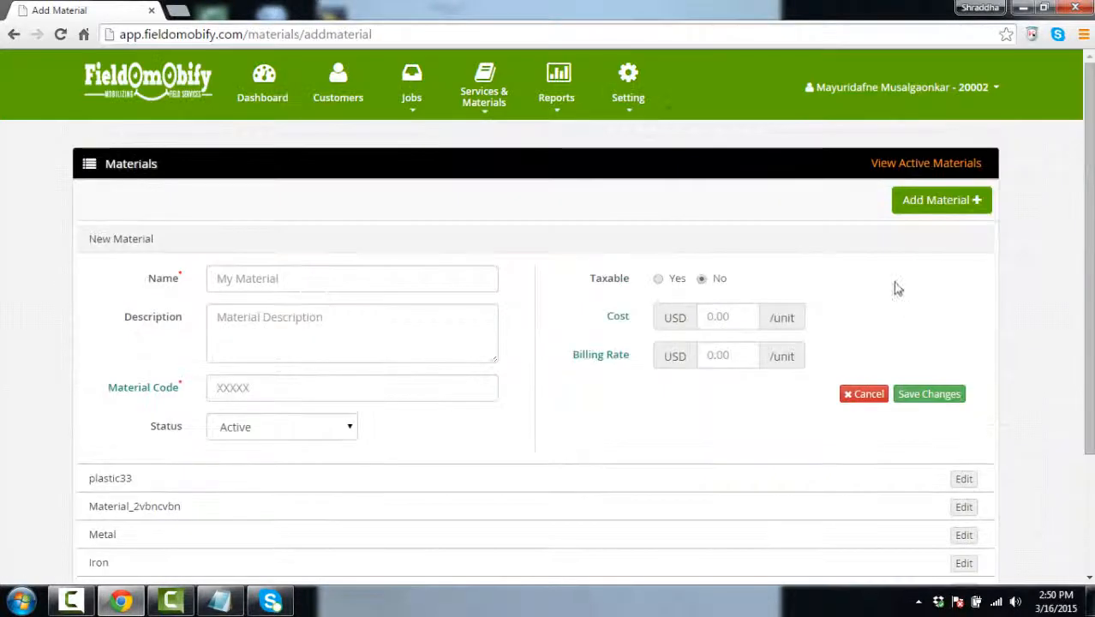
# Go to the Taxes page listing the two 2.0% Freight tax rates
pyautogui.moveTo(489, 107)
pyautogui.click(503, 155)
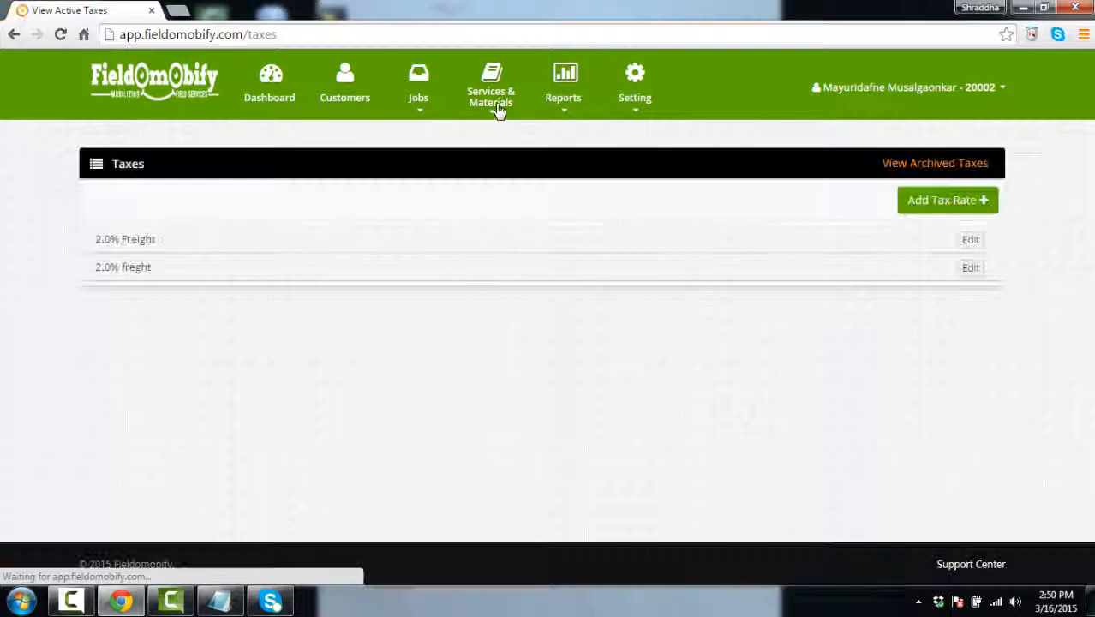
pyautogui.moveTo(499, 109)
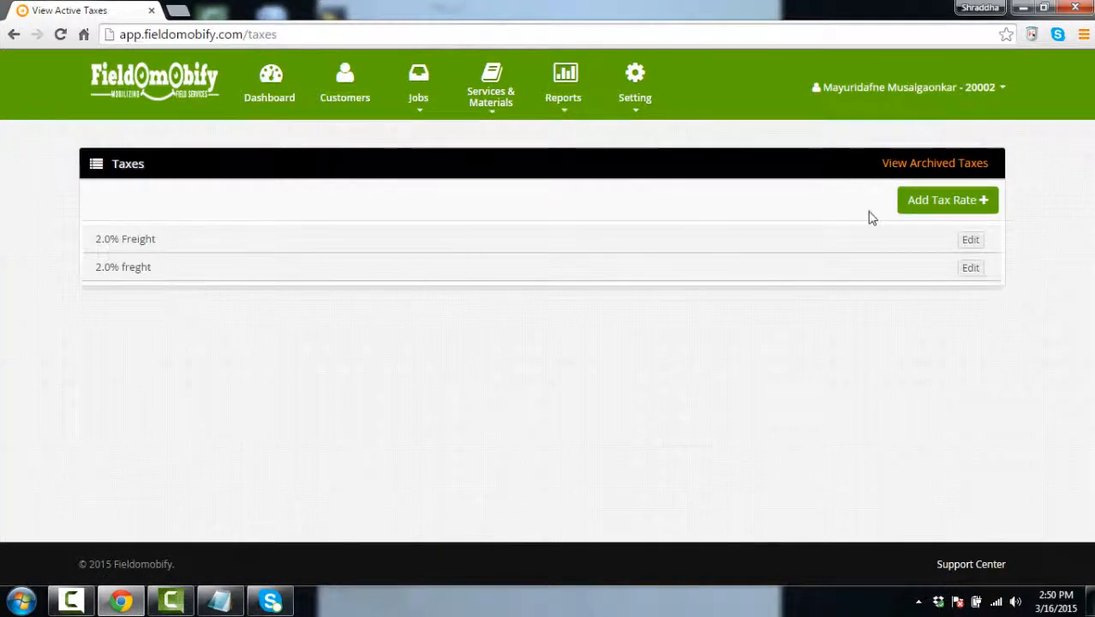
pyautogui.click(937, 202)
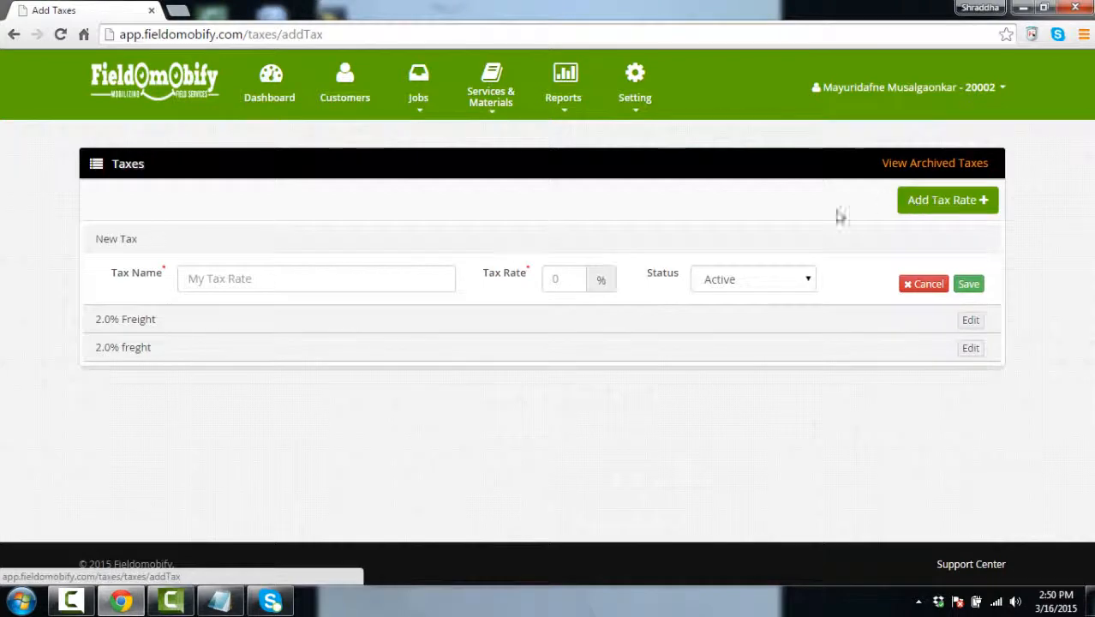
pyautogui.moveTo(488, 94)
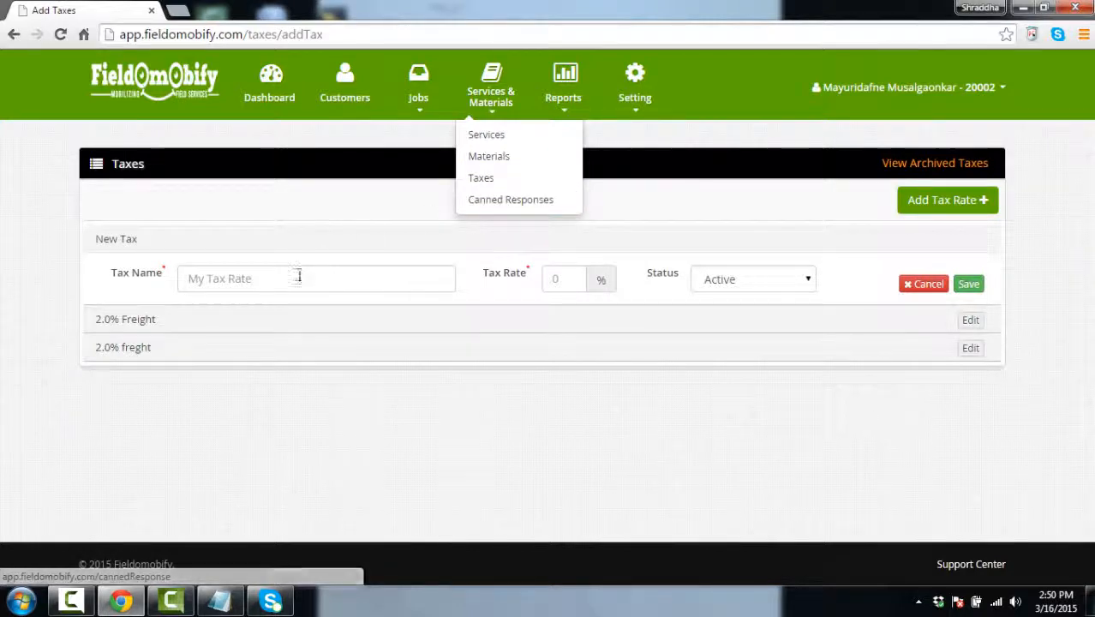
pyautogui.click(347, 278)
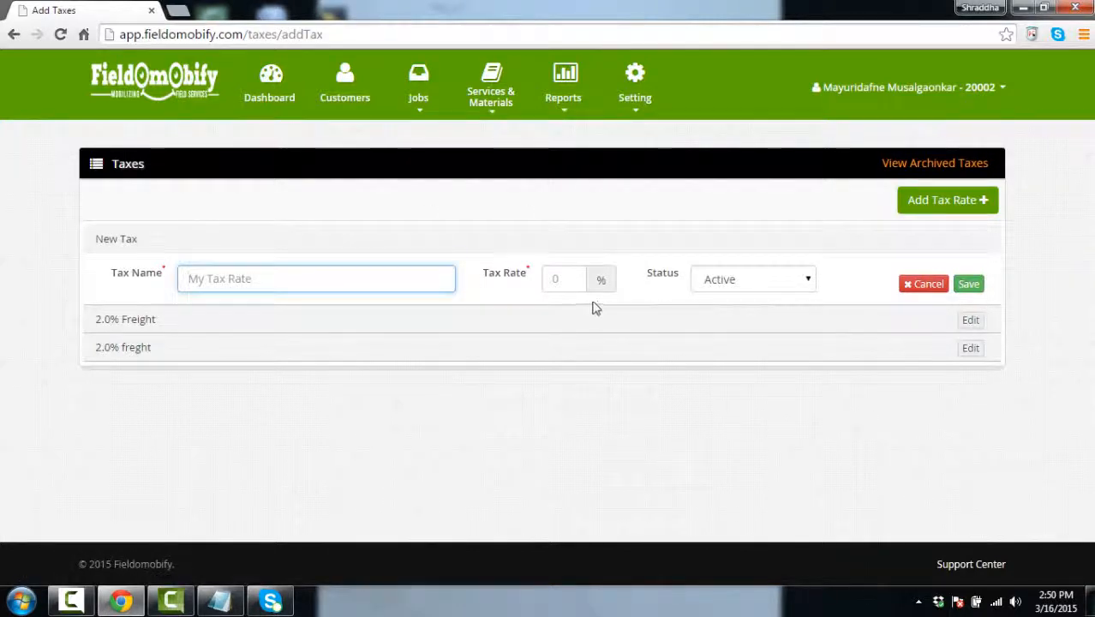
pyautogui.click(810, 285)
pyautogui.click(809, 279)
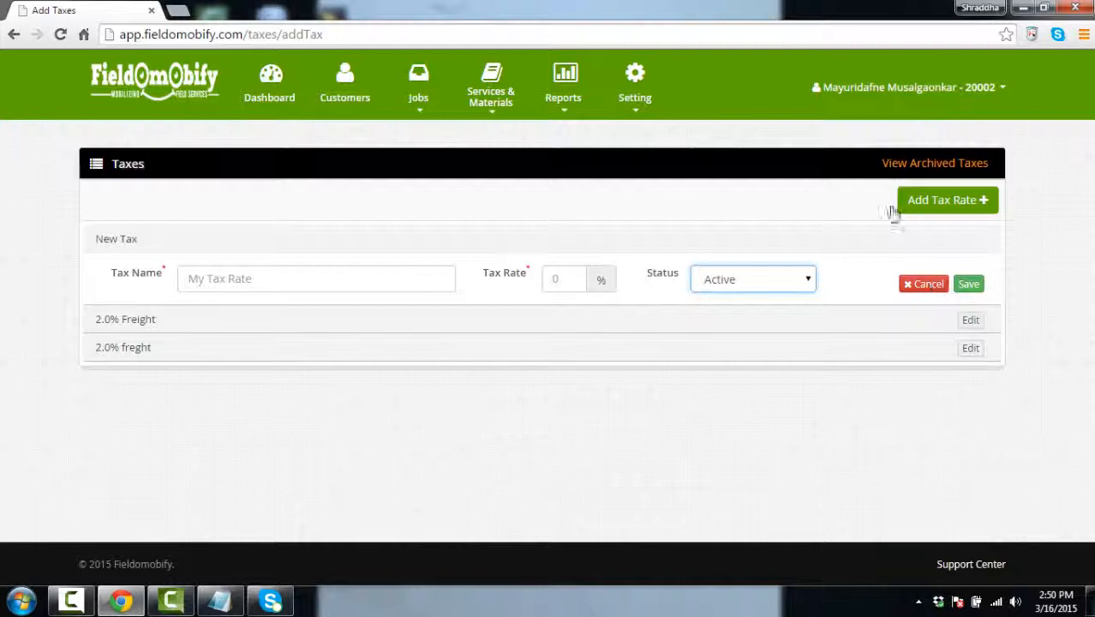
pyautogui.click(509, 180)
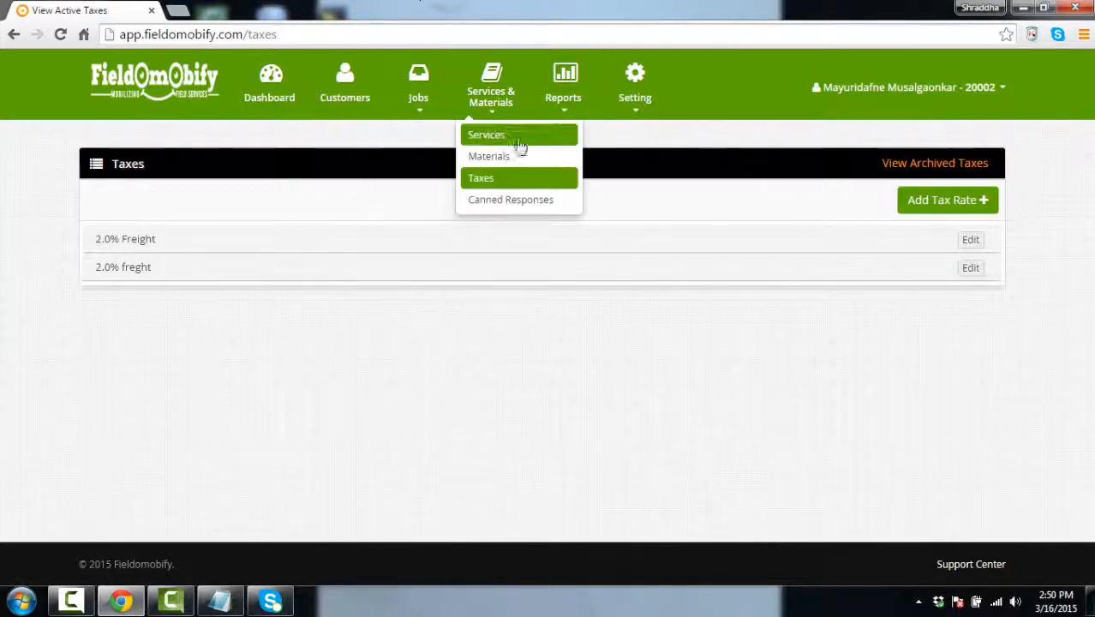
pyautogui.moveTo(640, 107)
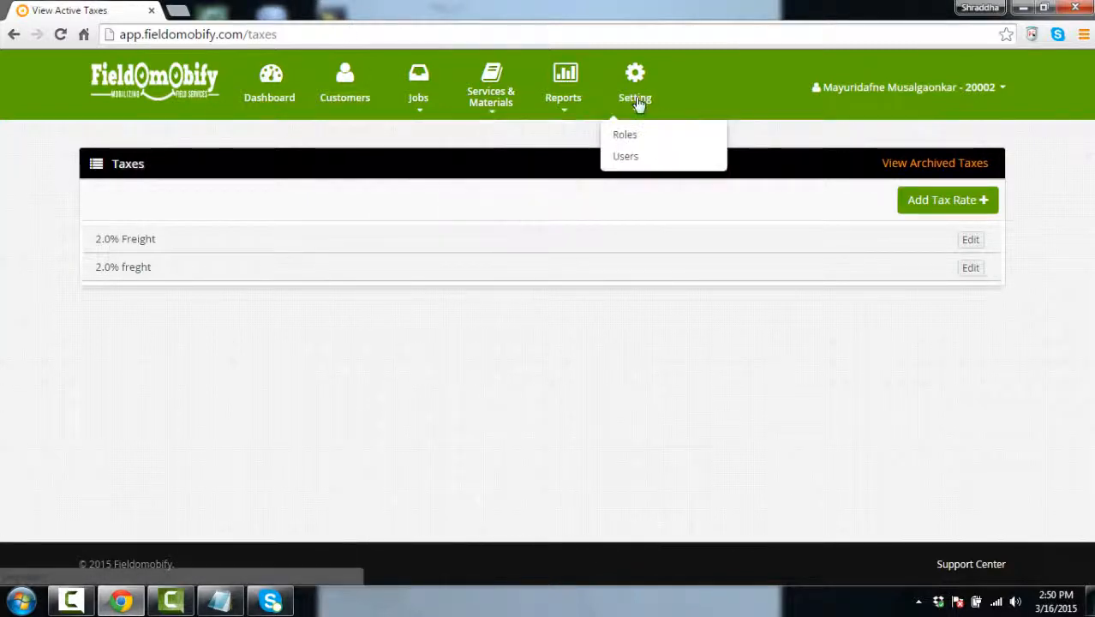
# Open the Users list and start a new user, keeping its role as Admin
pyautogui.click(640, 159)
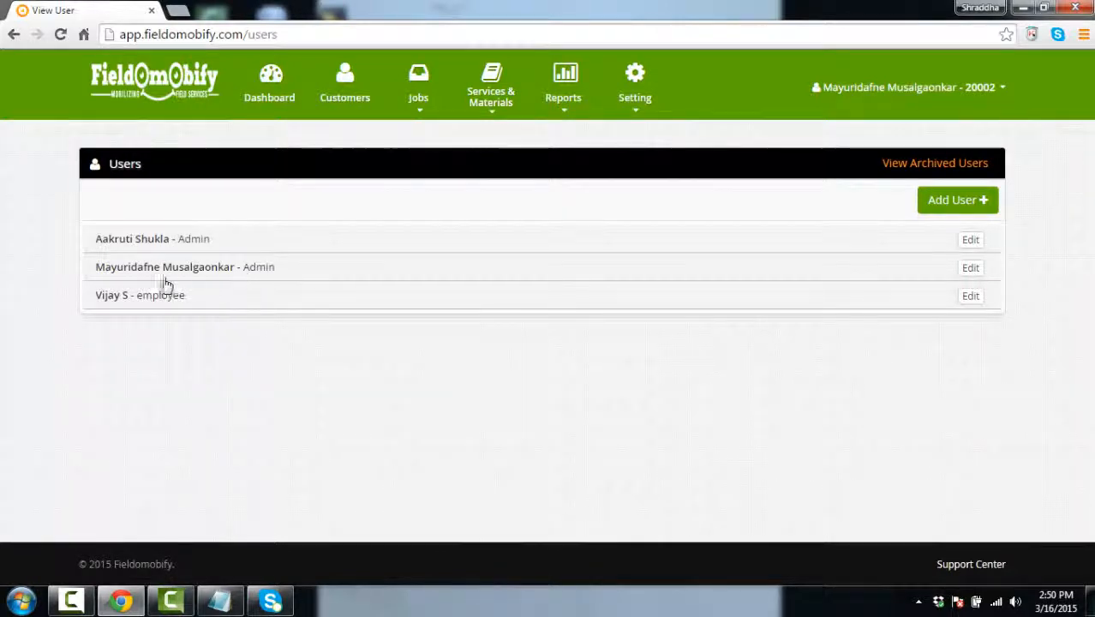
pyautogui.click(942, 214)
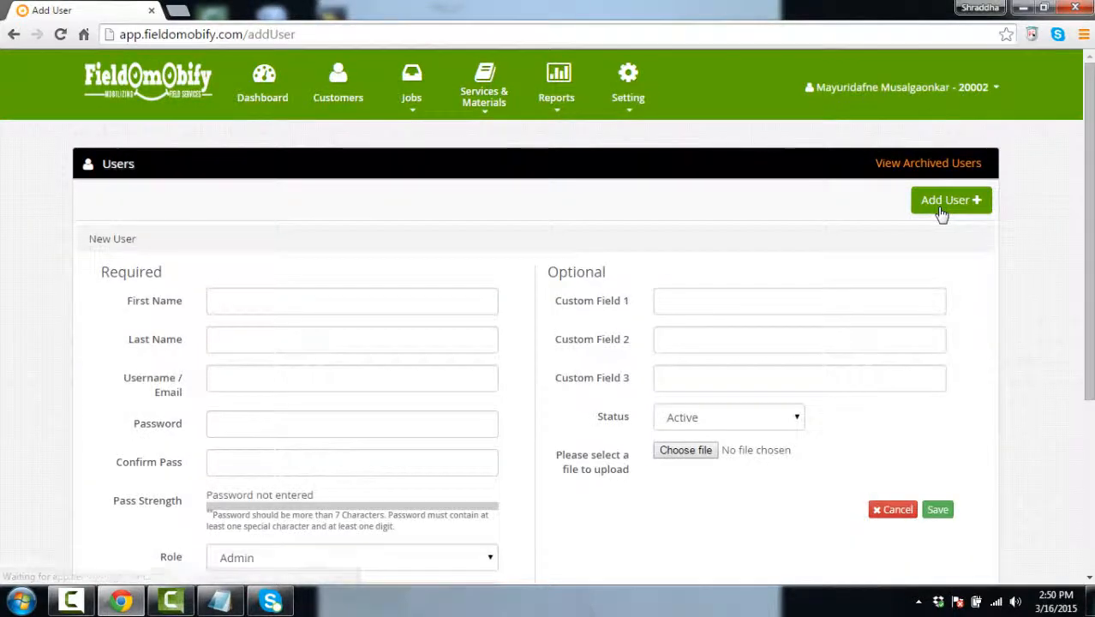
pyautogui.scroll(-1, 326, 334)
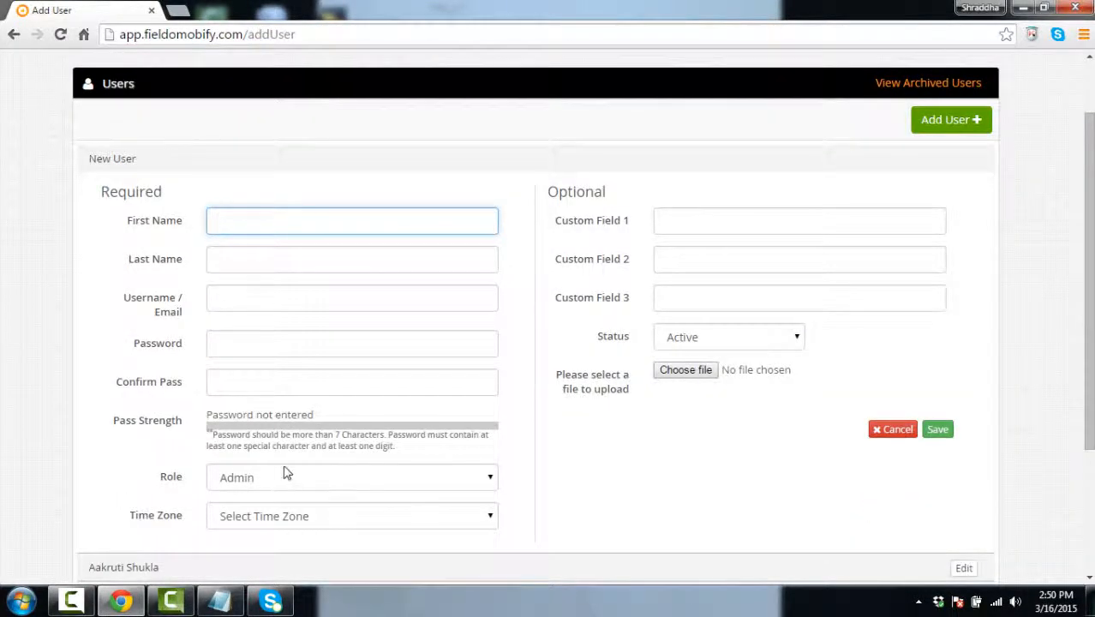
pyautogui.click(490, 480)
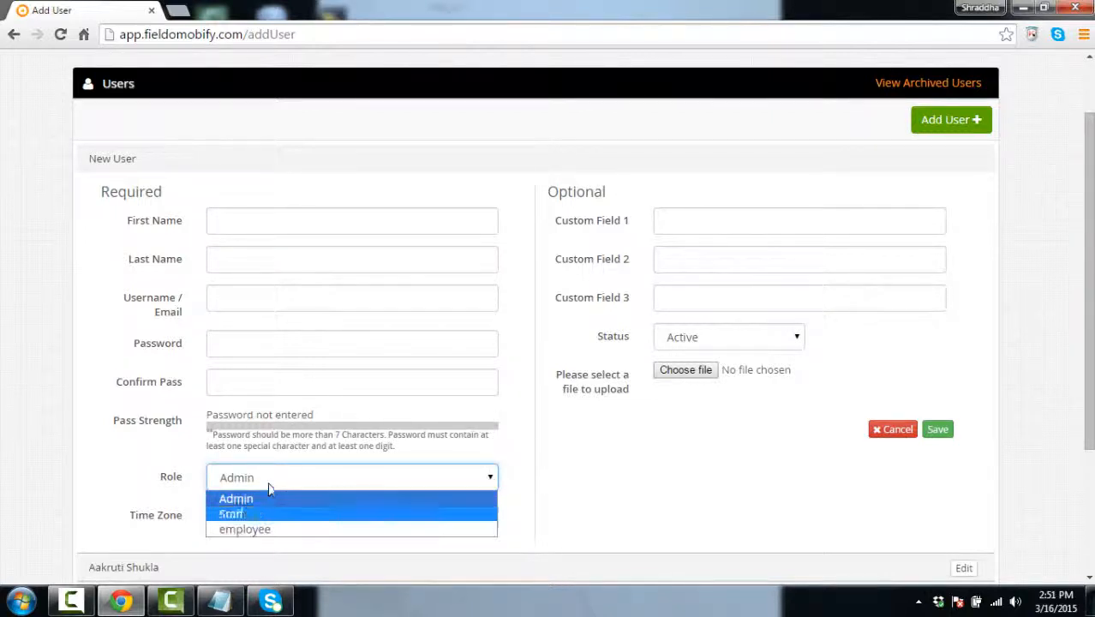
pyautogui.click(491, 480)
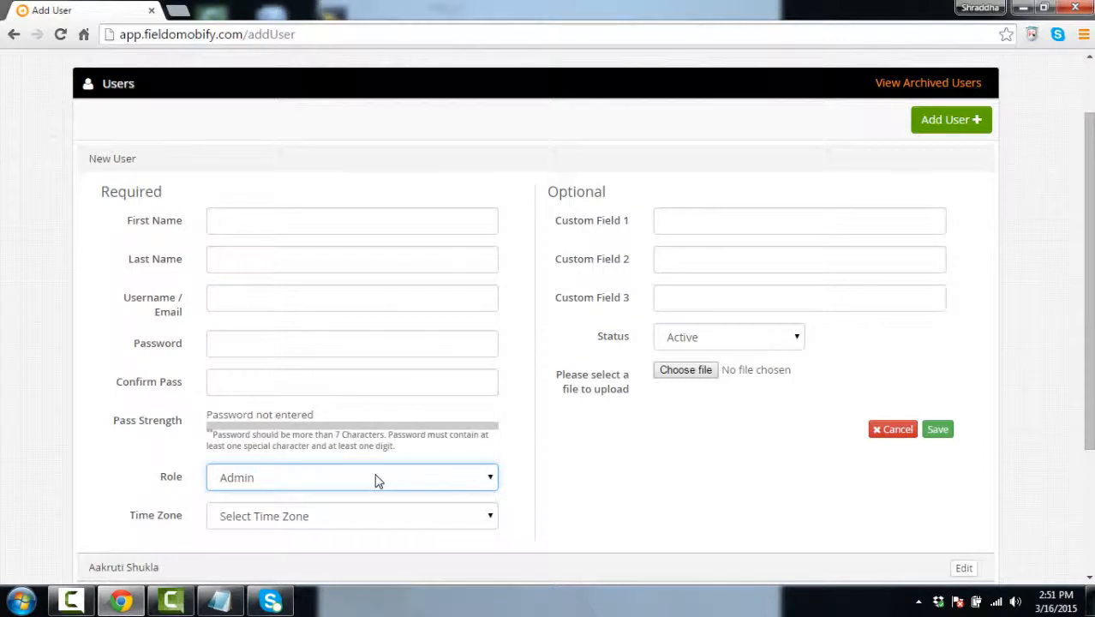
# Leave the new-user form unsaved and return to the Users list
pyautogui.scroll(1, 669, 445)
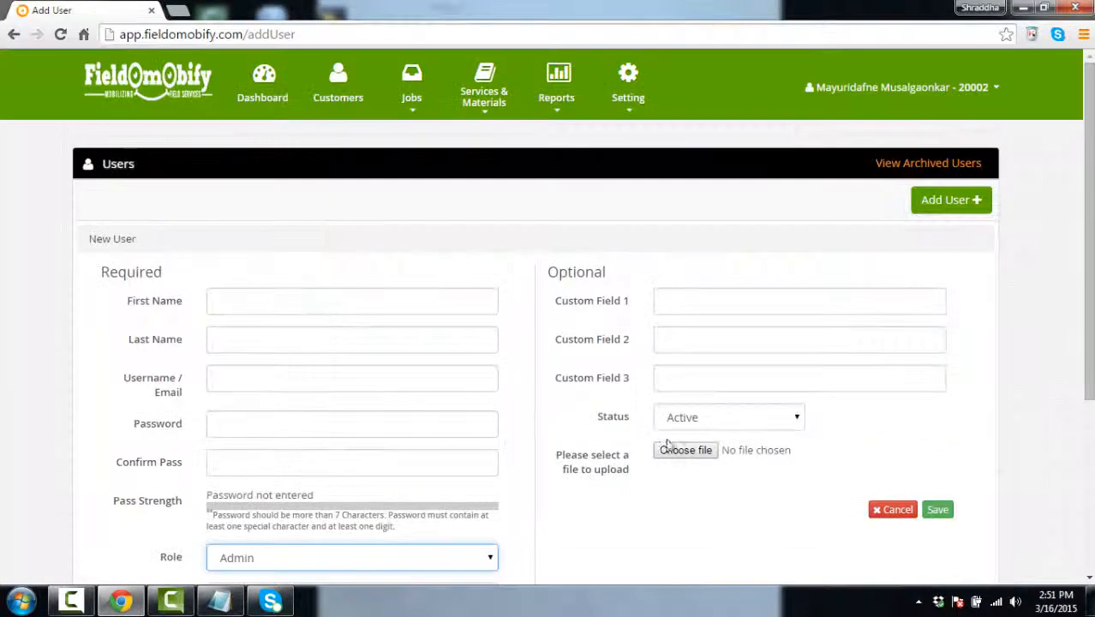
pyautogui.scroll(-2, 1081, 349)
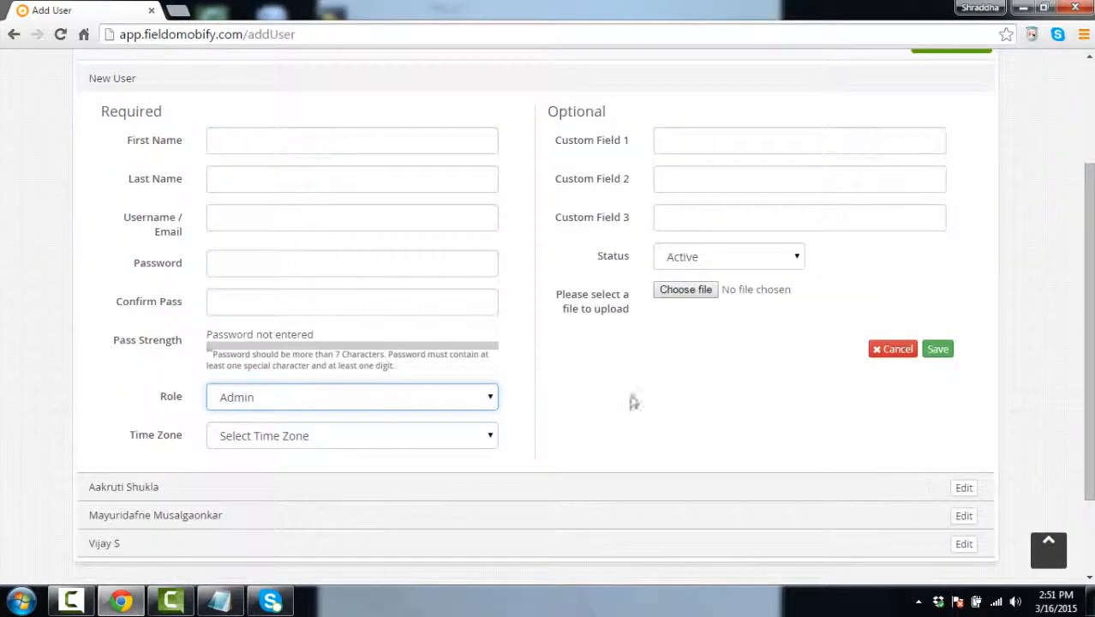
pyautogui.scroll(3, 825, 483)
pyautogui.moveTo(619, 122)
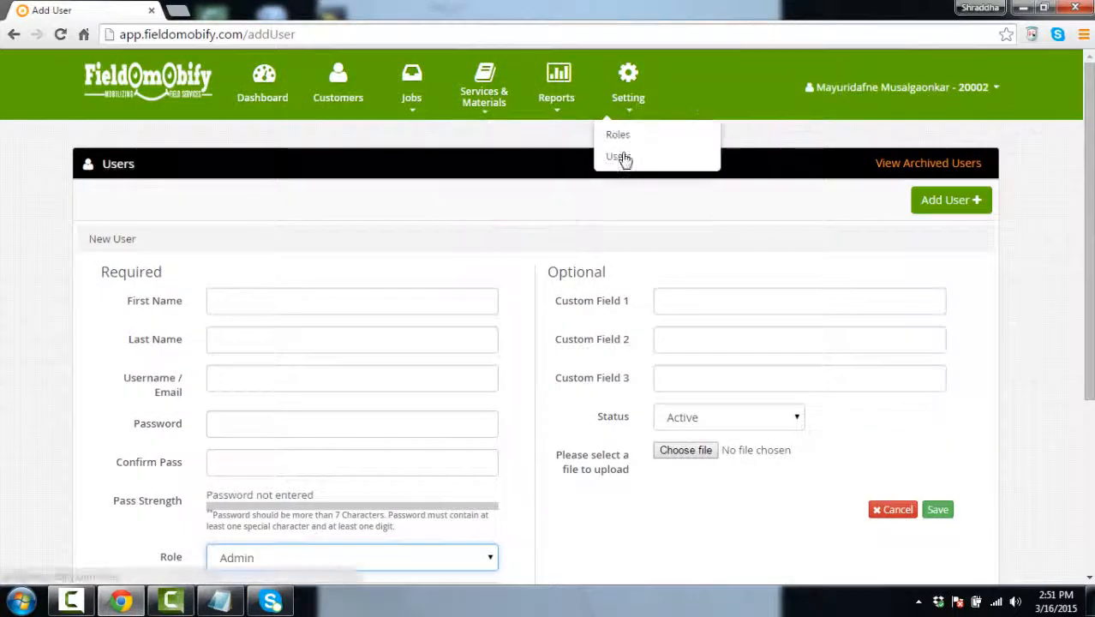
pyautogui.click(622, 159)
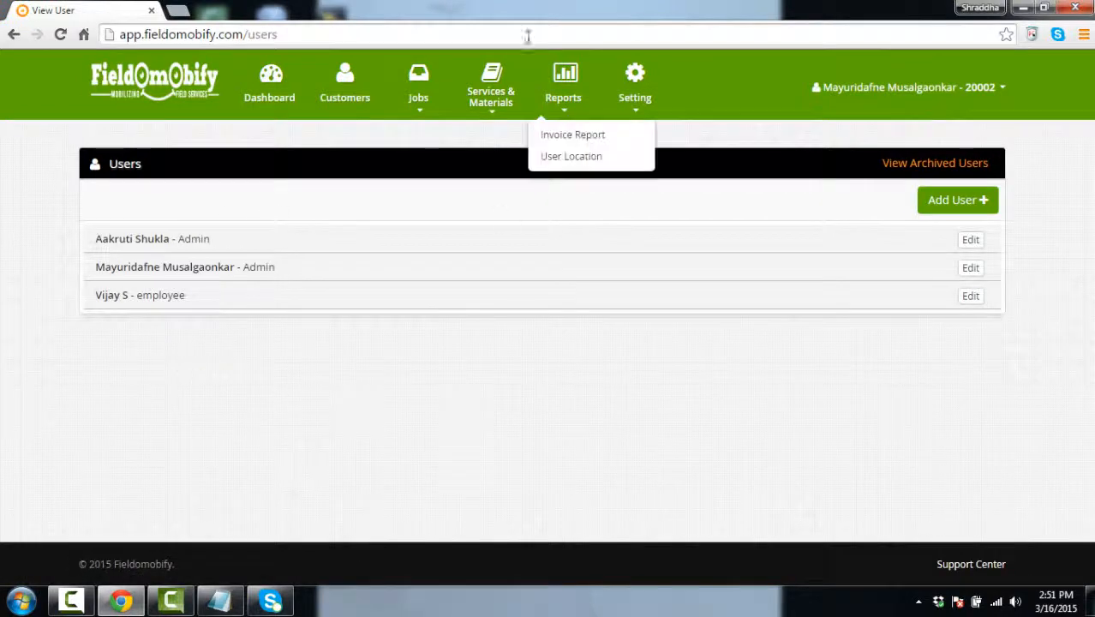
# Reopen the Users list and view the Add User Role form's name field
pyautogui.moveTo(638, 132)
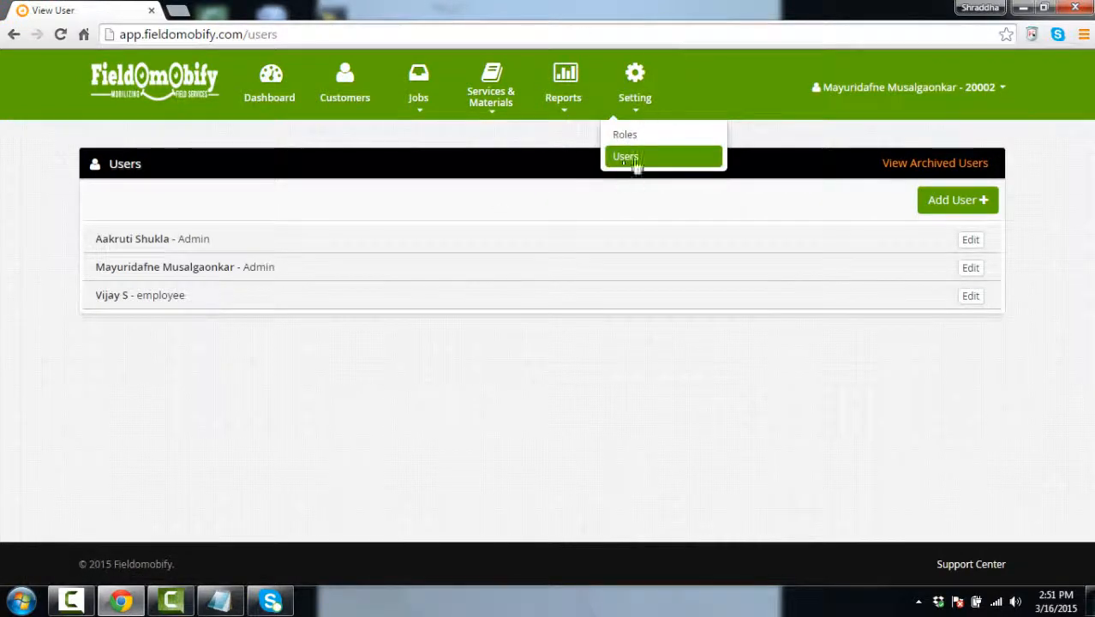
pyautogui.click(640, 159)
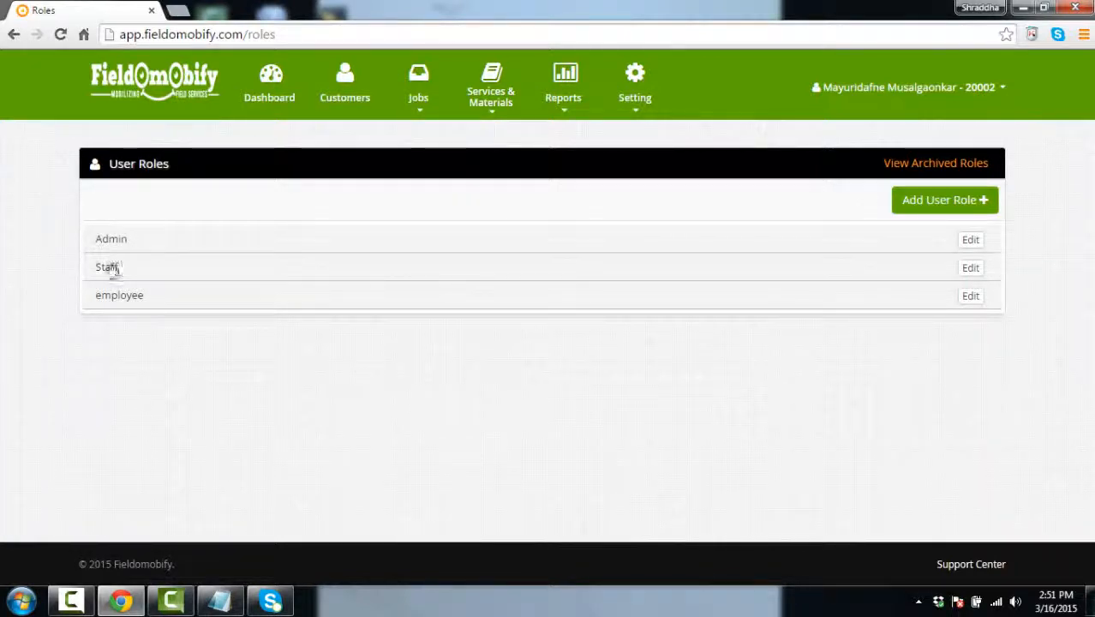
pyautogui.click(932, 201)
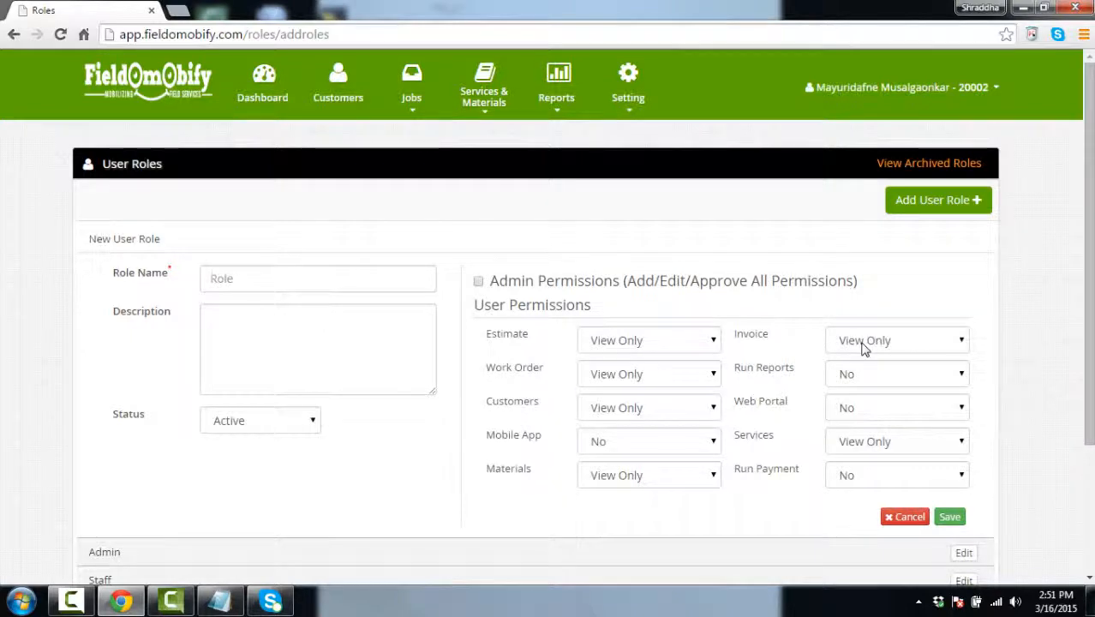
pyautogui.click(304, 288)
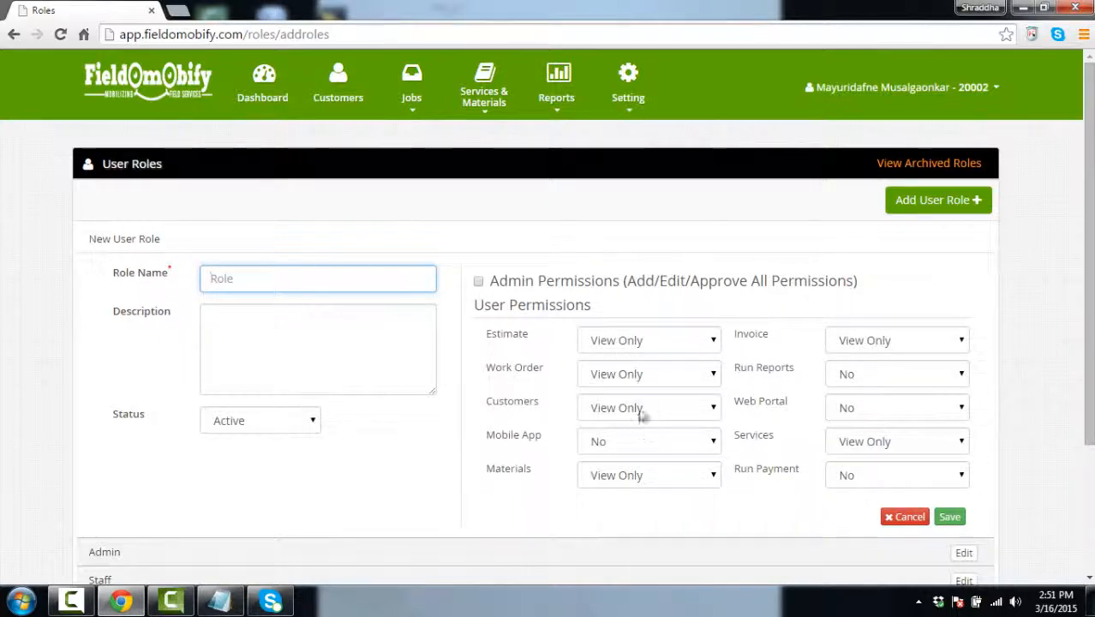
# Leave the role form unsaved, going through Users to the User Roles list
pyautogui.scroll(-2, 1051, 244)
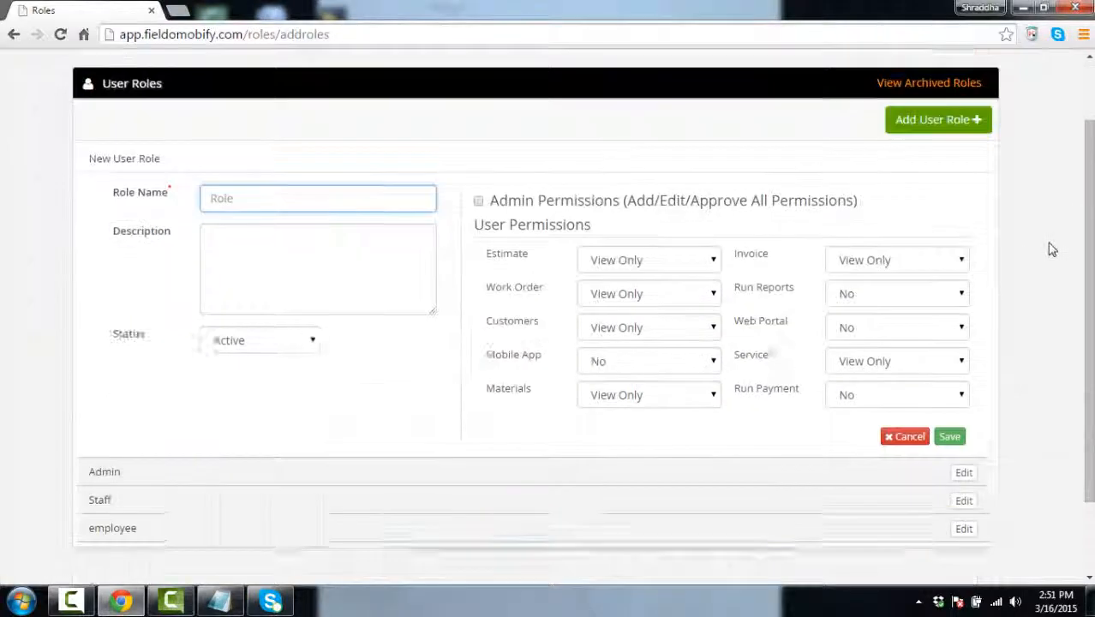
pyautogui.scroll(2, 1052, 248)
pyautogui.moveTo(624, 112)
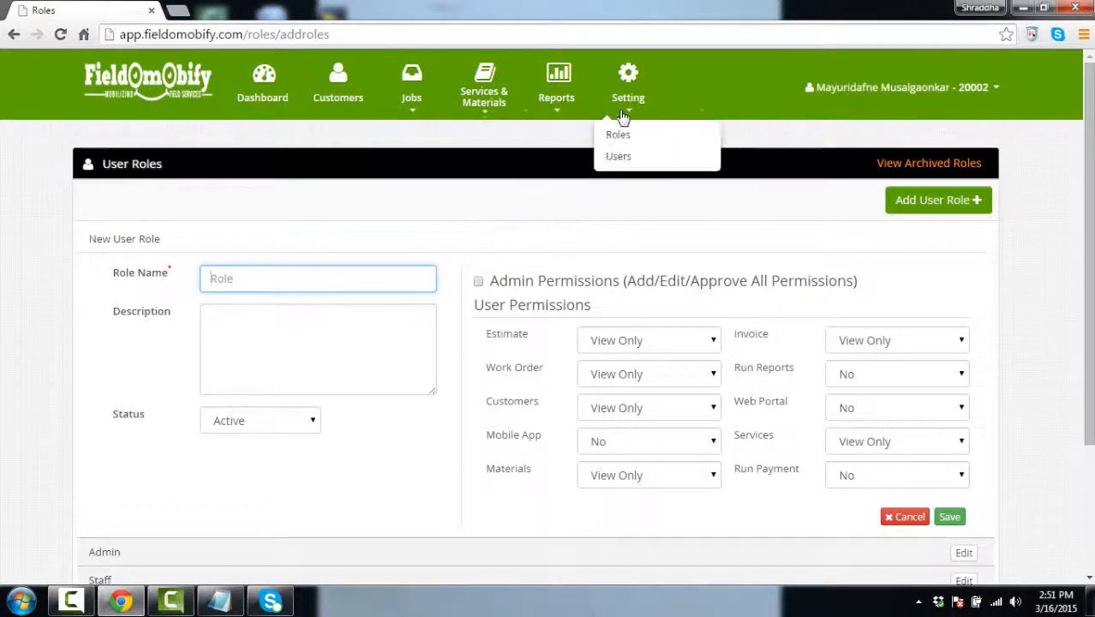
pyautogui.click(623, 159)
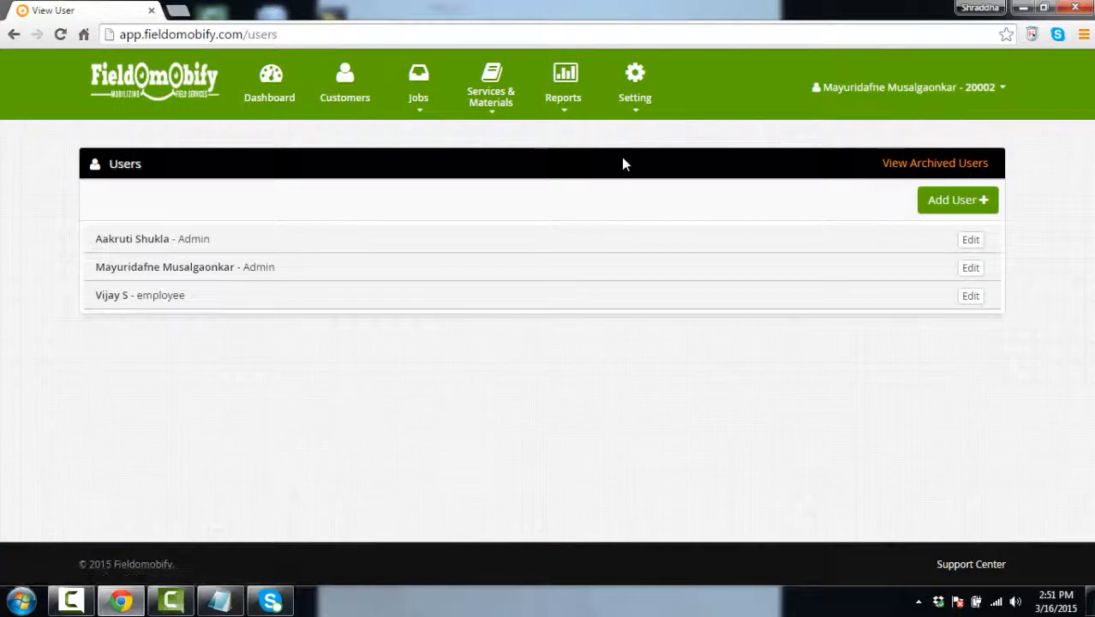
pyautogui.moveTo(640, 112)
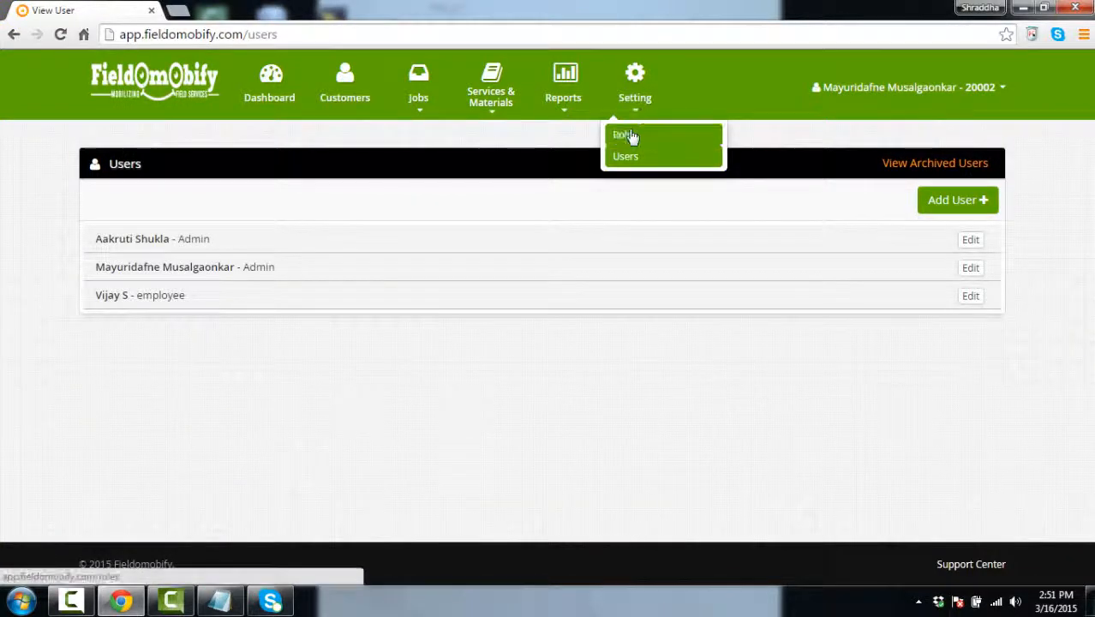
pyautogui.click(631, 137)
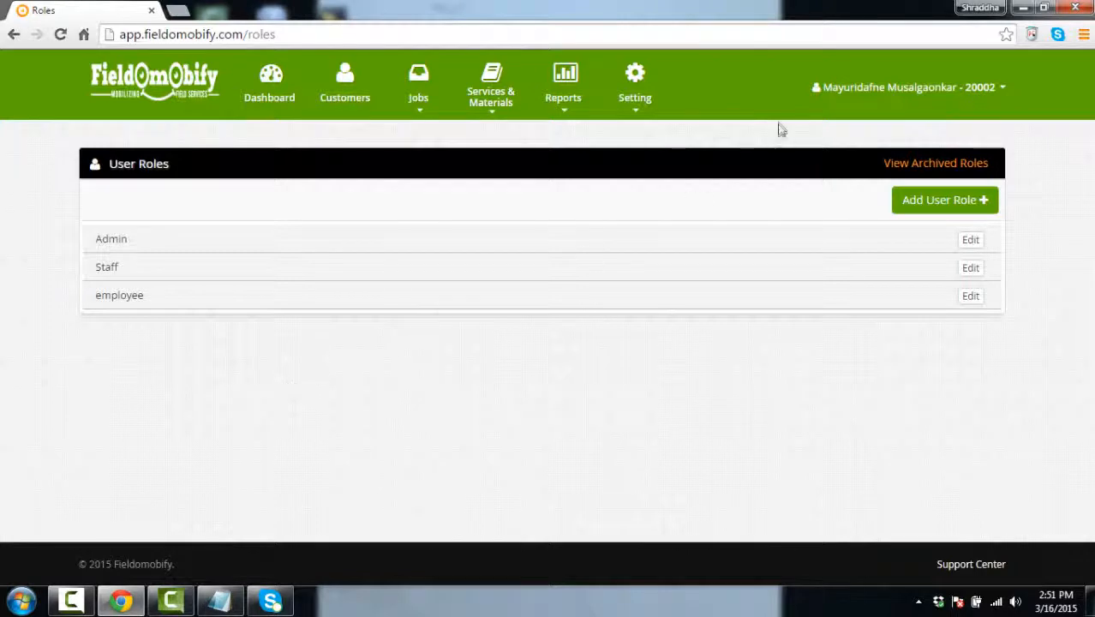
pyautogui.moveTo(487, 97)
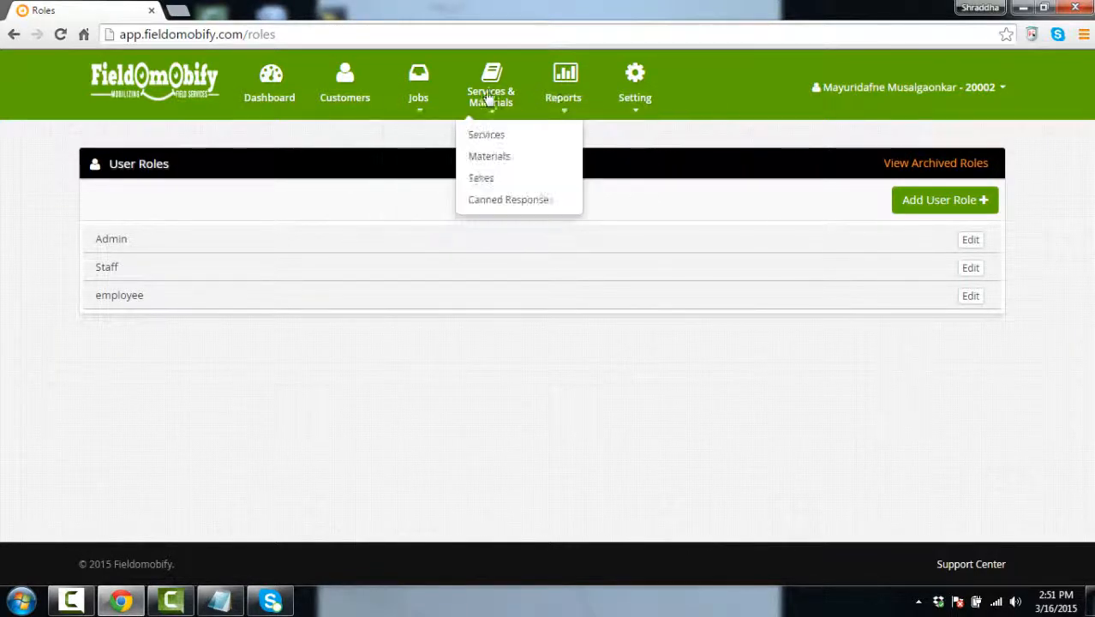
pyautogui.moveTo(418, 102)
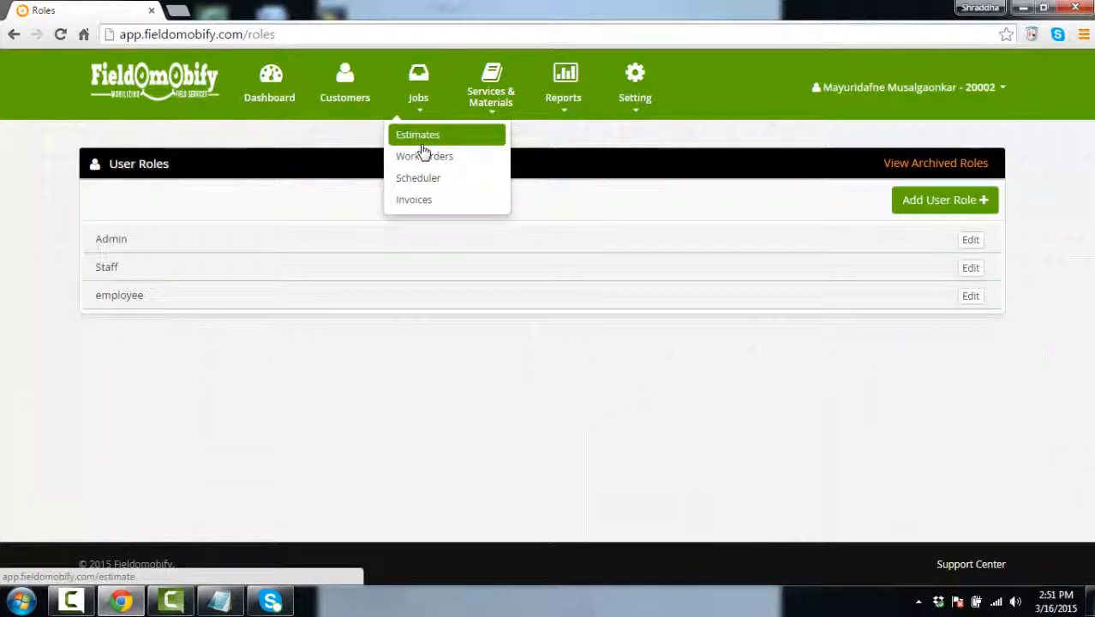
# Open Estimates, start a new estimate and look over its fields and customer list
pyautogui.click(426, 137)
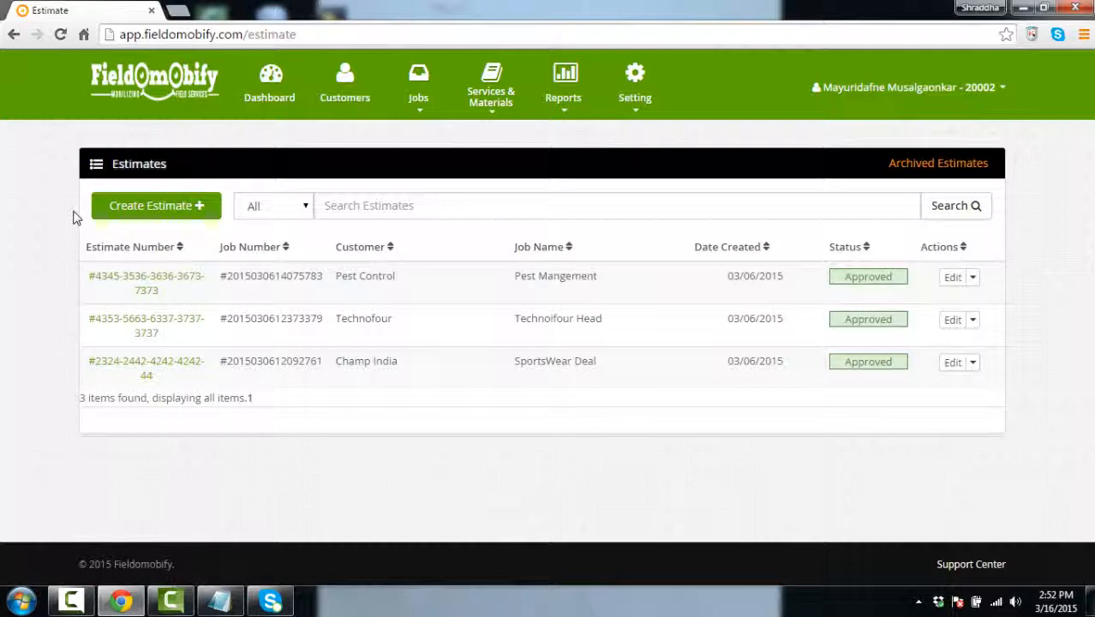
pyautogui.click(139, 219)
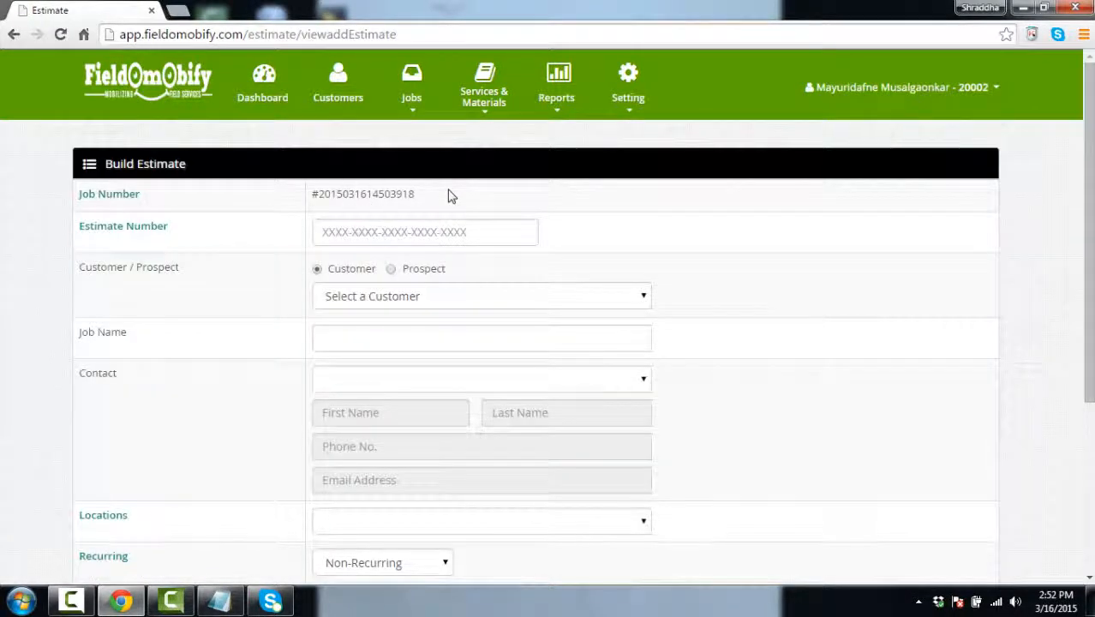
pyautogui.click(419, 233)
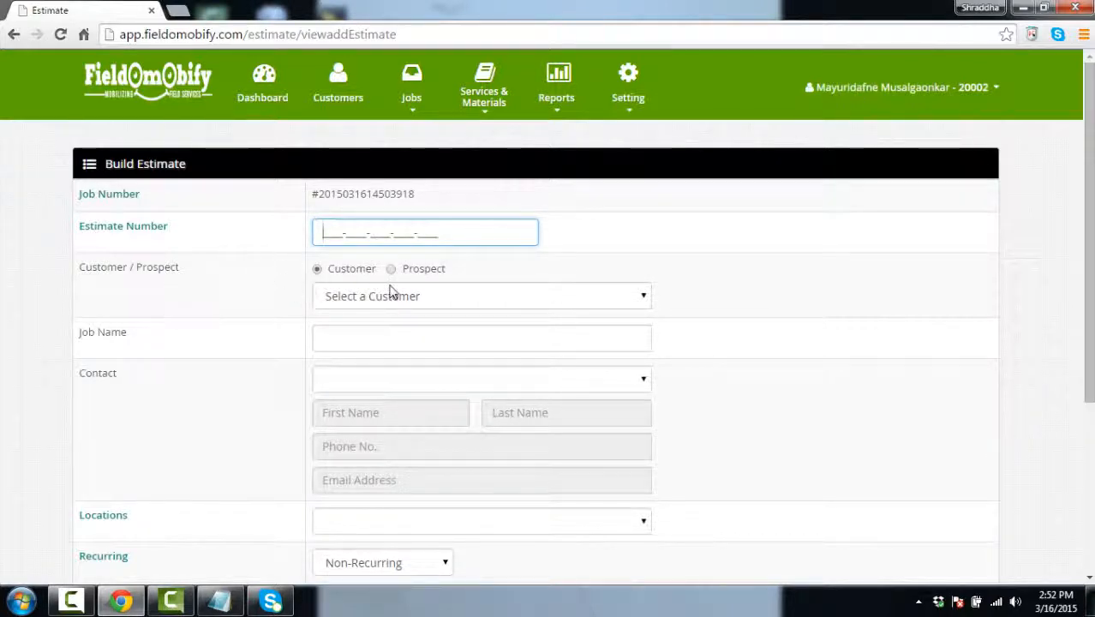
pyautogui.scroll(-2, 364, 257)
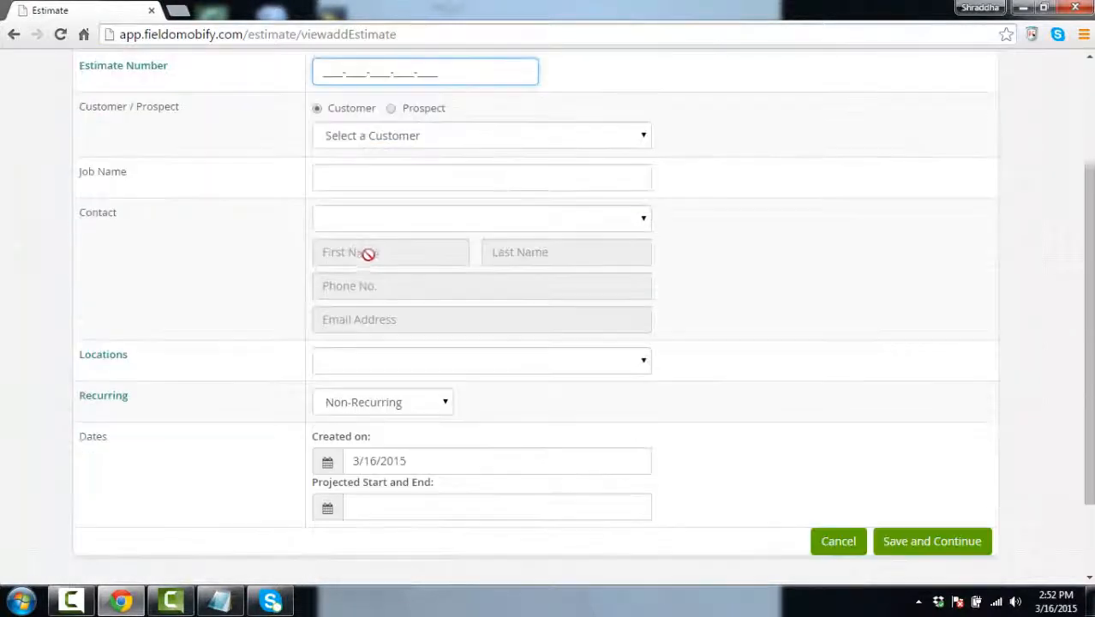
pyautogui.click(642, 137)
pyautogui.click(641, 138)
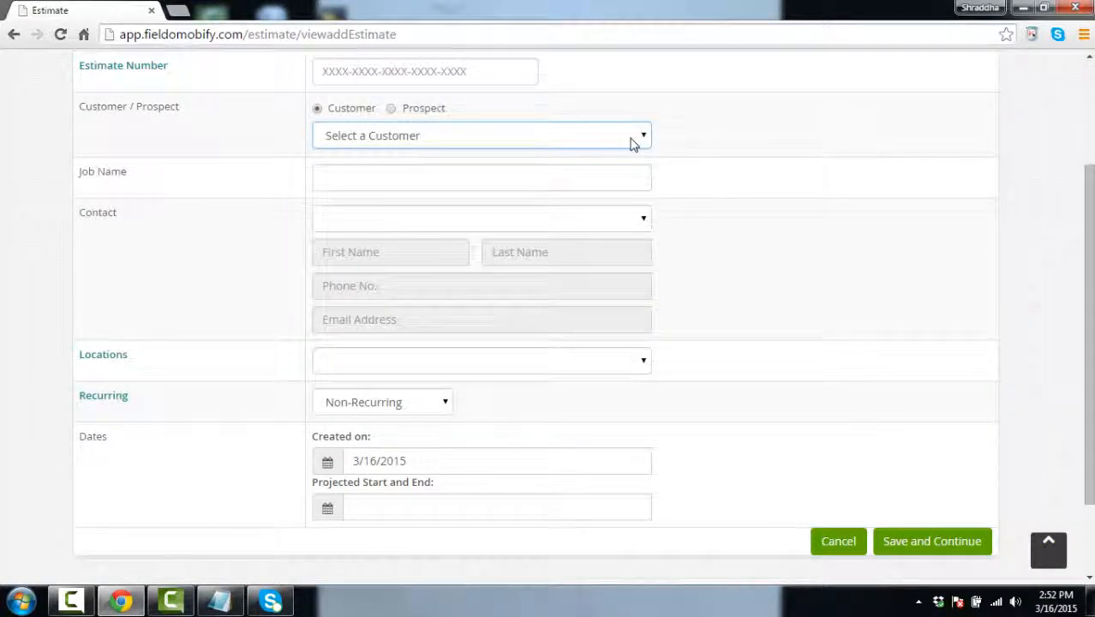
pyautogui.click(609, 183)
pyautogui.scroll(-2, 496, 240)
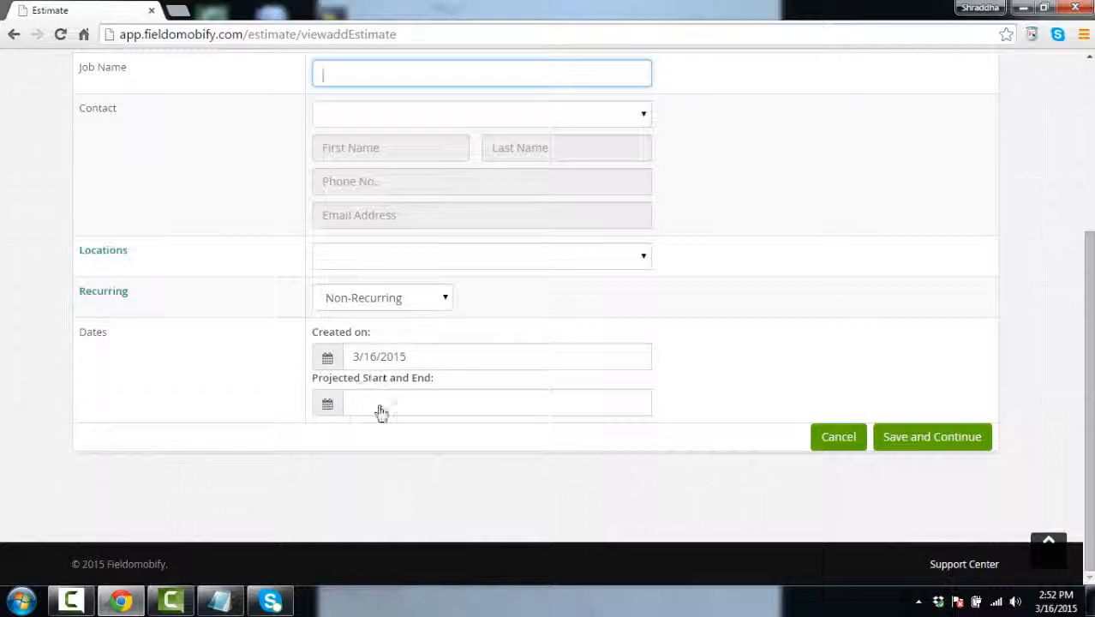
pyautogui.scroll(3, 697, 448)
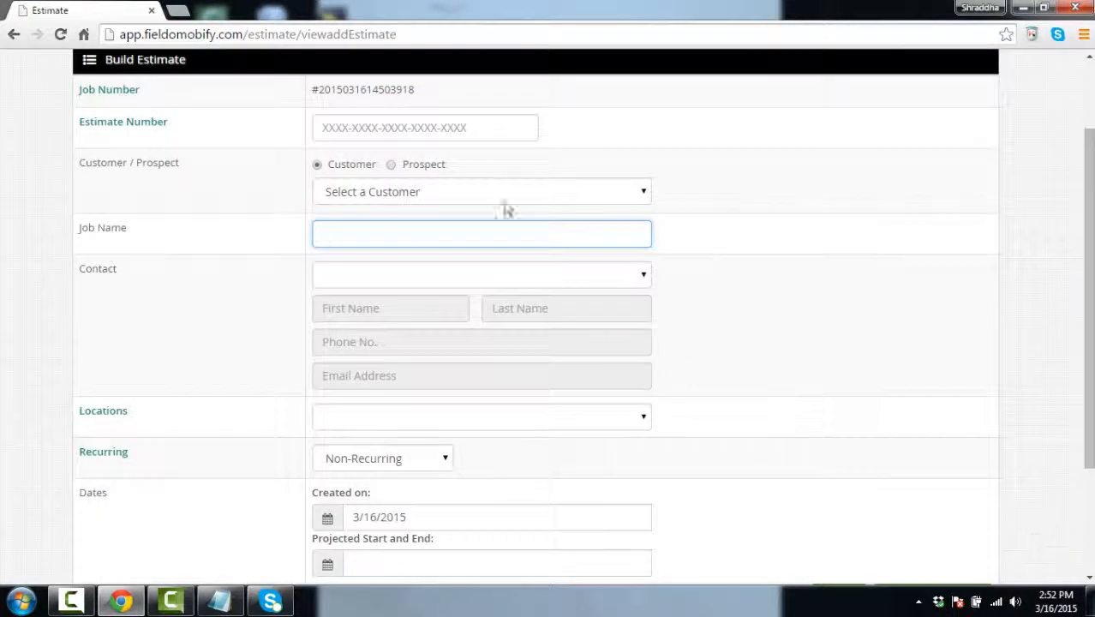
pyautogui.scroll(2, 507, 208)
# Enter the estimate number, customer Champ India, job champ and the customer's contact person
pyautogui.click(453, 231)
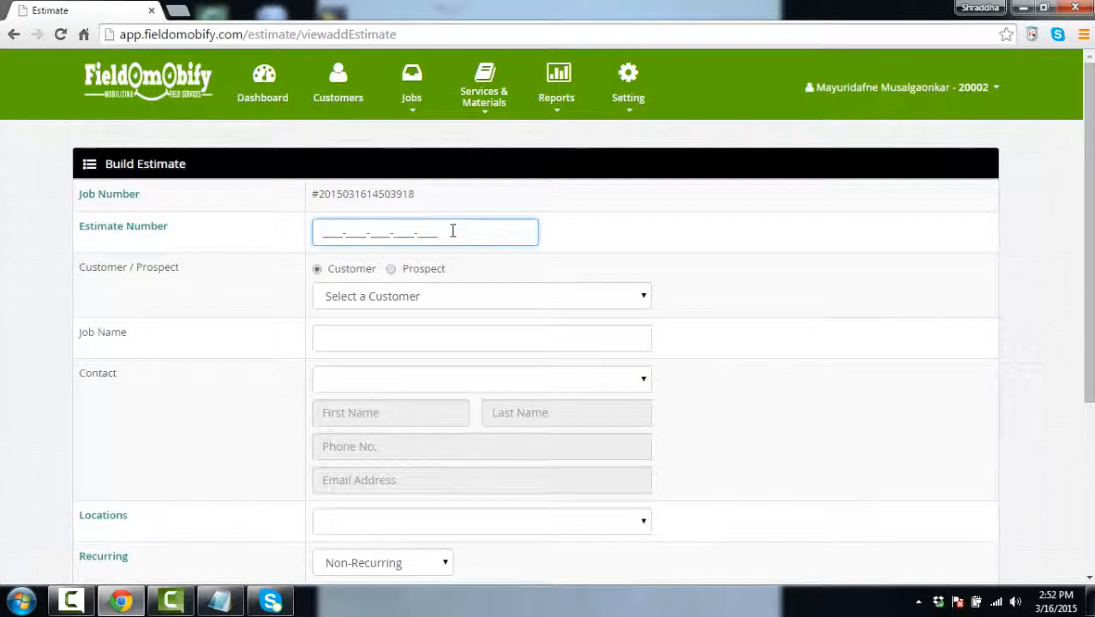
pyautogui.write('1231535275453485')
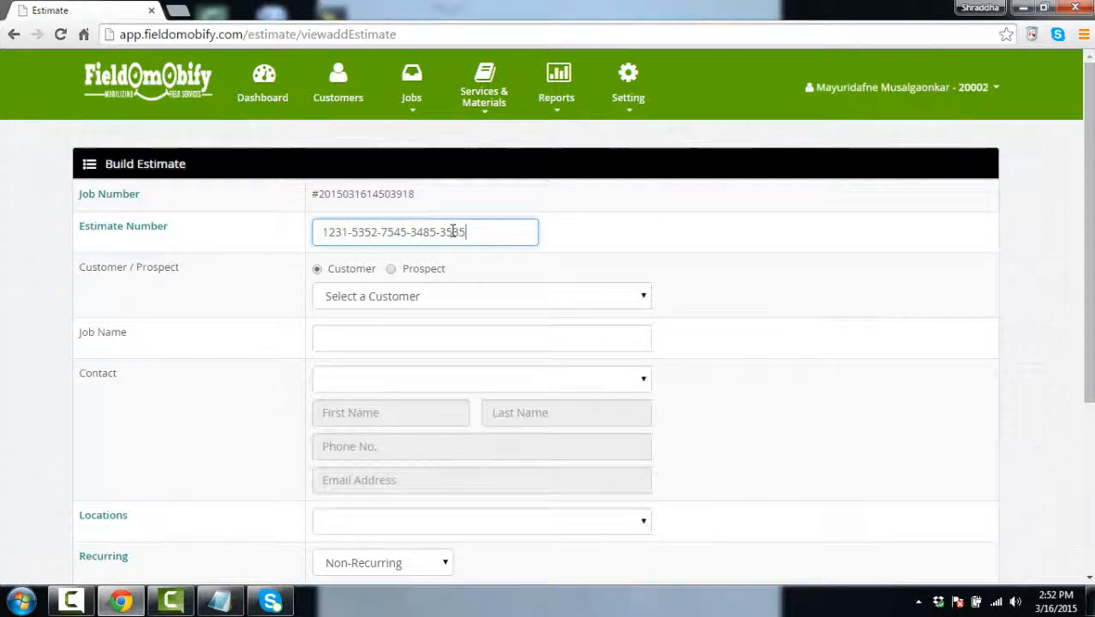
pyautogui.click(470, 296)
pyautogui.click(416, 364)
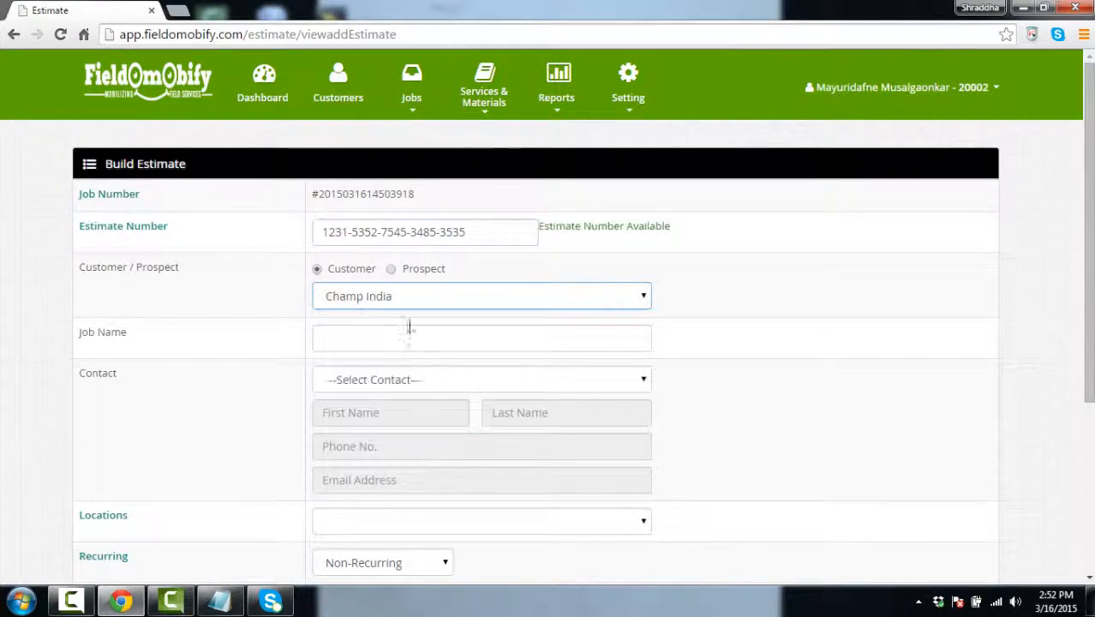
pyautogui.click(398, 336)
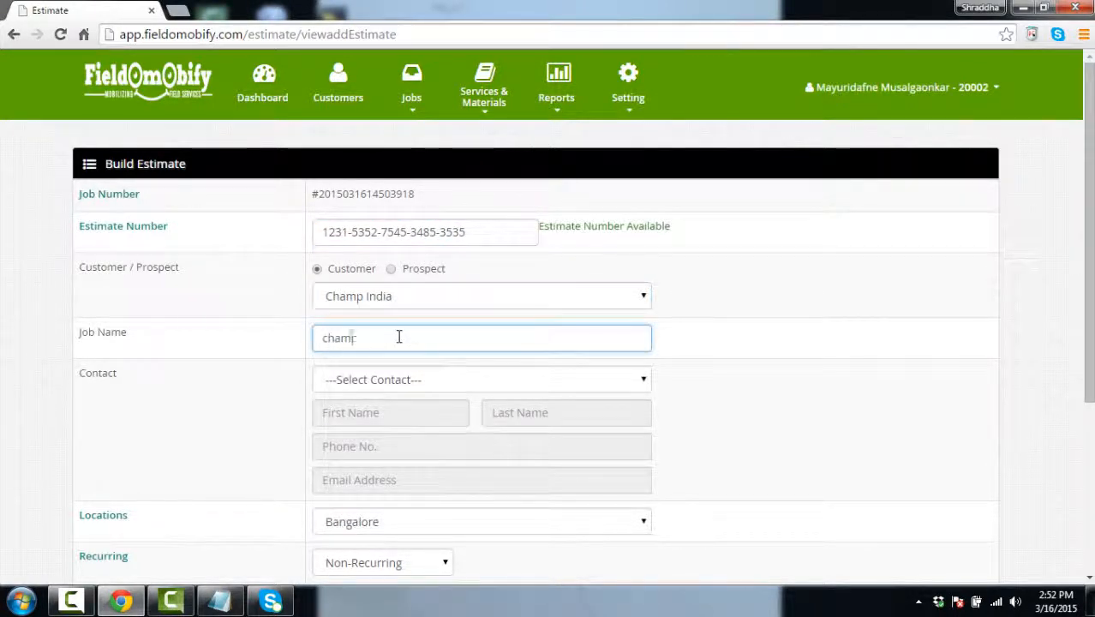
pyautogui.click(392, 384)
pyautogui.click(387, 416)
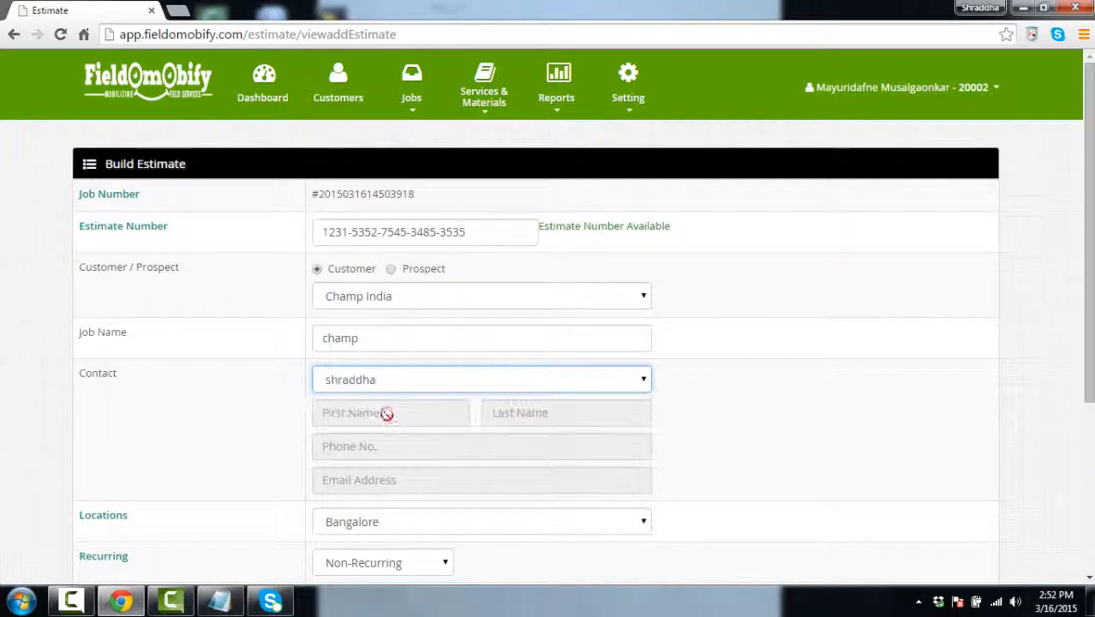
# Set the projected dates to 03/16/2015–03/17/2015
pyautogui.scroll(-2, 394, 408)
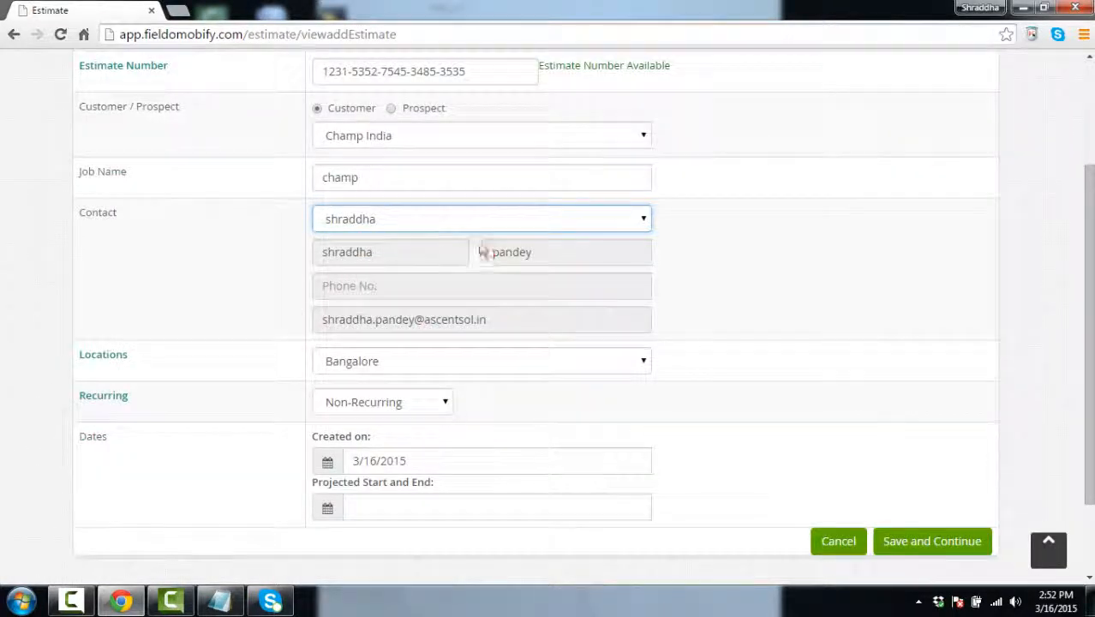
pyautogui.scroll(-1, 435, 477)
pyautogui.click(376, 426)
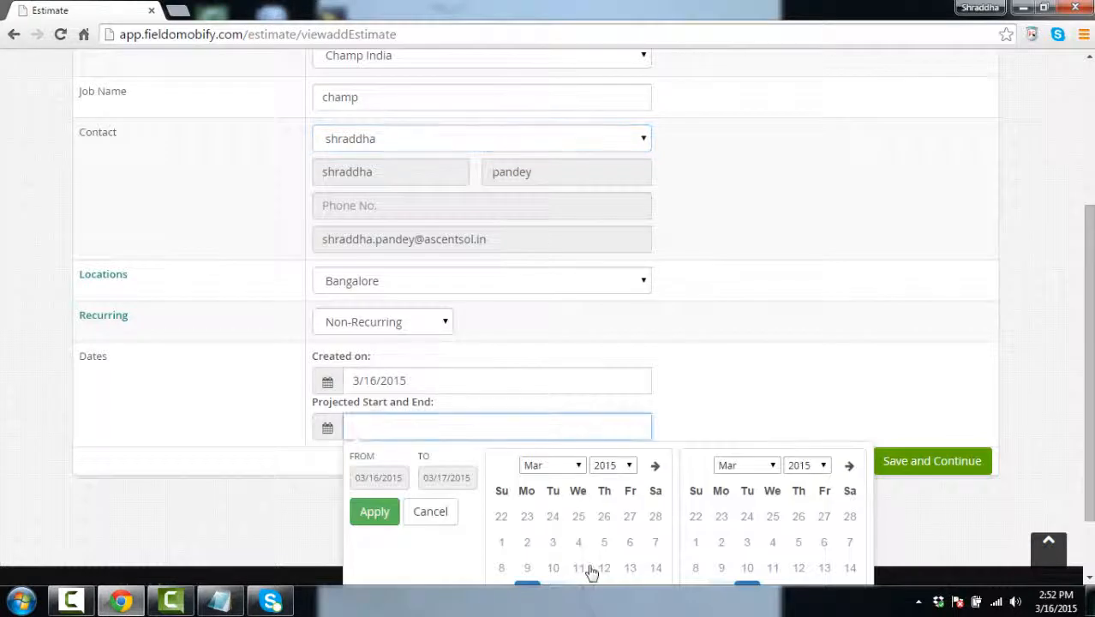
pyautogui.click(375, 513)
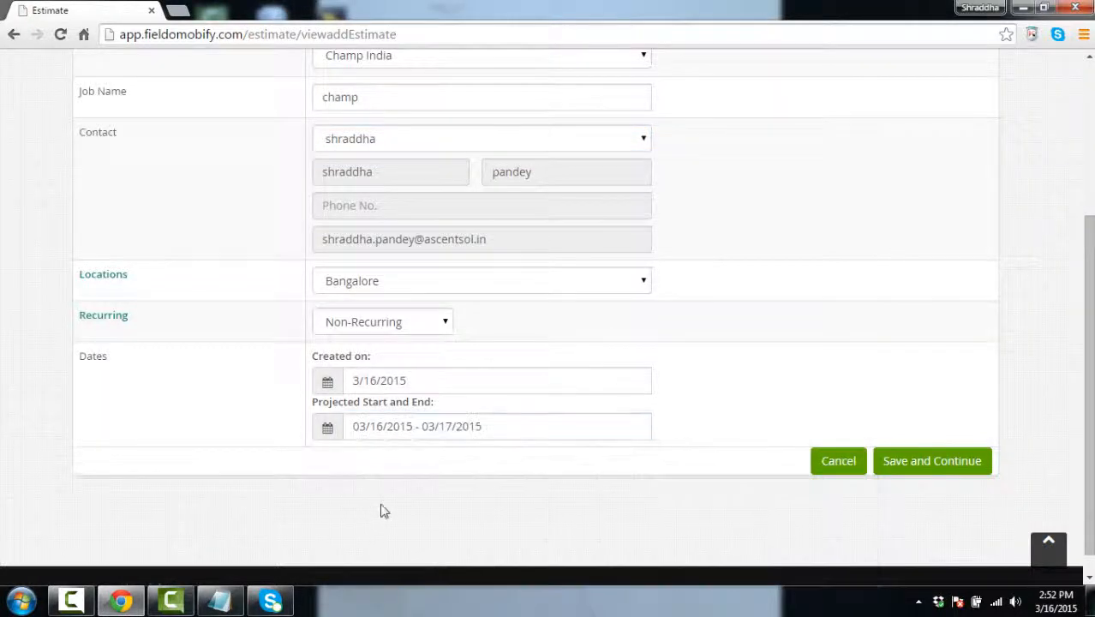
# Save the new champ estimate and continue to its services section
pyautogui.click(930, 478)
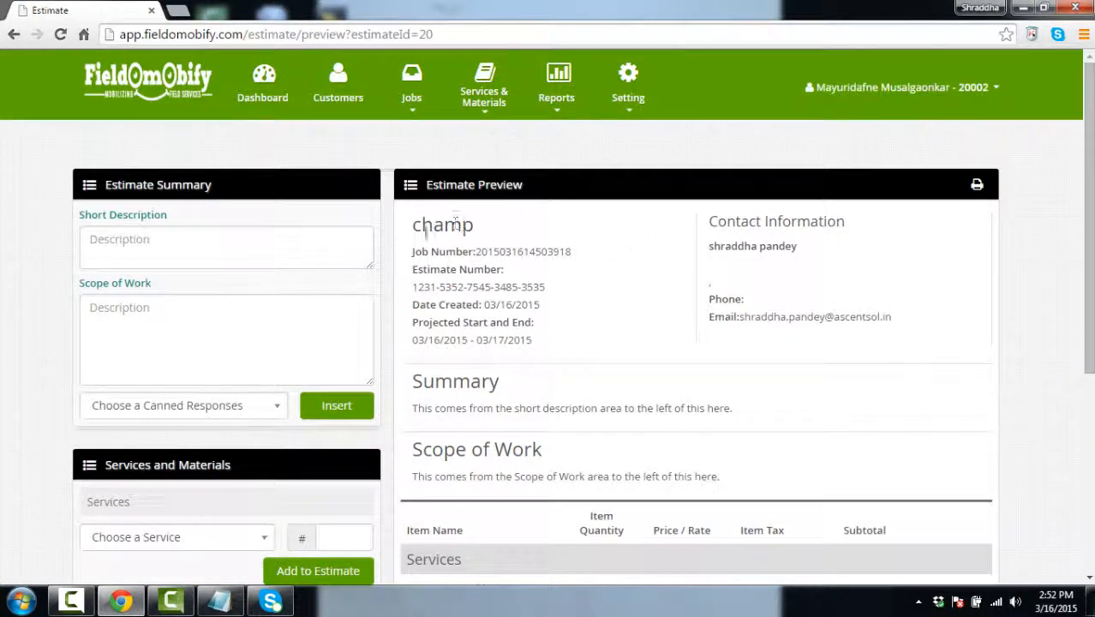
pyautogui.moveTo(422, 228); pyautogui.dragTo(510, 231)
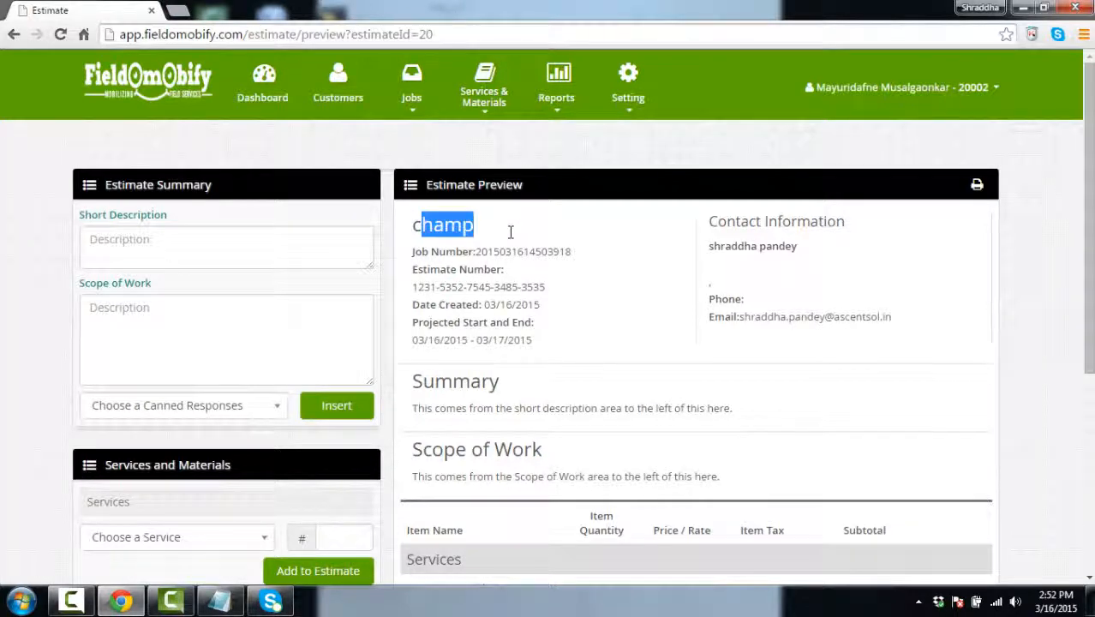
pyautogui.scroll(-2, 611, 338)
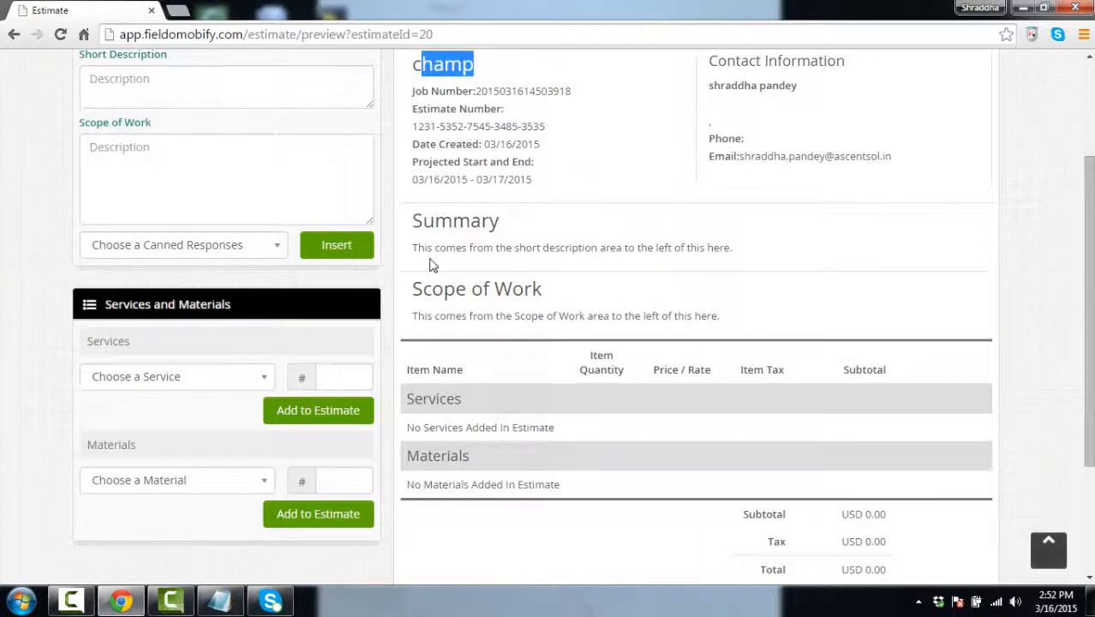
pyautogui.scroll(-1, 548, 440)
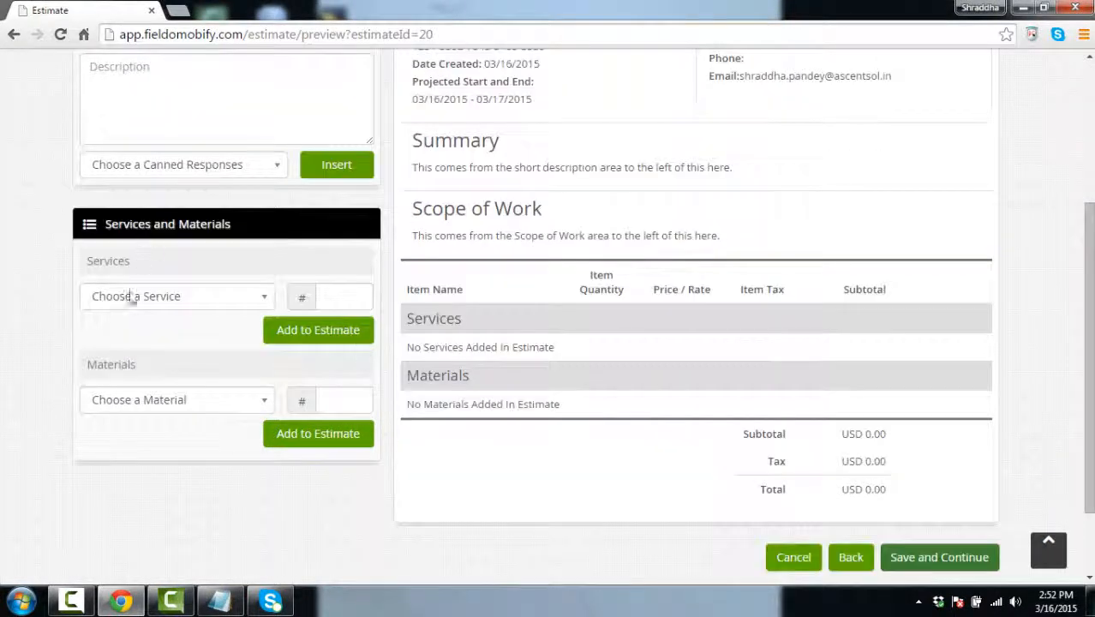
# Add Car Servicing with quantity 22 to the estimate and save it
pyautogui.click(250, 296)
pyautogui.click(142, 367)
pyautogui.click(331, 342)
pyautogui.click(331, 291)
pyautogui.write('2')
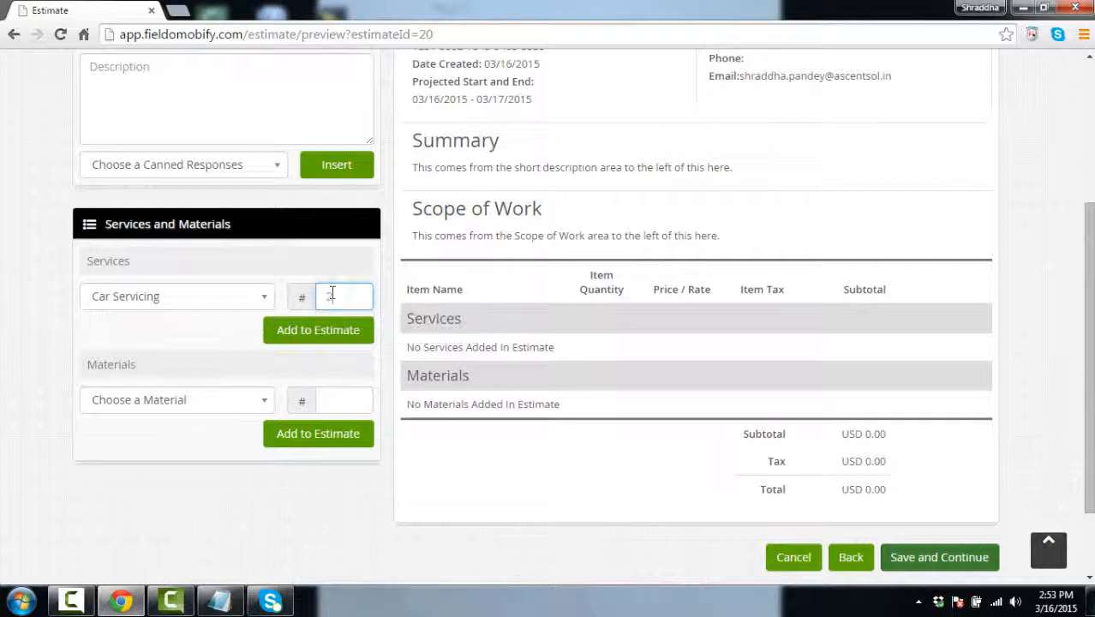
pyautogui.click(318, 341)
pyautogui.click(267, 331)
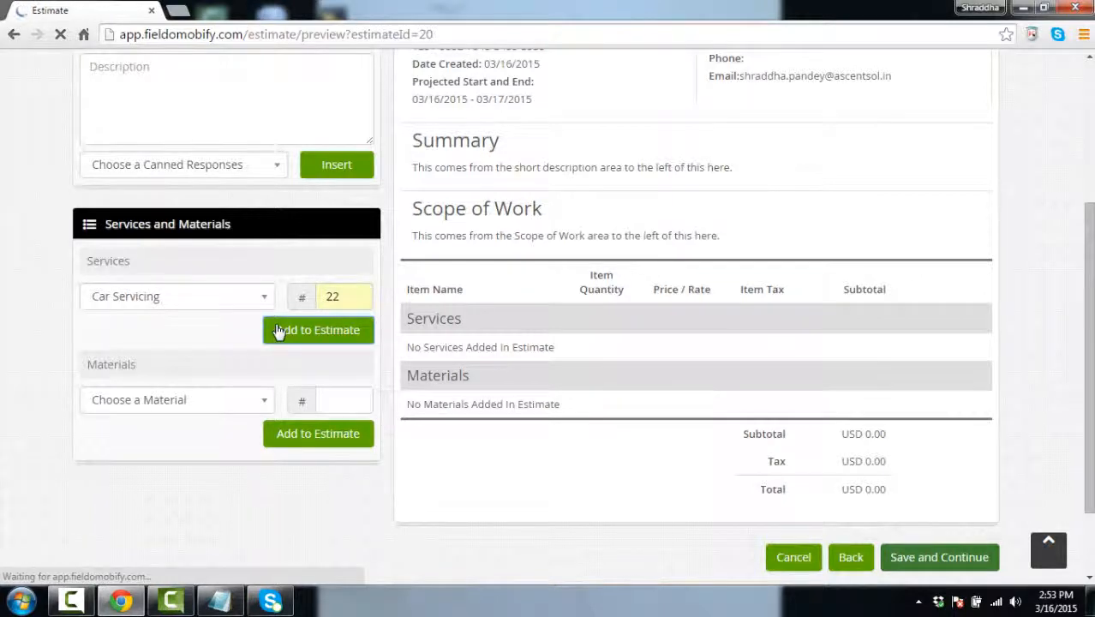
pyautogui.scroll(-5, 609, 383)
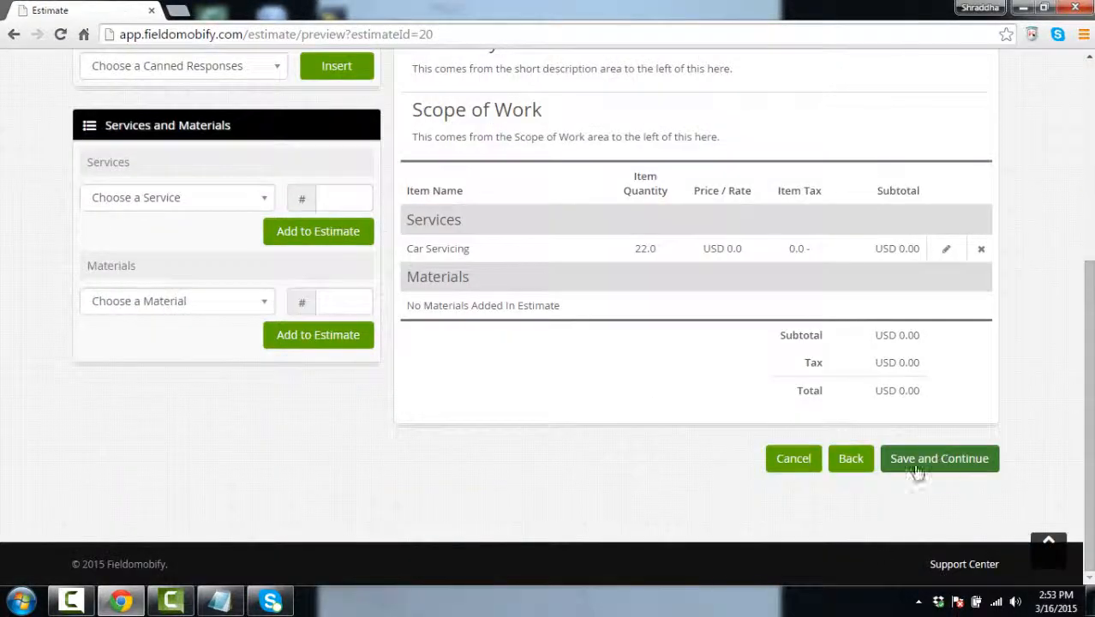
pyautogui.click(915, 468)
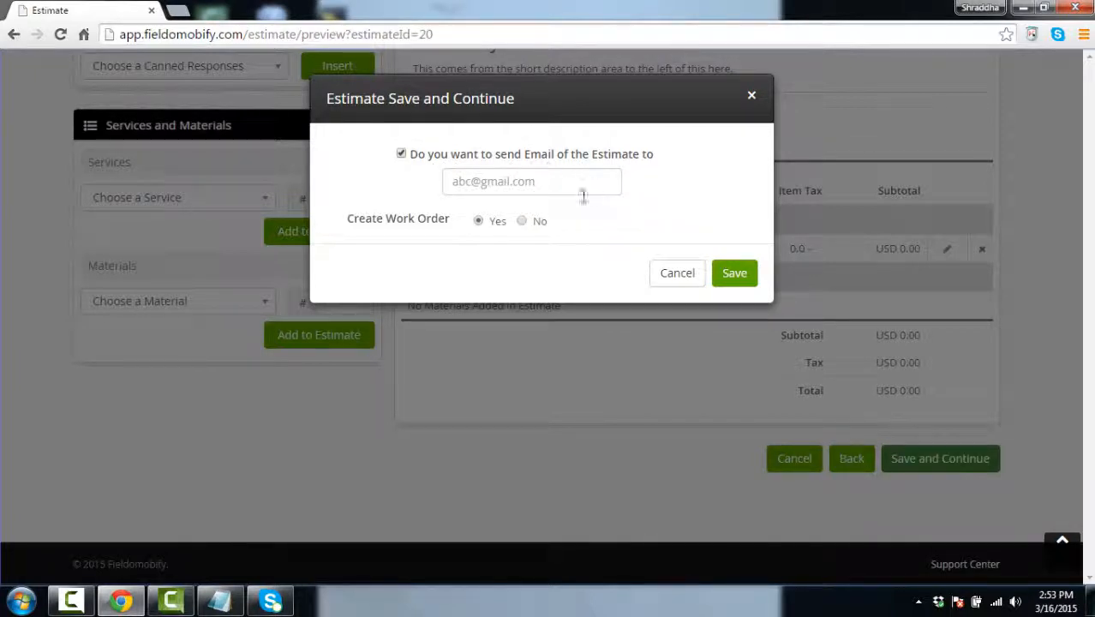
# Address the estimate to the contact's e-mail, keep Create Work Order at Yes, and save
pyautogui.click(538, 182)
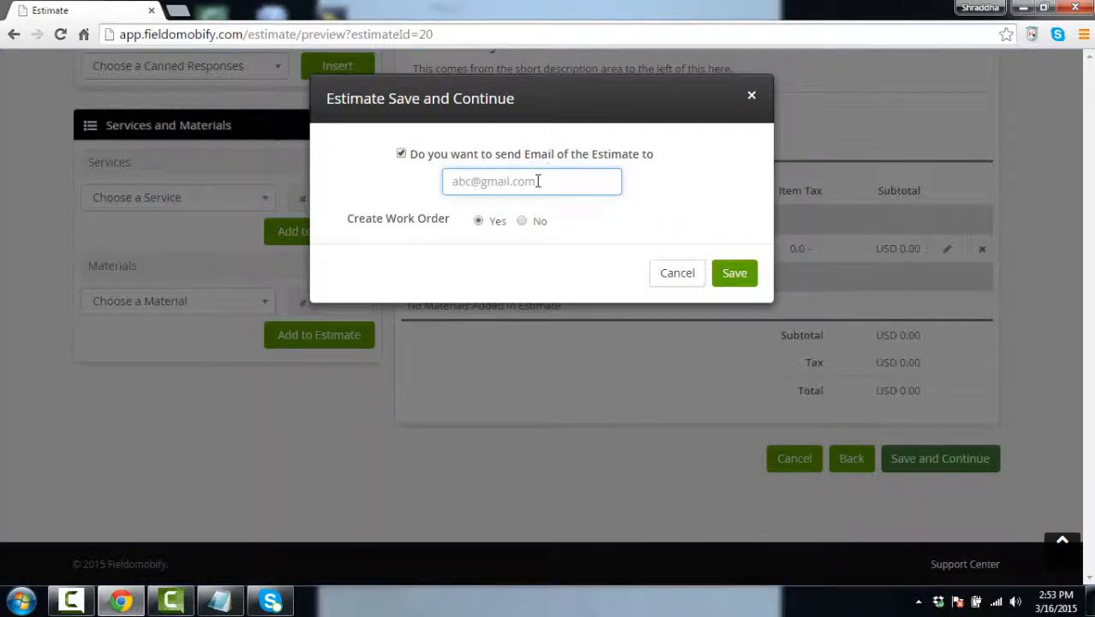
pyautogui.write('shraddha')
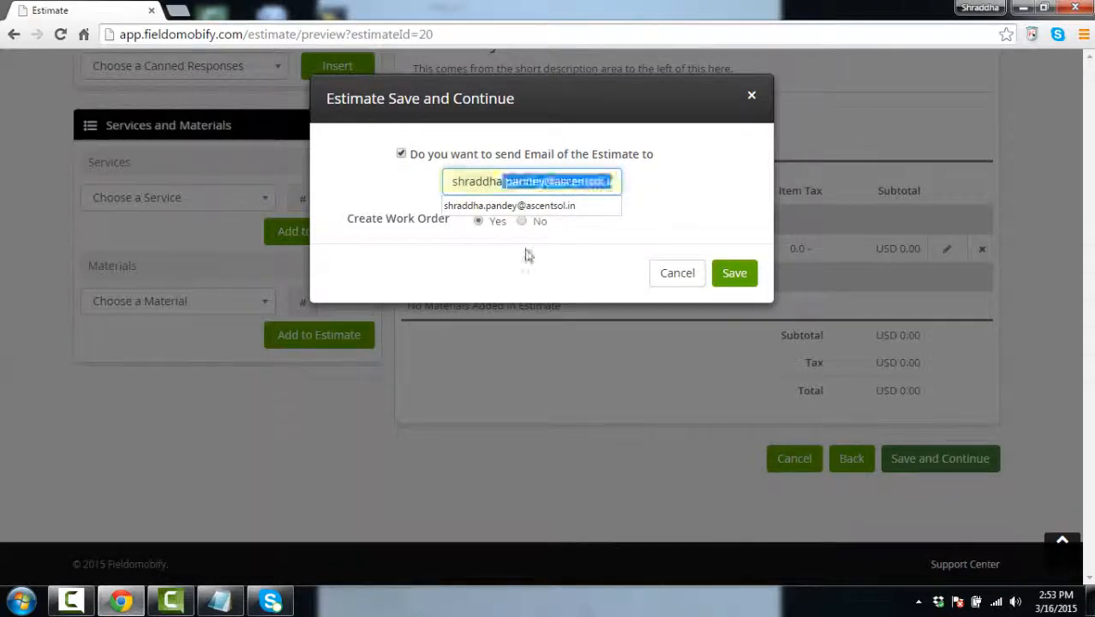
pyautogui.click(514, 206)
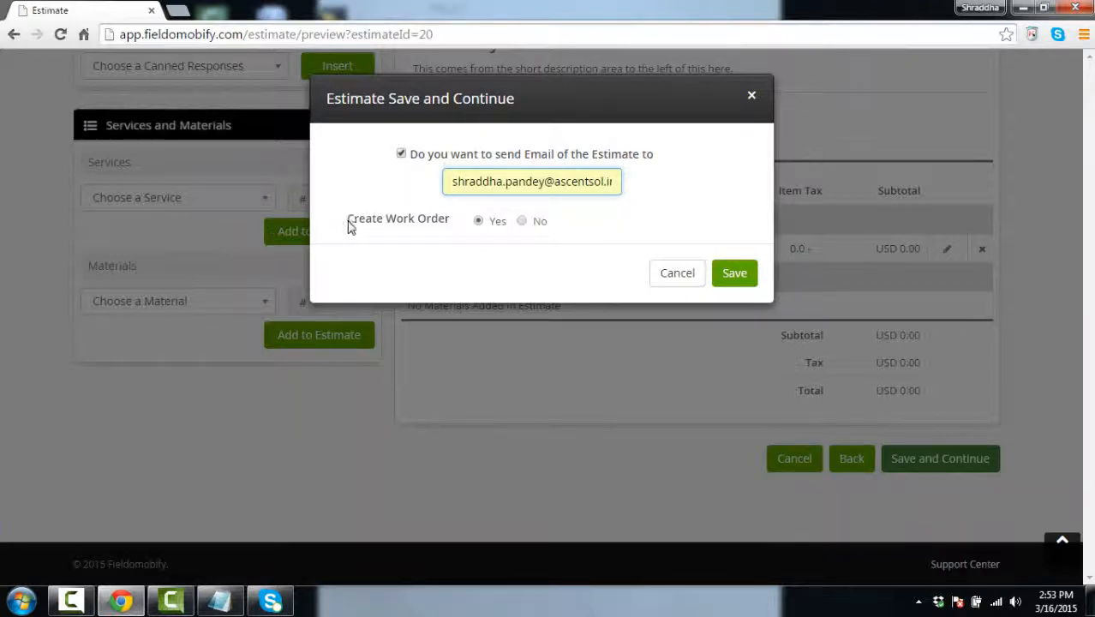
pyautogui.moveTo(348, 222); pyautogui.dragTo(454, 226)
pyautogui.click(491, 243)
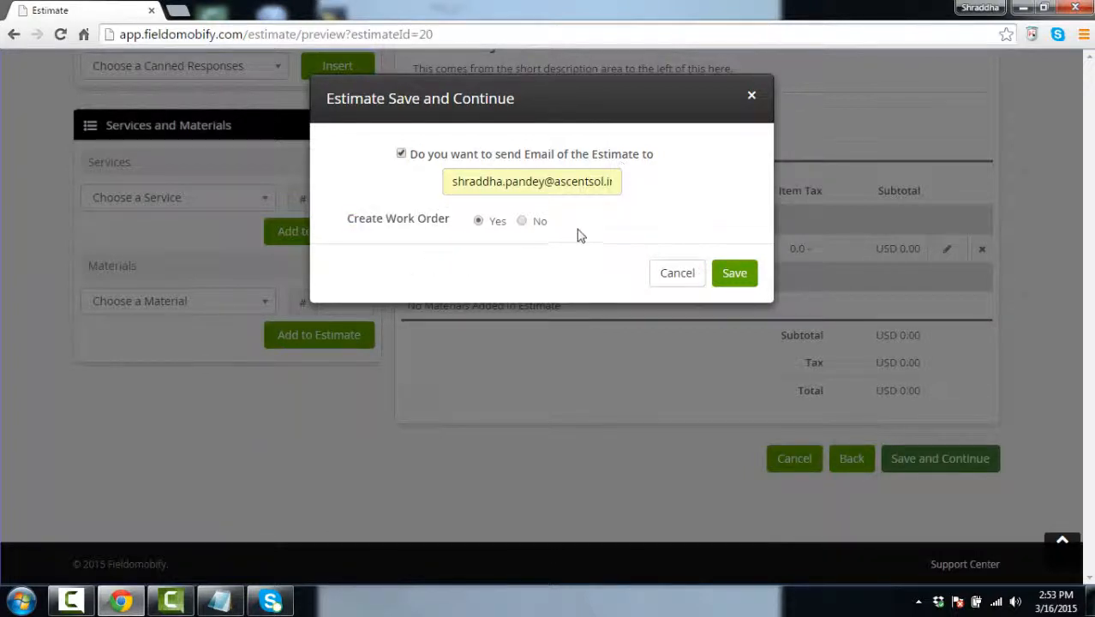
pyautogui.click(735, 279)
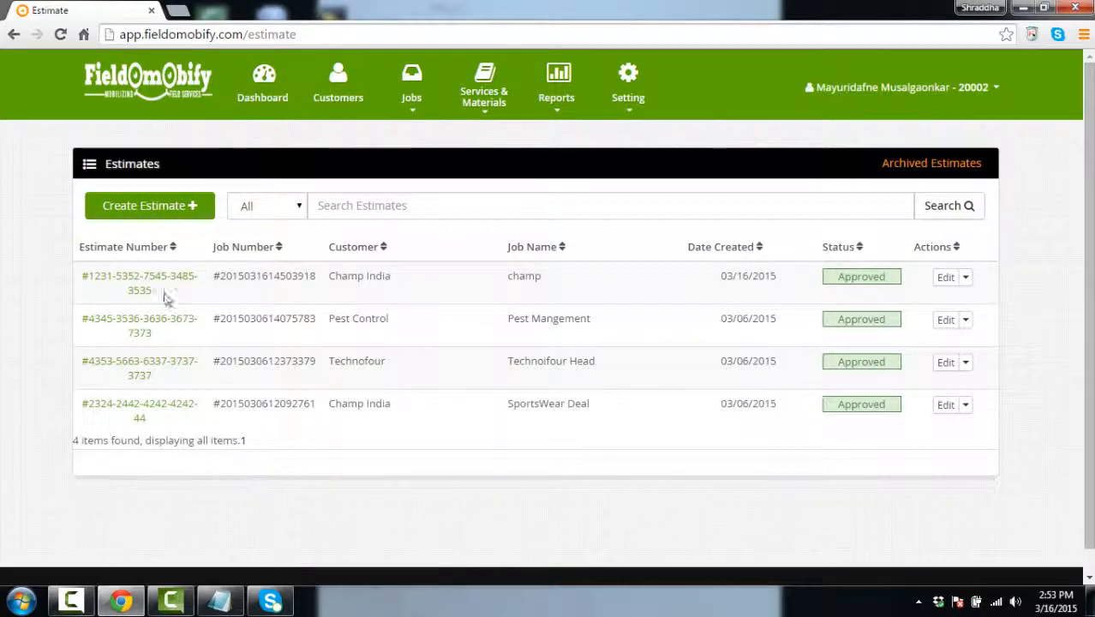
# Check the champ estimate's Edit dropdown options without choosing any
pyautogui.click(965, 278)
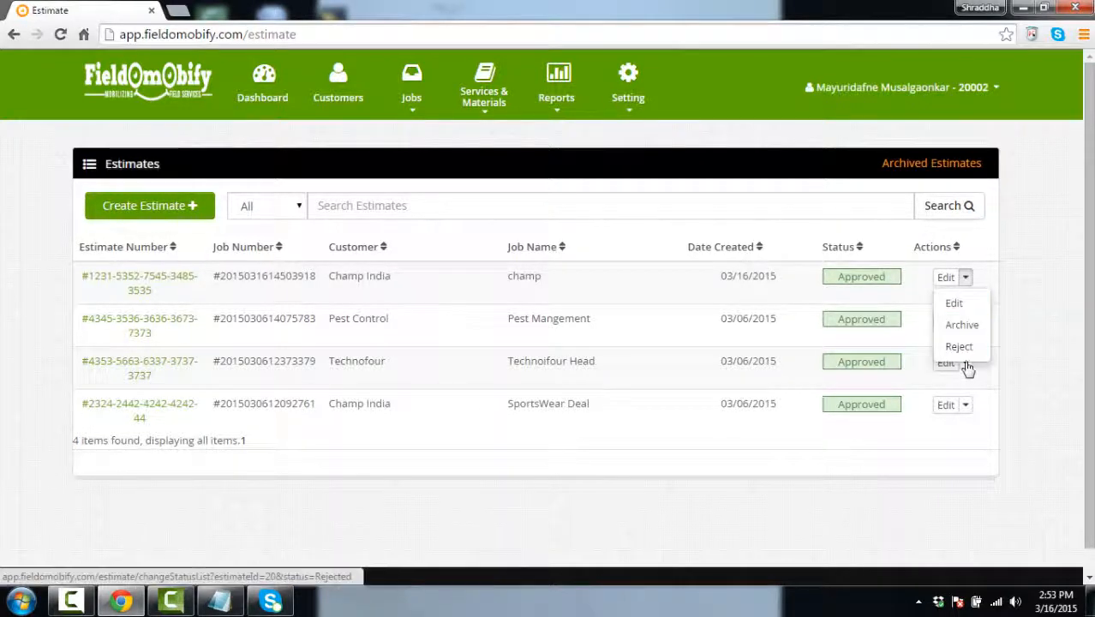
pyautogui.click(966, 279)
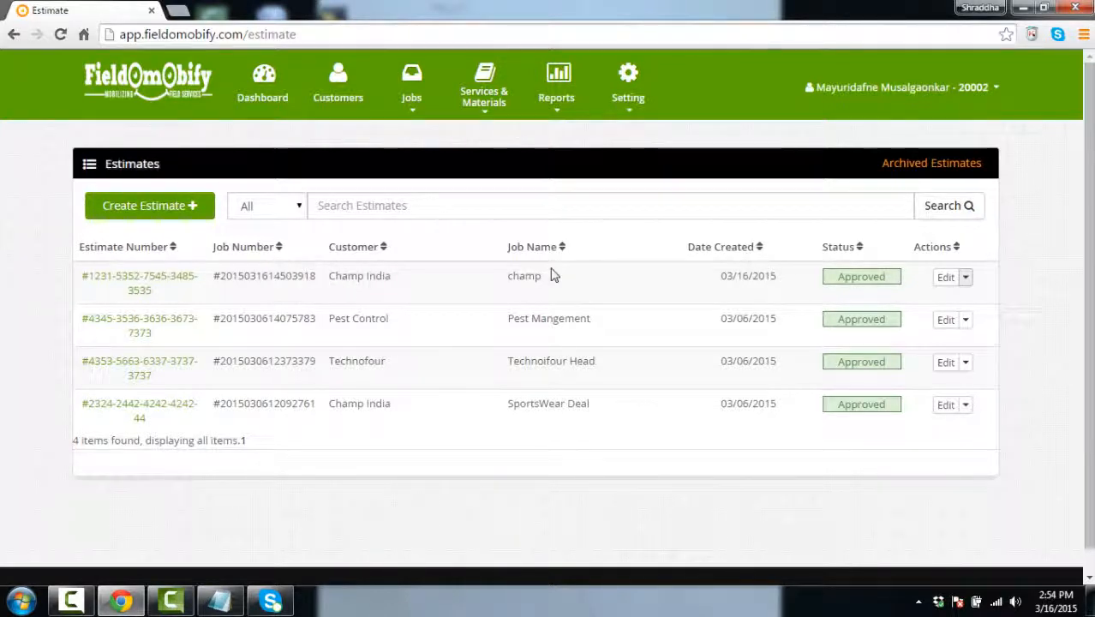
pyautogui.click(968, 281)
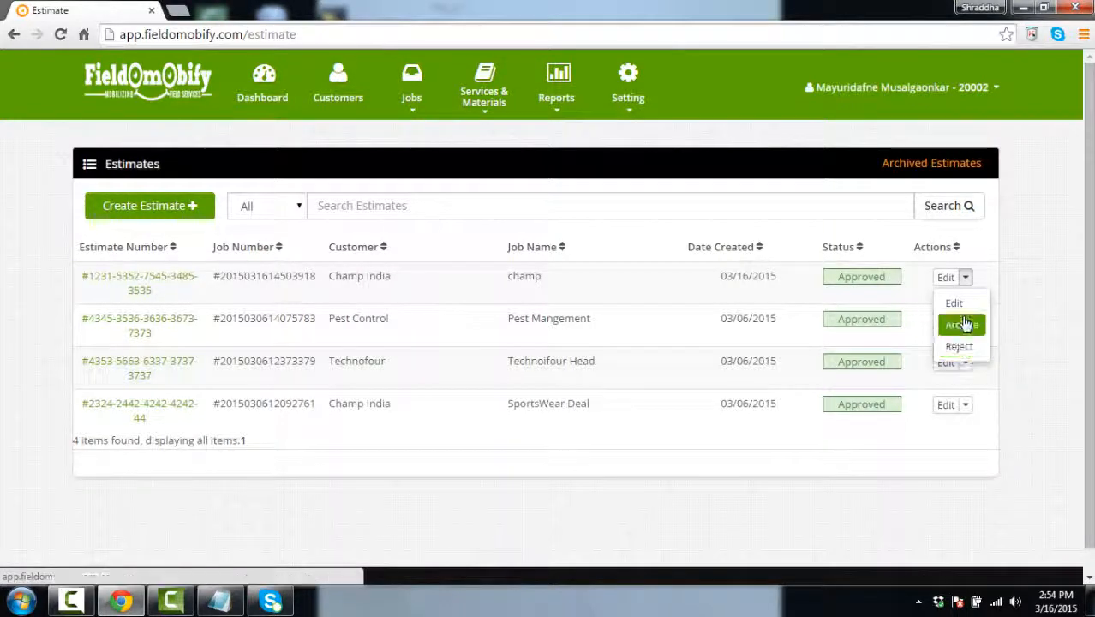
pyautogui.click(966, 279)
# Go to the Work Orders list under Jobs
pyautogui.click(412, 114)
pyautogui.click(412, 110)
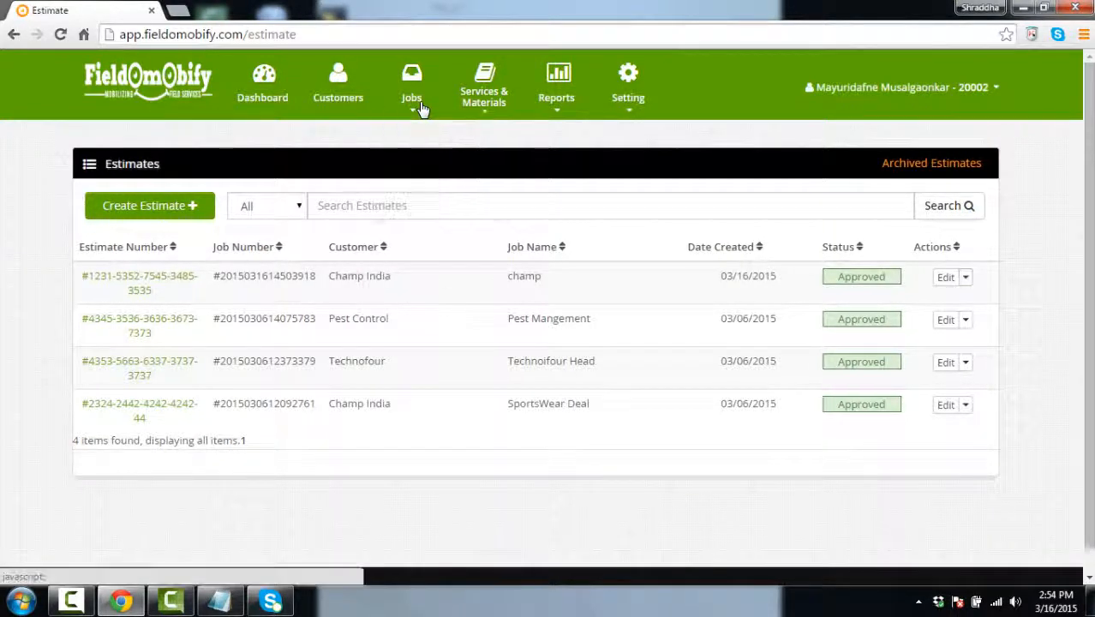
pyautogui.click(417, 110)
pyautogui.click(436, 162)
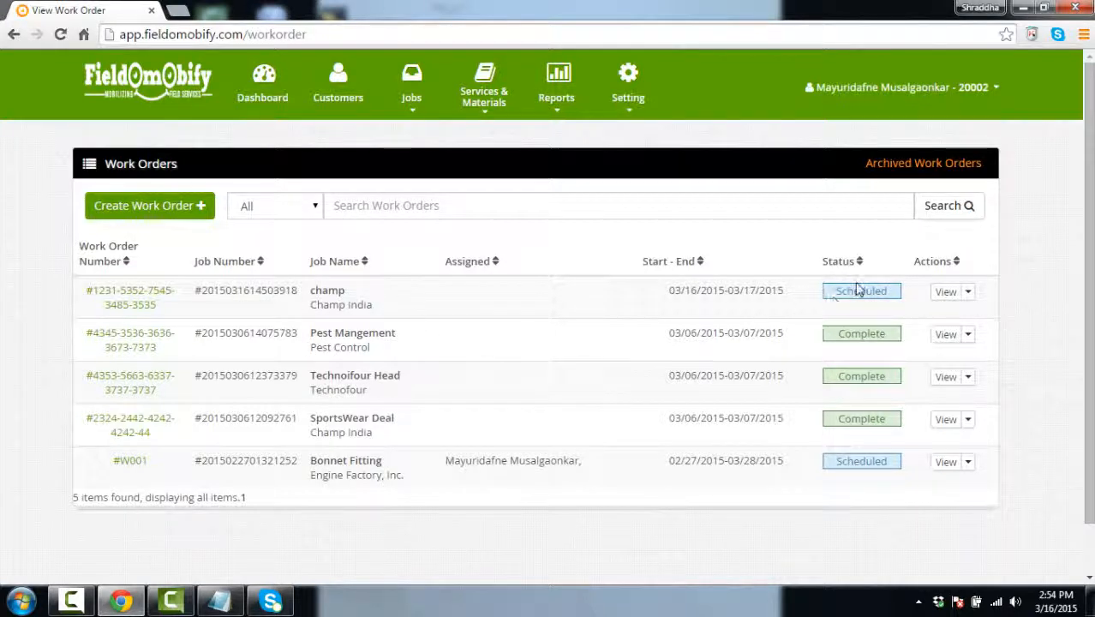
# Mark the champ work order Complete, then look over the Create Work Order form
pyautogui.click(967, 291)
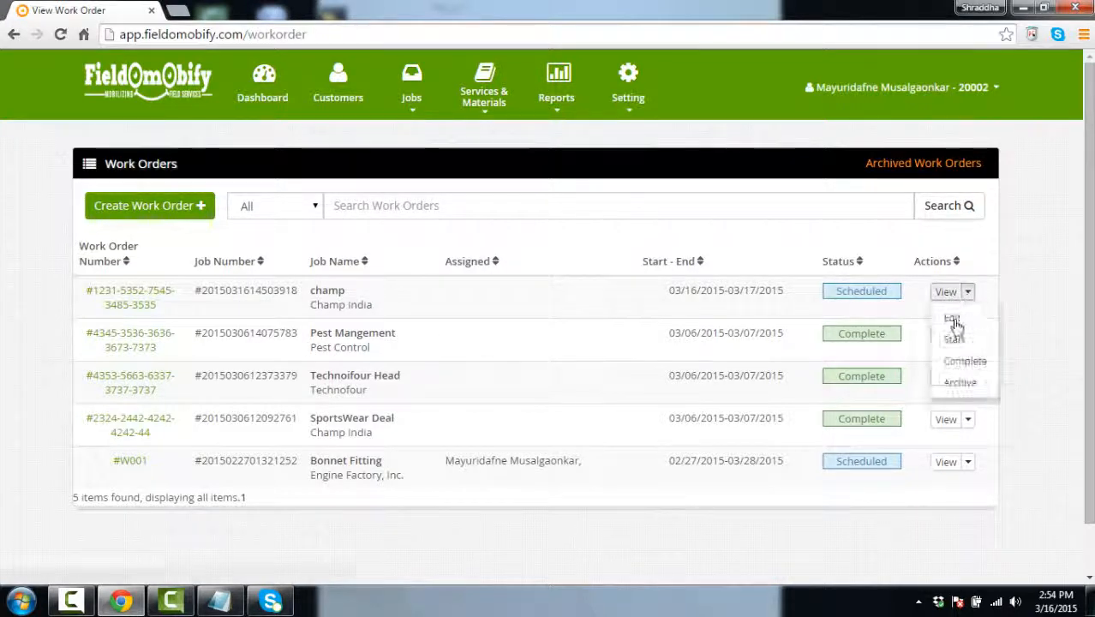
pyautogui.click(962, 368)
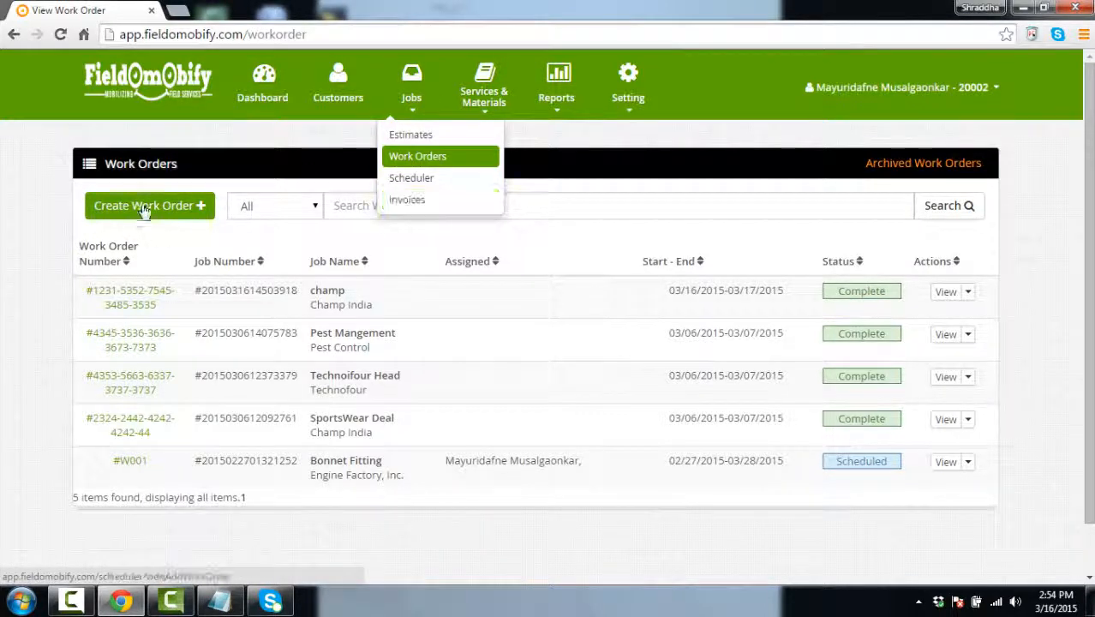
pyautogui.click(185, 203)
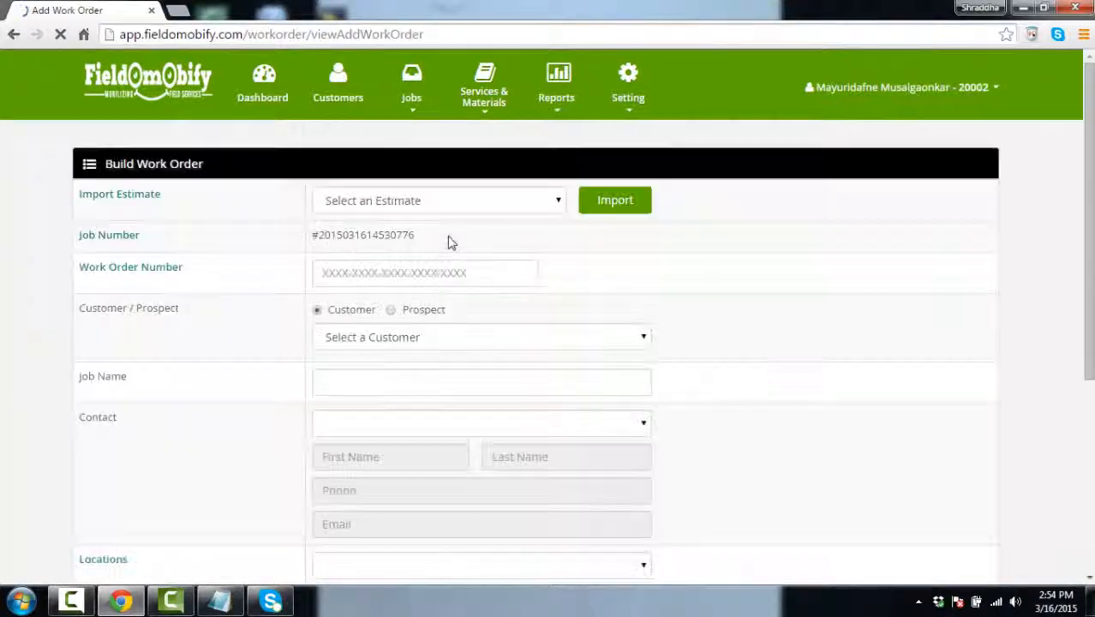
pyautogui.click(559, 203)
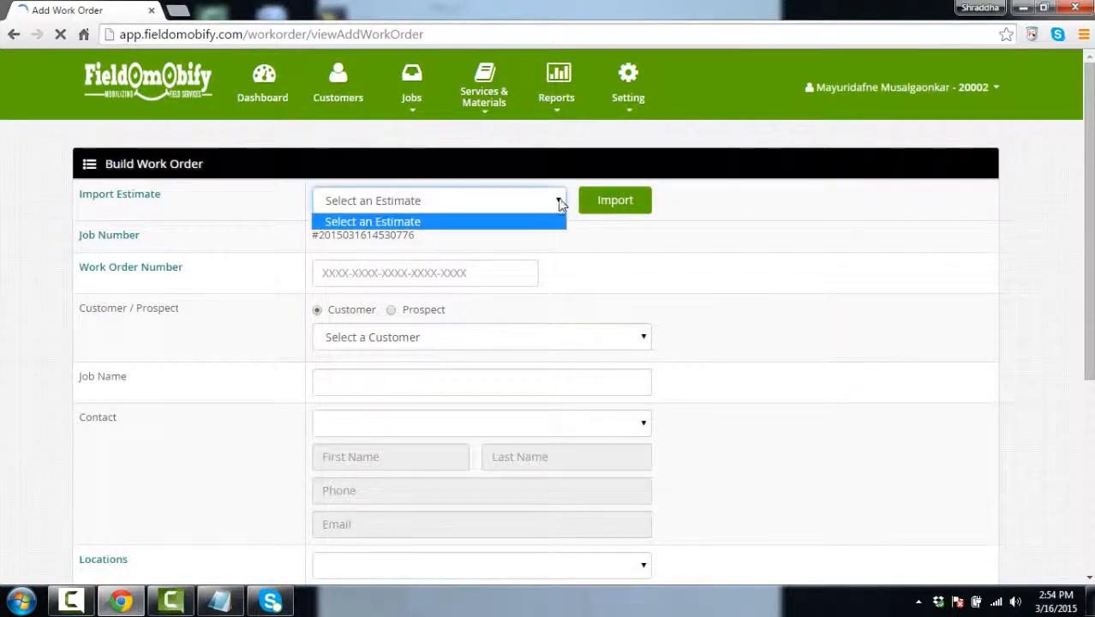
pyautogui.click(561, 205)
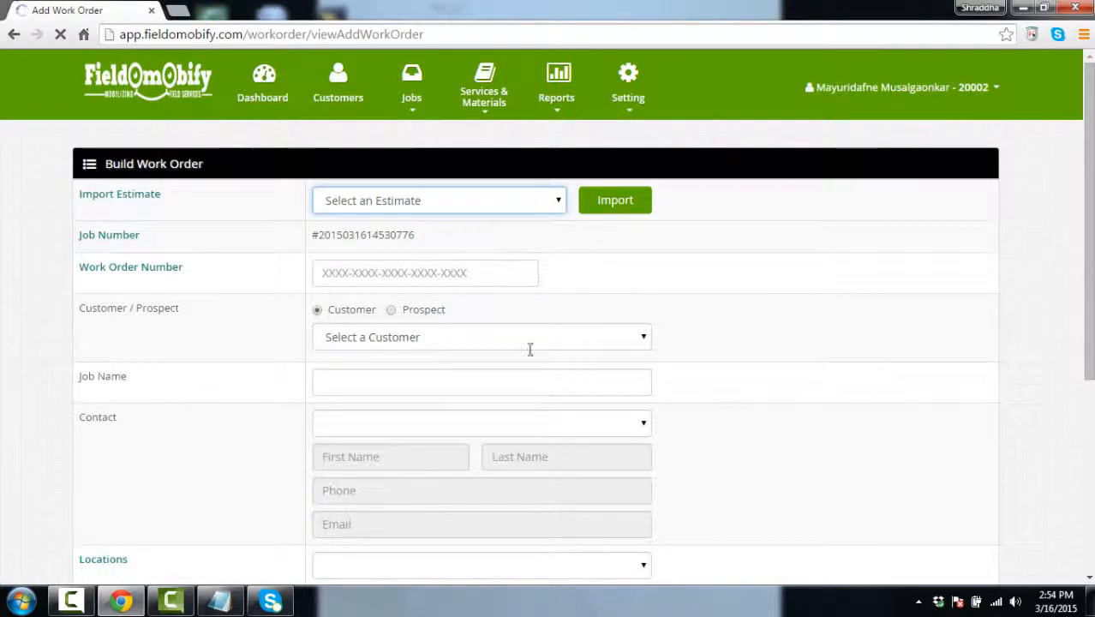
# Leave the new work order form and return to the Work Orders list
pyautogui.scroll(-3, 367, 336)
pyautogui.scroll(-1, 447, 437)
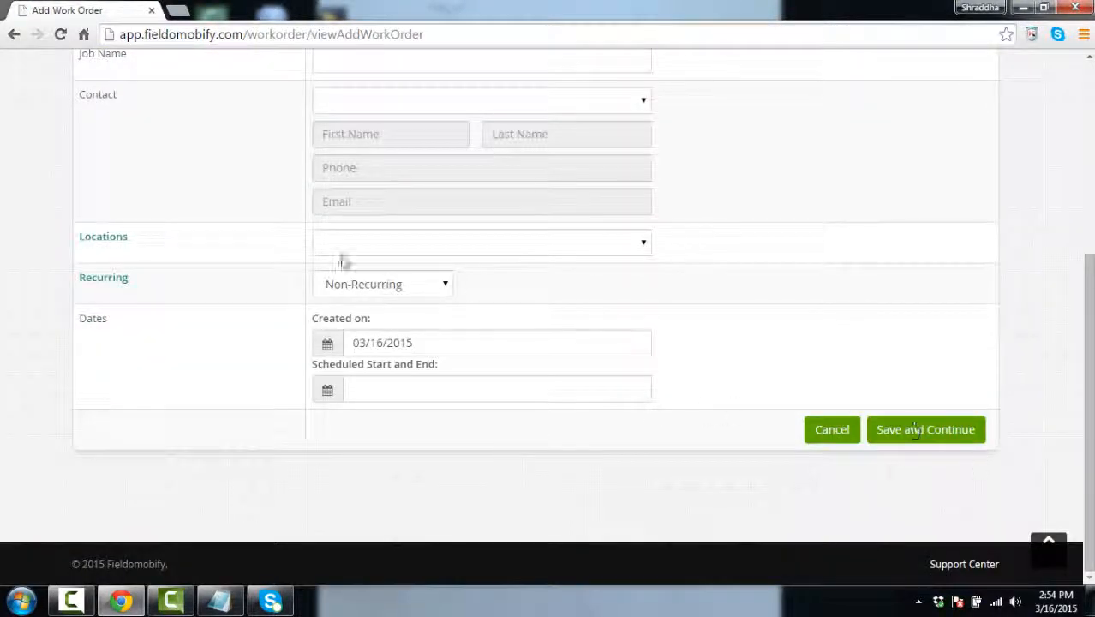
pyautogui.scroll(4, 346, 248)
pyautogui.click(395, 101)
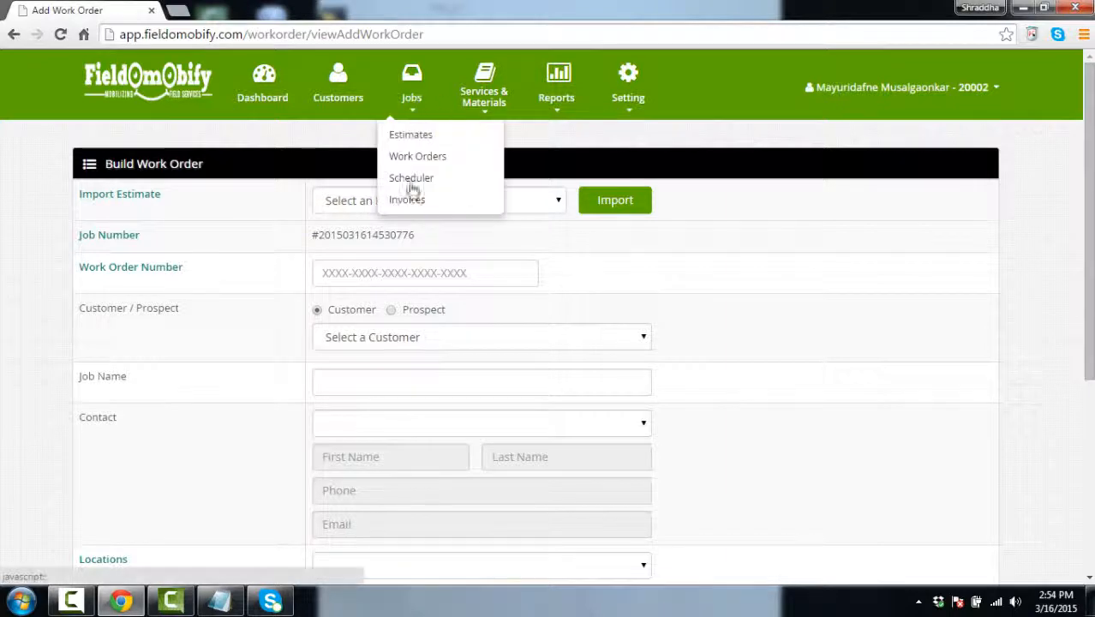
pyautogui.click(419, 176)
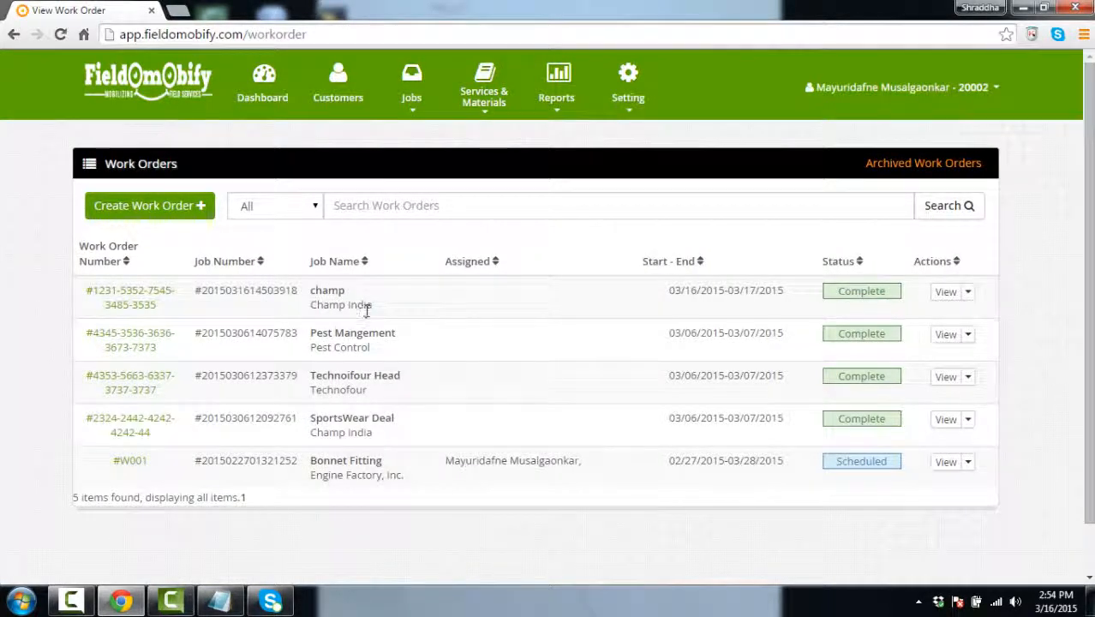
pyautogui.click(429, 103)
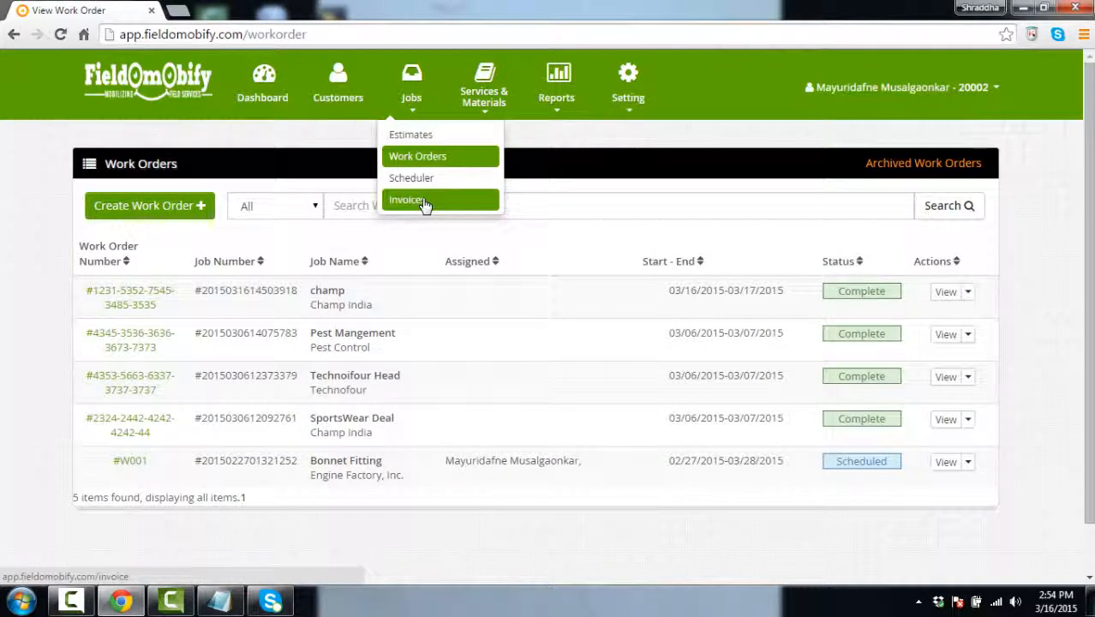
# Open the Invoices list and start creating a new invoice
pyautogui.click(426, 203)
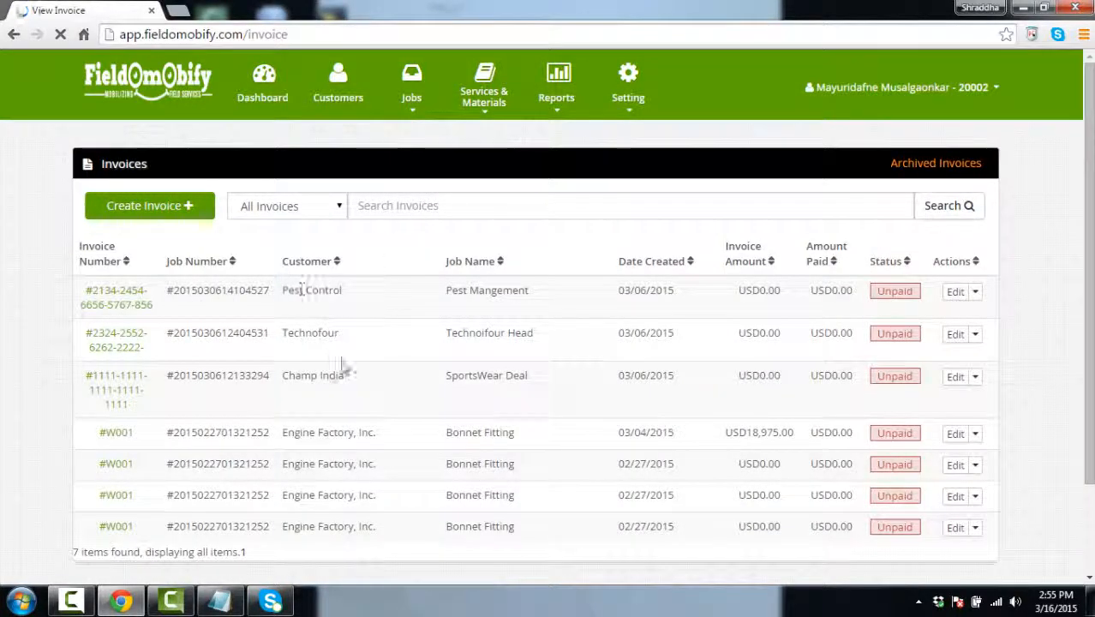
pyautogui.click(158, 214)
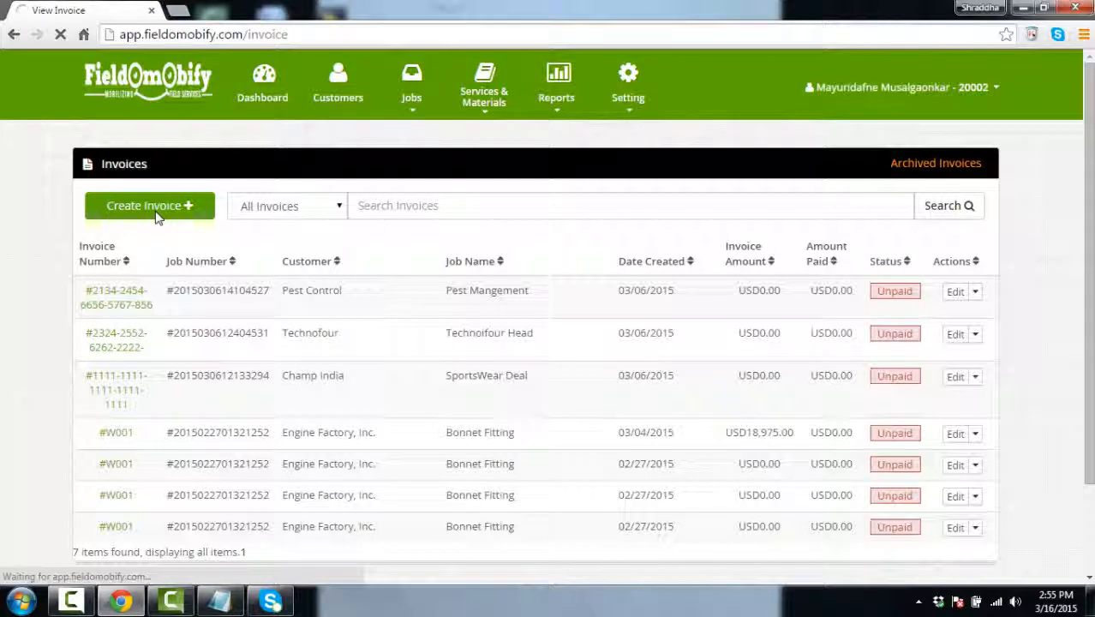
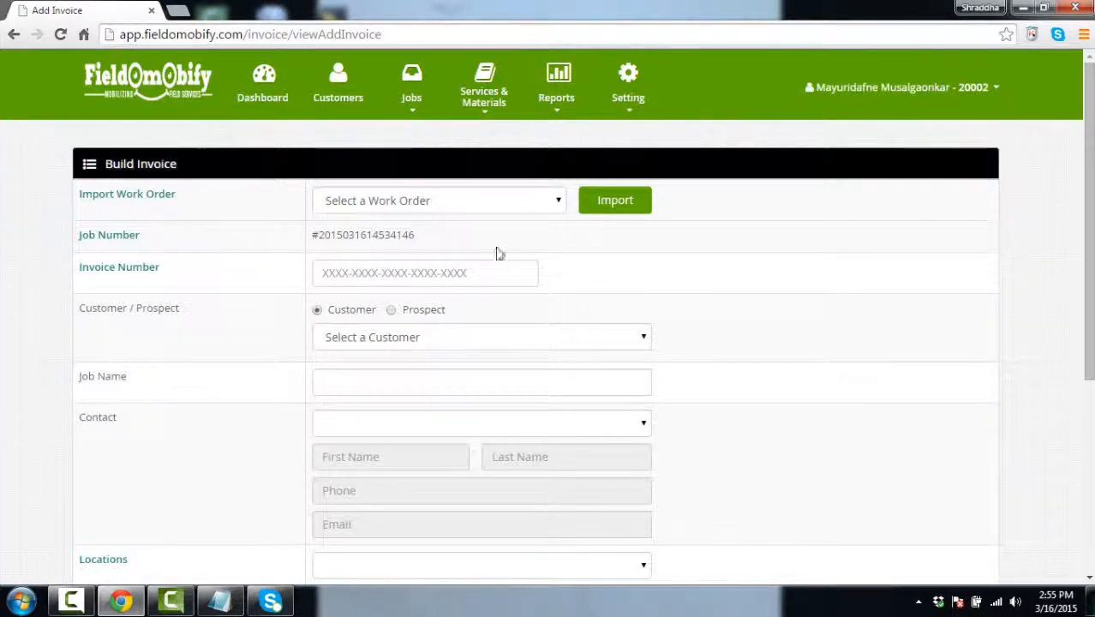
# Import the champ work order into the new invoice and enter the invoice number
pyautogui.click(472, 202)
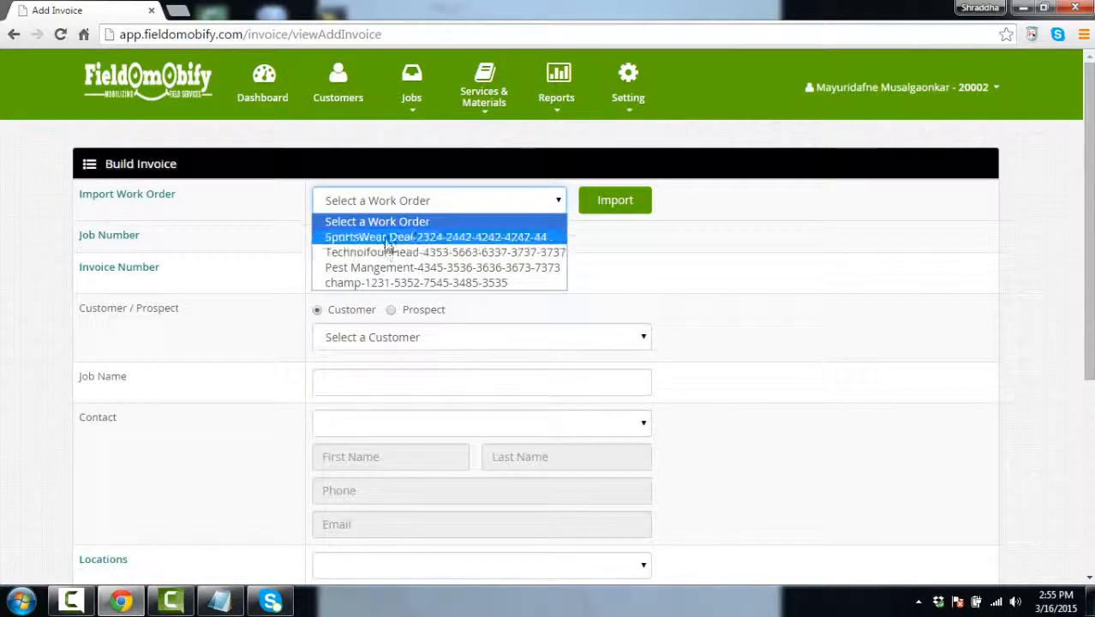
pyautogui.click(390, 283)
pyautogui.click(374, 272)
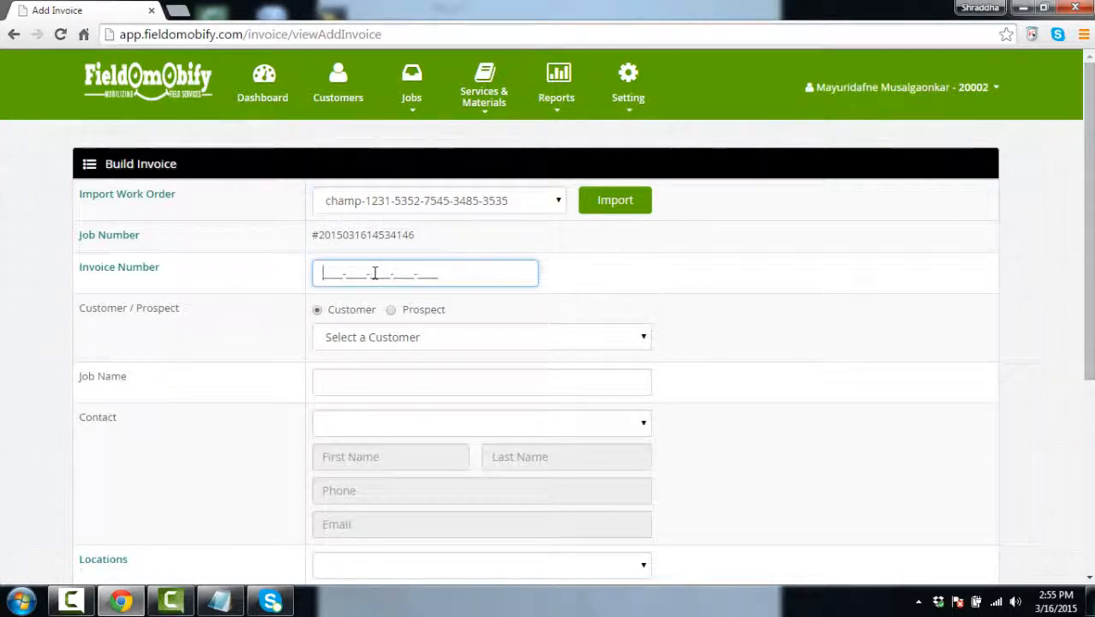
pyautogui.write('6723-6548-6385-3496-5475')
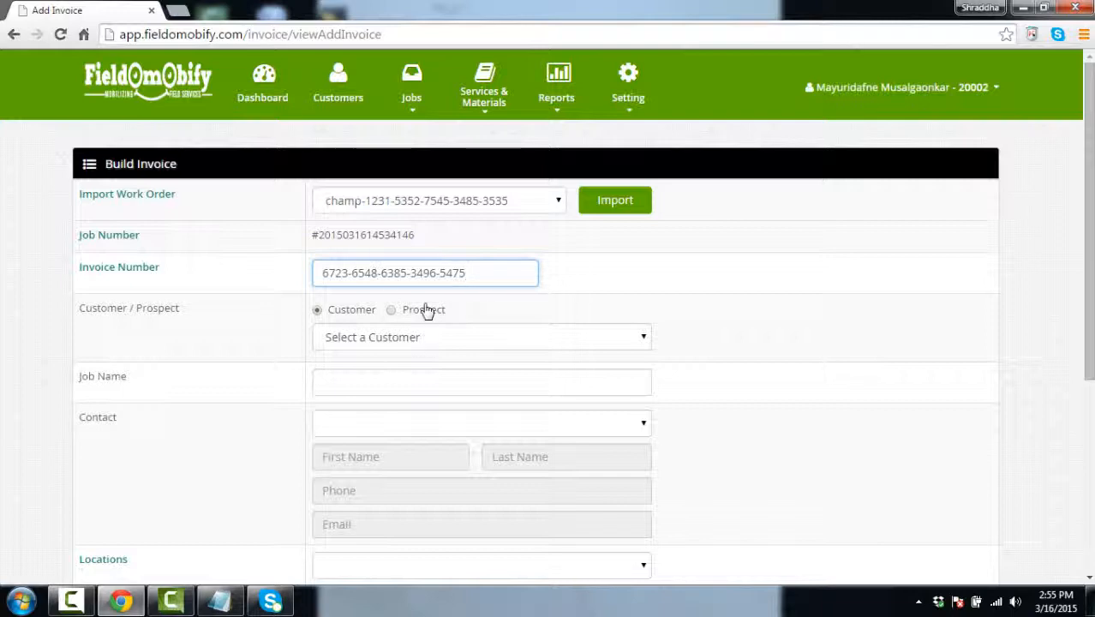
# Set the invoice customer to Champ India instead of Engine Factory, Inc
pyautogui.click(407, 348)
pyautogui.click(396, 375)
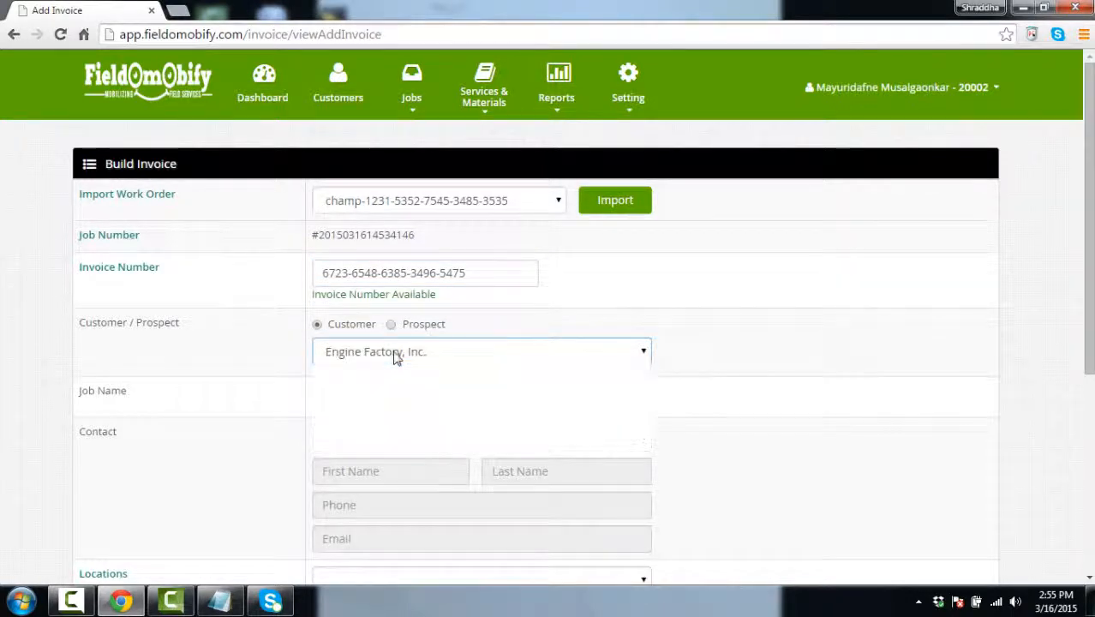
pyautogui.click(396, 358)
pyautogui.click(382, 420)
pyautogui.scroll(-3, 368, 377)
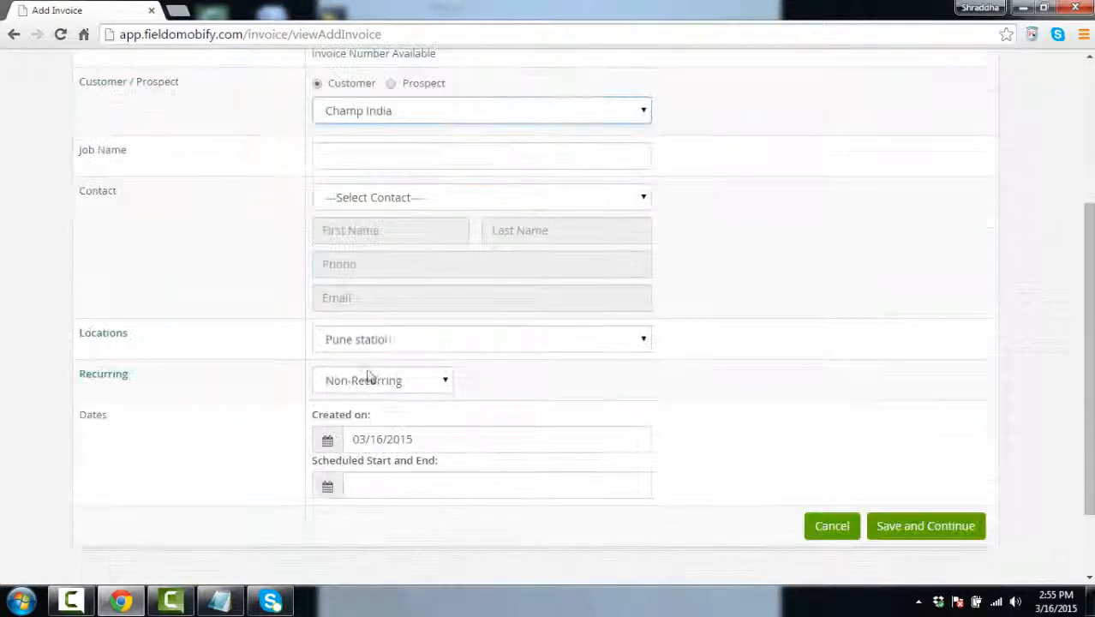
# Enter job name 'chmap', choose the contact, schedule 03/16/2015–03/17/2015, and save
pyautogui.click(401, 158)
pyautogui.write('ch')
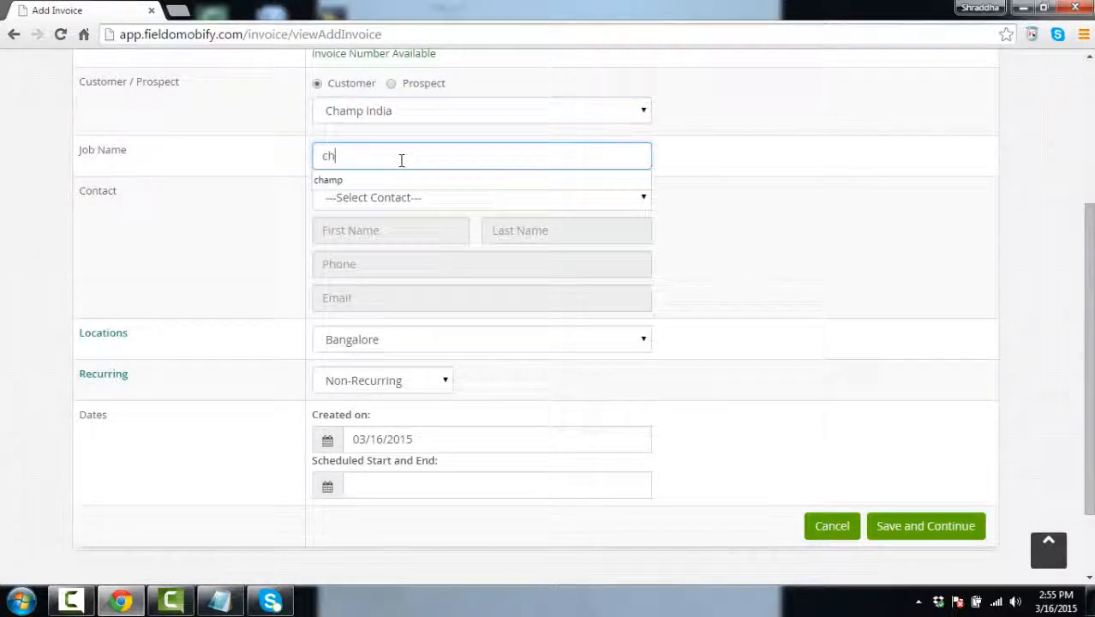
pyautogui.write('map')
pyautogui.click(420, 199)
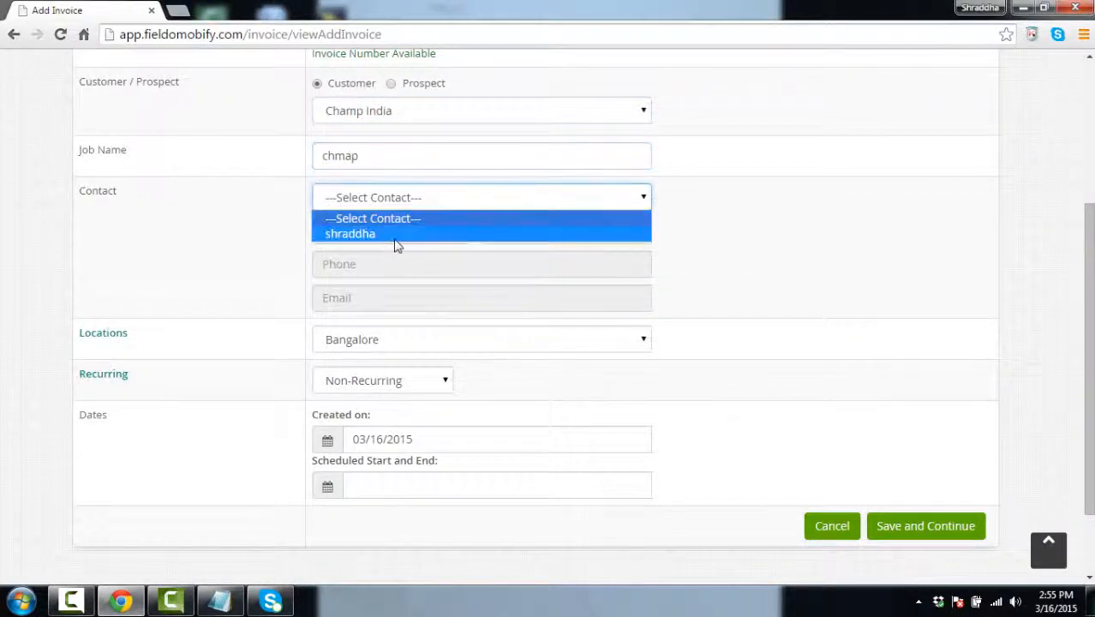
pyautogui.click(394, 234)
pyautogui.scroll(-1, 395, 487)
pyautogui.click(396, 396)
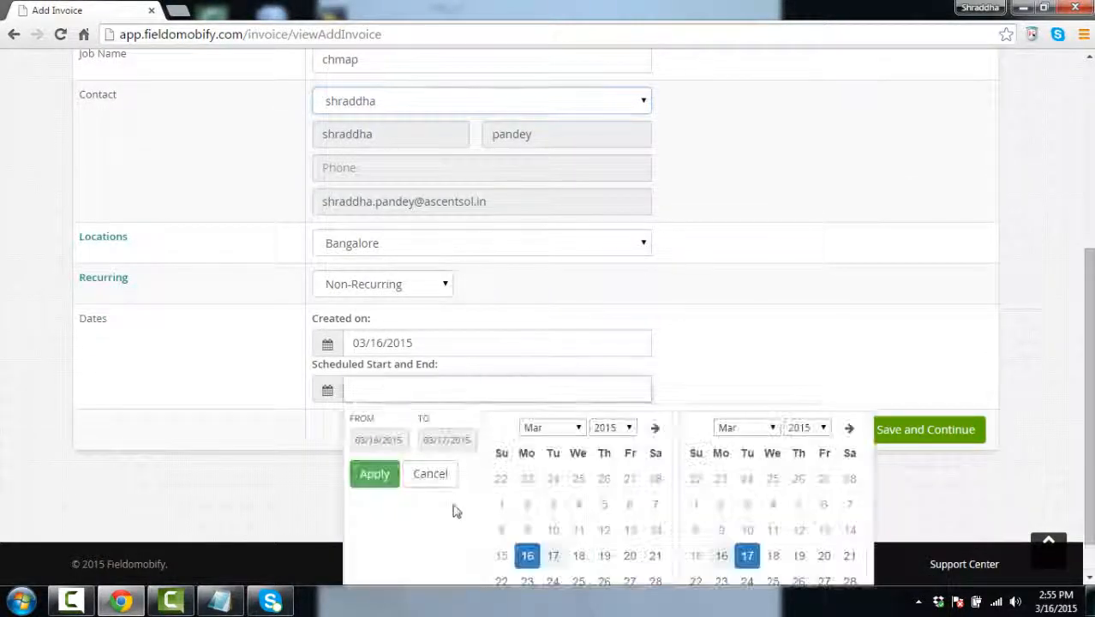
pyautogui.click(374, 474)
pyautogui.click(934, 435)
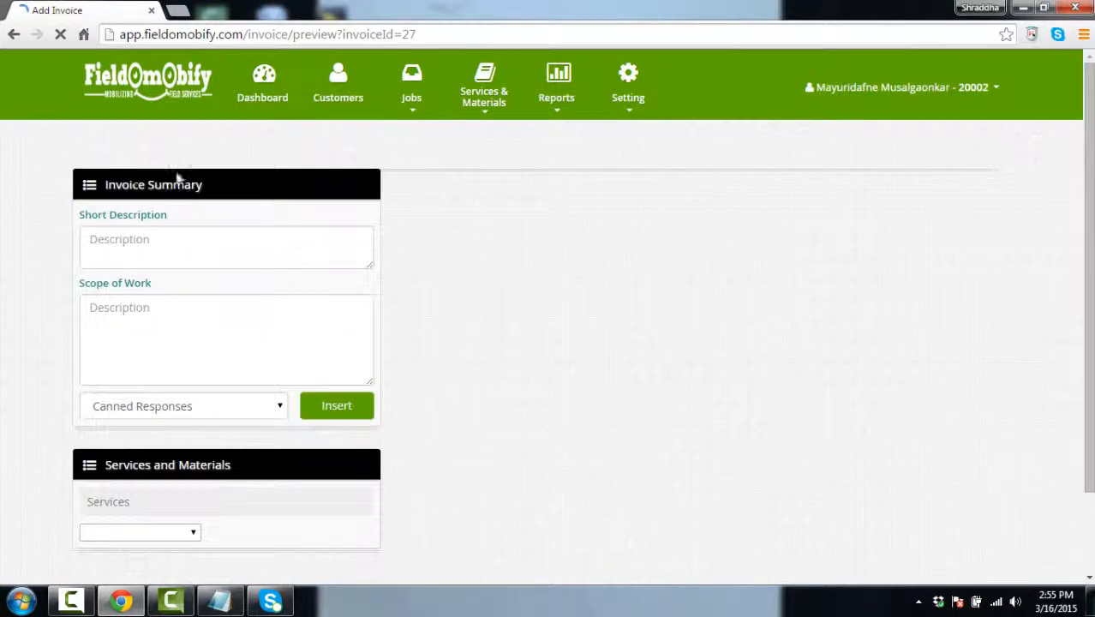
# Add the Alarm System service with quantity 3 to the chmap invoice
pyautogui.scroll(-3, 476, 106)
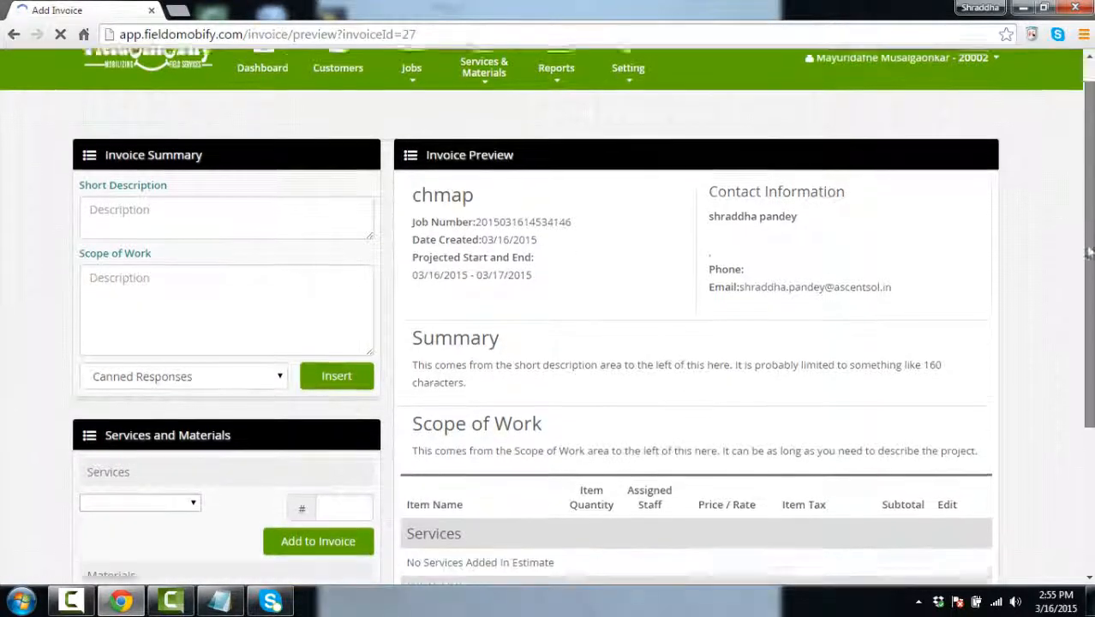
pyautogui.scroll(3, 731, 222)
pyautogui.scroll(-1, 679, 235)
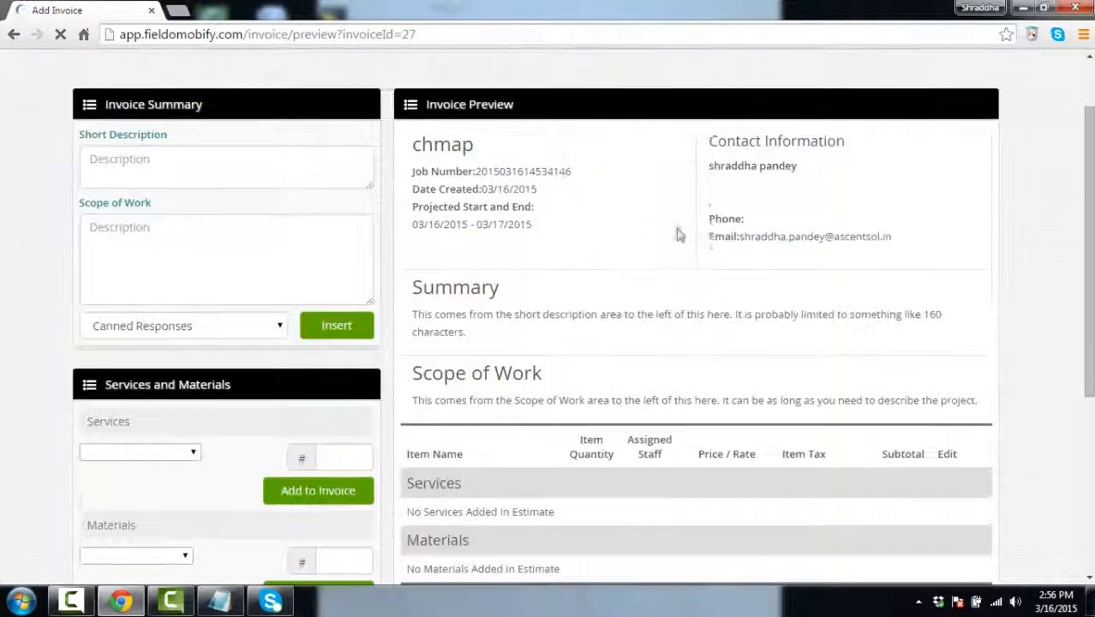
pyautogui.scroll(-2, 437, 238)
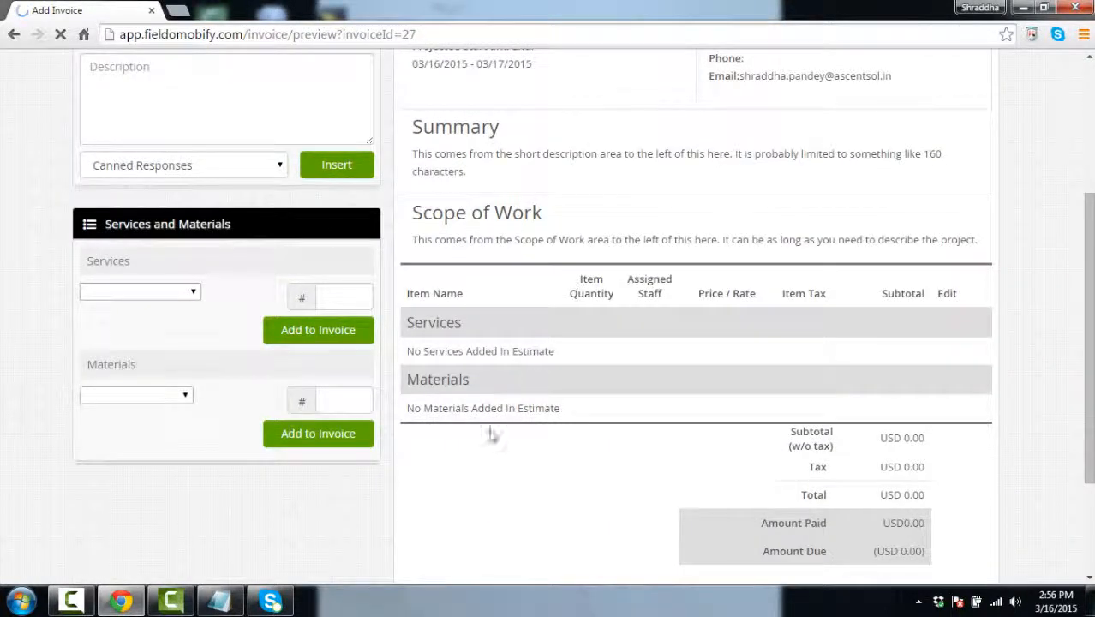
pyautogui.scroll(-1, 492, 435)
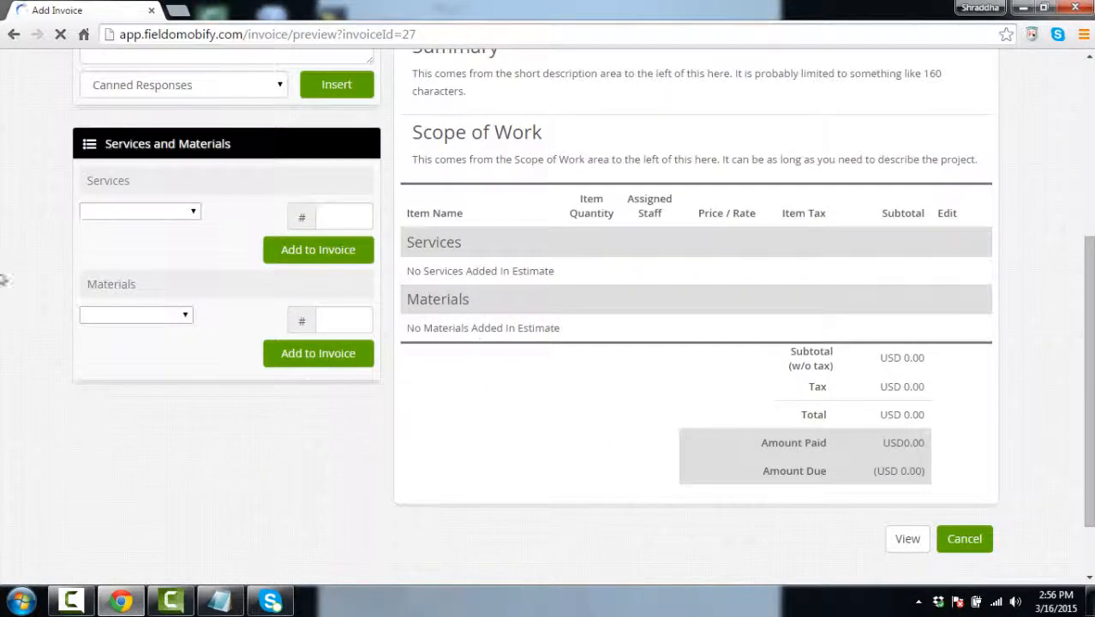
pyautogui.click(193, 211)
pyautogui.click(171, 272)
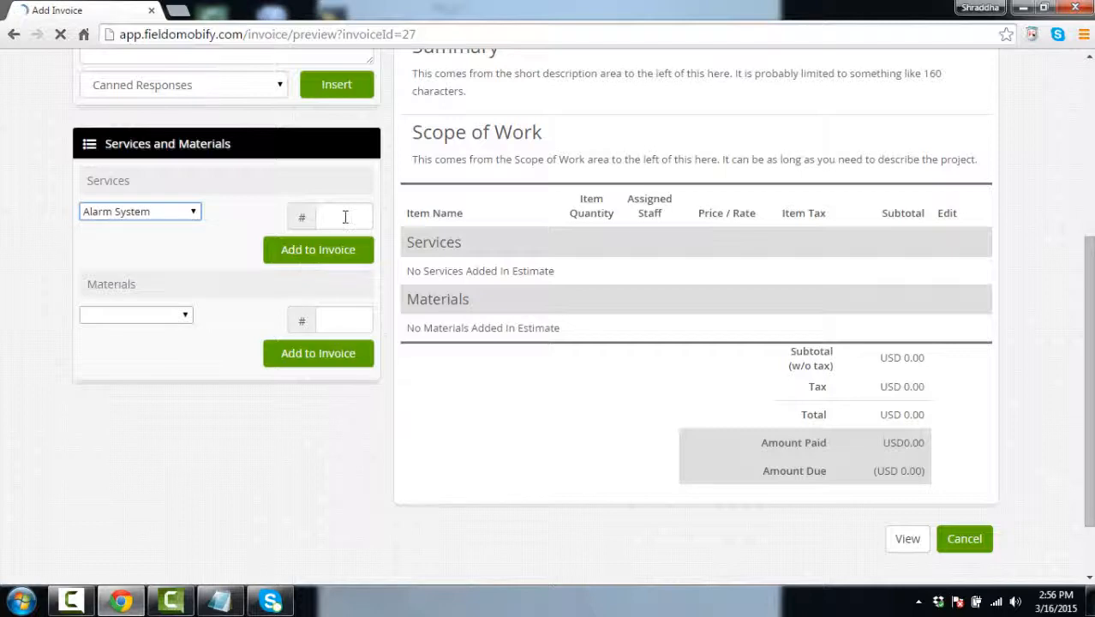
pyautogui.click(339, 216)
pyautogui.click(325, 253)
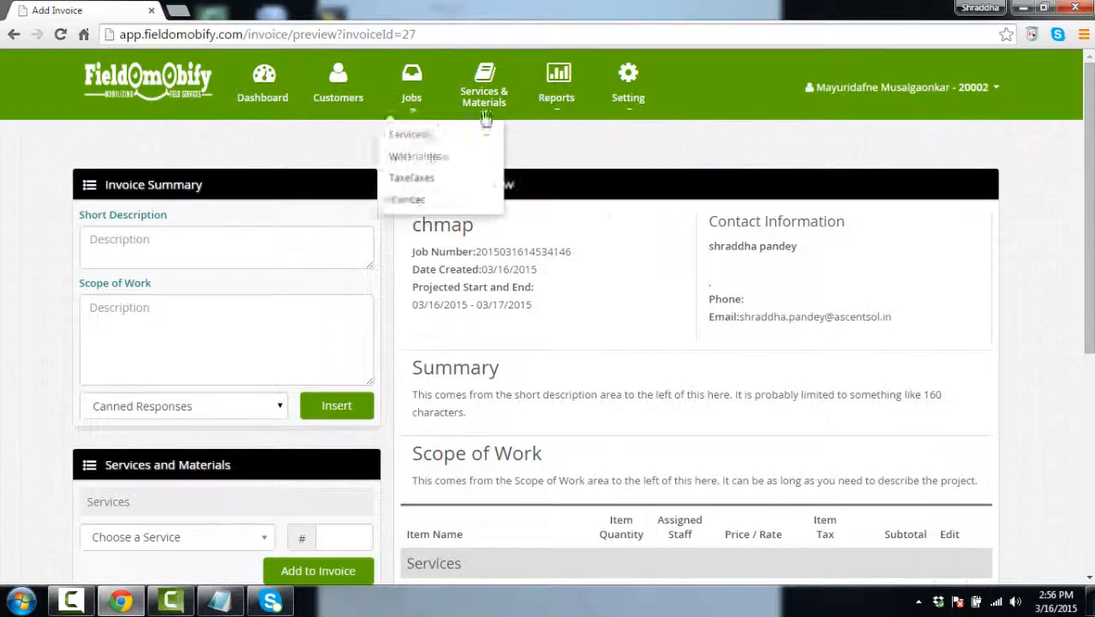
# Open the Invoice Report and try the customer search, date, status and payment-type filters
pyautogui.moveTo(546, 94)
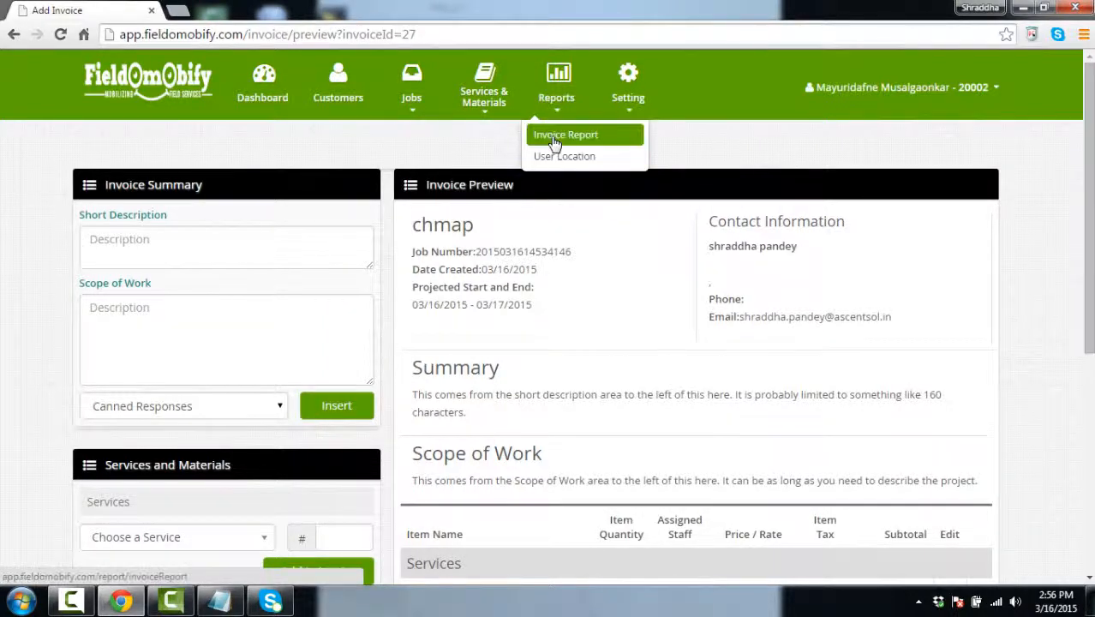
pyautogui.click(564, 135)
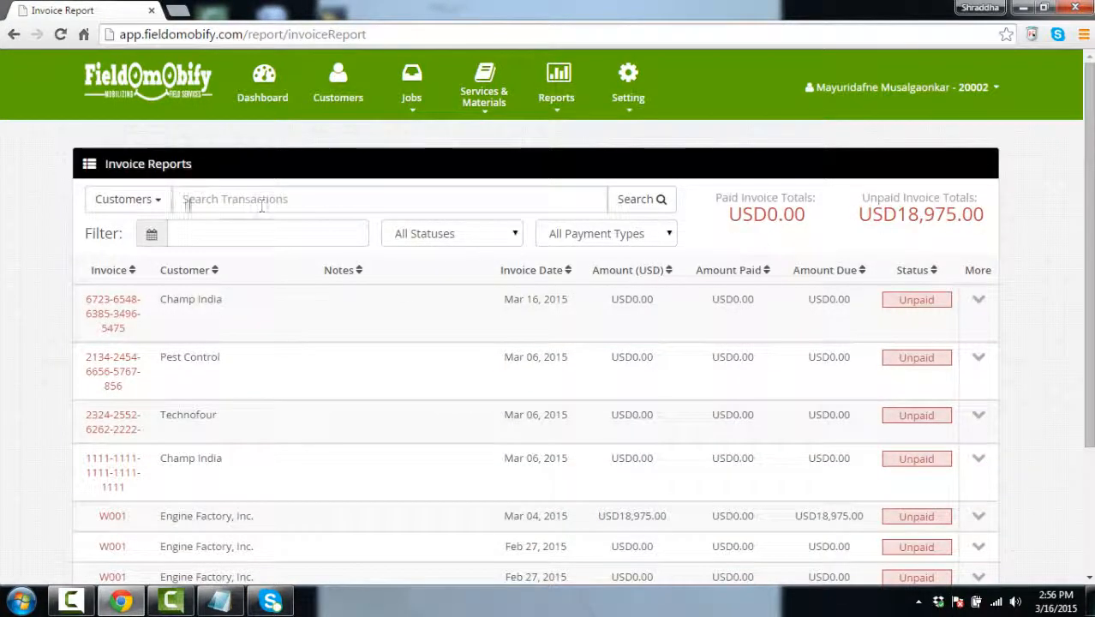
pyautogui.click(163, 204)
pyautogui.click(102, 226)
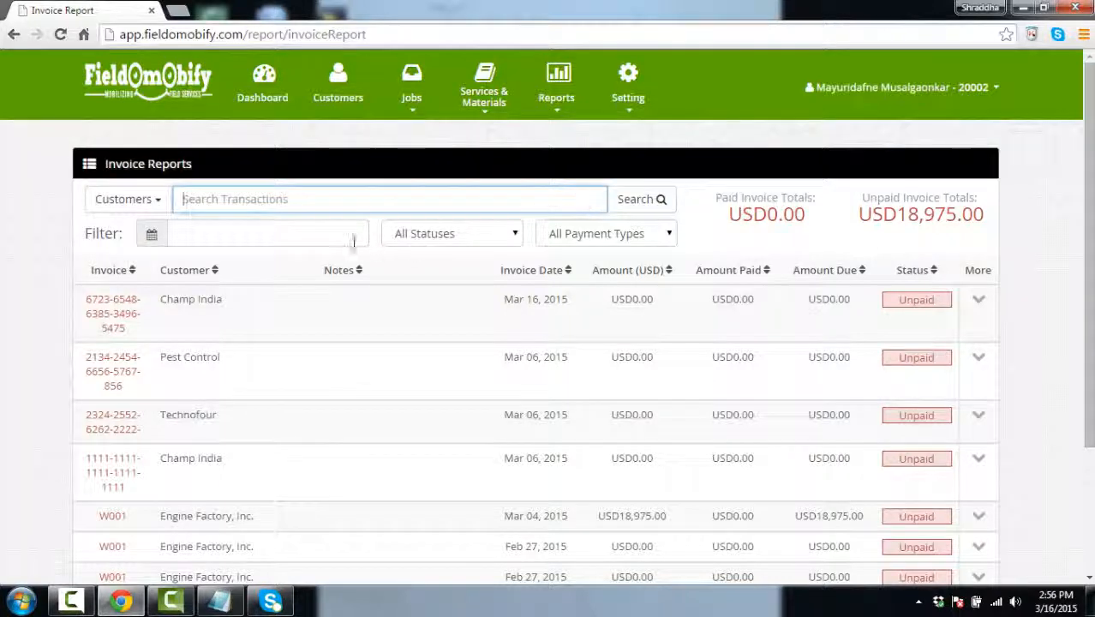
pyautogui.click(267, 228)
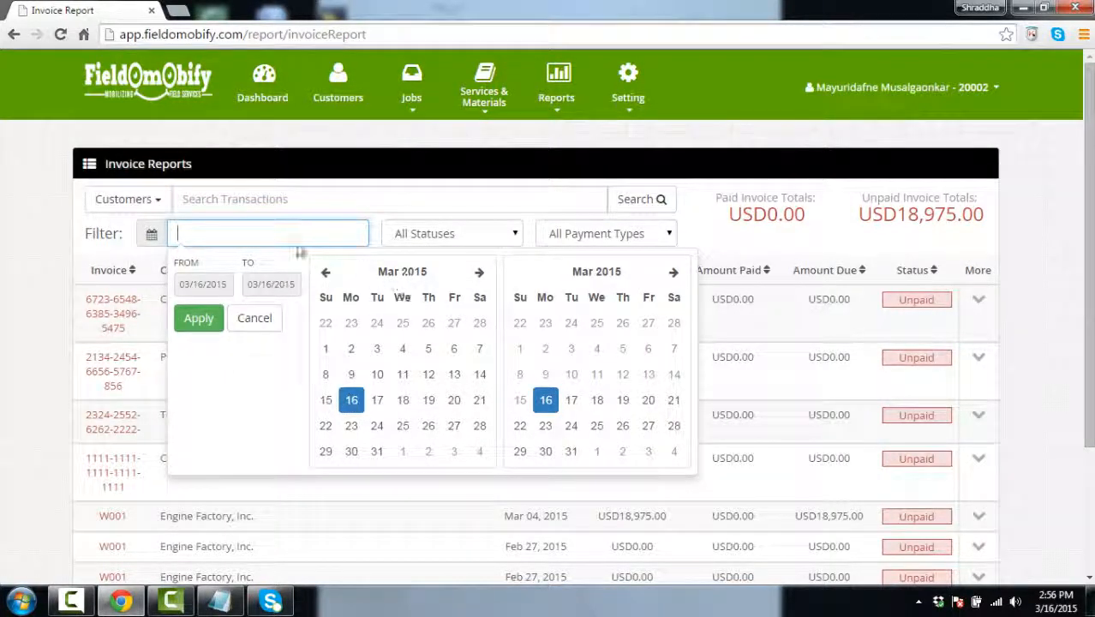
pyautogui.click(25, 250)
pyautogui.click(515, 237)
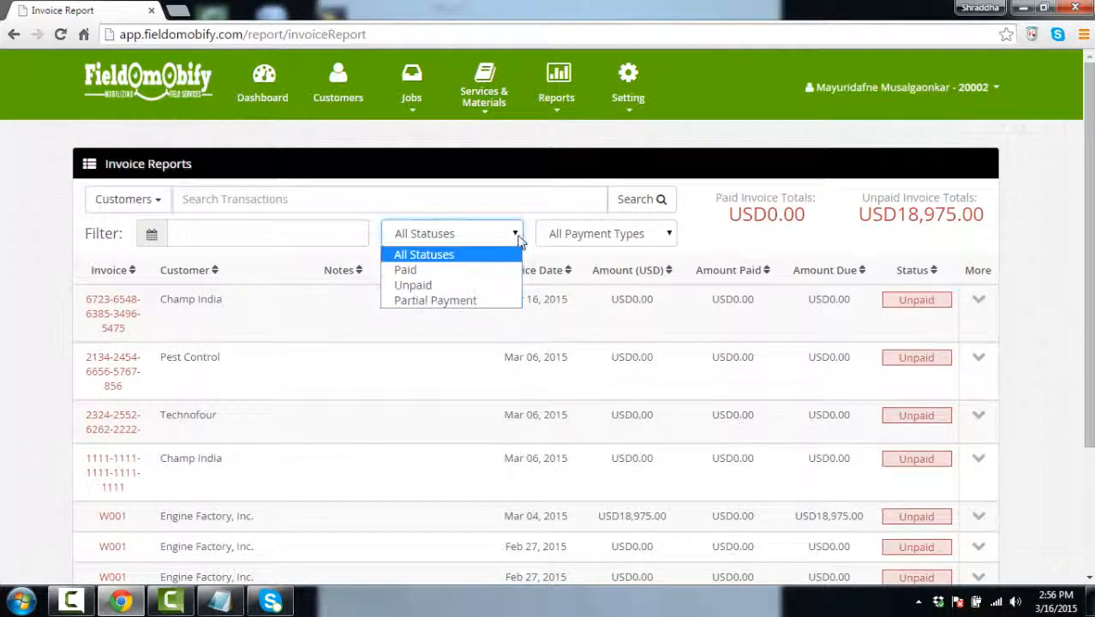
pyautogui.click(425, 254)
pyautogui.click(669, 235)
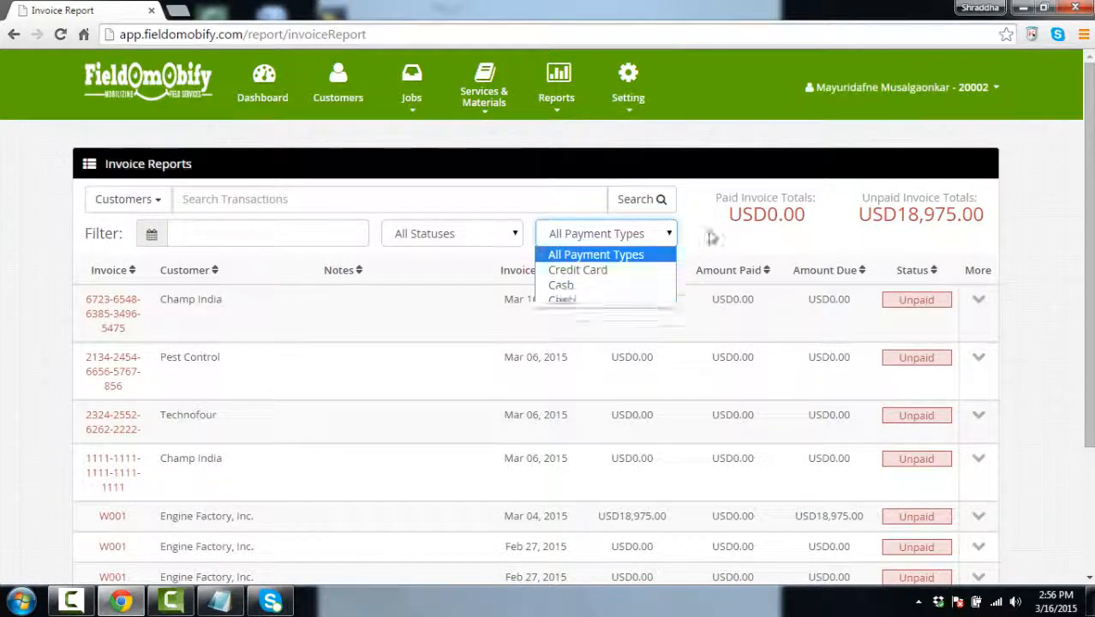
pyautogui.click(669, 234)
# Expand payment histories for the Champ India March 16 and Pest Control invoices
pyautogui.scroll(-3, 345, 308)
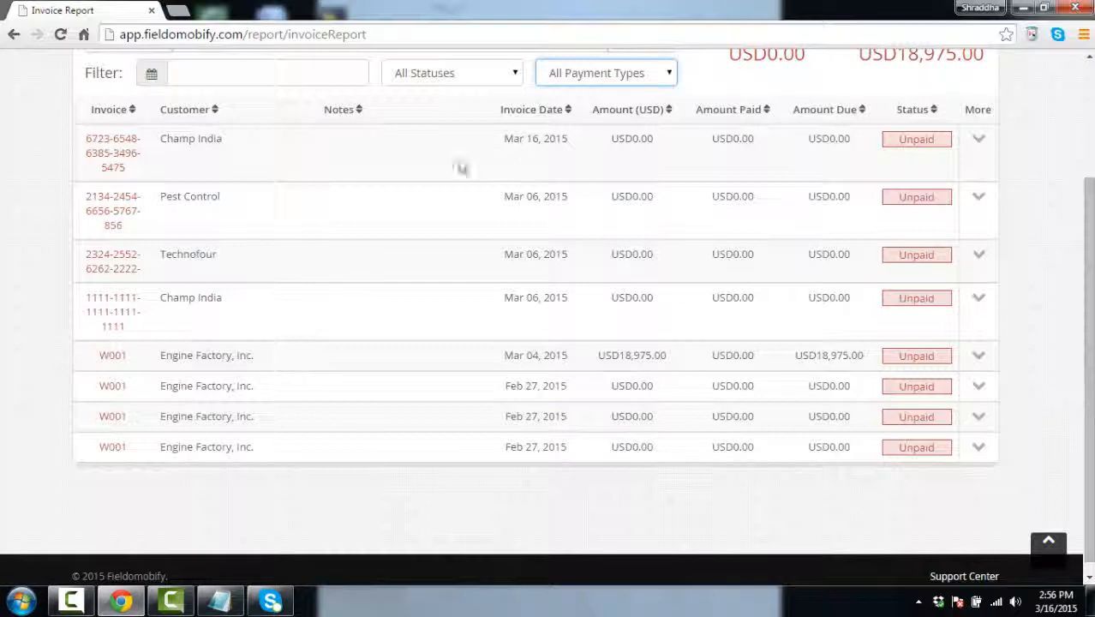
pyautogui.click(981, 142)
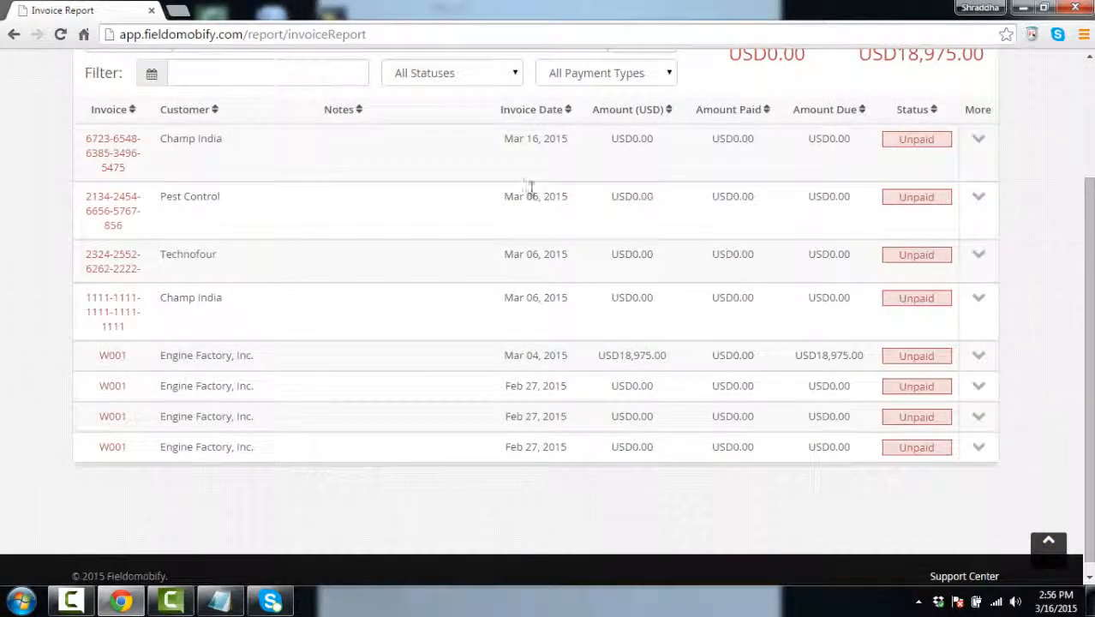
pyautogui.click(979, 198)
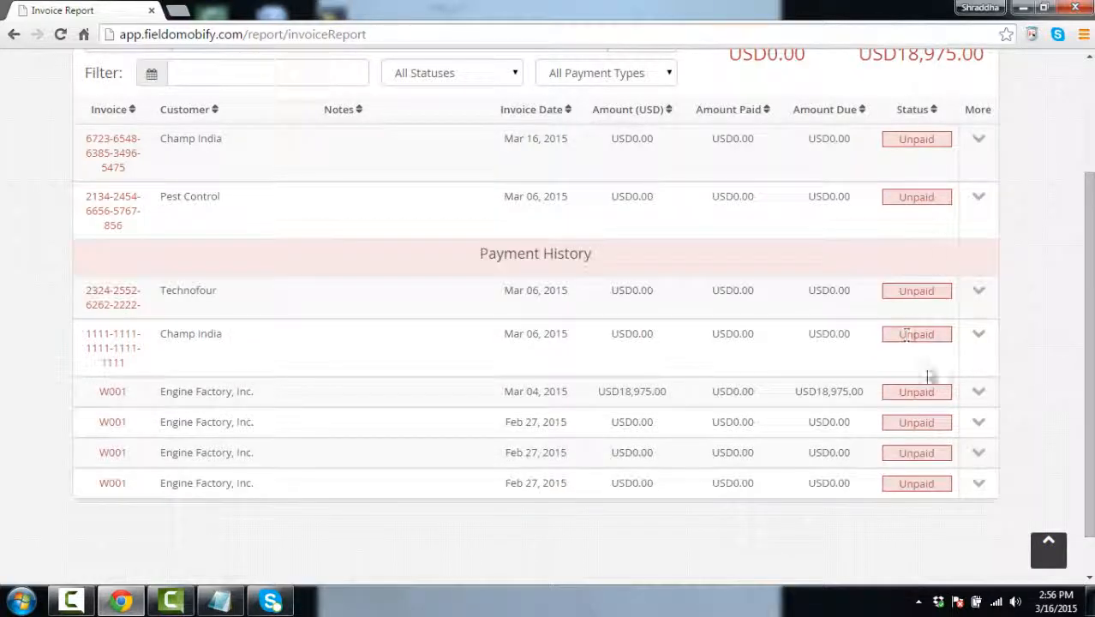
pyautogui.click(980, 139)
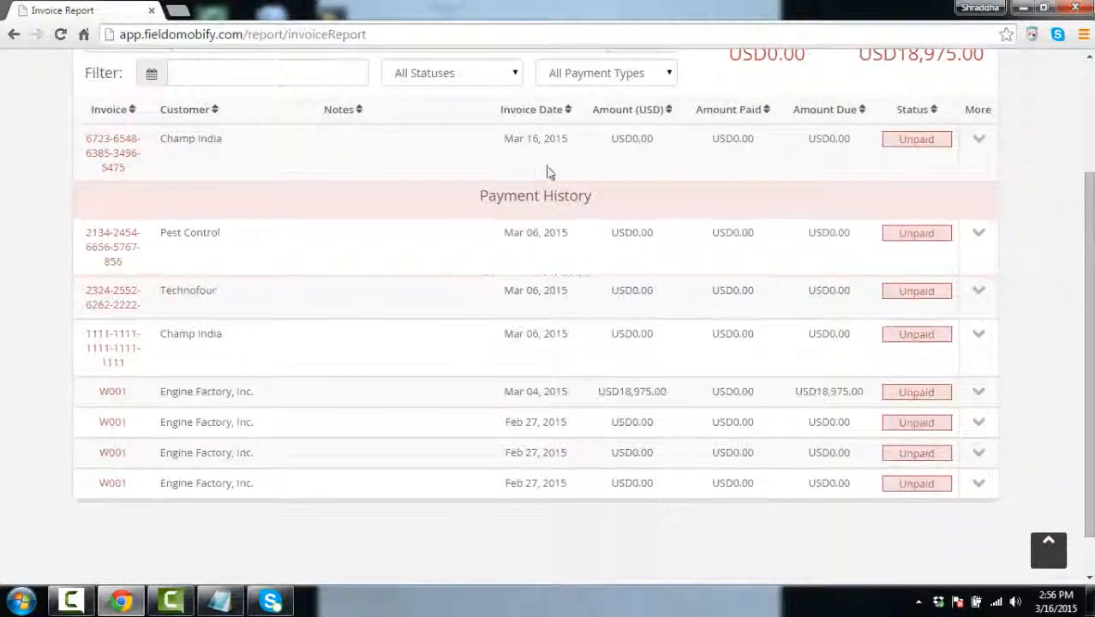
pyautogui.click(111, 139)
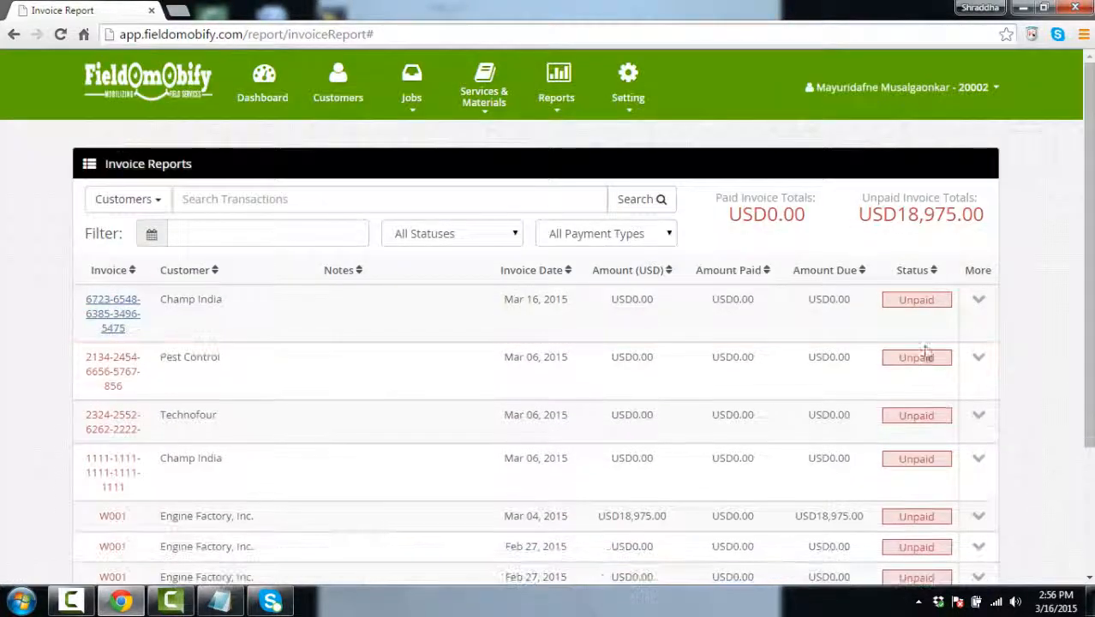
pyautogui.click(915, 299)
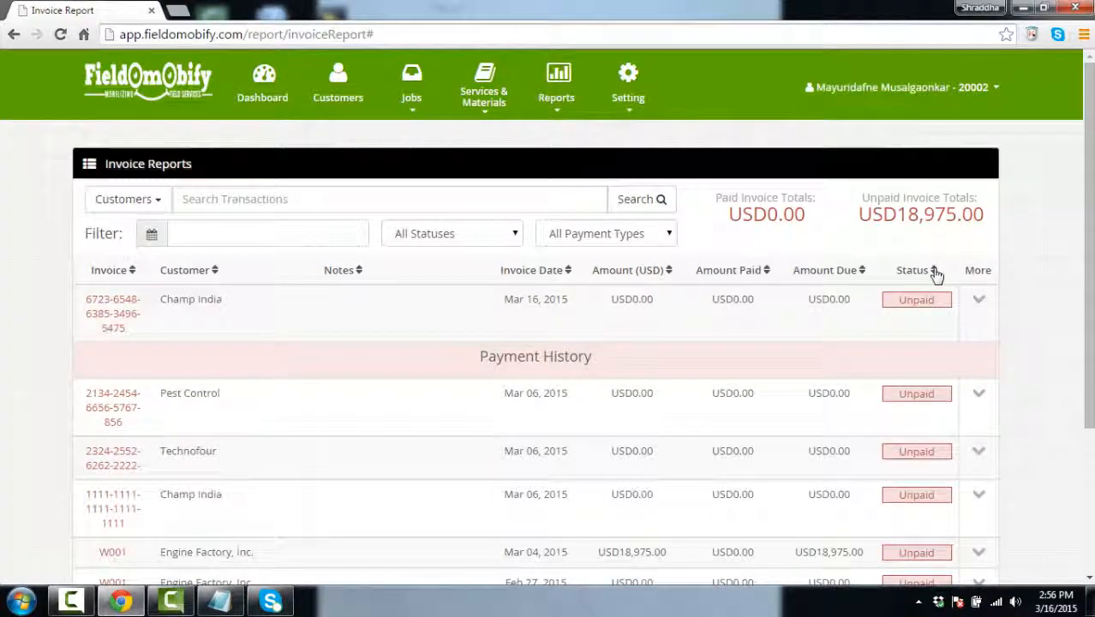
pyautogui.scroll(-2, 477, 347)
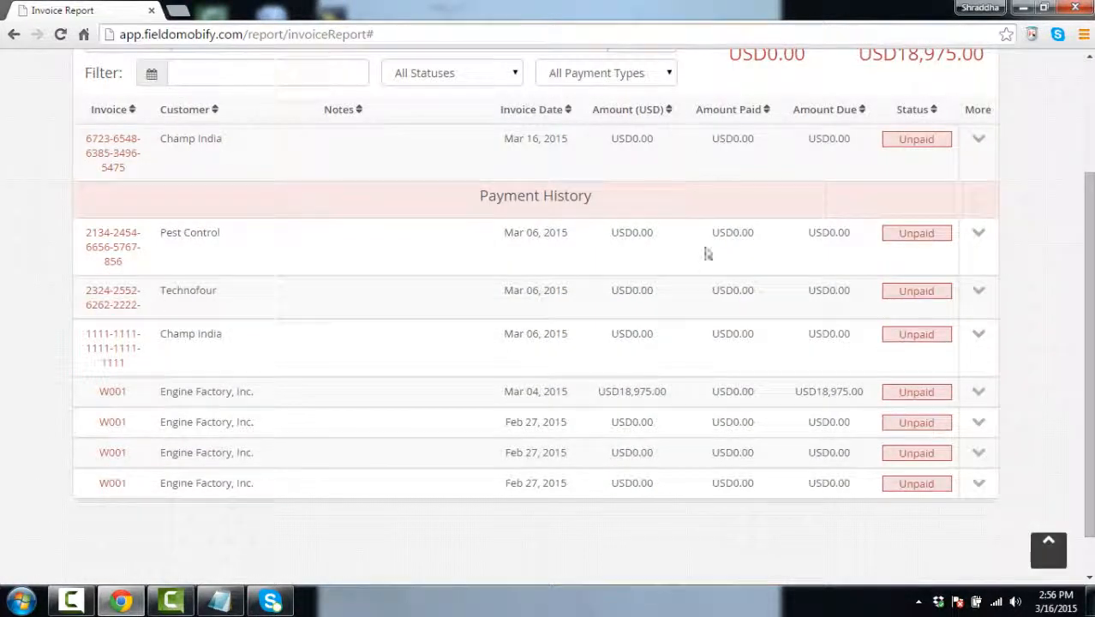
pyautogui.scroll(2, 194, 388)
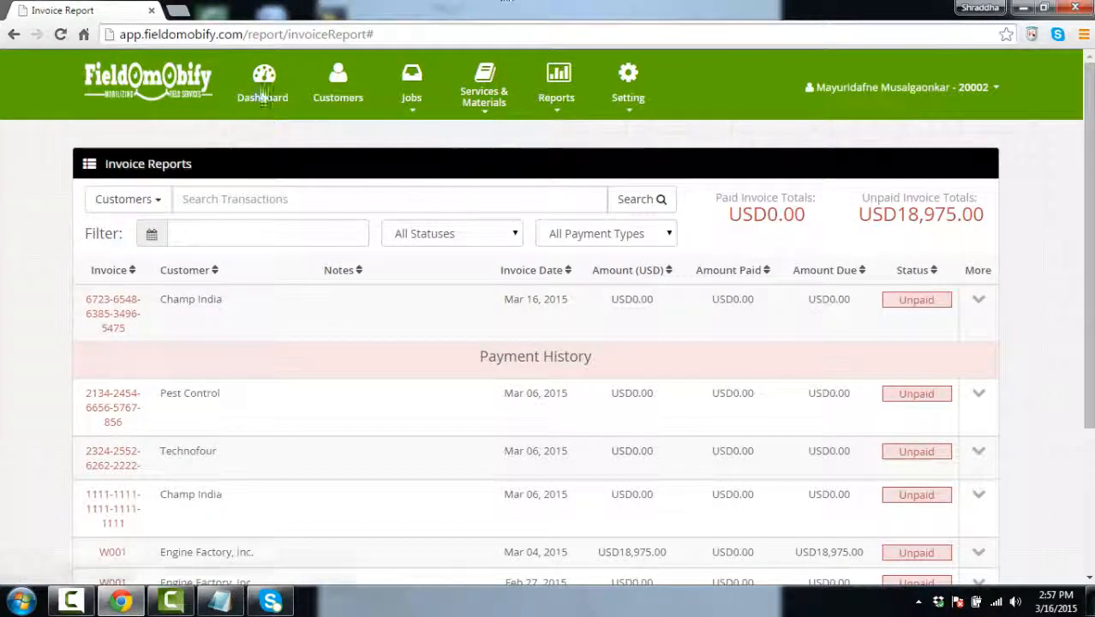
# Show the last-location details for the India marker on the dashboard map
pyautogui.click(262, 87)
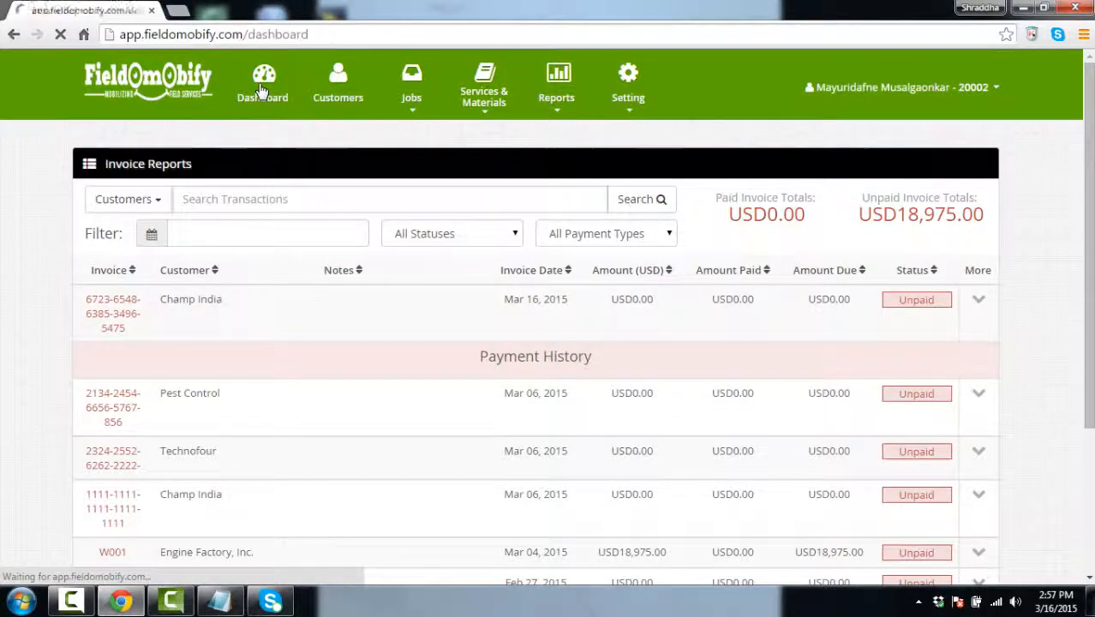
pyautogui.moveTo(1090, 272); pyautogui.dragTo(1022, 523)
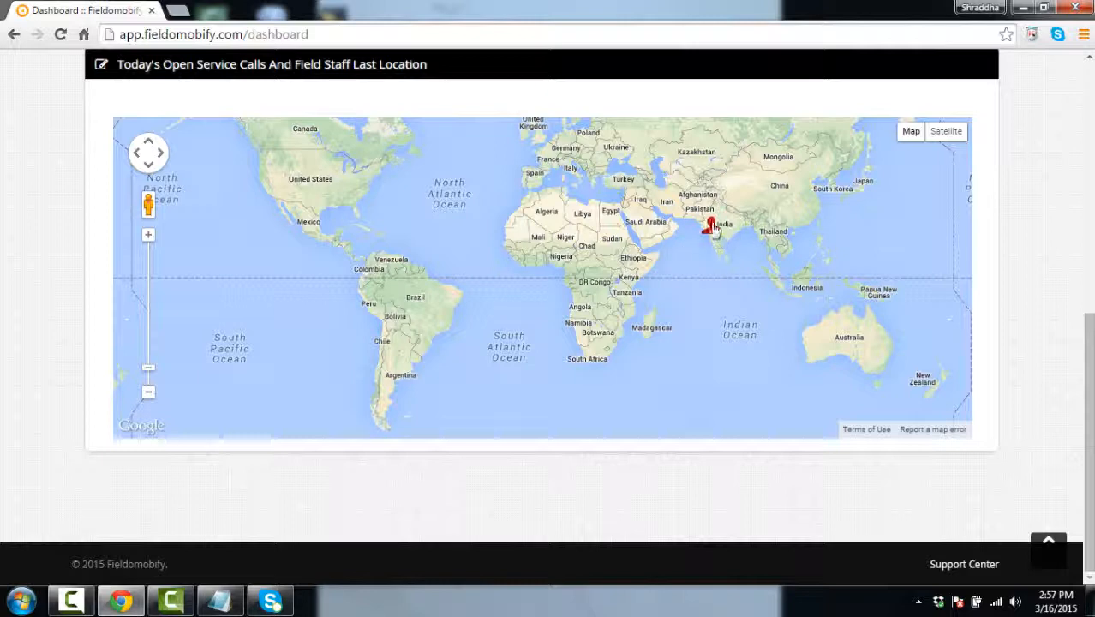
pyautogui.click(712, 228)
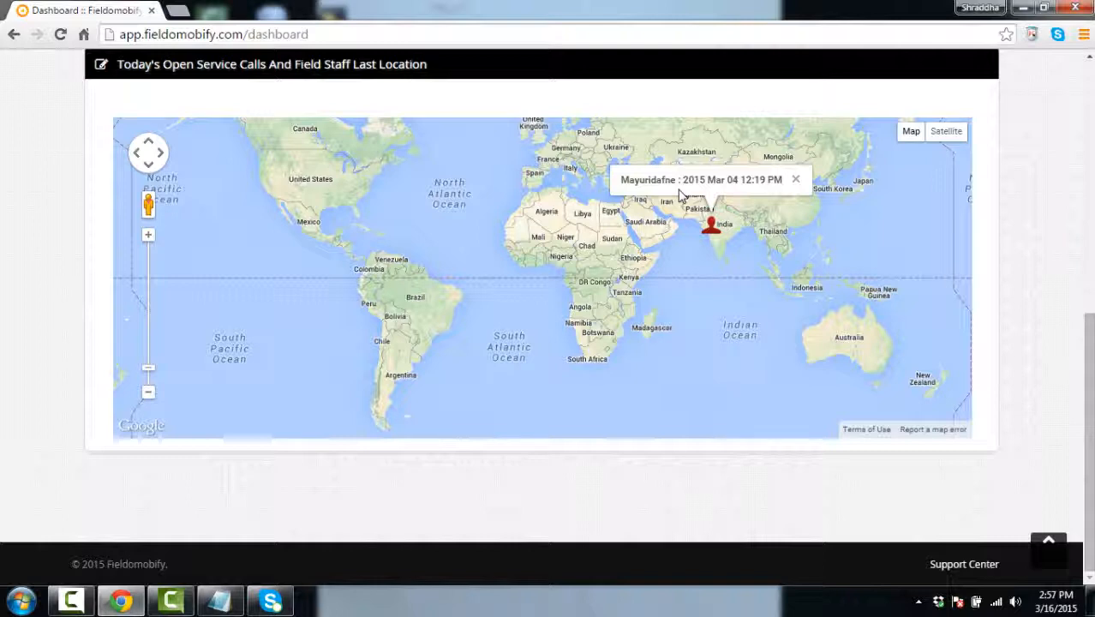
# Go to Setting > Users to list the account's users
pyautogui.moveTo(1089, 333); pyautogui.dragTo(1082, 57)
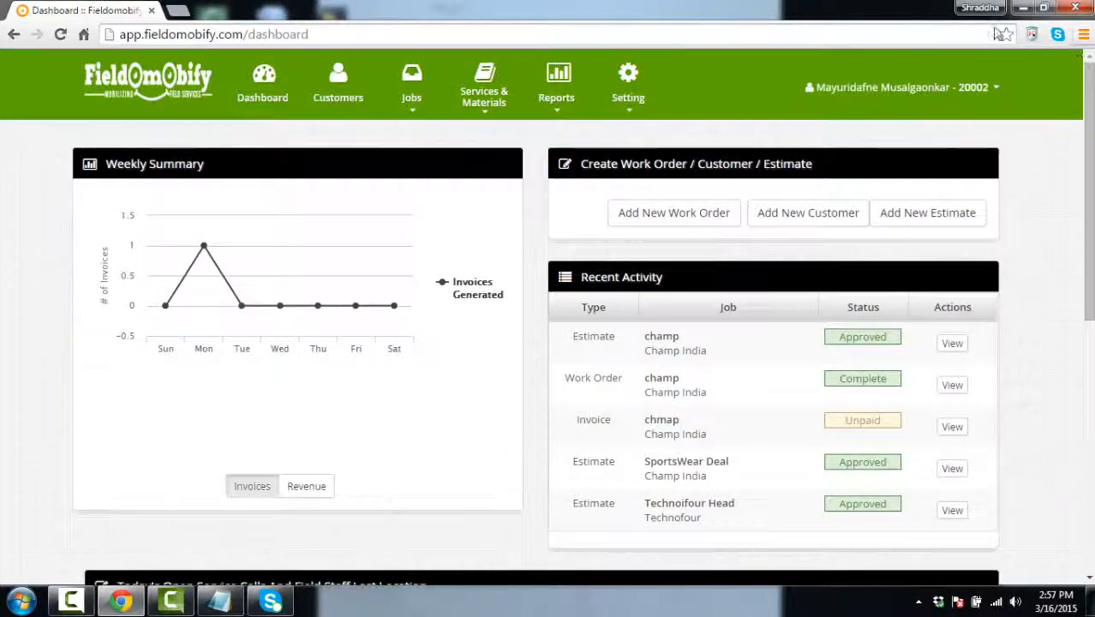
pyautogui.moveTo(628, 96)
pyautogui.click(624, 157)
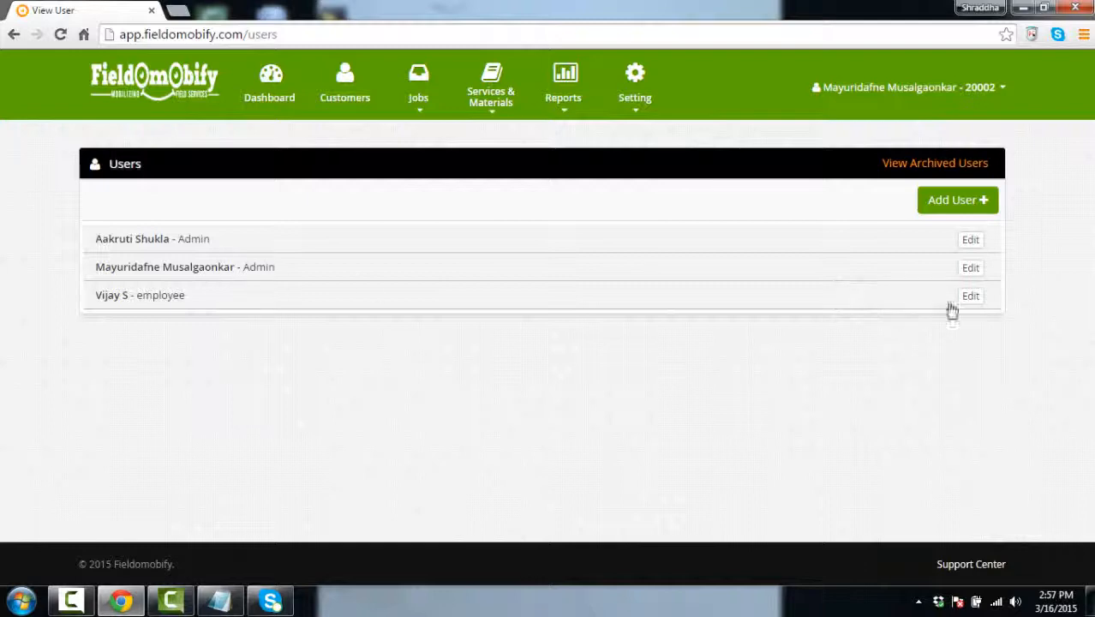
# Save the second admin user's details, let Chrome store the password, and return to Dashboard
pyautogui.click(964, 271)
pyautogui.scroll(-2, 589, 292)
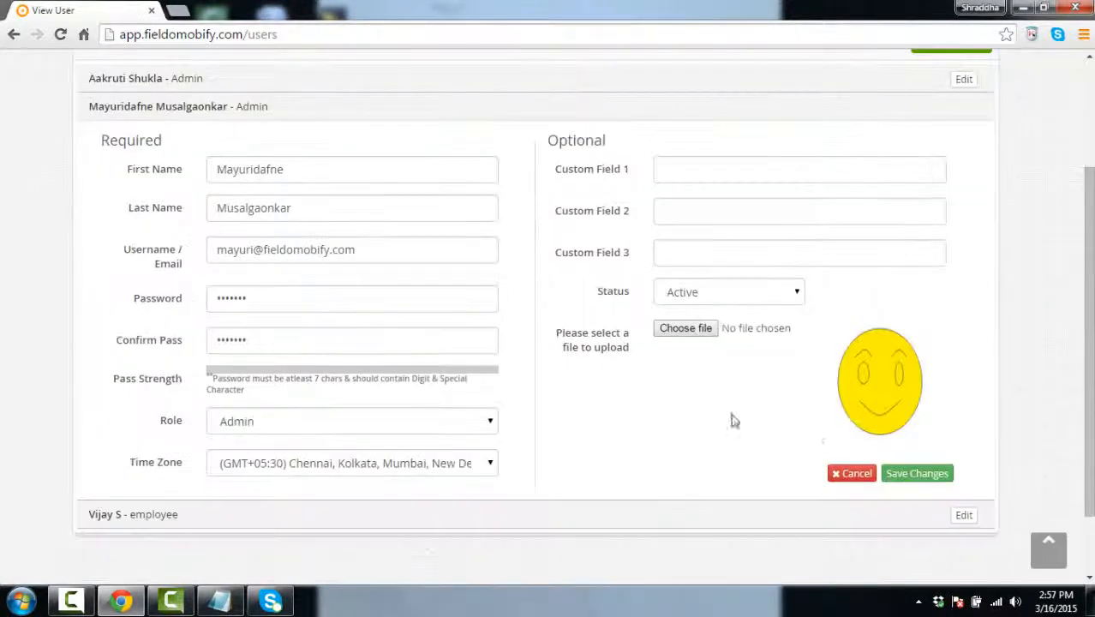
pyautogui.click(900, 471)
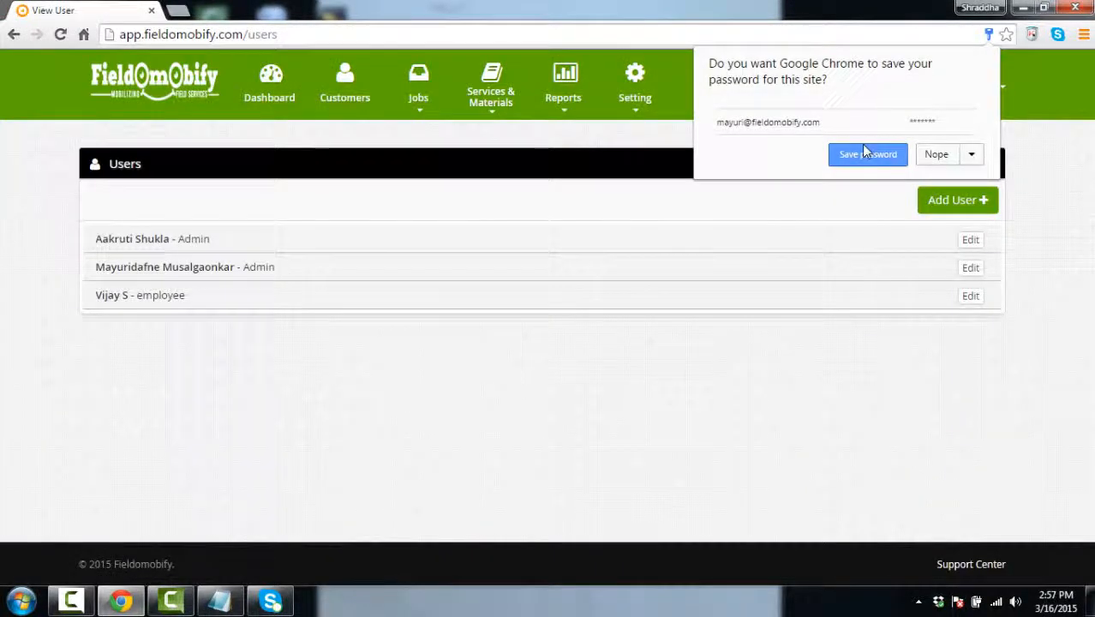
pyautogui.click(863, 154)
pyautogui.click(291, 79)
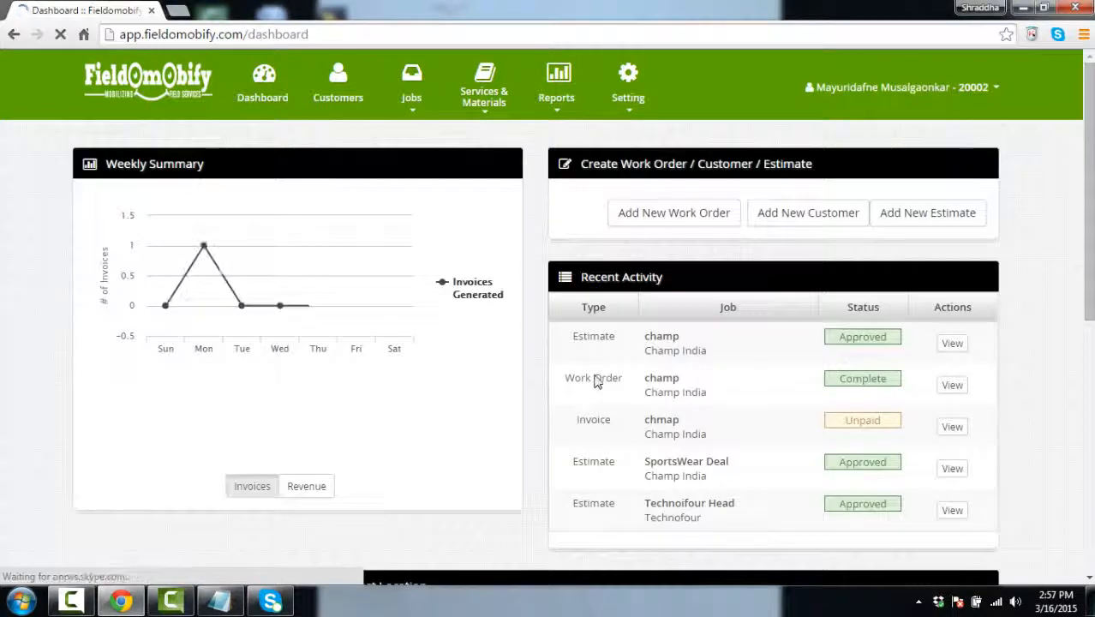
# Open Account Settings showing company Ascent IT SOlution, 3 staff and USD currency
pyautogui.scroll(-4, 597, 382)
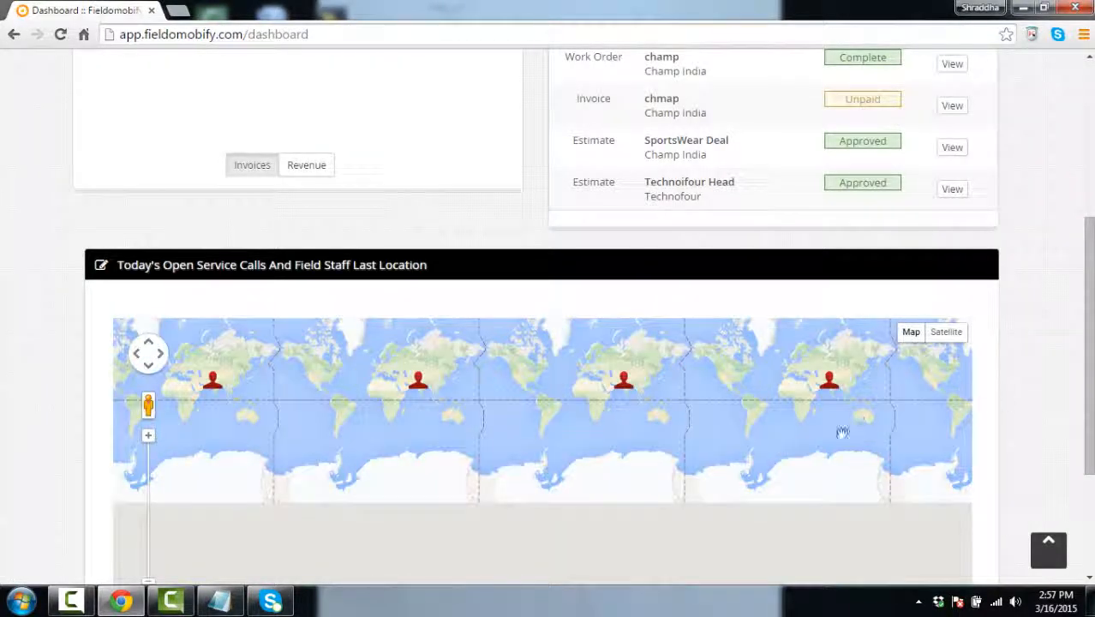
pyautogui.scroll(1, 732, 451)
pyautogui.scroll(-1, 654, 431)
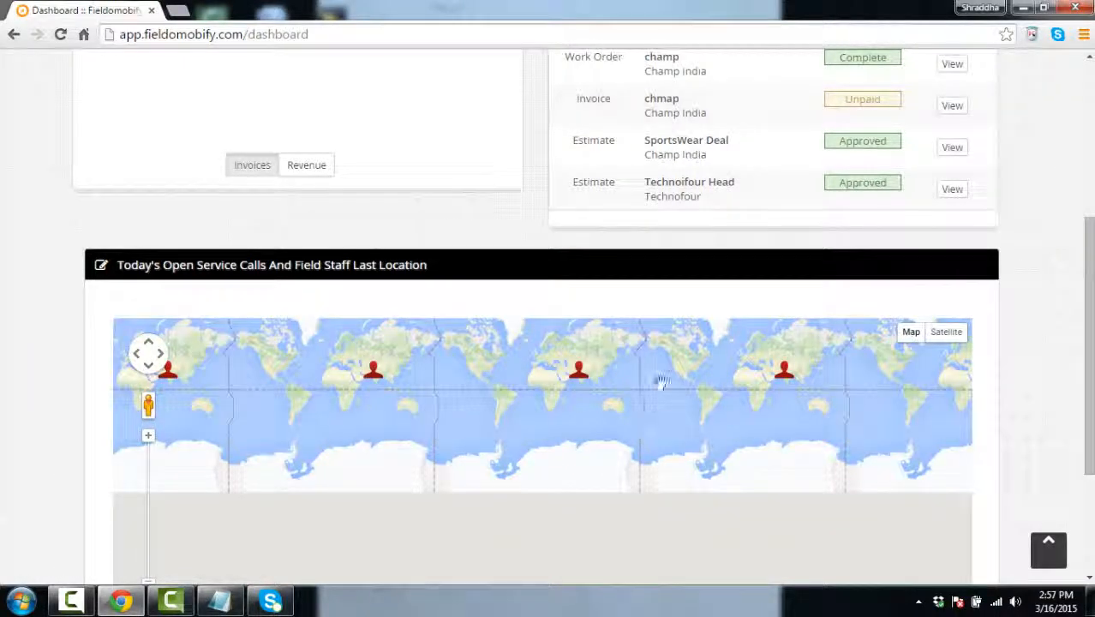
pyautogui.moveTo(1090, 414); pyautogui.dragTo(1080, 286)
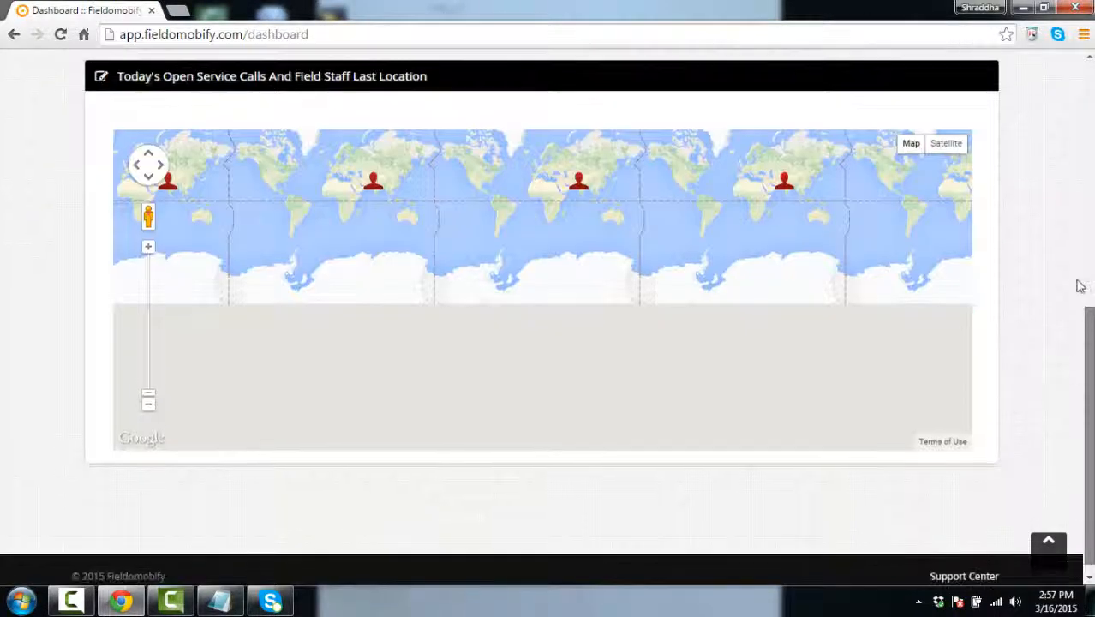
pyautogui.scroll(1, 481, 433)
pyautogui.click(619, 96)
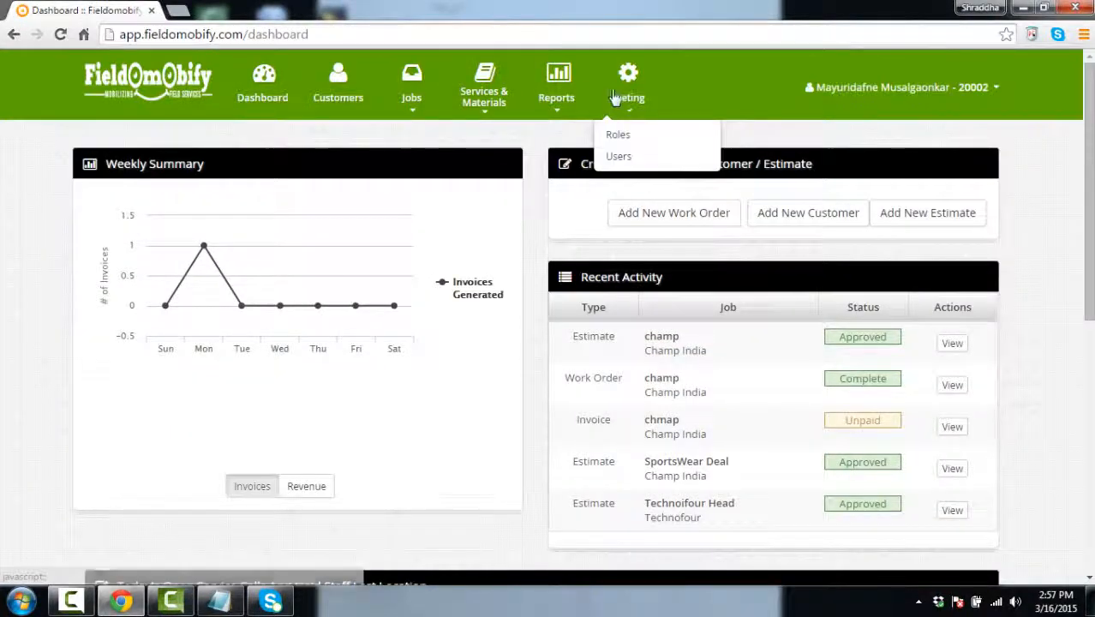
pyautogui.click(894, 91)
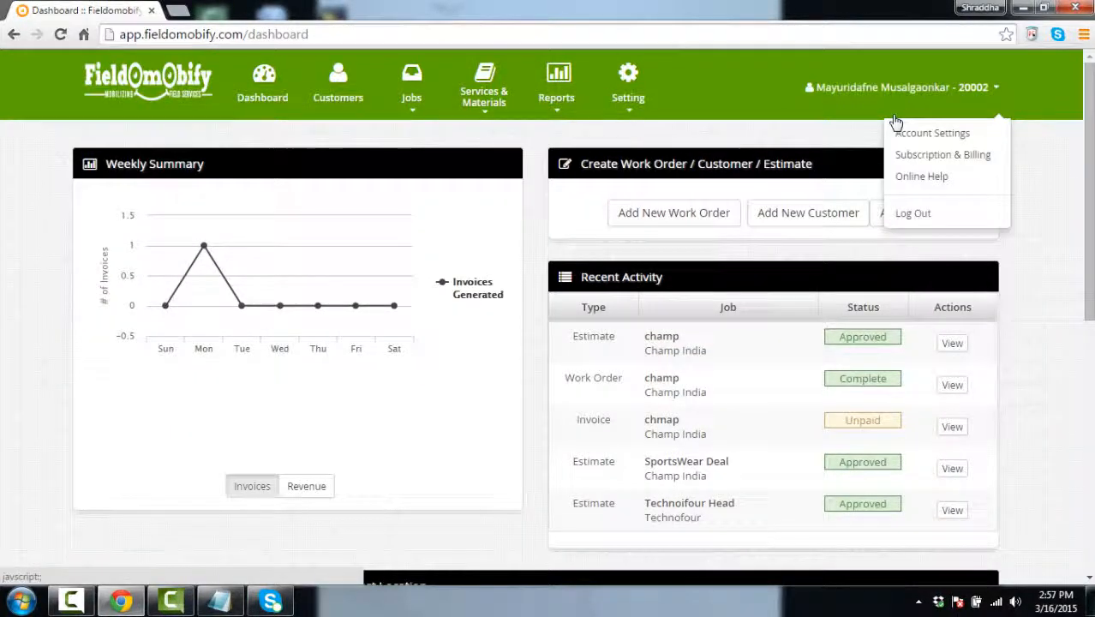
pyautogui.click(920, 137)
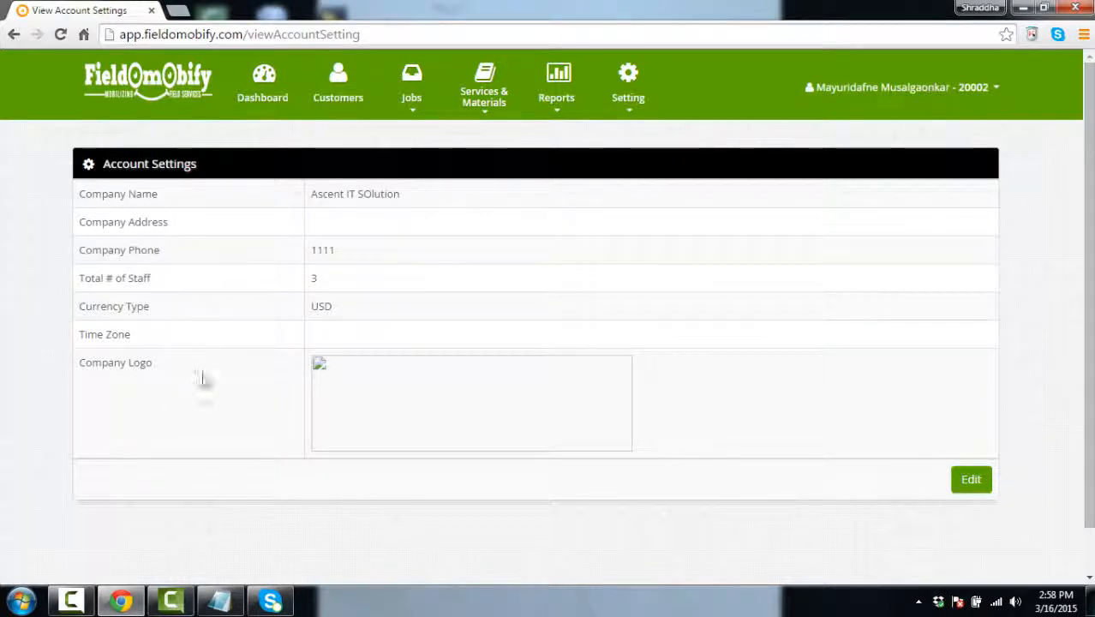
# Open Subscription & Billing from the username menu to see the 3 Users plan
pyautogui.click(934, 87)
pyautogui.click(930, 158)
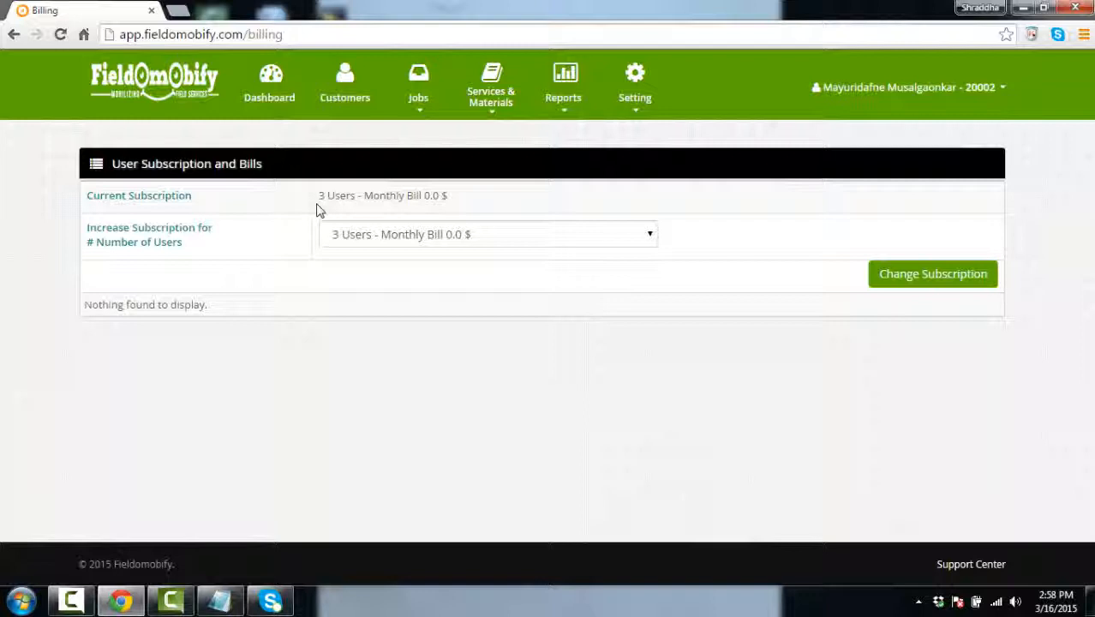
# Keep the subscription at 3 Users and apply it, then open Online Help
pyautogui.click(645, 234)
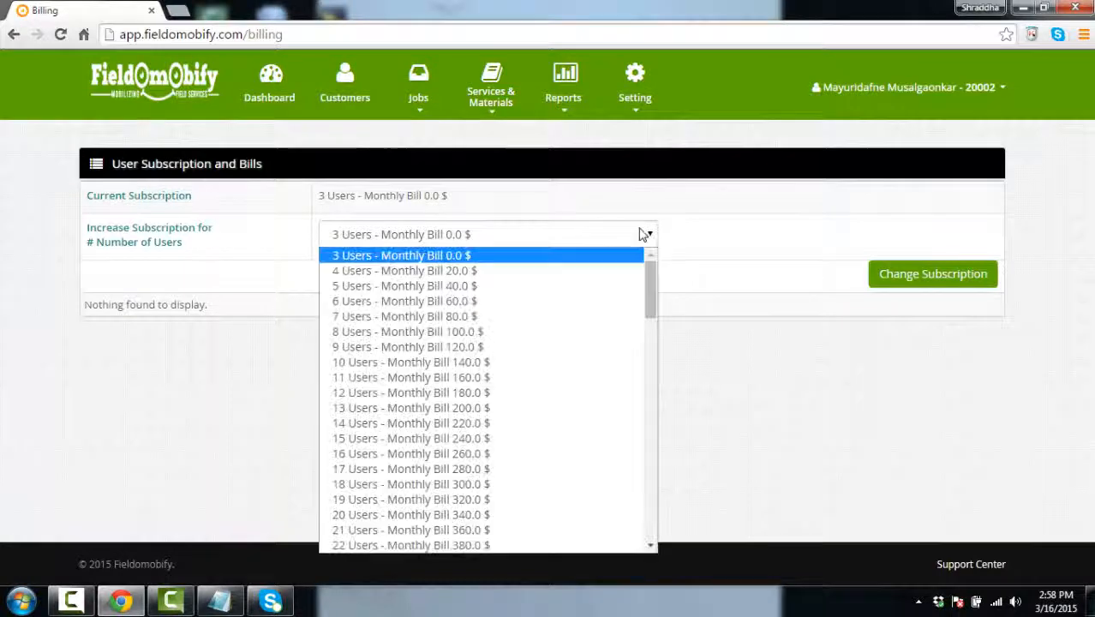
pyautogui.moveTo(653, 308); pyautogui.dragTo(655, 238)
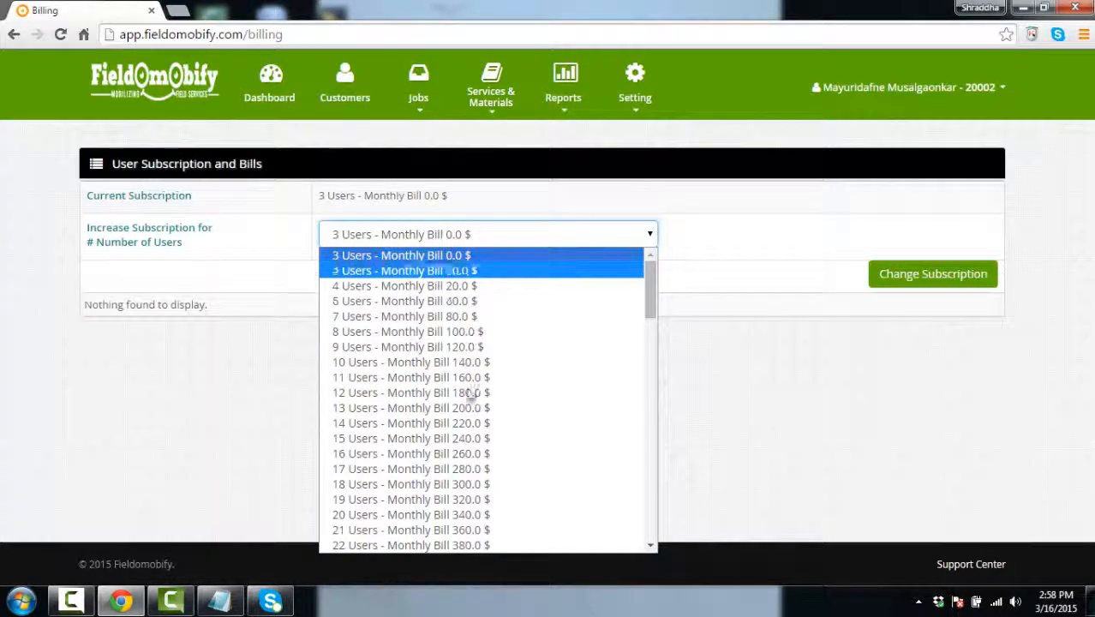
pyautogui.click(290, 366)
pyautogui.click(915, 275)
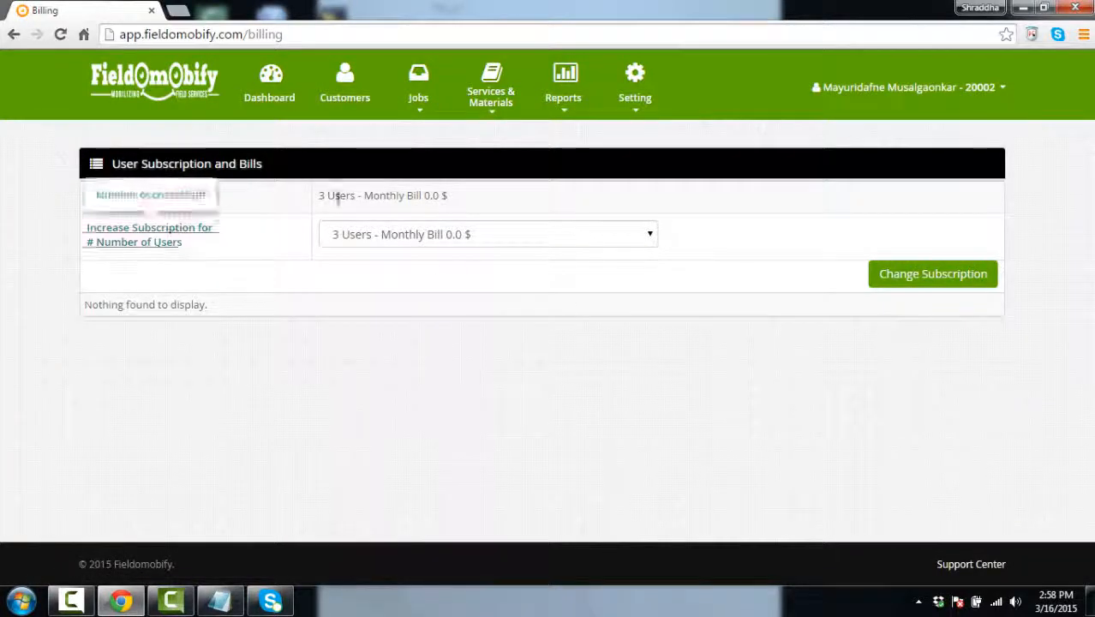
pyautogui.click(914, 90)
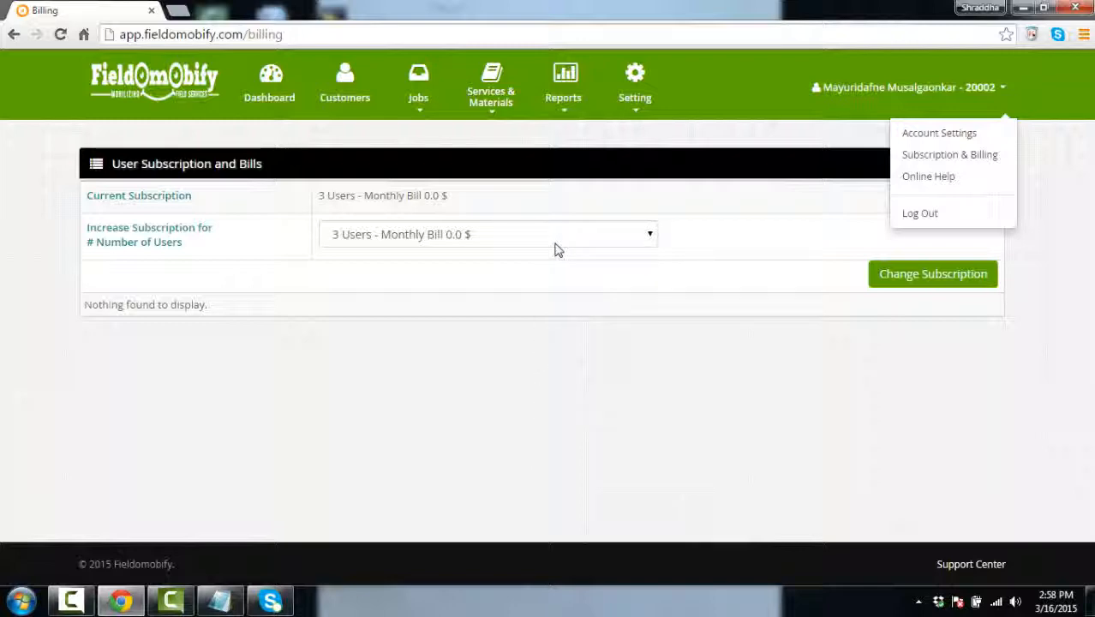
pyautogui.click(940, 181)
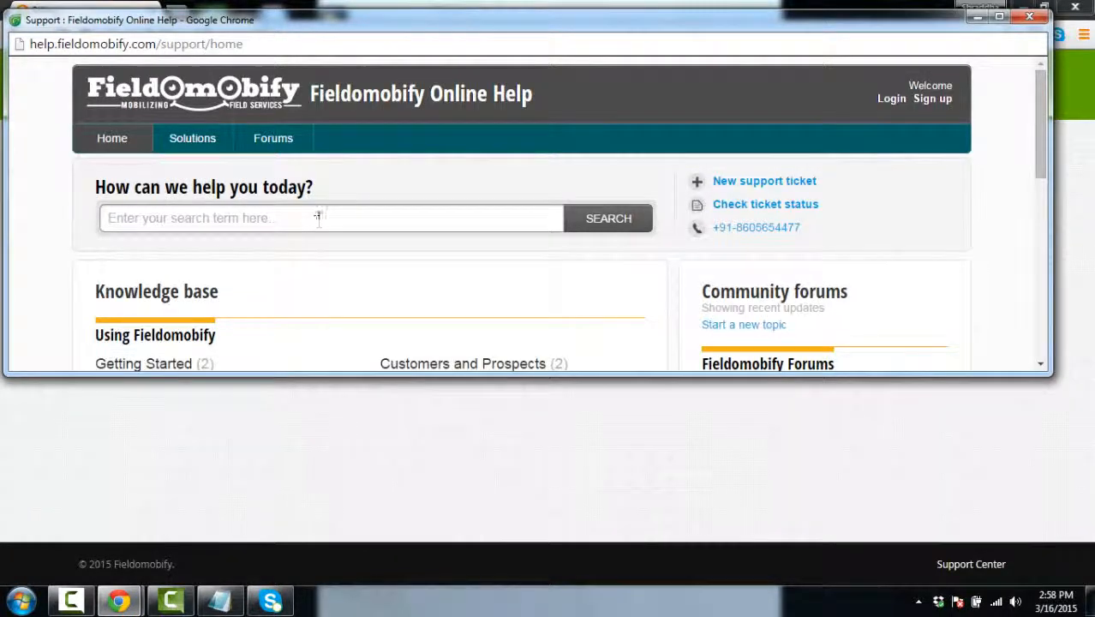
# Browse the help knowledge base, then close the online help window
pyautogui.scroll(-2, 244, 262)
pyautogui.scroll(-1, 246, 259)
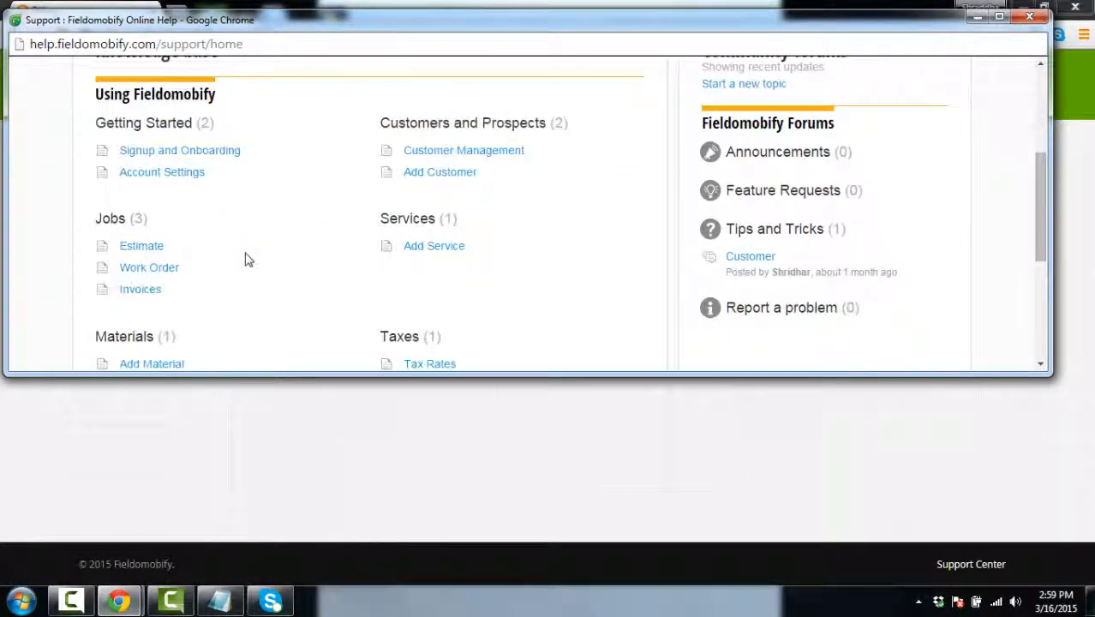
pyautogui.scroll(-3, 493, 221)
pyautogui.scroll(3, 493, 219)
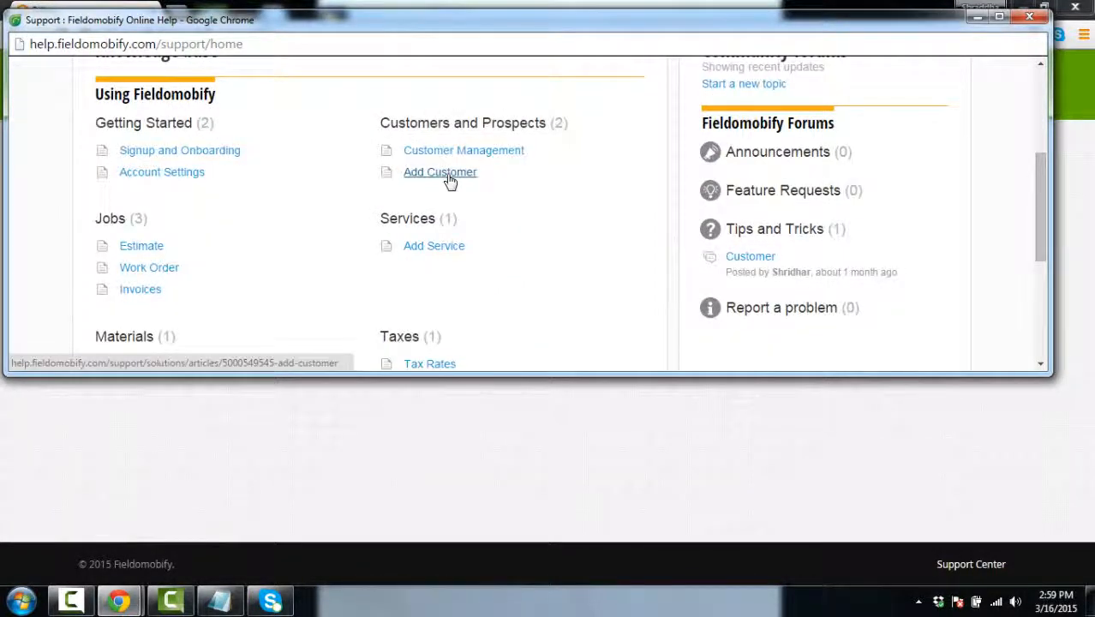
pyautogui.scroll(-1, 449, 180)
pyautogui.scroll(-3, 449, 180)
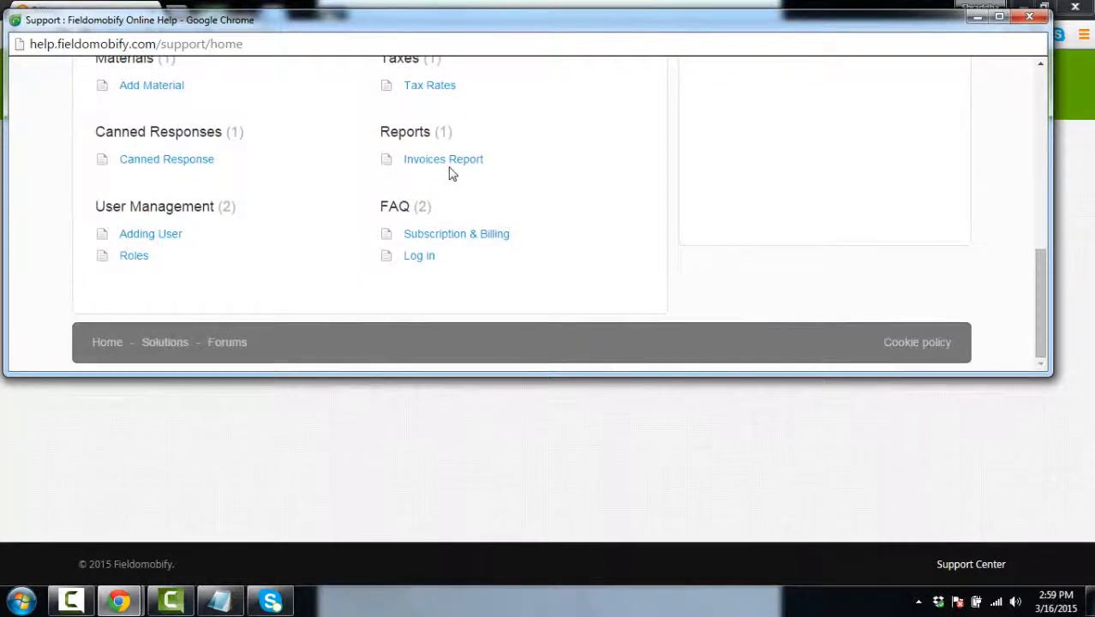
pyautogui.scroll(4, 449, 176)
pyautogui.scroll(4, 453, 174)
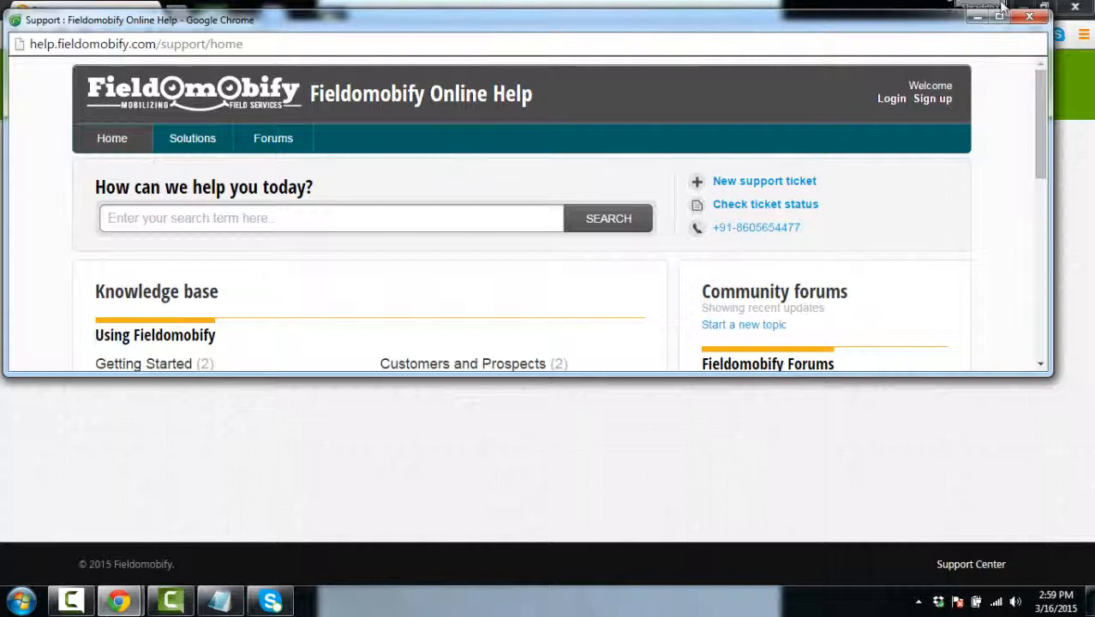
pyautogui.click(1029, 16)
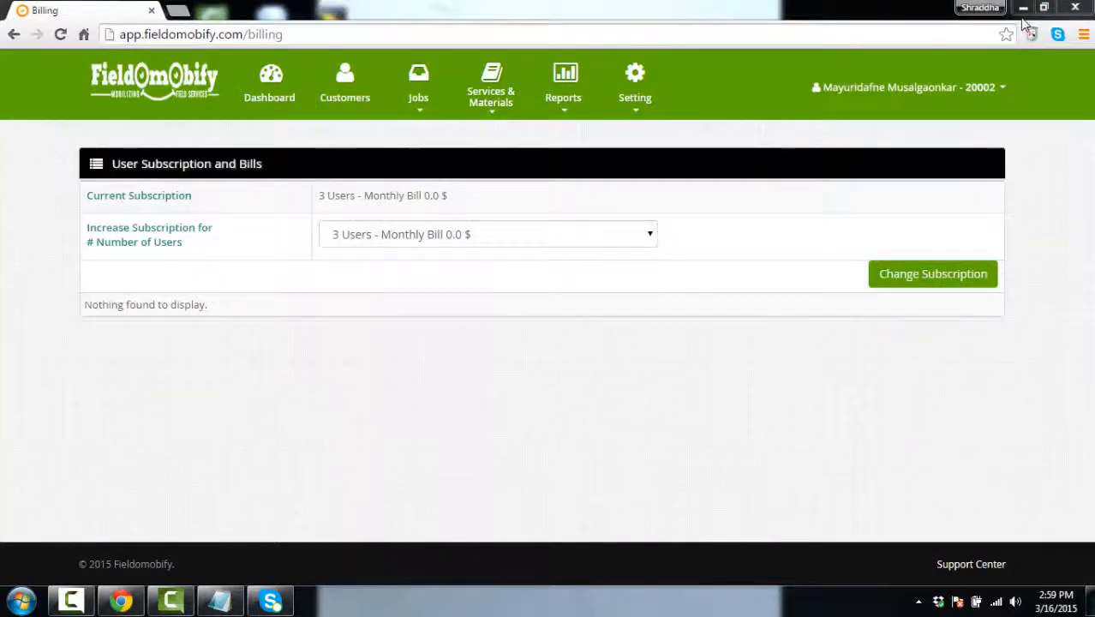
# Return to the dashboard with its weekly invoices chart and recent activity
pyautogui.click(885, 87)
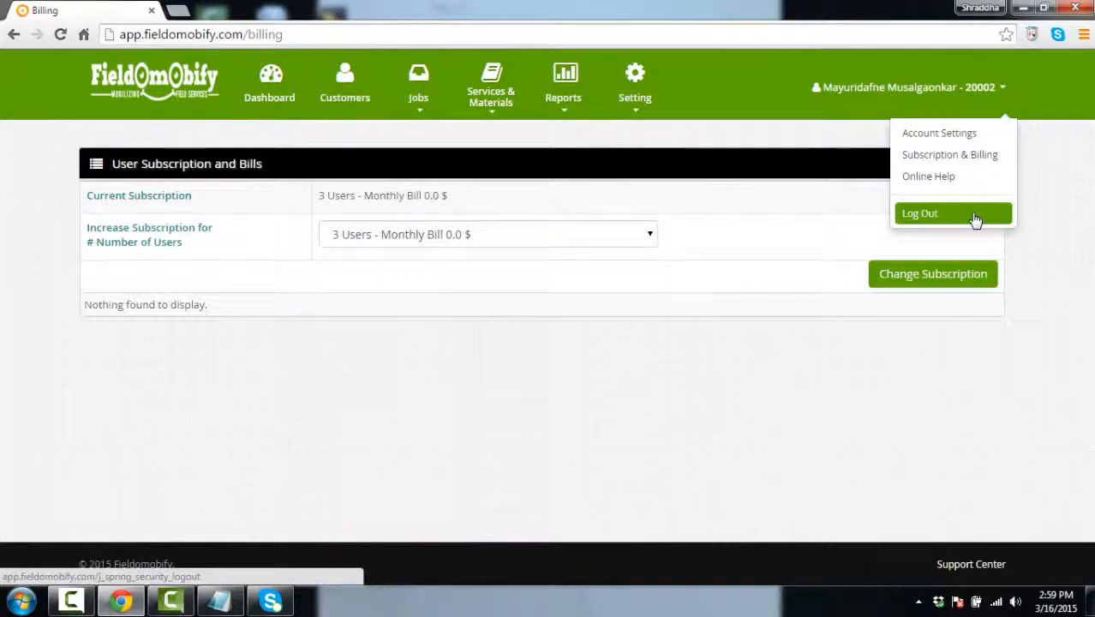
pyautogui.click(555, 446)
pyautogui.click(276, 97)
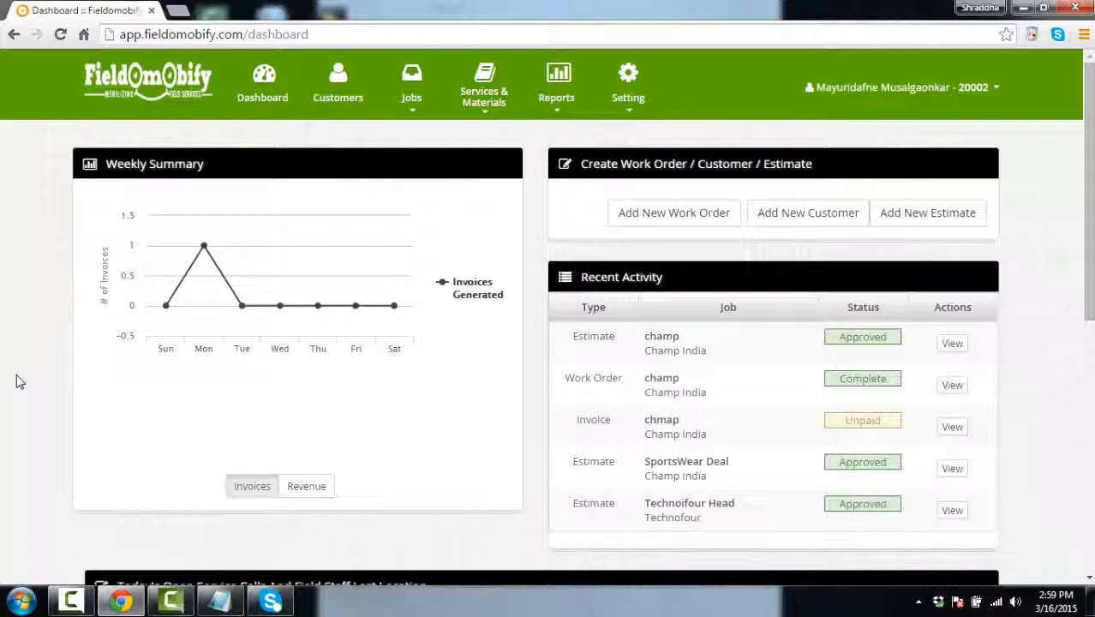
# On the Today's Open Service Calls map, show the India marker's last-location pop-up dated 2015 Mar 04 12:19 PM
pyautogui.click(628, 109)
pyautogui.scroll(-2, 757, 175)
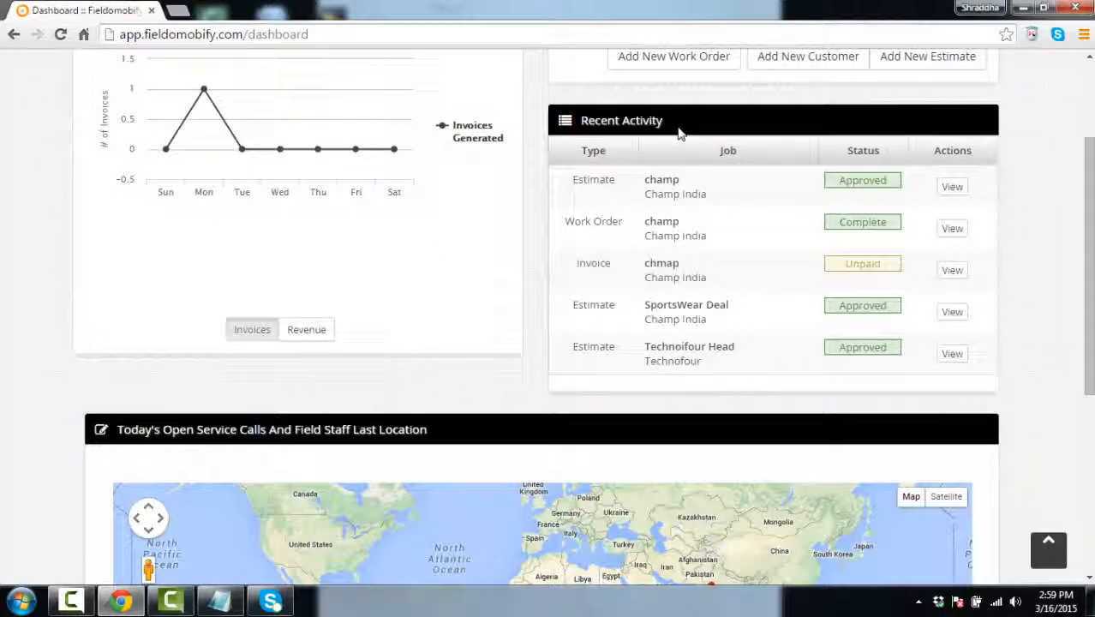
pyautogui.moveTo(1086, 283); pyautogui.dragTo(1086, 343)
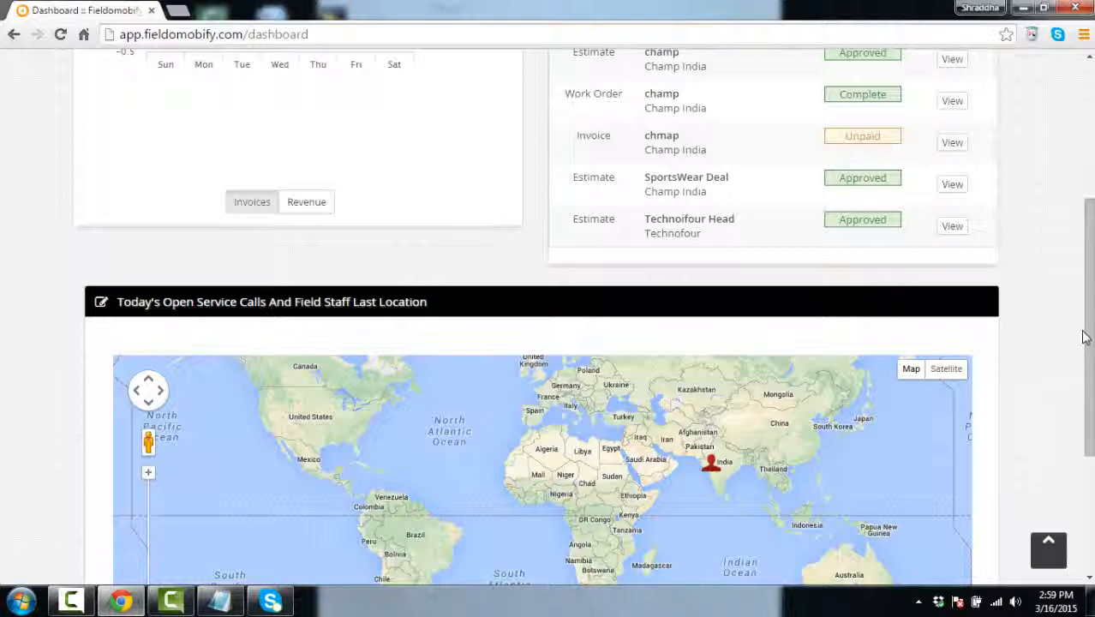
pyautogui.click(716, 466)
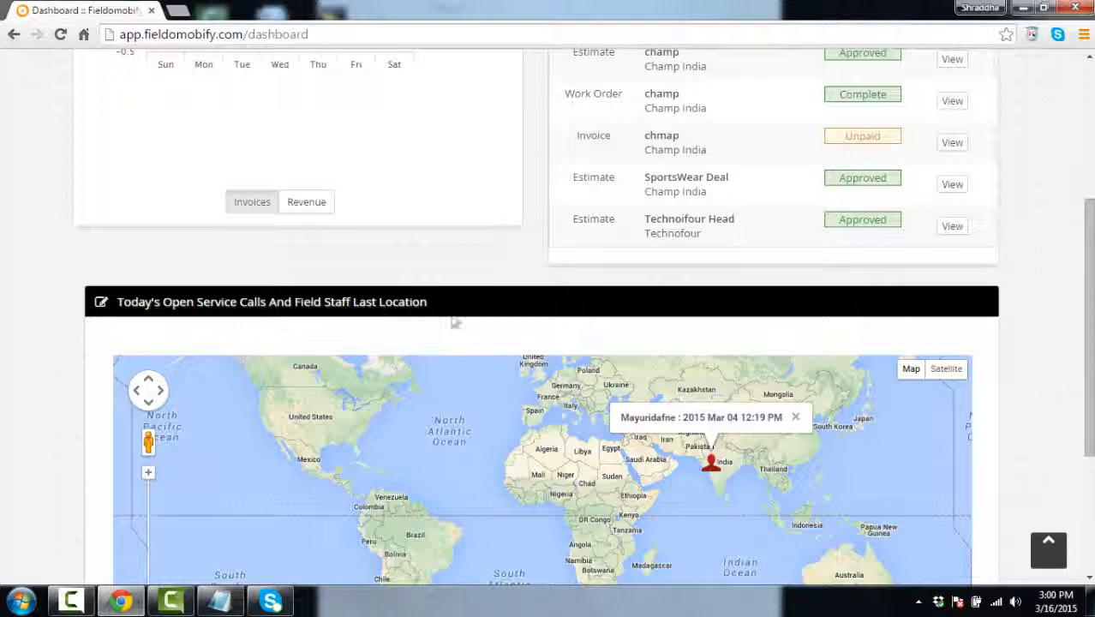
pyautogui.moveTo(1089, 435); pyautogui.dragTo(1089, 297)
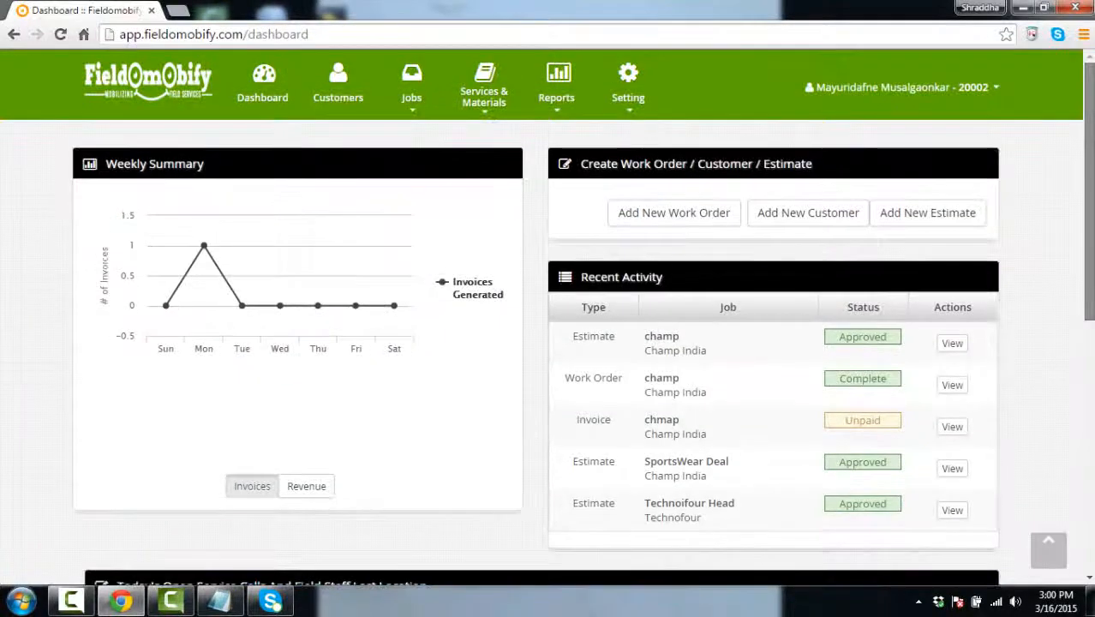
# Look over the top menus, then open Reports > User Location to get the western India map
pyautogui.click(340, 101)
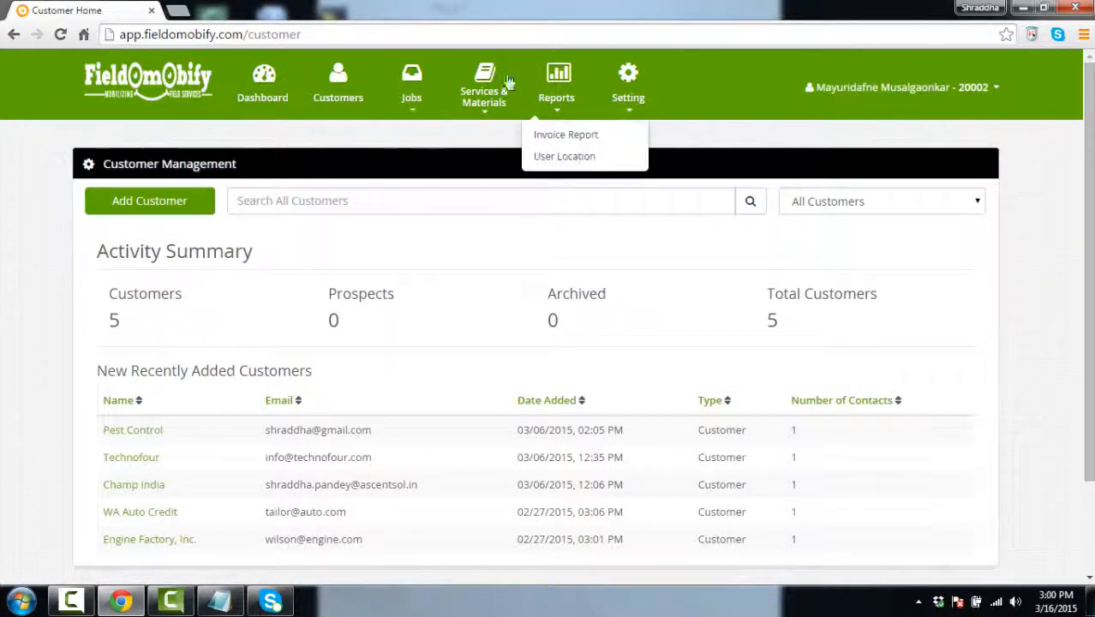
pyautogui.moveTo(489, 135)
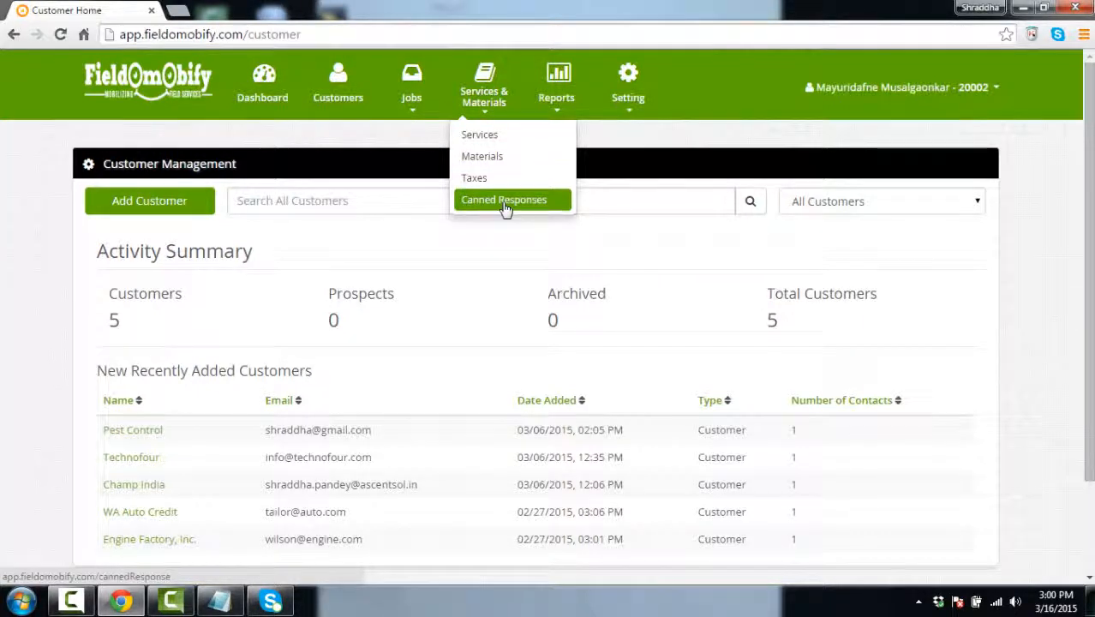
pyautogui.moveTo(634, 124)
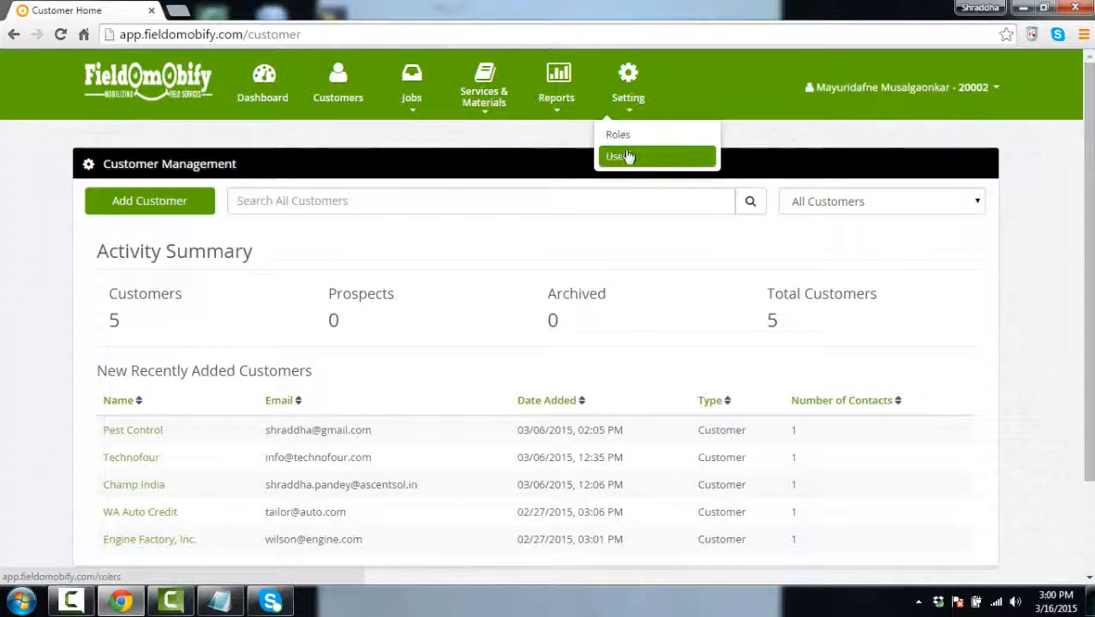
pyautogui.moveTo(426, 113)
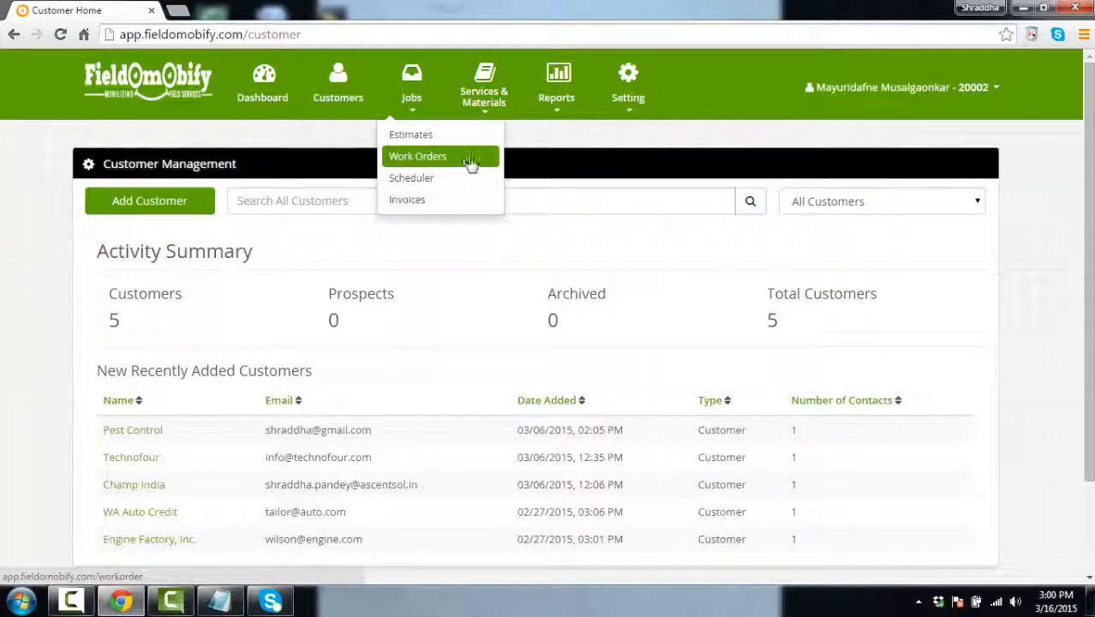
pyautogui.moveTo(557, 110)
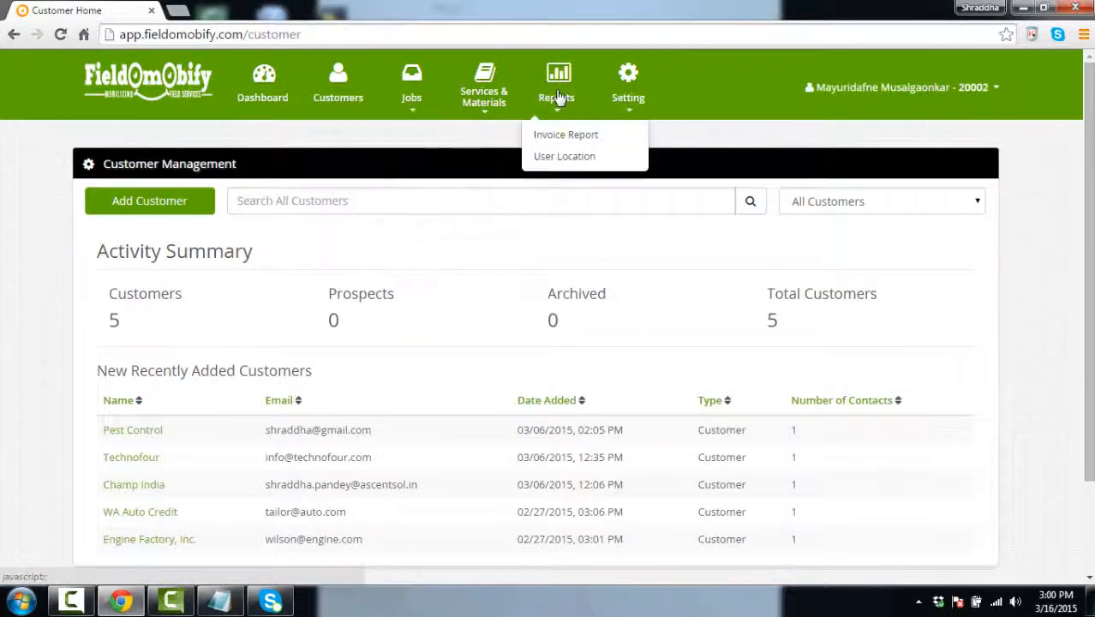
pyautogui.click(567, 156)
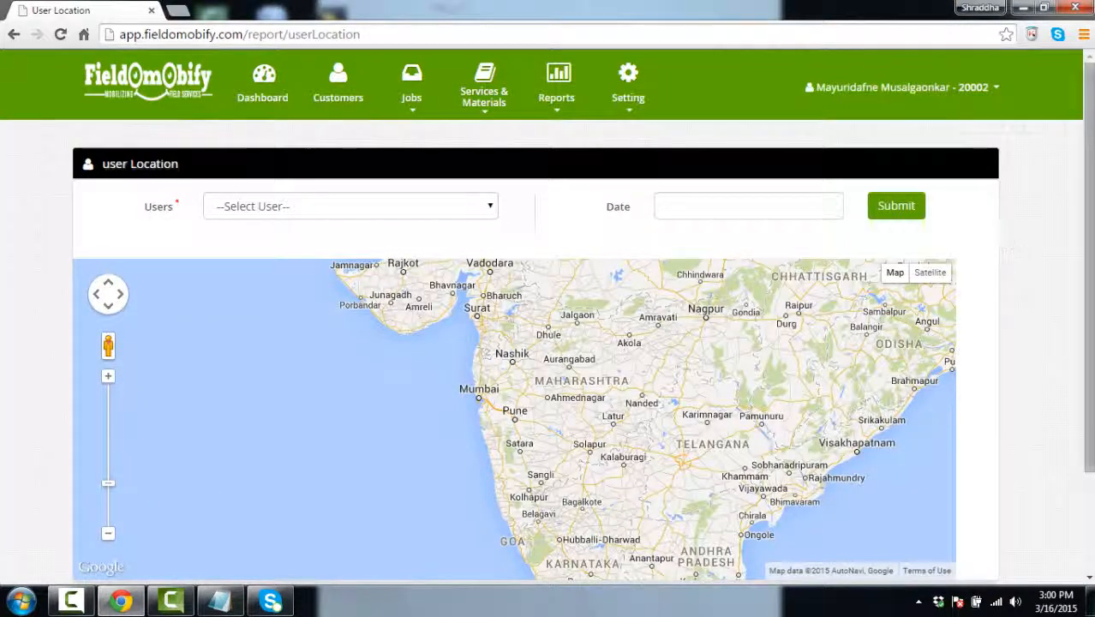
# Run the User Location report for a chosen user on 2015/03/03
pyautogui.moveTo(1089, 128)
pyautogui.mouseDown()
pyautogui.moveTo(1089, 155)
pyautogui.moveTo(1089, 124)
pyautogui.mouseUp()
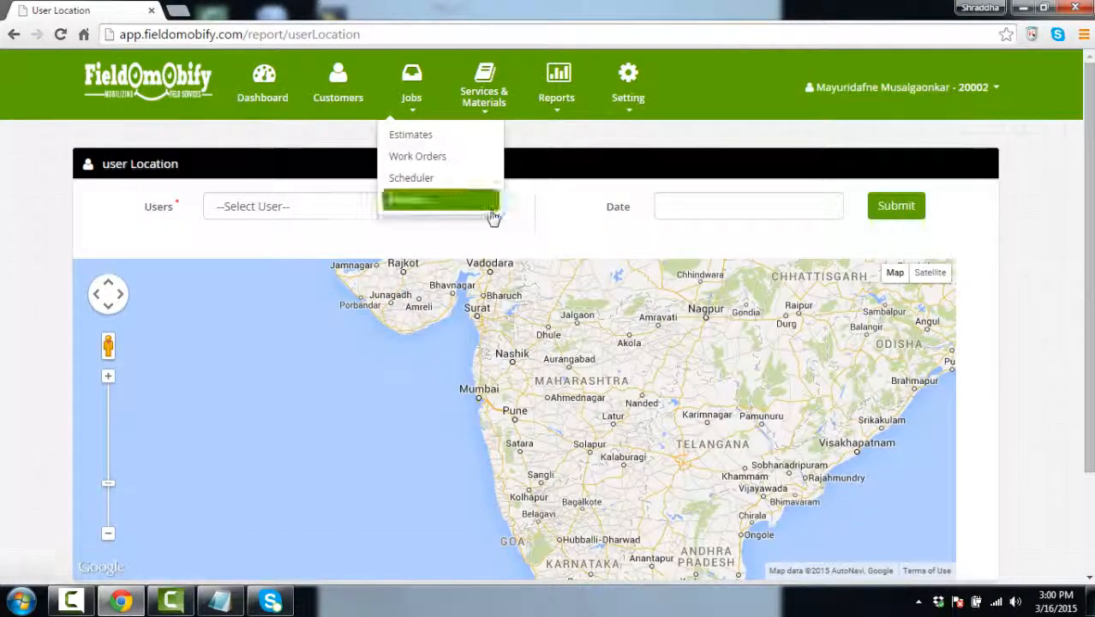
pyautogui.click(491, 209)
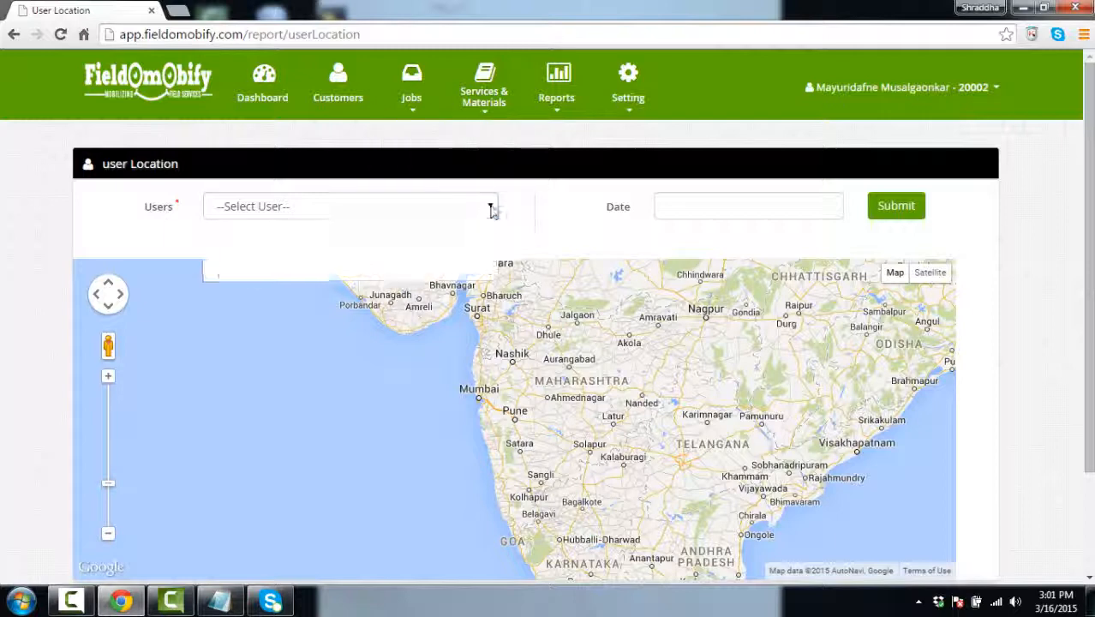
pyautogui.click(305, 255)
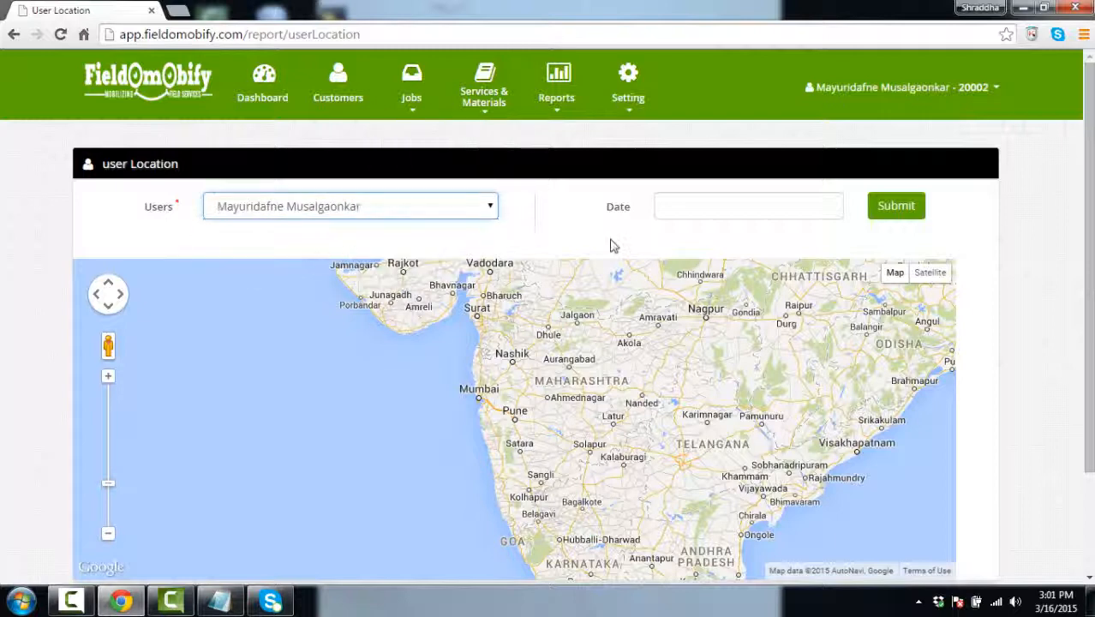
pyautogui.click(739, 207)
pyautogui.click(726, 321)
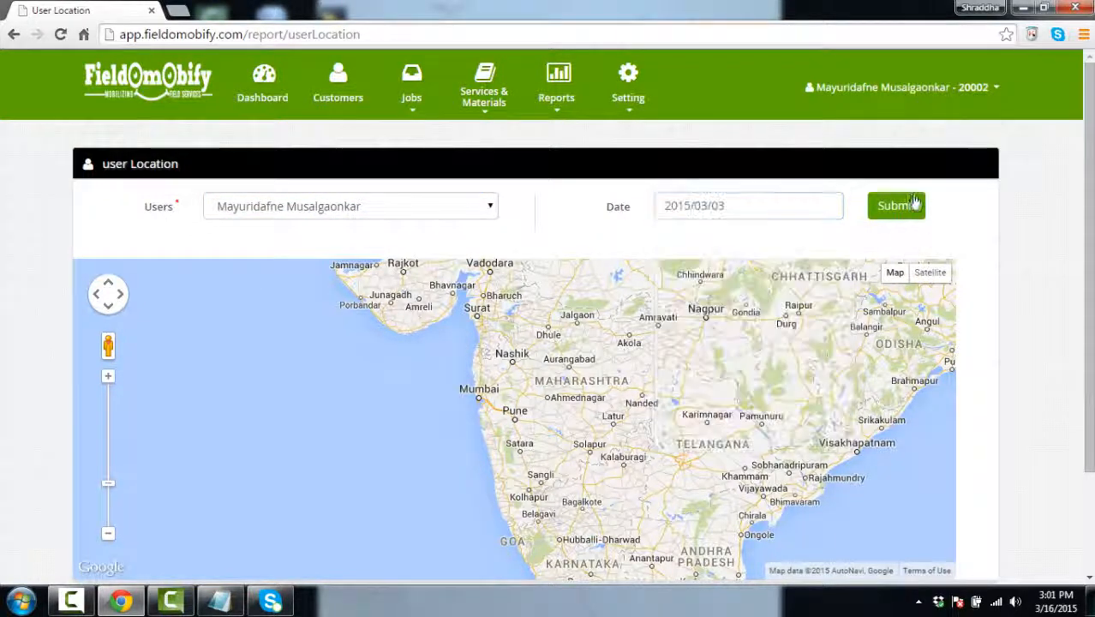
pyautogui.click(914, 203)
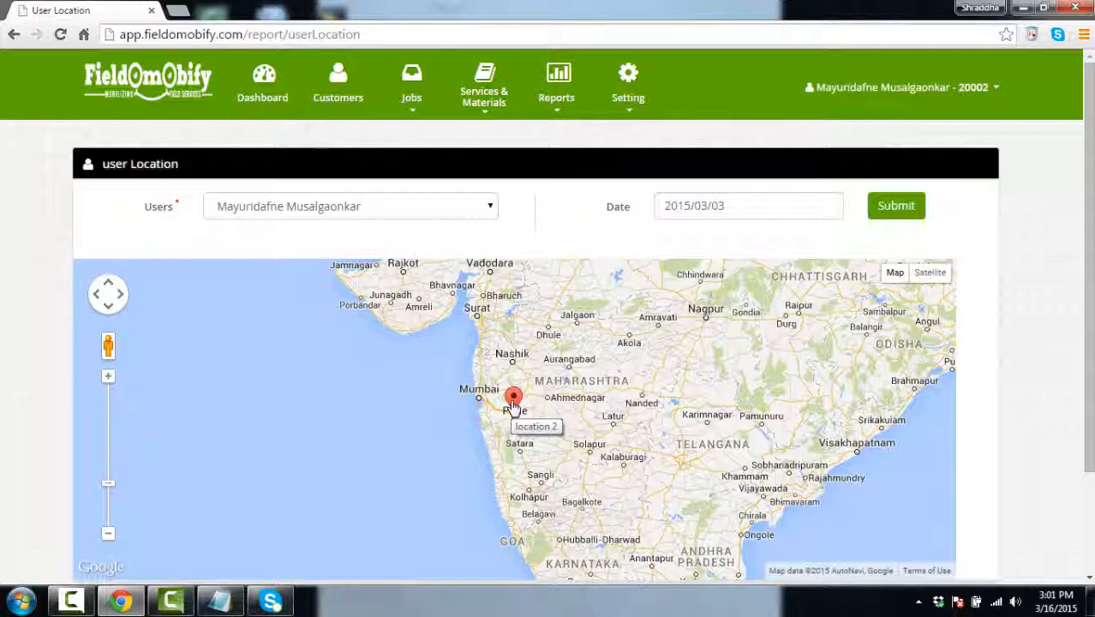
# Spread out the overlapping location markers near Pune and check each one's logged details
pyautogui.click(513, 402)
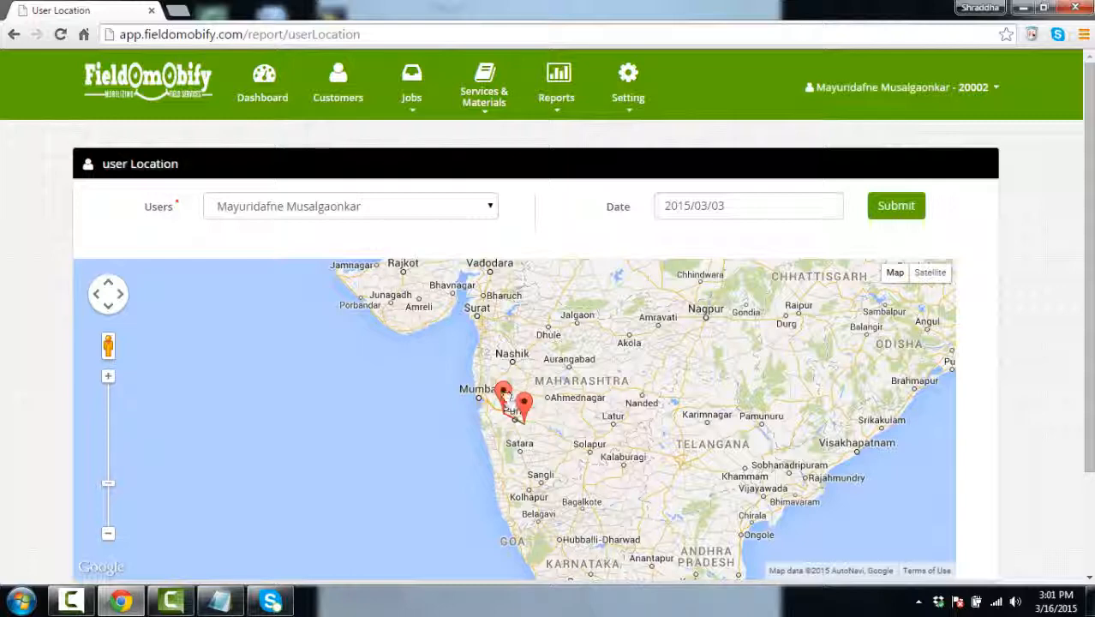
pyautogui.click(507, 394)
pyautogui.click(516, 403)
pyautogui.click(527, 408)
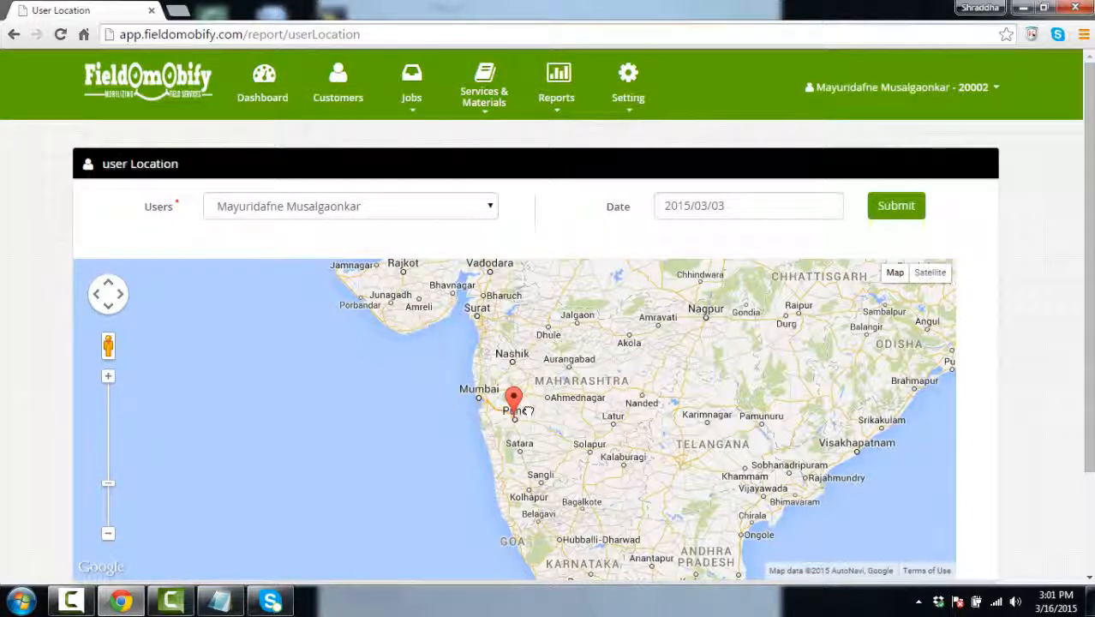
pyautogui.click(555, 101)
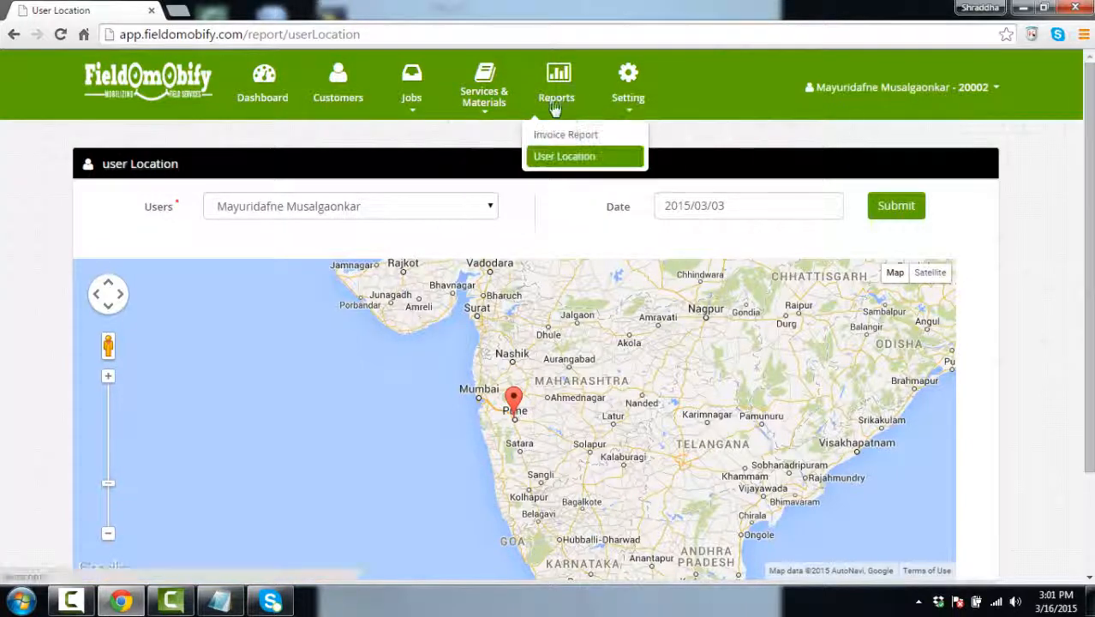
# Open Jobs > Scheduler and cycle through Day, Week and Month views, ending on the 16–22 Mar week
pyautogui.moveTo(409, 101)
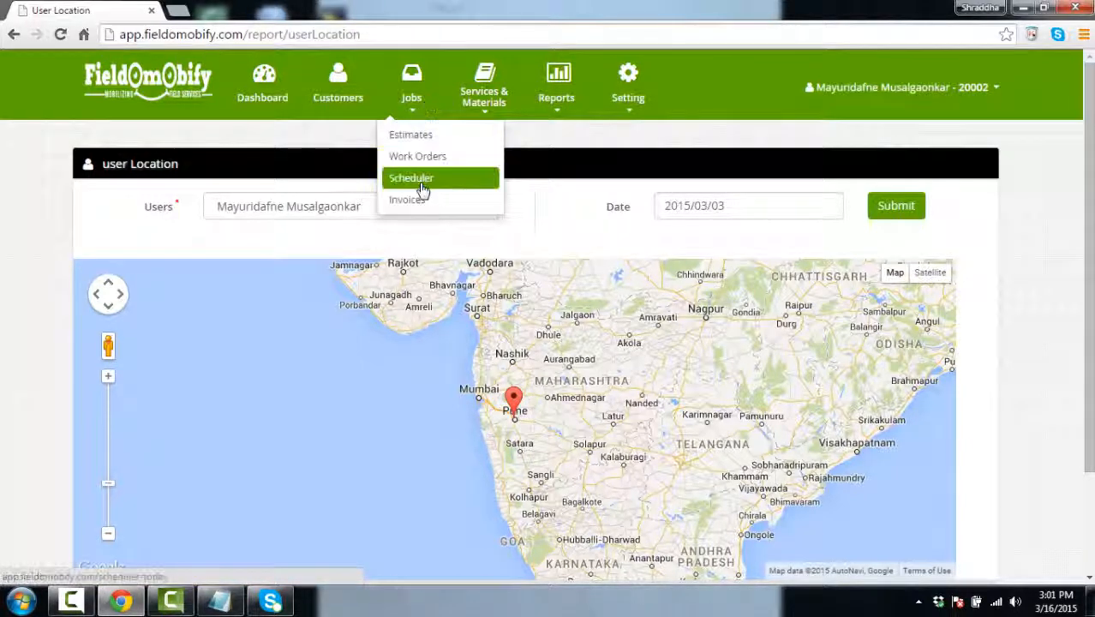
pyautogui.click(420, 179)
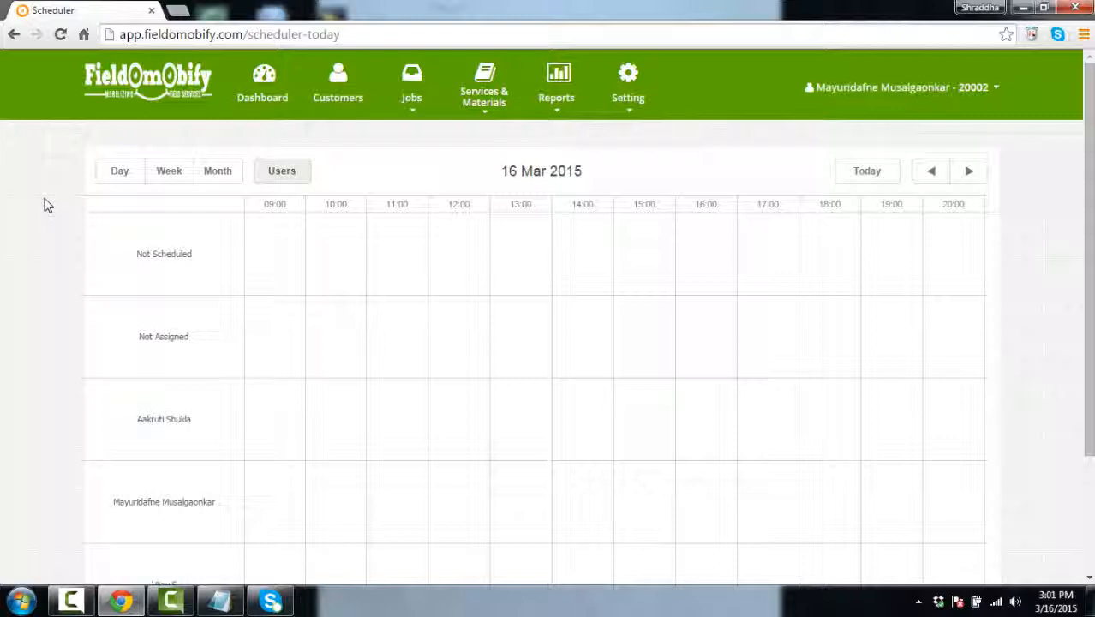
pyautogui.scroll(-3, 415, 484)
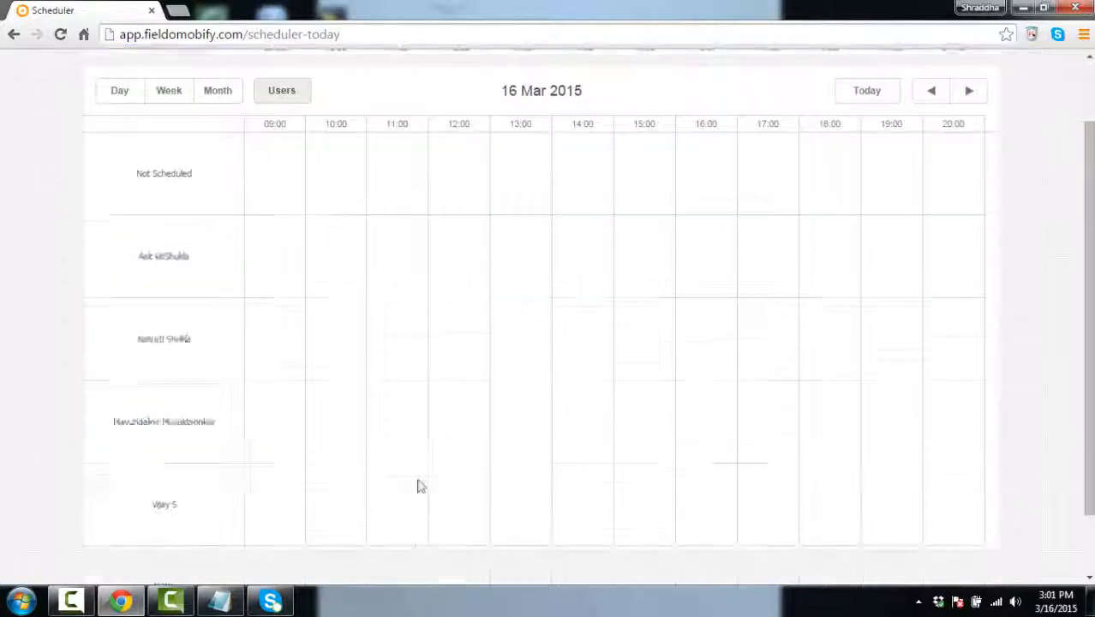
pyautogui.scroll(3, 203, 349)
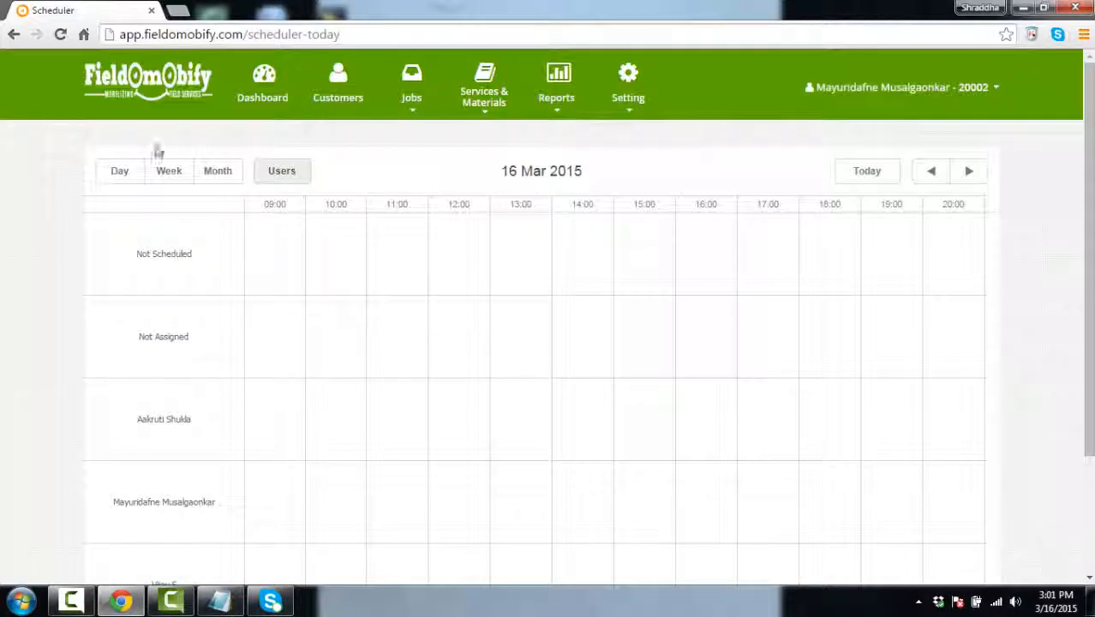
pyautogui.click(137, 171)
pyautogui.click(172, 175)
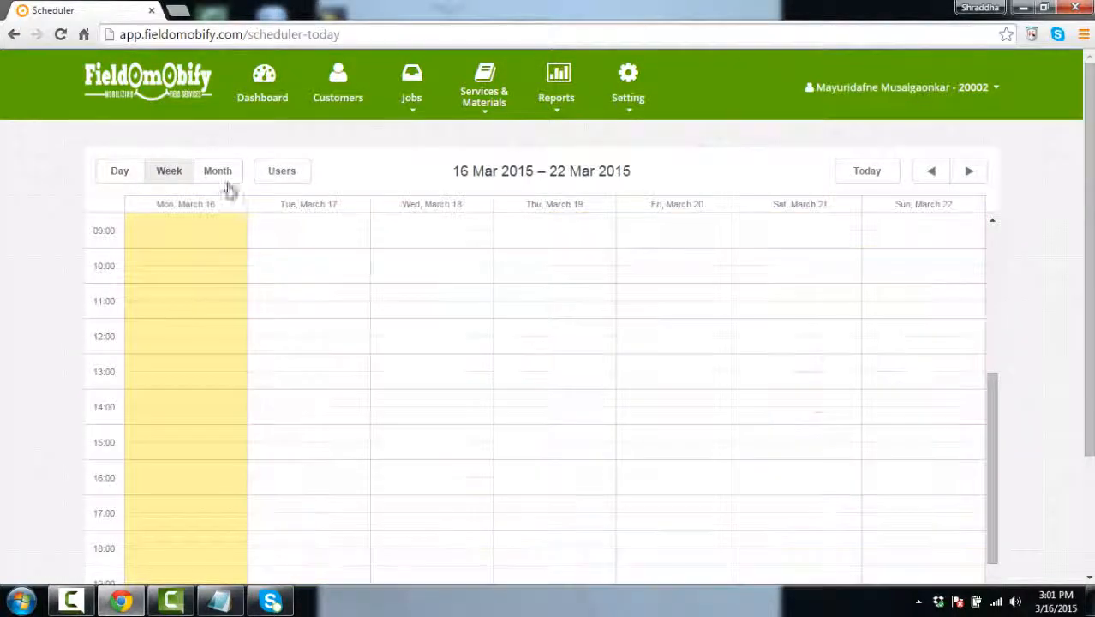
pyautogui.click(220, 174)
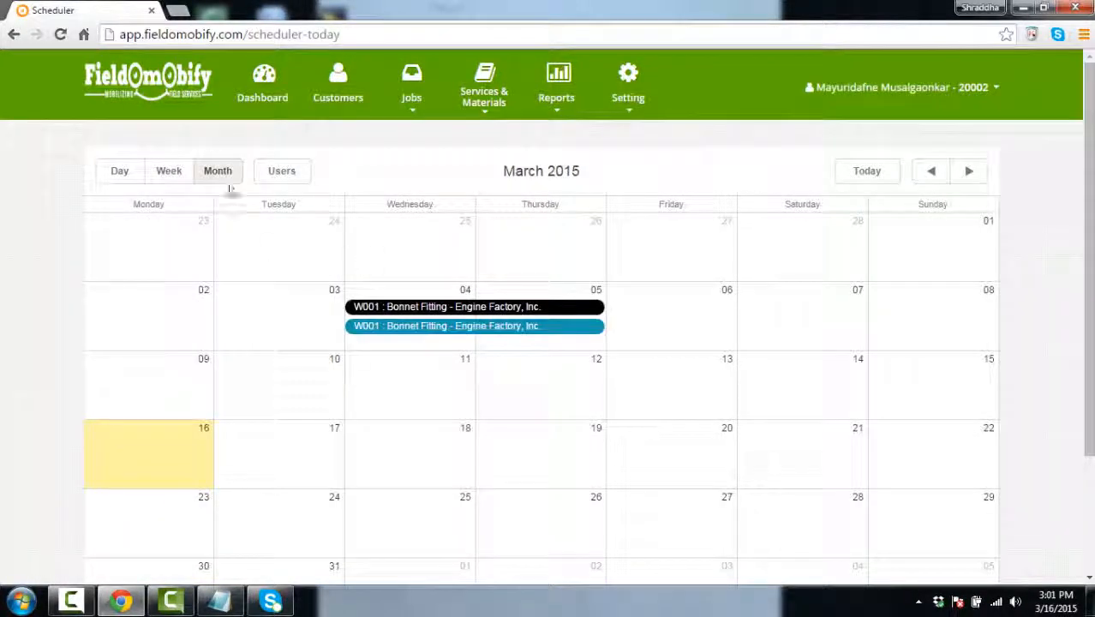
pyautogui.click(176, 170)
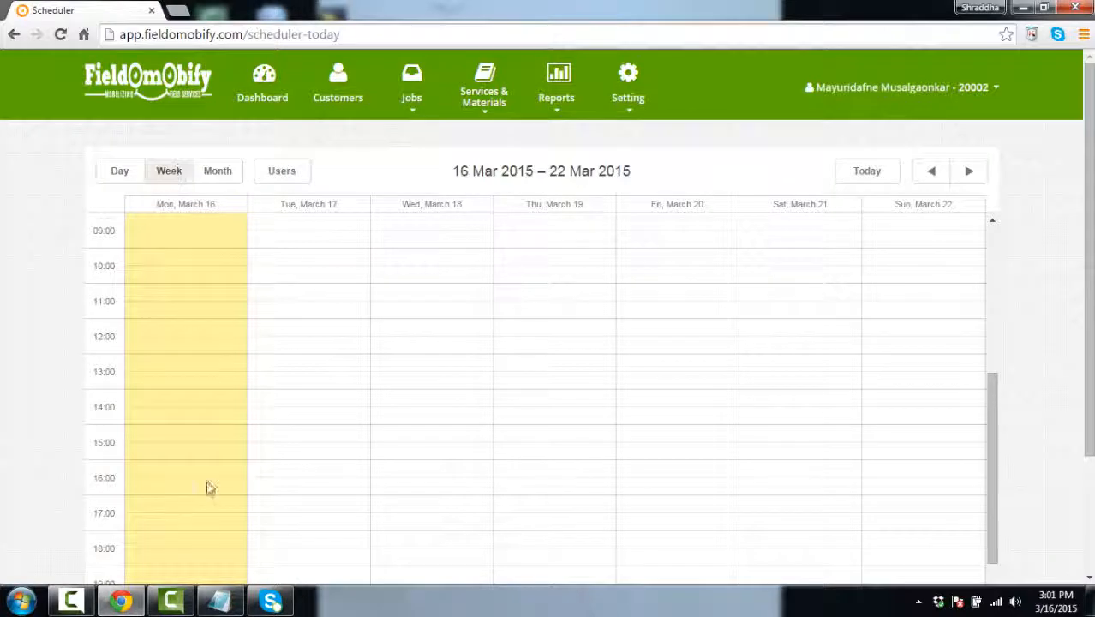
# Switch to the 16 Mar day view, then the March 2015 month, and inspect the W001 entries
pyautogui.scroll(-3, 210, 487)
pyautogui.scroll(3, 205, 447)
pyautogui.click(126, 173)
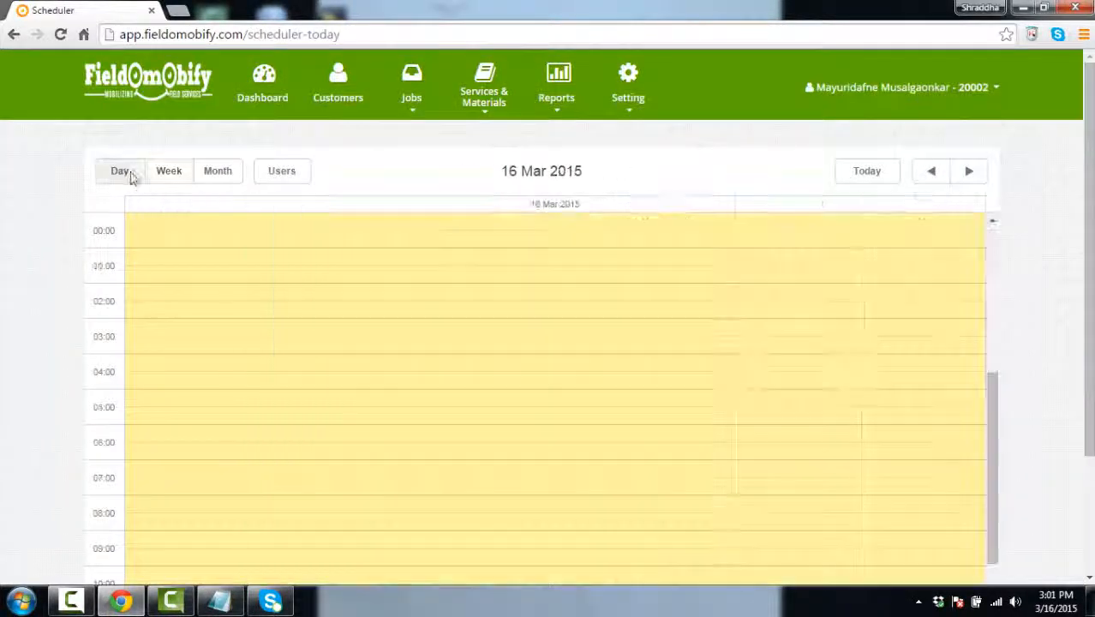
pyautogui.click(171, 176)
pyautogui.click(220, 178)
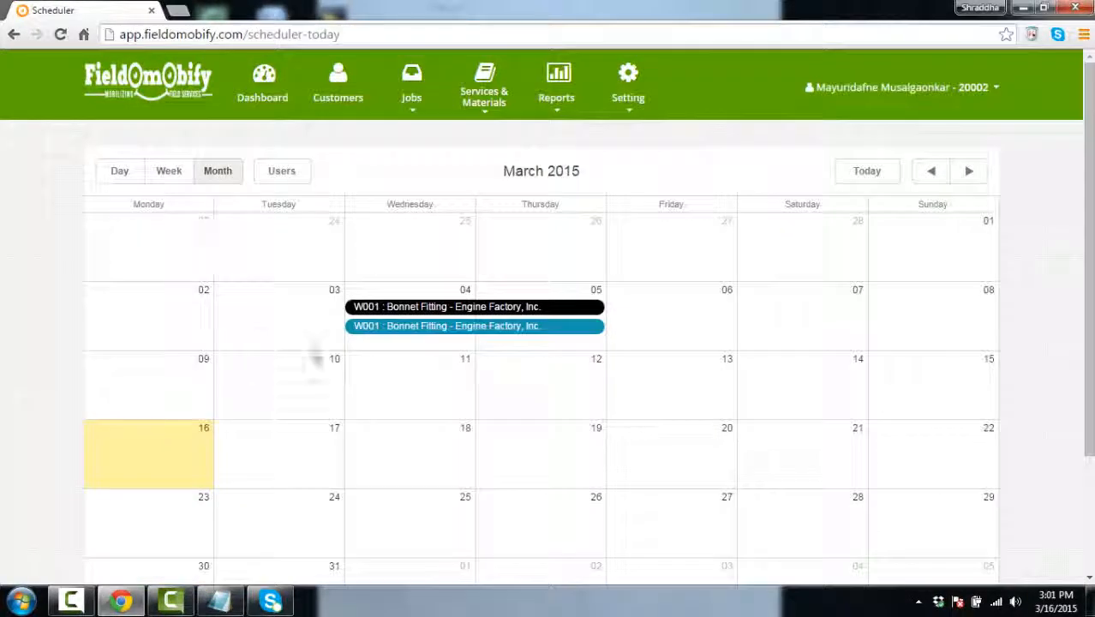
pyautogui.moveTo(433, 312)
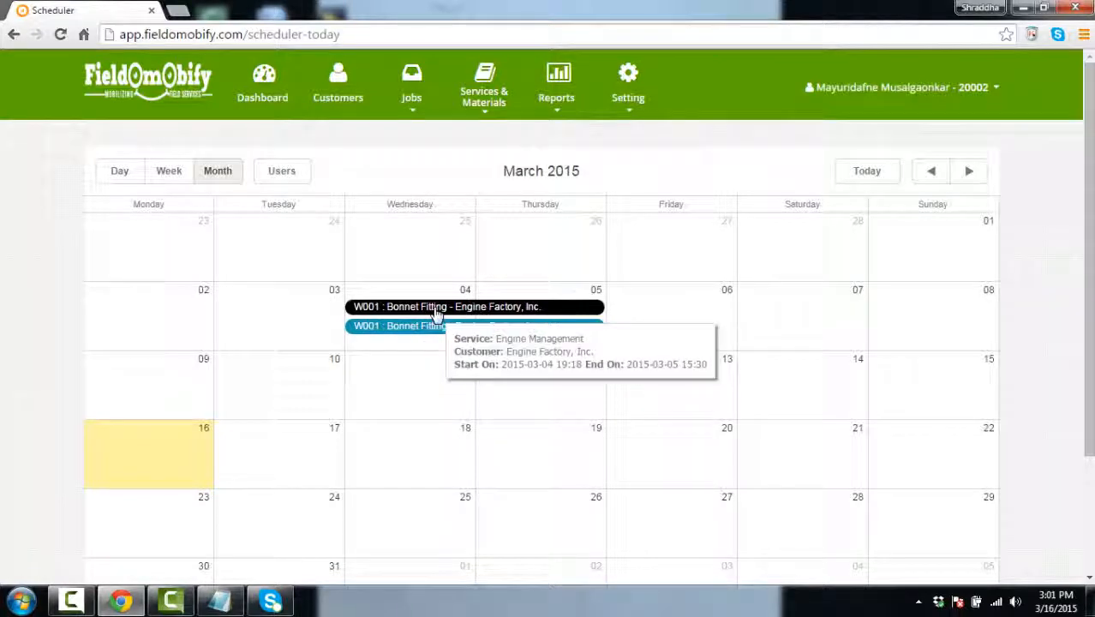
pyautogui.moveTo(433, 334)
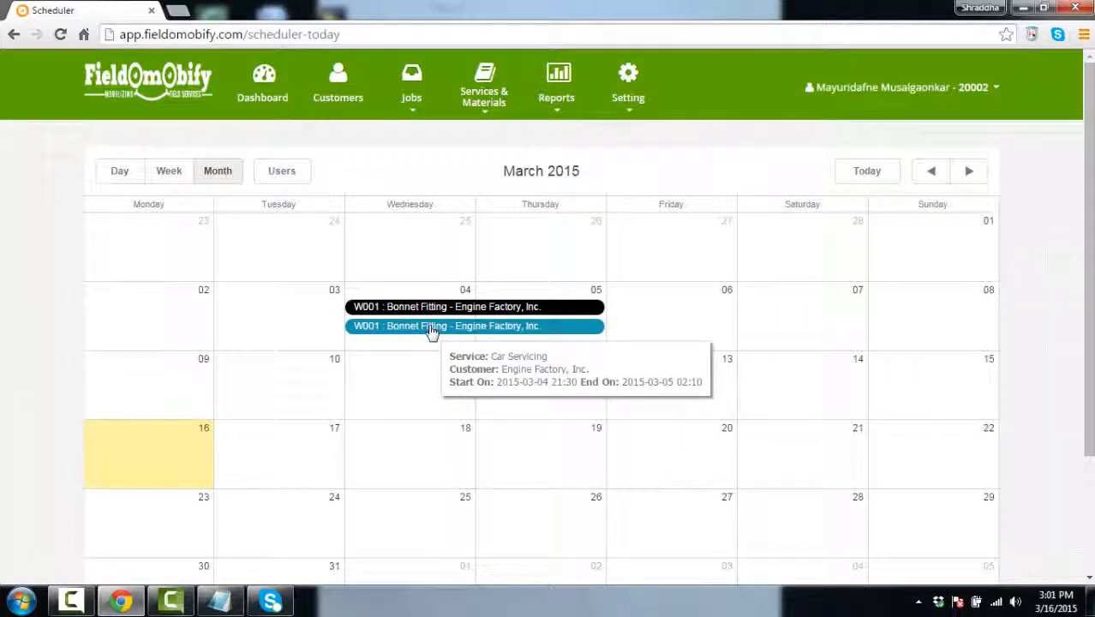
# View today's schedule by user, return to the March 2015 month, then go to the Dashboard
pyautogui.scroll(-3, 696, 464)
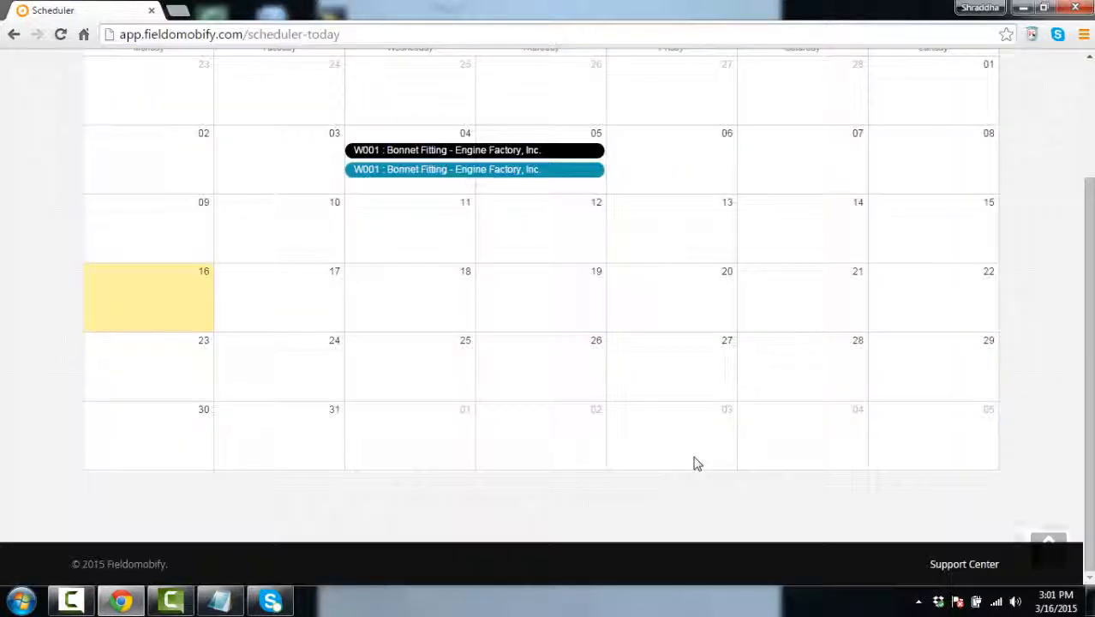
pyautogui.scroll(3, 696, 463)
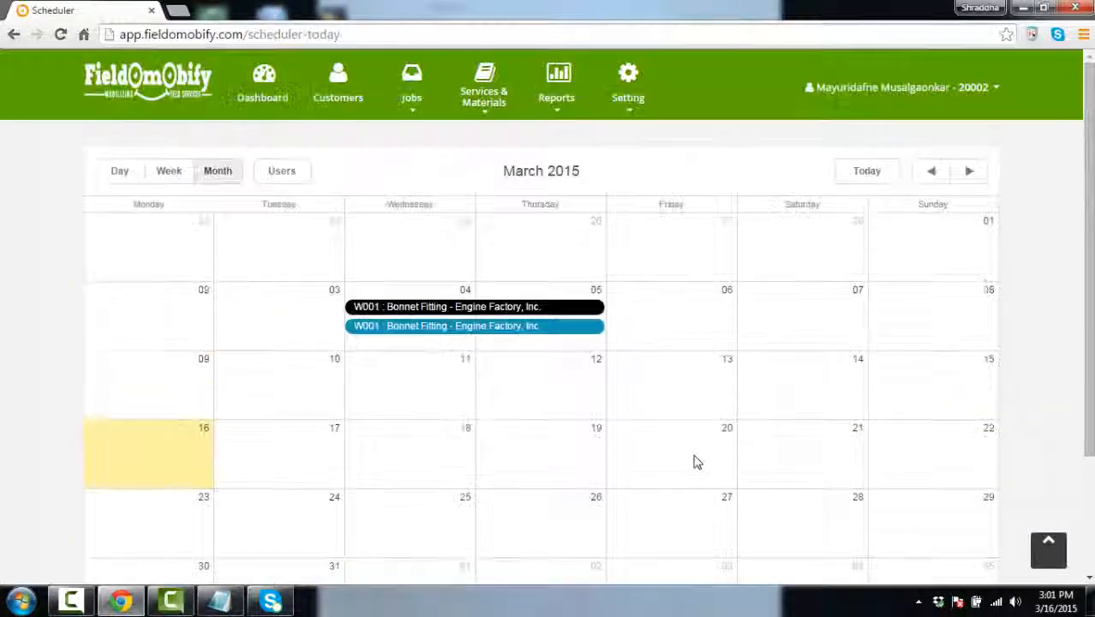
pyautogui.click(282, 172)
pyautogui.scroll(-3, 227, 429)
pyautogui.scroll(3, 227, 428)
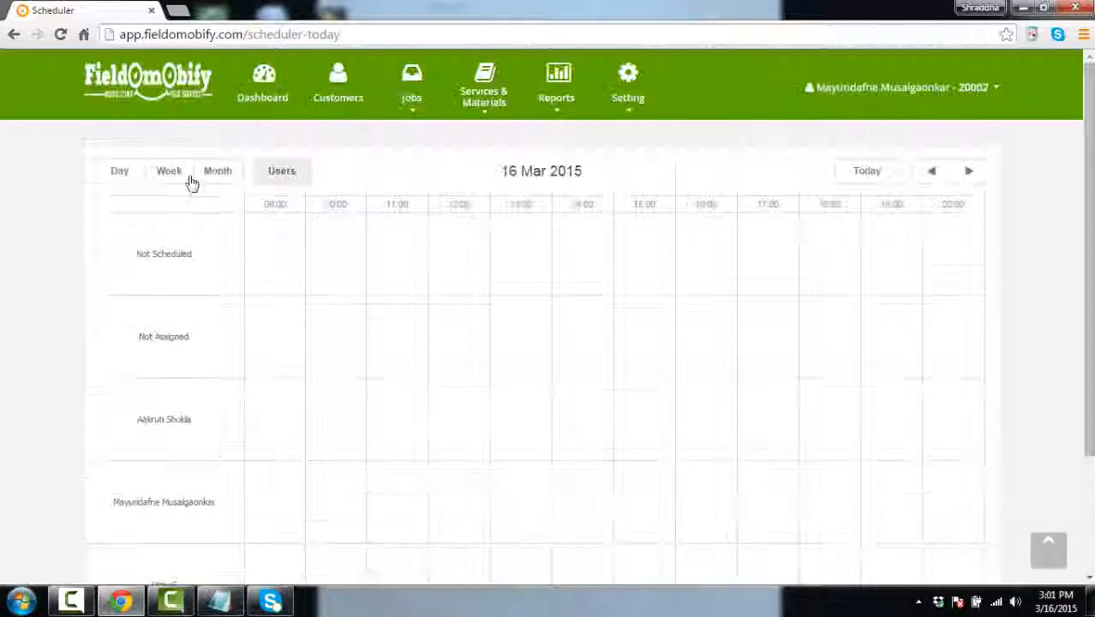
pyautogui.click(224, 178)
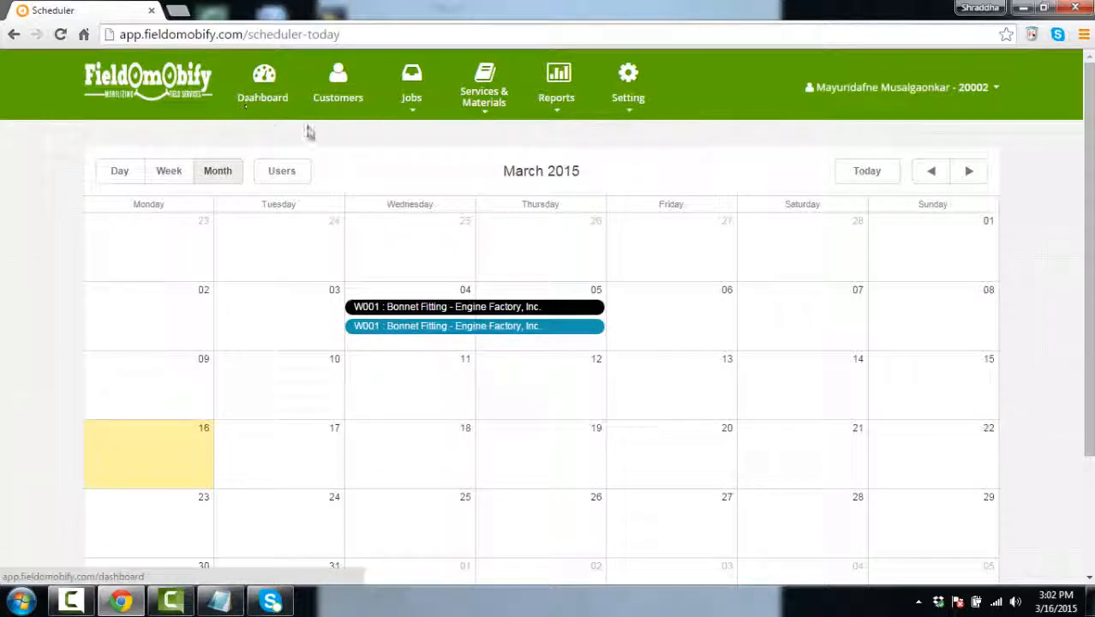
pyautogui.click(264, 74)
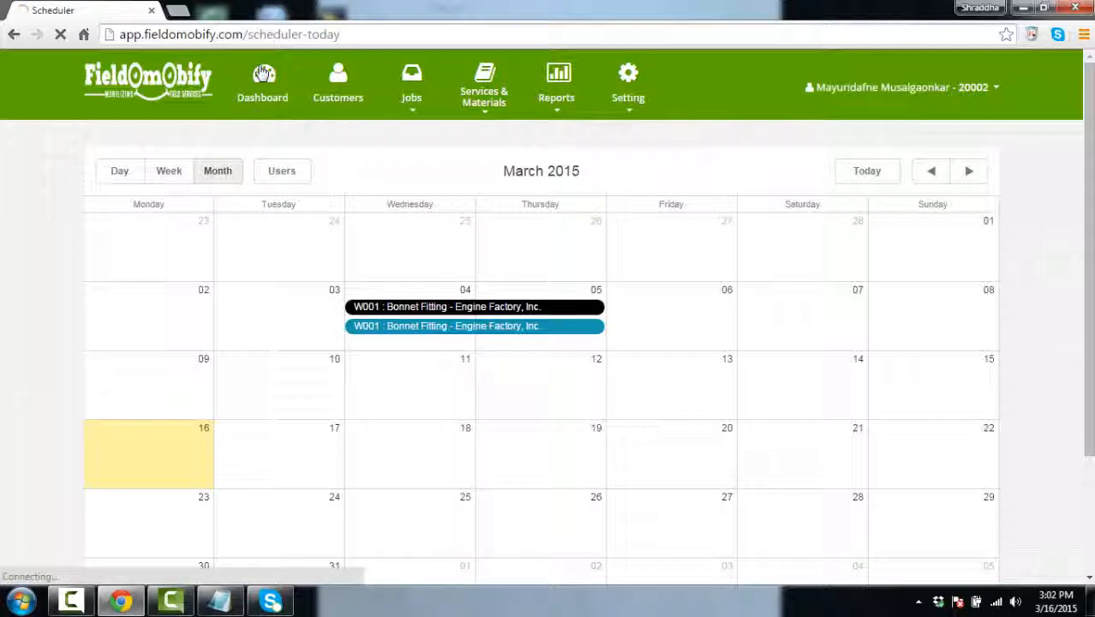